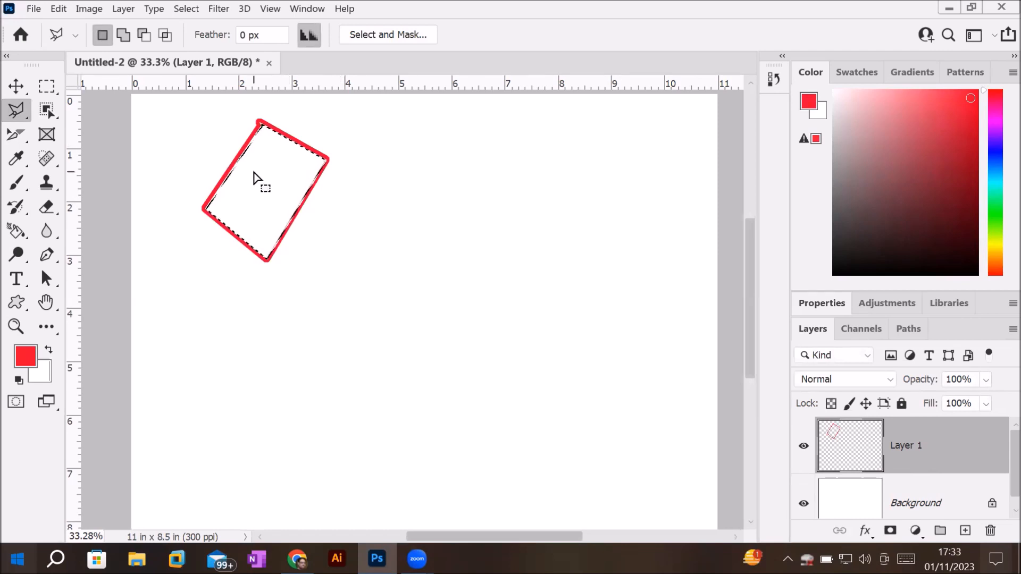
Step: Convert Layer 1 with the red tilted rectangle into a Smart Object
left_click(121, 8)
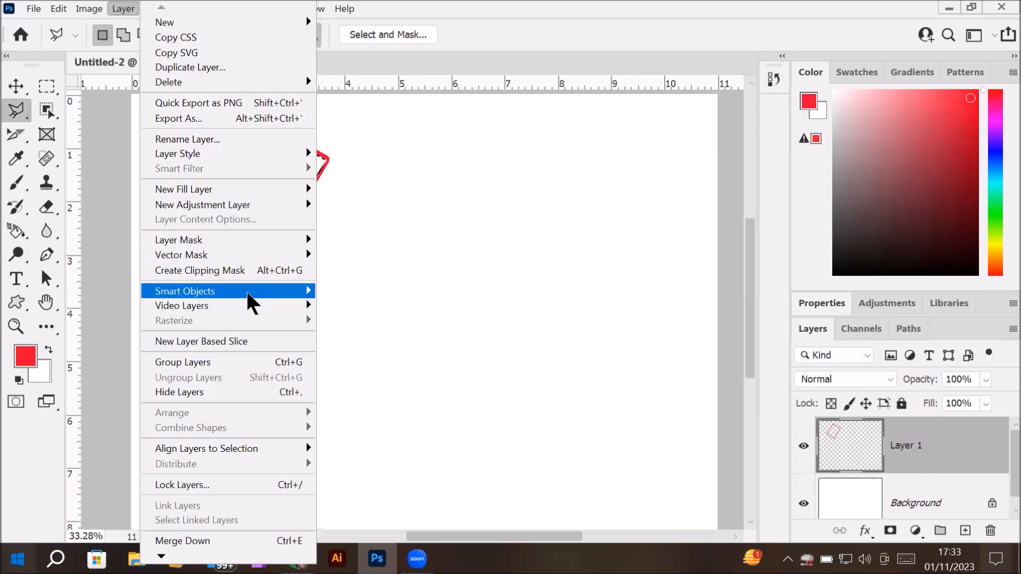
mouse_move(250, 304)
left_click(375, 290)
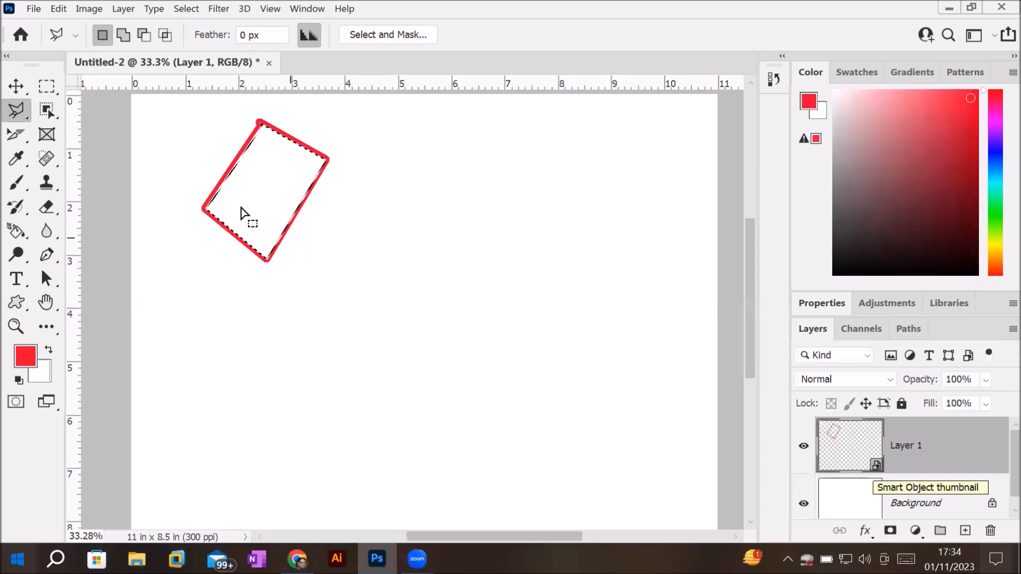
Step: Duplicate the red rectangle about 3.79 in straight below the original
left_click(16, 83)
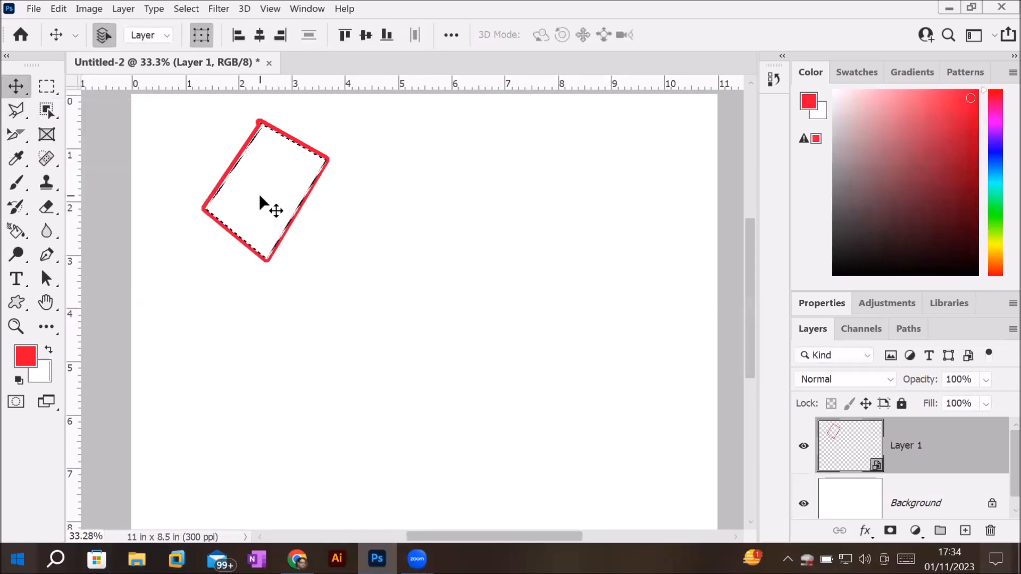
left_click_drag(260, 233, 263, 400)
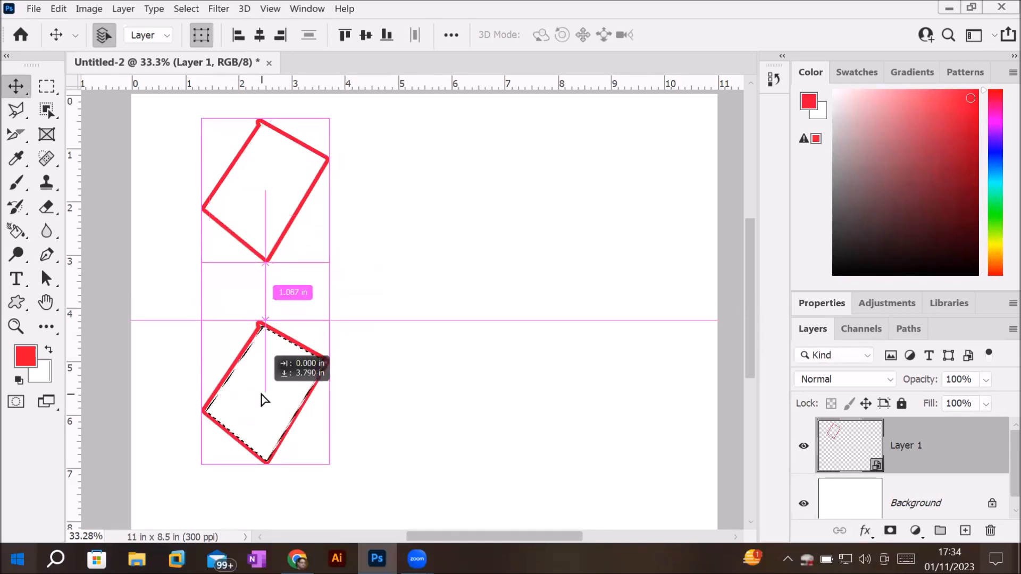
left_click_drag(261, 394, 261, 394)
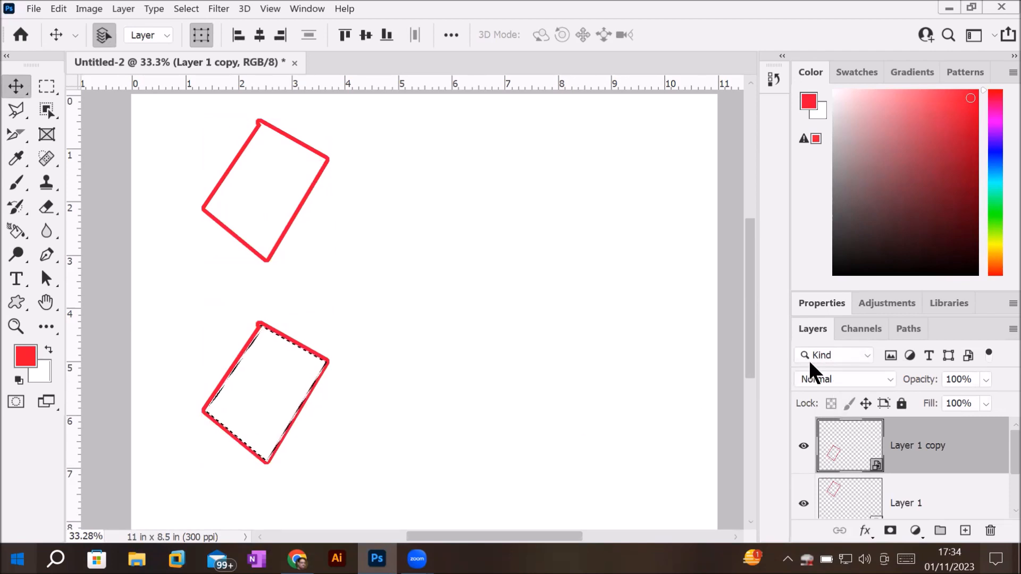
Step: Float the Layers panel over the canvas and lengthen it to show the whole layer stack
left_click_drag(819, 328, 550, 130)
left_click_drag(617, 360, 615, 461)
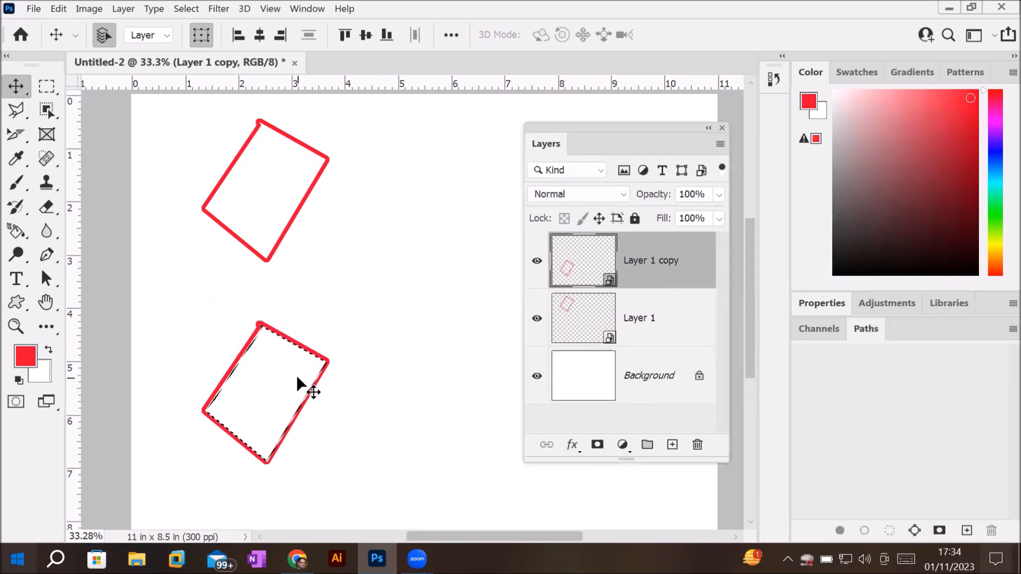
Step: Duplicate the red rectangles into a second and third column of two, docking the Layers panel collapsed beside the Color panel
left_click_drag(296, 375, 455, 373)
left_click_drag(627, 126, 789, 239)
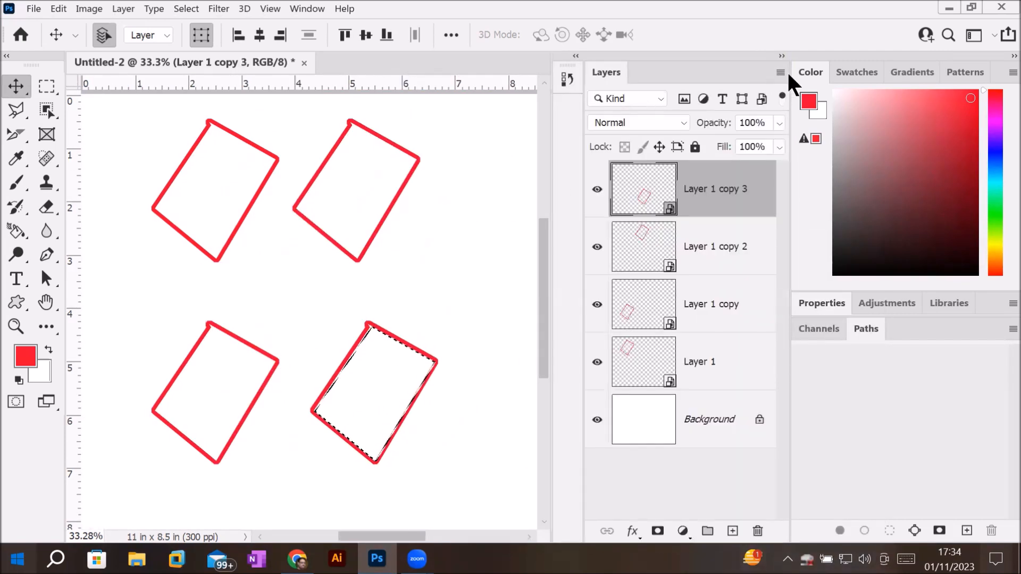
left_click(782, 56)
left_click_drag(408, 365, 572, 381)
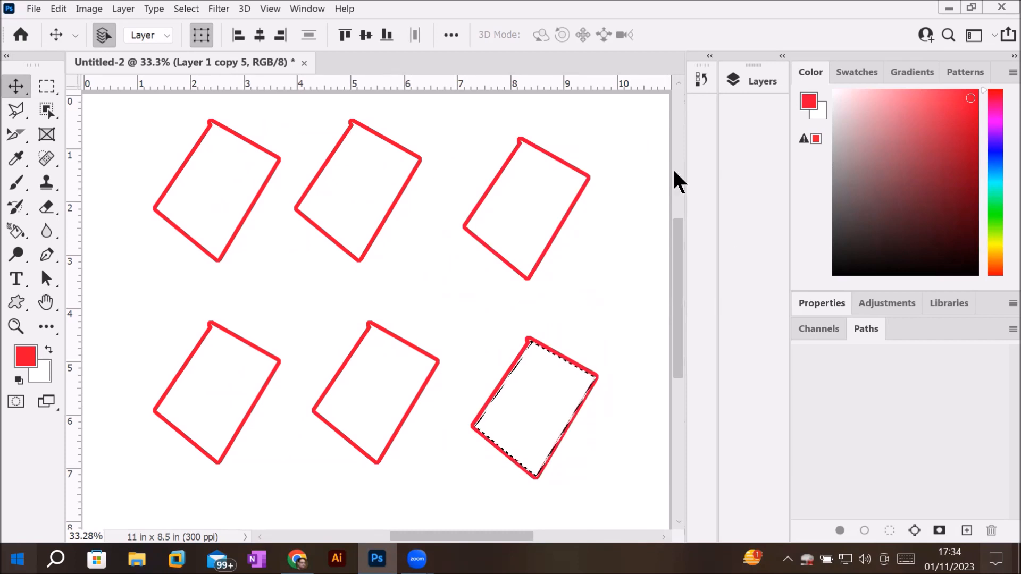
Step: Open the Smart Object contents of the original Layer 1 for editing
left_click(760, 80)
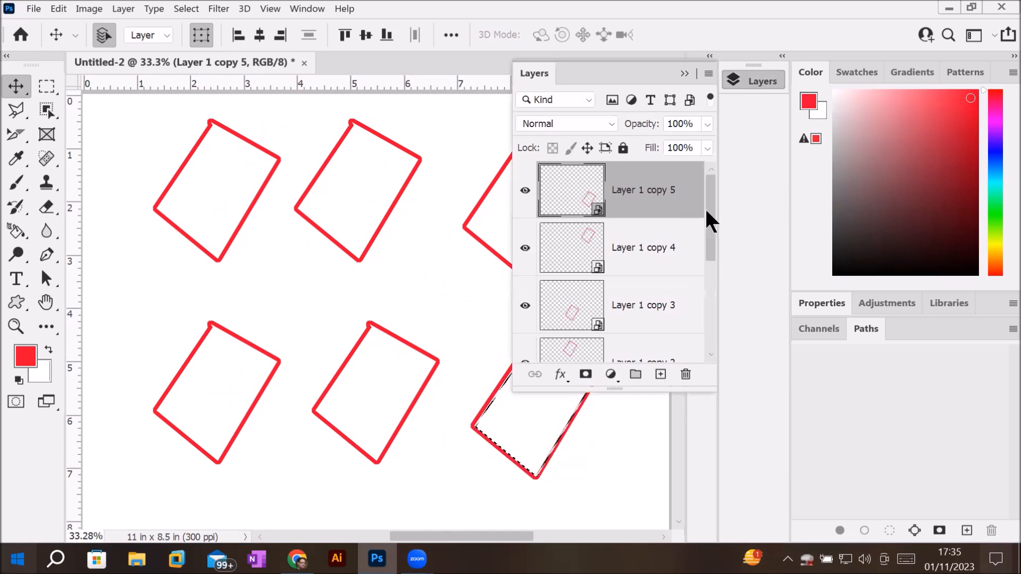
left_click_drag(708, 211, 710, 343)
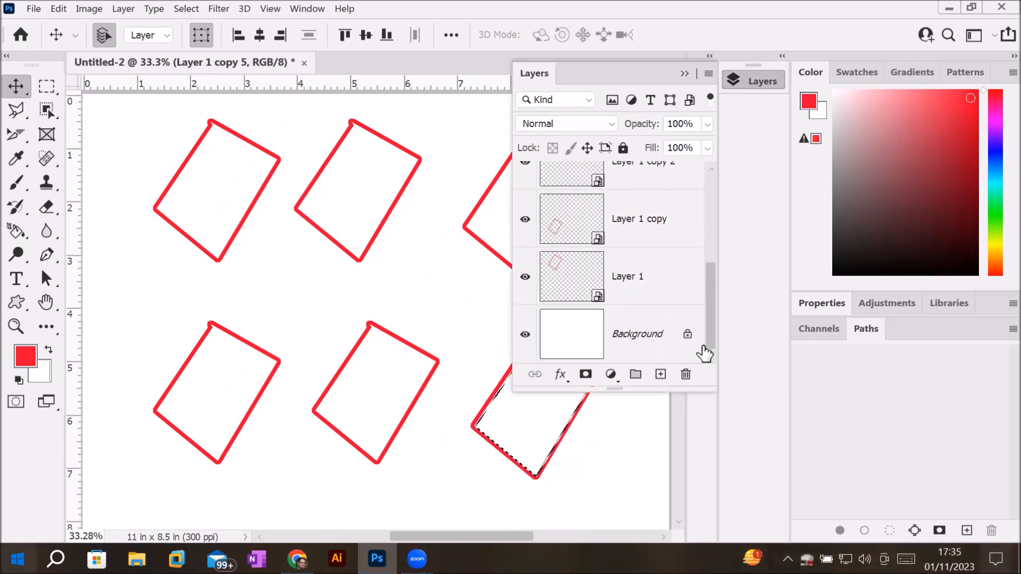
left_click(559, 291)
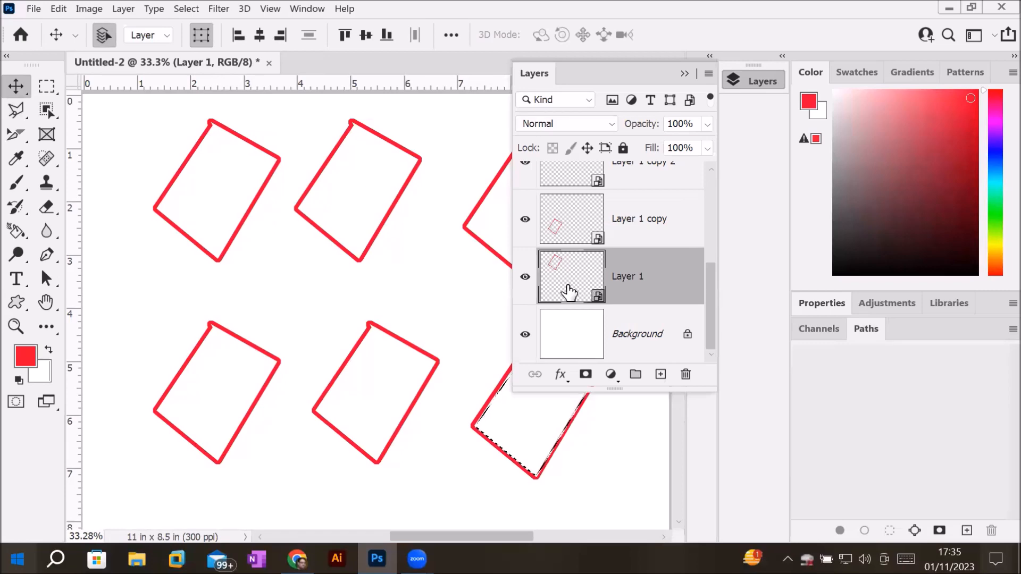
double_click(569, 290)
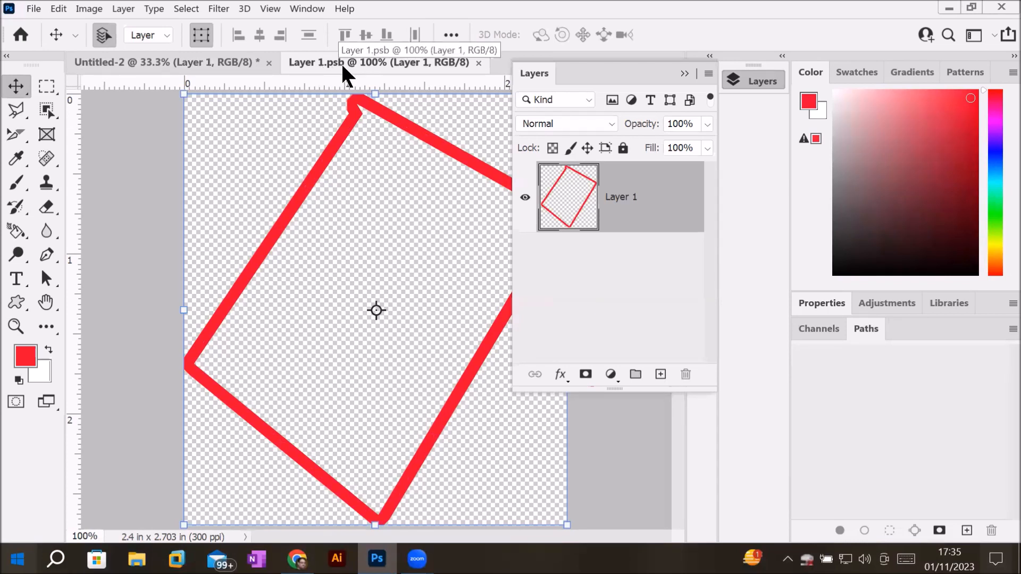
Step: Draw the Baobab Tree 1 custom shape from Leaf Trees inside the red rectangle, about 251 by 438 px
left_click(685, 74)
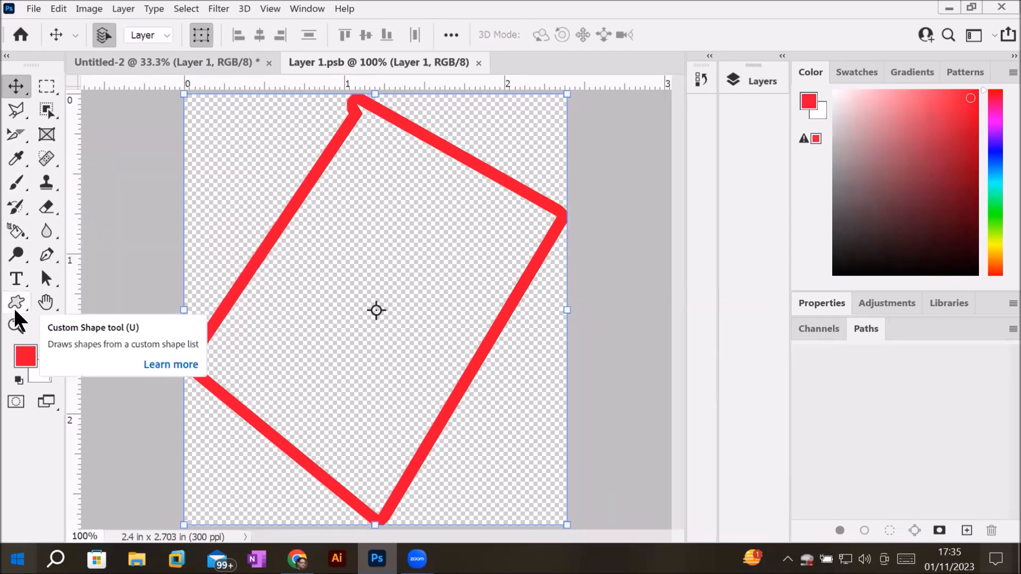
left_click_drag(12, 305, 12, 308)
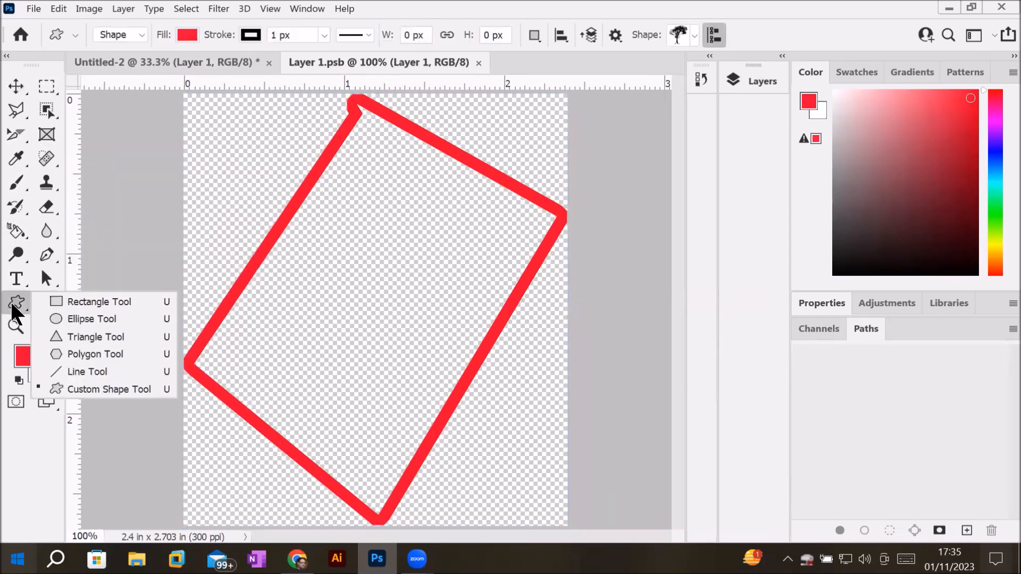
left_click(692, 36)
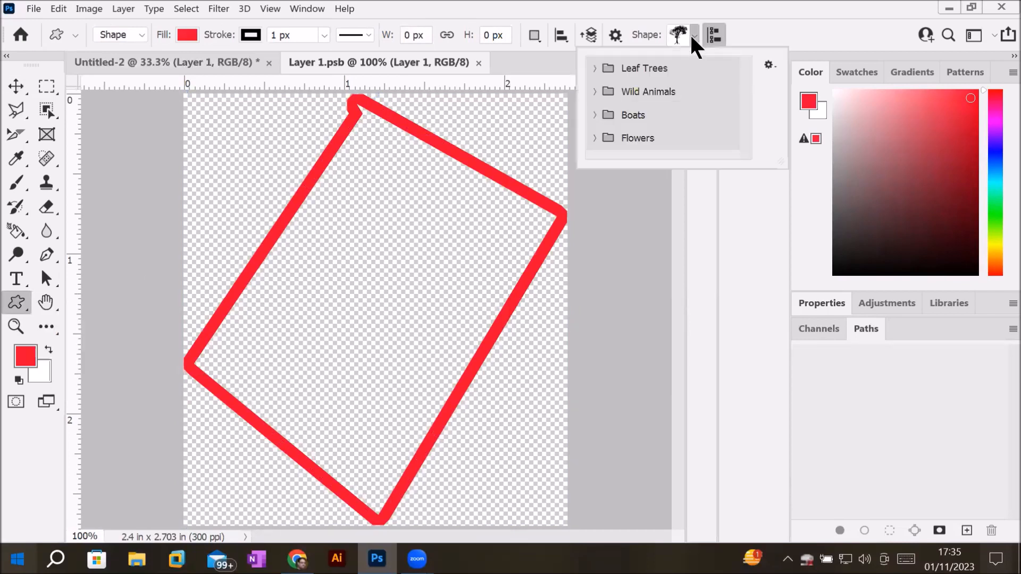
left_click(594, 69)
left_click(718, 95)
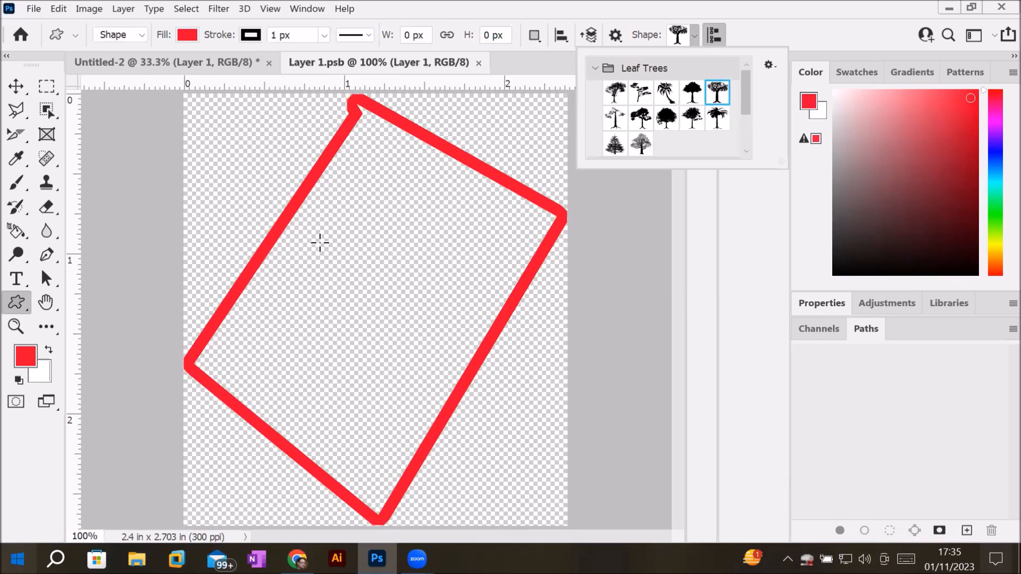
left_click_drag(319, 222, 452, 455)
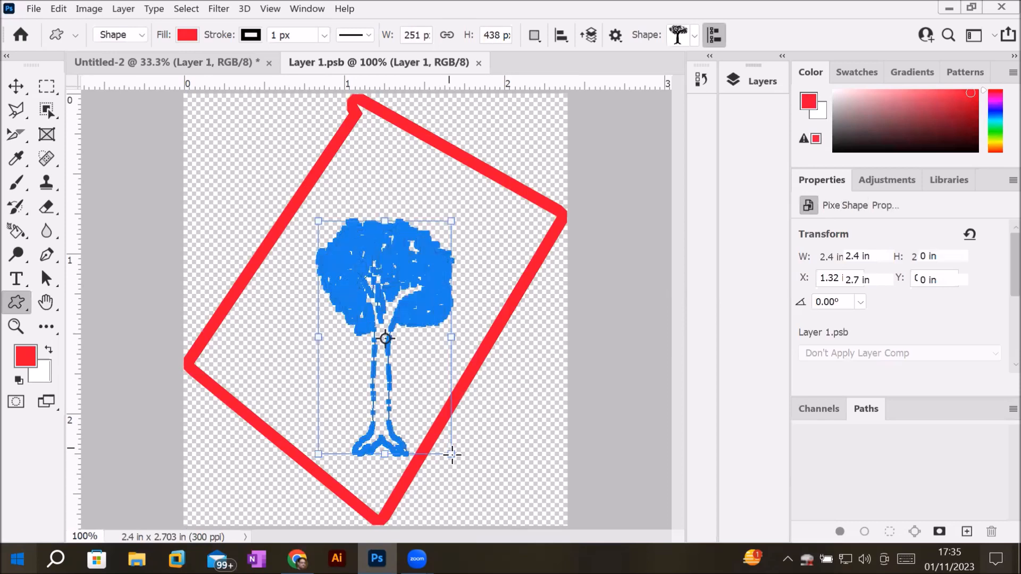
Step: Move the tree shape to the upper-left corner of the canvas, at about X 0.14 in and Y 0.1 in
left_click(16, 87)
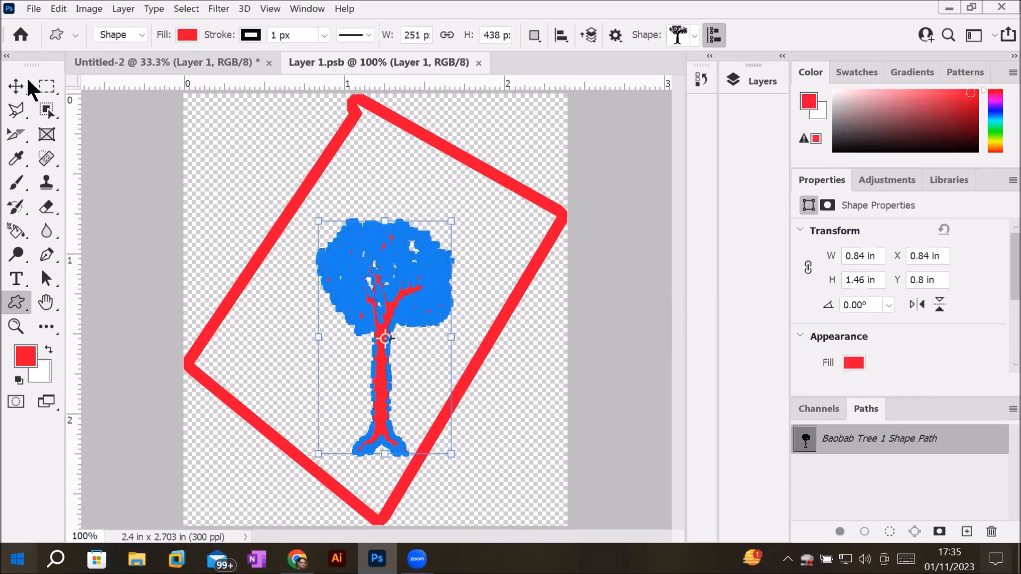
left_click_drag(389, 305, 395, 254)
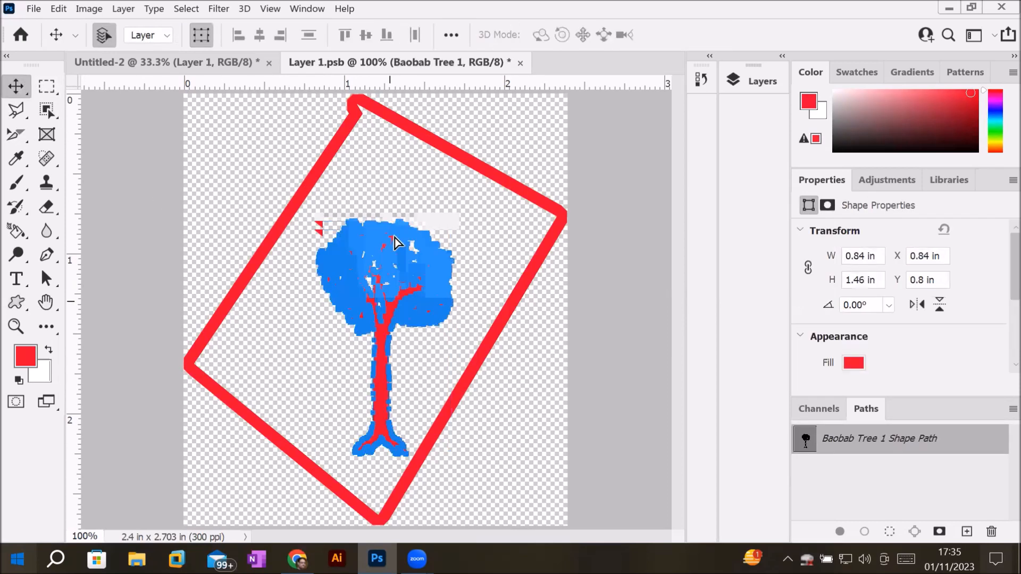
left_click_drag(387, 301, 421, 367)
left_click_drag(374, 334, 277, 312)
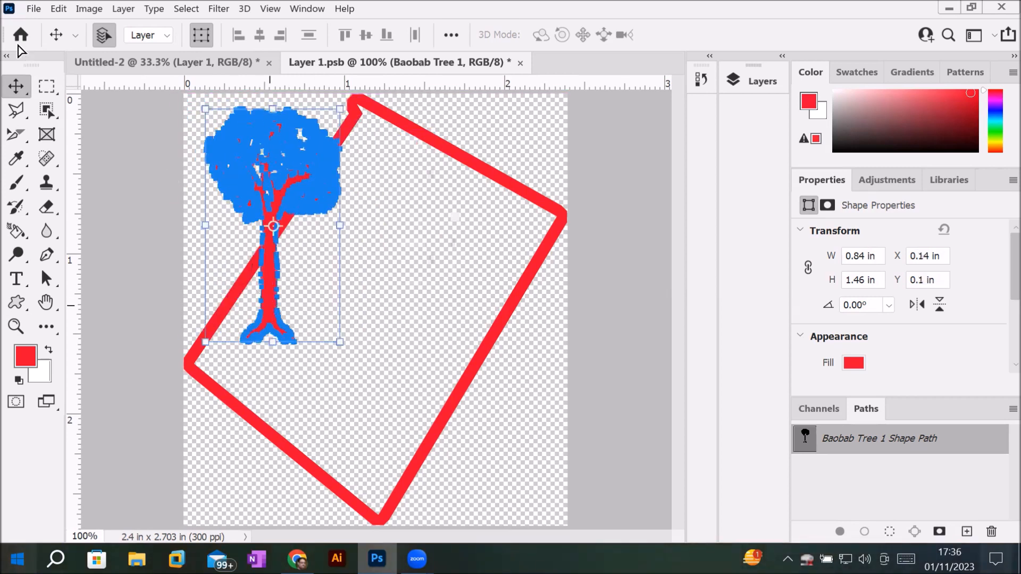
Step: Place the third portrait from the Bride folder as a linked image at its default size and commit it
left_click(35, 9)
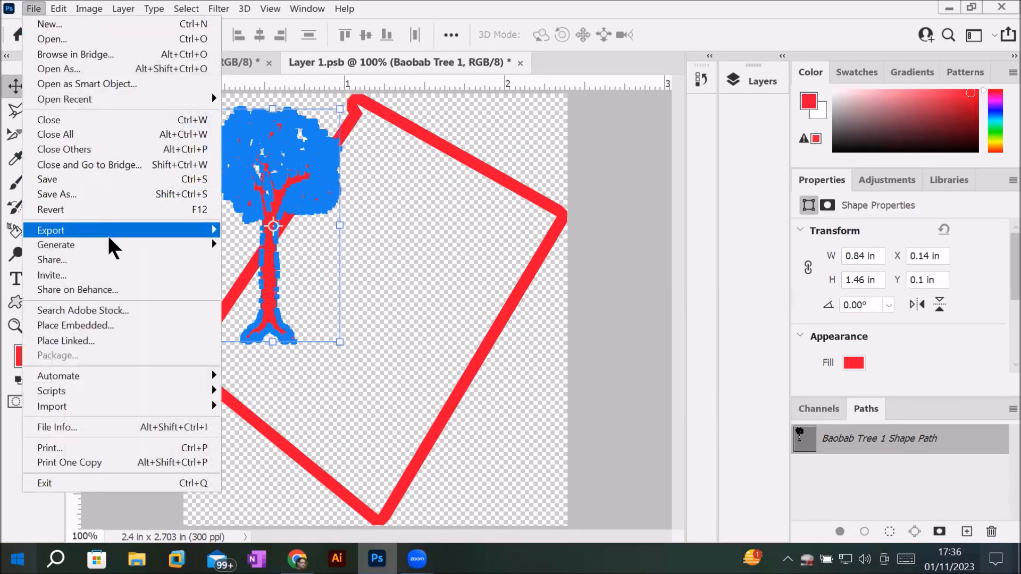
left_click(116, 338)
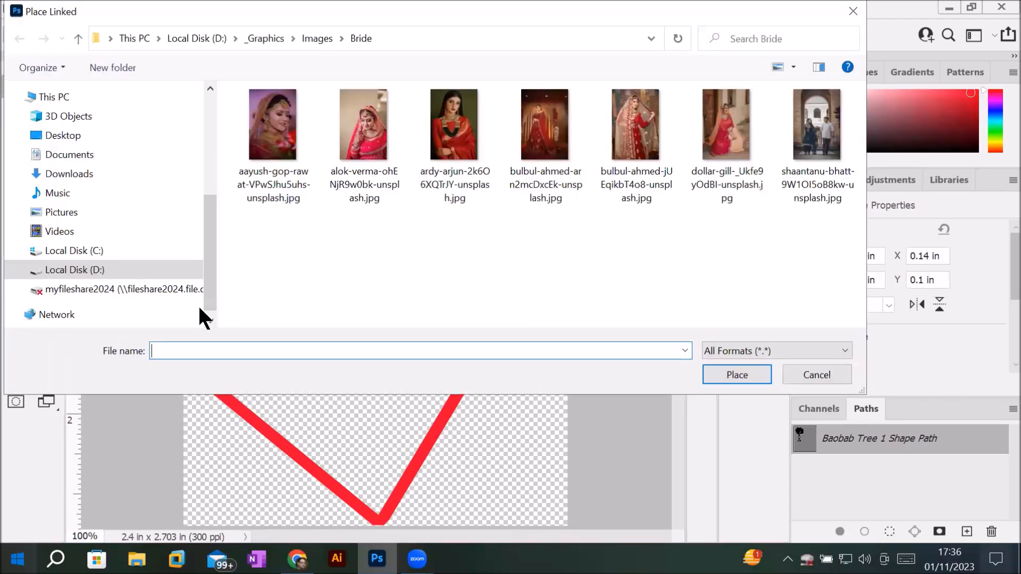
double_click(460, 133)
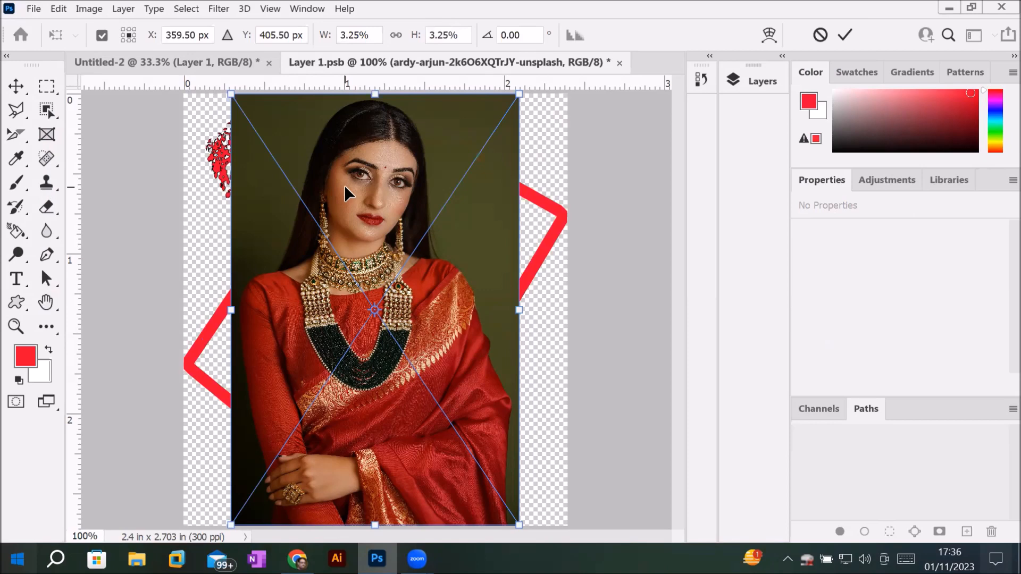
left_click(751, 81)
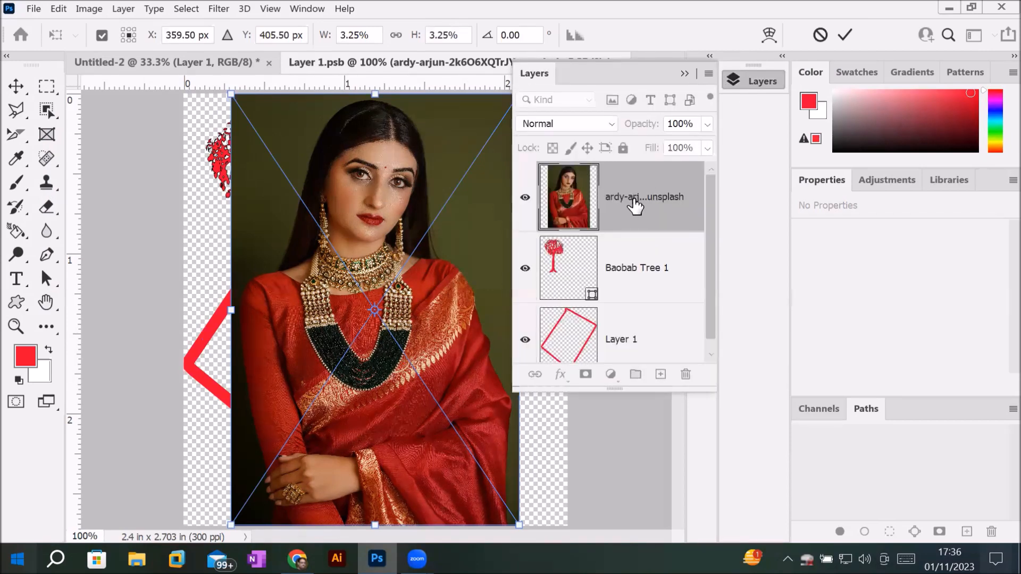
left_click(846, 35)
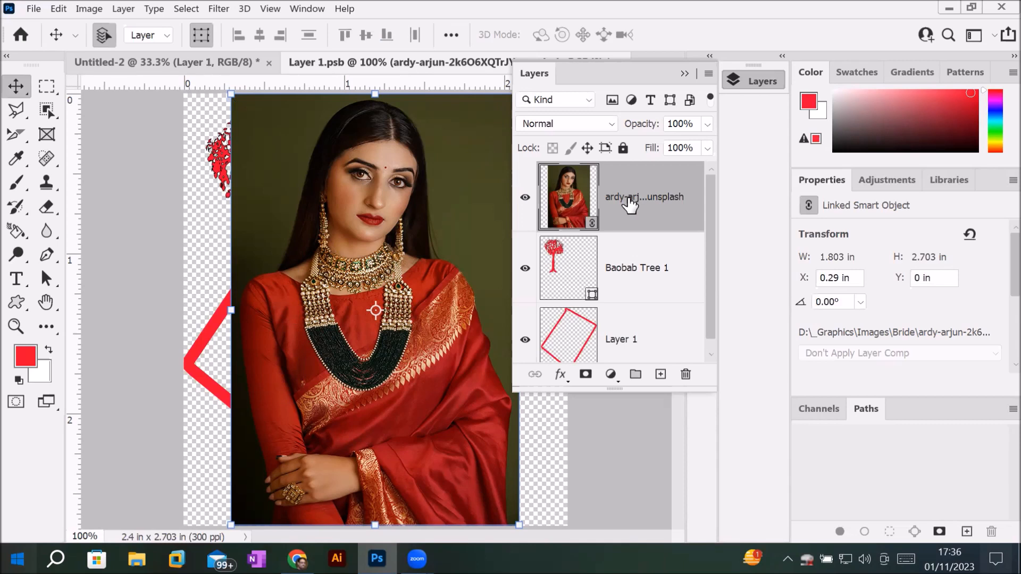
Step: Try selecting the subject of the linked portrait with Select Subject, and clear the selection
left_click(46, 110)
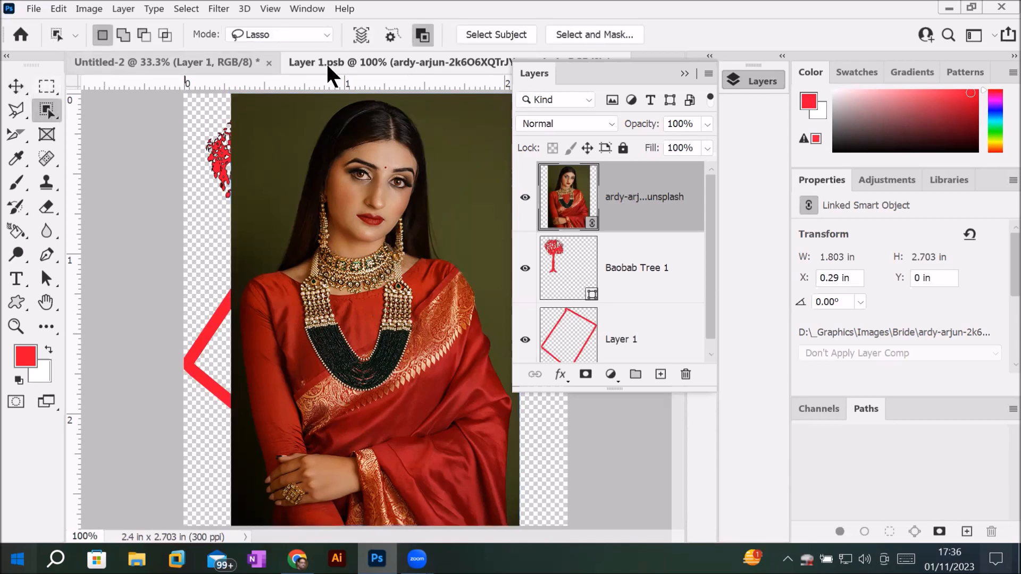
left_click(484, 33)
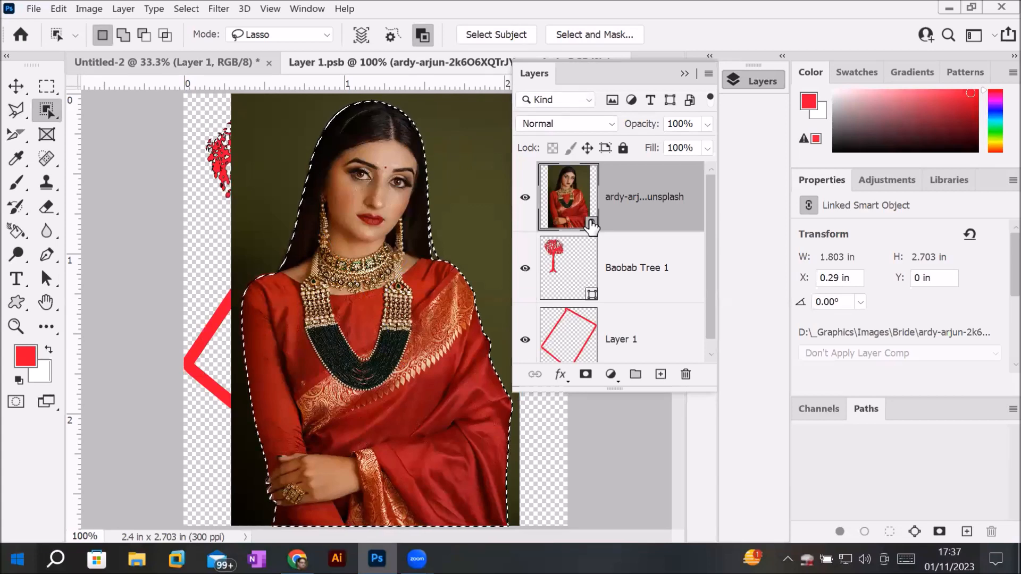
key("ctrl+d")
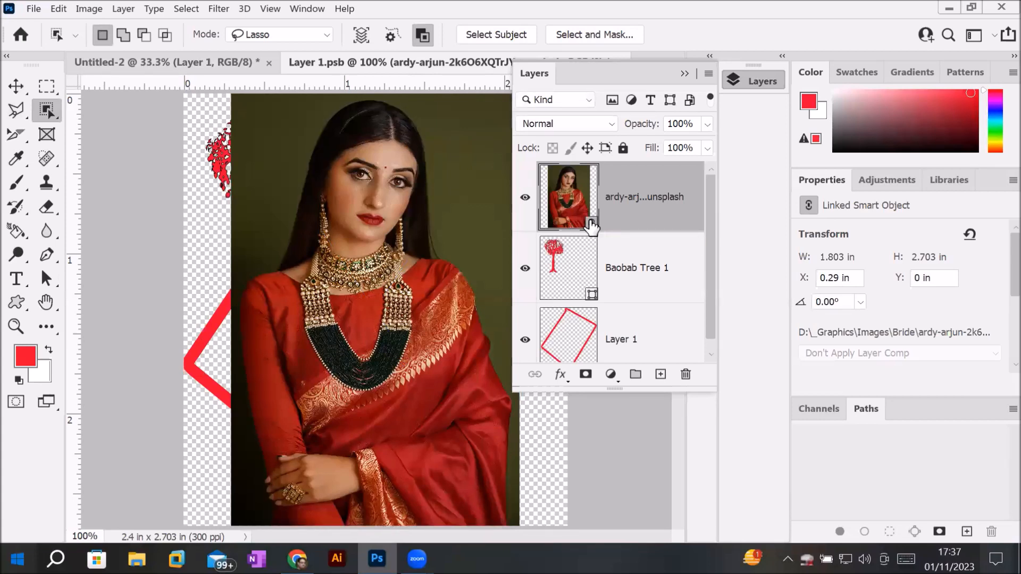
Step: Try painting on the linked portrait with the Brush tool and accept rasterizing its Smart Object
left_click(18, 185)
left_click(351, 251)
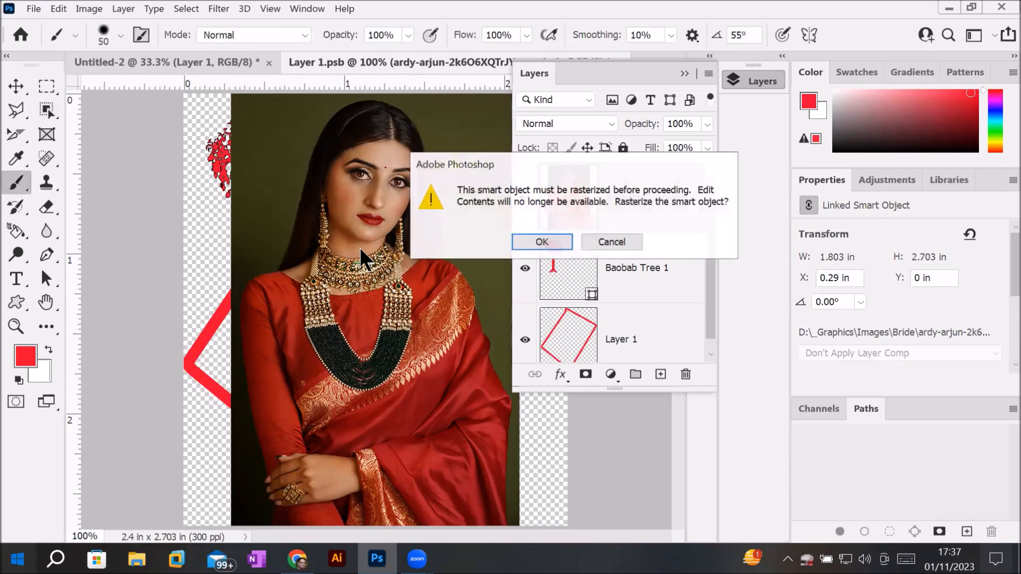
left_click(551, 239)
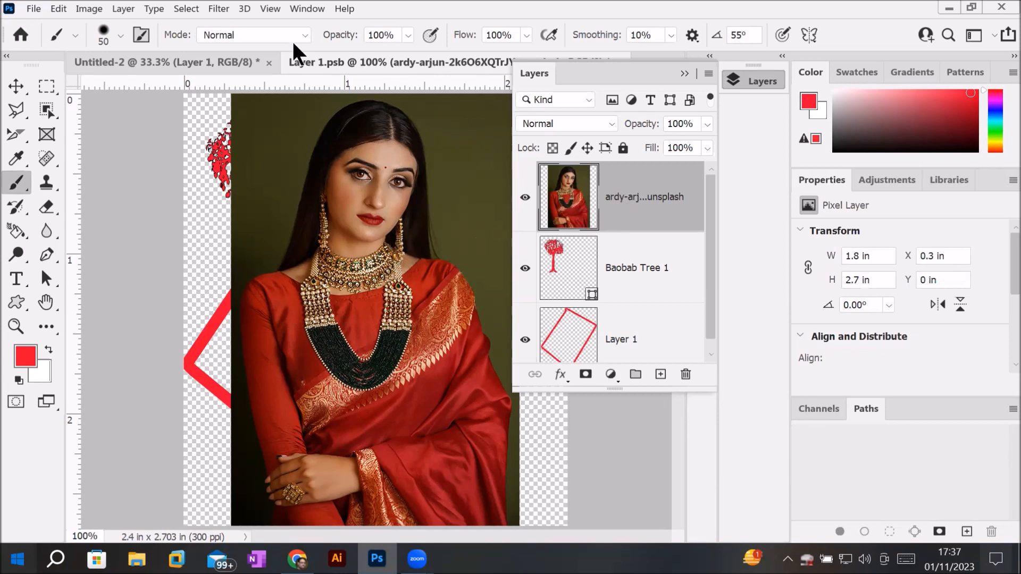
Step: Delete the portrait's background using Select Subject on the woman and inverting the selection
left_click(47, 110)
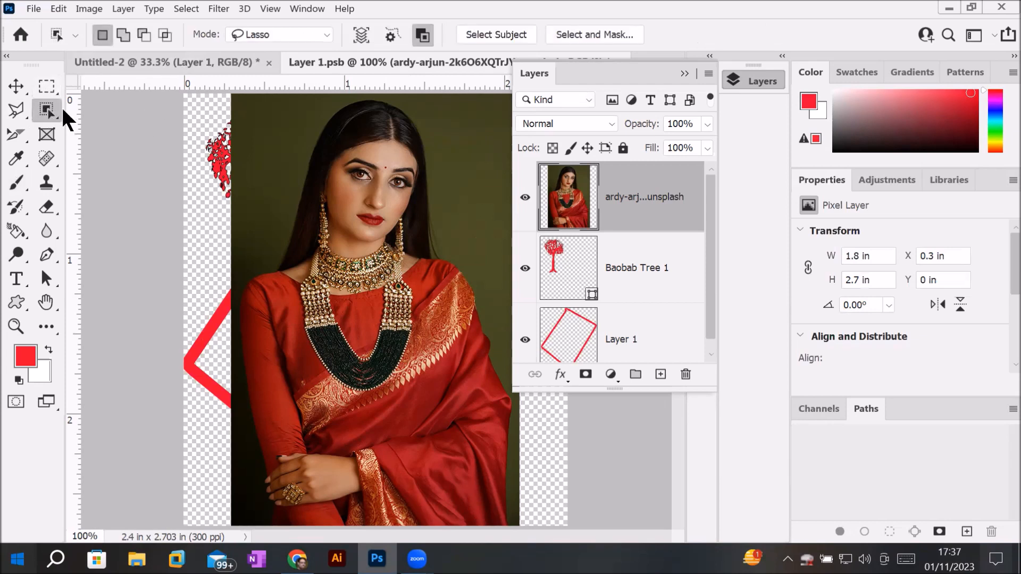
left_click(494, 35)
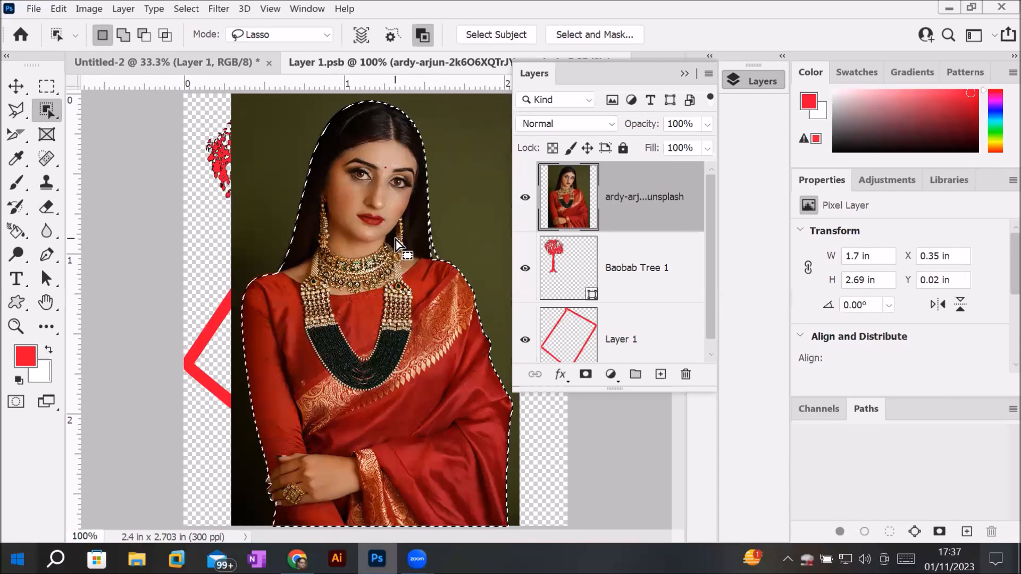
right_click(365, 210)
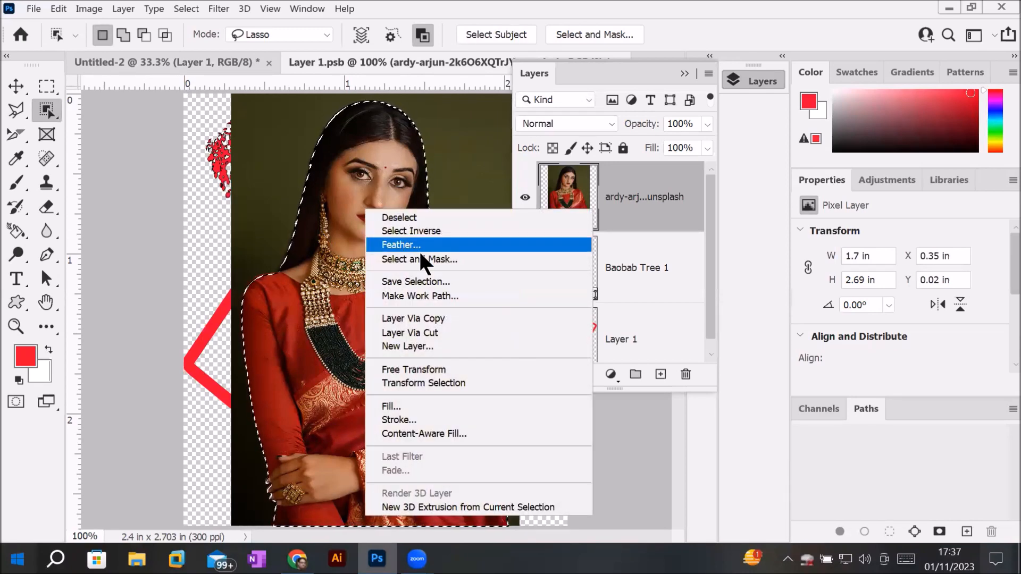
left_click(480, 231)
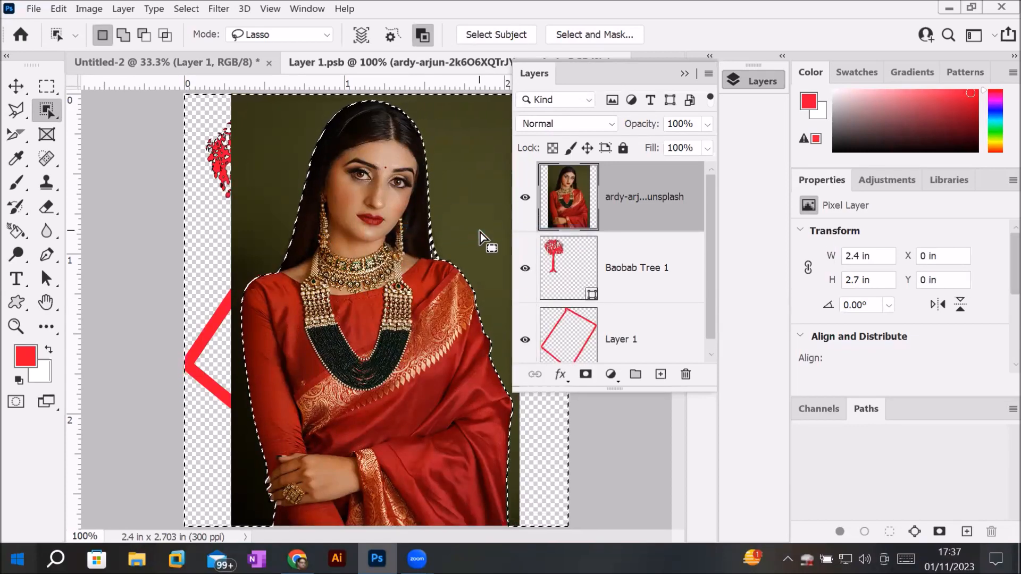
key("Delete")
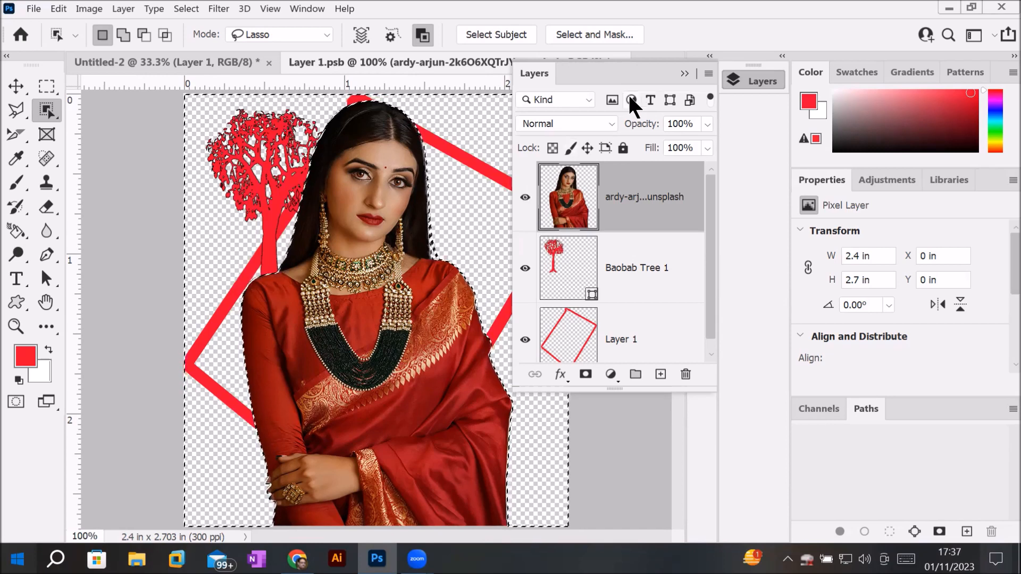
Step: Close the Smart Object contents file Layer 1.psb, saving its changes to update the copies in Untitled-2
left_click_drag(627, 69, 672, 165)
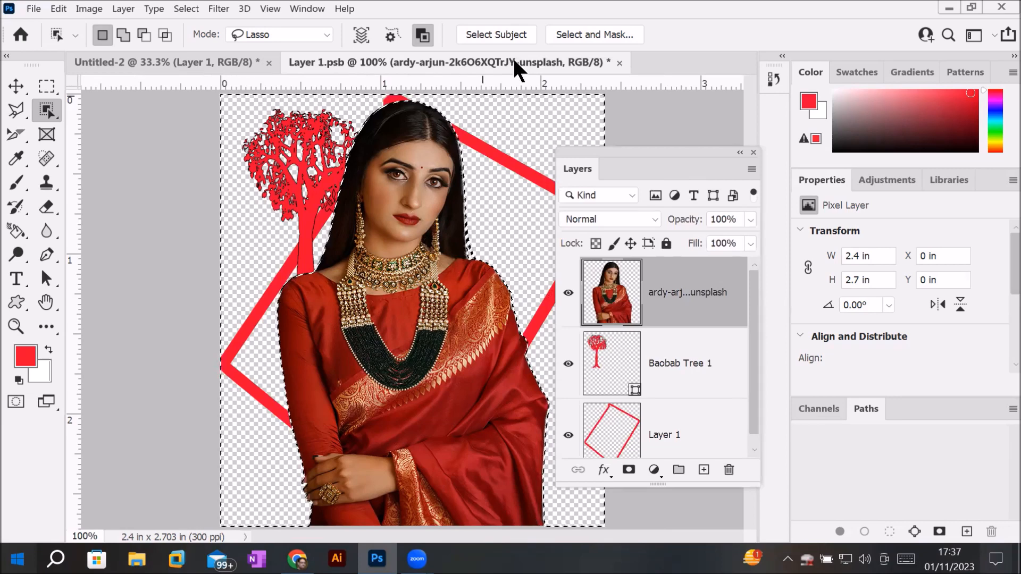
left_click(619, 63)
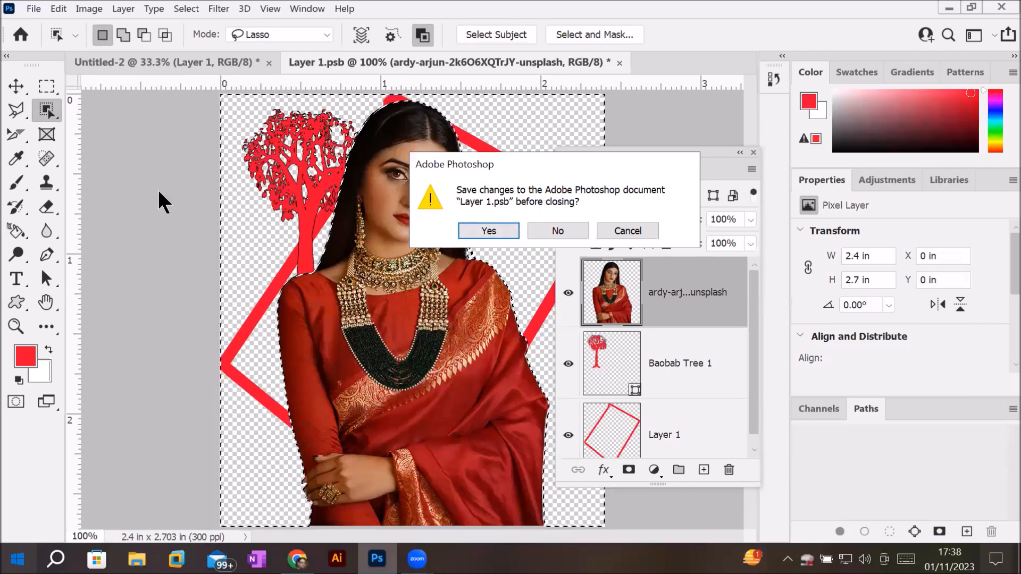
left_click(503, 232)
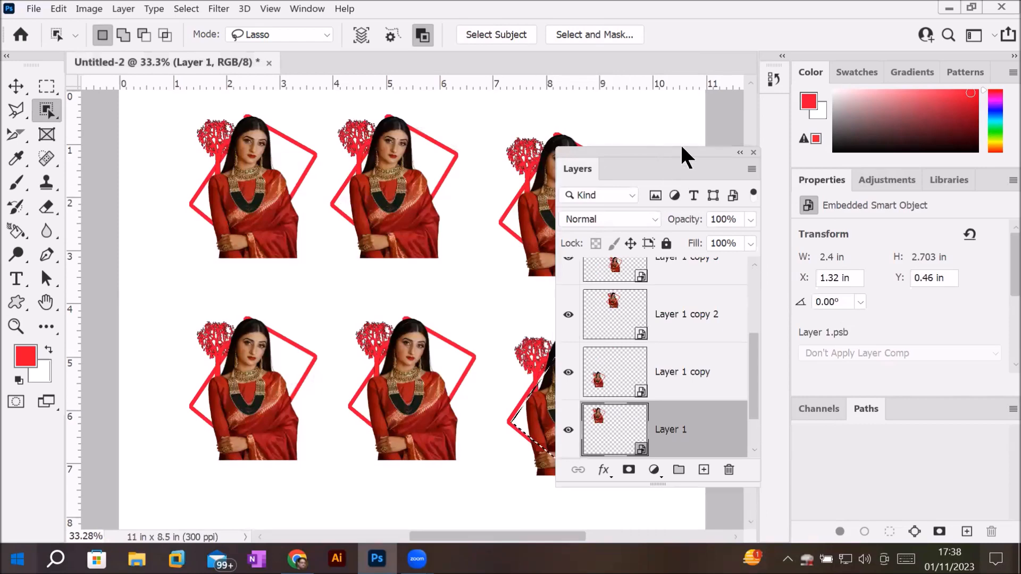
left_click_drag(681, 155, 741, 201)
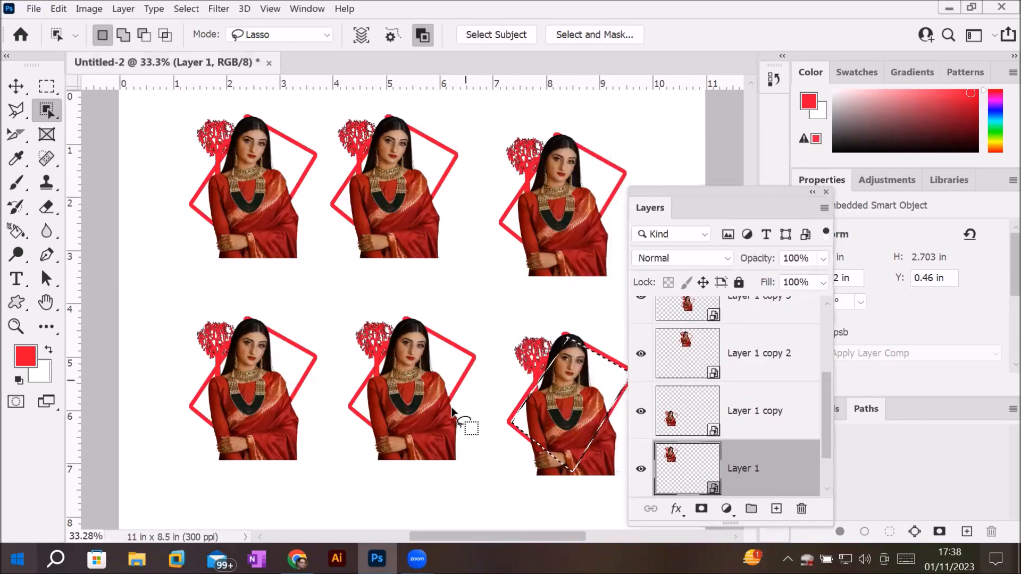
scroll(365, 377, "up", 2)
scroll(365, 378, "down", 4)
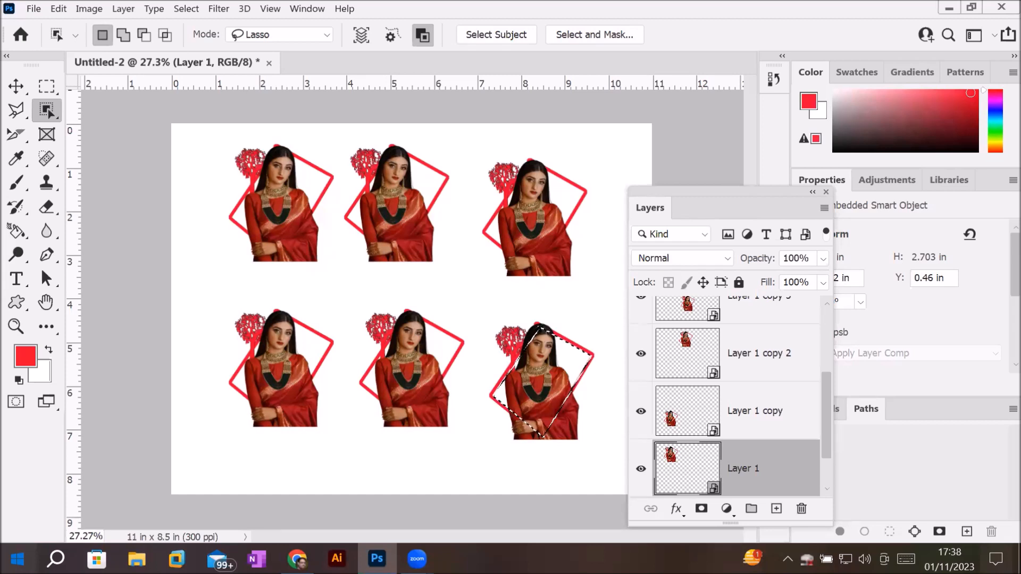
key("ctrl+d")
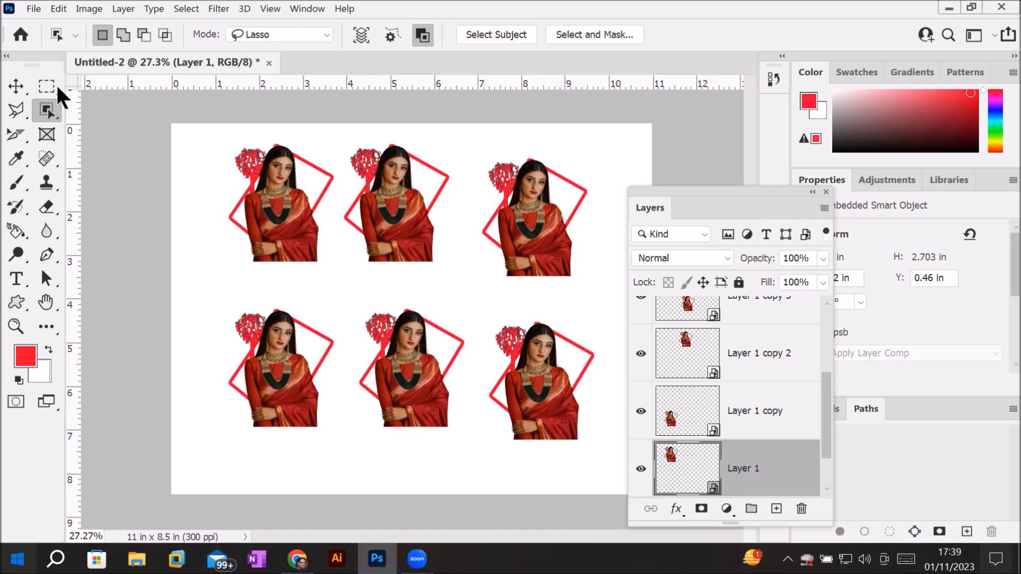
left_click(11, 132)
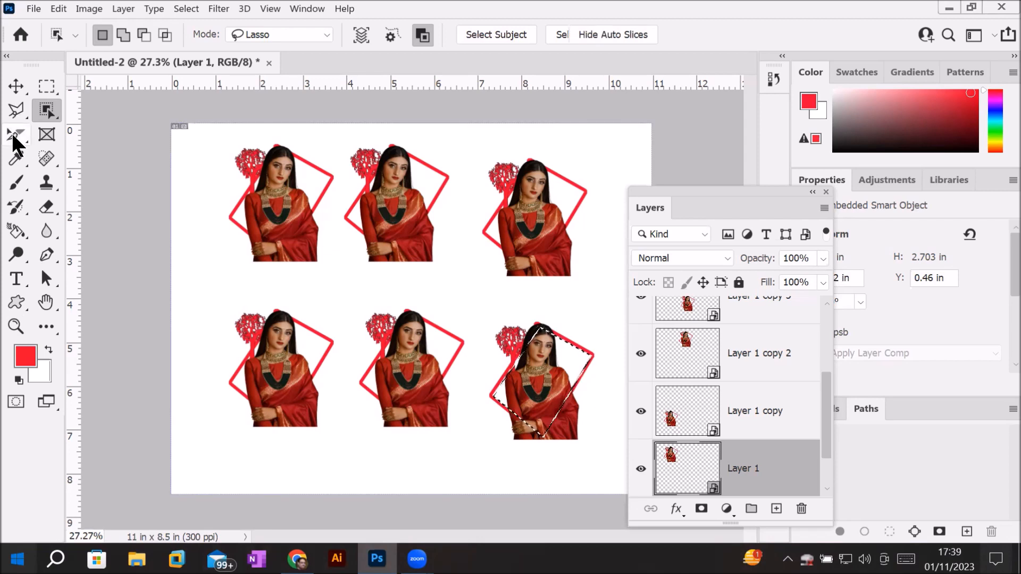
left_click(74, 133)
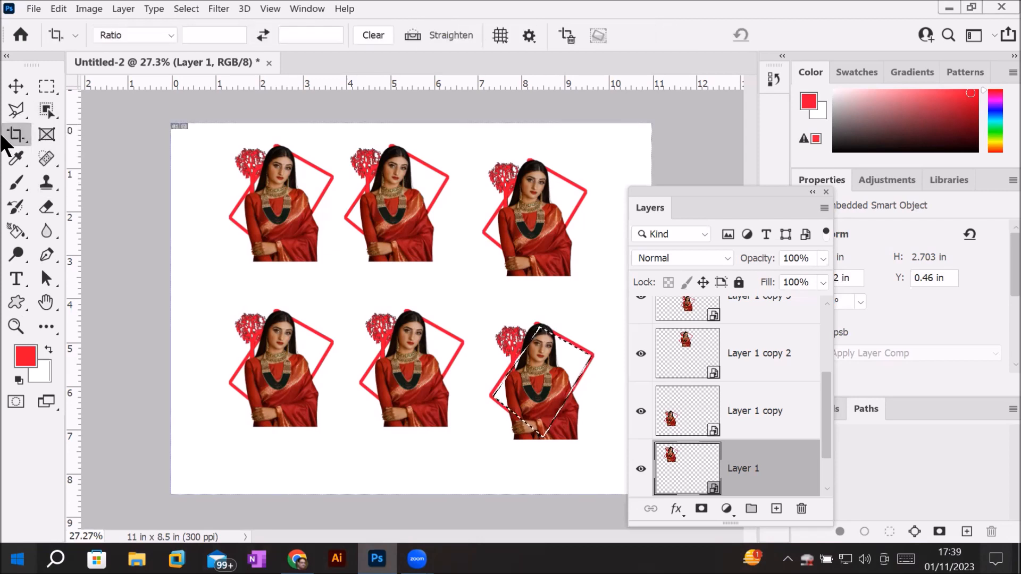
right_click(20, 132)
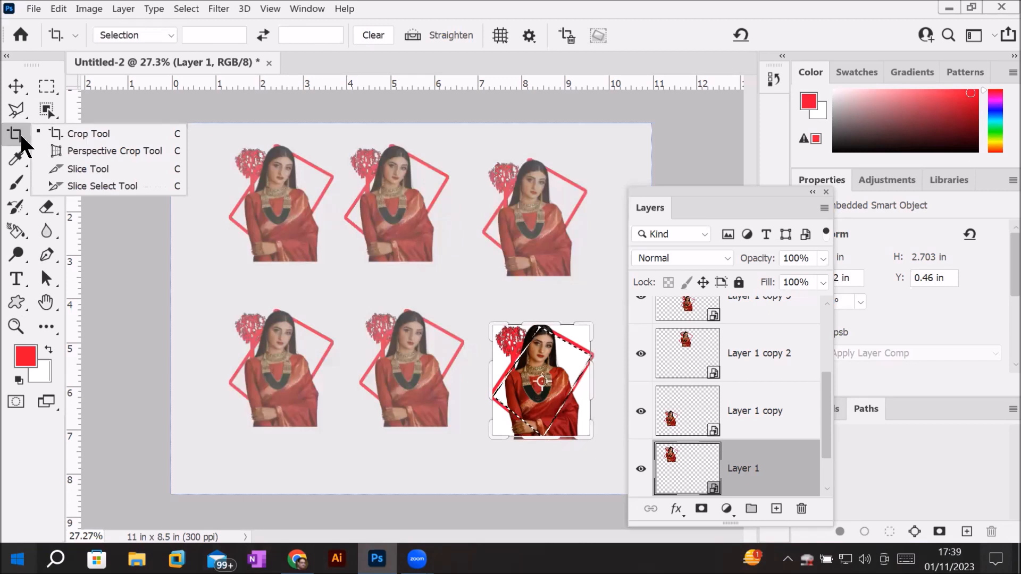
left_click(21, 134)
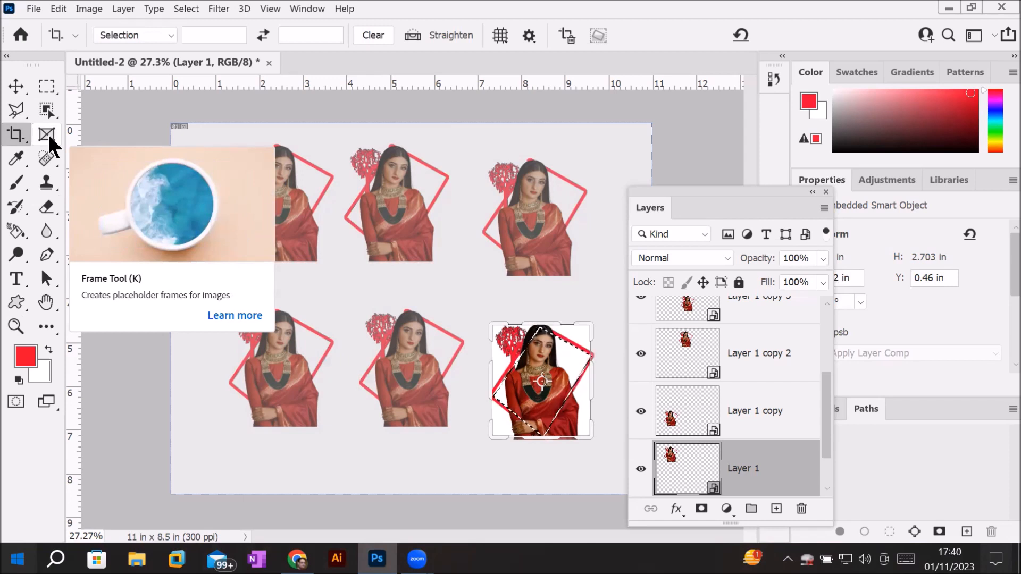
left_click(21, 283)
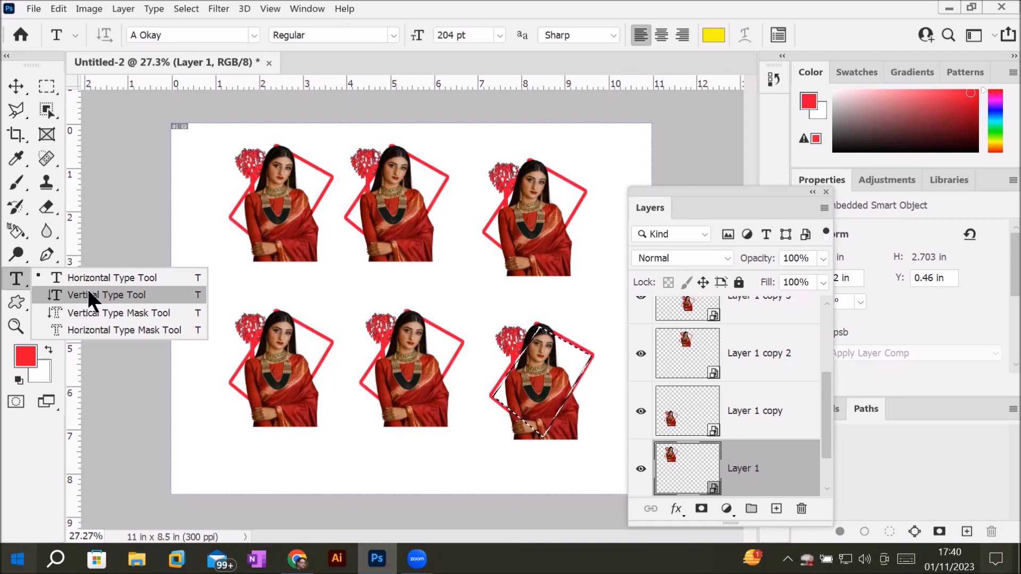
Step: Draw an elliptical frame about 7.49 in wide on the left of the artboard with the Frame tool, and adjust its height to about 6.99 in
left_click(47, 136)
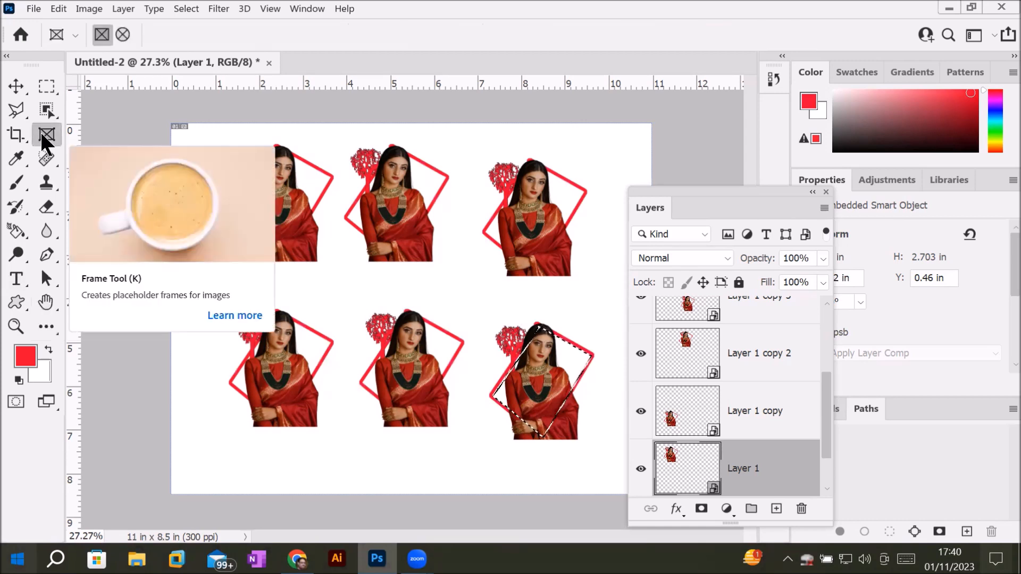
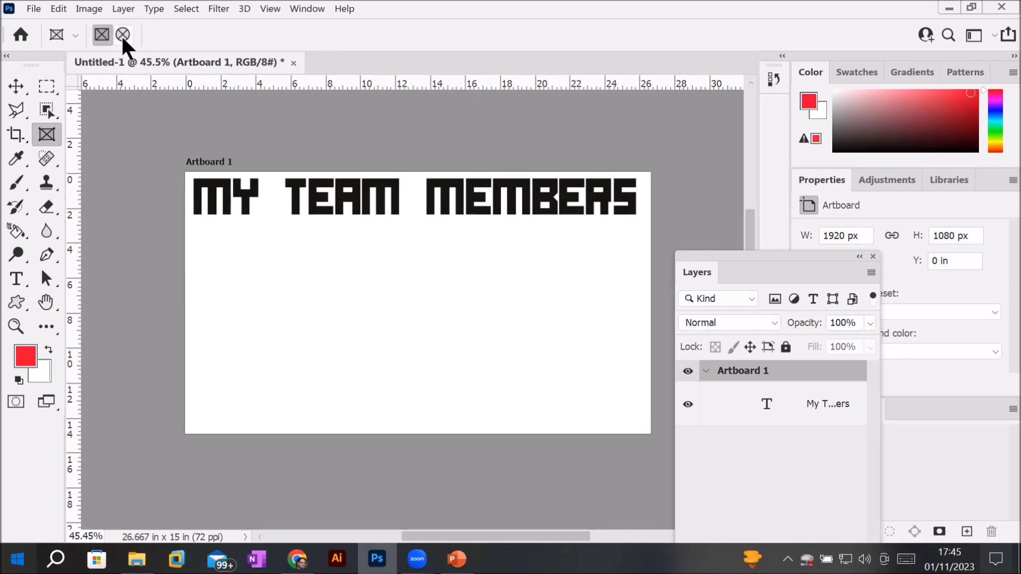
left_click(122, 33)
left_click_drag(219, 294, 350, 407)
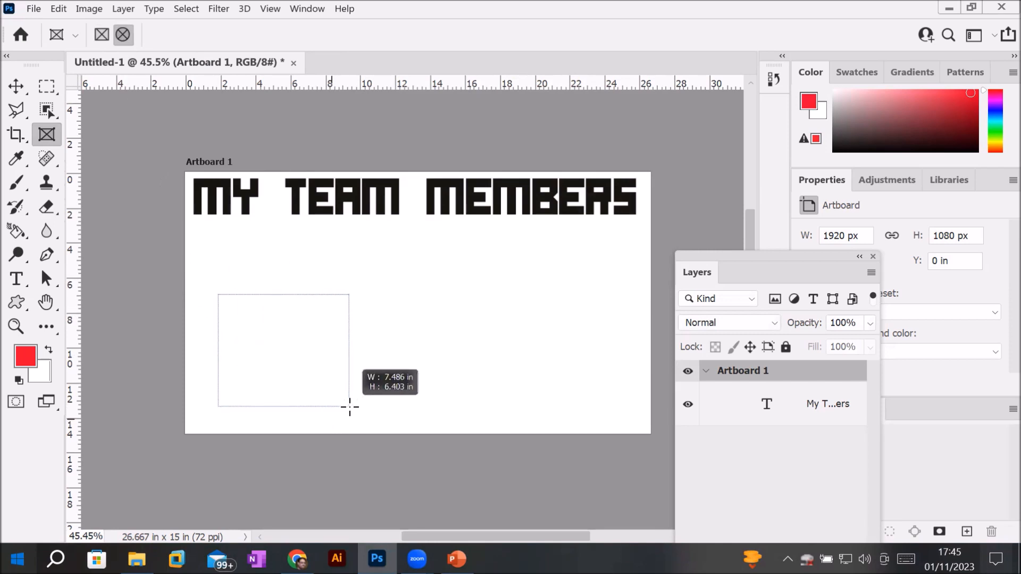
left_click_drag(350, 407, 349, 407)
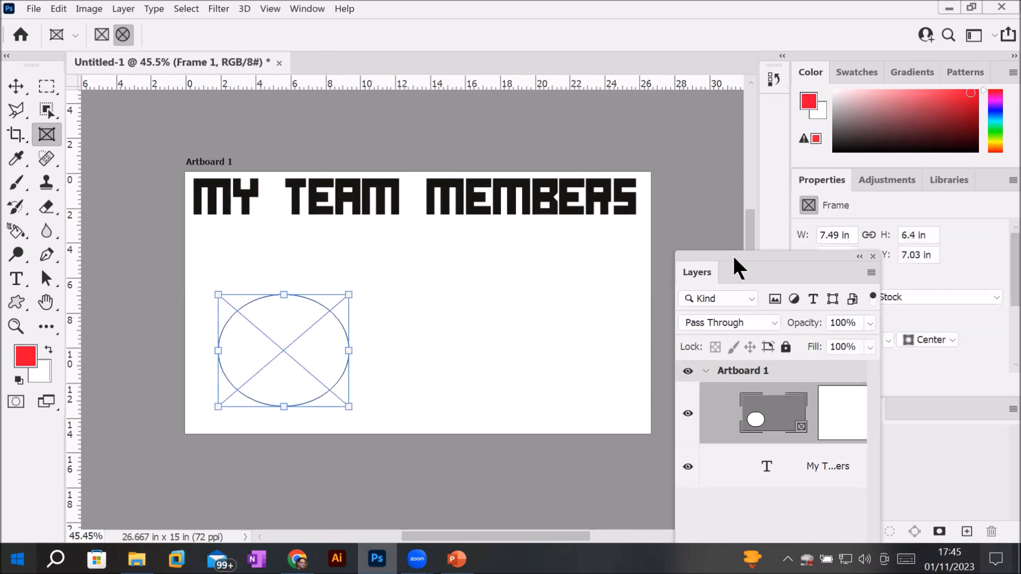
left_click_drag(733, 254, 689, 93)
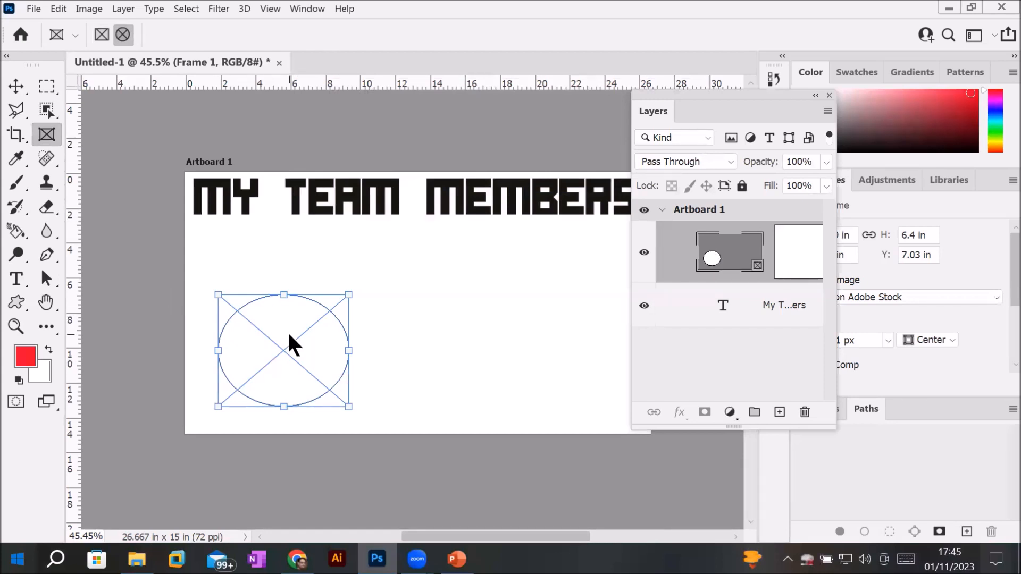
left_click_drag(286, 294, 286, 285)
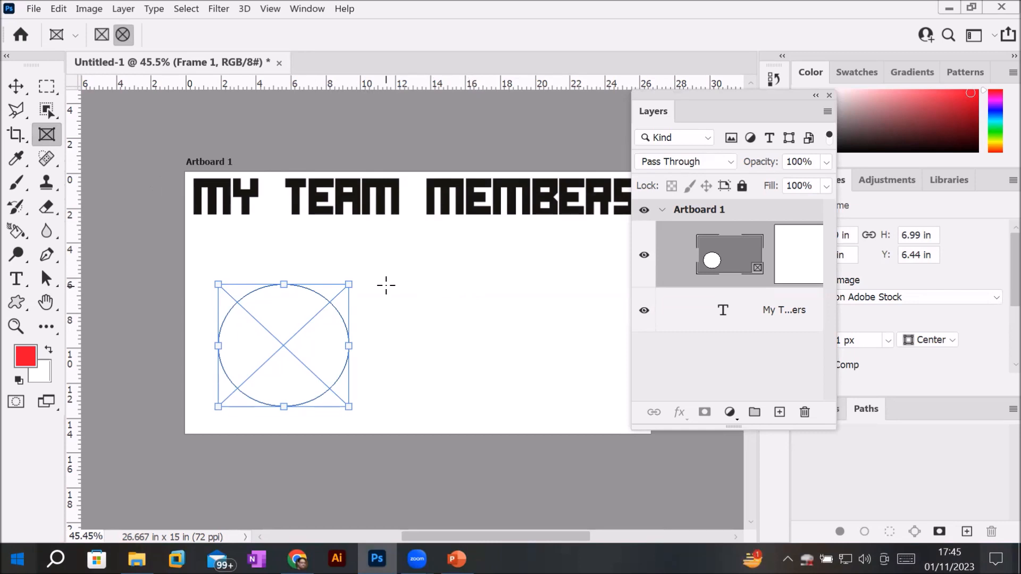
Step: Draw a second circular frame about 6.99 in across, level with the first, and move it closer to the first
left_click_drag(386, 285, 585, 406)
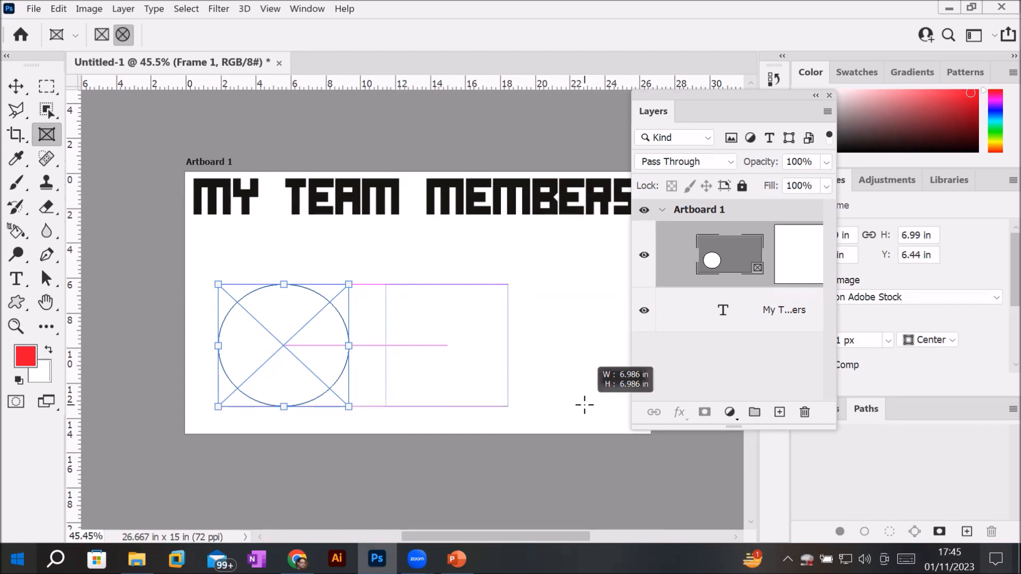
left_click_drag(585, 405, 495, 390)
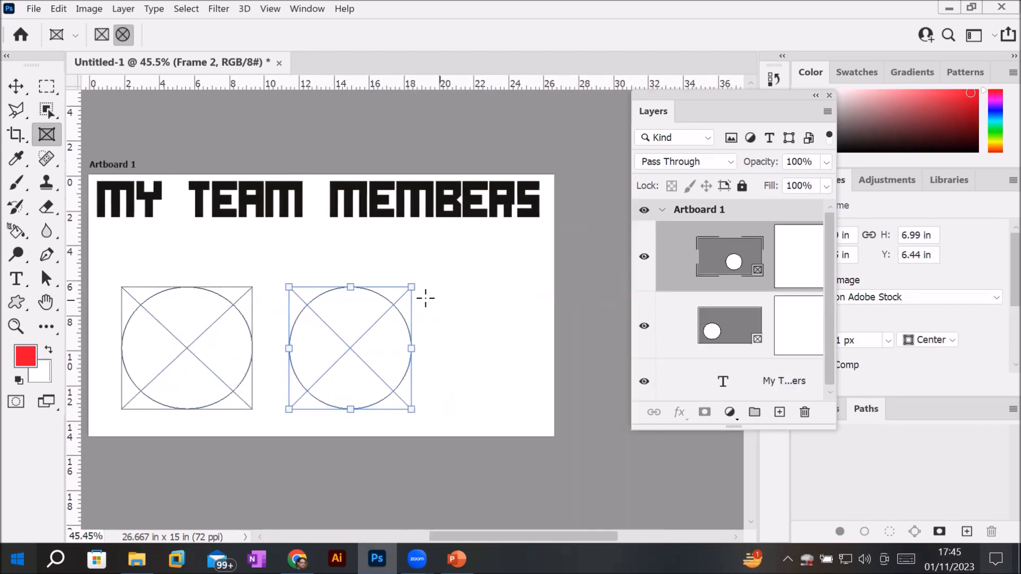
left_click(15, 86)
left_click_drag(366, 345, 343, 349)
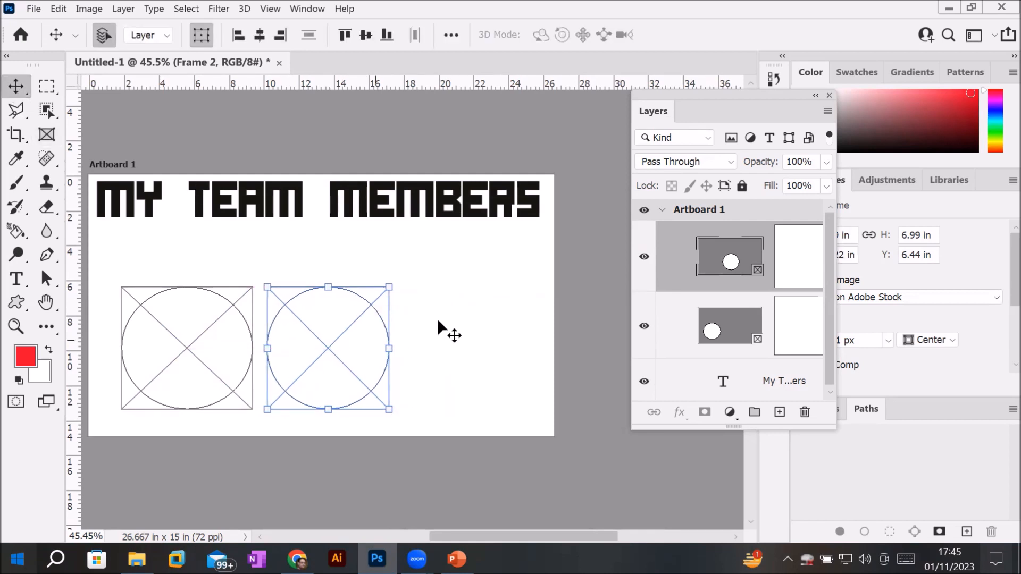
Step: Draw a third circular frame about 6.63 in across beside the second, and shift it to line up with the row
left_click(46, 135)
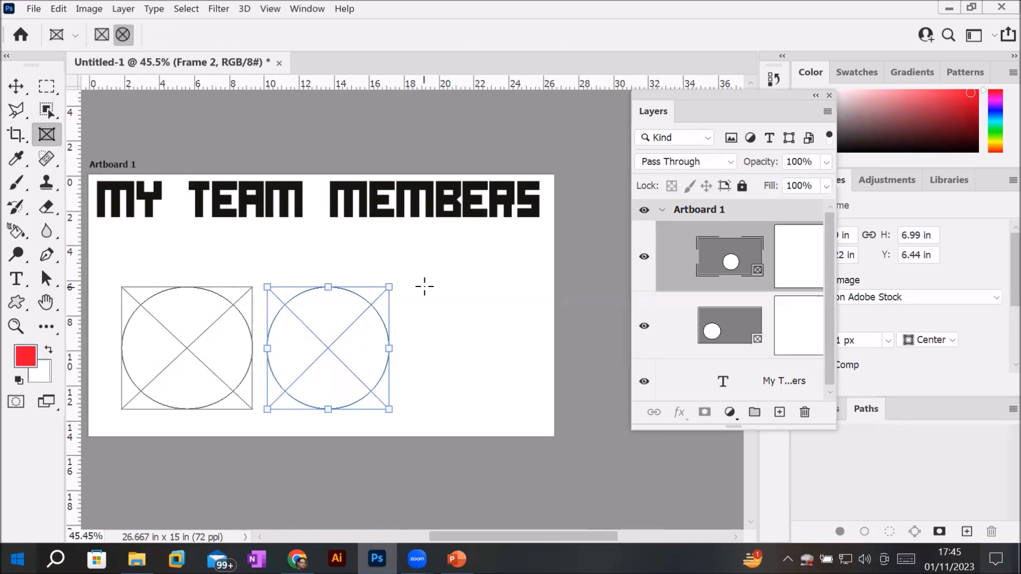
left_click_drag(425, 286, 540, 425)
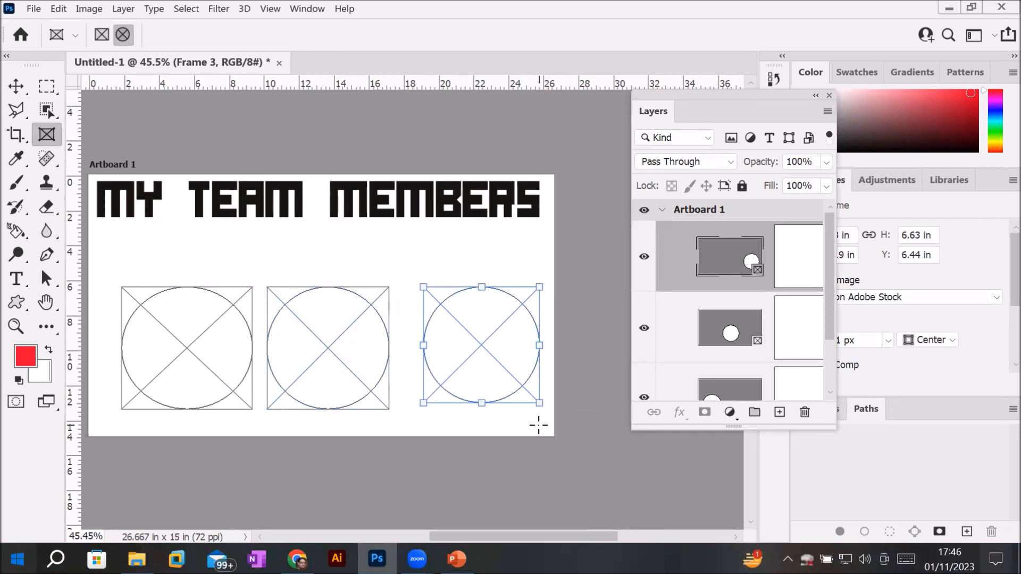
left_click_drag(471, 377, 455, 385)
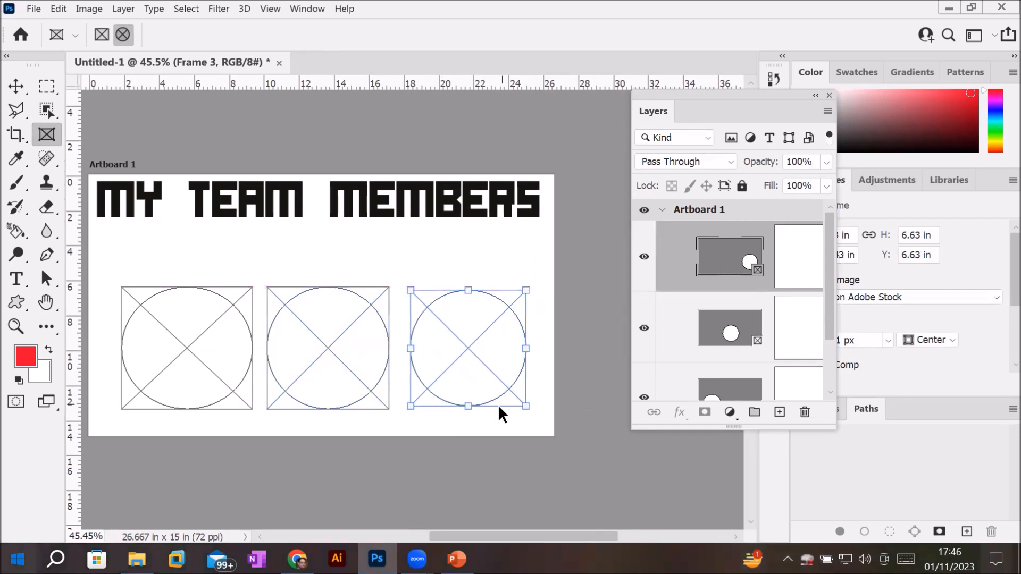
Step: Place the dark-haired man's portrait from the Models folder as a linked image in the first circular frame
left_click(412, 457)
left_click_drag(411, 457, 253, 319)
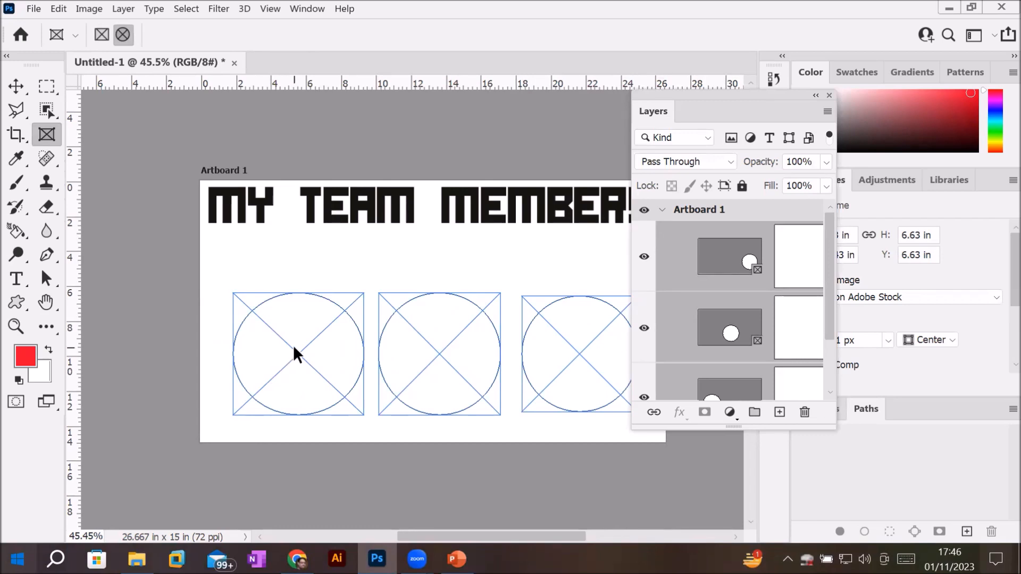
left_click(16, 88)
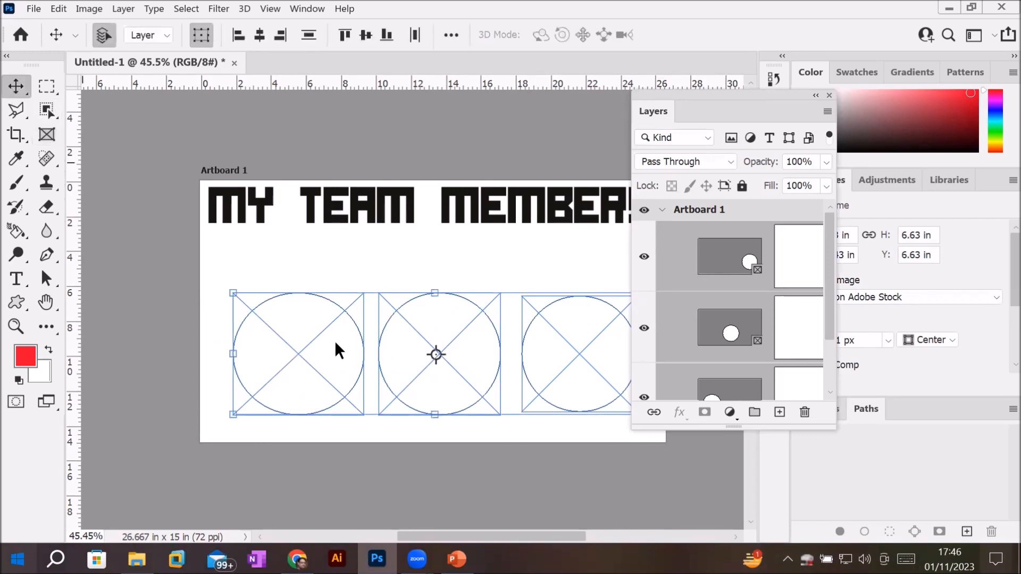
left_click(306, 335)
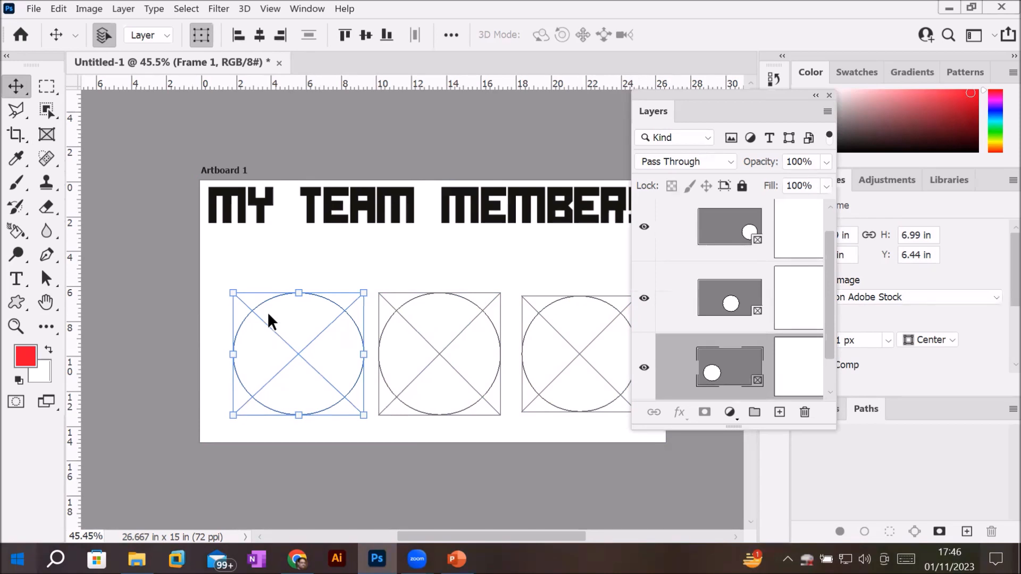
left_click(32, 8)
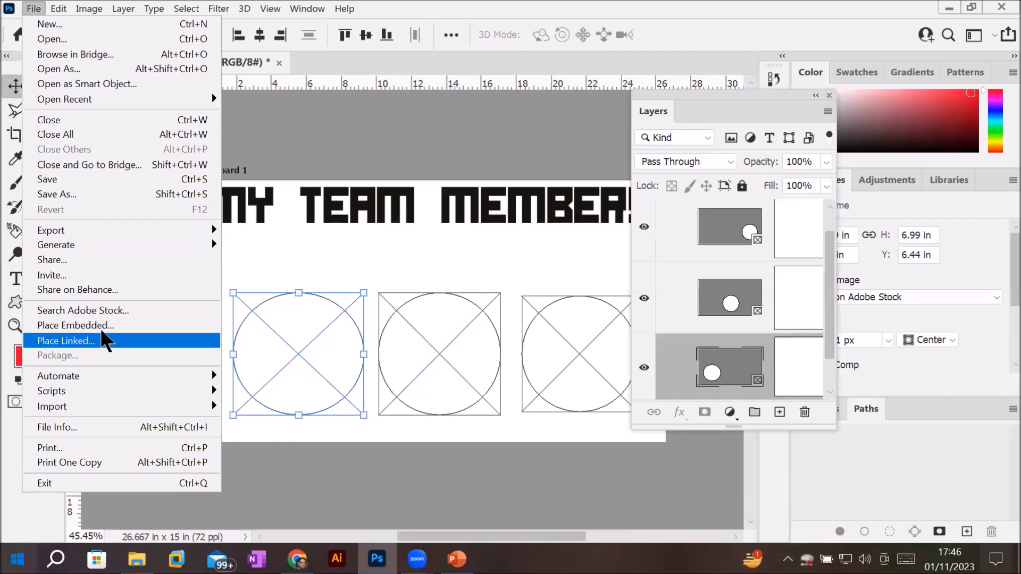
left_click(91, 339)
key("alt+Up")
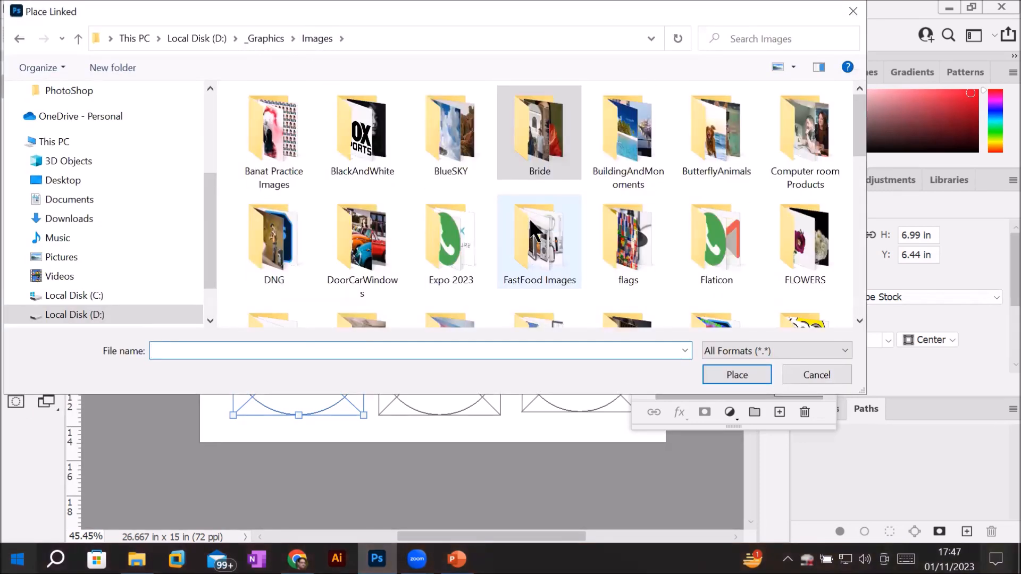
scroll(530, 221, "down", 5)
double_click(274, 154)
scroll(544, 213, "down", 3)
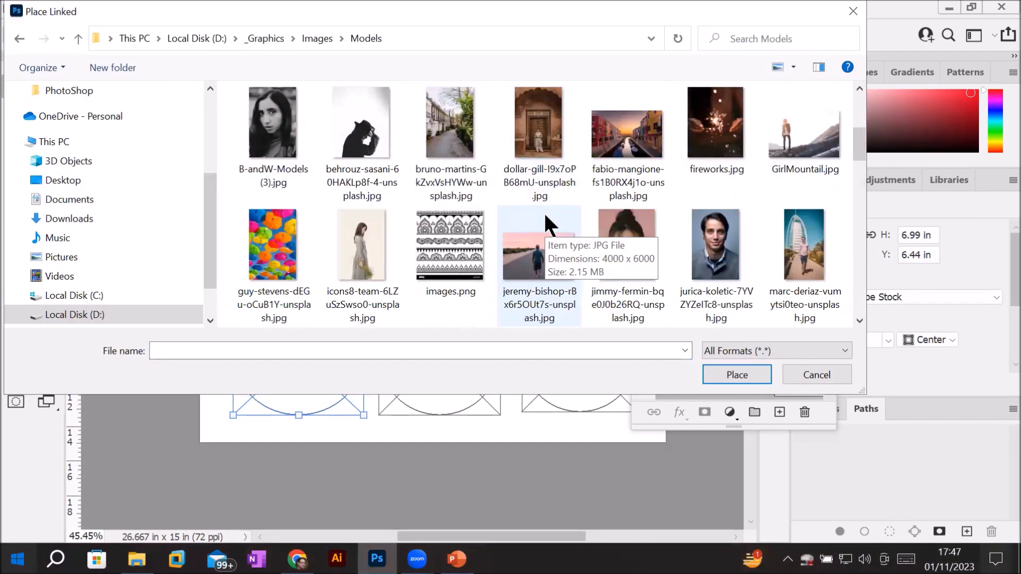
double_click(705, 250)
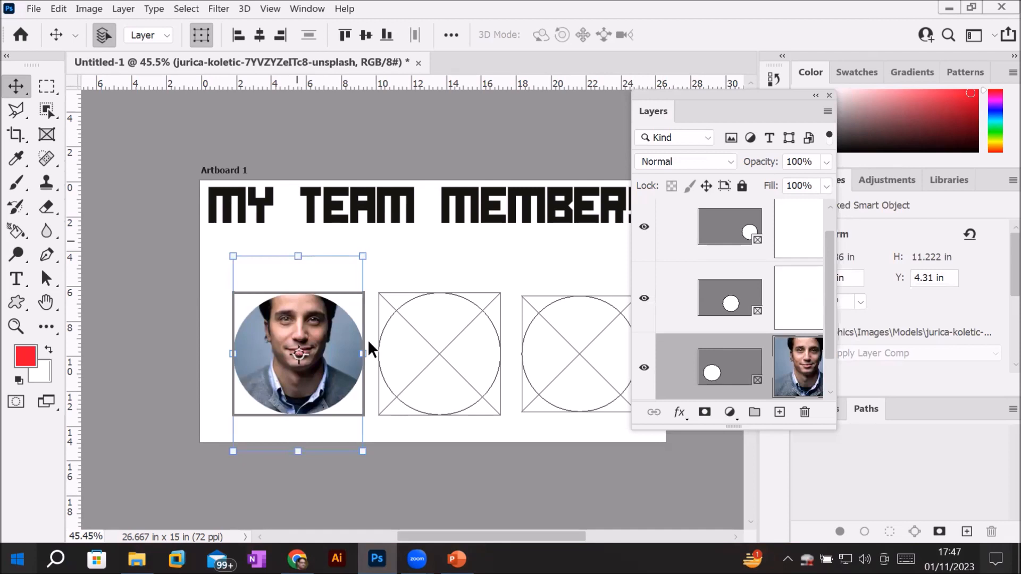
Step: Select the second circular frame, switch to File Explorer and open the Models folder inside _Graphics > Images
left_click(442, 353)
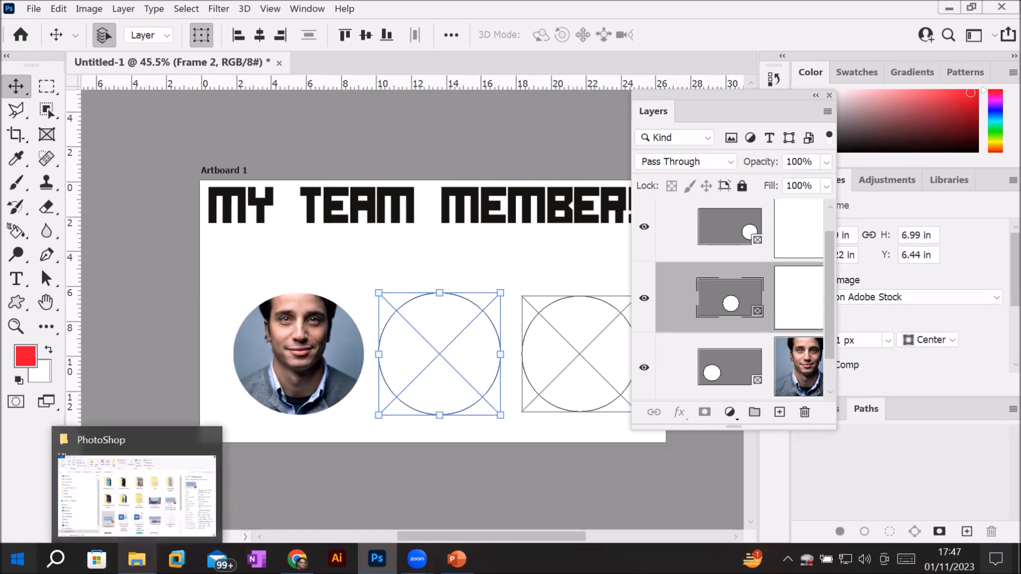
left_click(136, 558)
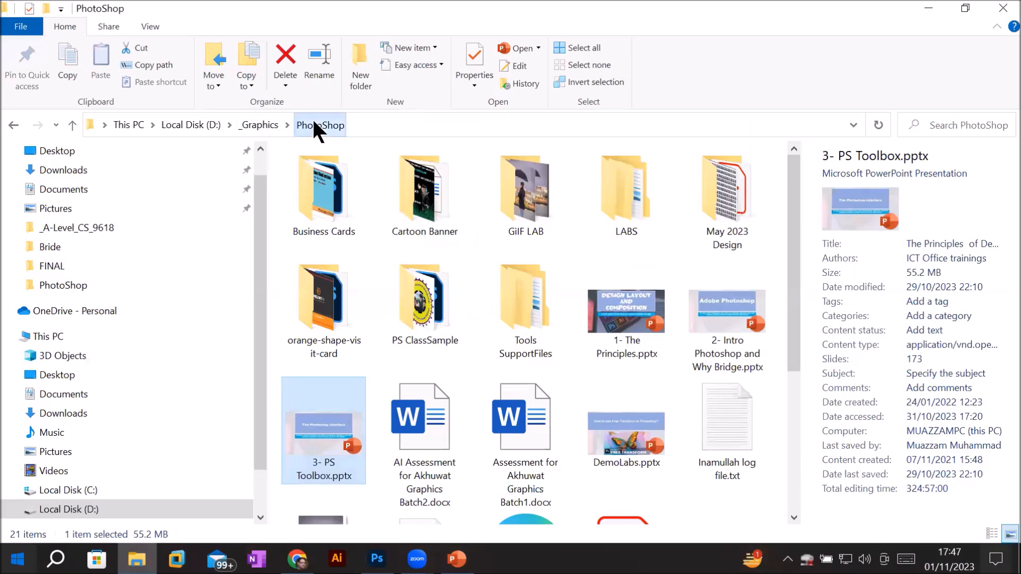
left_click(259, 125)
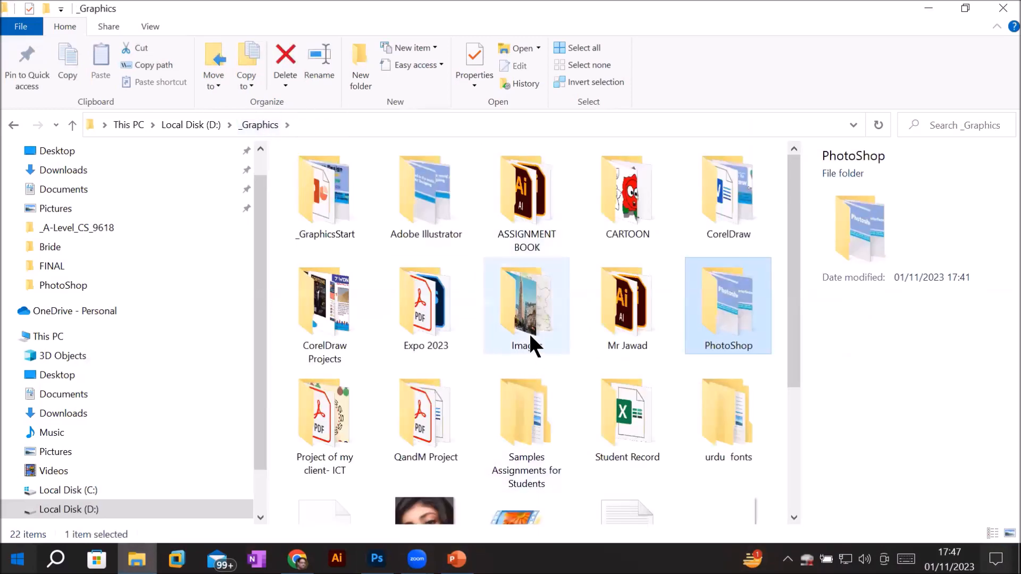
double_click(528, 318)
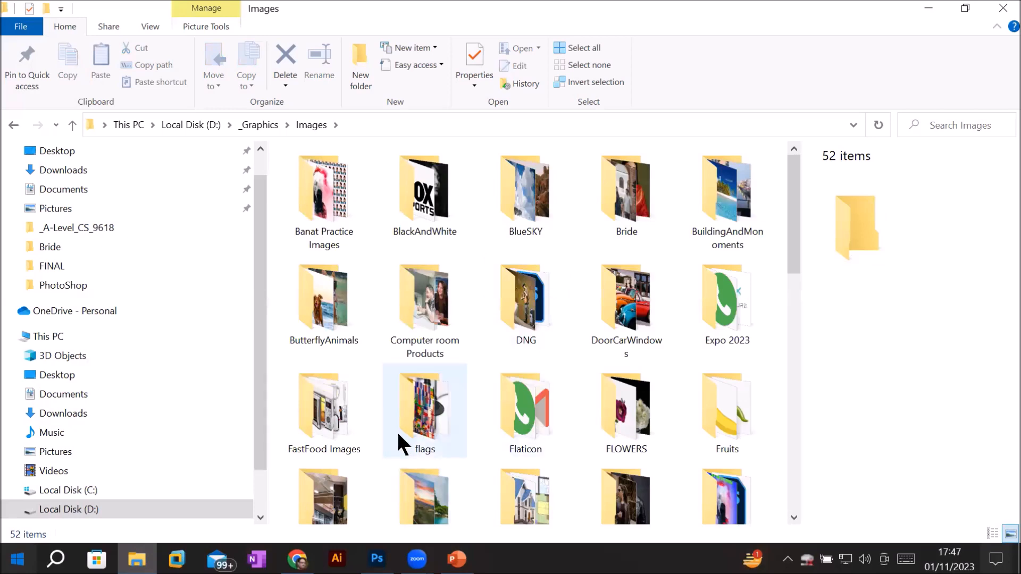
left_click(428, 293)
scroll(429, 295, "down", 5)
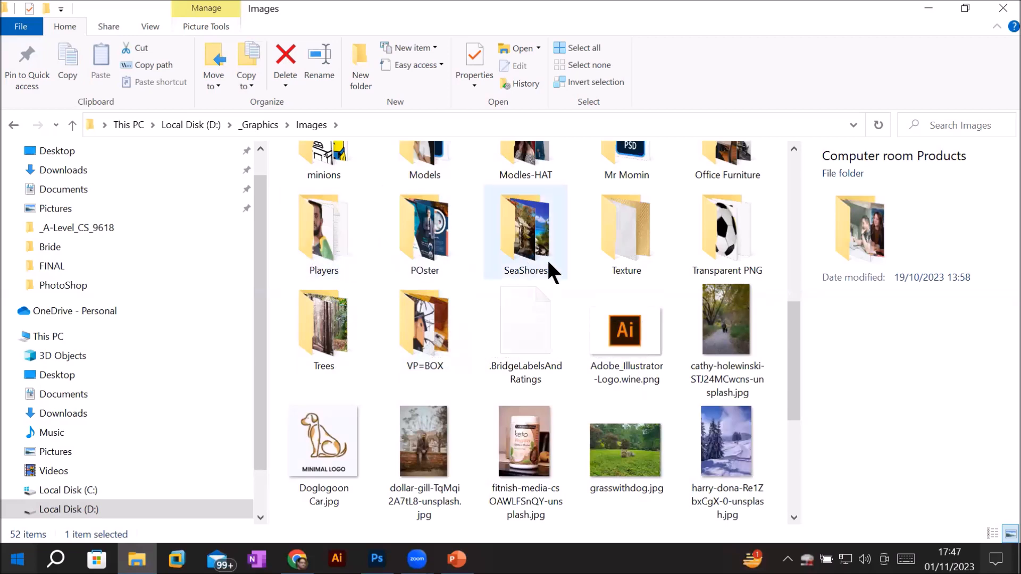
scroll(398, 254, "up", 4)
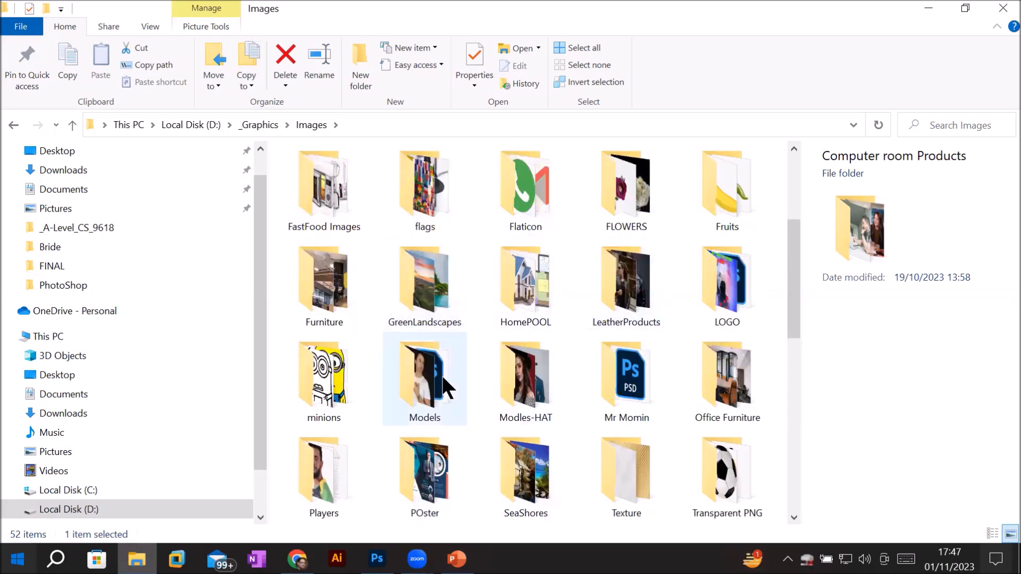
double_click(449, 392)
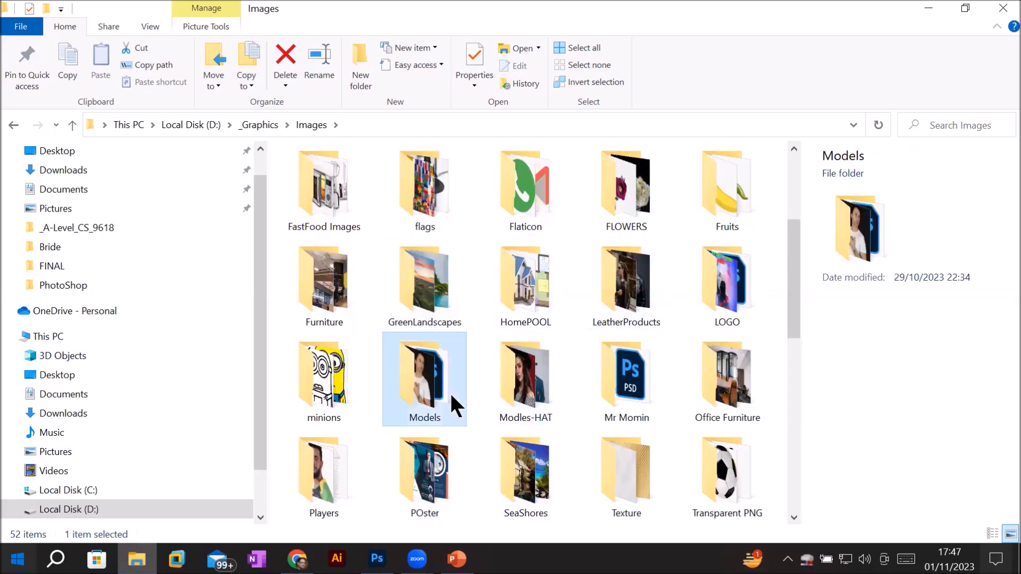
Step: Place the portrait of the black-haired woman in a denim jacket from the Models folder into the second circular frame
scroll(534, 374, "down", 3)
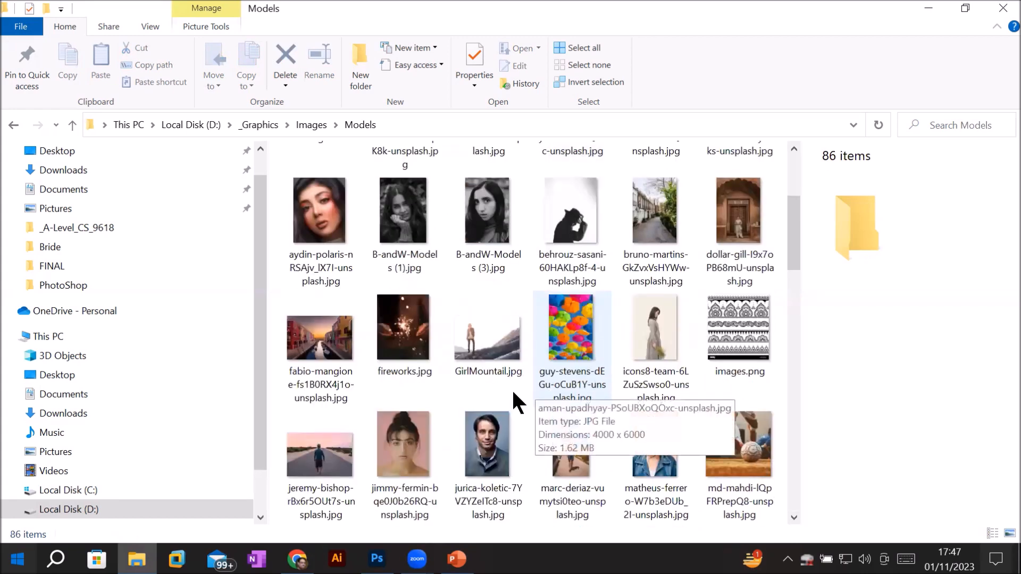
left_click(637, 441)
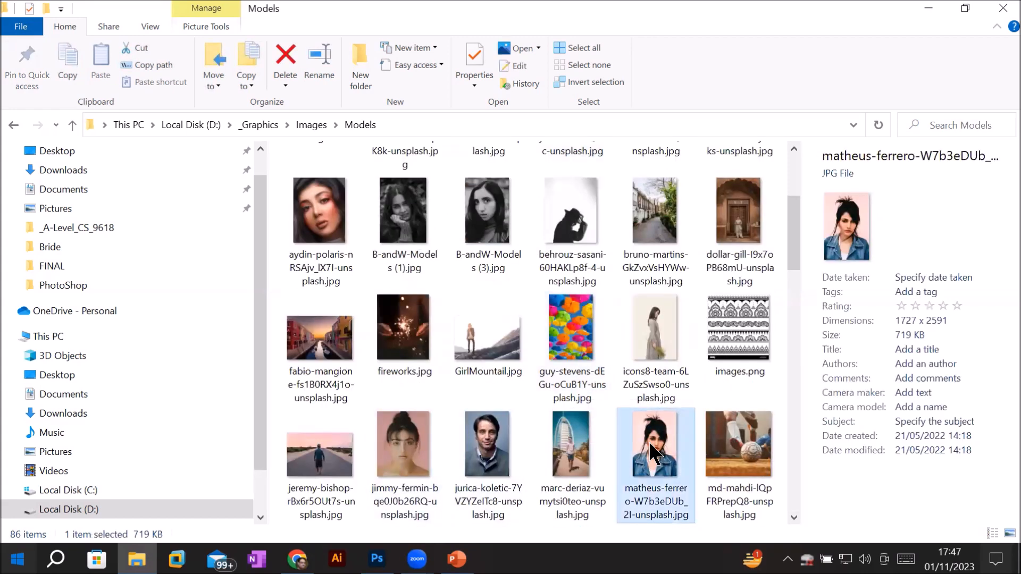
left_click_drag(532, 487, 444, 355)
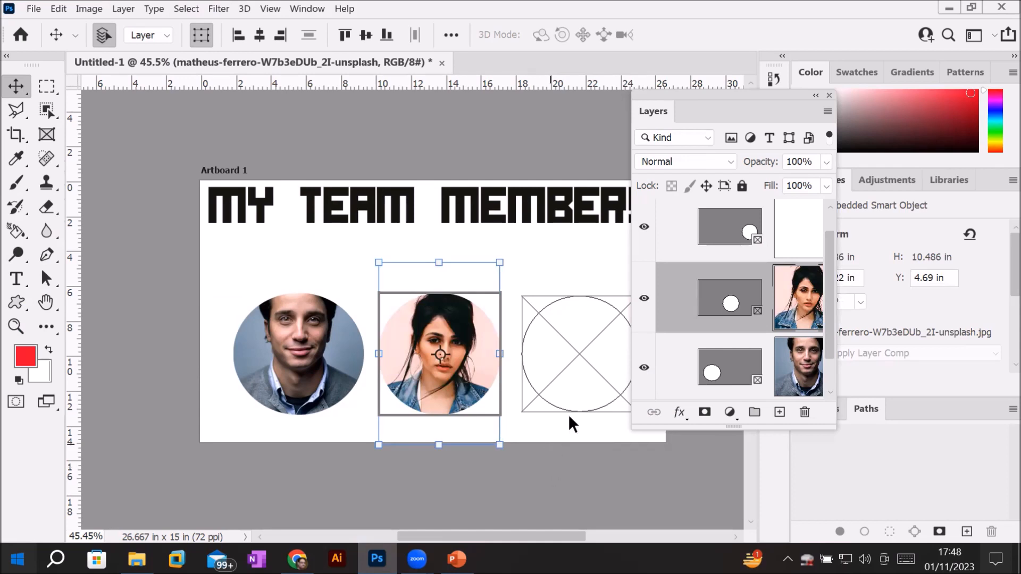
Step: Place Model- (13).jpg from the Models folder as an embedded image in the third circular frame
left_click(583, 356)
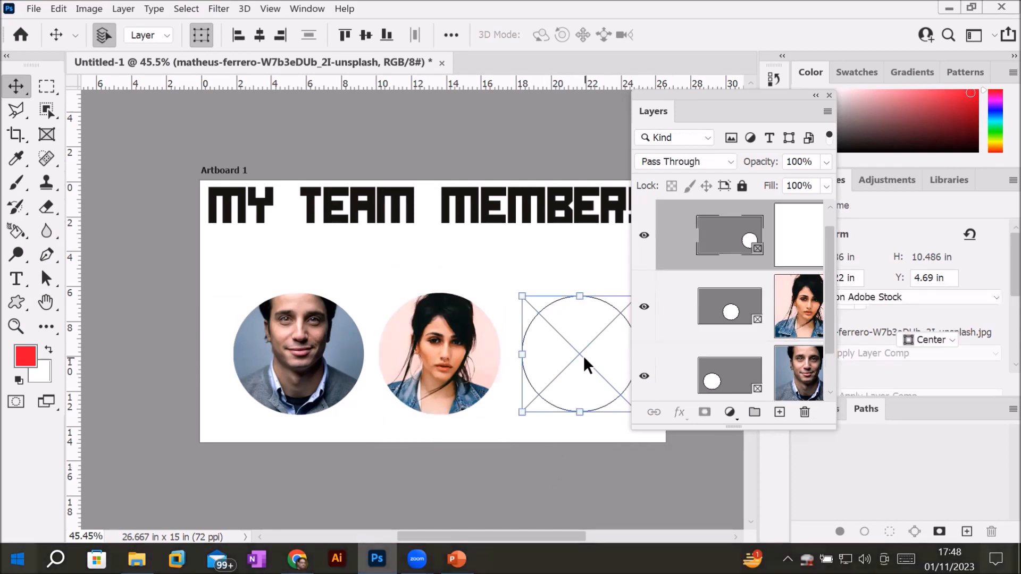
left_click(33, 9)
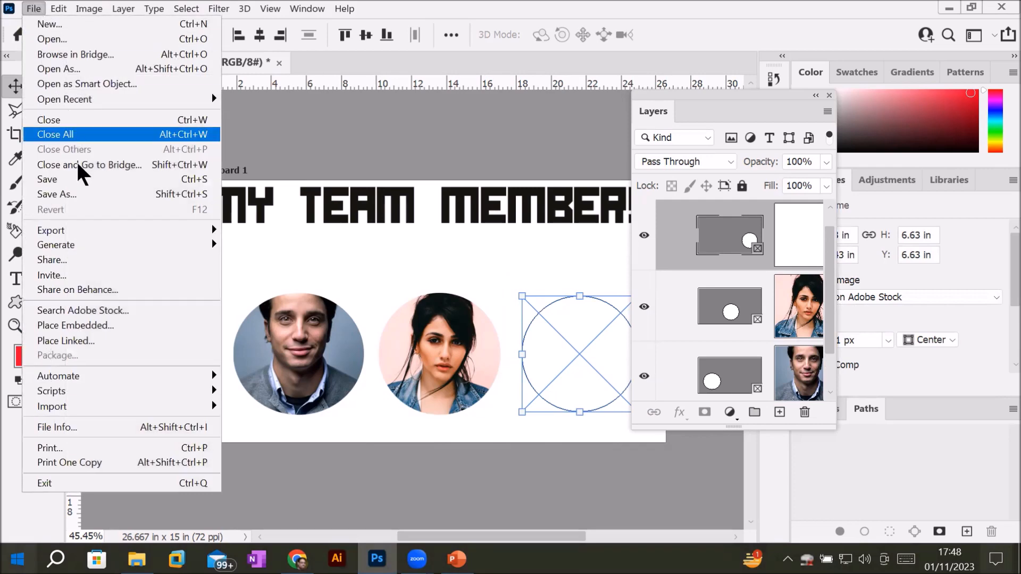
left_click(69, 322)
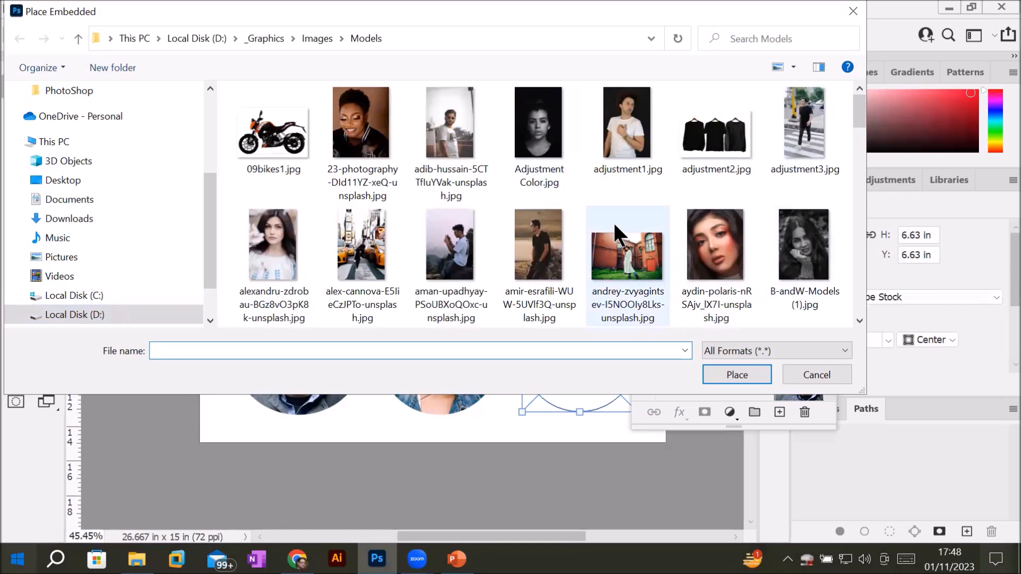
scroll(614, 222, "down", 5)
scroll(615, 224, "down", 3)
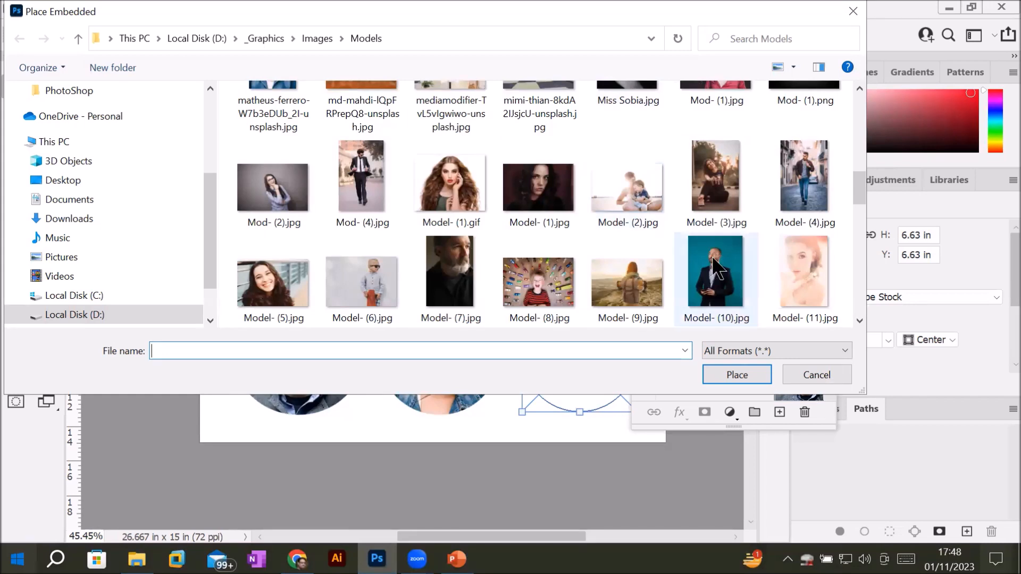
scroll(354, 231, "down", 3)
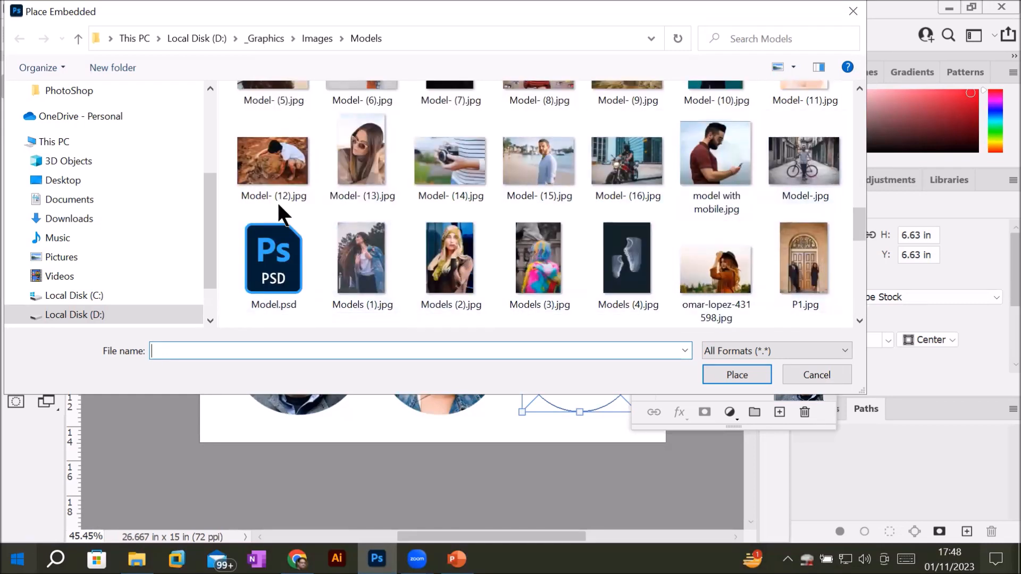
double_click(360, 159)
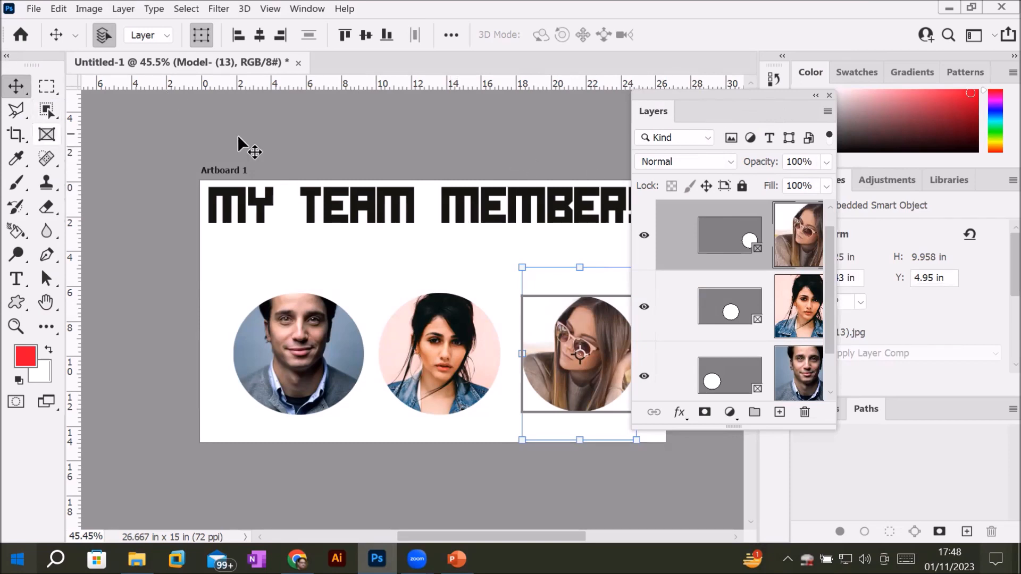
Step: Deselect the third portrait and widen the Layers panel enough to show the names of the frame layers
left_click(311, 137)
scroll(310, 137, "up", 1)
scroll(398, 266, "down", 2)
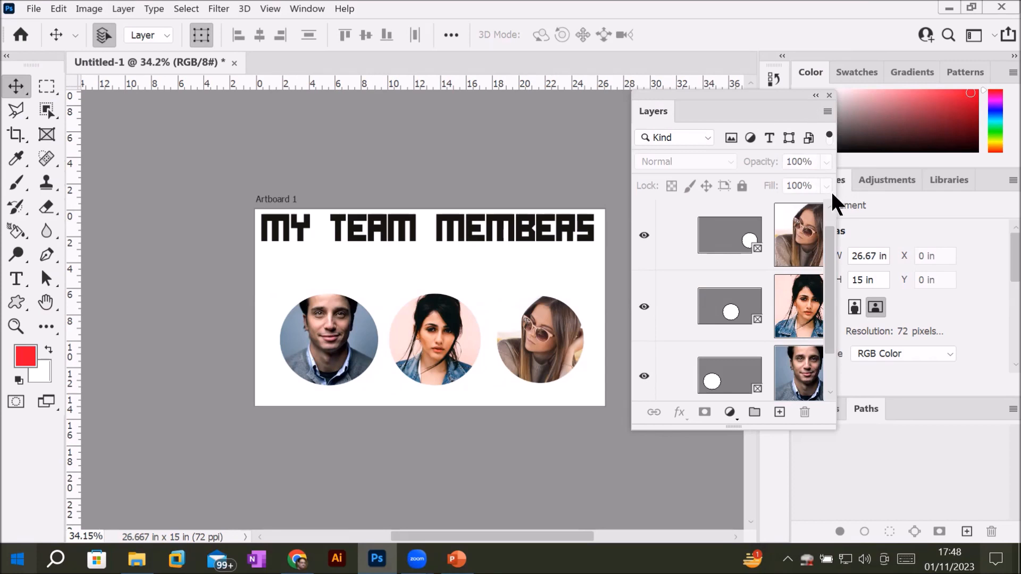
left_click_drag(832, 193, 956, 200)
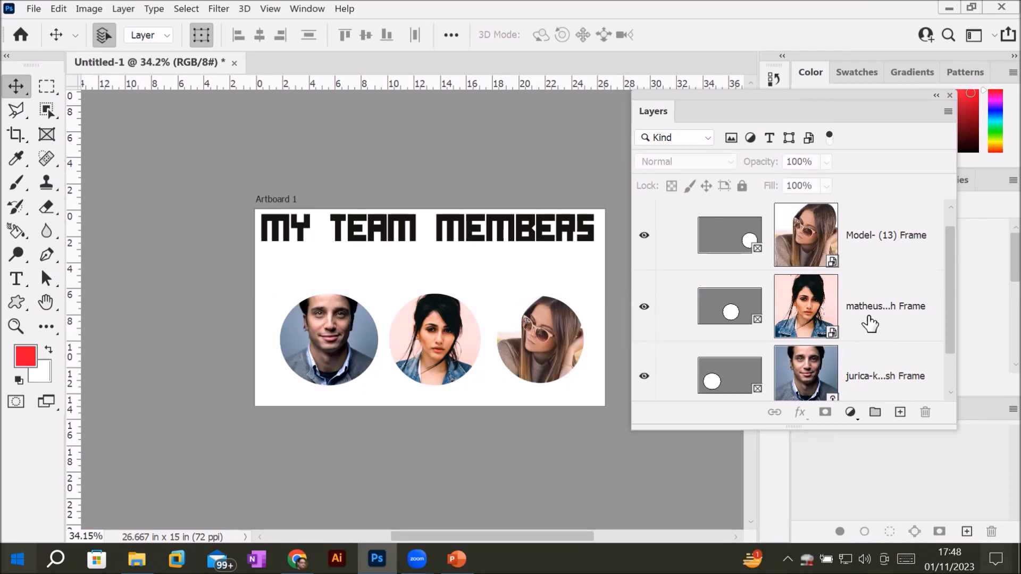
Step: Compare selecting the first circular frame with selecting the man's portrait inside it, using the two thumbnails of its layer
left_click(721, 382)
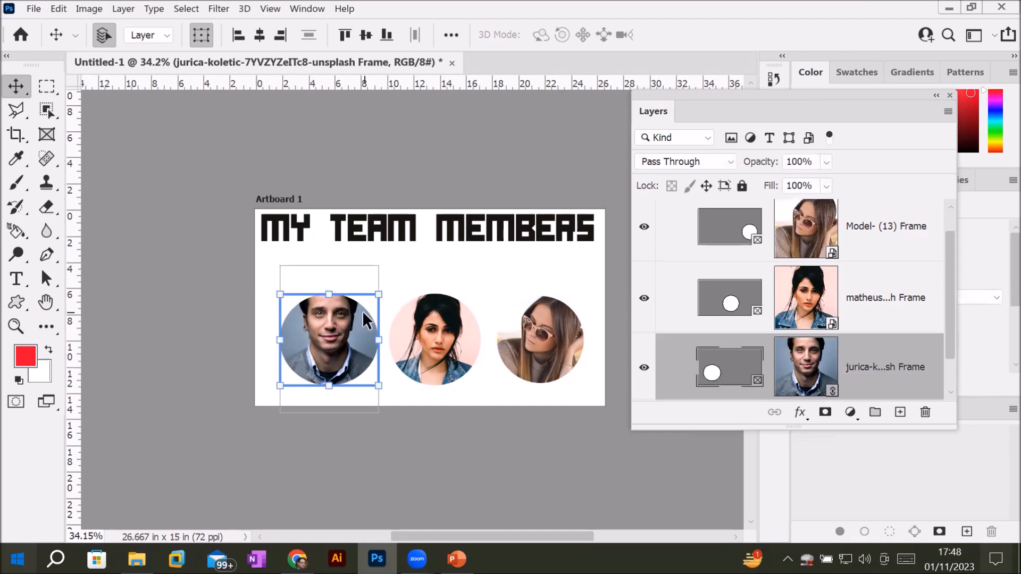
left_click(819, 367)
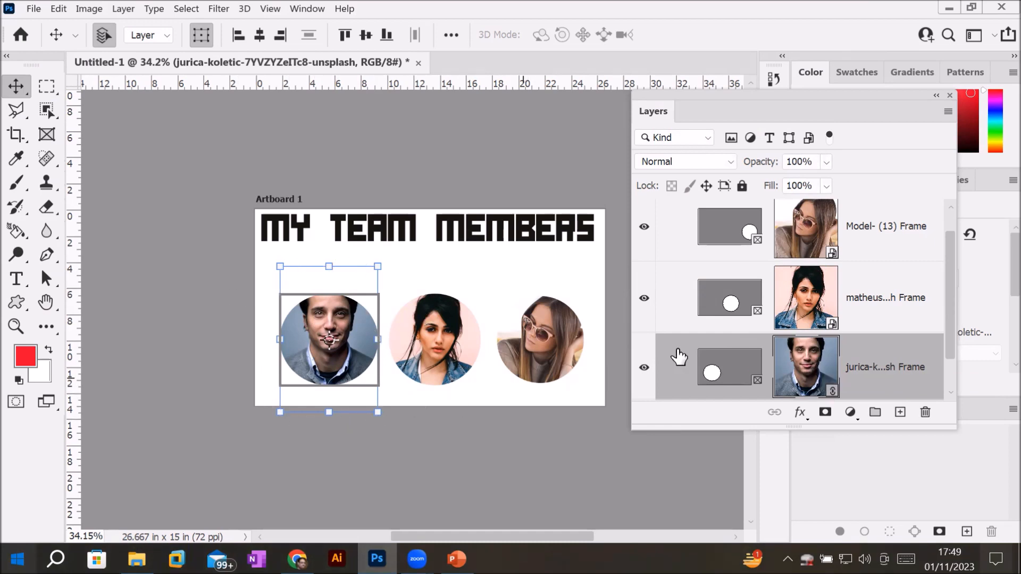
left_click(720, 375)
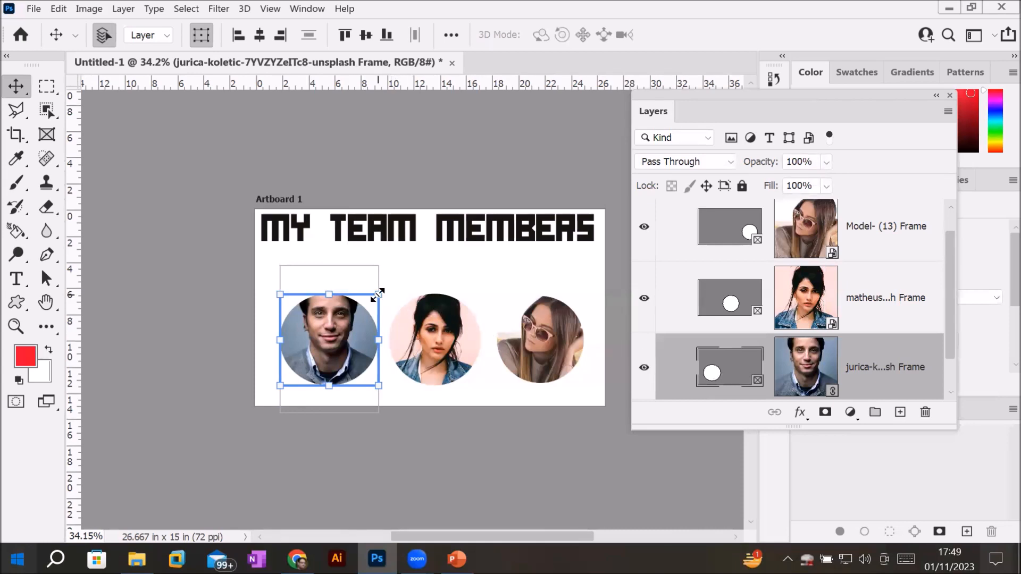
left_click(399, 304, "shift")
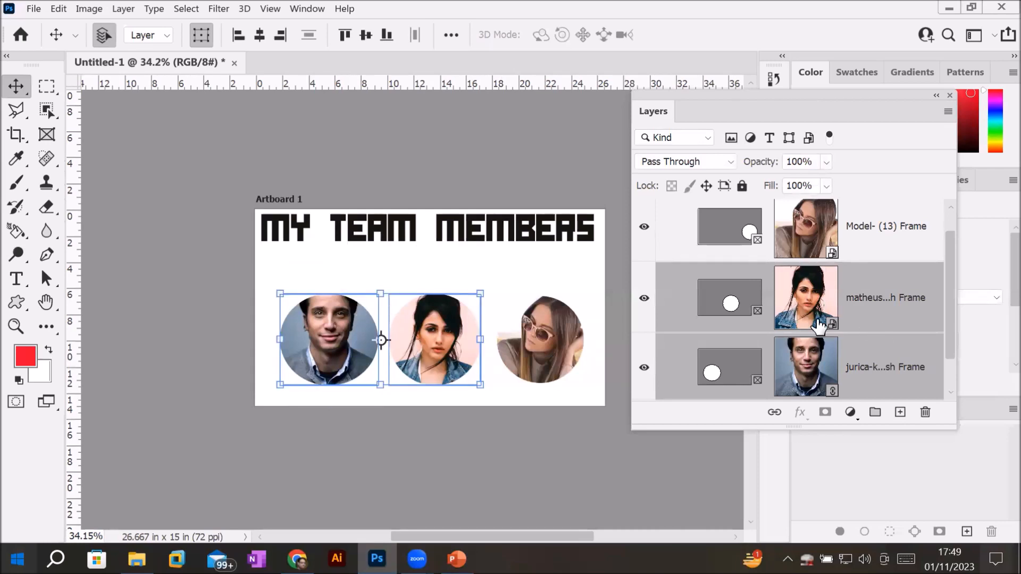
left_click(731, 375)
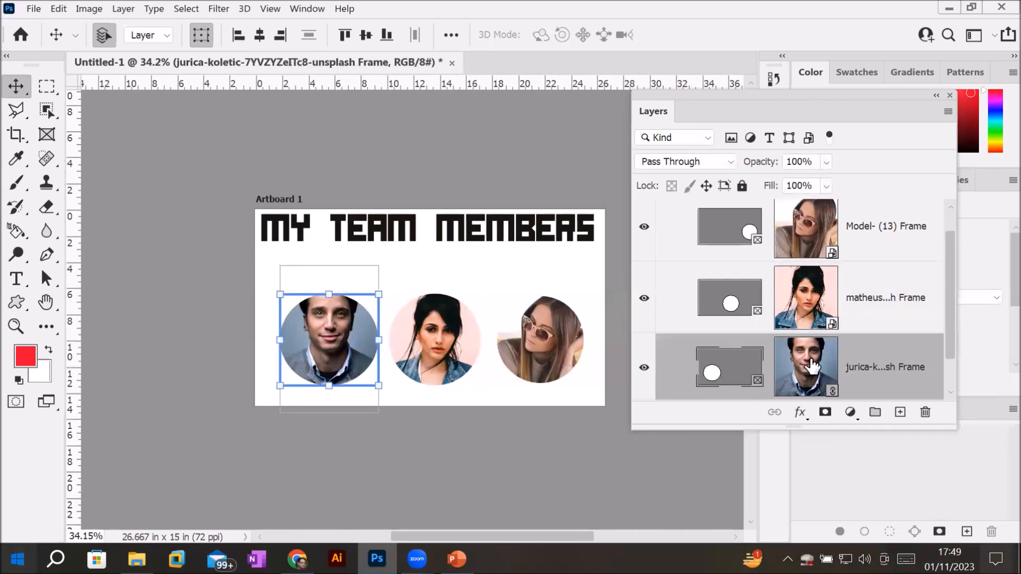
Step: Scale the man's portrait inside the first frame to about 30.67% and move it so his face fills the circle
left_click(811, 366)
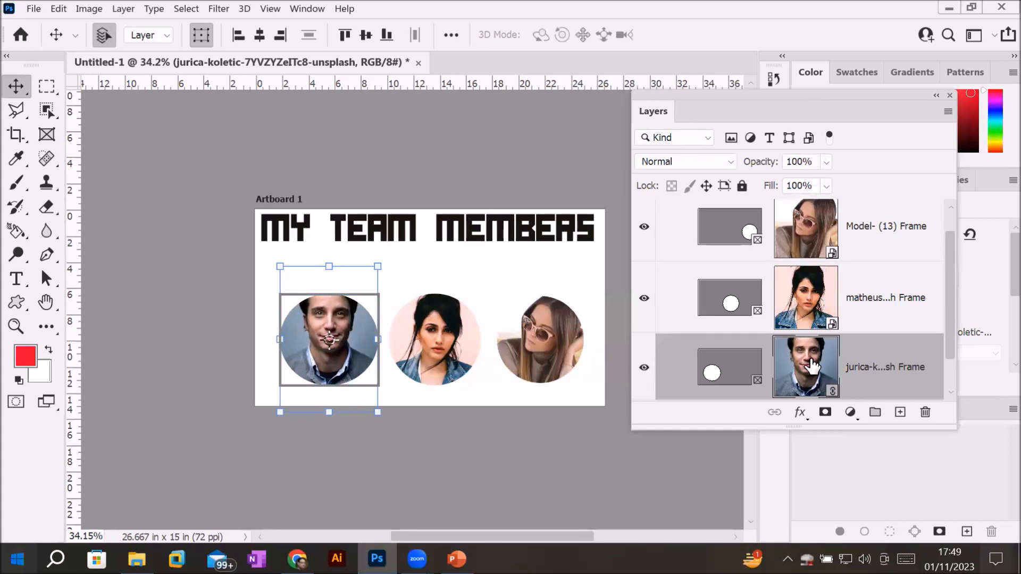
key("ctrl")
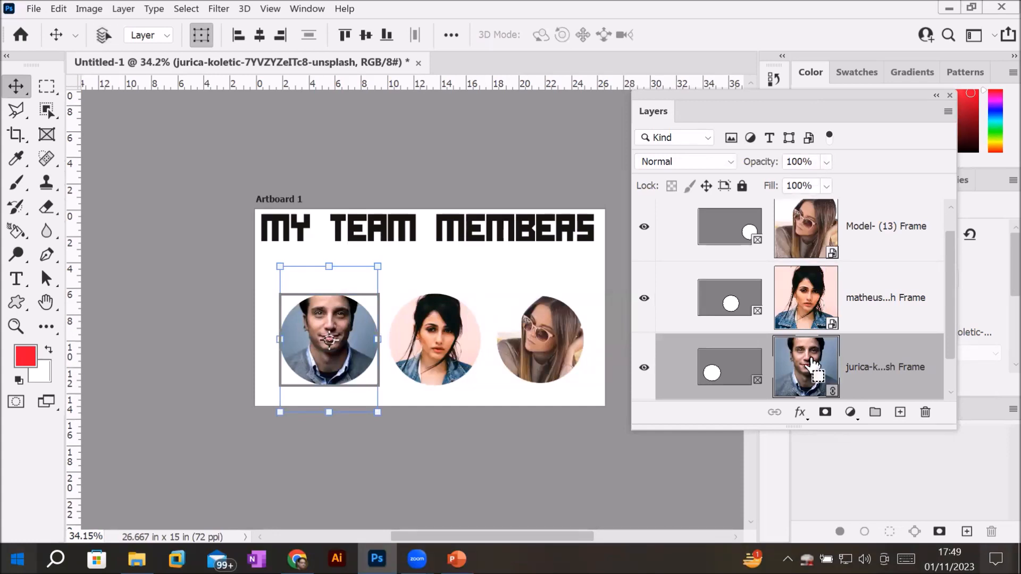
key("ctrl+t")
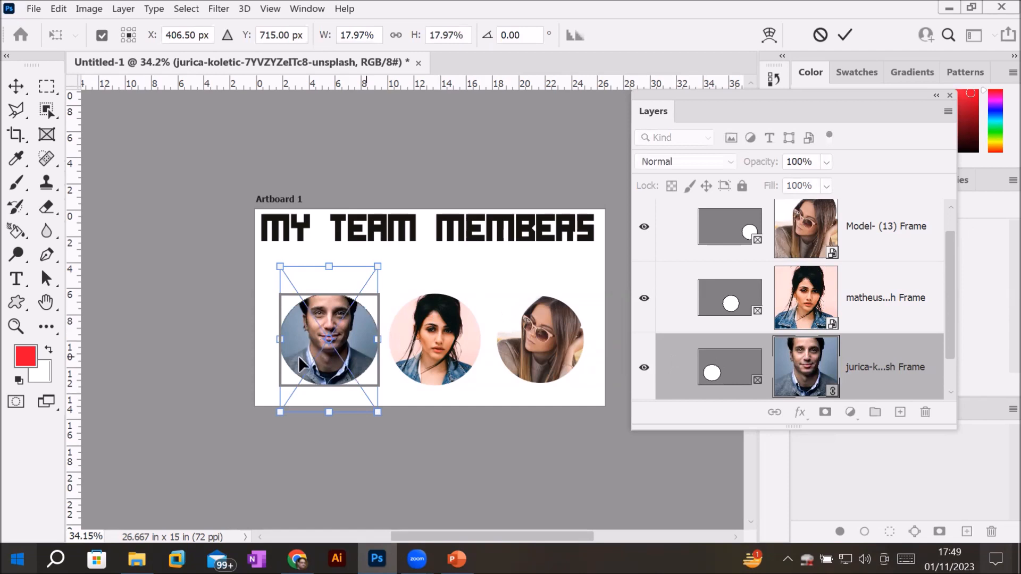
left_click_drag(379, 270, 582, 235)
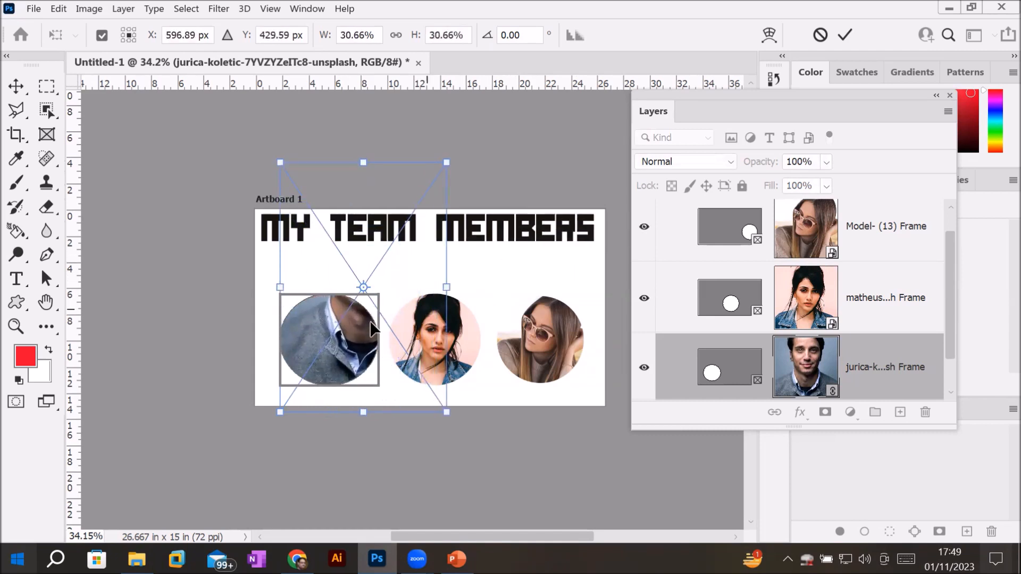
left_click_drag(371, 325, 330, 404)
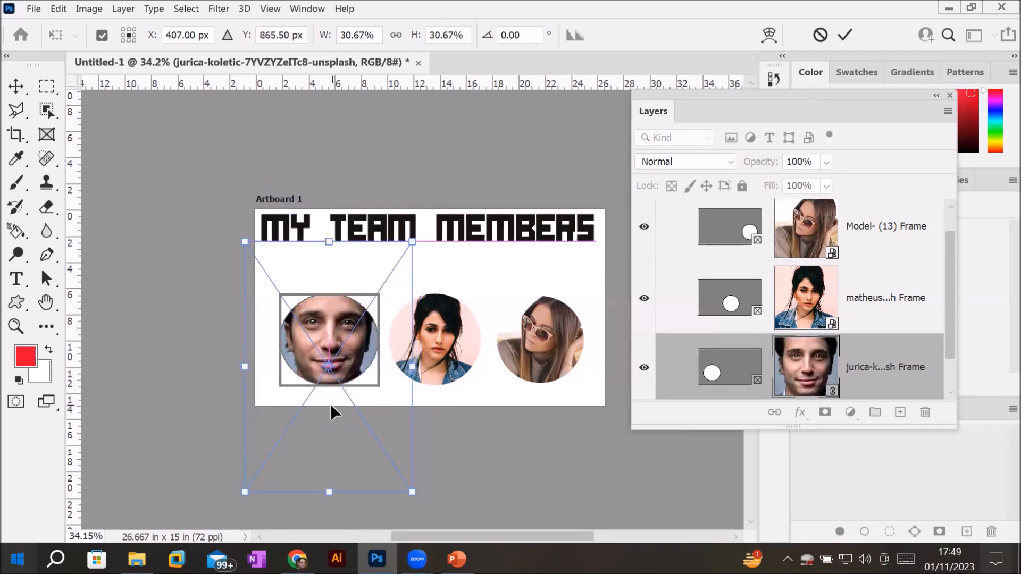
key("Return")
Step: Enlarge the woman's portrait inside the second frame to about 50.61% and reposition it so her face fills the circle
left_click(814, 297)
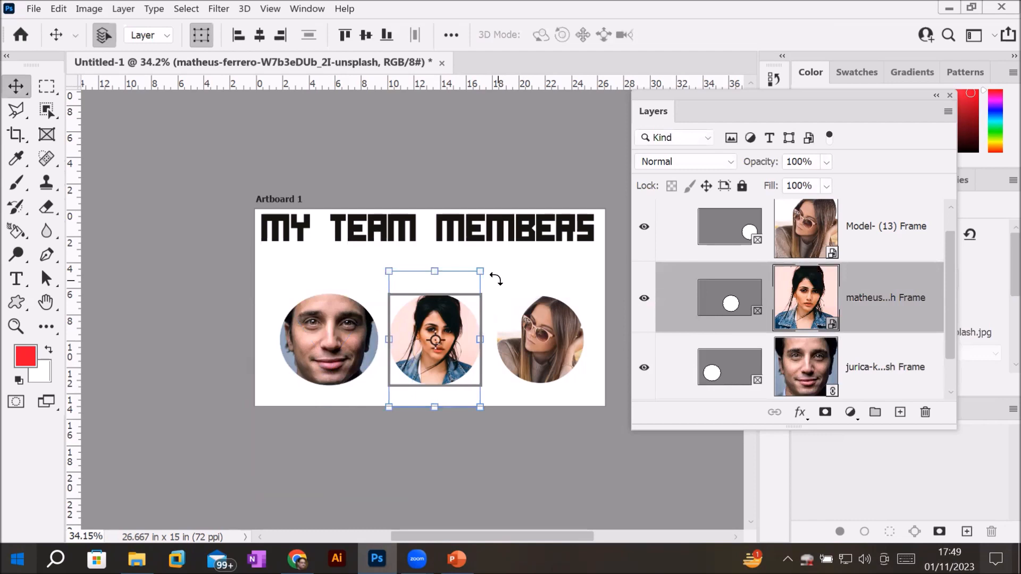
left_click_drag(480, 271, 597, 215)
left_click_drag(461, 338, 422, 401)
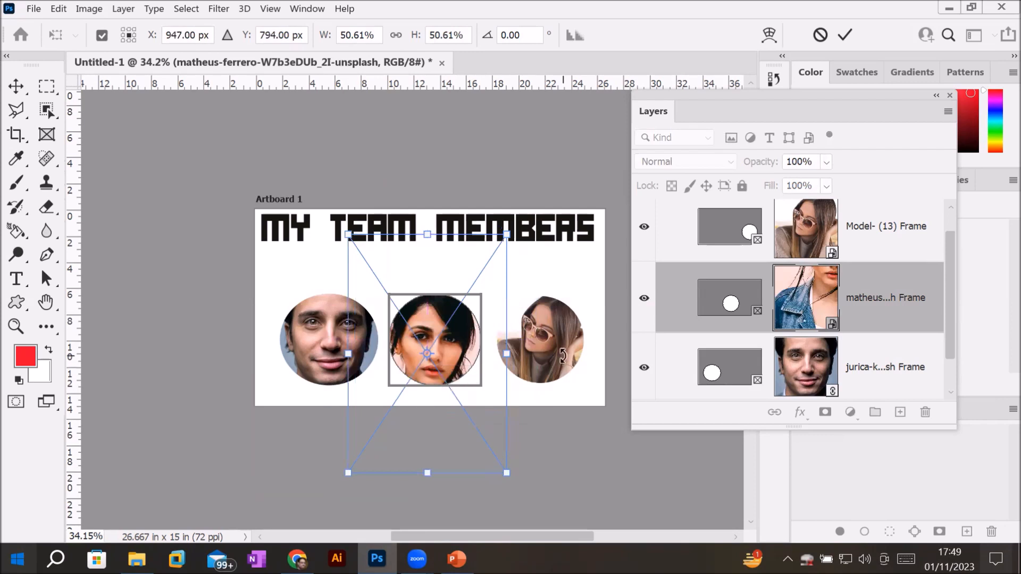
Step: Enlarge the Model- (13) portrait inside the third frame to about 17.33%, centre the face in the circle and apply the transform
left_click(838, 234)
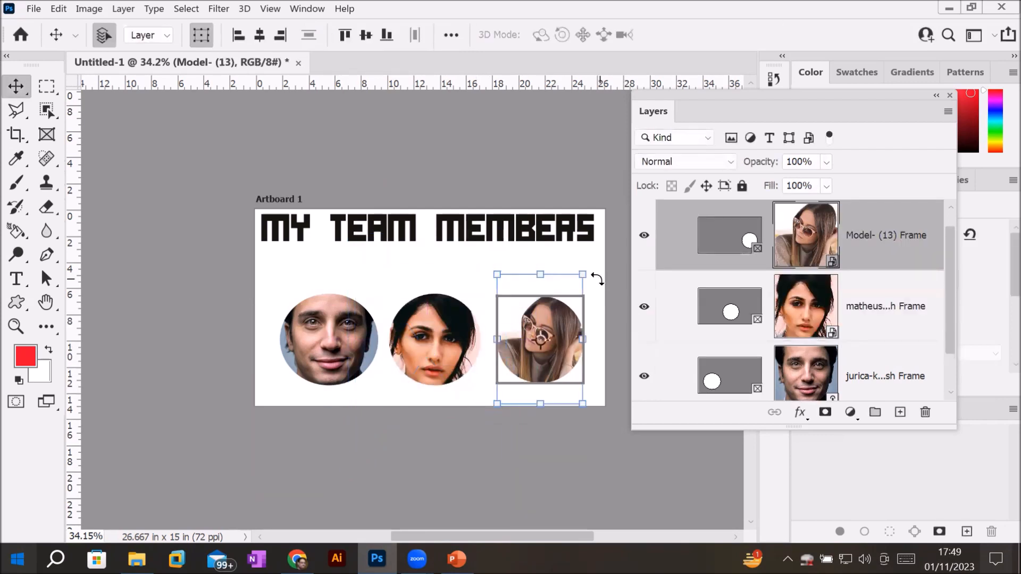
left_click_drag(583, 274, 630, 220)
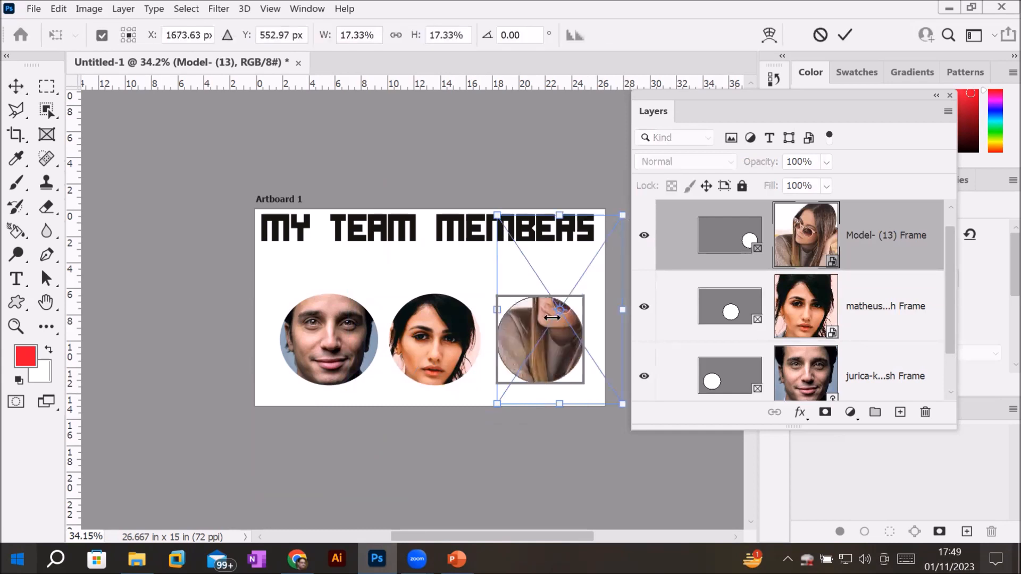
left_click_drag(536, 343, 518, 394)
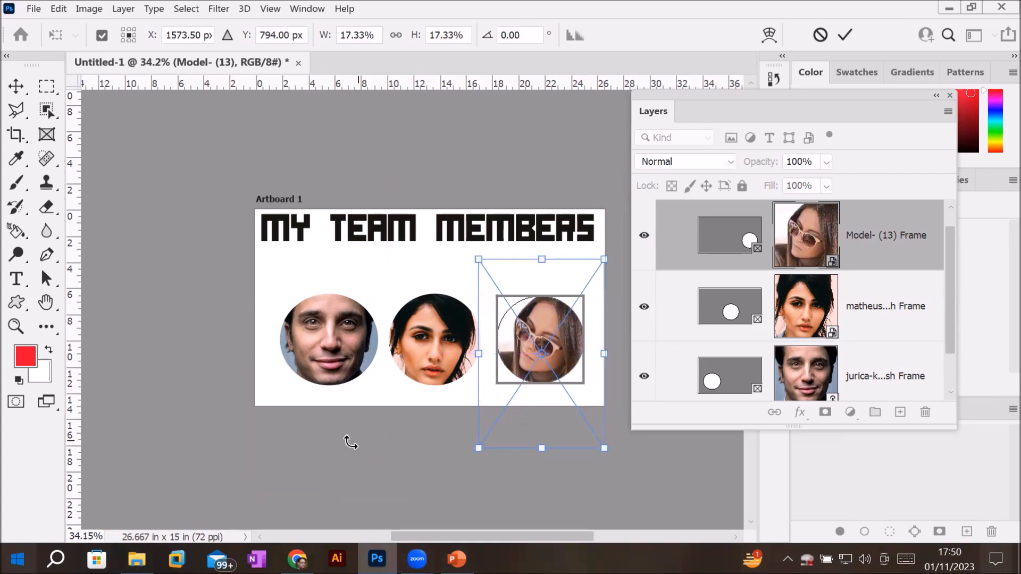
left_click(887, 318)
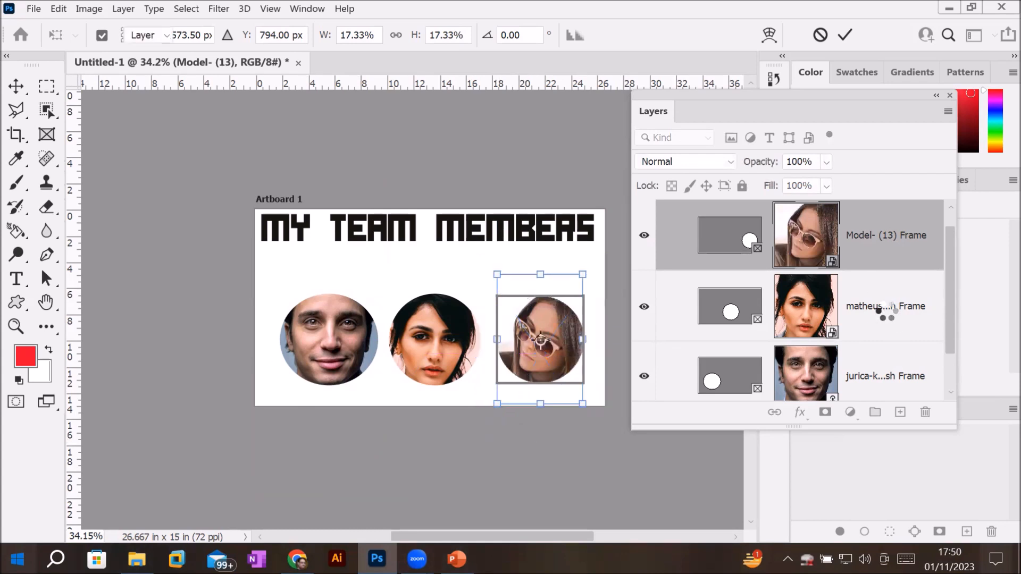
left_click(844, 35)
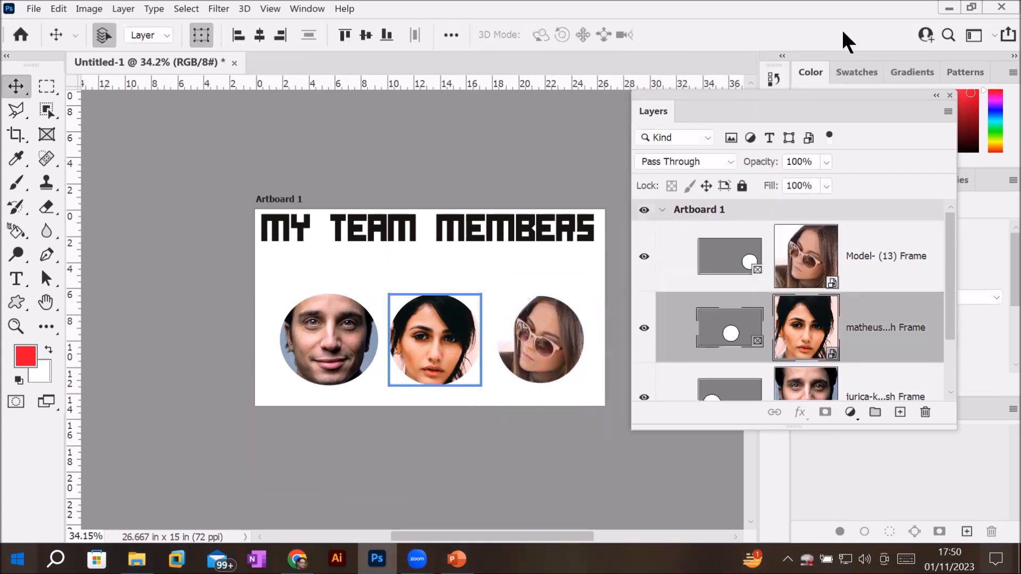
Step: Look through the Models folder in File Explorer for the source images of the framed portraits and return to Photoshop
left_click(477, 260)
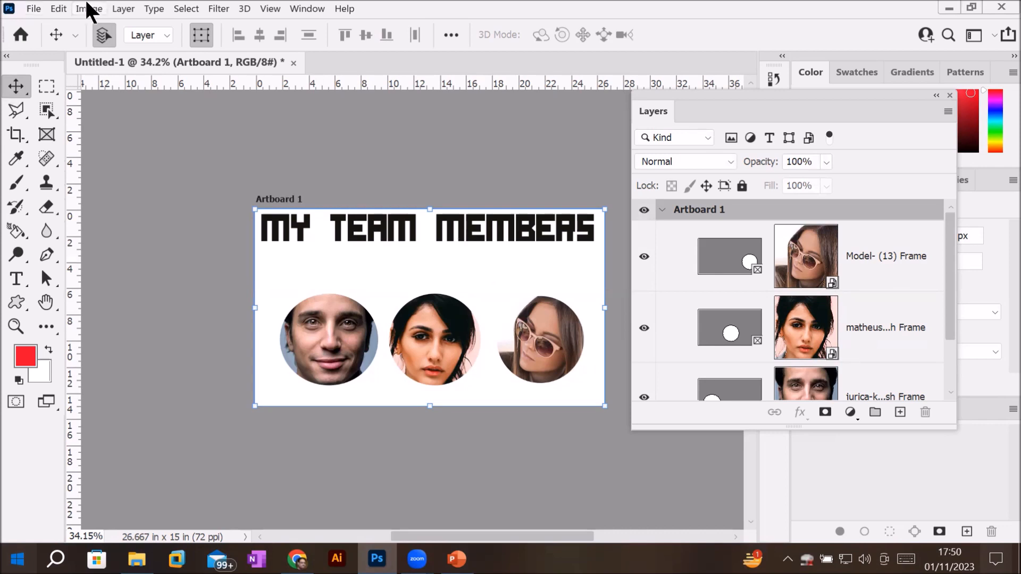
left_click(32, 9)
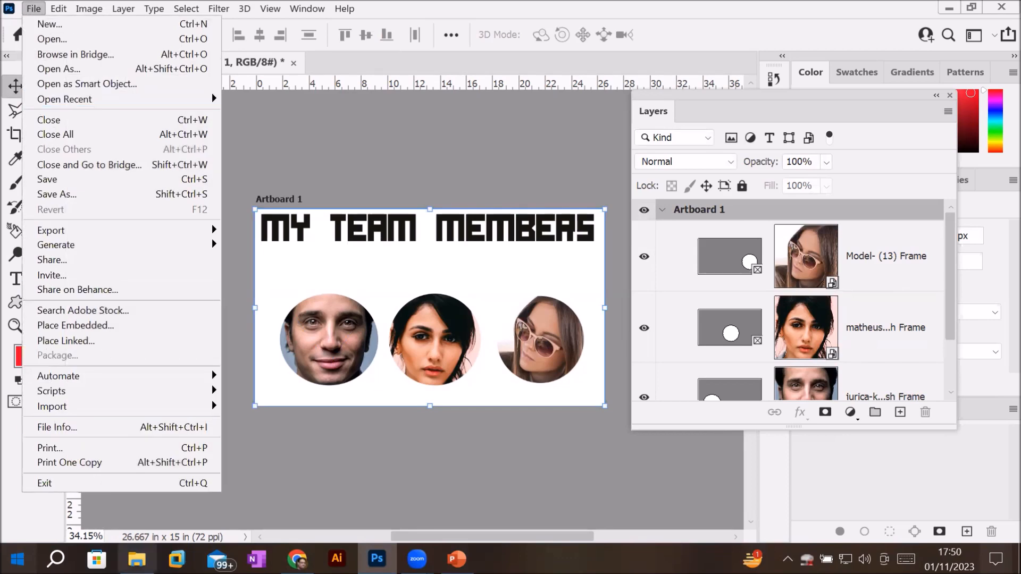
left_click(137, 559)
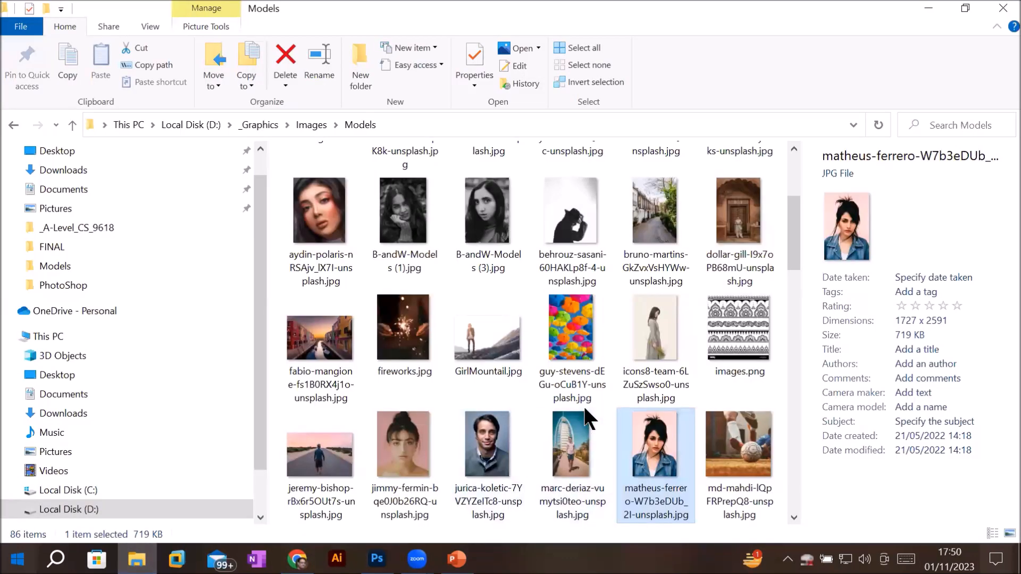
scroll(583, 404, "down", 3)
scroll(583, 404, "down", 5)
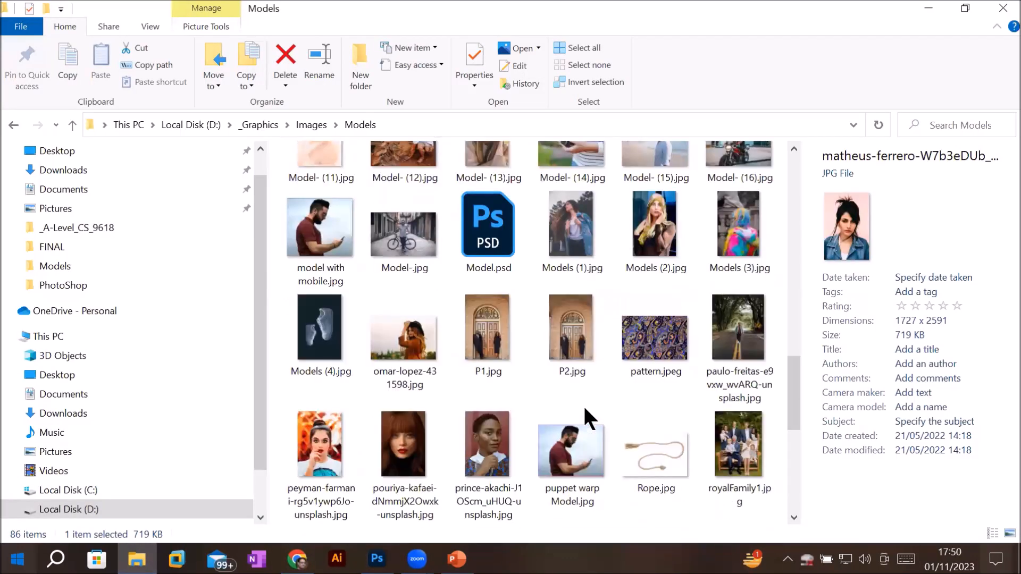
scroll(585, 409, "down", 3)
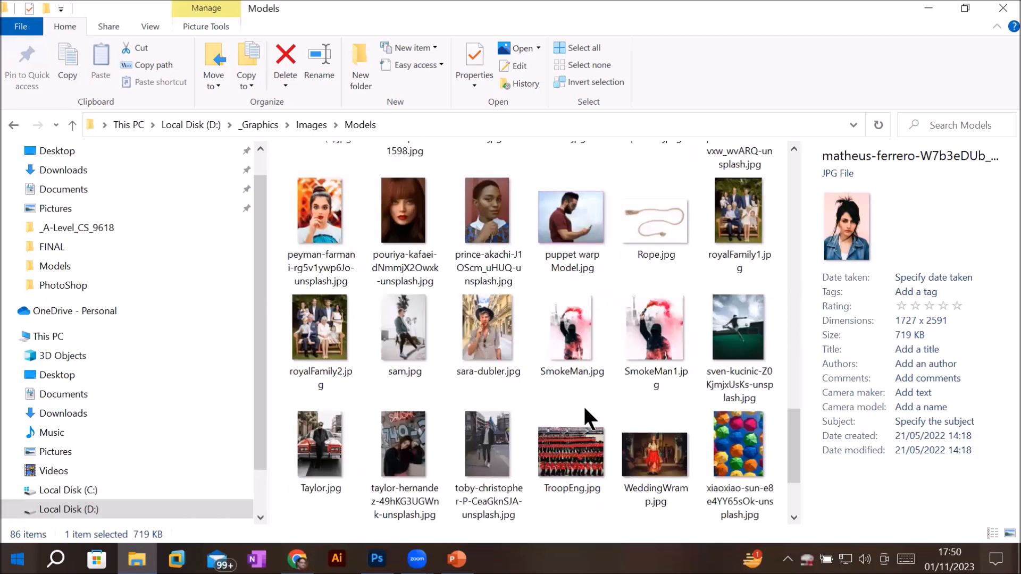
scroll(584, 418, "up", 3)
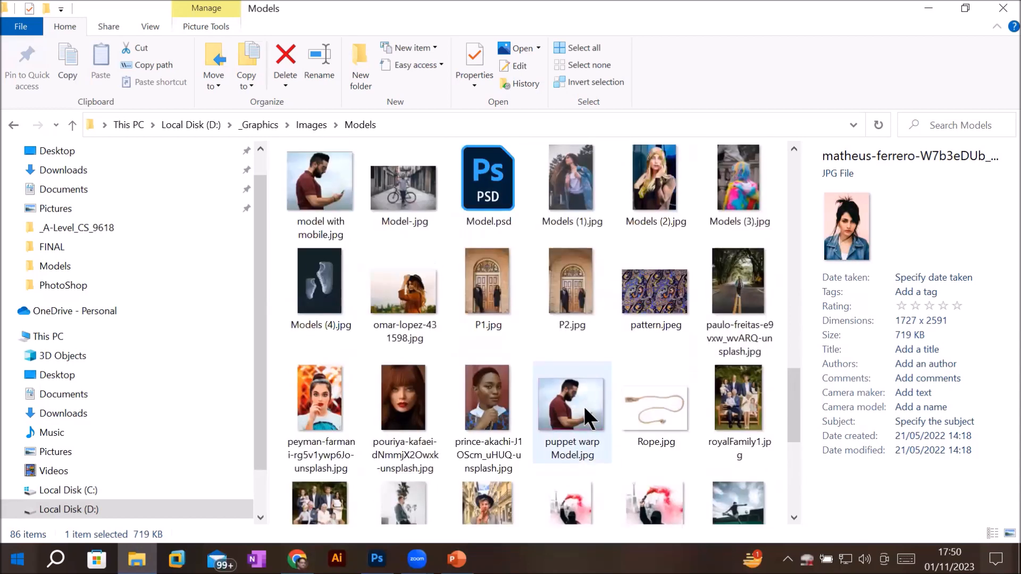
scroll(583, 404, "up", 7)
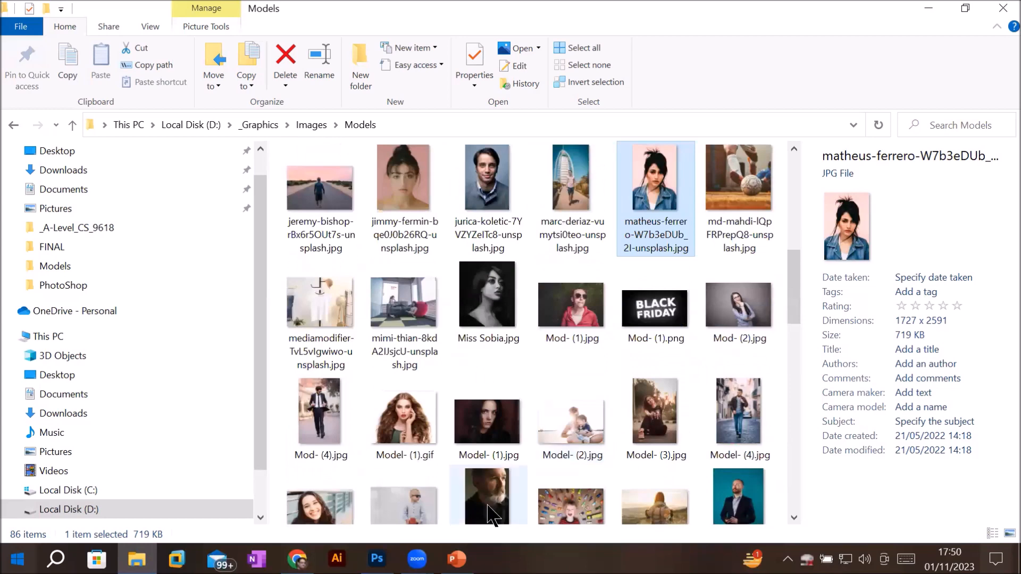
left_click(378, 559)
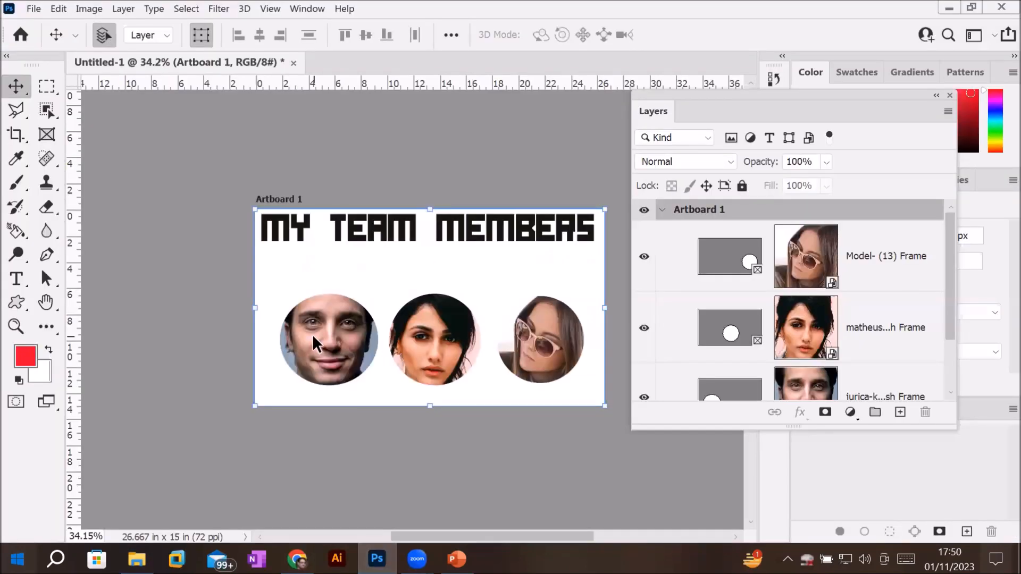
Step: Switch to File Explorer and open the source JPG of the first frame's male portrait in Paint
scroll(311, 334, "up", 5)
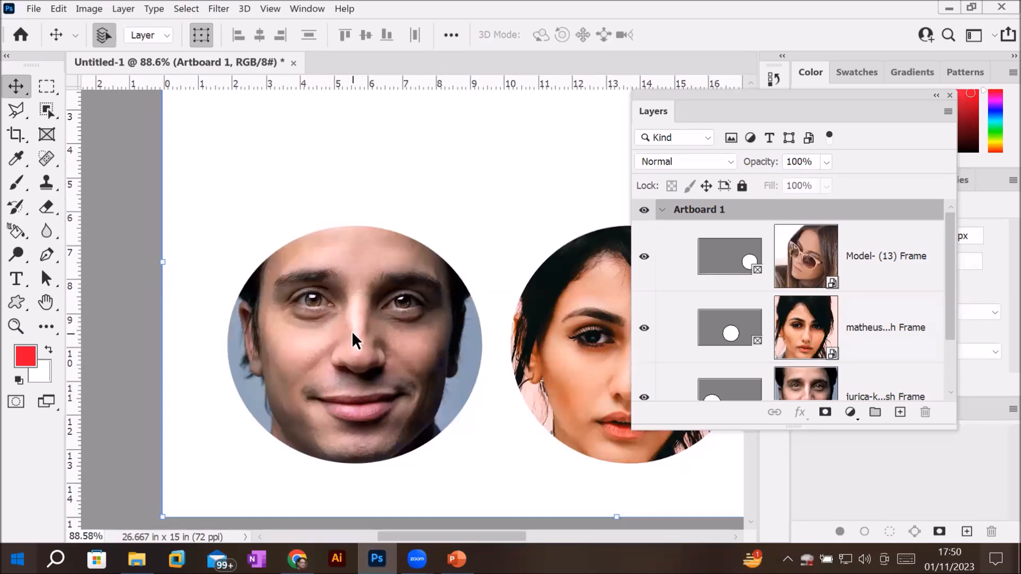
mouse_move(137, 559)
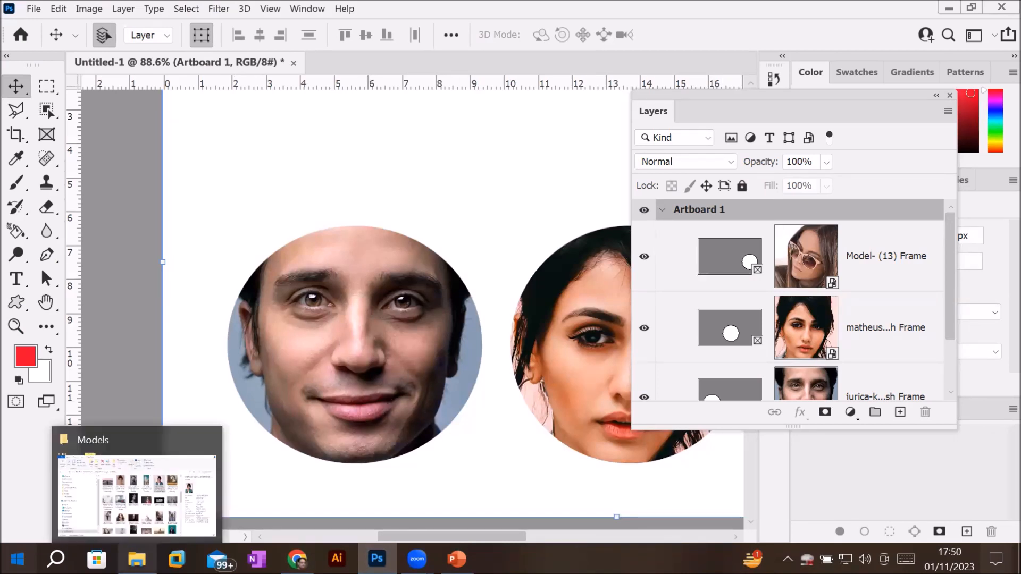
left_click(137, 559)
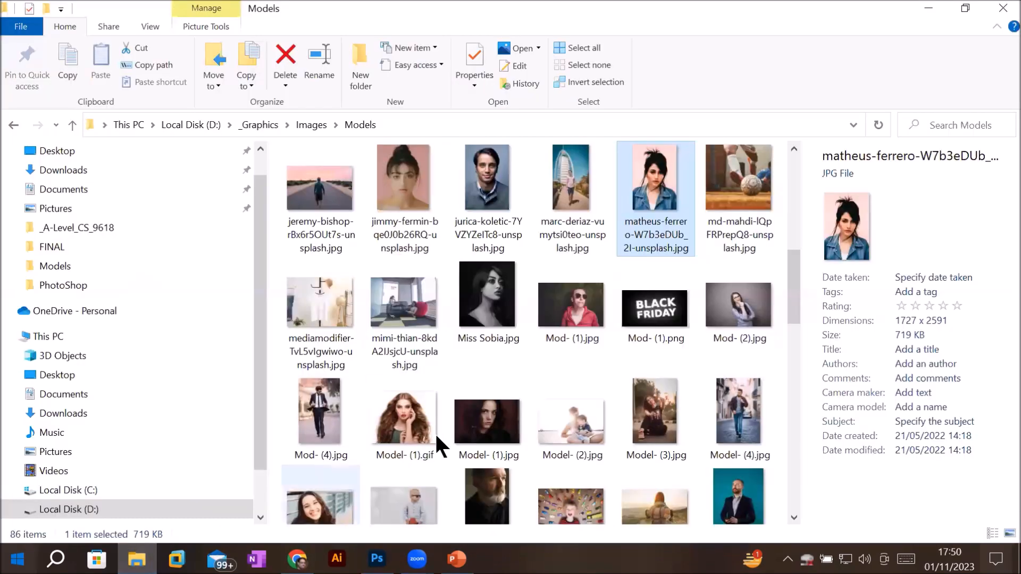
left_click(496, 198)
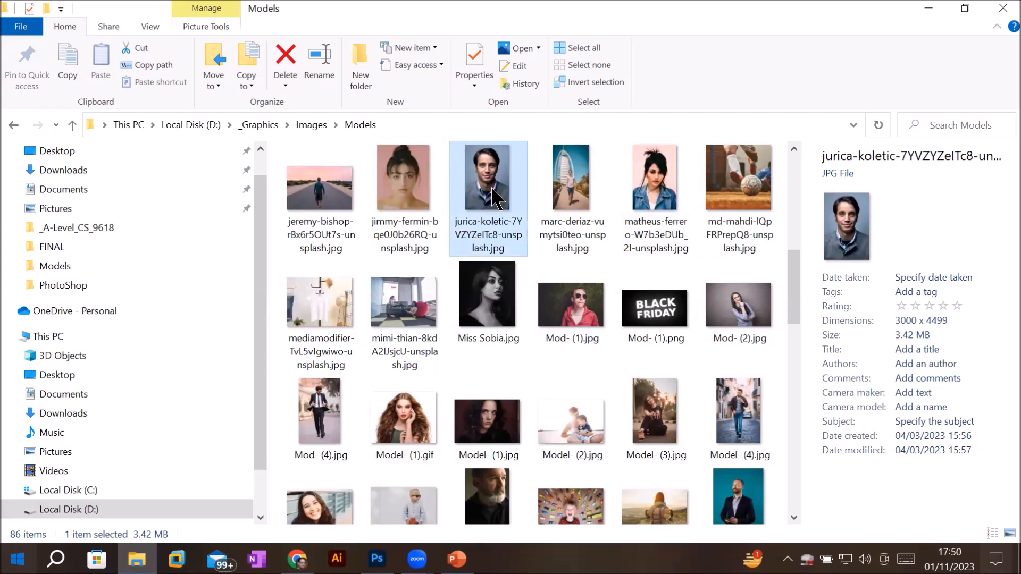
right_click(496, 198)
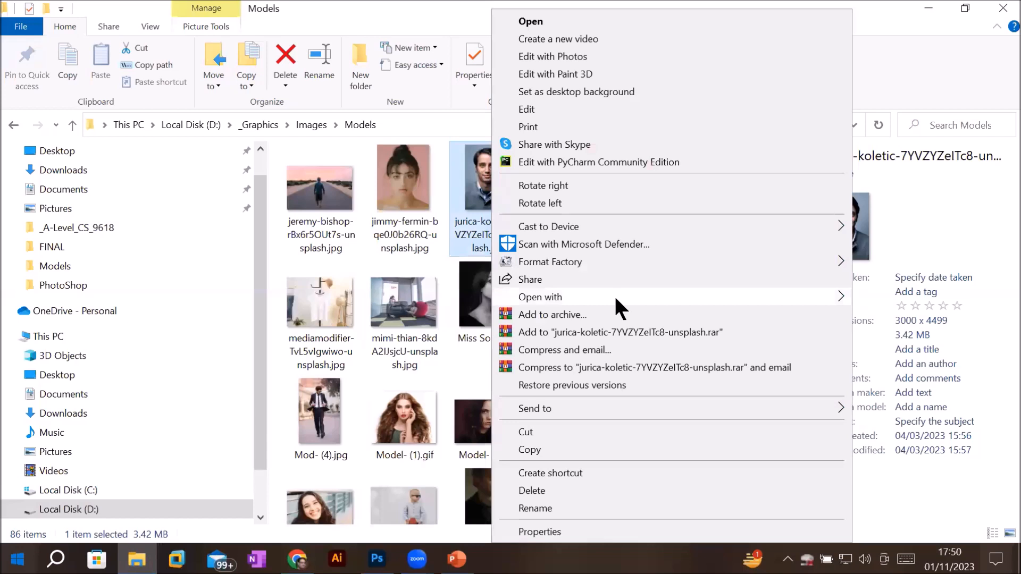
mouse_move(611, 298)
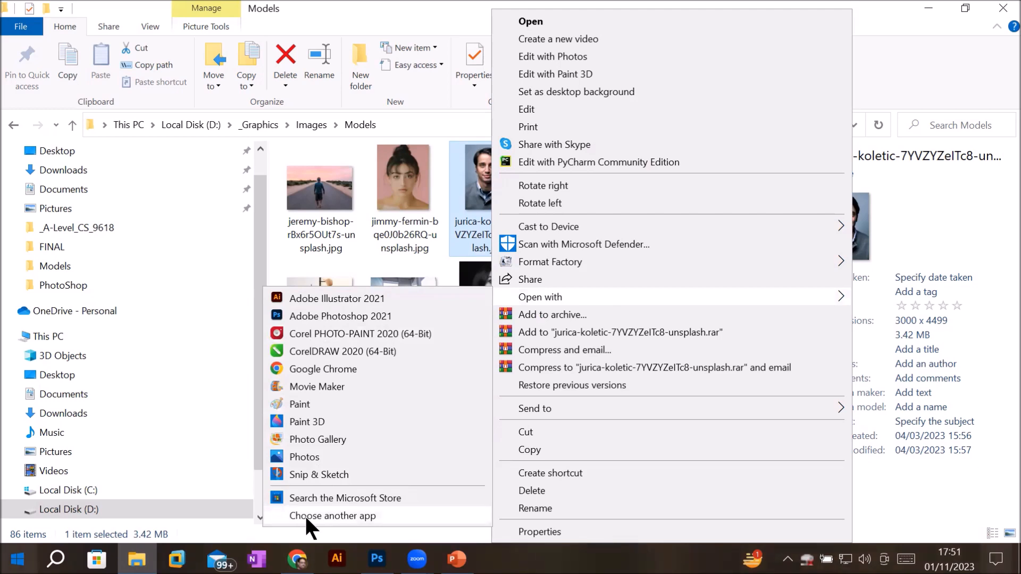
left_click(308, 405)
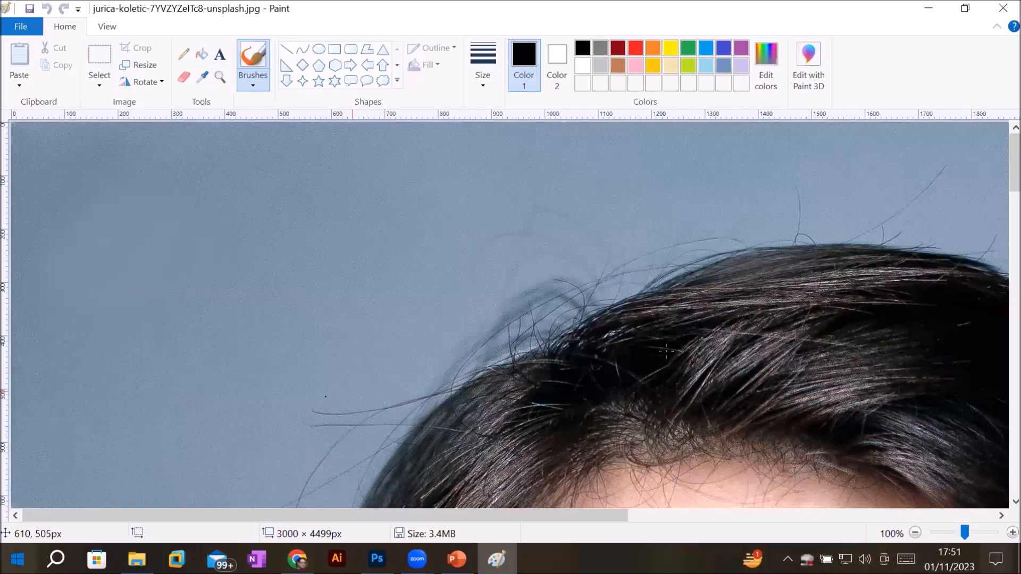
Step: Scribble a moustache above the man's lips with the black pencil at its thickest size, save the image and close Paint
scroll(666, 351, "down", 10)
scroll(666, 351, "down", 8)
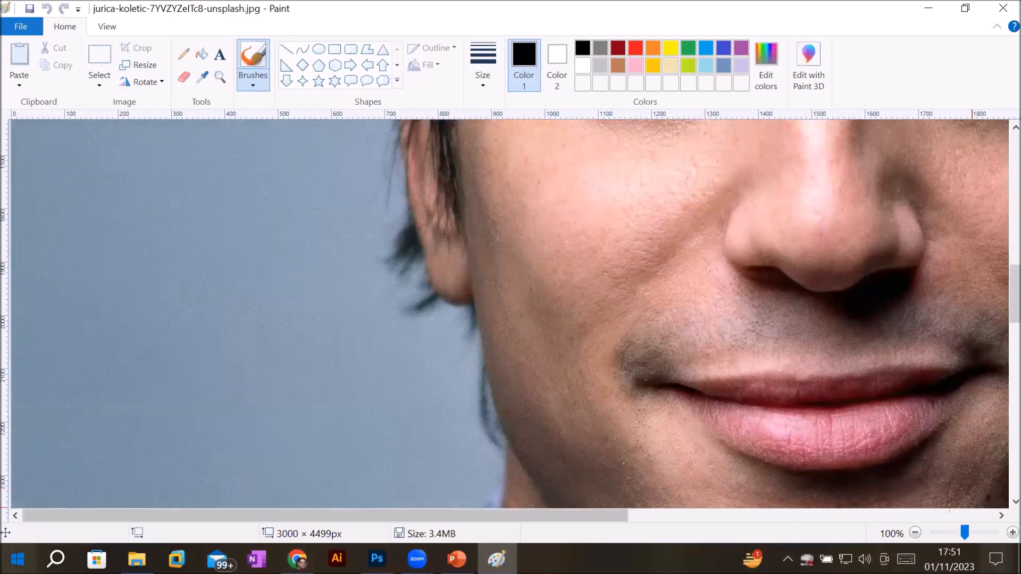
left_click(1001, 516)
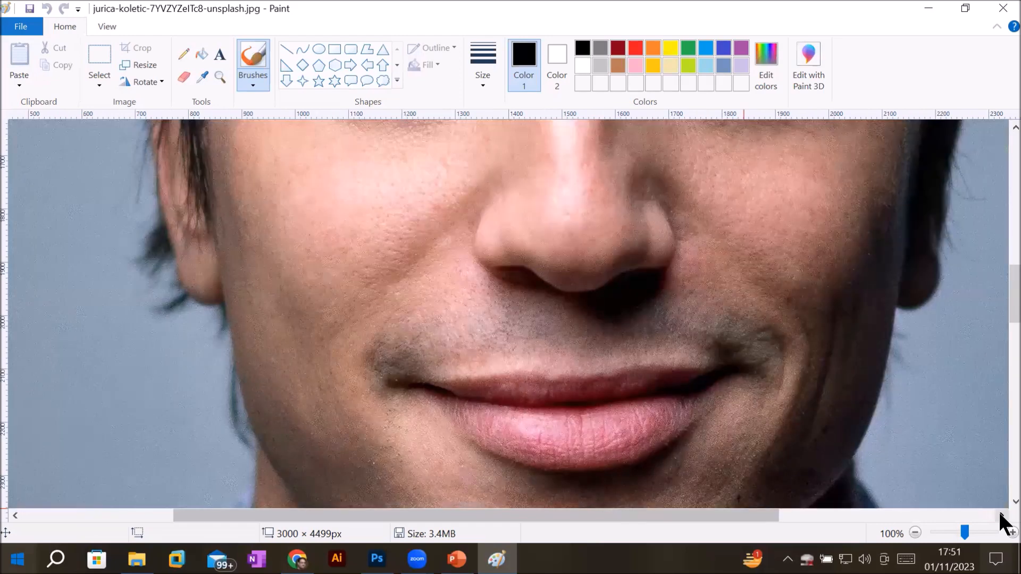
left_click(1002, 516)
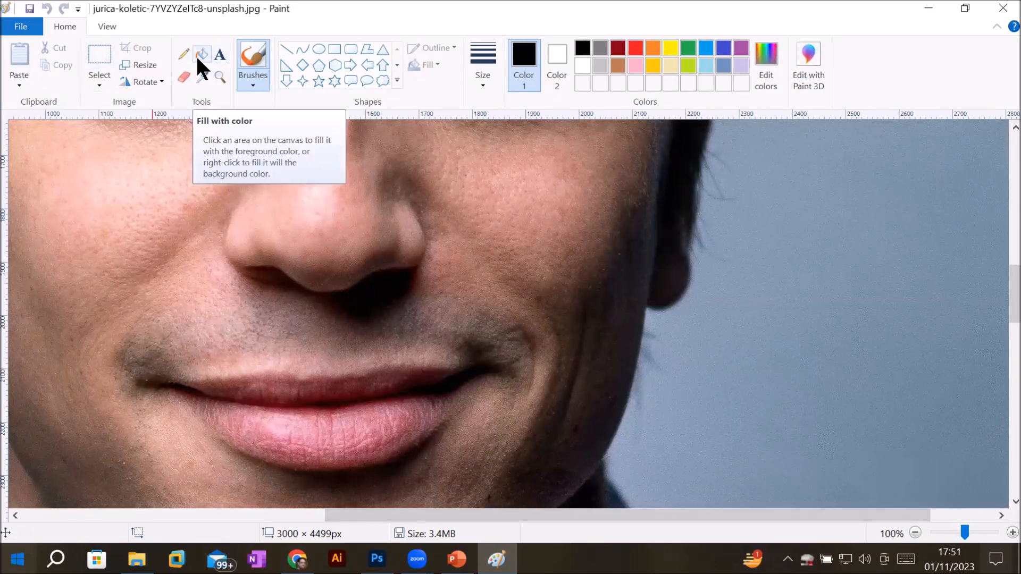
left_click(182, 54)
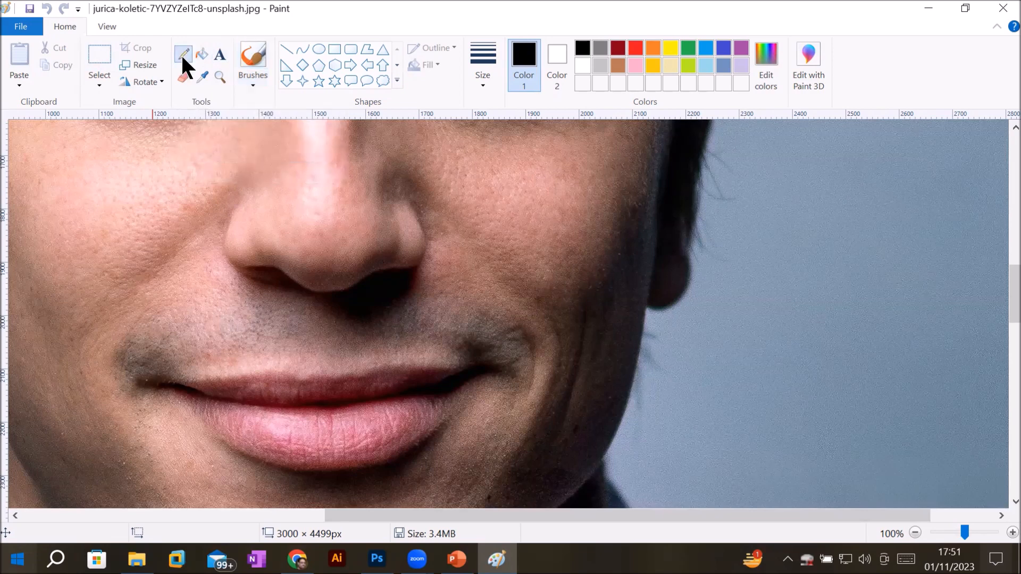
left_click(482, 75)
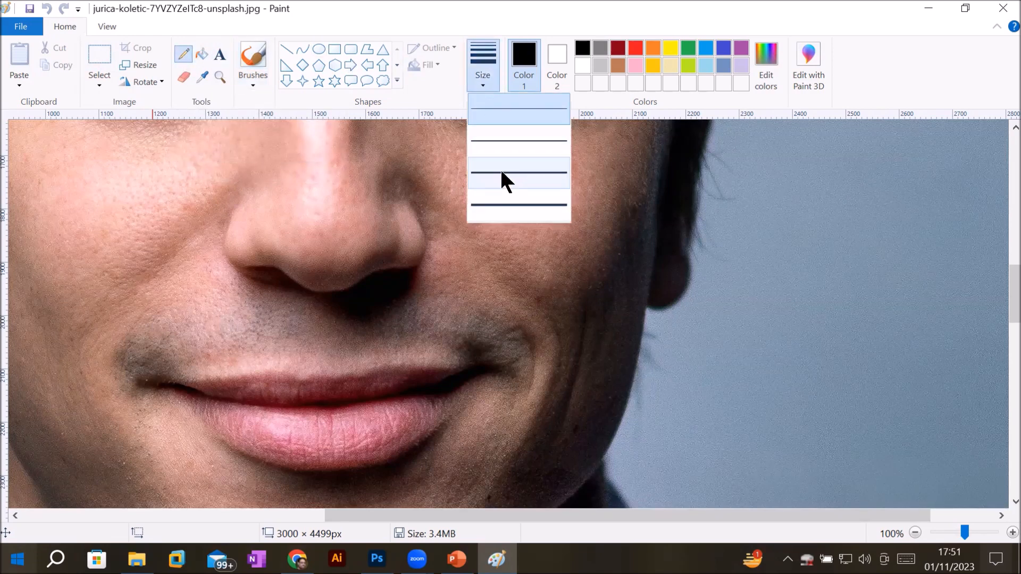
left_click(506, 207)
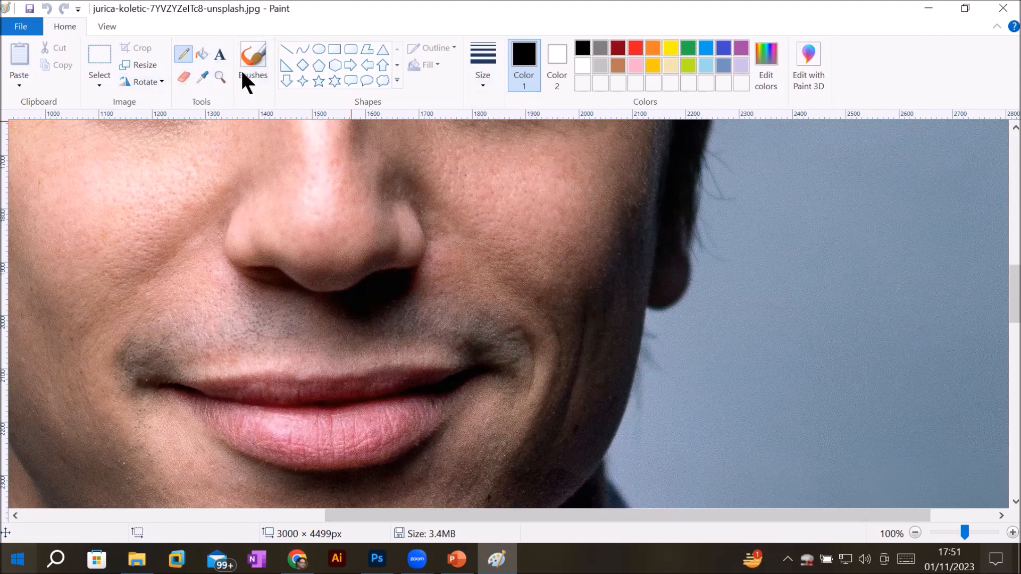
mouse_move(290, 317)
left_mouse_down()
mouse_move(226, 314)
mouse_move(91, 349)
mouse_move(277, 311)
mouse_move(504, 329)
mouse_move(196, 345)
mouse_move(411, 324)
mouse_move(379, 311)
mouse_move(226, 333)
mouse_move(284, 327)
mouse_move(311, 335)
mouse_move(420, 315)
mouse_move(478, 328)
mouse_move(417, 317)
mouse_move(492, 320)
mouse_move(523, 309)
mouse_move(561, 336)
mouse_move(226, 333)
mouse_move(438, 329)
mouse_move(234, 342)
mouse_move(226, 333)
mouse_move(392, 317)
mouse_move(274, 355)
left_mouse_up()
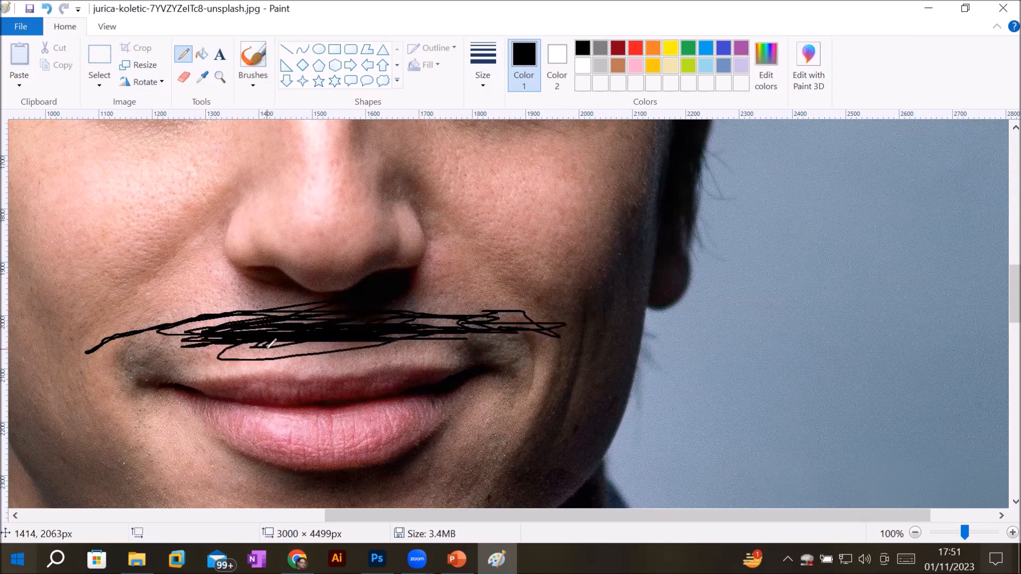
left_click(1003, 10)
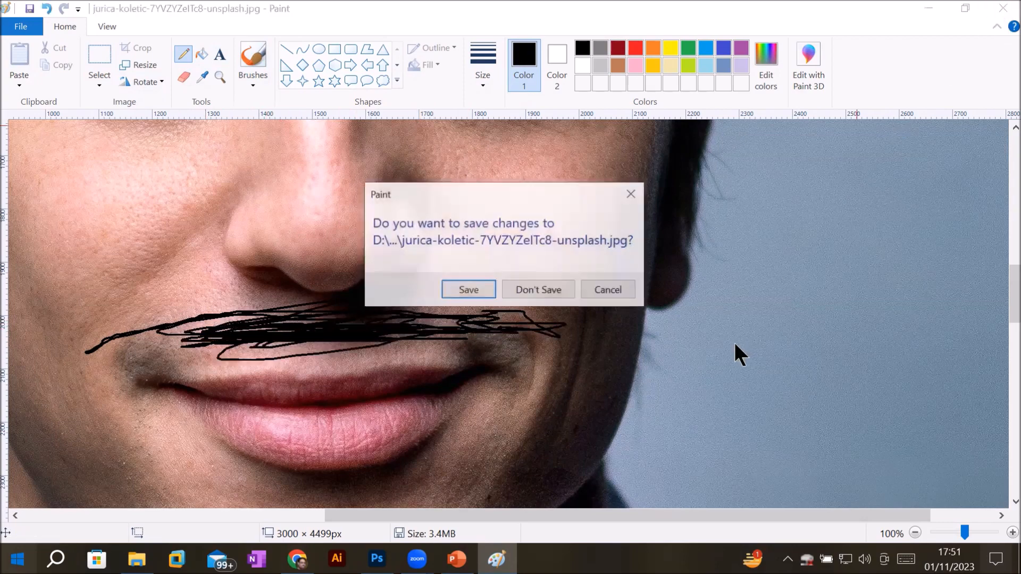
left_click(468, 289)
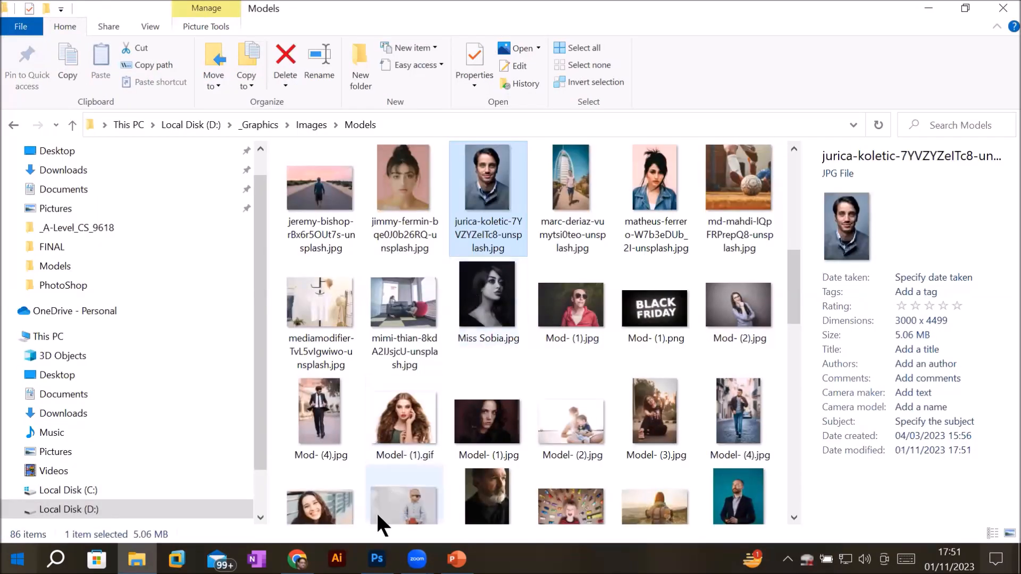
Step: Switch back to Photoshop and examine whether the moustache edit is reflected in the first circular frame, compared with the other two portraits
left_click(377, 559)
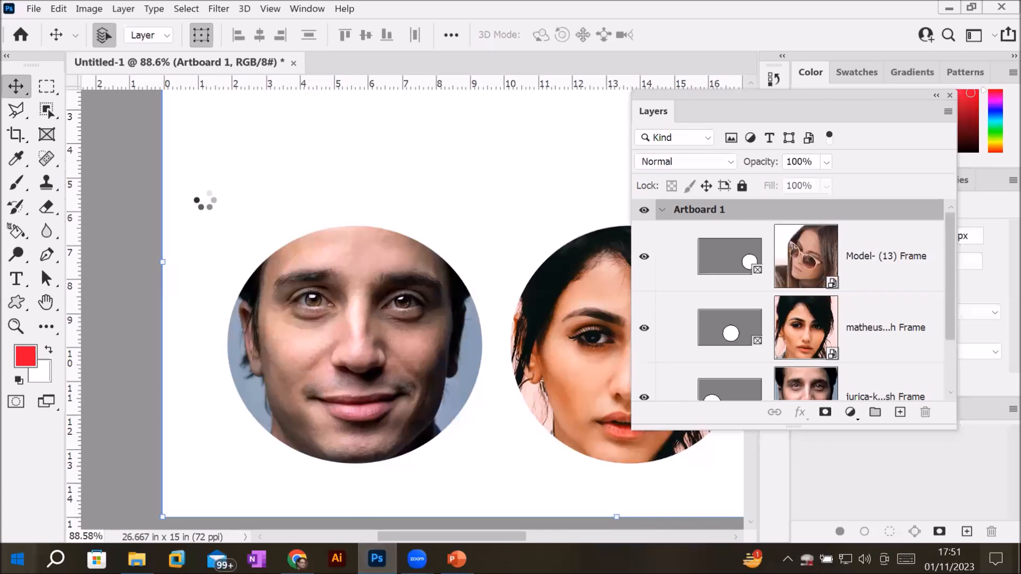
scroll(404, 403, "up", 6)
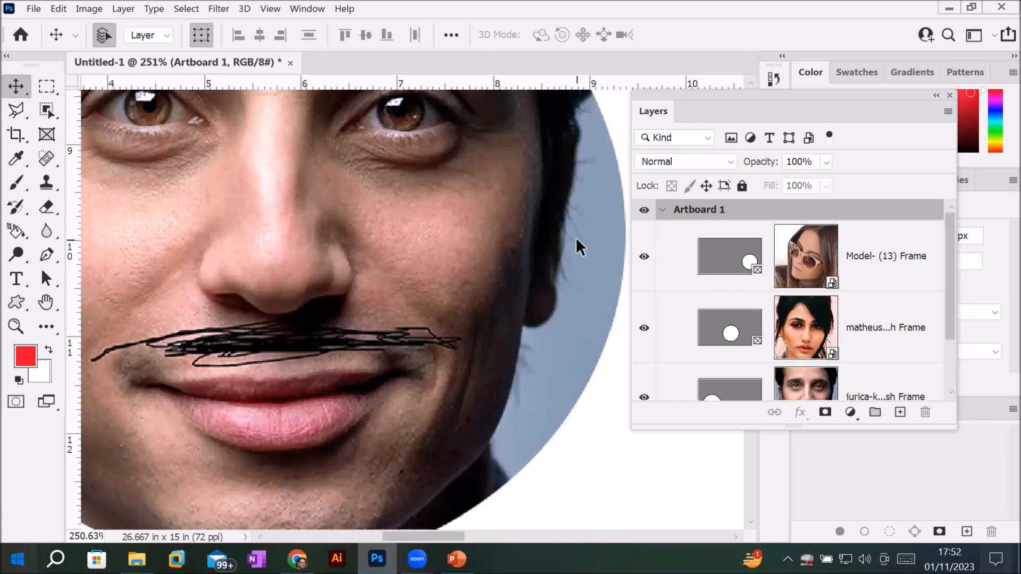
scroll(570, 244, "down", 6)
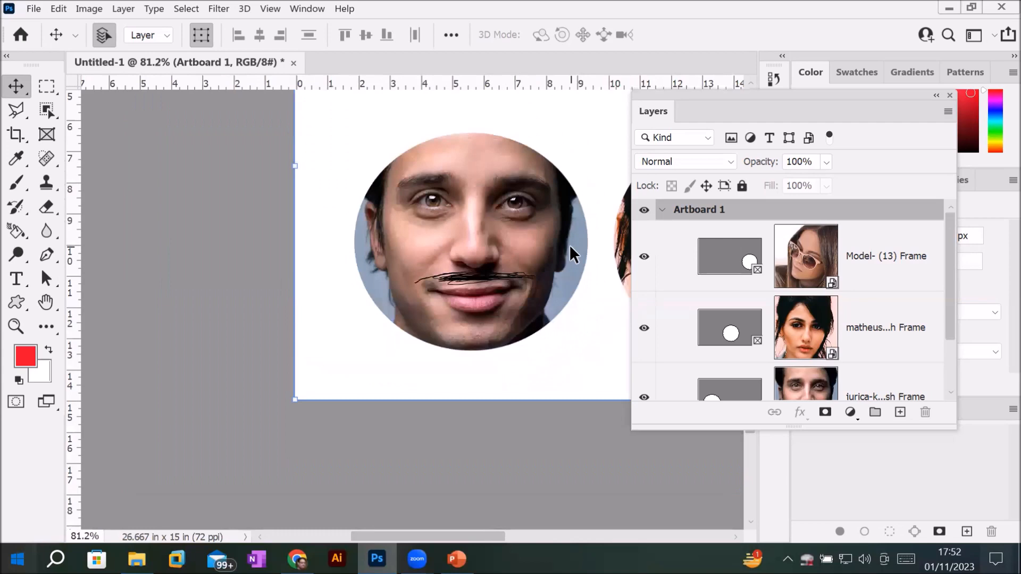
scroll(570, 244, "down", 3)
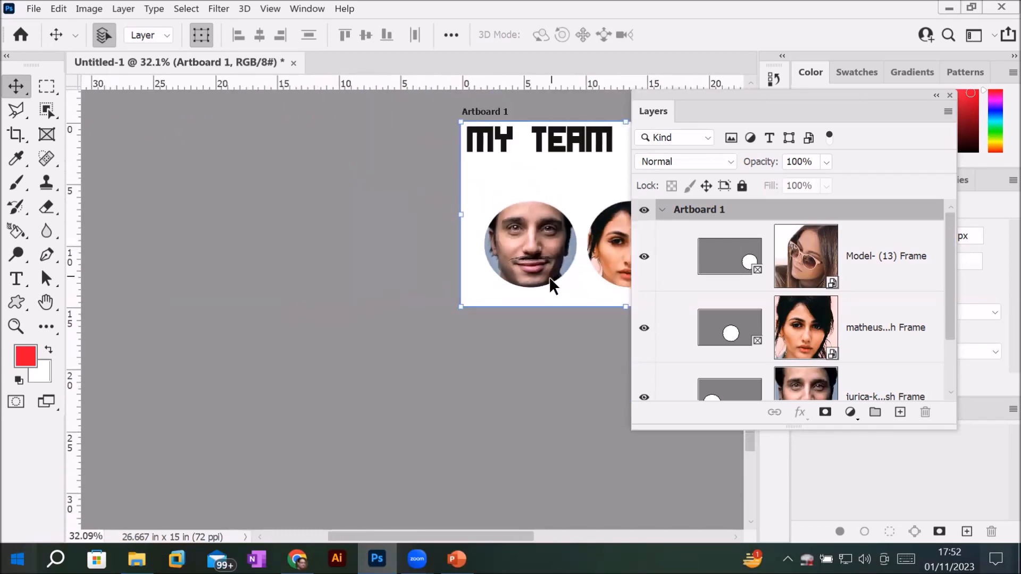
left_click_drag(574, 295, 217, 388)
scroll(400, 343, "up", 4)
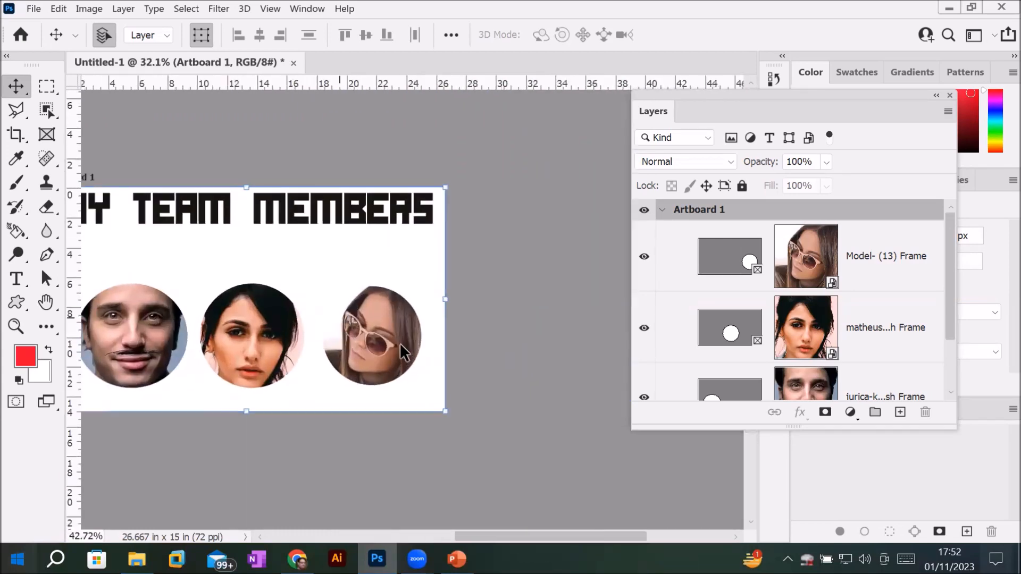
scroll(400, 342, "down", 4)
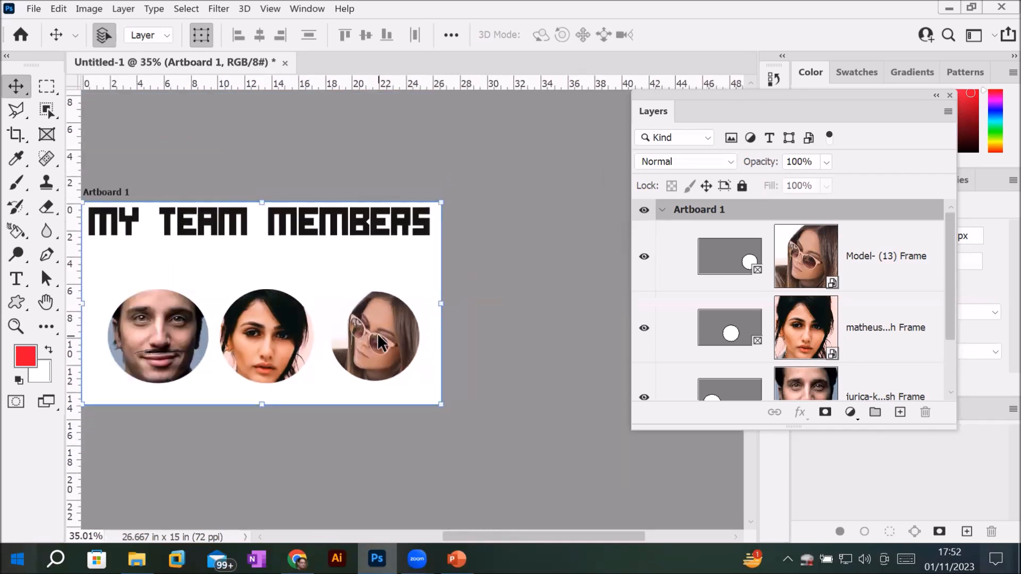
scroll(279, 351, "down", 1)
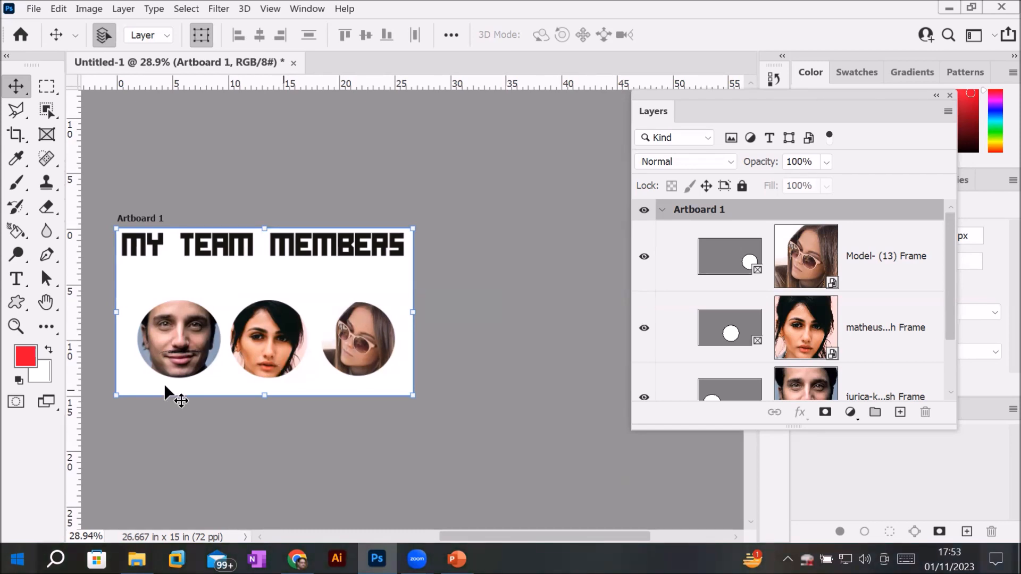
Step: Examine the moustache on the first framed portrait up close and compare it with the whole artboard
scroll(173, 342, "up", 5)
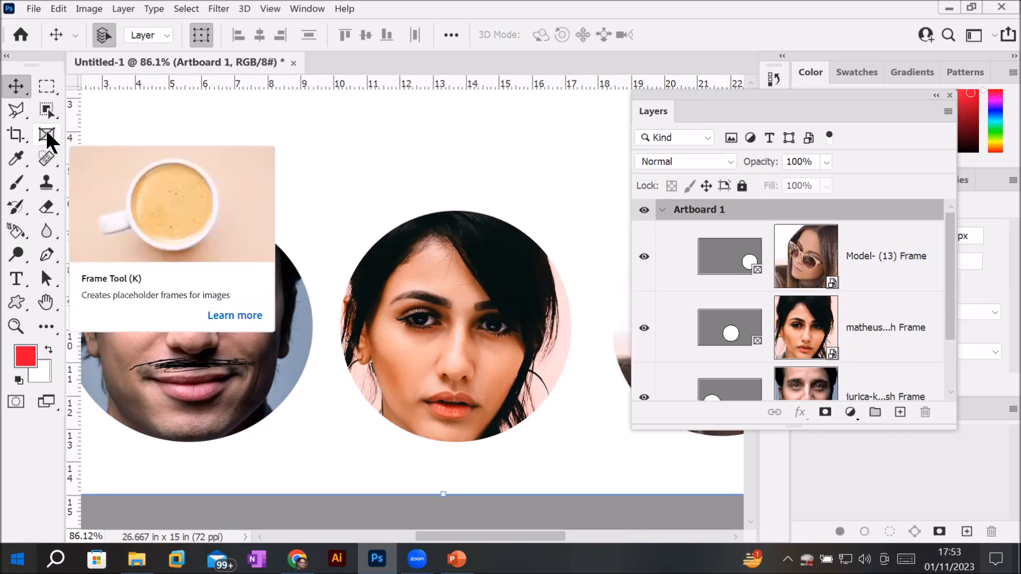
scroll(47, 131, "down", 3)
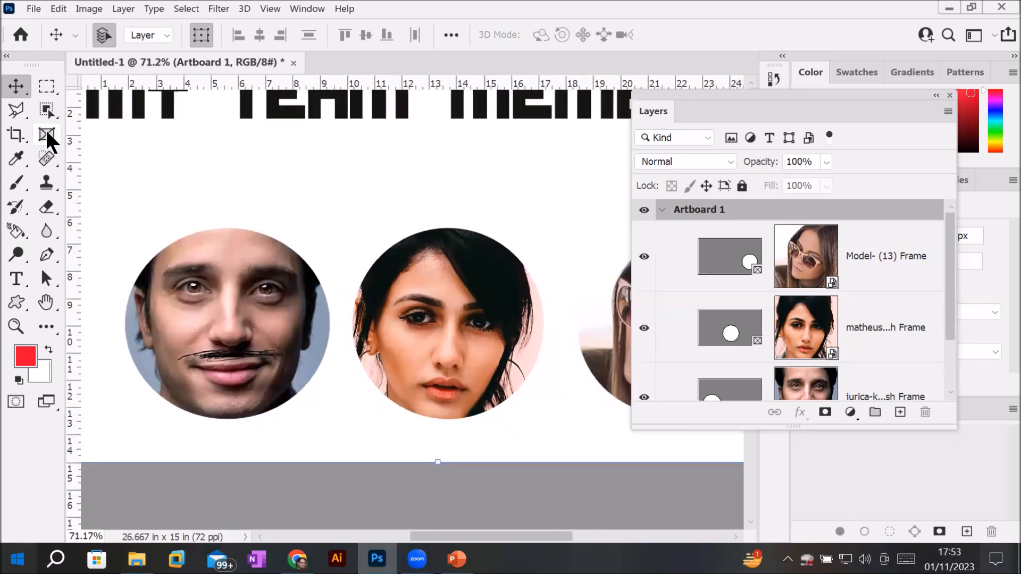
scroll(46, 129, "down", 3)
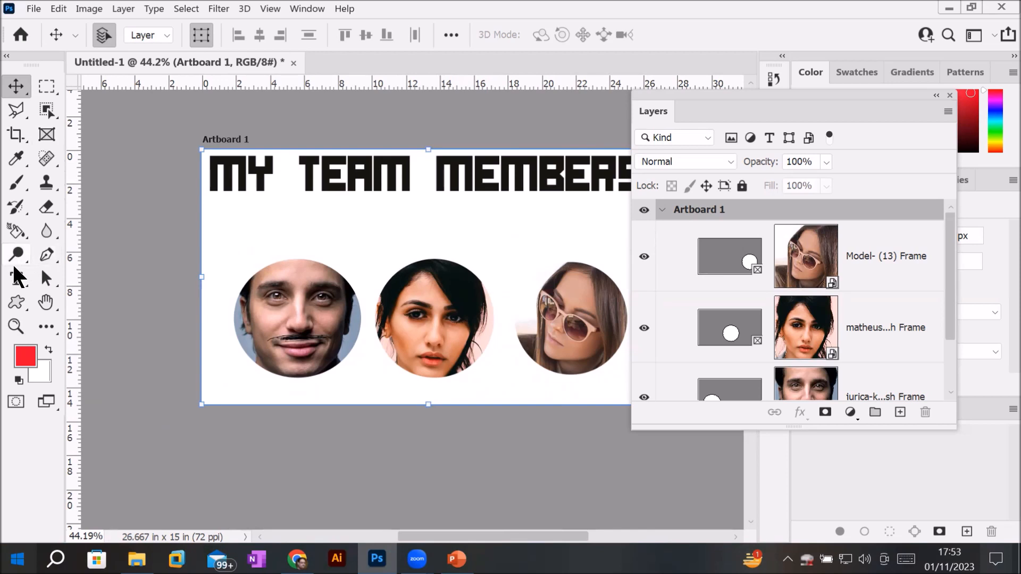
Step: Choose the Rectangle tool from the shape tools and switch from the PowerPoint slide on shapes back to Photoshop
left_click(19, 303)
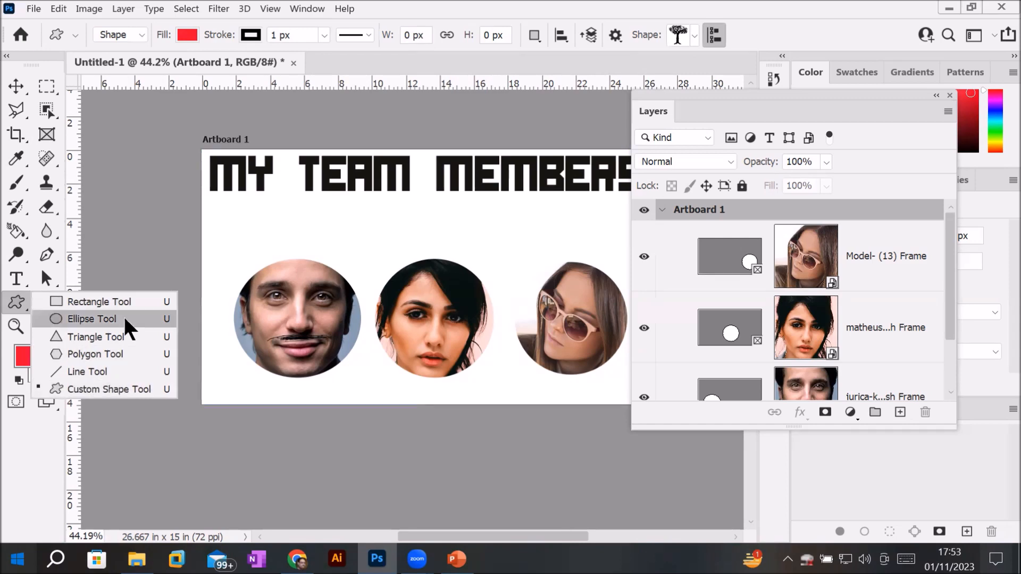
left_click(131, 303)
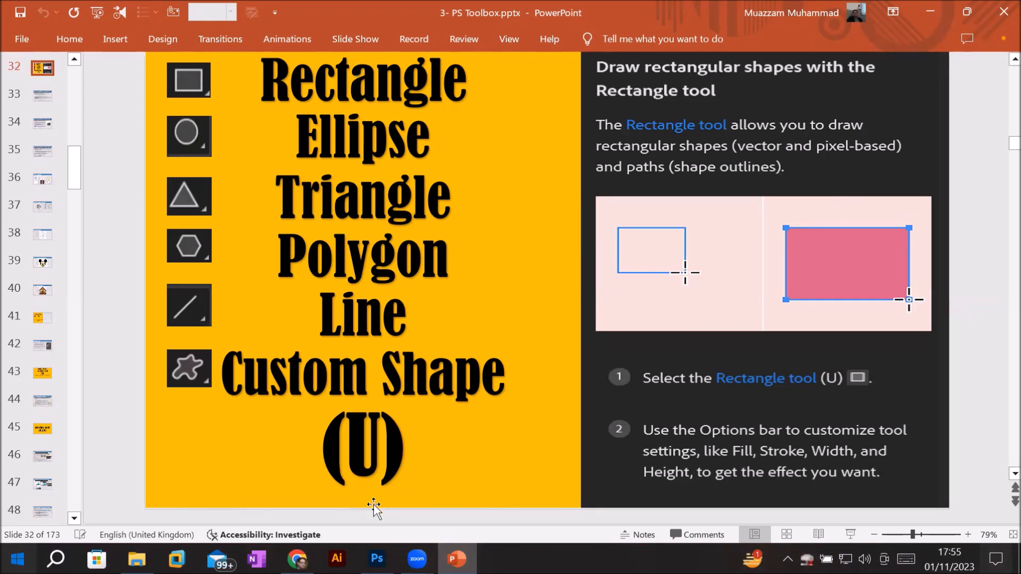
left_click(376, 559)
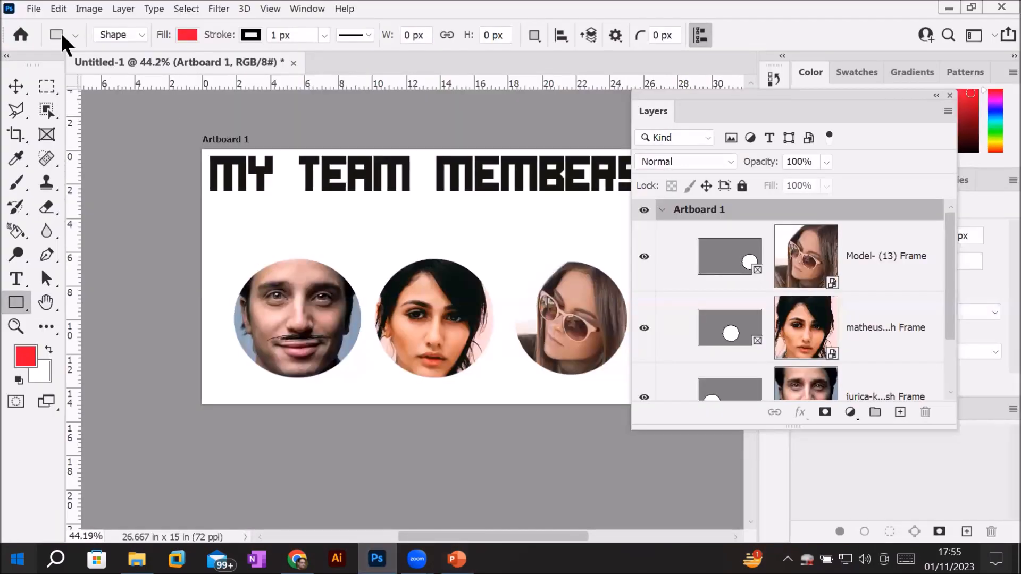
Step: Create a new document from the recent Letter preset, 8.5 x 11 in at 300 ppi
left_click(29, 8)
left_click(48, 24)
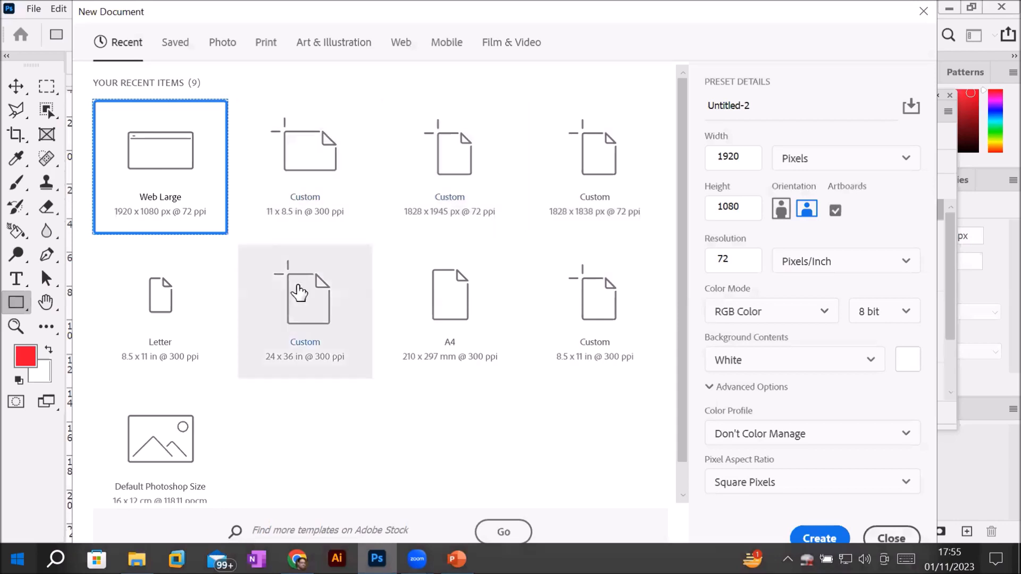
left_click(177, 302)
double_click(177, 302)
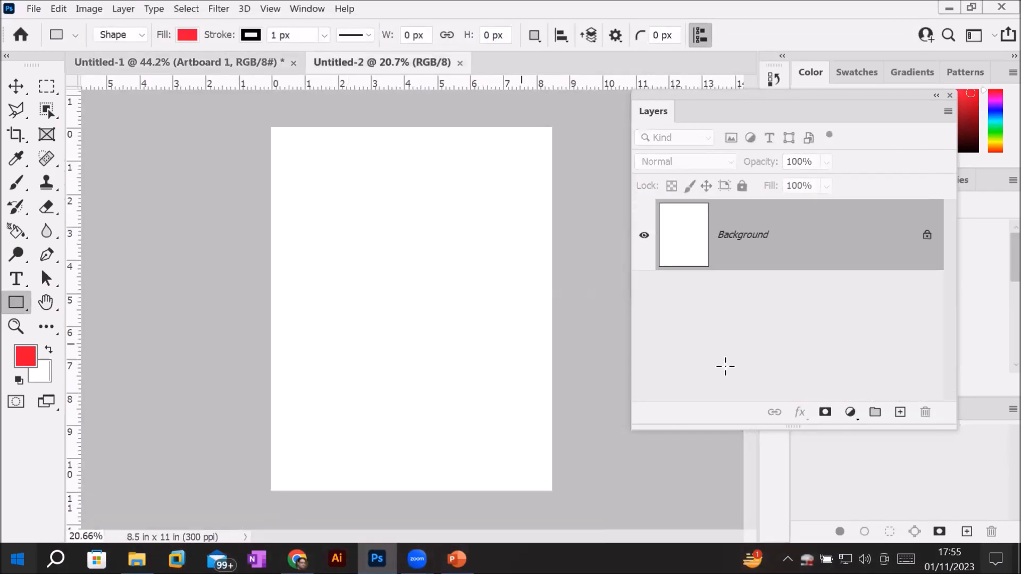
left_click(19, 301)
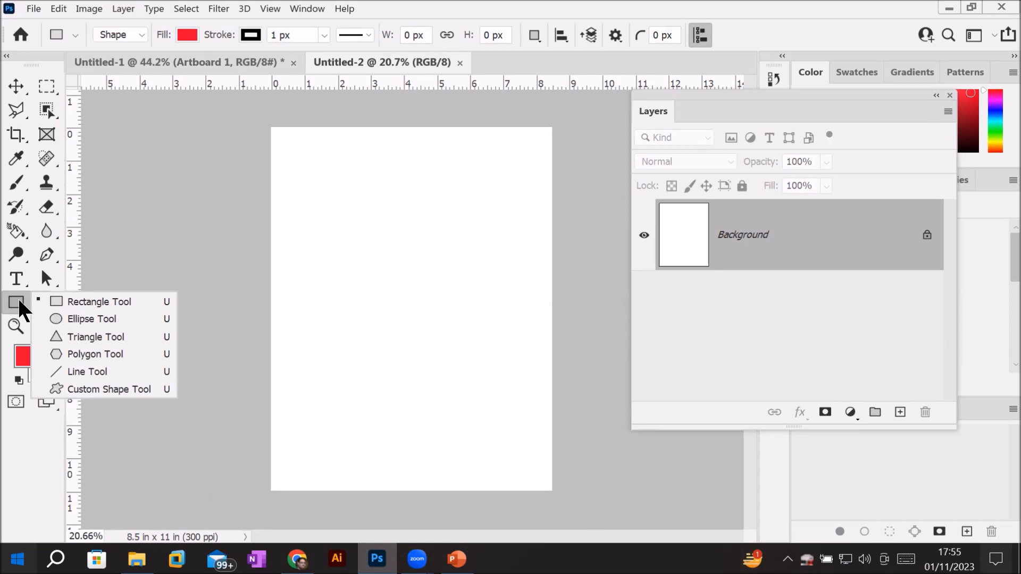
left_click(79, 306)
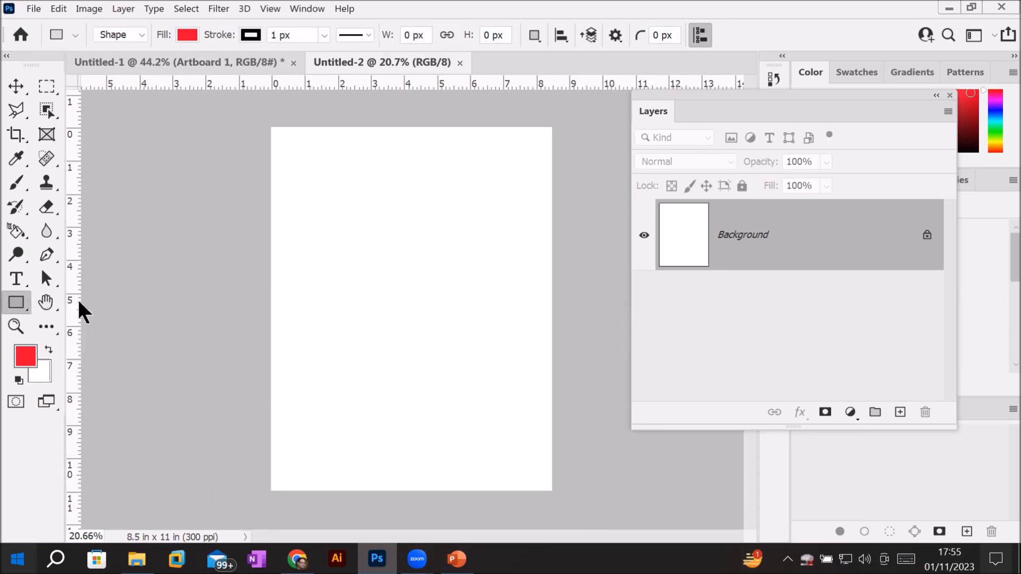
left_click(298, 166)
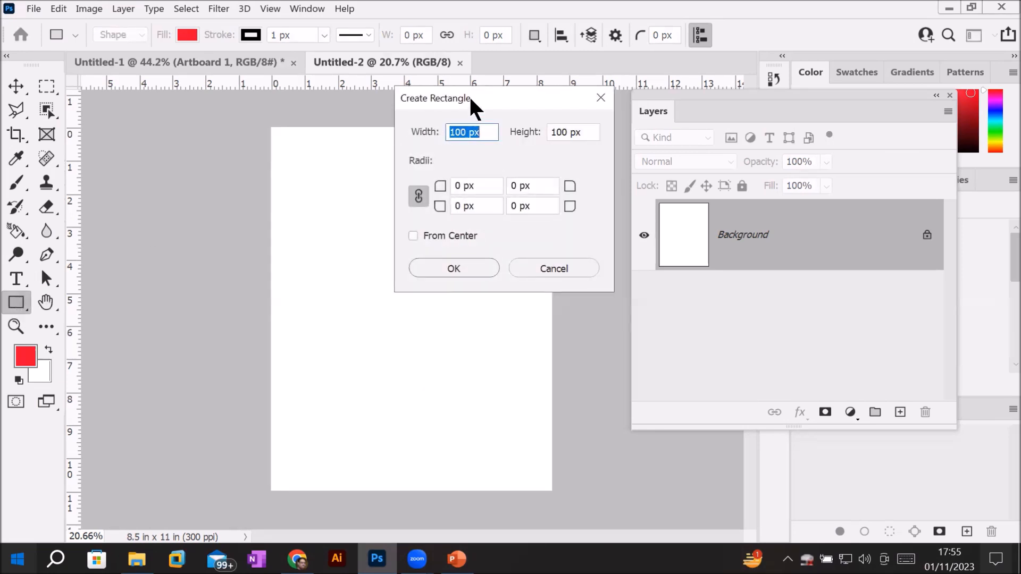
left_click_drag(470, 99, 278, 189)
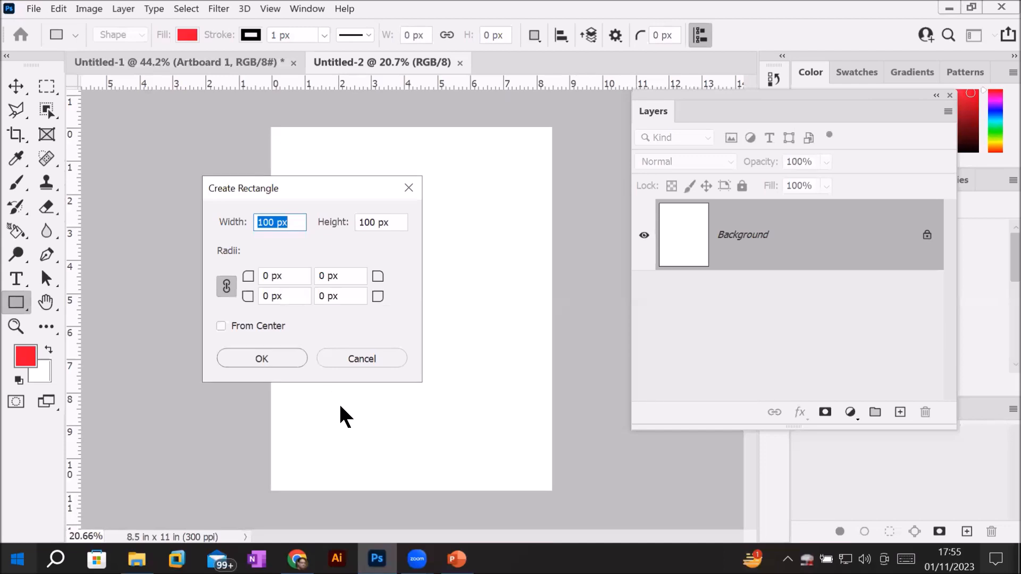
left_click(405, 187)
Step: Activate the Ellipse tool and open the Create Ellipse dialog for a point near the middle of the page
right_click(18, 295)
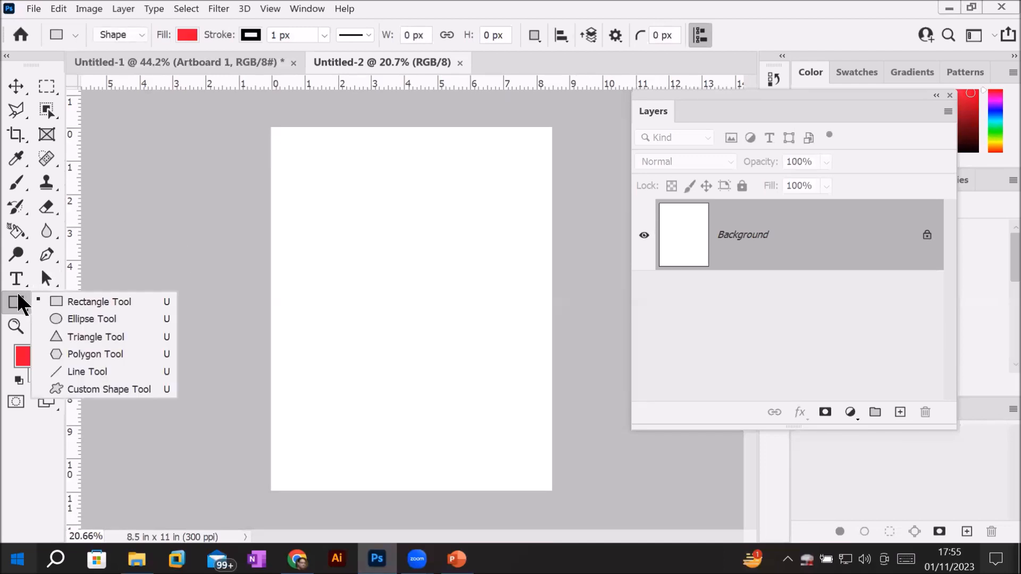
left_click(73, 318)
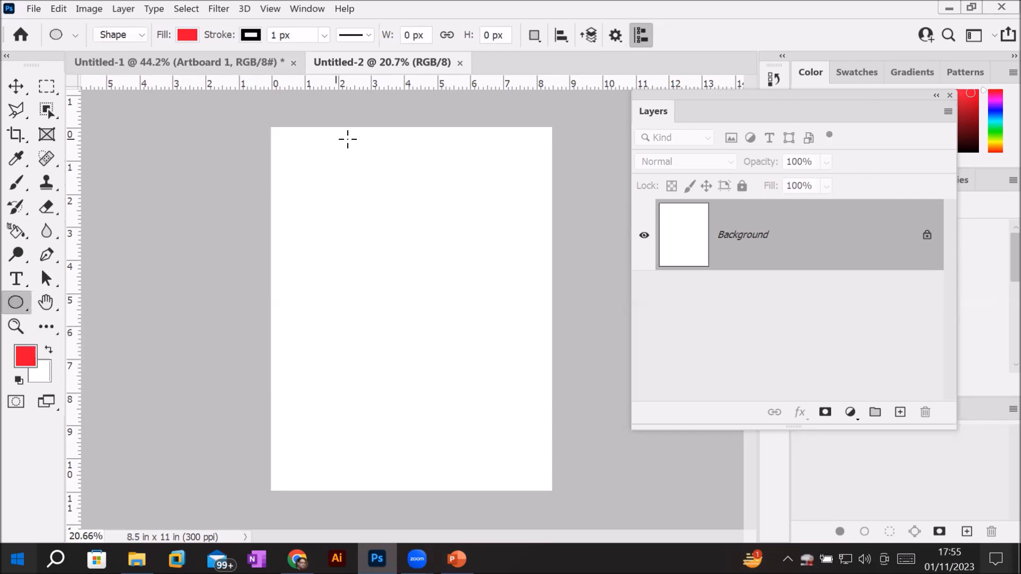
key("ctrl+plus")
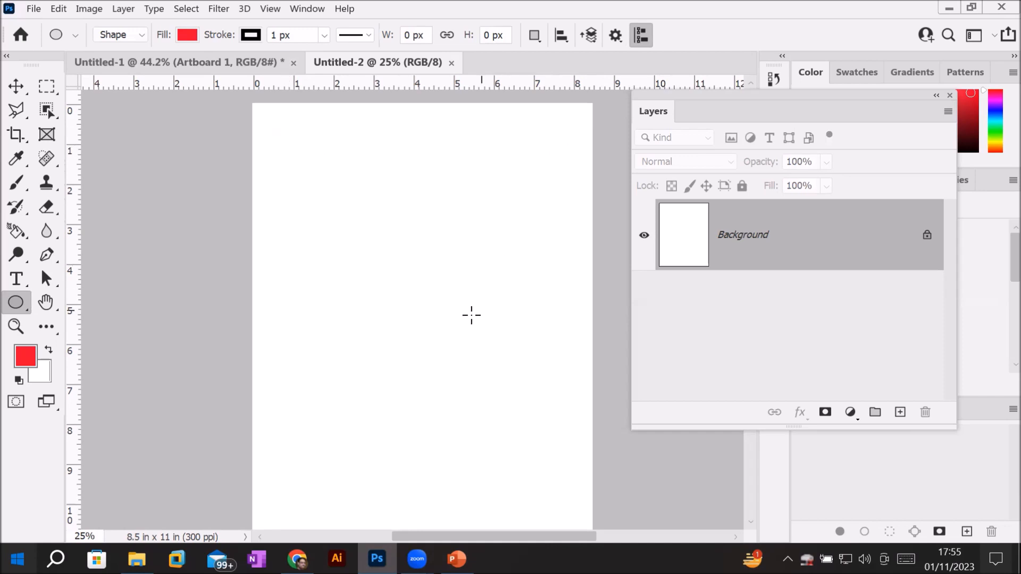
left_click(415, 332)
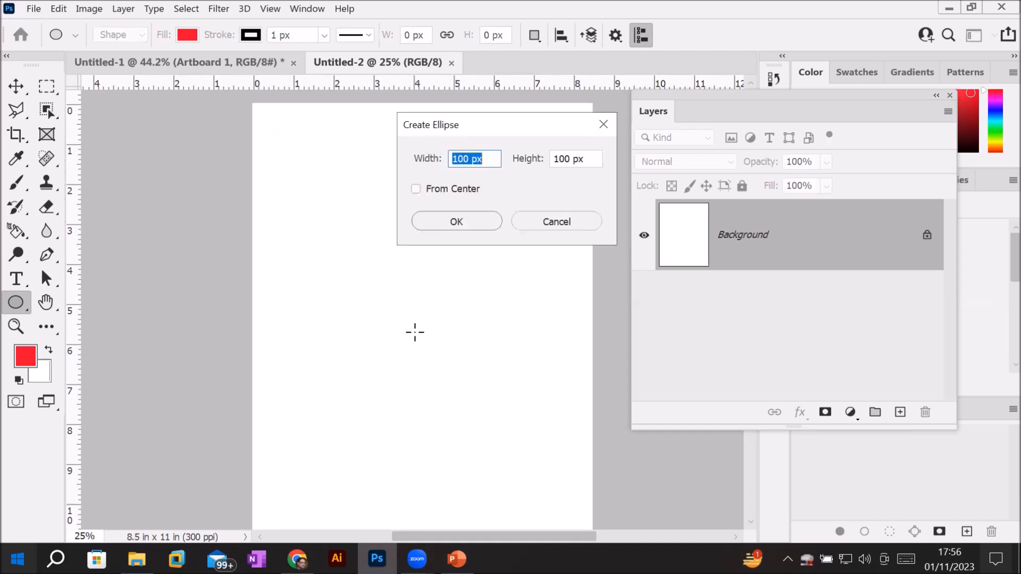
Step: Change the units of both the new ellipse's width and height to inches
left_click(480, 159)
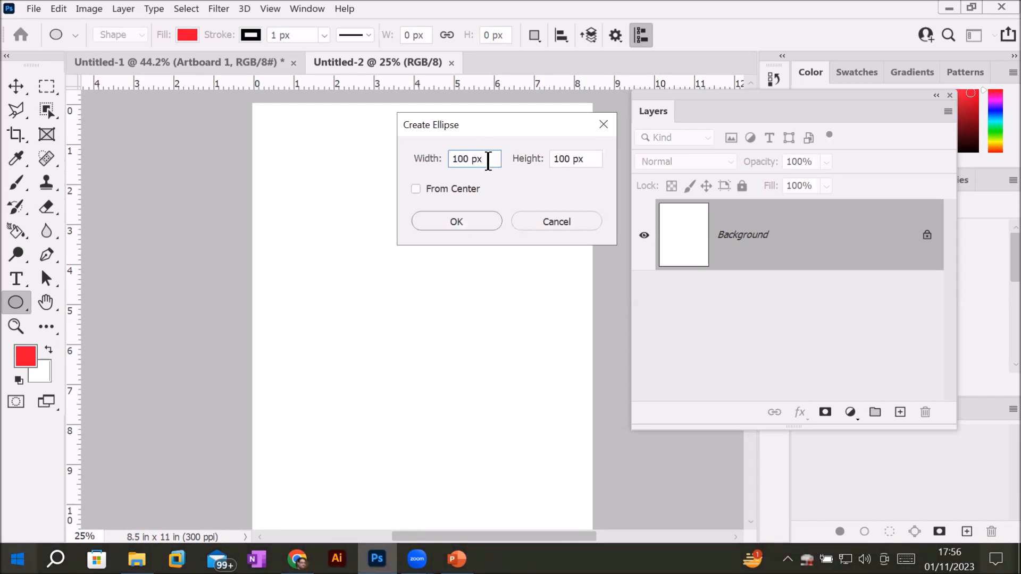
left_click_drag(485, 160, 402, 158)
left_click_drag(597, 157, 499, 160)
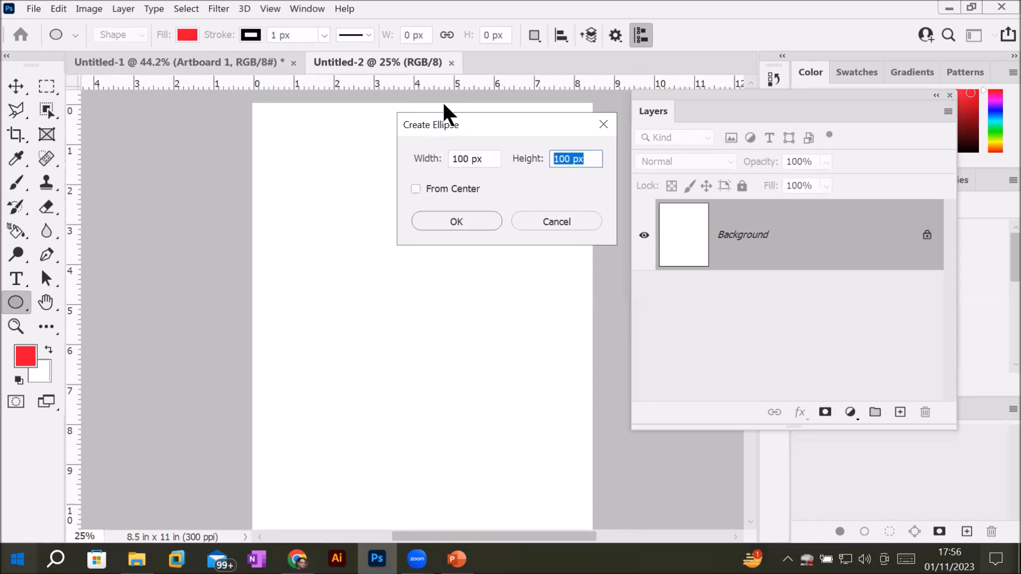
left_click(473, 159)
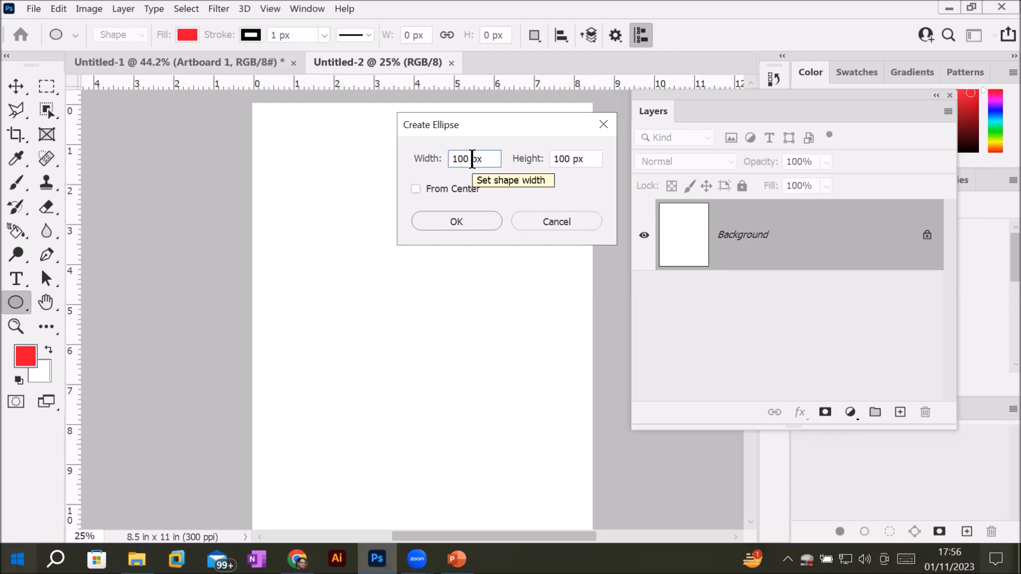
right_click(473, 159)
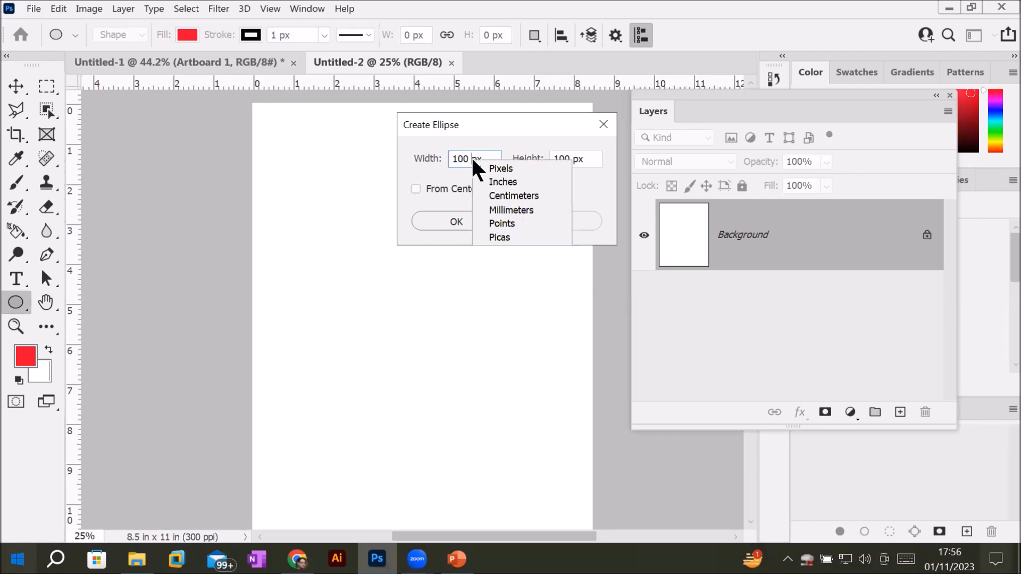
left_click(503, 181)
left_click(563, 159)
right_click(564, 159)
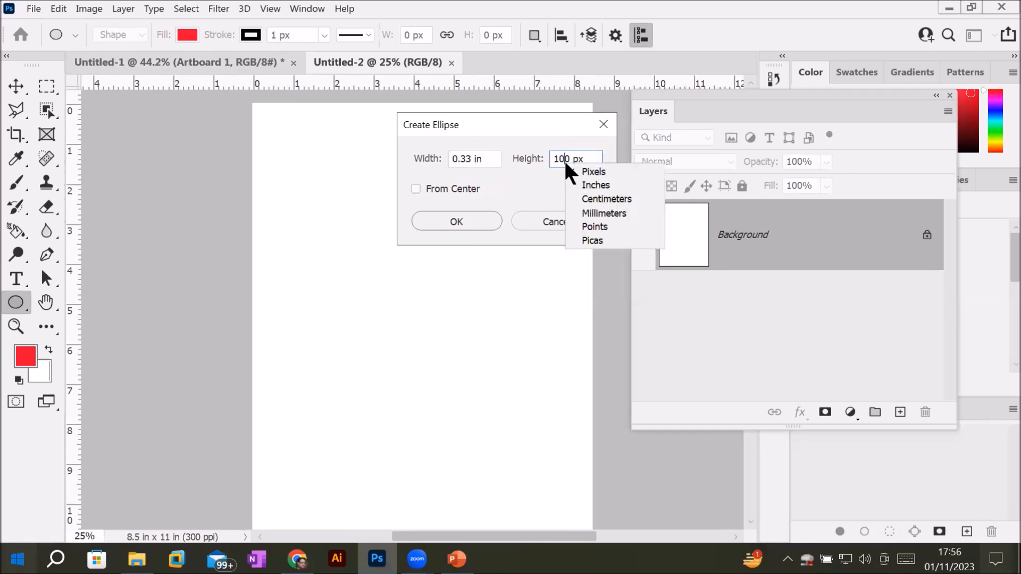
left_click(597, 186)
Step: Create the ellipse with a width of 3 in and a height of 3 in, drawn from its center
left_click(467, 158)
left_click(418, 158)
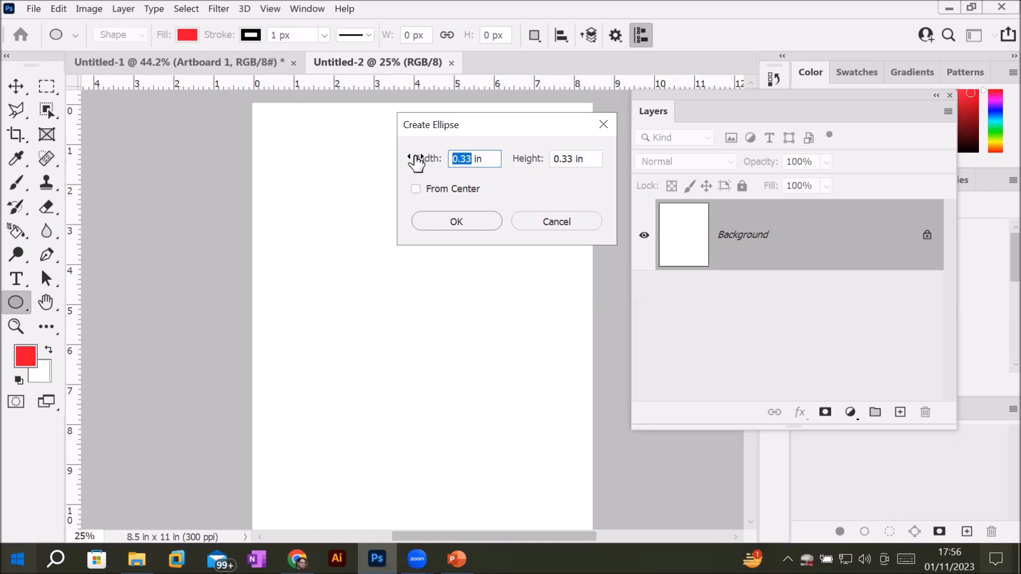
type("3")
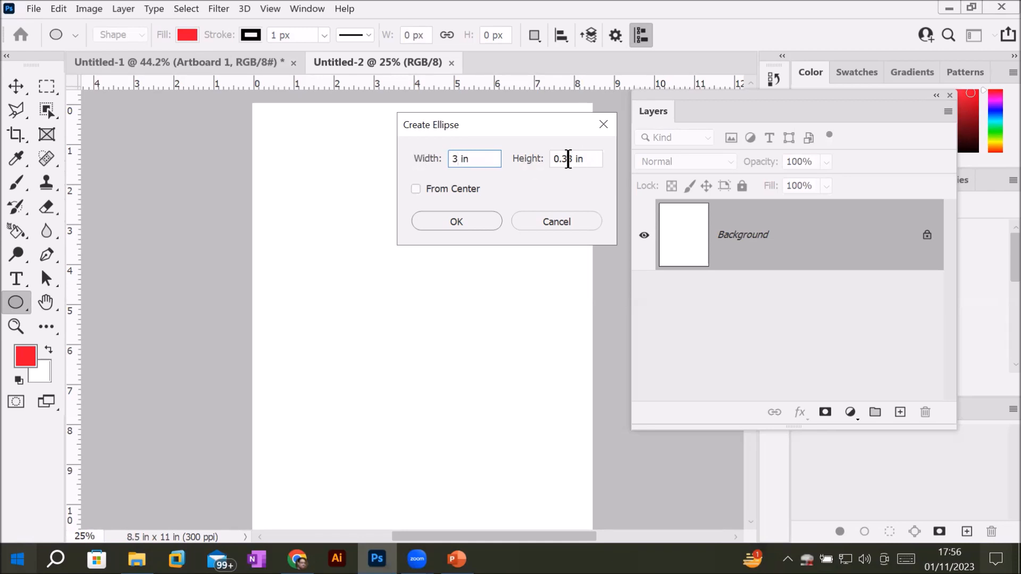
key("Tab")
type("3")
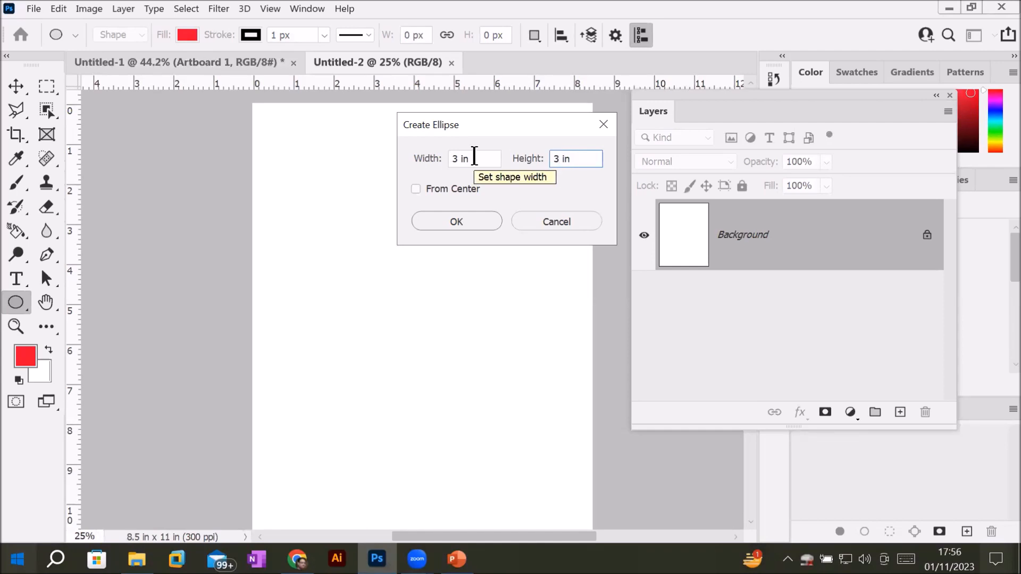
left_click(445, 189)
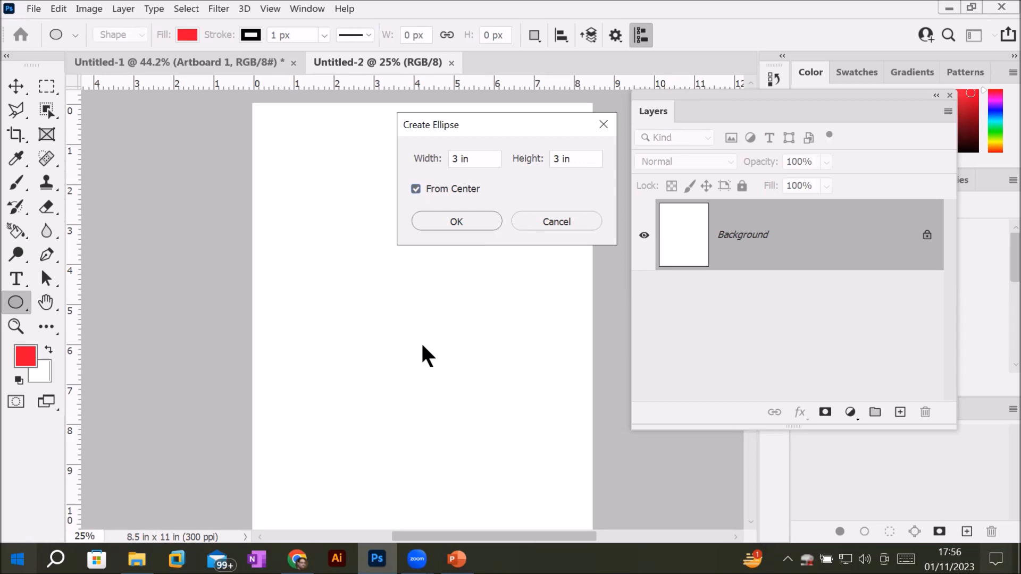
left_click(468, 221)
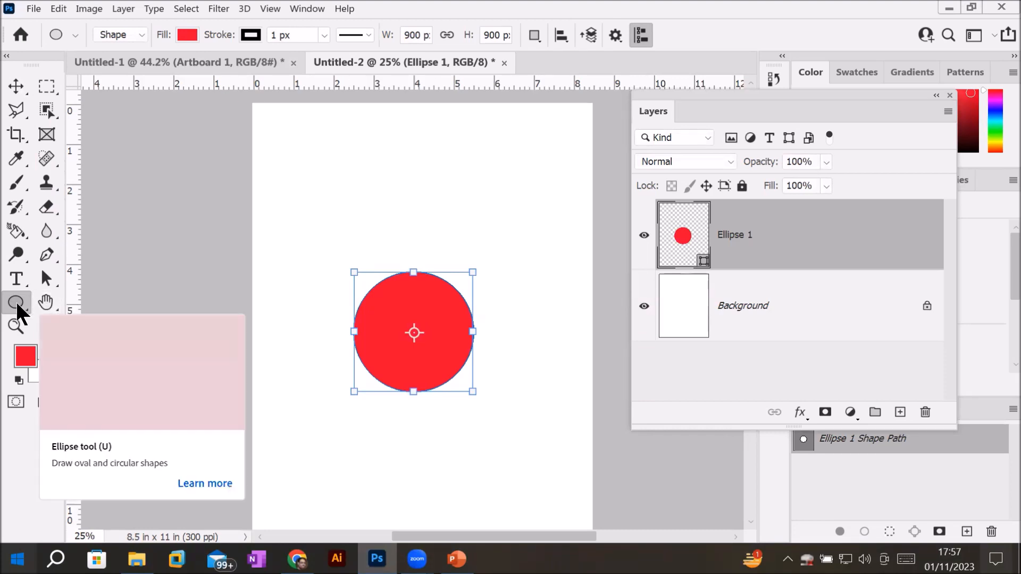
Step: Keep the ellipse's tool mode as Shape and switch its width and height units in the tool options to inches
left_click(143, 33)
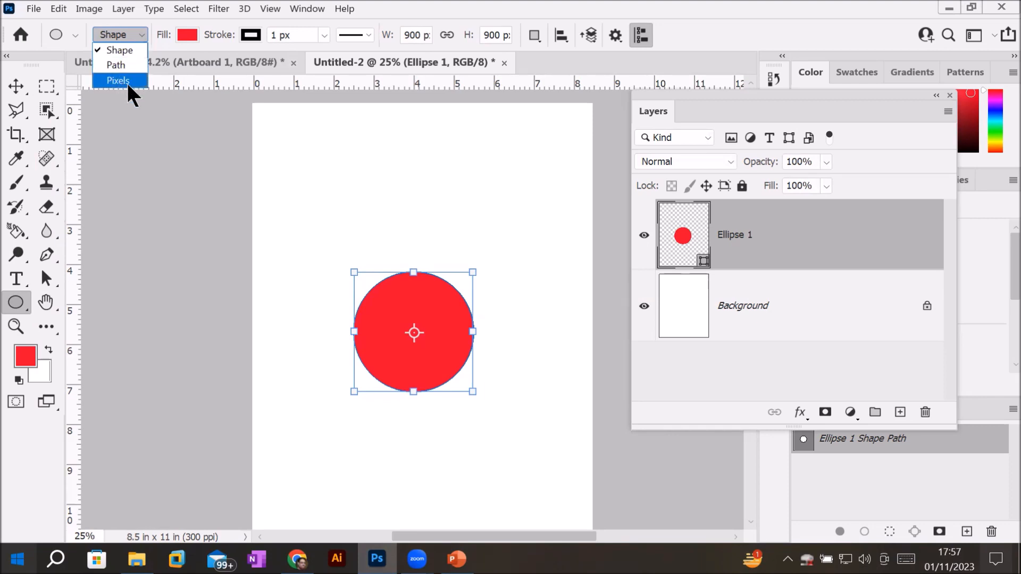
left_click(134, 50)
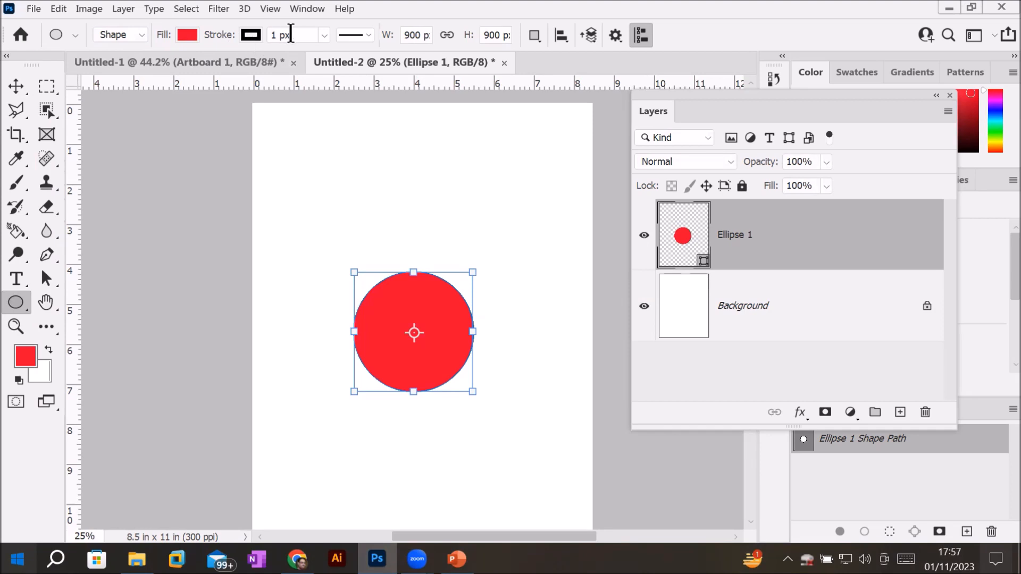
right_click(408, 35)
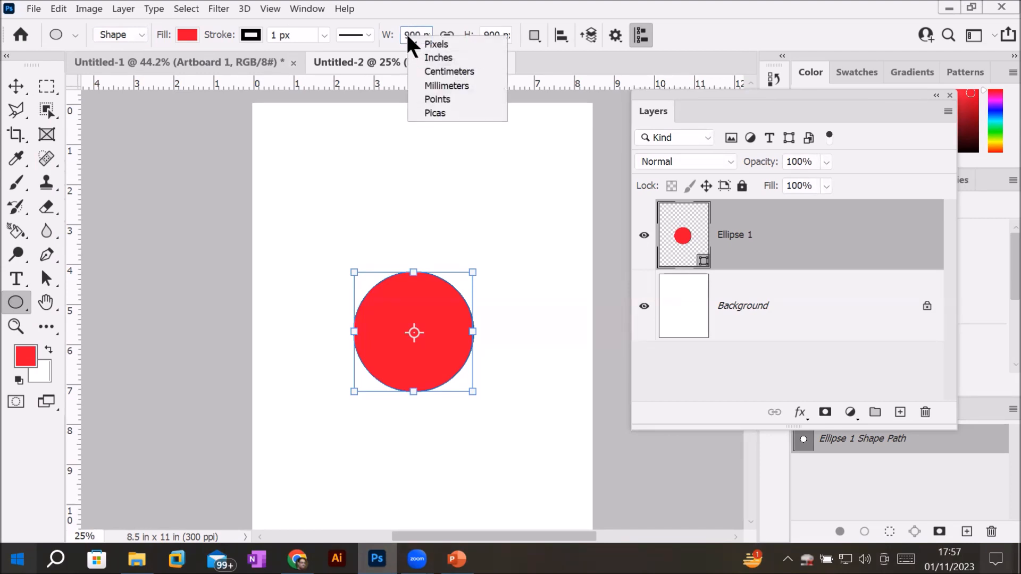
left_click(424, 55)
left_click(492, 35)
right_click(493, 34)
left_click(524, 59)
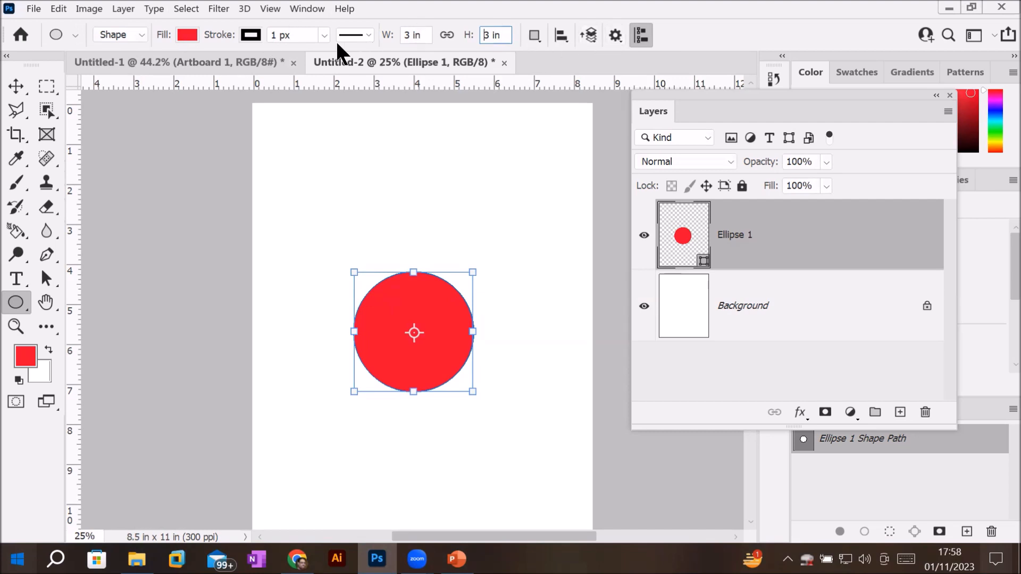
Step: Move the floating Layers panel away so that it uncovers the Properties panel of the red circle
left_click(302, 9)
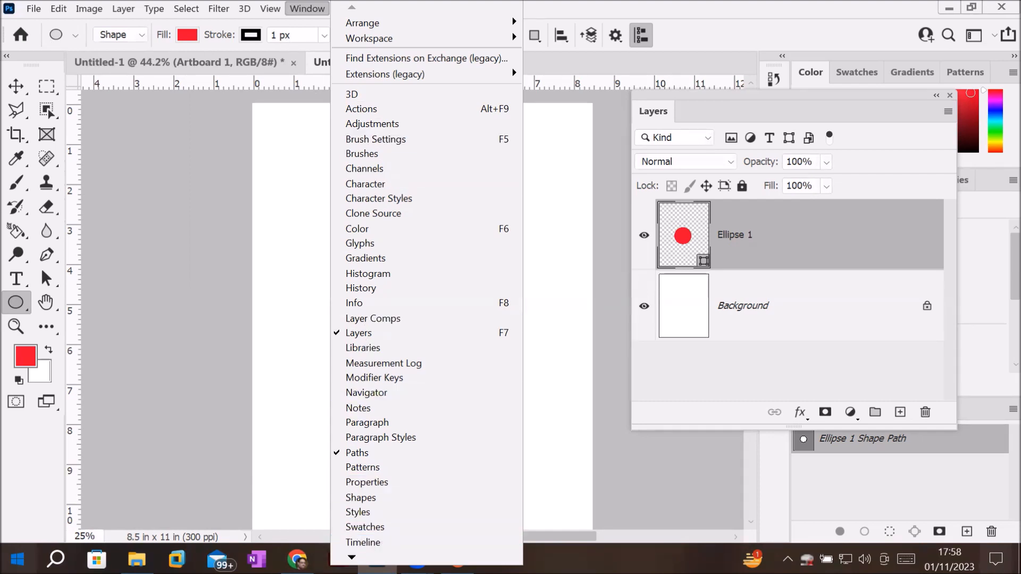
mouse_move(352, 558)
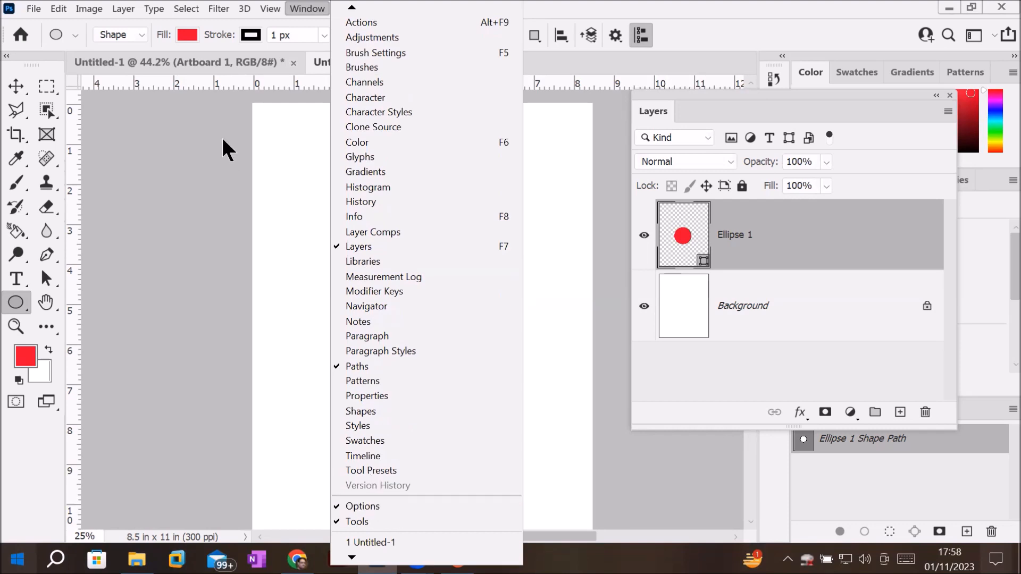
mouse_move(219, 10)
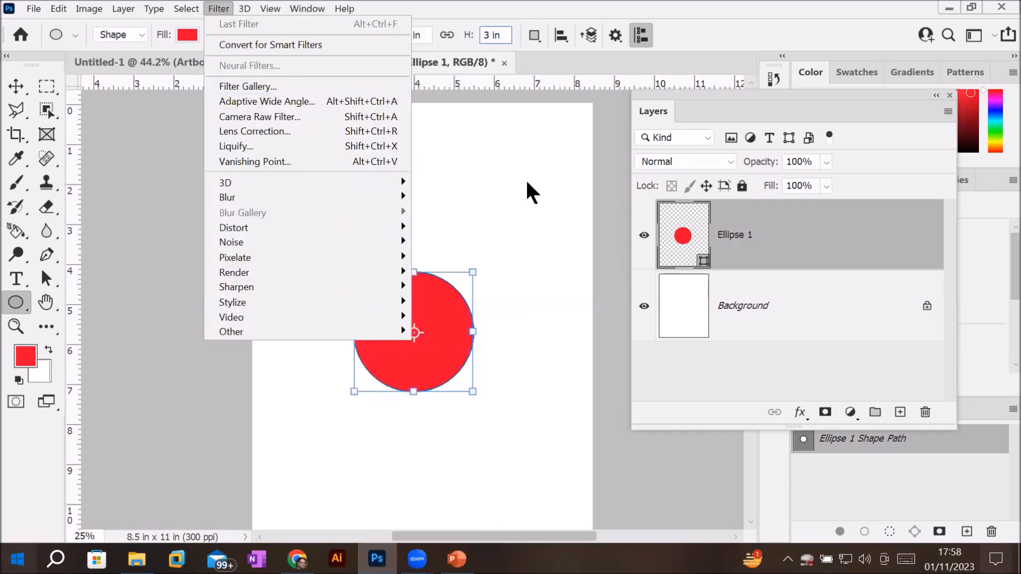
left_click(443, 370)
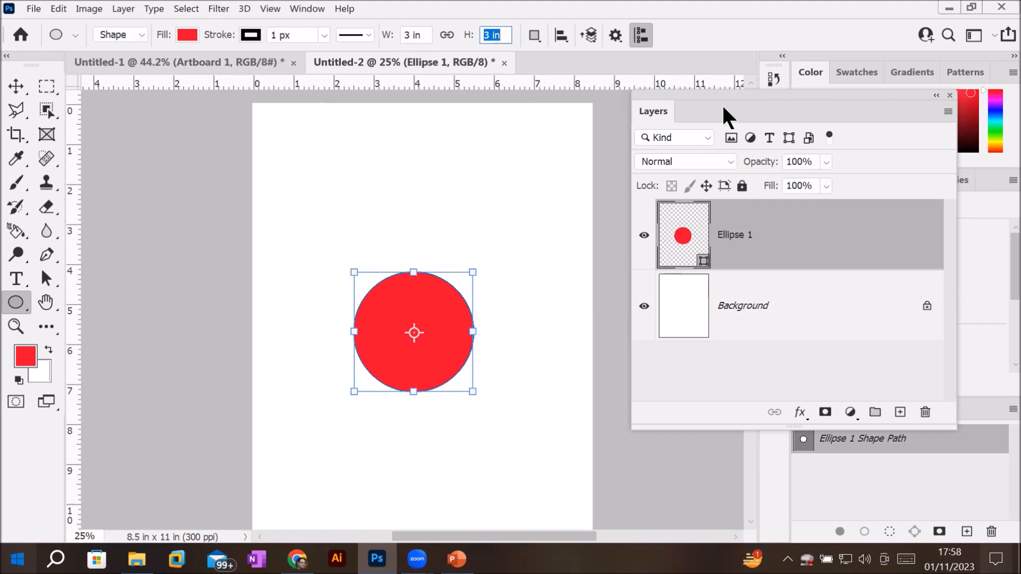
left_click_drag(724, 104, 576, 424)
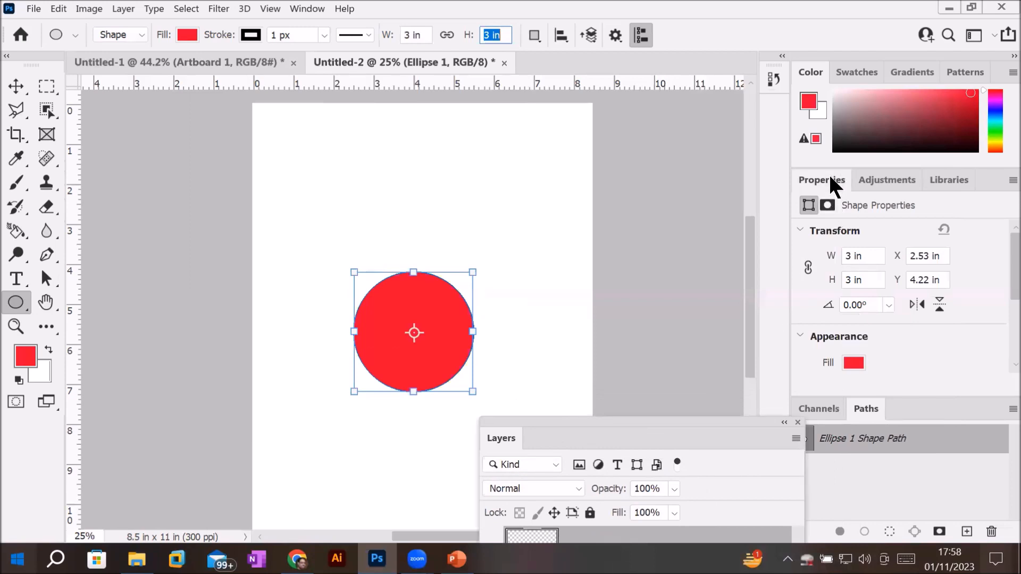
Step: Set the red circle's horizontal position to 0.53 in
left_click(847, 257)
left_click(852, 280)
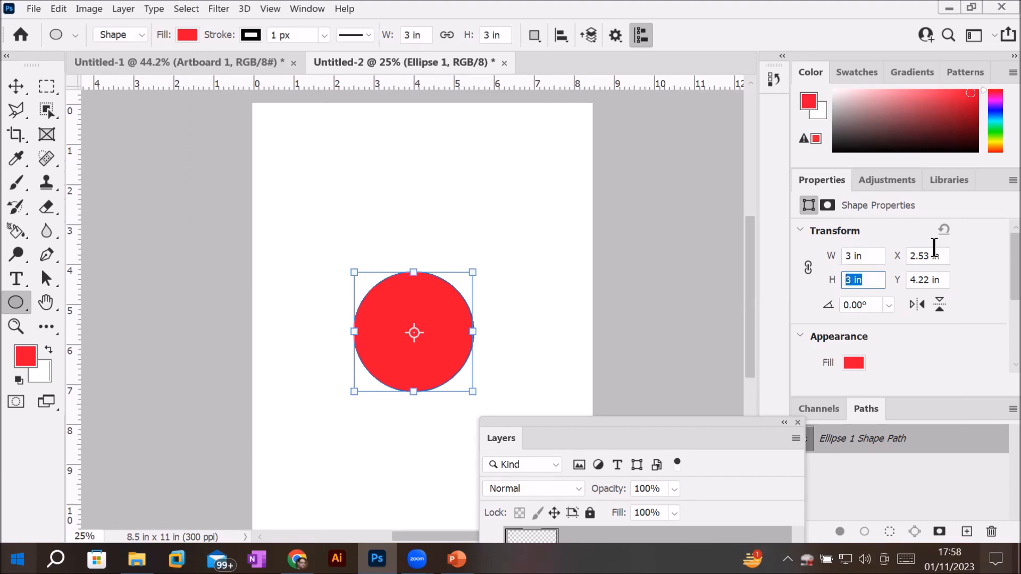
left_click(920, 255)
double_click(916, 255)
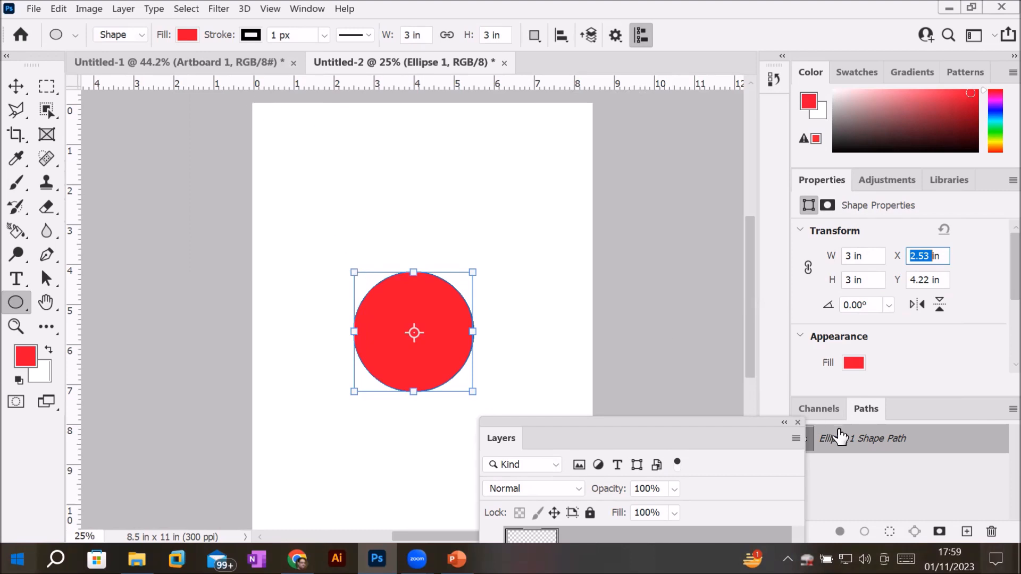
left_click(931, 256)
scroll(932, 258, "up", 8)
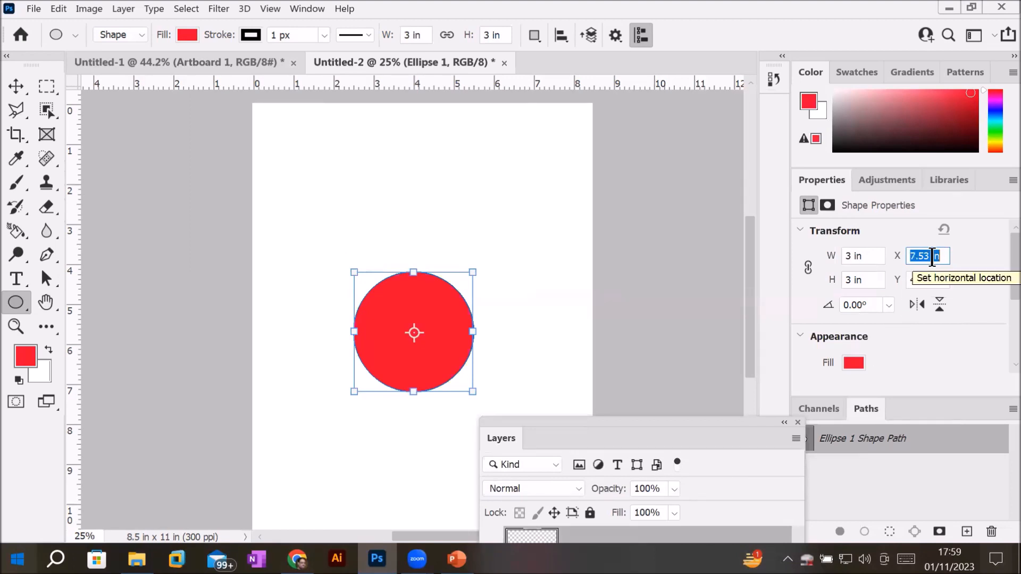
scroll(931, 256, "down", 5)
scroll(932, 256, "down", 3)
scroll(931, 256, "up", 1)
key("Return")
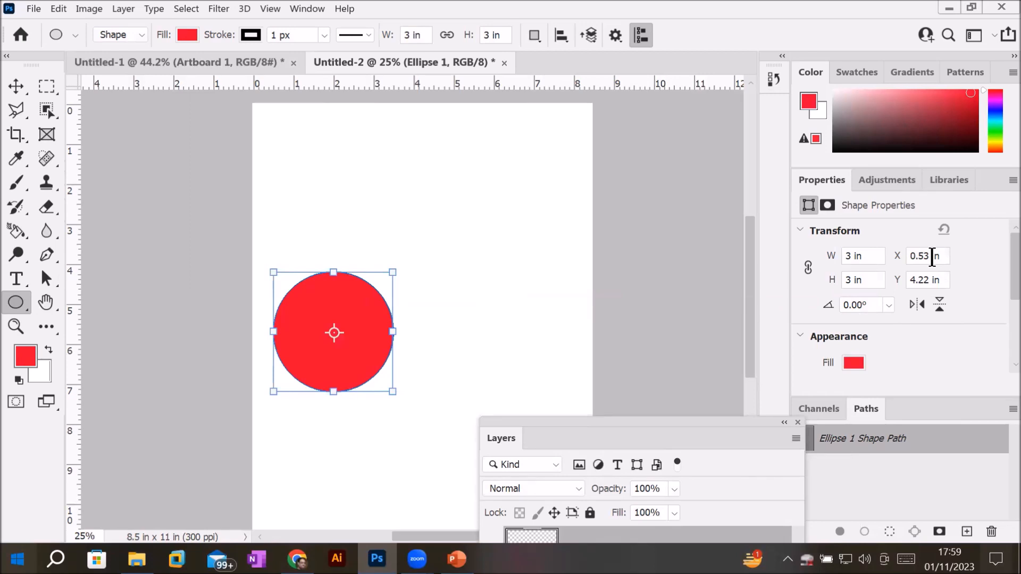
Step: Place the red circle at the page's upper-left corner by setting its X and Y positions to 0 in
left_click_drag(932, 256, 869, 263)
type("0")
key("Return")
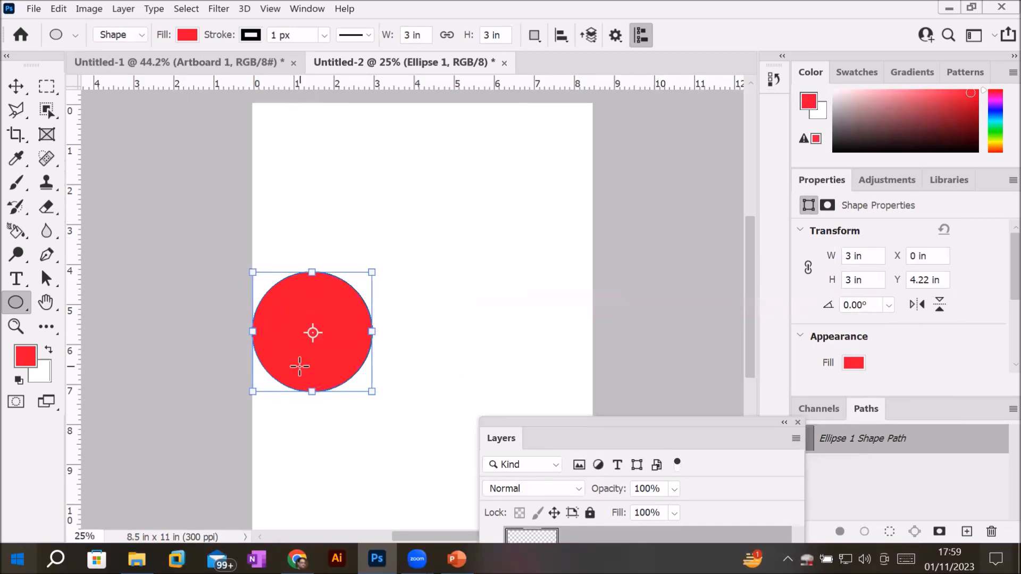
left_click(923, 280)
left_click_drag(931, 281, 765, 274)
key("Return")
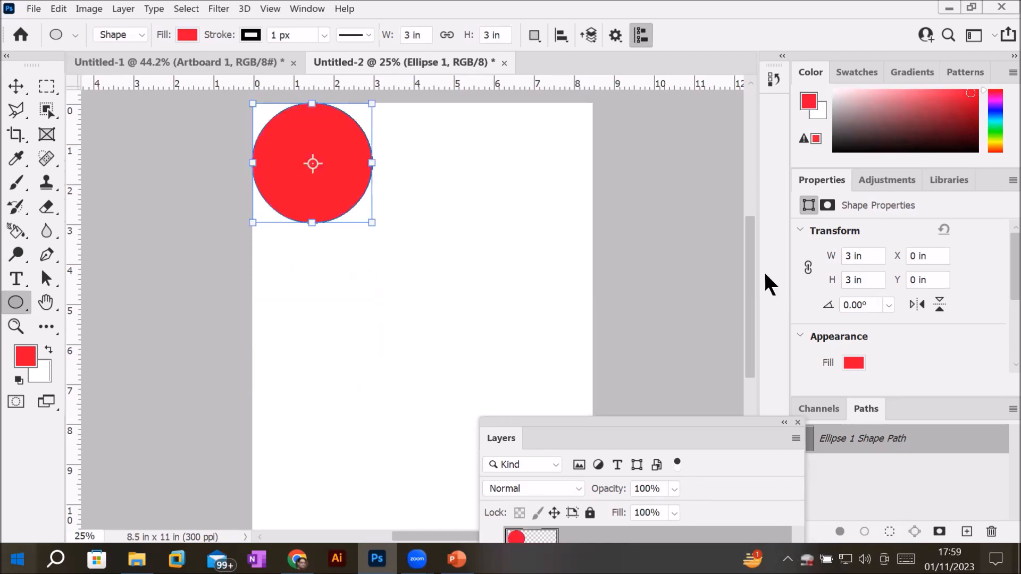
Step: Examine the circle's transform properties: its width, height, horizontal position and vertical position
left_click(930, 257)
left_click(803, 233)
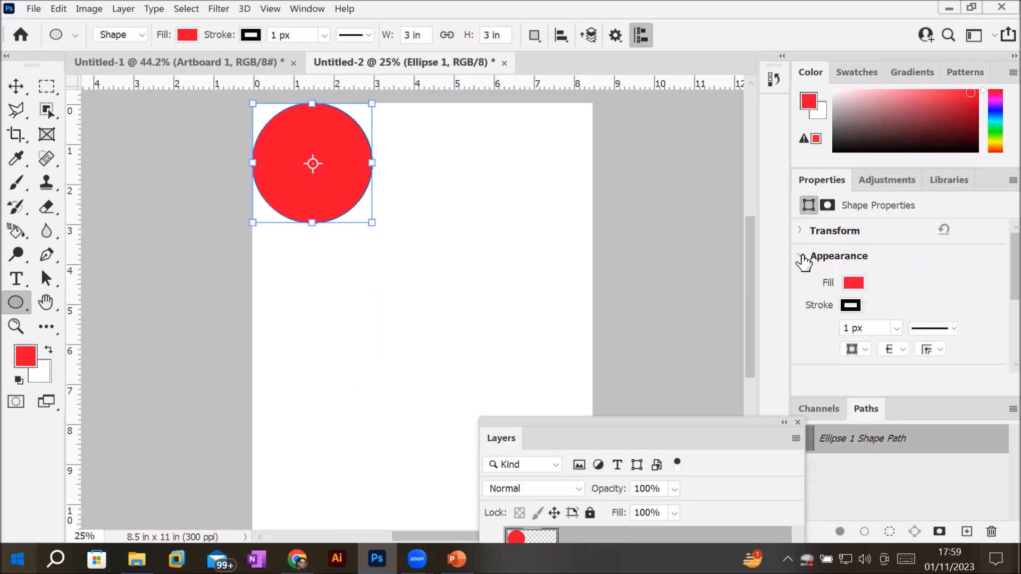
left_click(801, 234)
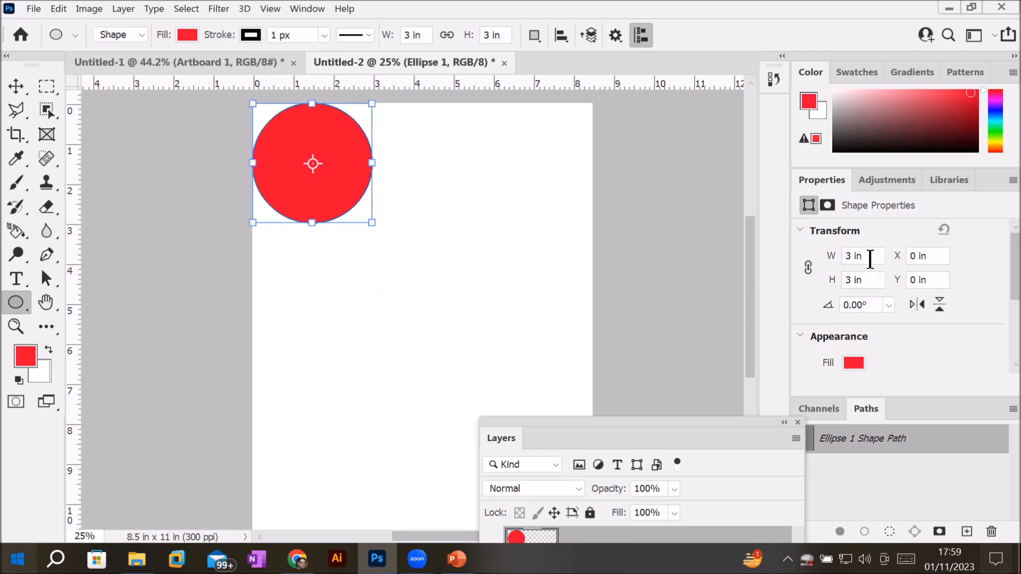
left_click_drag(871, 257, 822, 254)
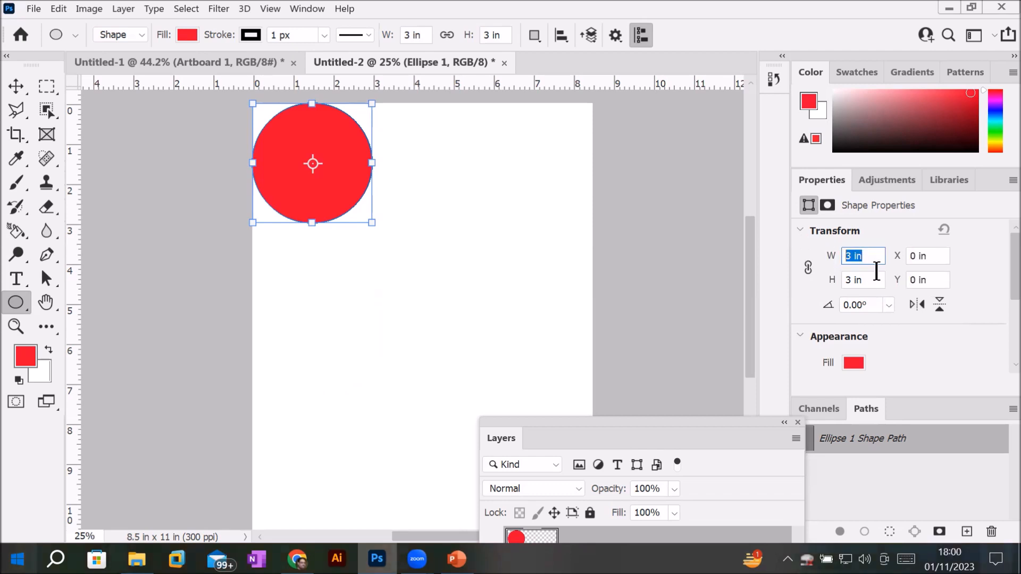
left_click_drag(873, 277, 813, 282)
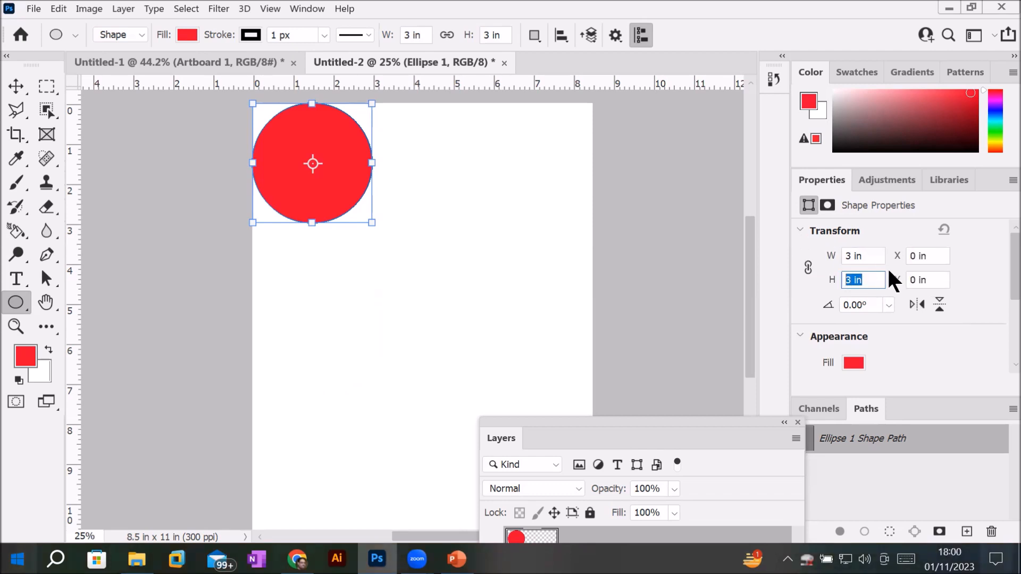
left_click_drag(943, 257, 876, 256)
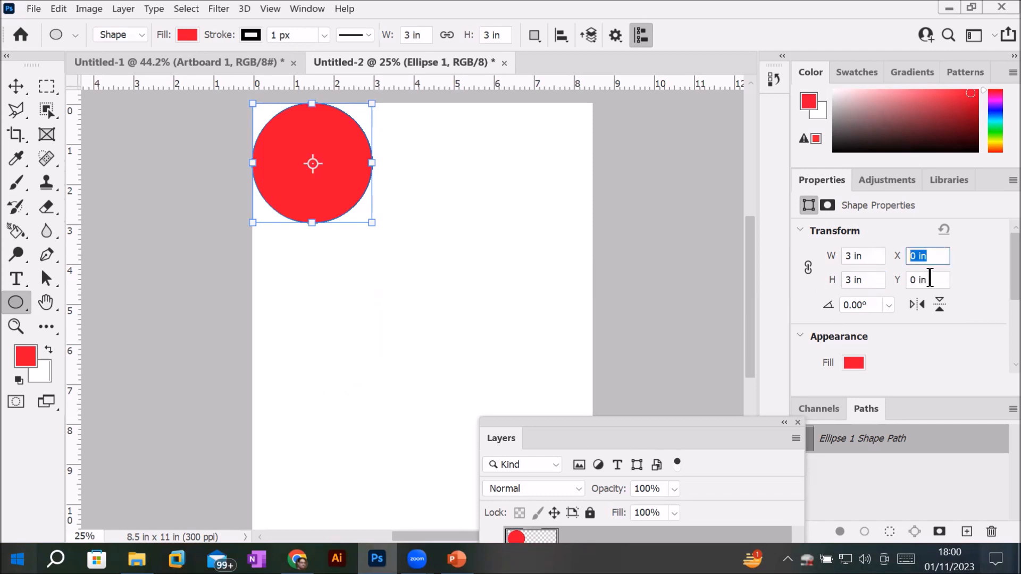
left_click_drag(942, 281, 912, 280)
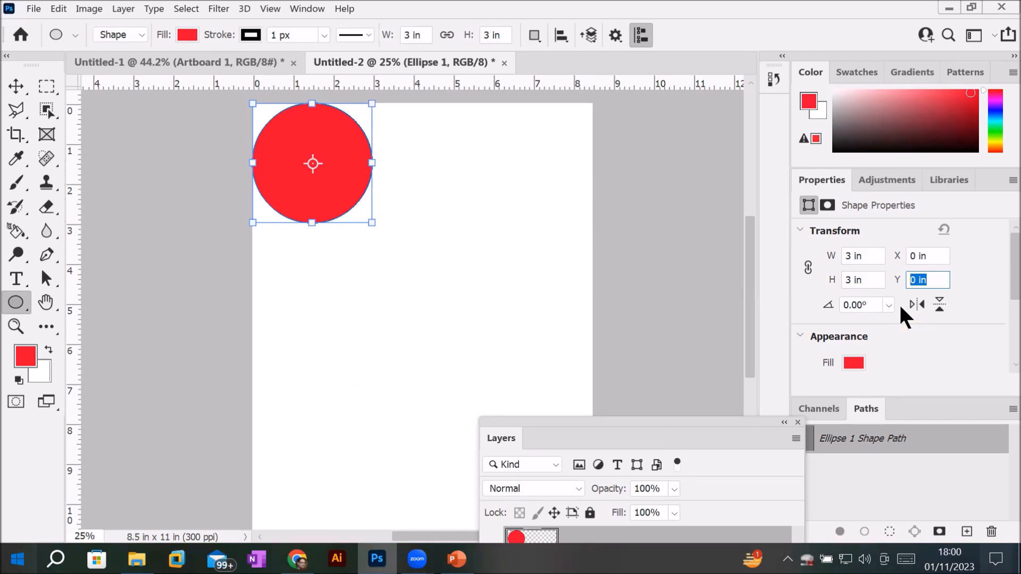
Step: Set the circle's width to 5 in to stretch it into a horizontal ellipse
left_click(852, 258)
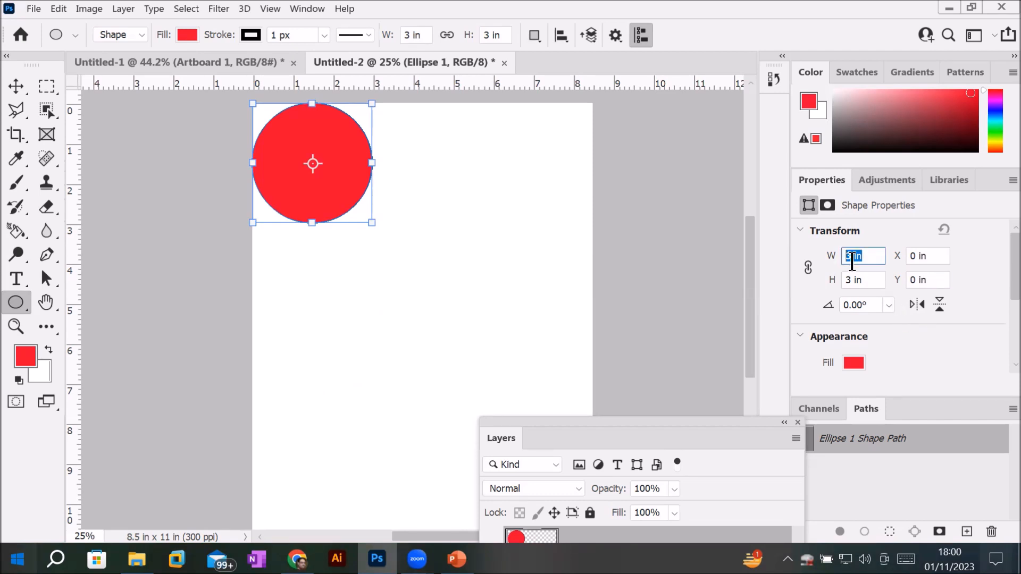
key("Up")
key("Up")
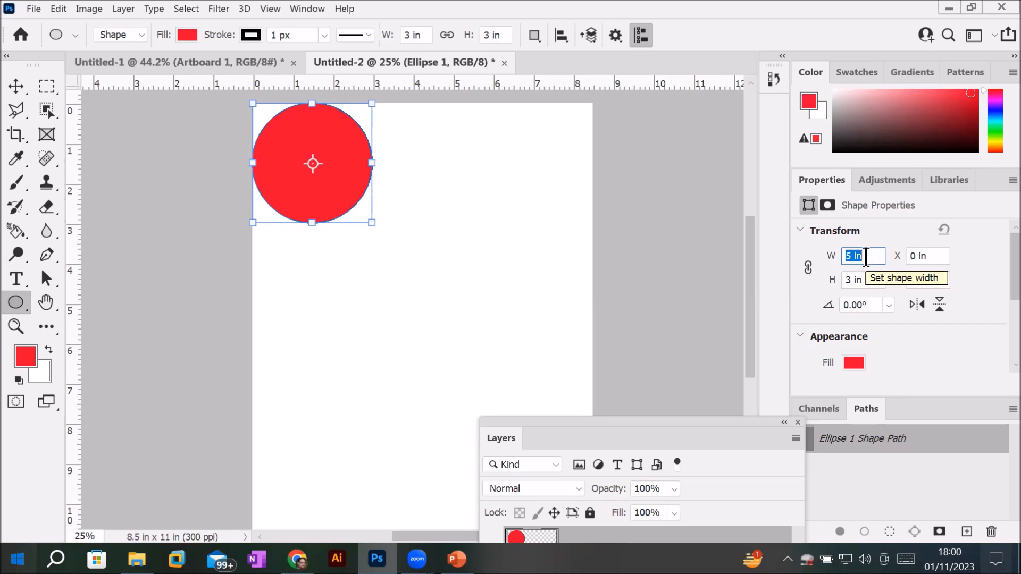
key("Return")
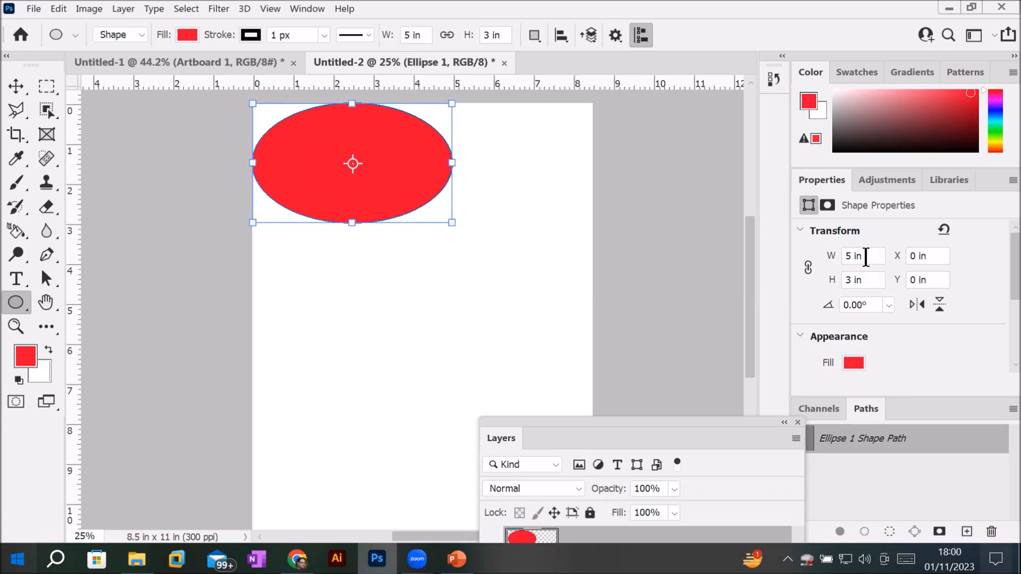
Step: Try a 30° rotation on the red ellipse and set its angle to 90°
left_click(875, 305)
left_click(889, 305)
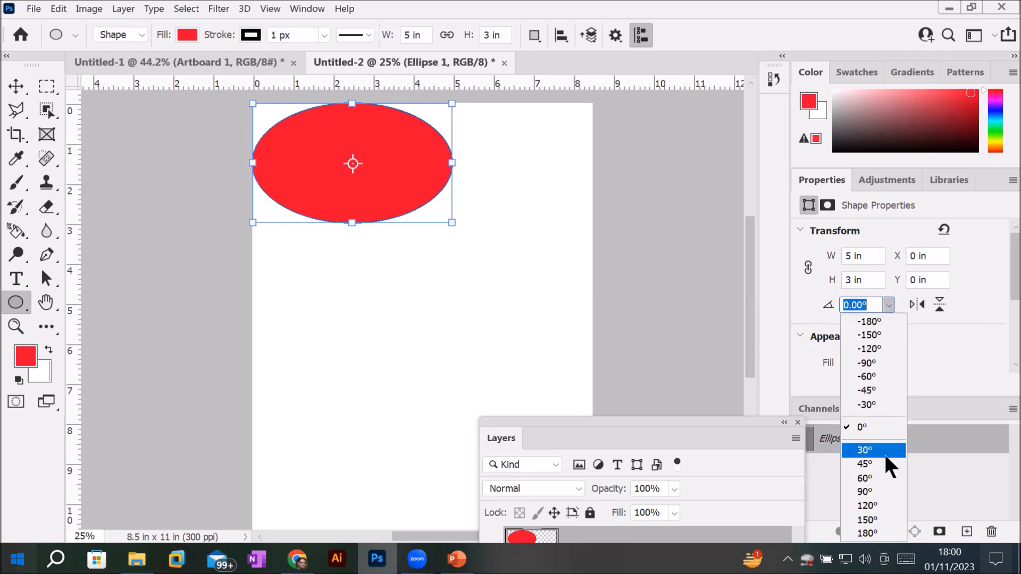
left_click(885, 455)
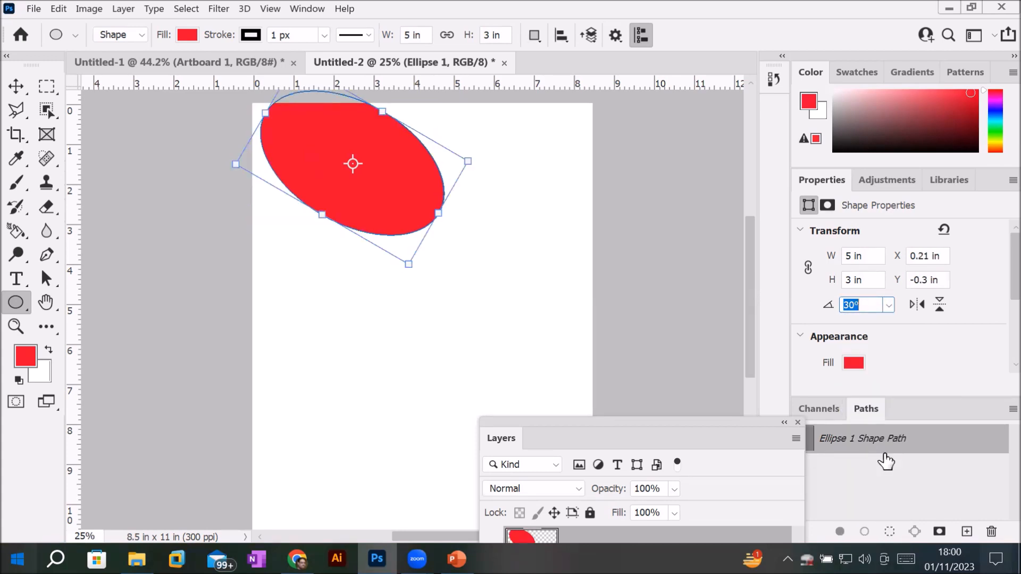
left_click(884, 305)
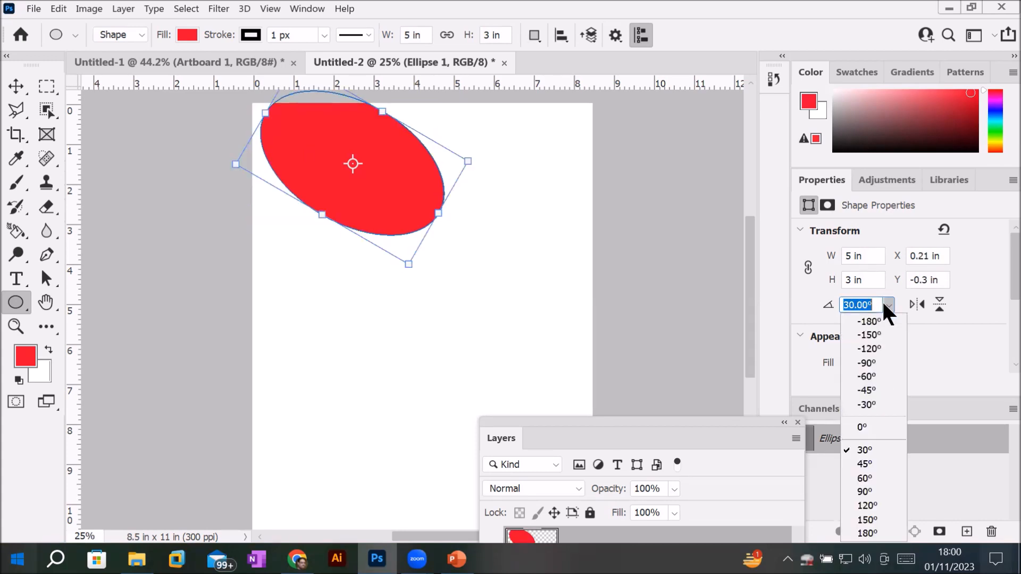
left_click(893, 490)
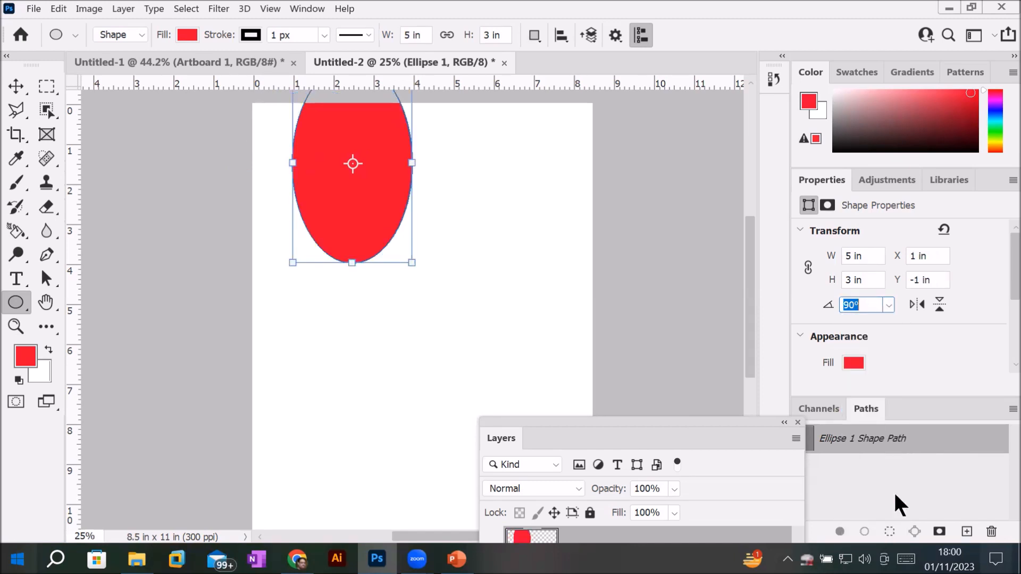
Step: Move the rotated ellipse down the page by setting its vertical position to 5 in
left_click(925, 281)
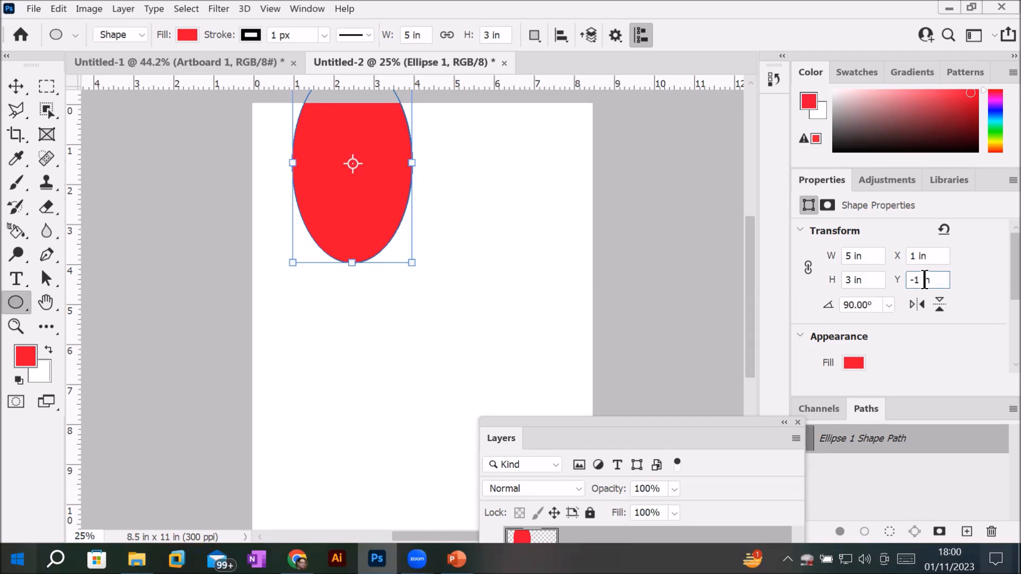
key("Down")
key("Down")
key("Down")
key("Down")
key("Down")
key("Down")
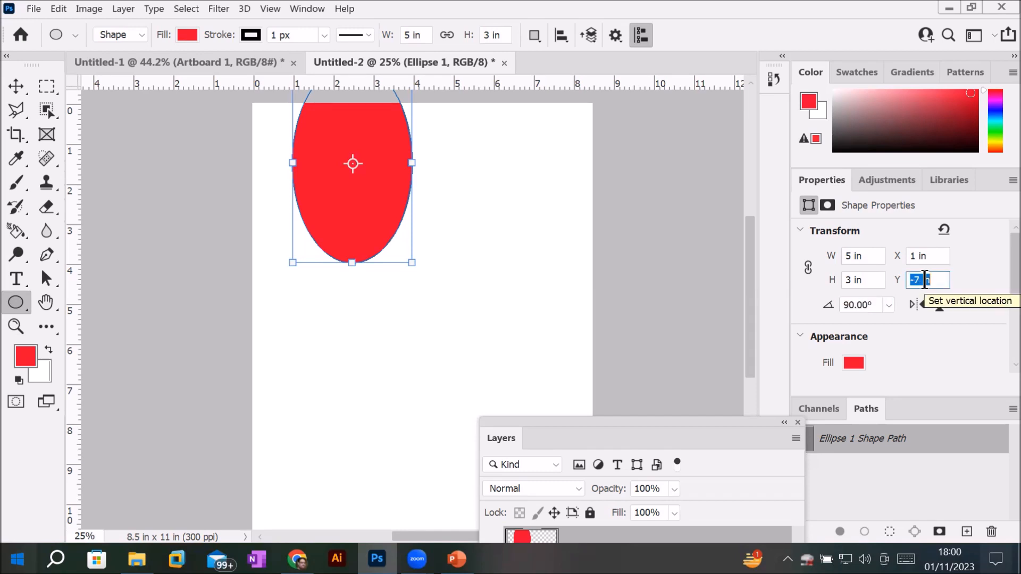
key("Up")
key("Up")
key("Up")
key("Up")
key("Up")
key("Up")
key("Up")
key("Up")
key("Up")
key("Up")
key("Return")
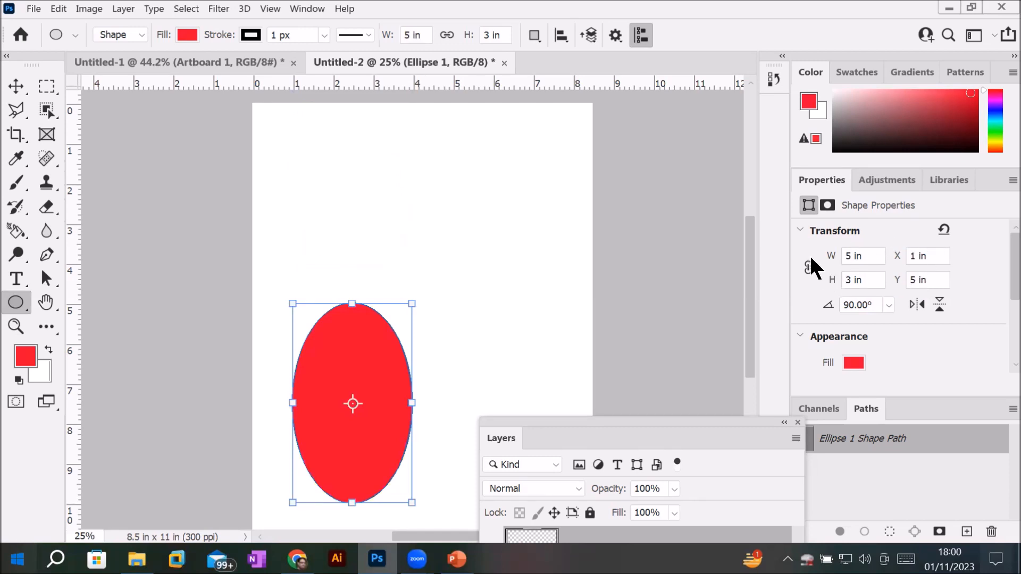
Step: Collapse and re-expand the Transform section of the shape properties several times
left_click(802, 231)
left_click(802, 232)
left_click(801, 233)
left_click(801, 232)
left_click(802, 232)
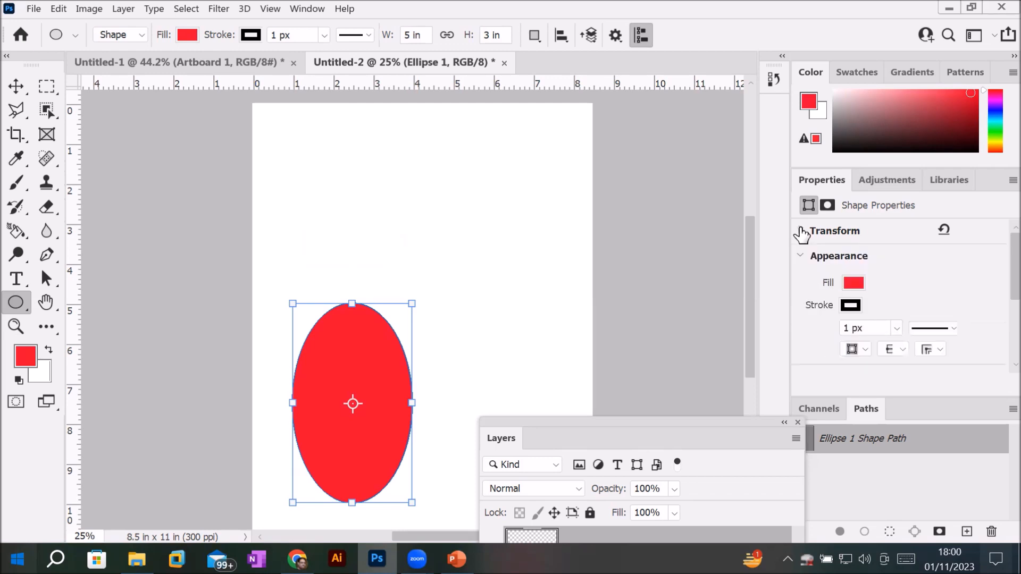
left_click(802, 233)
left_click(801, 233)
left_click(801, 233)
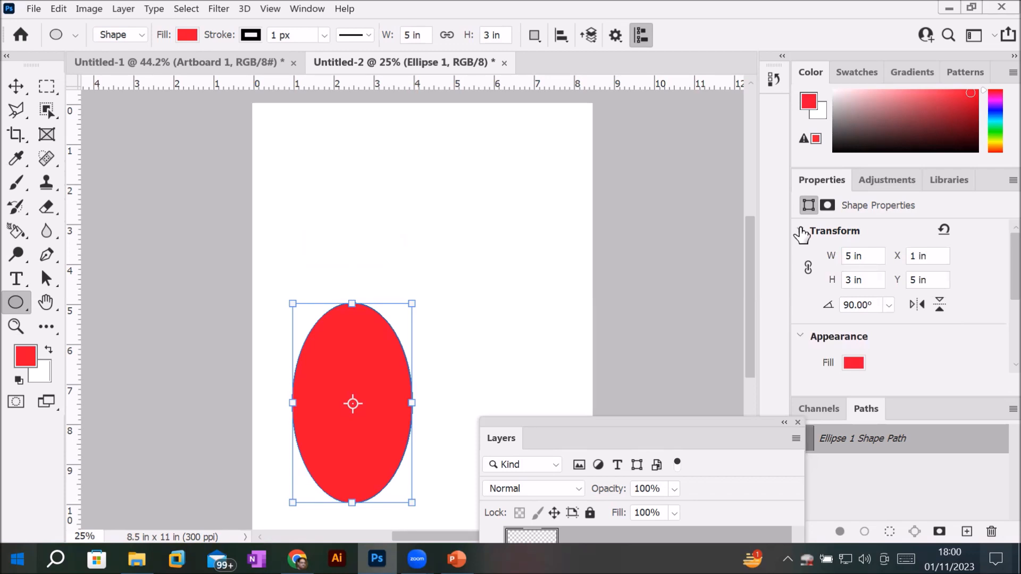
Step: Set the red ellipse's width to 6 in
left_click(870, 254)
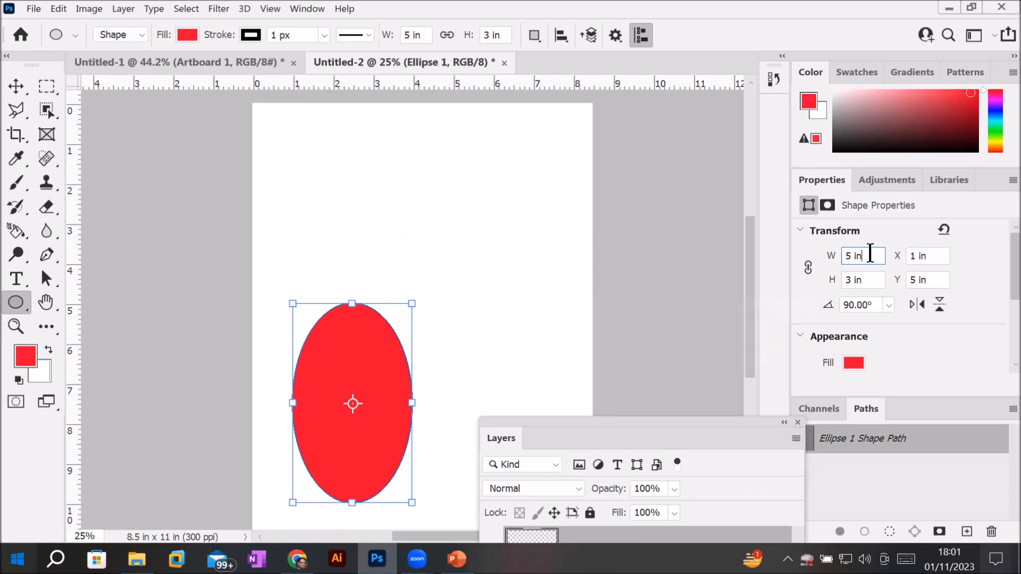
scroll(870, 253, "down", 1)
scroll(870, 254, "down", 1)
scroll(870, 253, "up", 1)
scroll(870, 253, "up", 3)
key("Return")
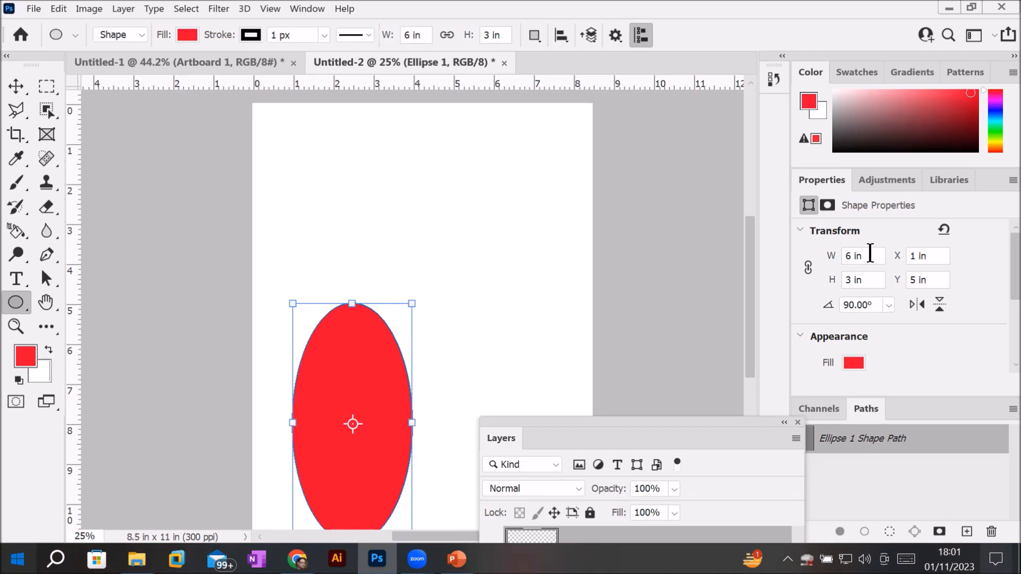
Step: Set the red ellipse's width to 2 in
left_click(870, 254)
scroll(870, 253, "down", 3)
key("Return")
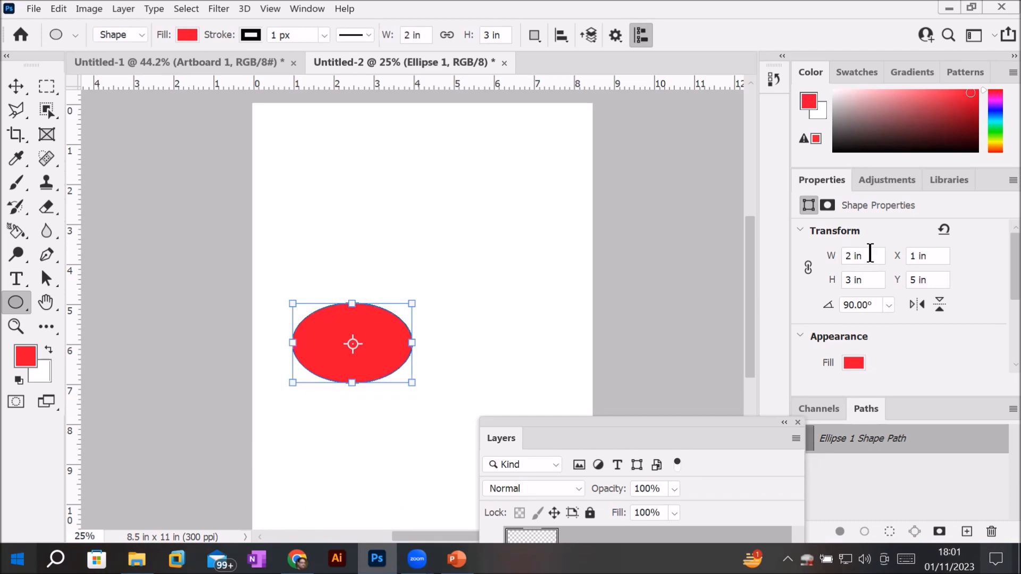
Step: Link the ellipse's width and height, and scale it to 3 in wide by 4.5 in high
left_click(808, 267)
left_click(876, 257)
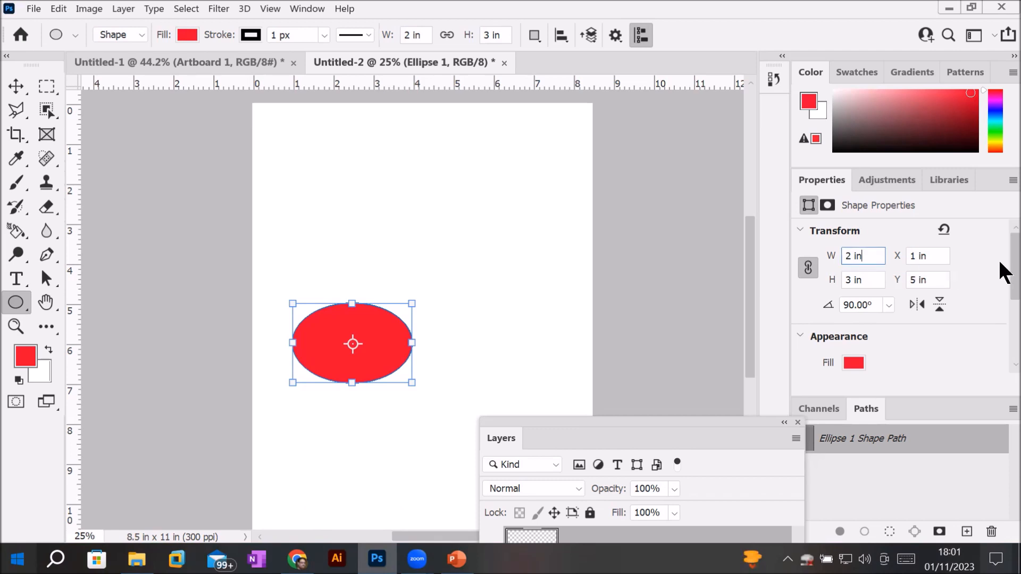
key("Up")
key("Up")
key("Up")
key("Up")
key("Down")
key("Down")
key("Down")
key("Tab")
type("4.5")
key("Return")
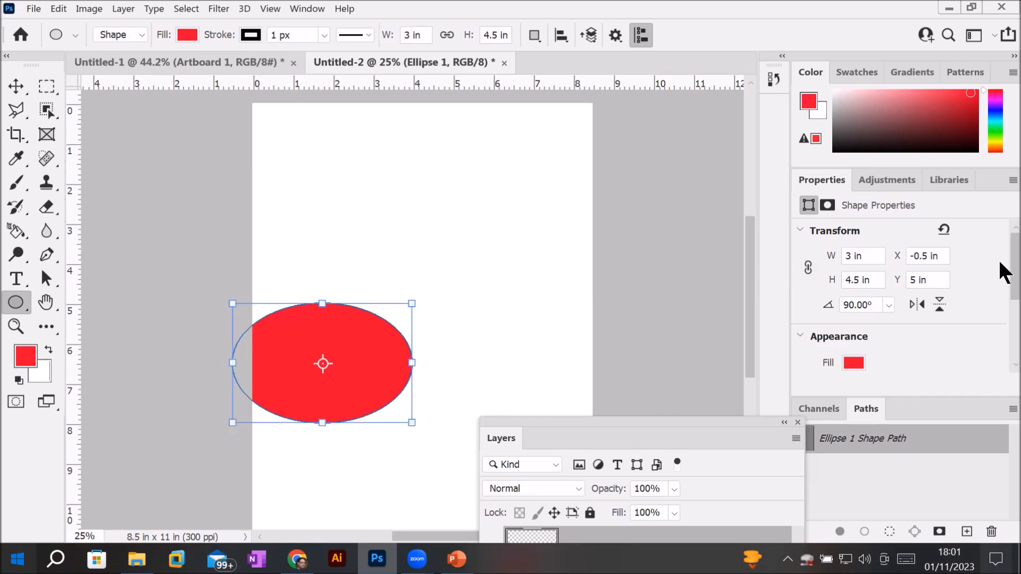
Step: Reset the ellipse's rotation angle to 0° and flip it horizontally twice
left_click(889, 306)
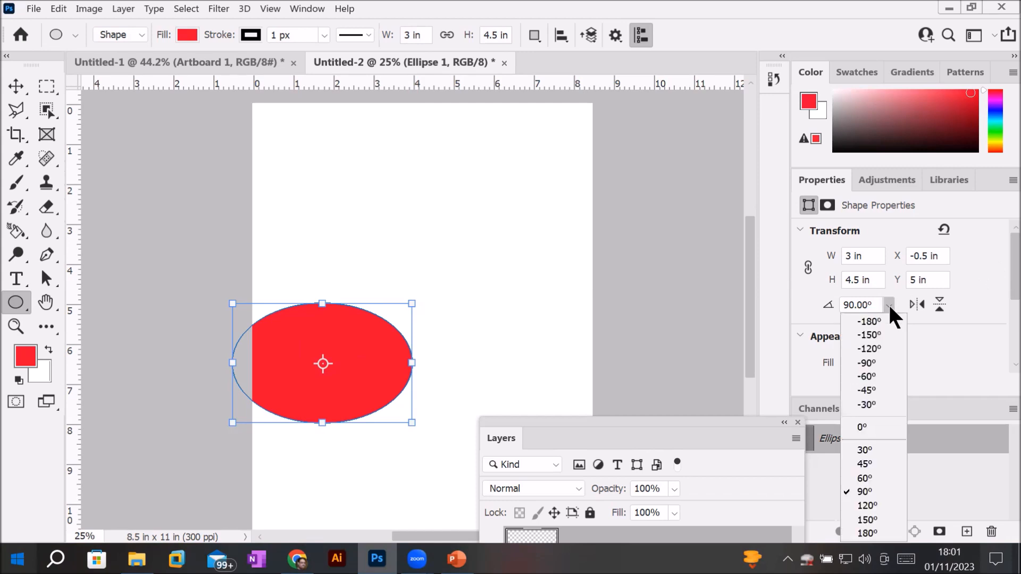
left_click(877, 426)
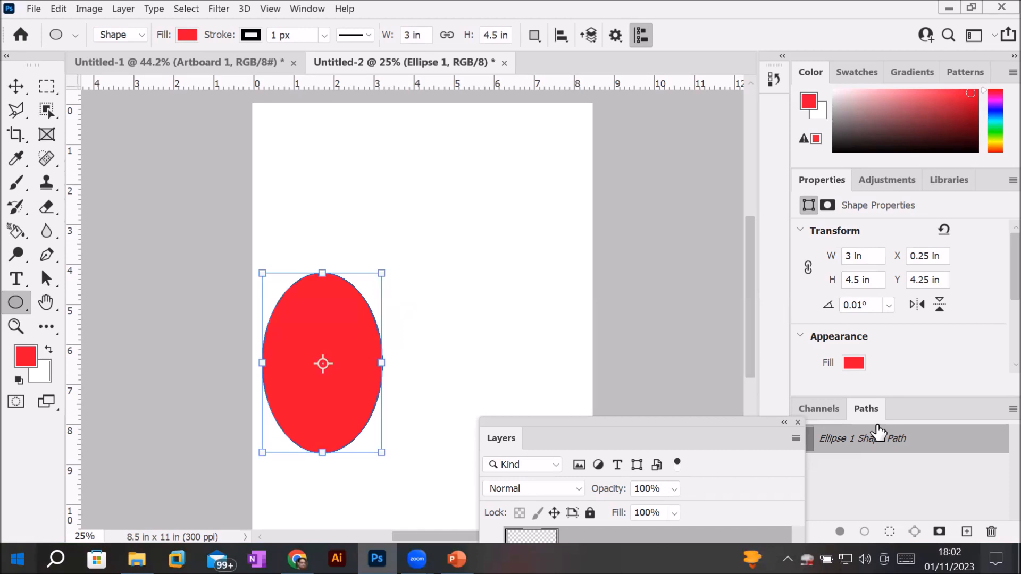
left_click(917, 307)
left_click(916, 306)
Step: Collapse the Transform section and recolor the ellipse's fill, trying green before choosing the recently used periwinkle blue
left_click(797, 233)
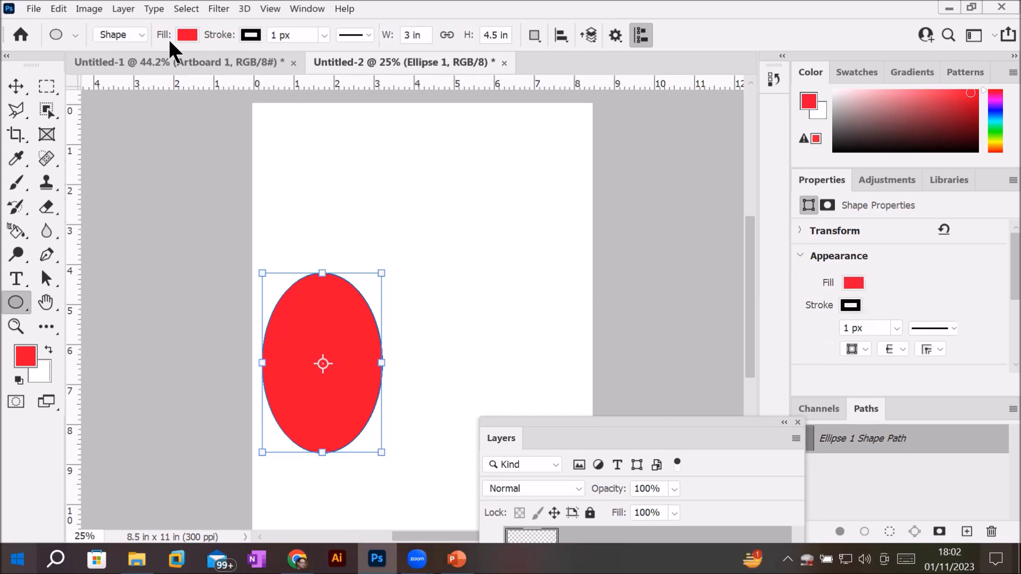
left_click(187, 35)
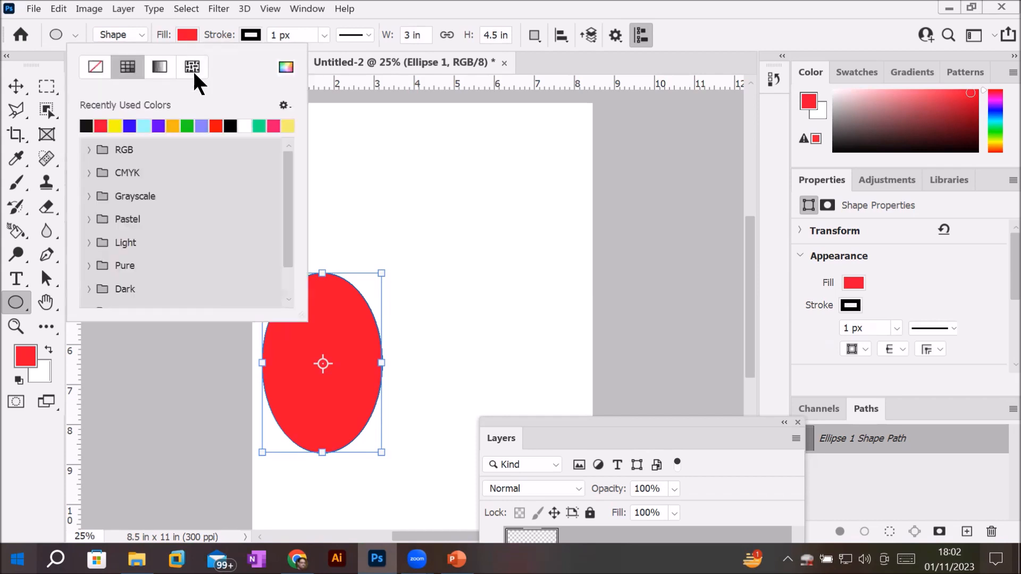
left_click(187, 126)
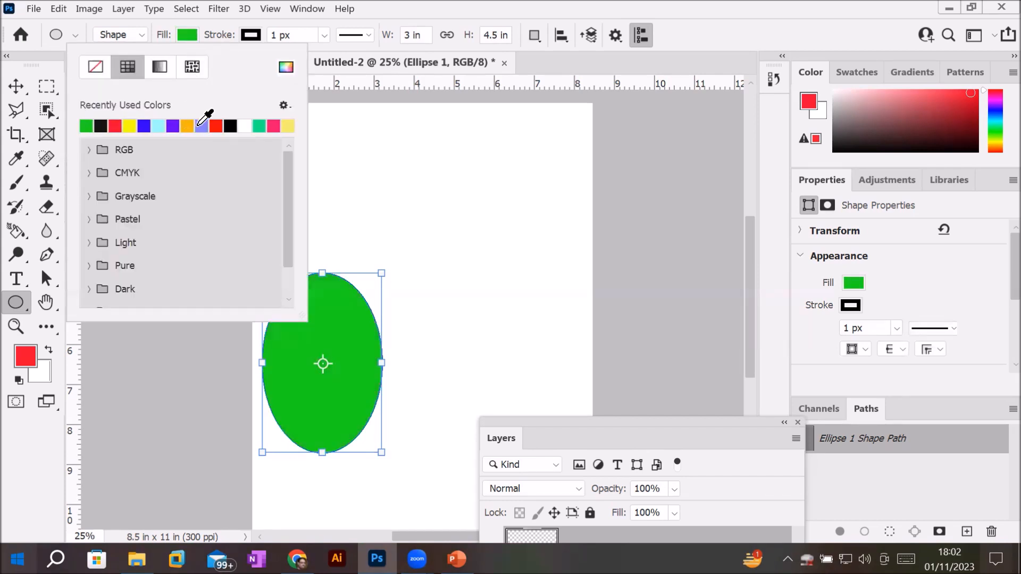
left_click(202, 123)
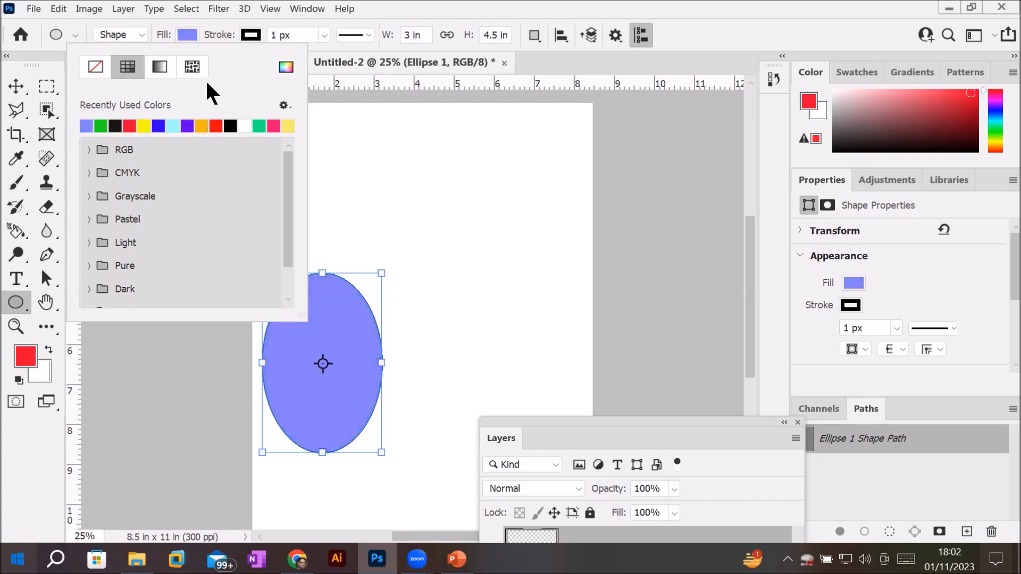
Step: Close the fill color choices and thicken the ellipse's black stroke to about 21 px
left_click(183, 33)
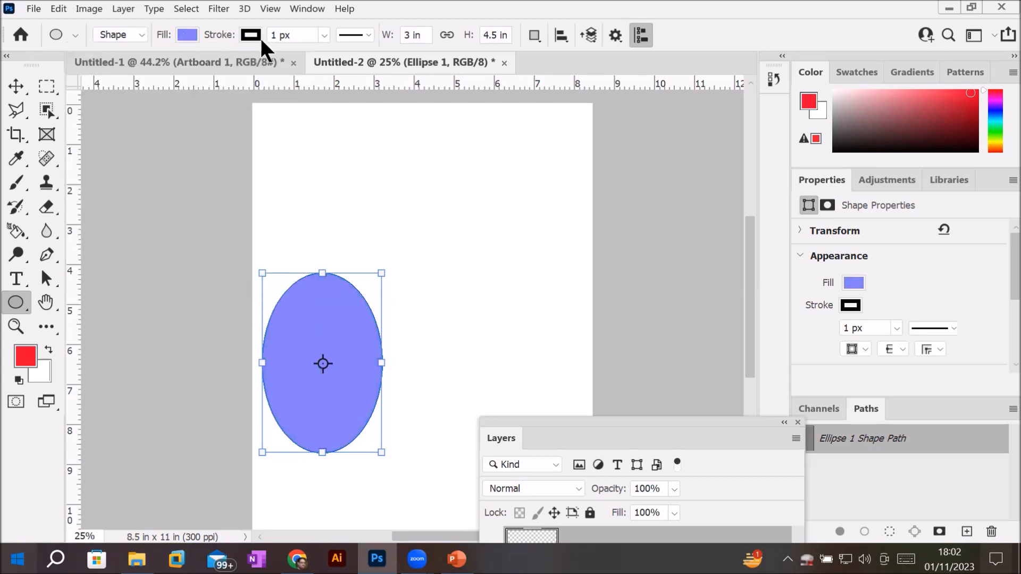
scroll(335, 241, "up", 5)
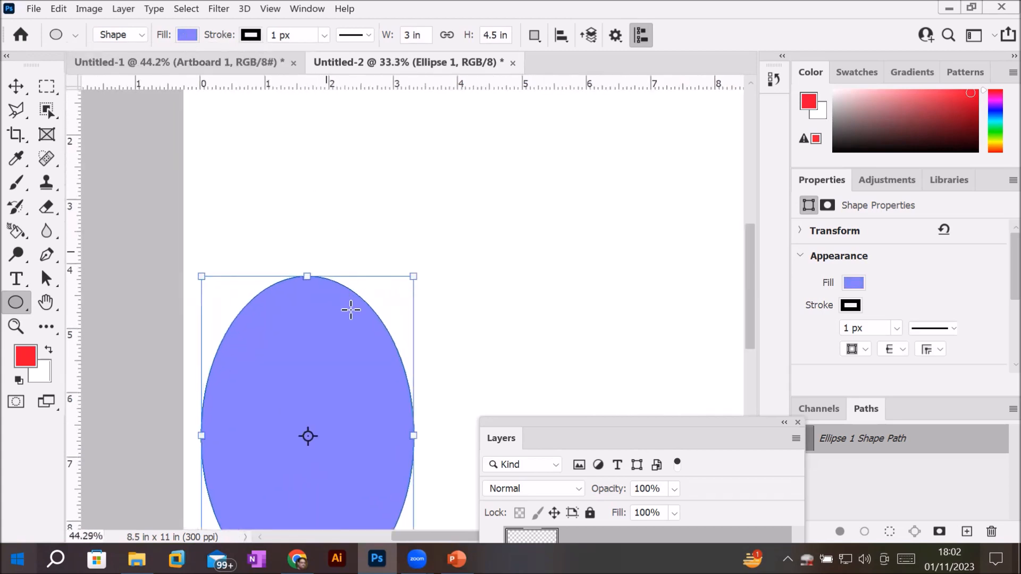
scroll(360, 283, "up", 10)
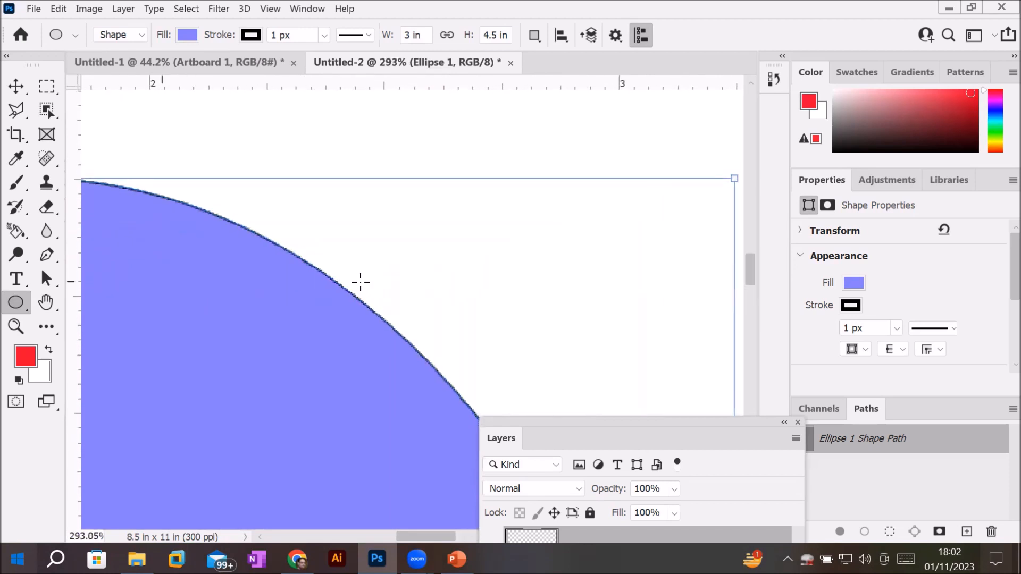
scroll(360, 283, "up", 4)
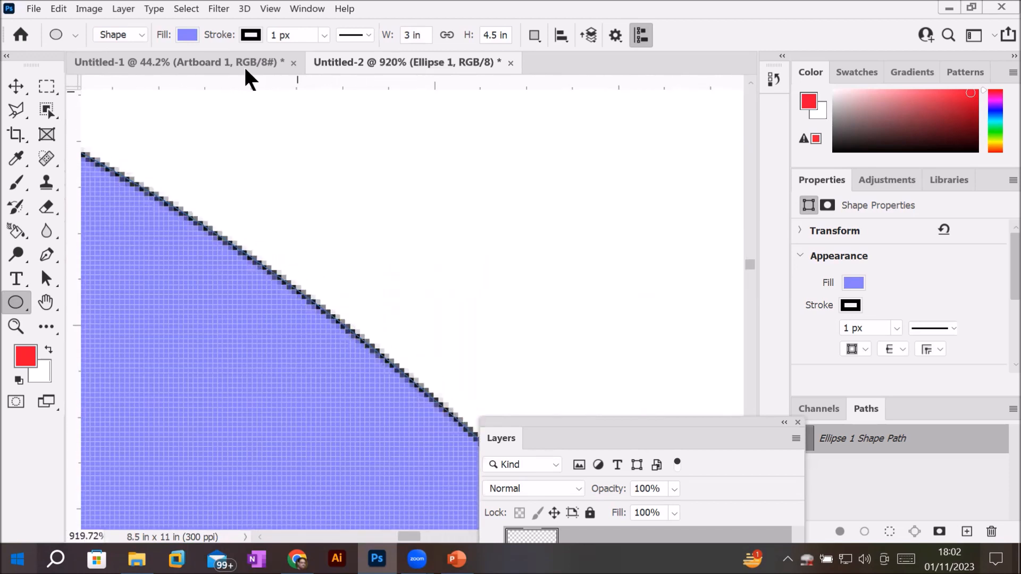
left_click(324, 35)
left_click_drag(328, 53, 334, 53)
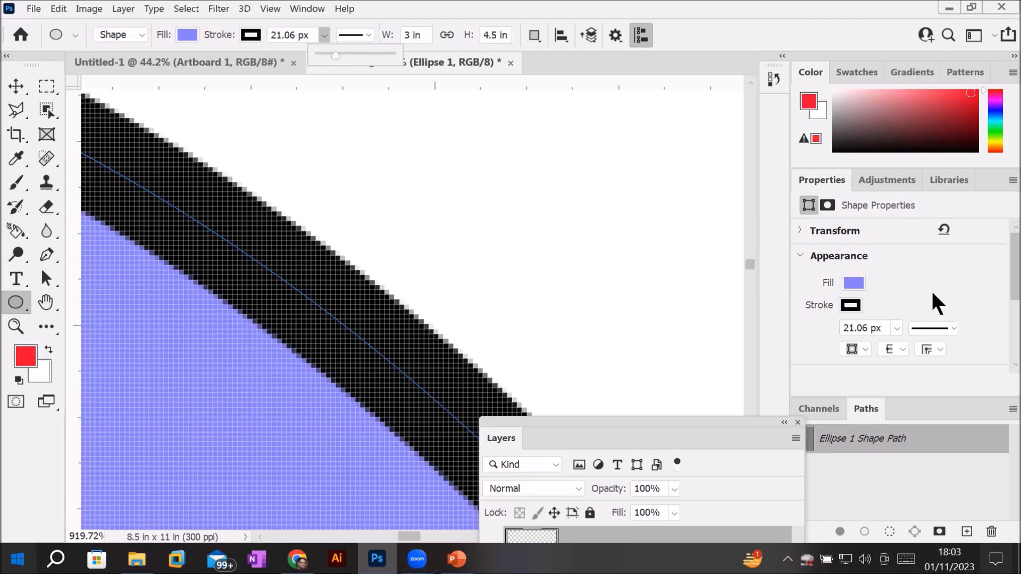
left_click(897, 328)
left_click(897, 328)
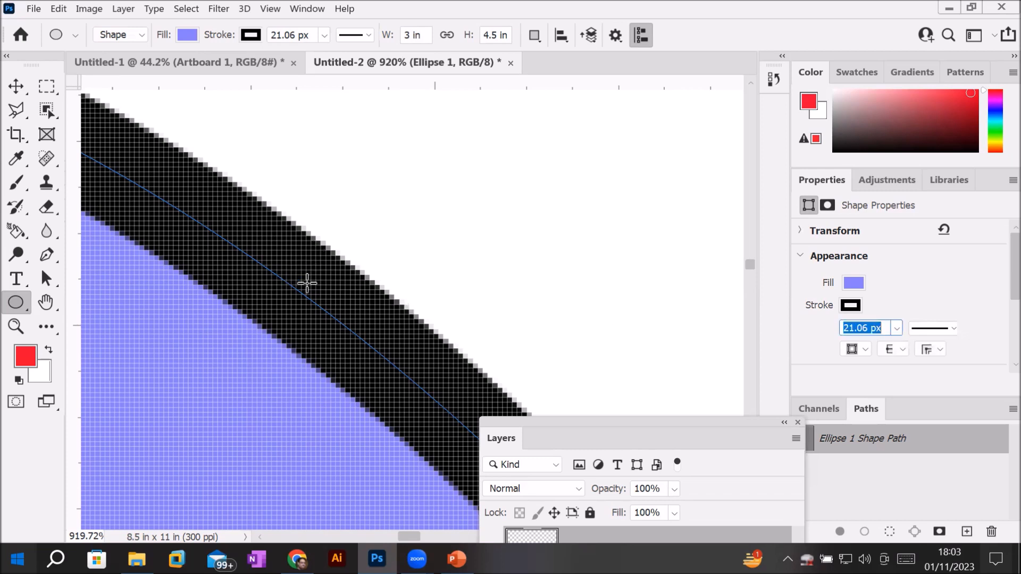
Step: Try the dashed preset on the ellipse's stroke and replace it with the dotted preset
left_click(953, 327)
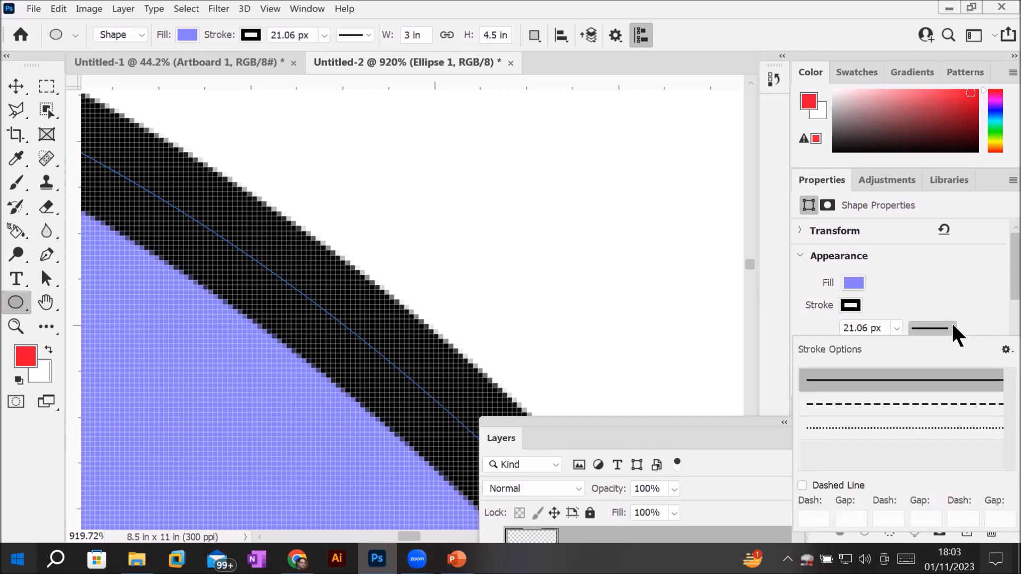
left_click(900, 406)
scroll(336, 251, "down", 10)
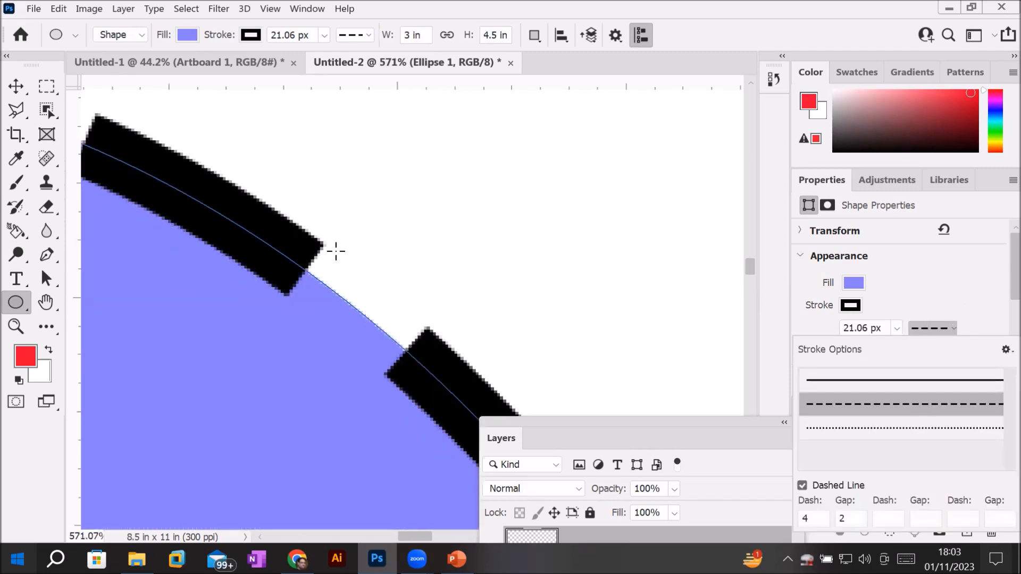
scroll(335, 251, "down", 4)
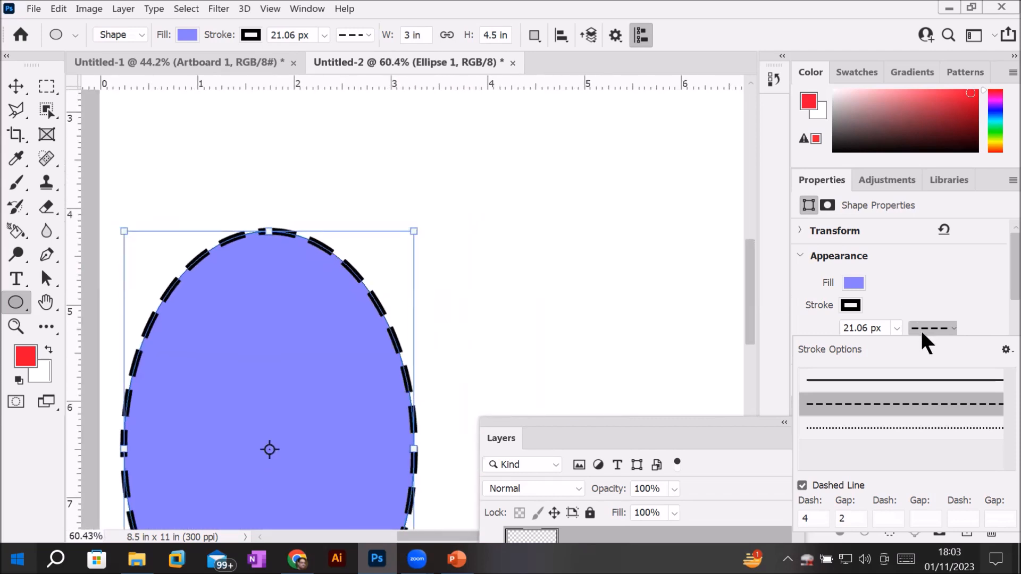
left_click(895, 440)
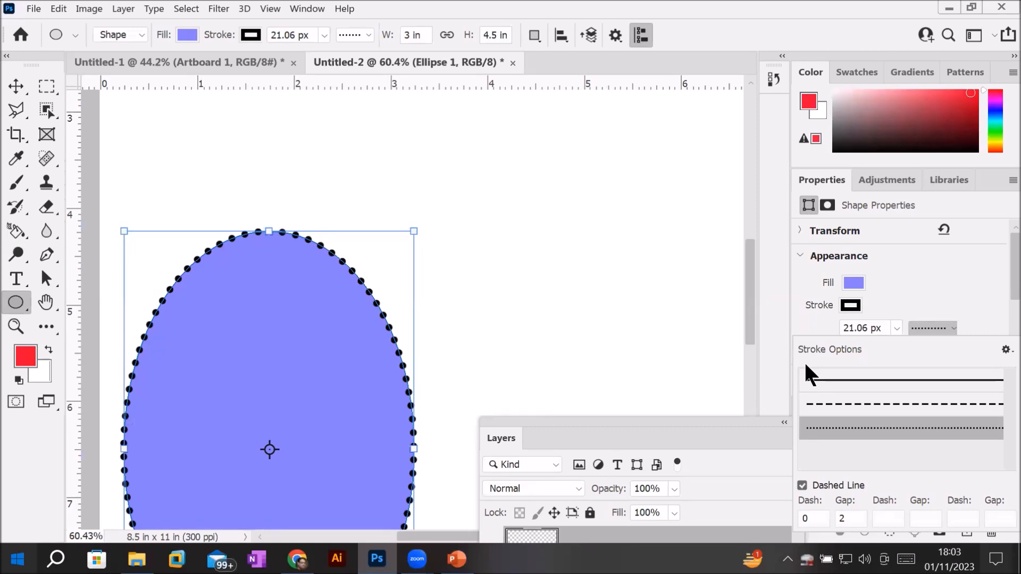
Step: Toggle the Dashed Line option of the ellipse's dotted stroke off and on repeatedly, leaving it enabled
left_click(801, 483)
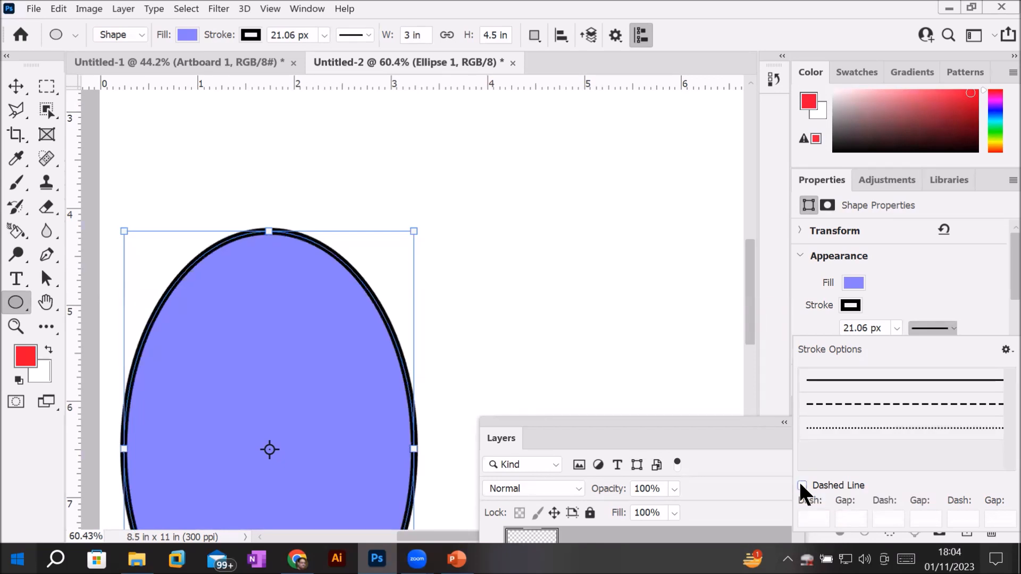
left_click(801, 483)
left_click(801, 484)
left_click(801, 485)
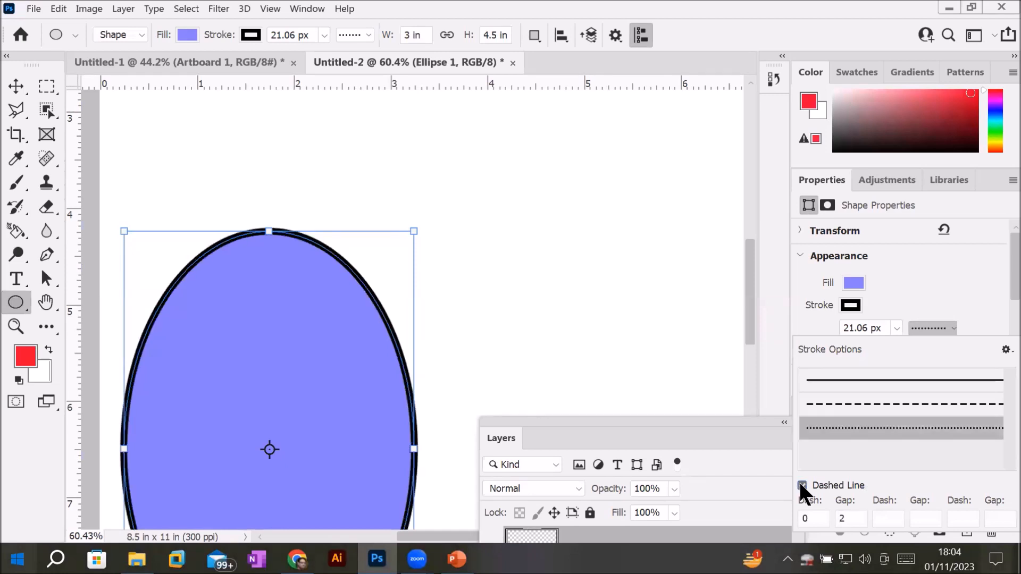
left_click(801, 484)
left_click(801, 484)
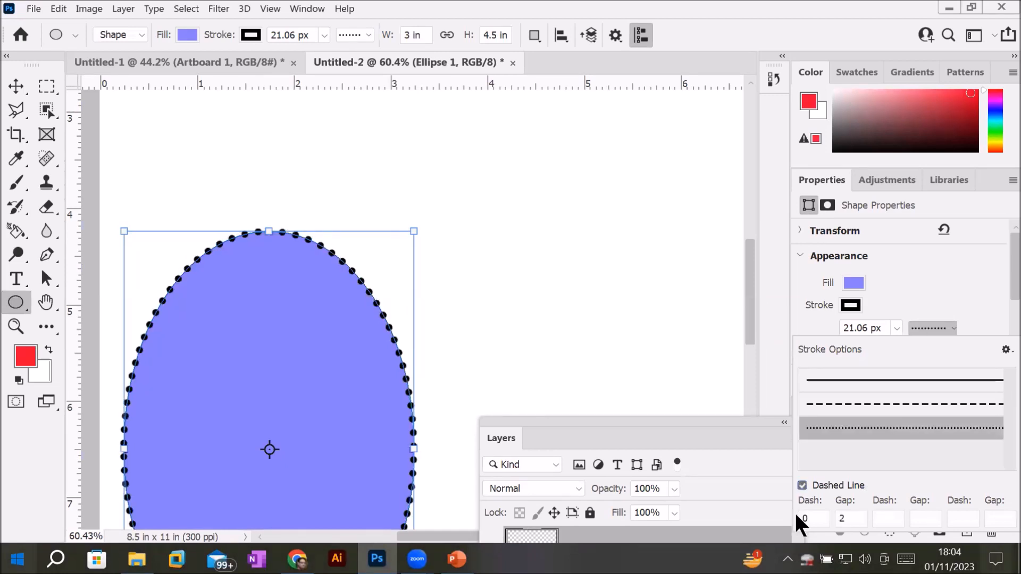
Step: Switch the ellipse's stroke to the dashed preset and set its first dash to 6 and first gap to 1
left_click(861, 517)
left_click_drag(862, 517, 834, 517)
left_click(924, 405)
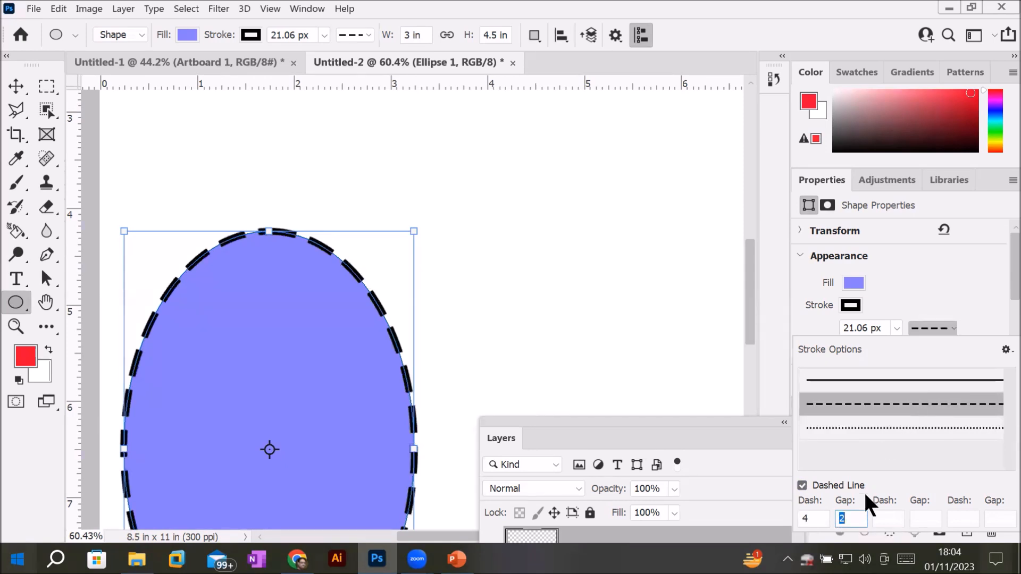
left_click(852, 518)
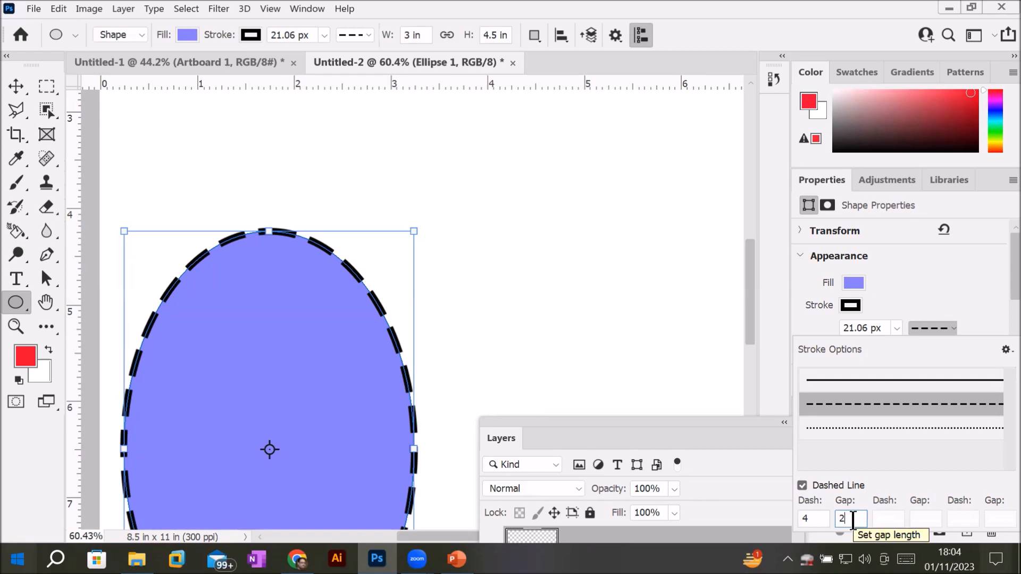
left_click(813, 518)
type("6")
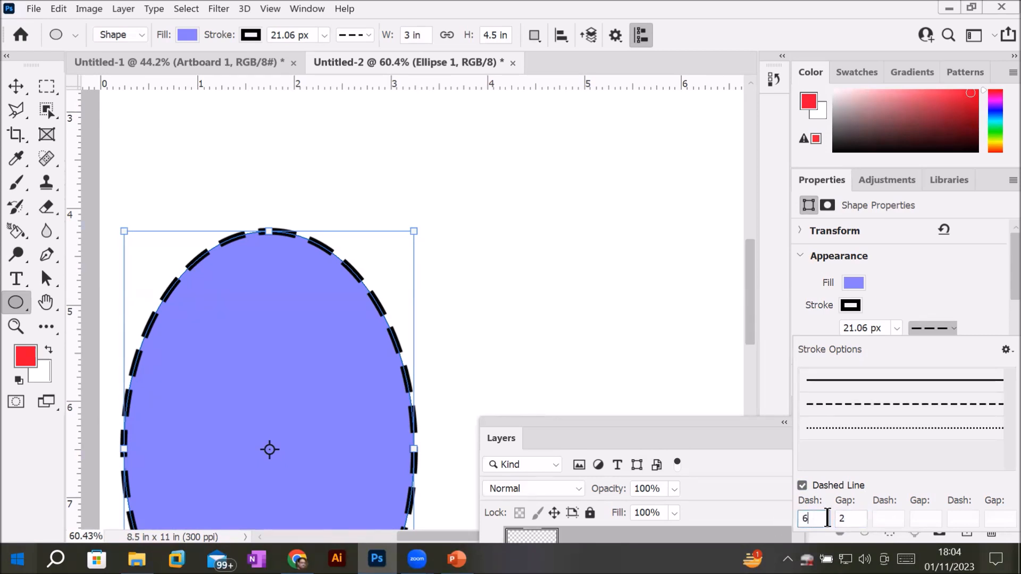
key("Tab")
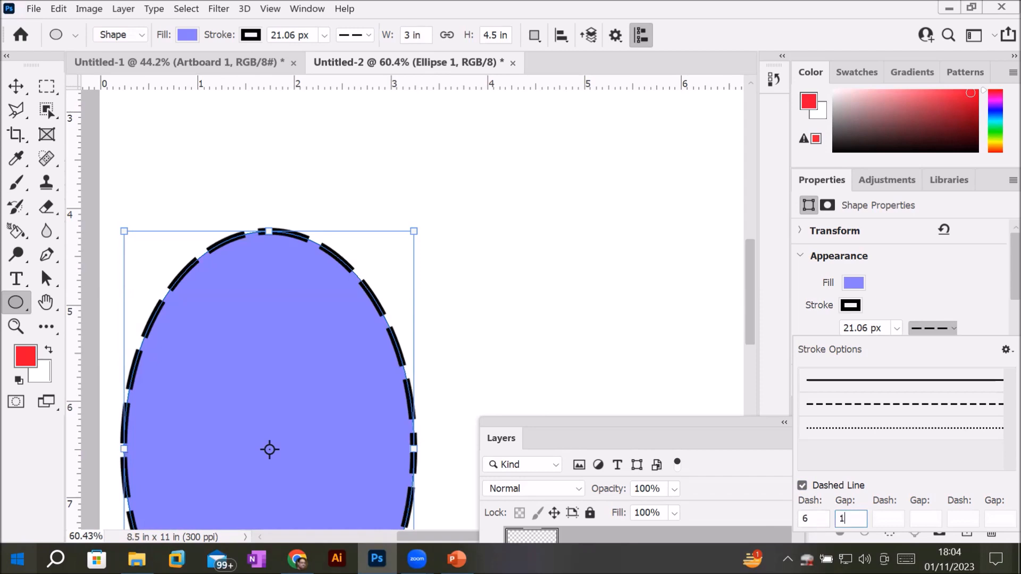
type("1")
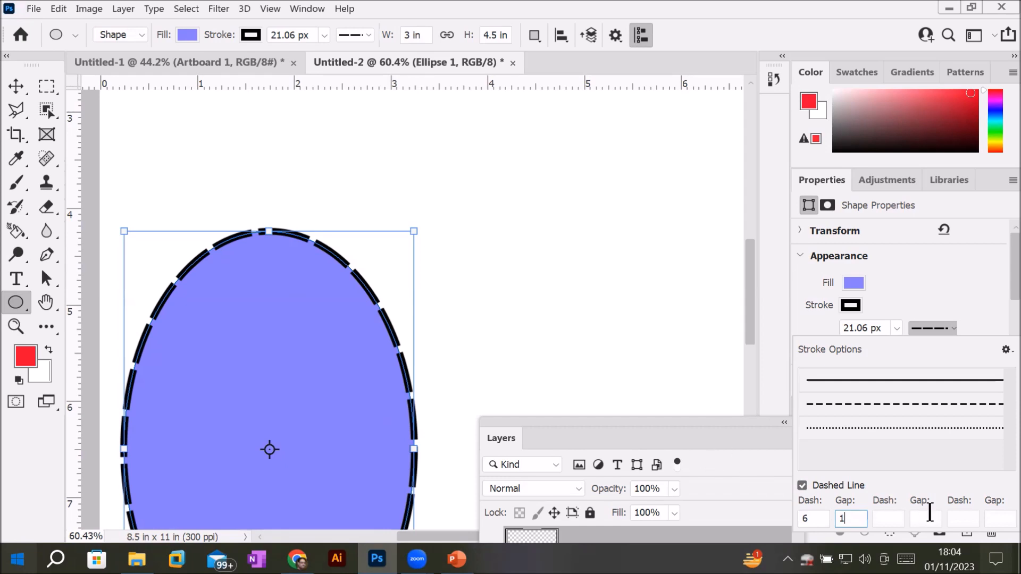
Step: Set the stroke pattern's second dash to 4 and second gap to 2
left_click(889, 520)
type("4")
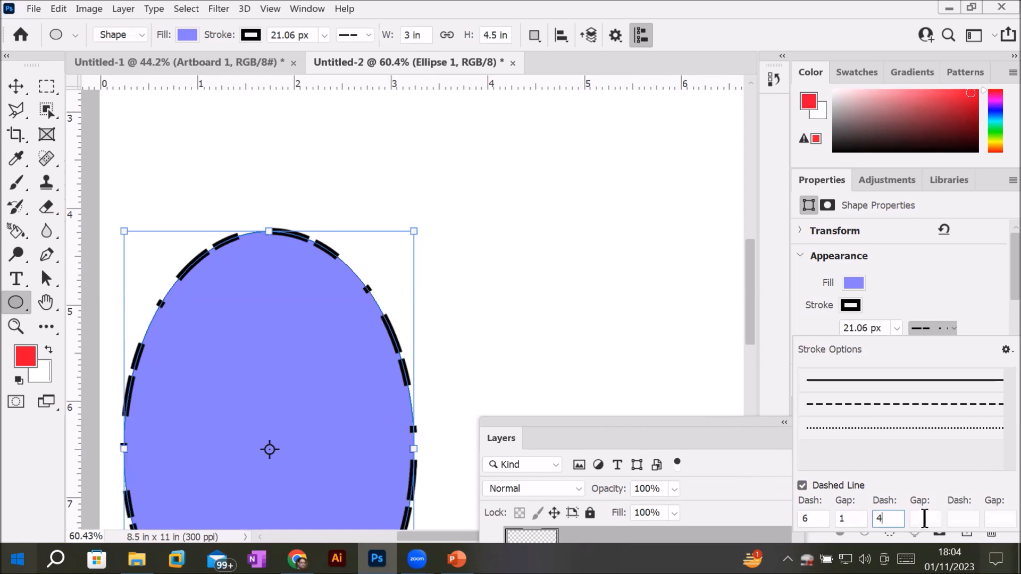
left_click(925, 519)
type("2")
left_click(967, 519)
left_click(927, 515)
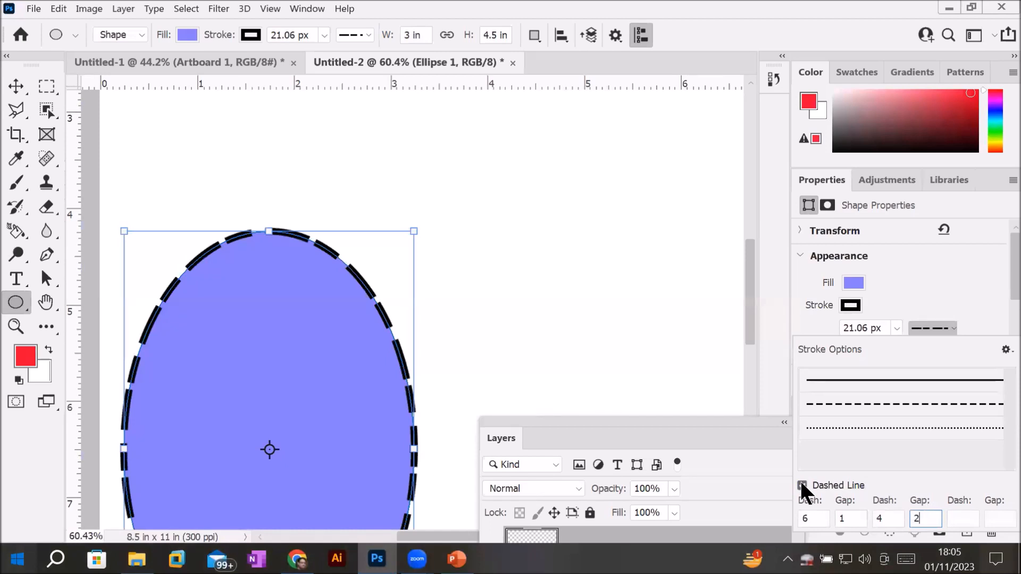
Step: Examine the detailed Stroke settings for alignment, caps, corners and dash pattern, and close them without changes
left_click(369, 34)
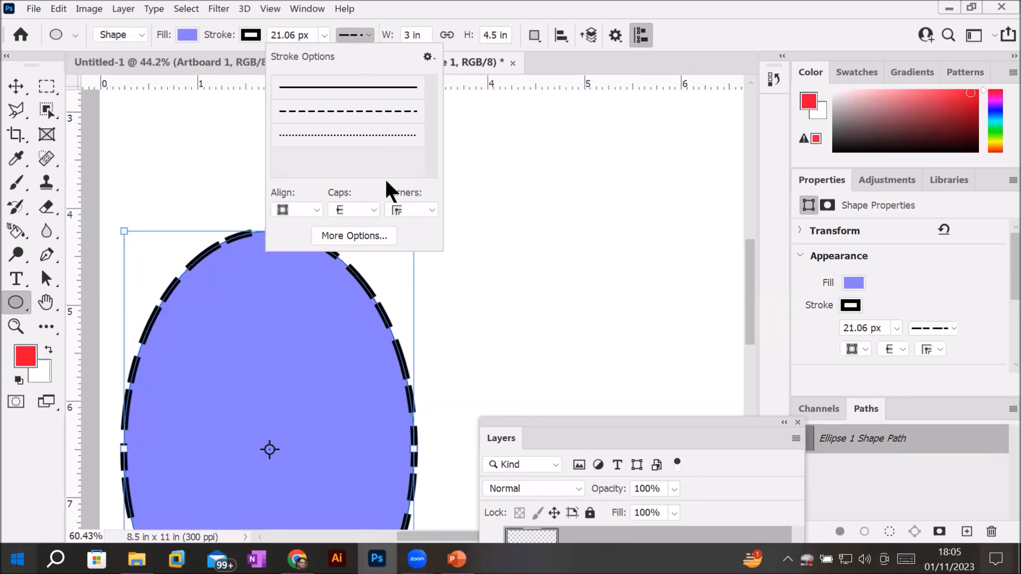
left_click(352, 234)
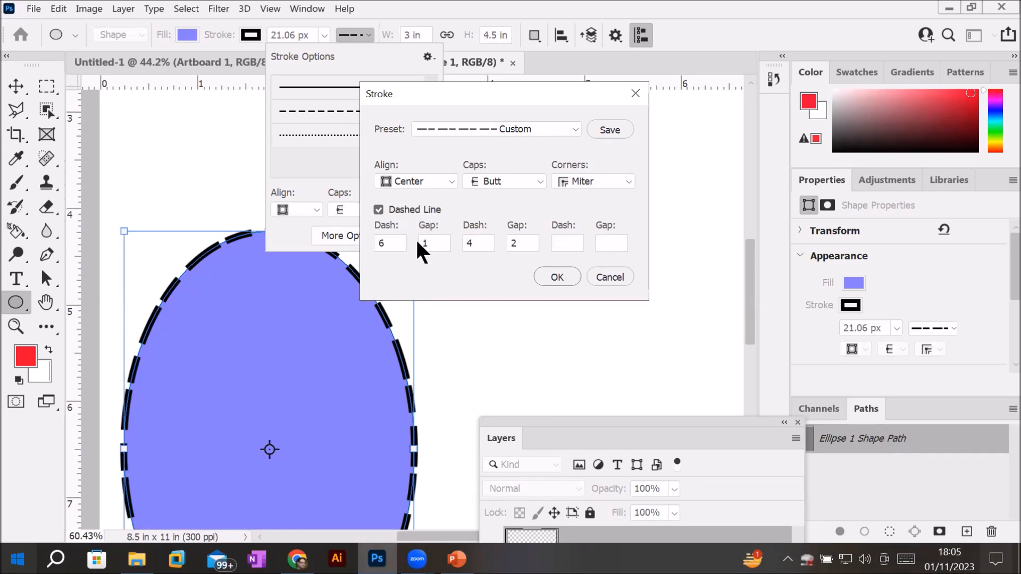
left_click(395, 243)
left_click(460, 240)
left_click(605, 277)
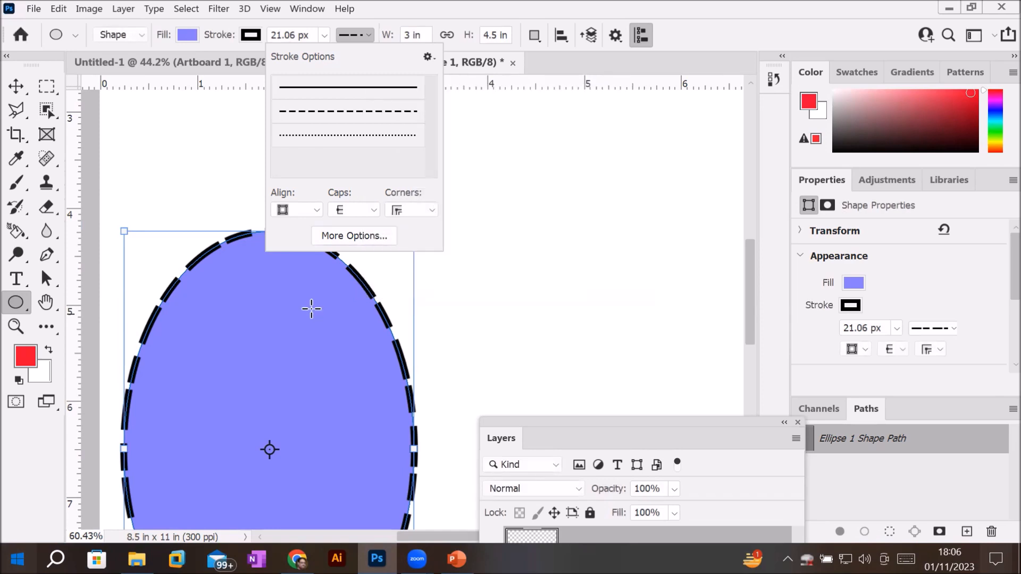
Step: Apply the solid and finally the dashed stroke preset, and stretch the ellipse to about 5.07 in wide
scroll(281, 309, "down", 4)
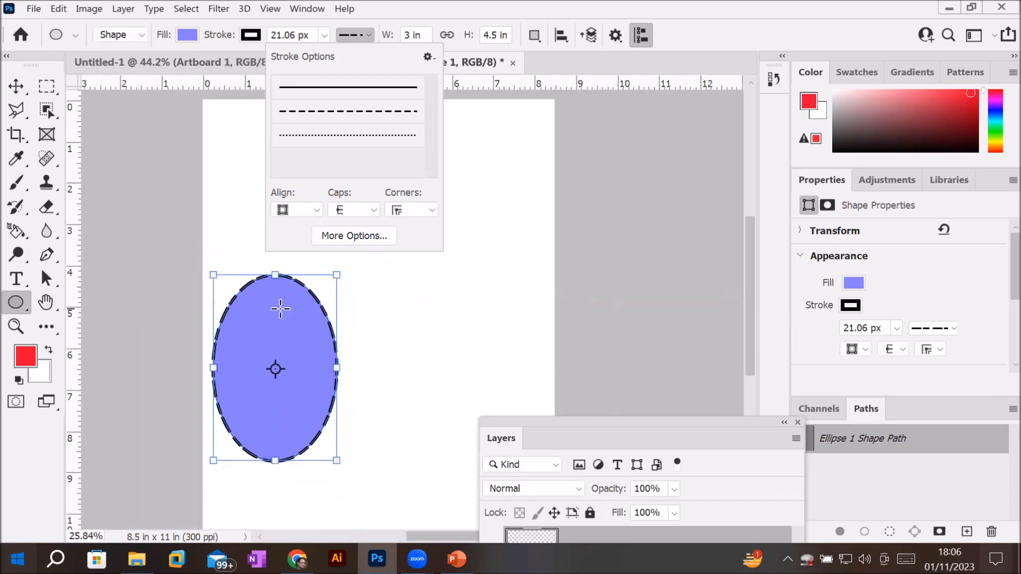
left_click(364, 95)
left_click(357, 121)
left_click_drag(334, 371, 422, 370)
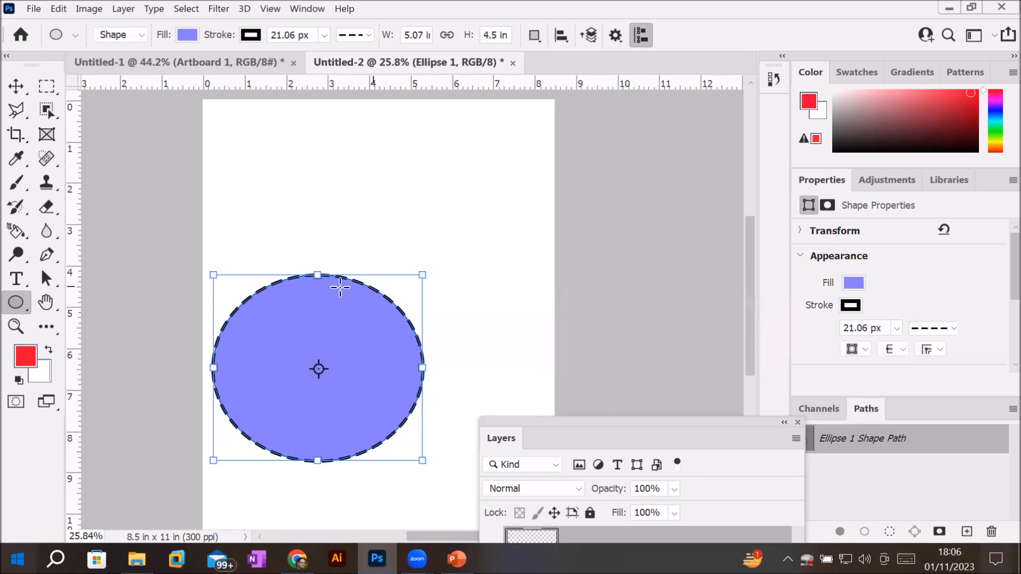
Step: Set the stroke width of the dashed ellipse to 10 px
scroll(318, 280, "up", 3)
scroll(318, 279, "up", 10)
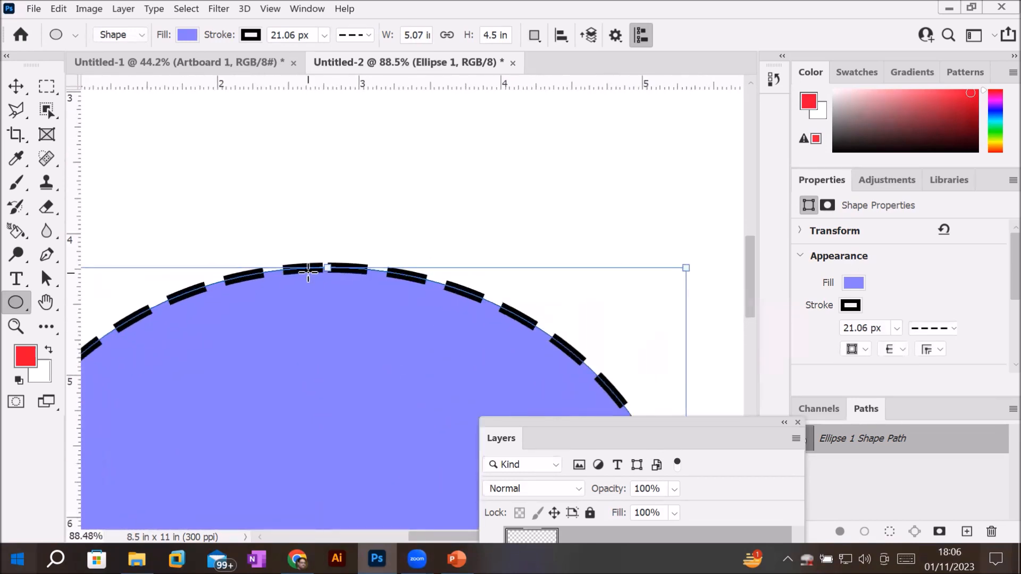
scroll(308, 273, "up", 2)
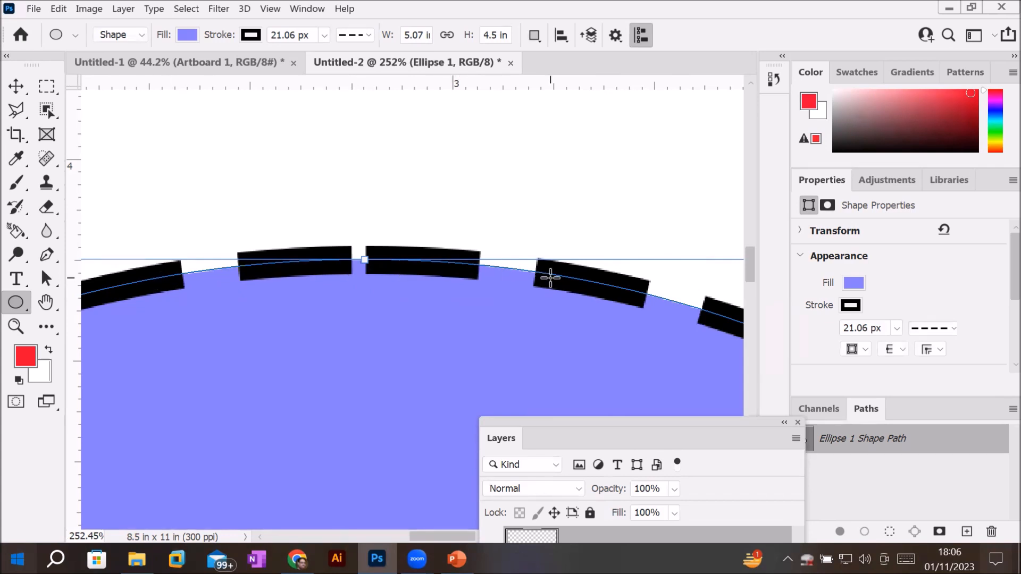
left_click(301, 35)
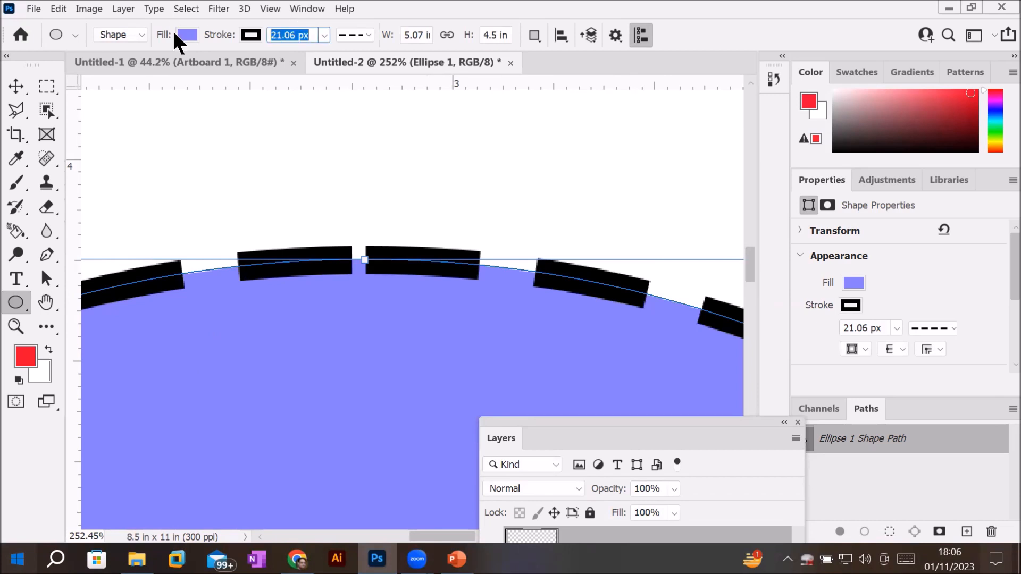
type("10")
key("Return")
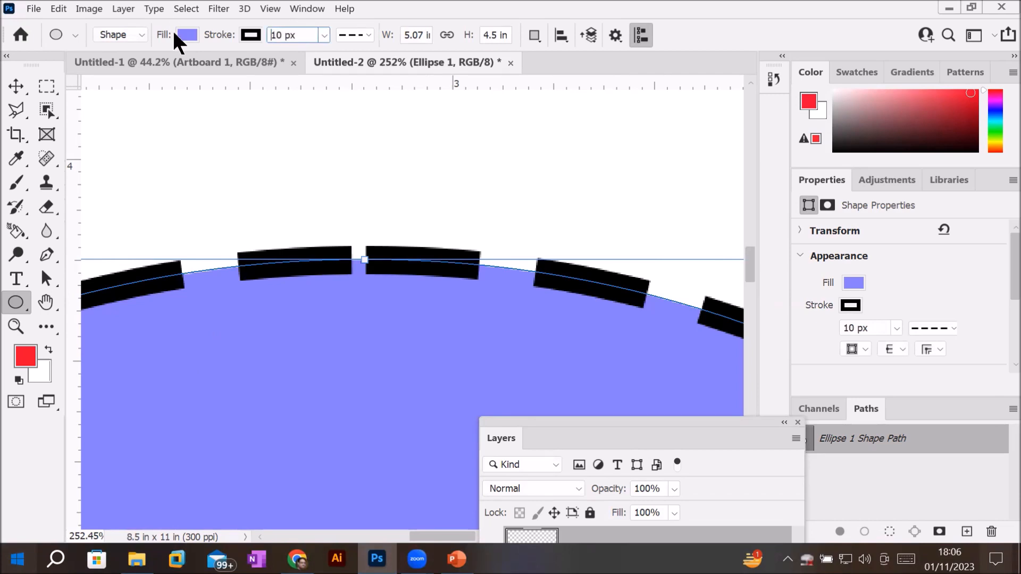
Step: Try aligning the dashed stroke outside the ellipse's path, and finally align it inside the path
scroll(407, 264, "up", 5)
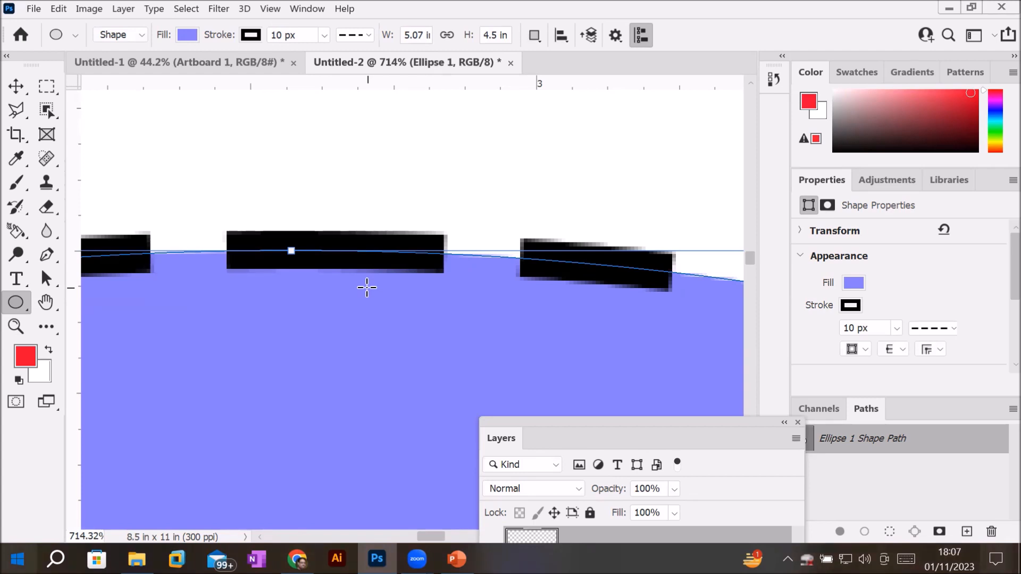
left_click(366, 37)
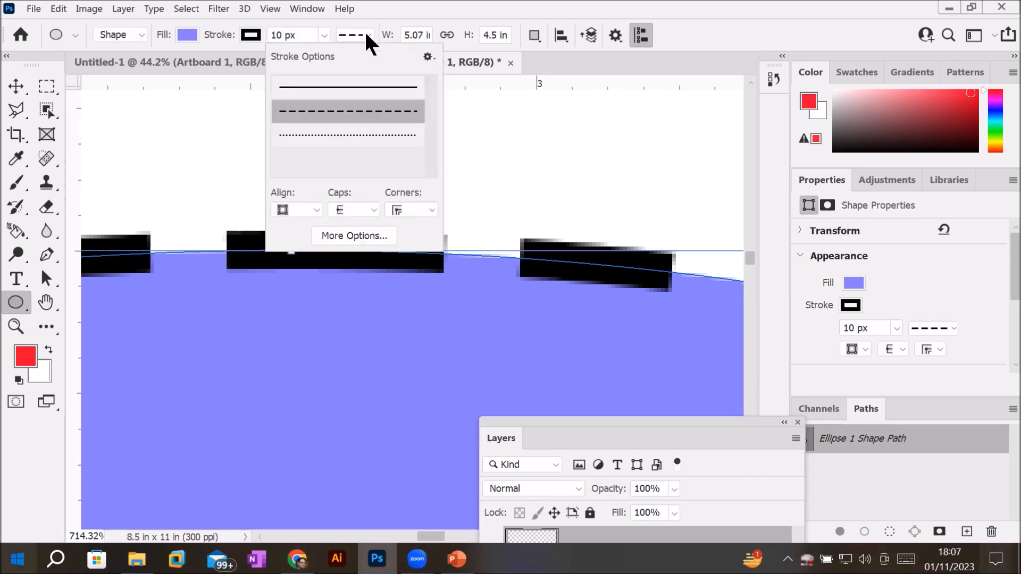
left_click(317, 208)
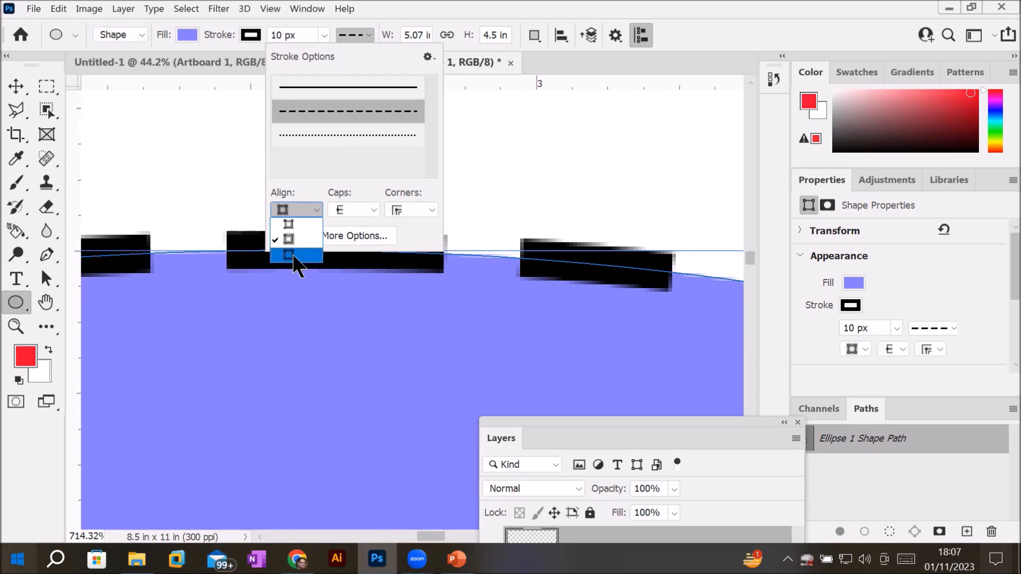
left_click(288, 256)
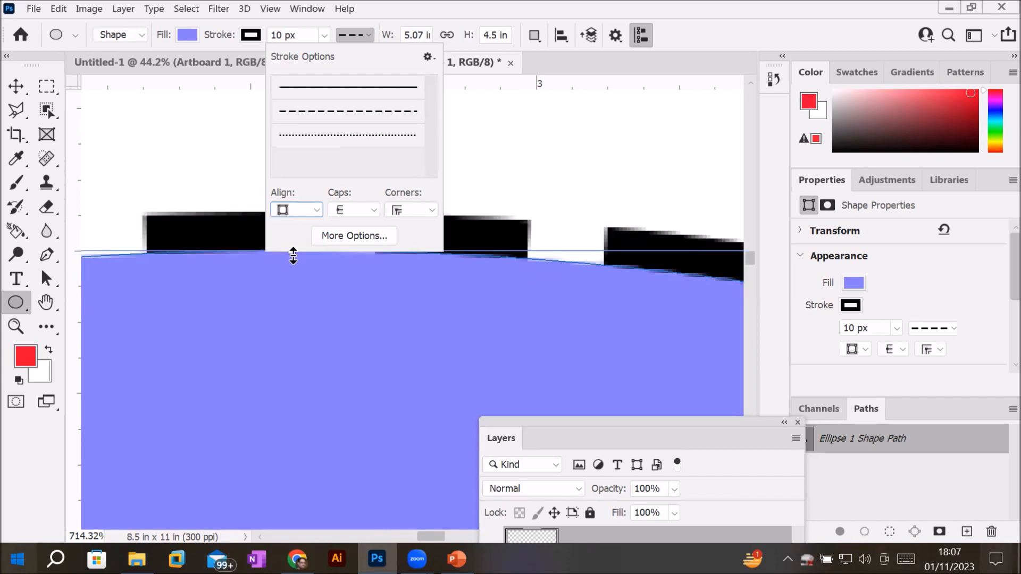
left_click(317, 207)
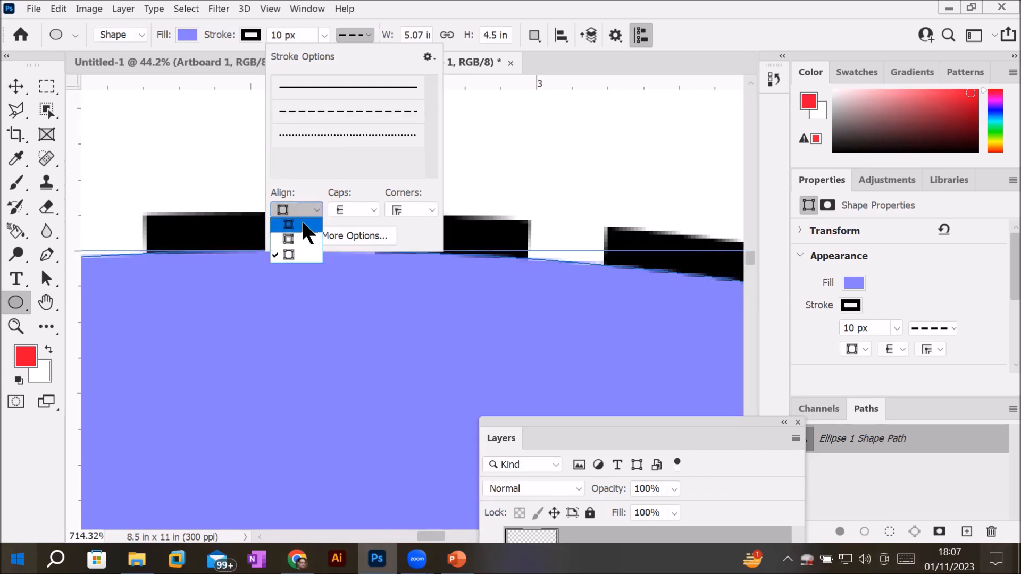
left_click(303, 223)
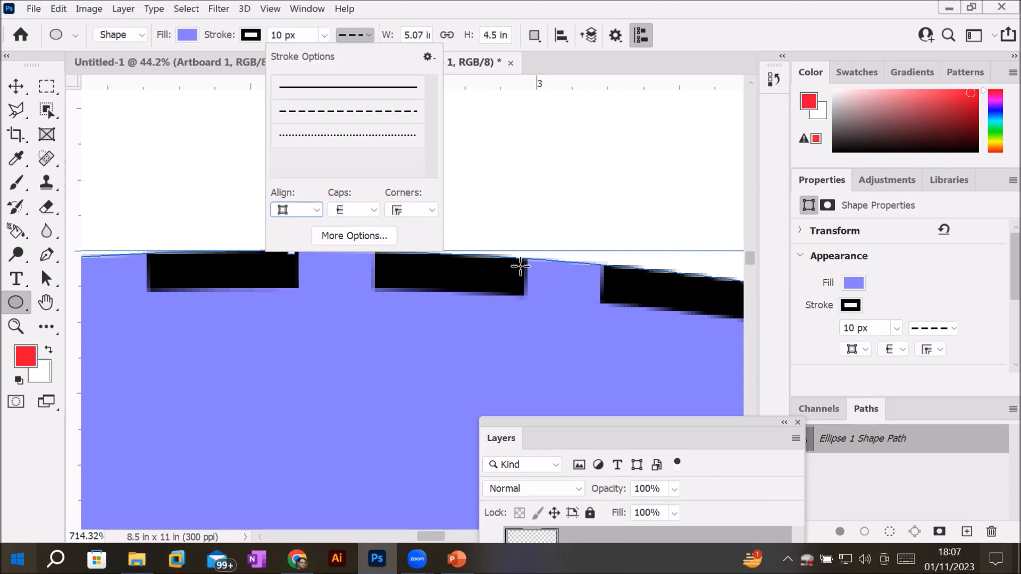
Step: Try centring the dashed stroke on the ellipse's path, and return it to inside alignment
left_click(318, 210)
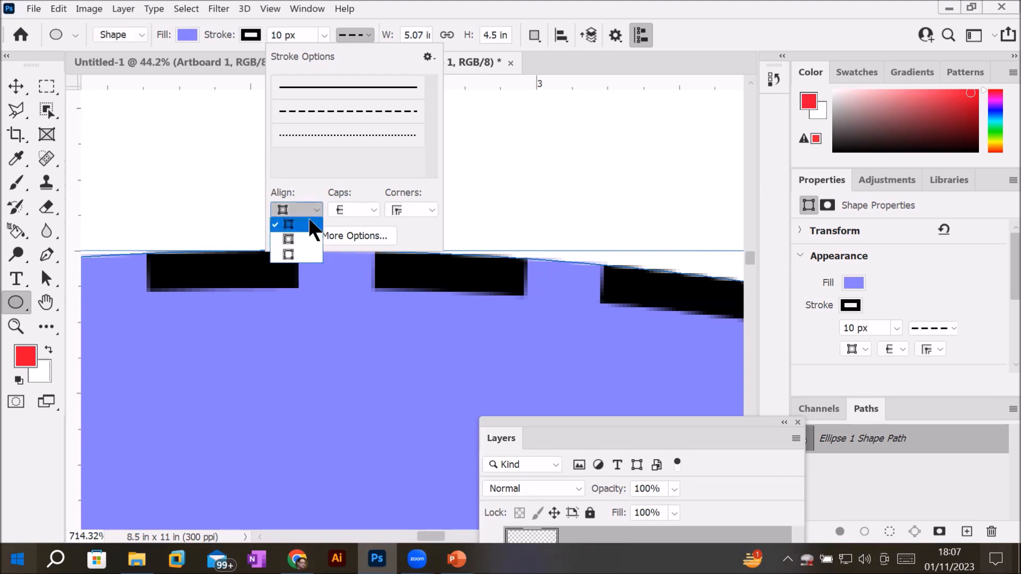
left_click(296, 239)
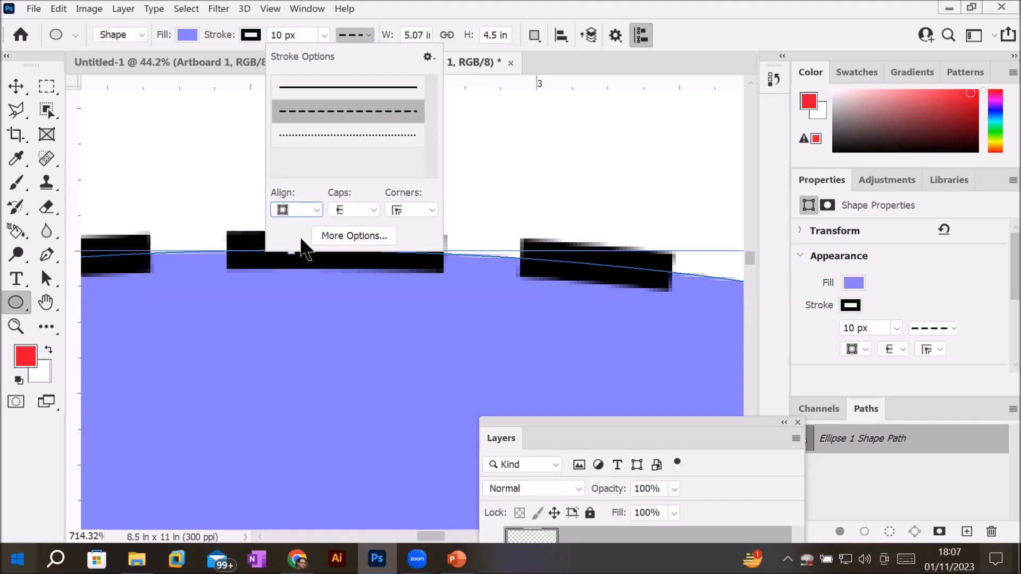
left_click(313, 210)
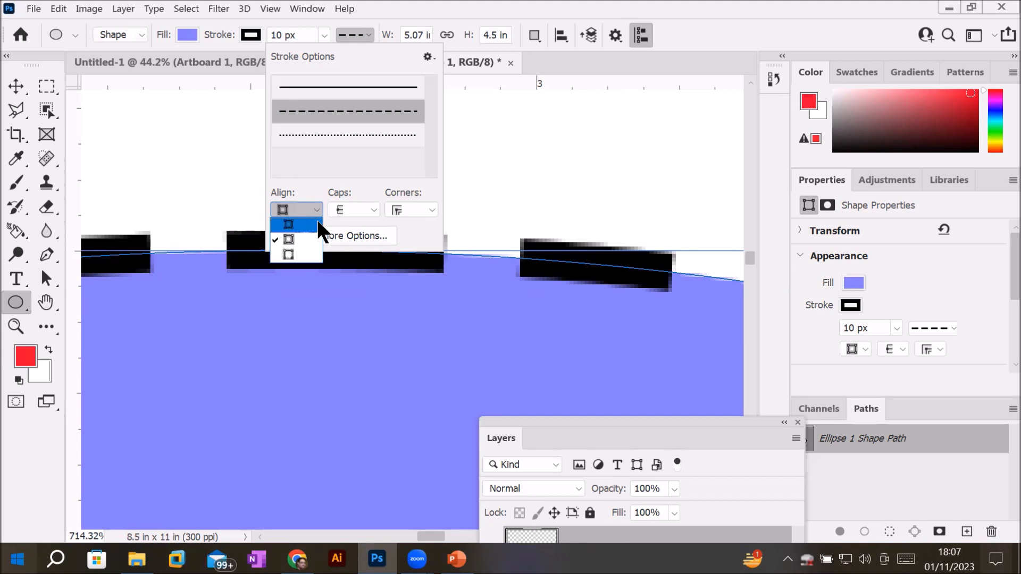
left_click(319, 223)
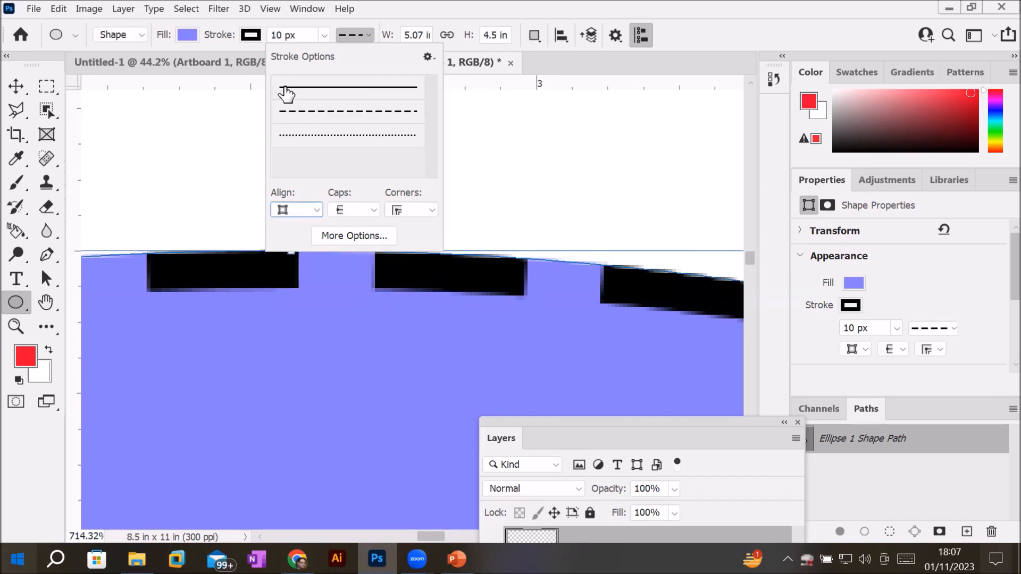
Step: Increase the stroke width of the dashed ellipse to about 152.05 px
left_click(325, 35)
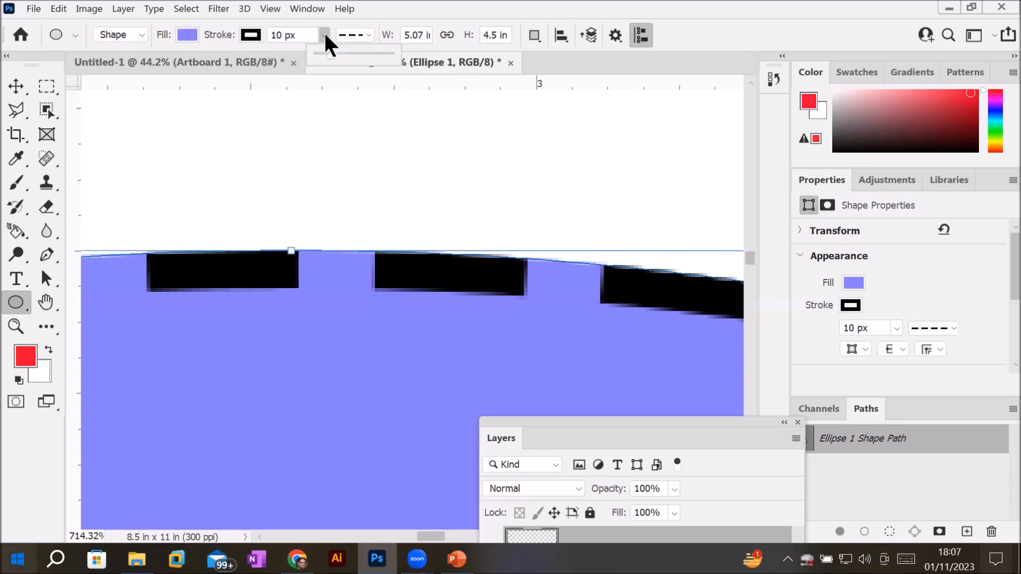
scroll(436, 218, "down", 6)
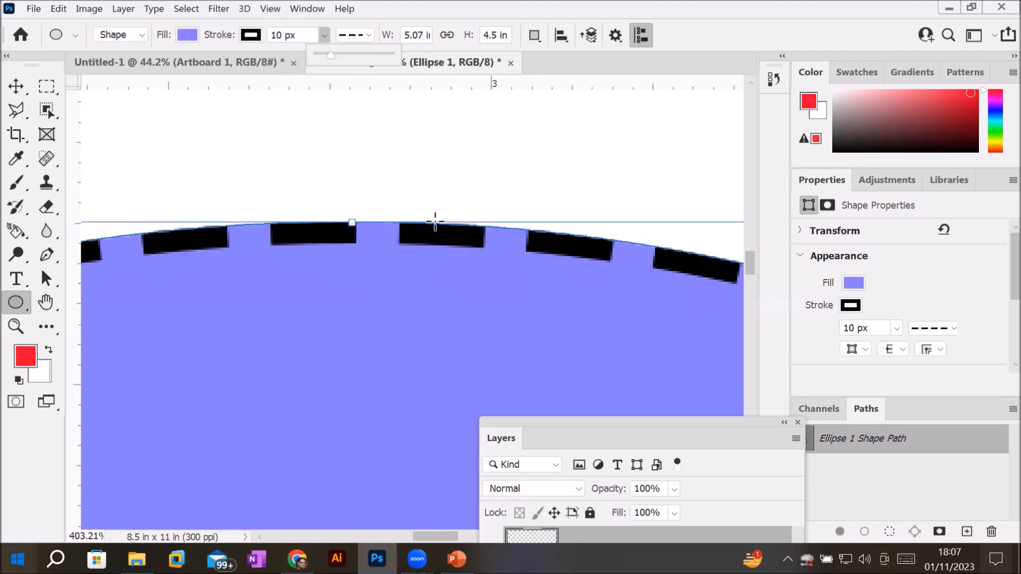
scroll(436, 219, "down", 4)
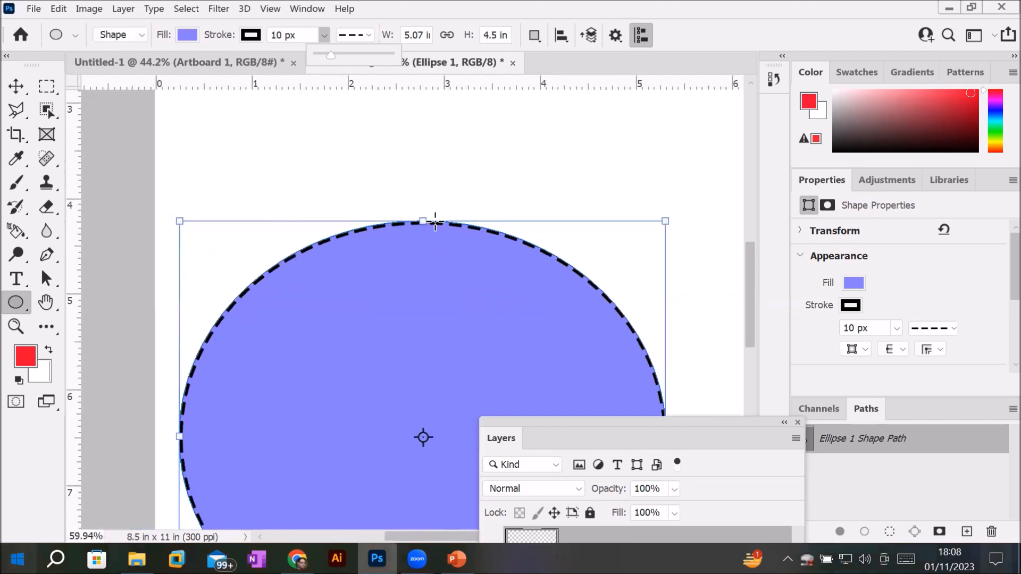
mouse_move(330, 52)
left_mouse_down()
mouse_move(391, 52)
mouse_move(373, 55)
left_mouse_up()
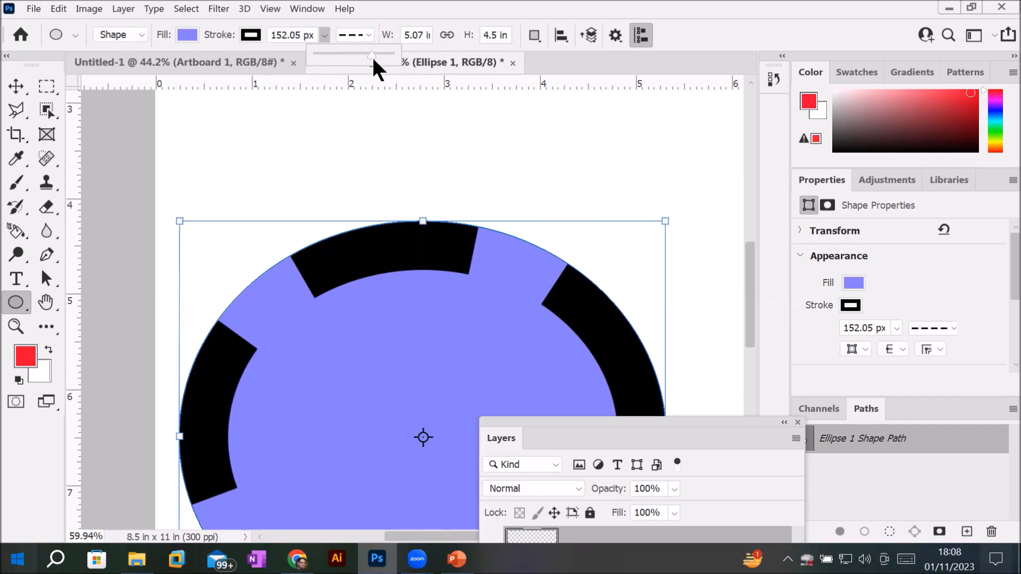
Step: Set a custom dash pattern for the ellipse's stroke with dash 1 and gap 1
left_click(369, 34)
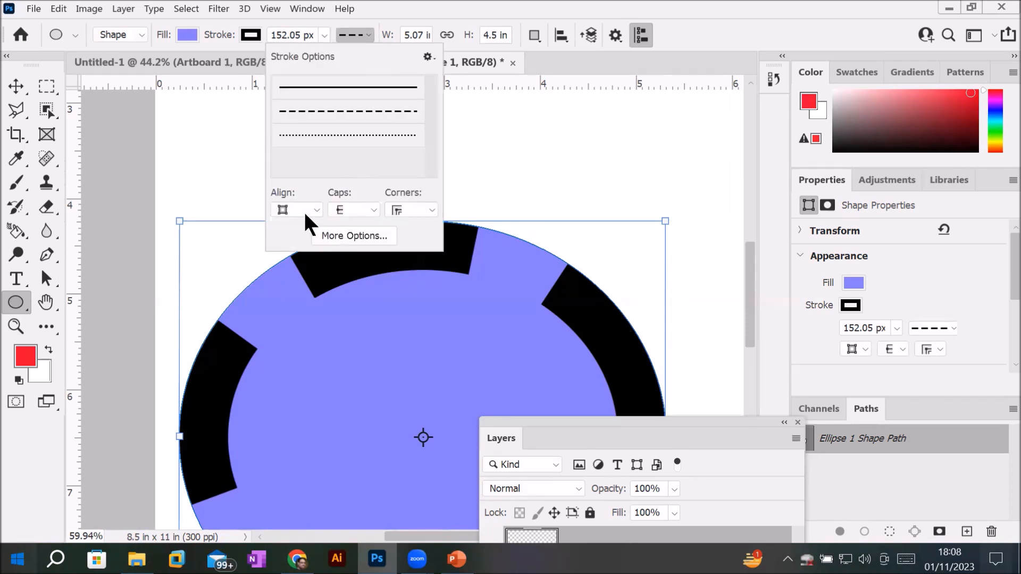
left_click(379, 237)
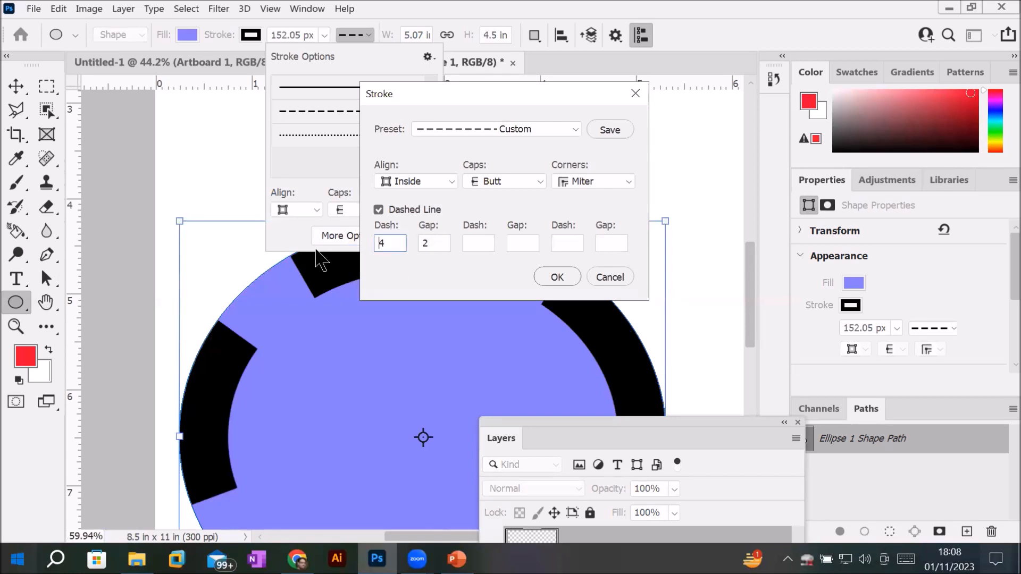
left_click(404, 239)
left_click_drag(404, 239, 372, 237)
type("1")
left_click_drag(447, 242, 378, 246)
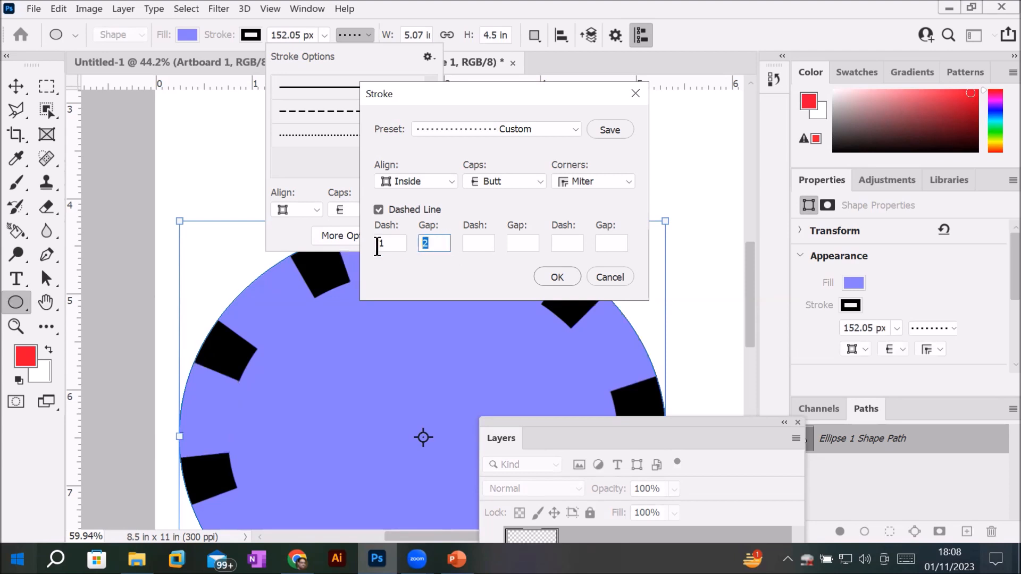
type("1")
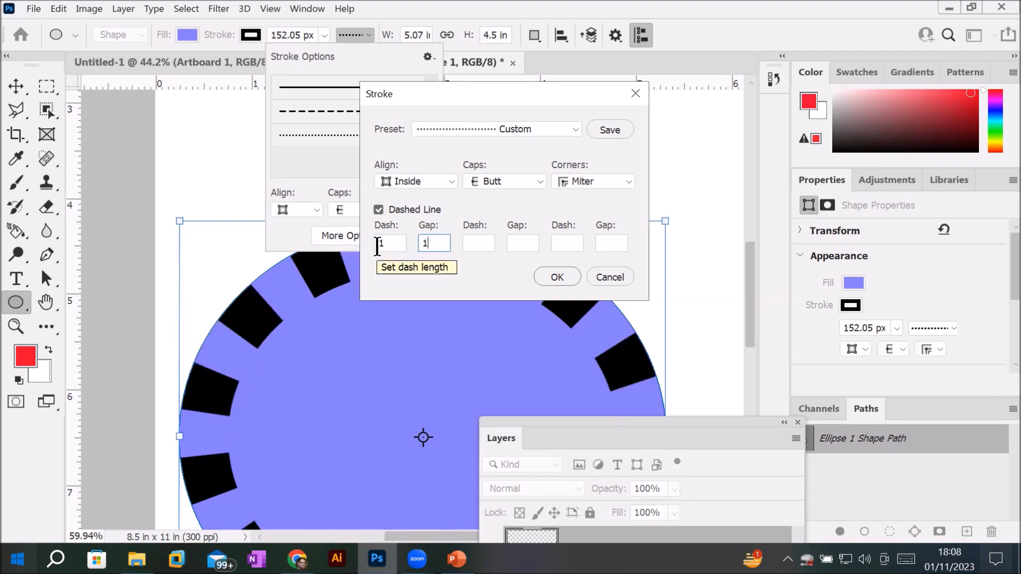
left_click(557, 278)
Step: Try raising the ellipse's stroke width in small increments up to about 246.05 px
scroll(453, 338, "down", 1)
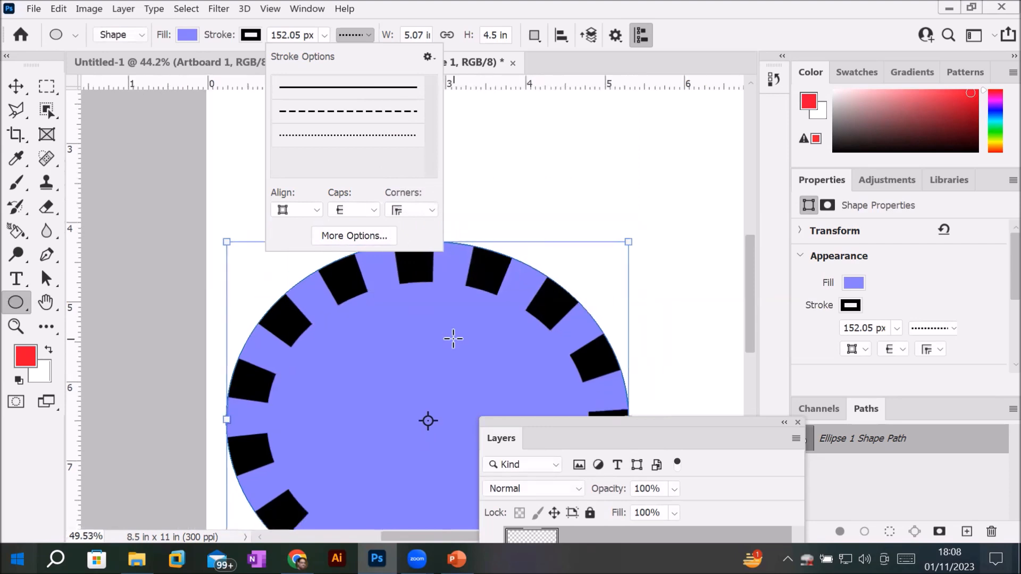
scroll(454, 338, "down", 4)
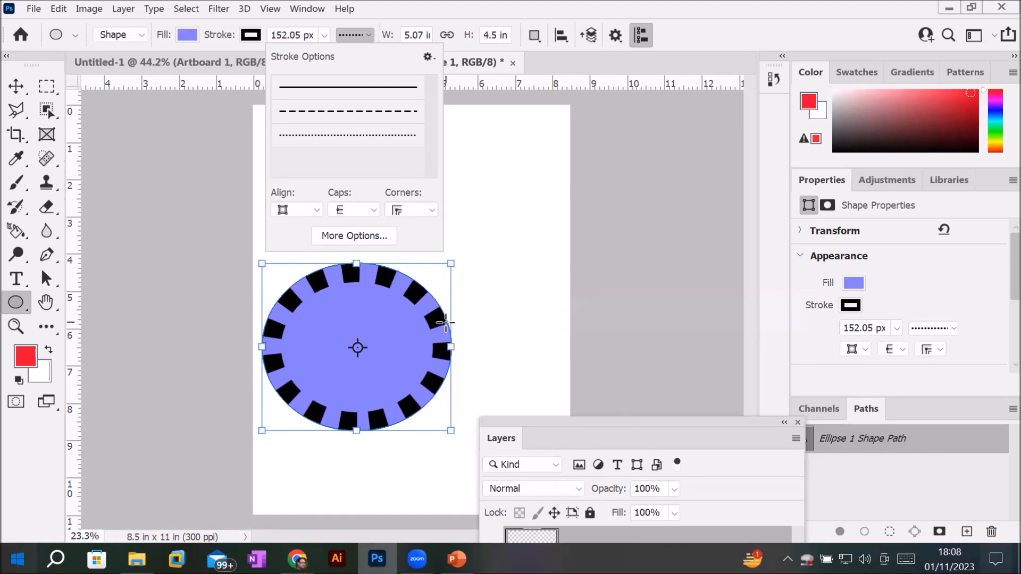
left_click(324, 35)
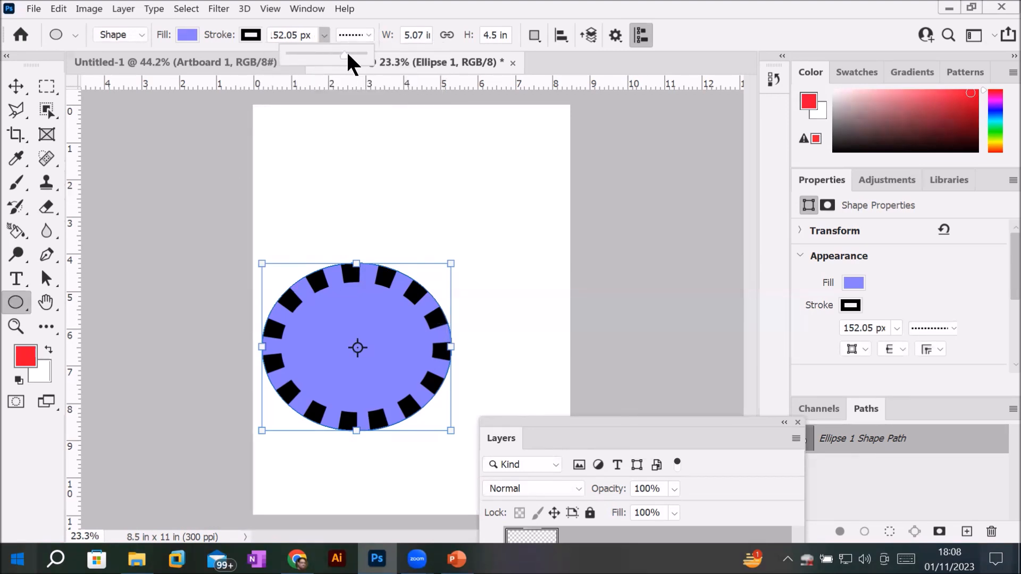
left_click(293, 37)
scroll(297, 41, "up", 2)
scroll(297, 40, "up", 20)
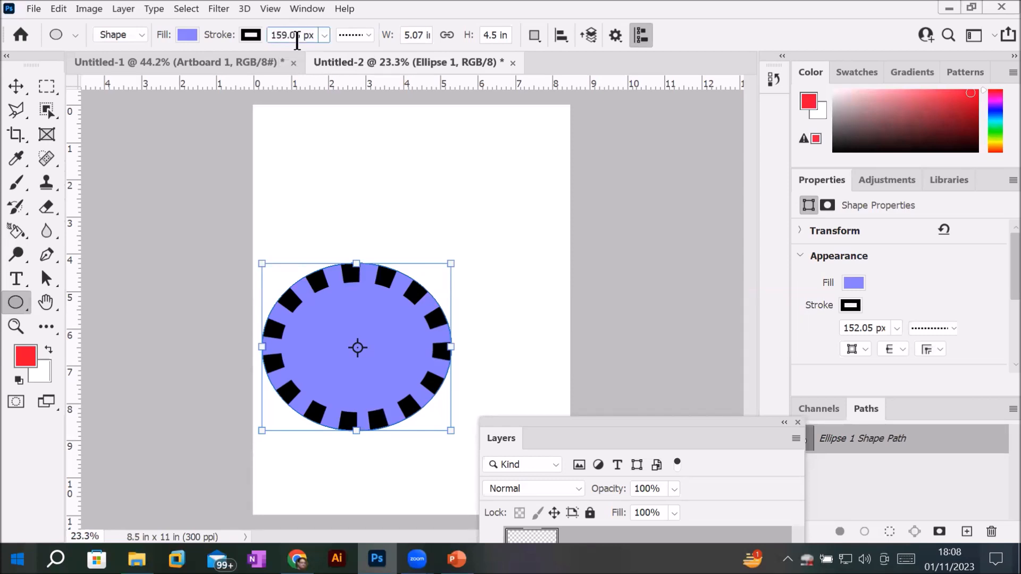
scroll(297, 42, "up", 20)
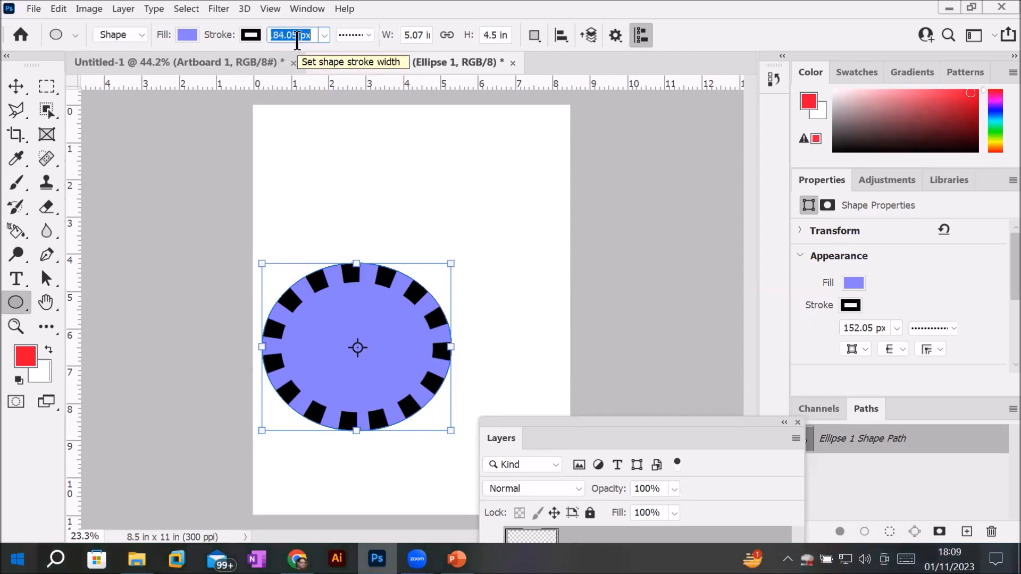
scroll(298, 41, "up", 12)
scroll(298, 32, "up", 20)
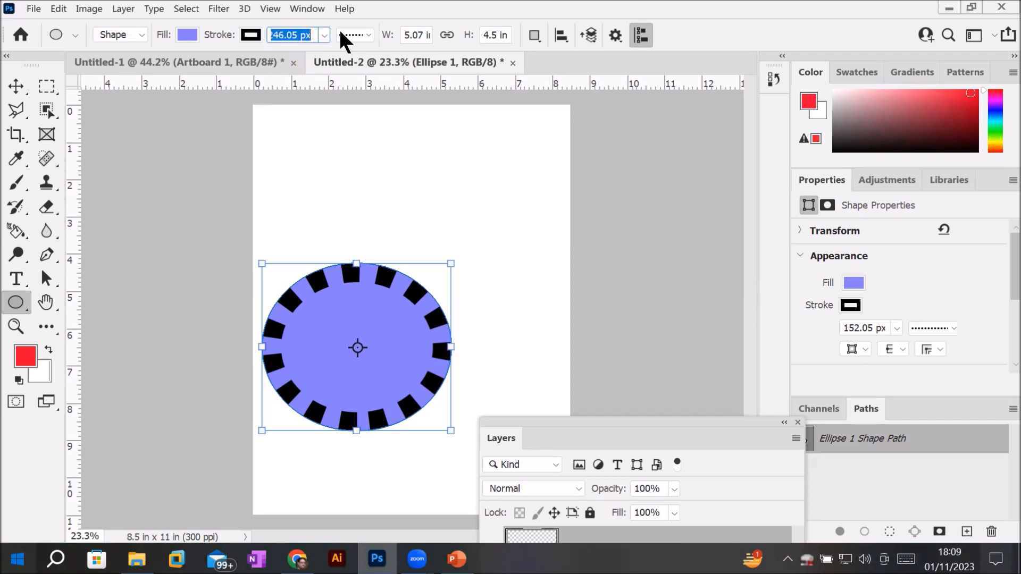
Step: Increase the ellipse's stroke width in stages to about 553.85 px
left_click(323, 34)
left_click(346, 50)
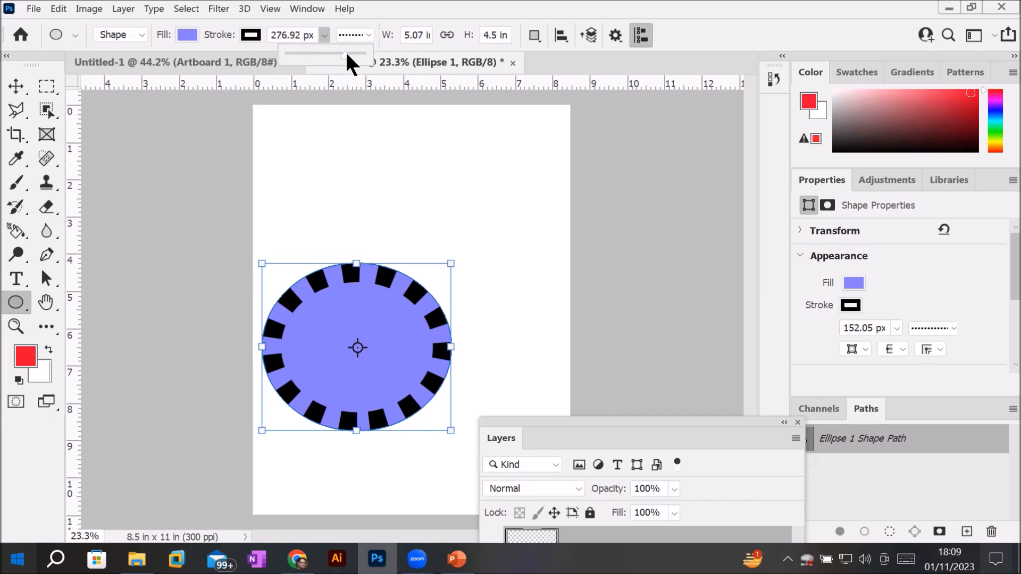
left_click_drag(347, 52, 349, 54)
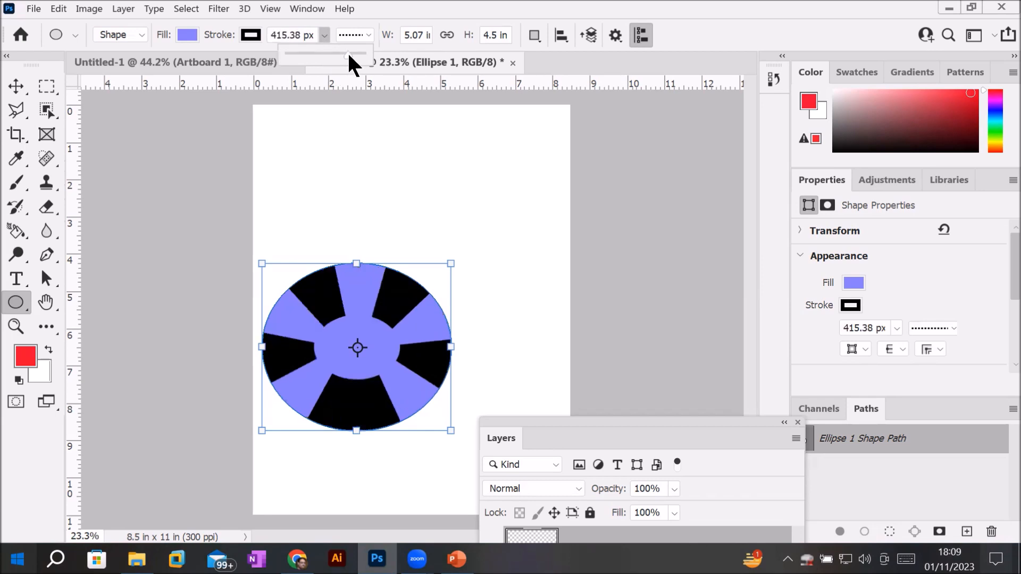
left_click_drag(347, 51, 349, 52)
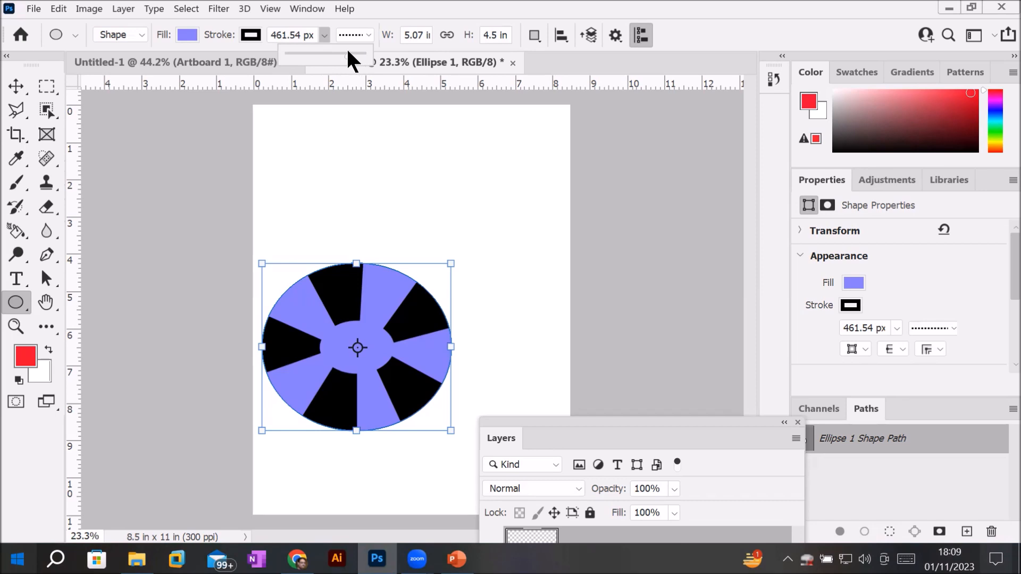
left_click_drag(349, 52, 350, 53)
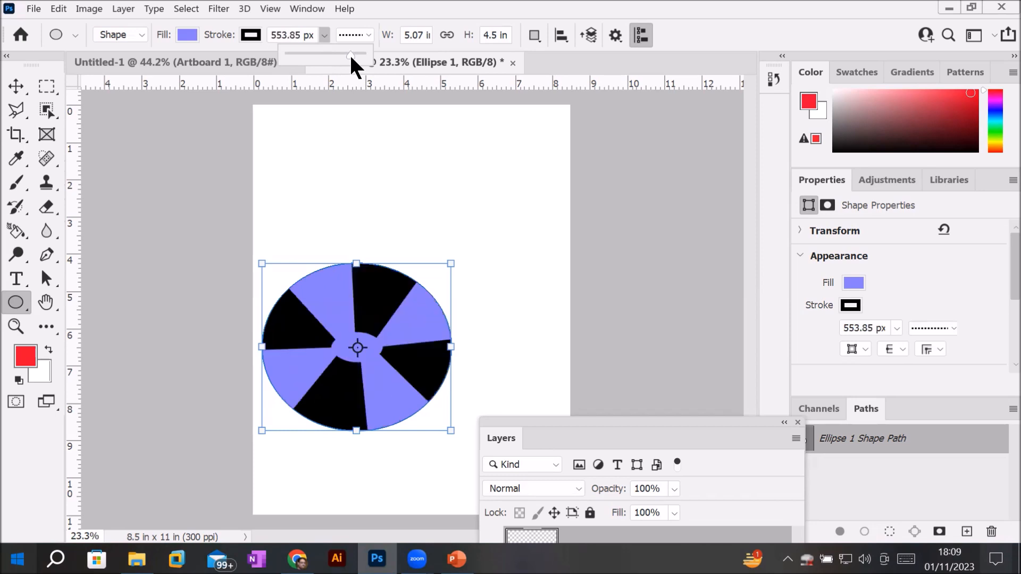
Step: Deselect the ellipse to inspect its stroke pattern without the bounding box, and reselect it with the Move tool
left_click(18, 85)
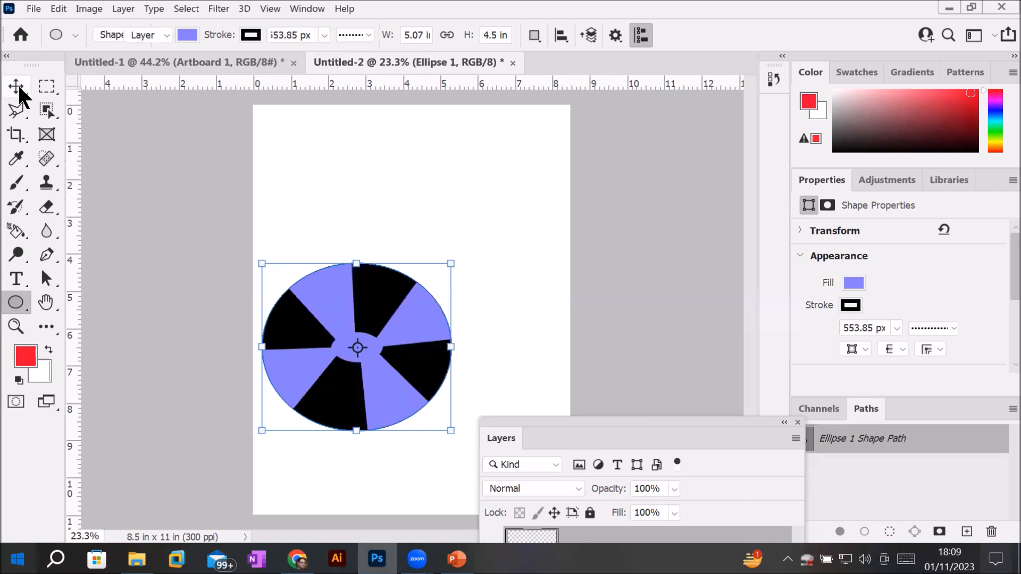
left_click(483, 205)
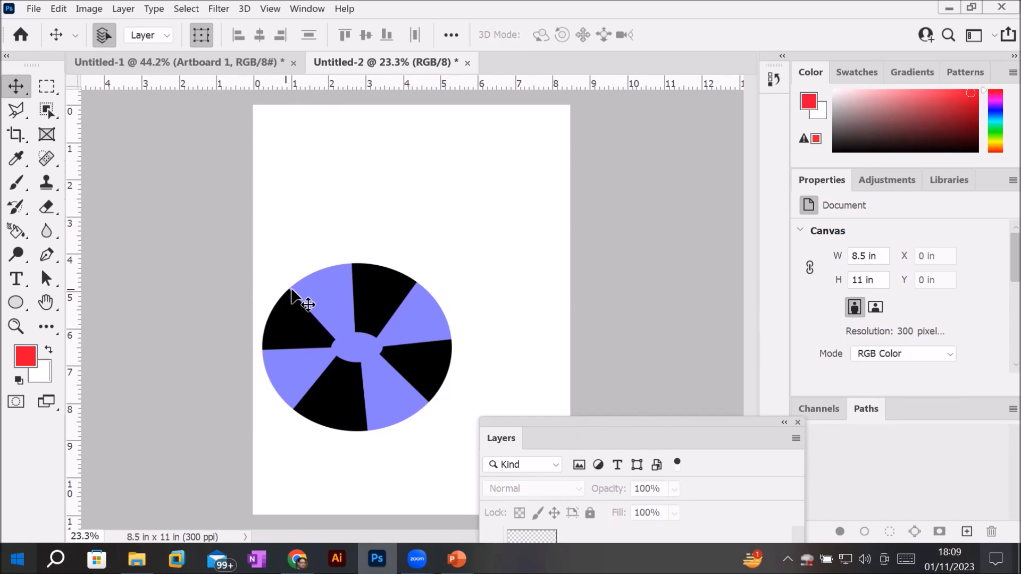
left_click(333, 298)
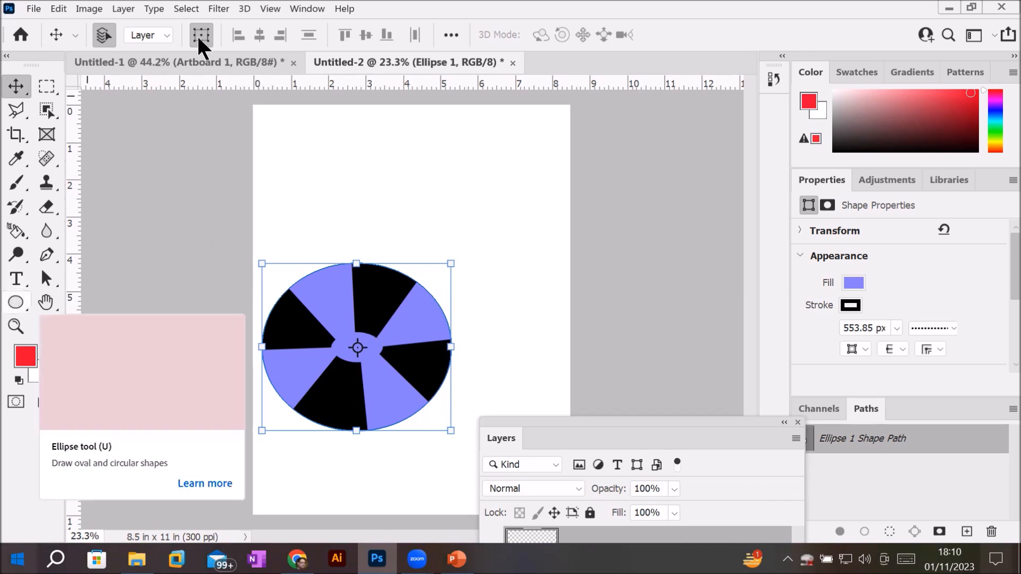
Step: Leave the custom 1-and-1 dash settings as they are and align the dashed stroke outside the ellipse's path
left_click(17, 302)
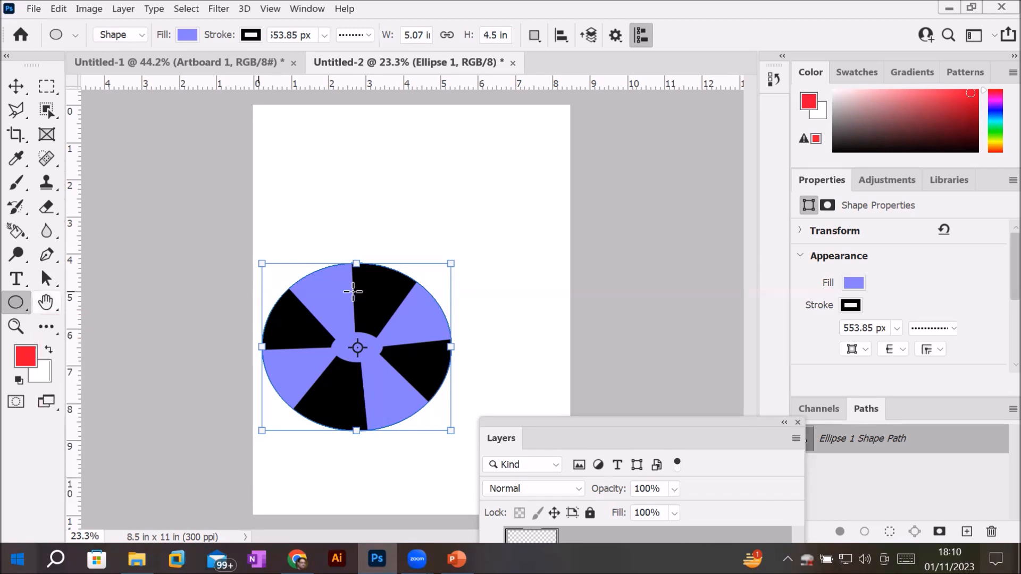
left_click(369, 33)
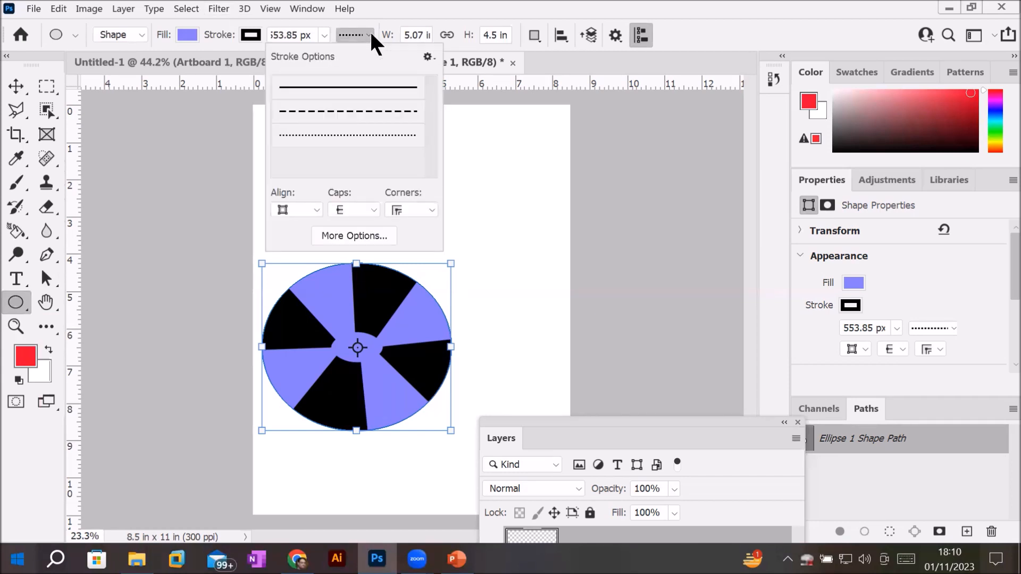
left_click(346, 237)
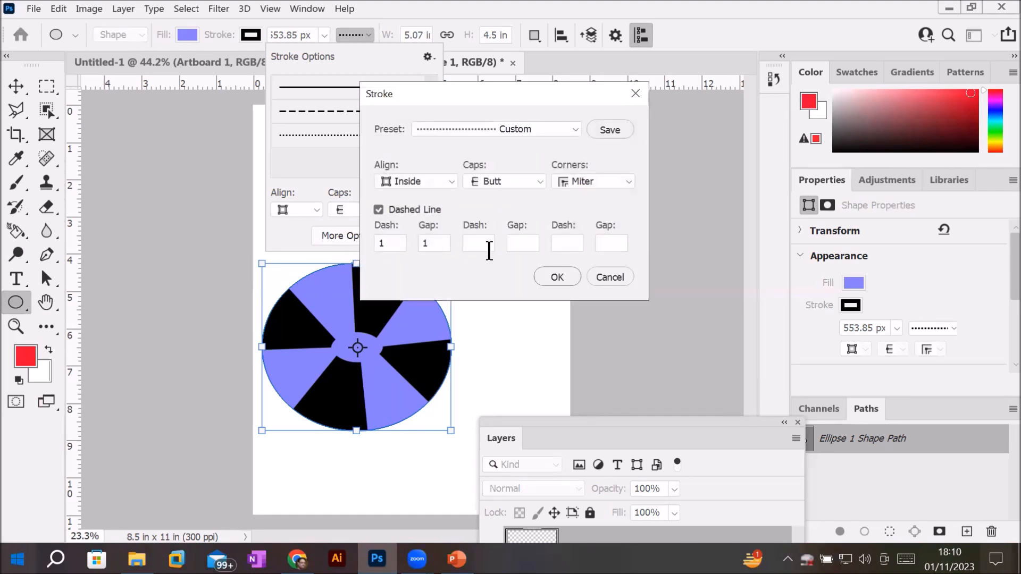
left_click(605, 276)
left_click(316, 211)
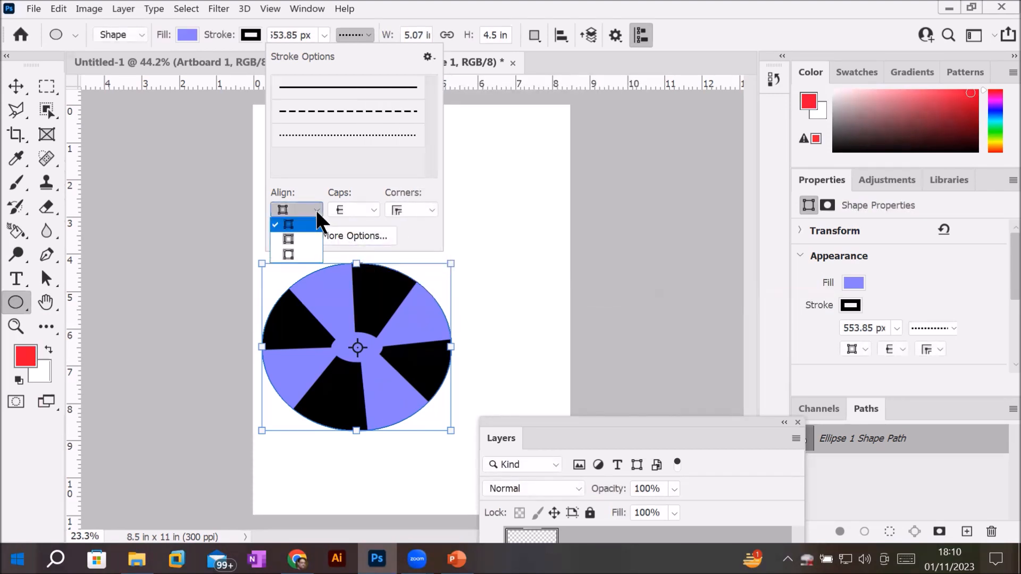
left_click(293, 255)
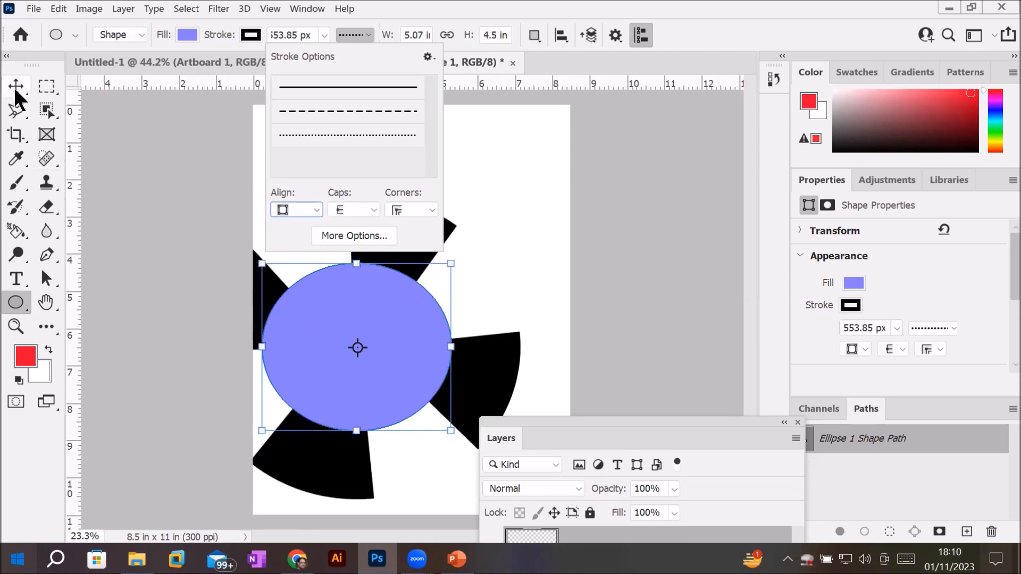
left_click(317, 254)
Step: Move the ellipse to the middle of the page and rotate it to about 94.43°
key("v")
left_click_drag(350, 330, 407, 286)
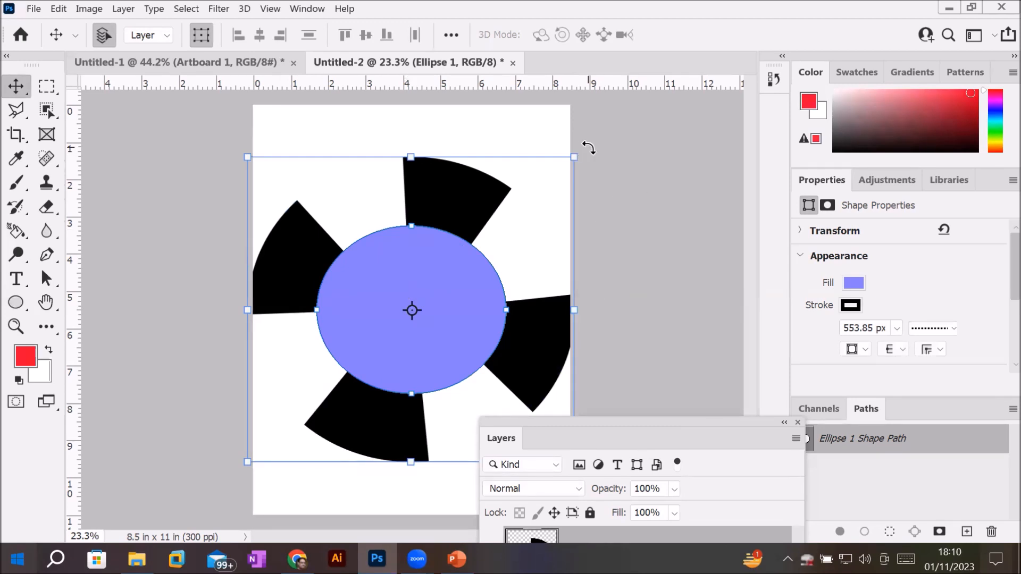
left_click_drag(597, 182, 620, 388)
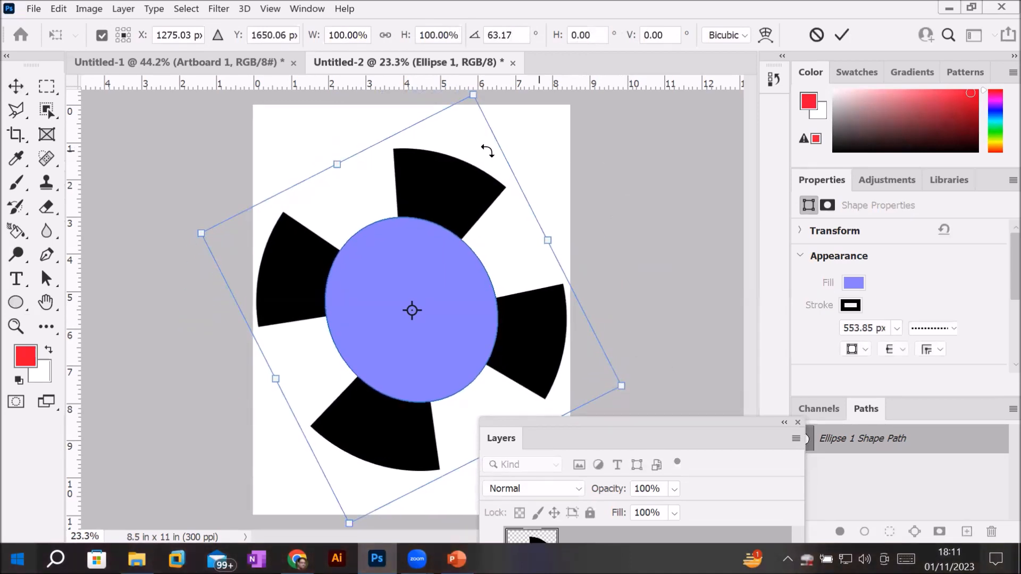
left_click_drag(191, 224, 267, 142)
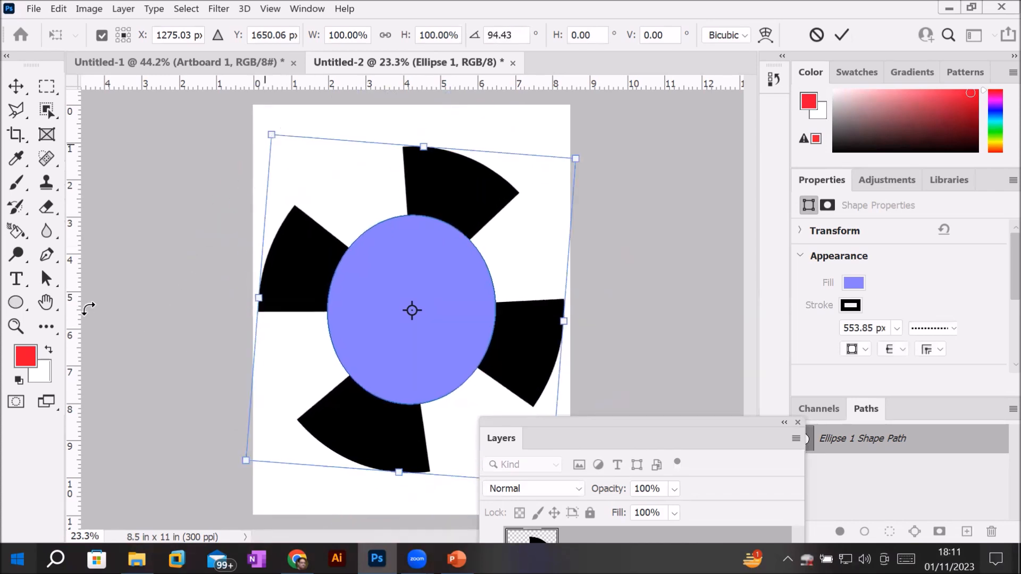
Step: Commit the rotation by switching to the Ellipse tool, and center the dashed stroke on the ellipse's path
right_click(16, 299)
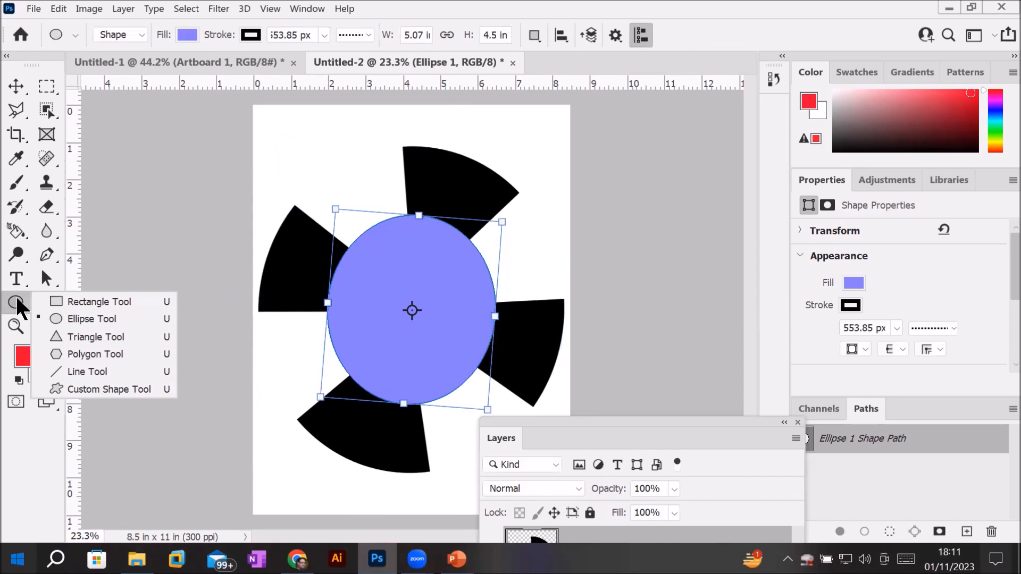
left_click(371, 34)
left_click(371, 34)
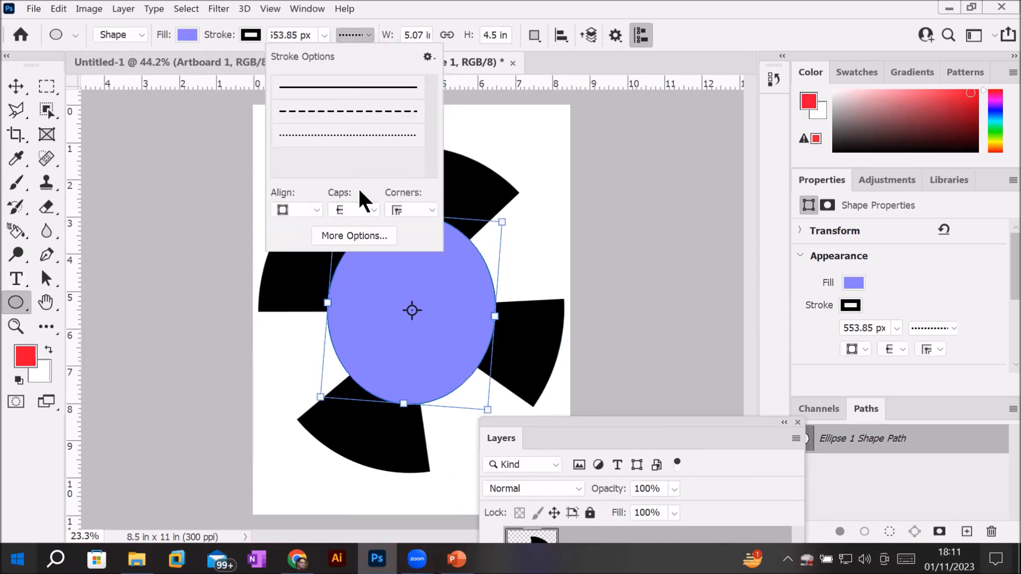
left_click(311, 206)
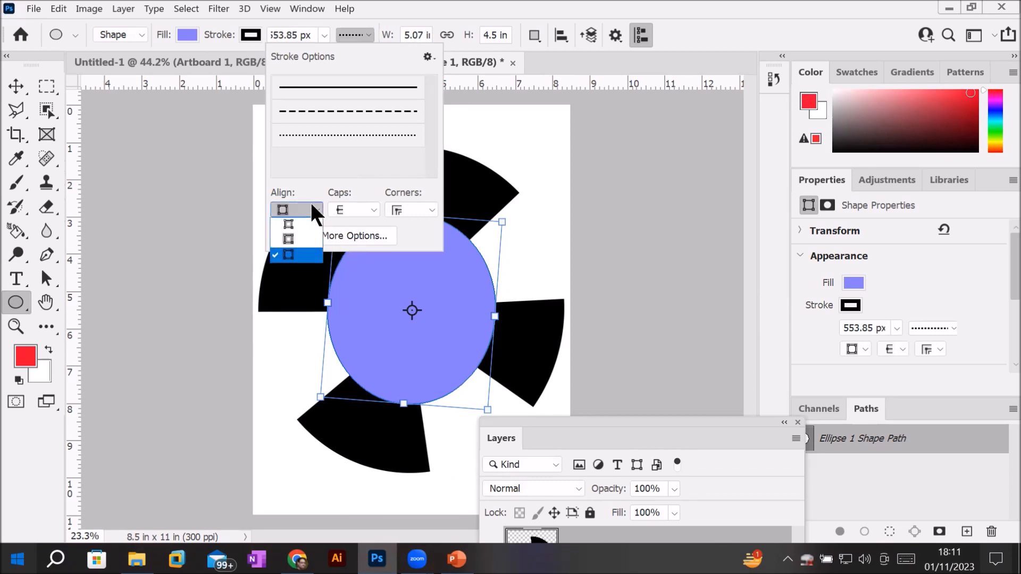
left_click(303, 238)
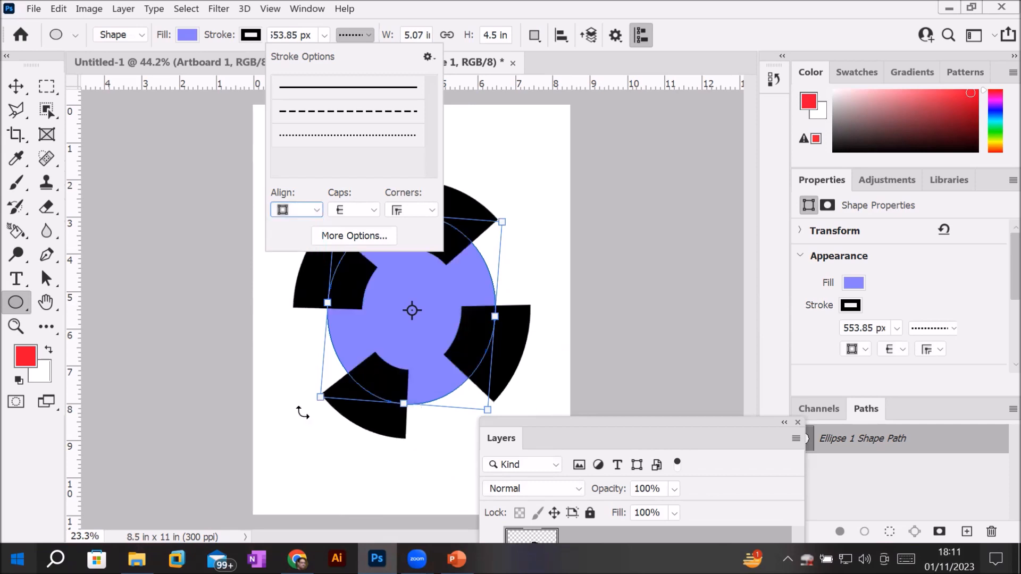
Step: Scale the ellipse down around its center to about 21.37% of its size
left_click(14, 87)
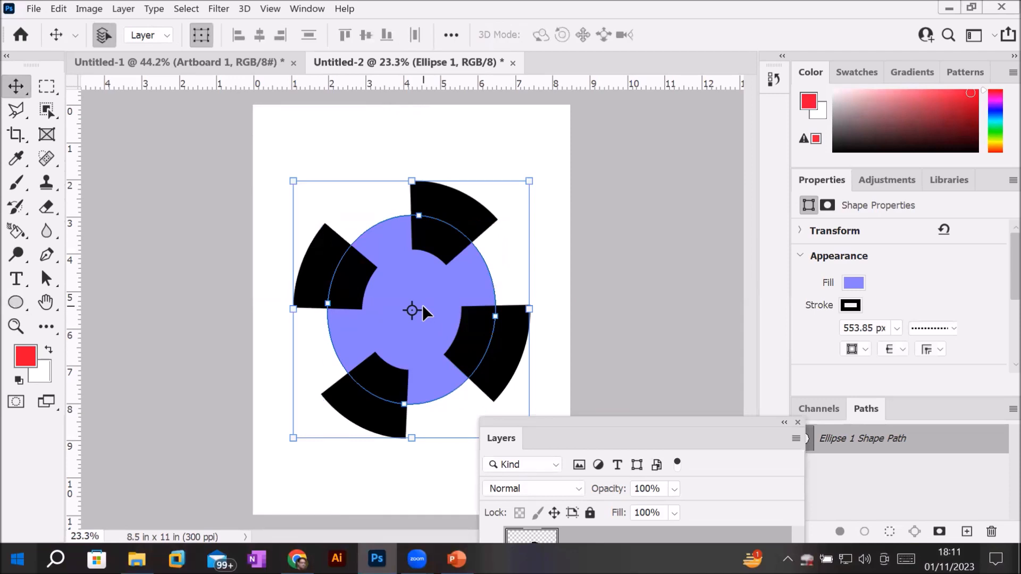
scroll(422, 305, "down", 3)
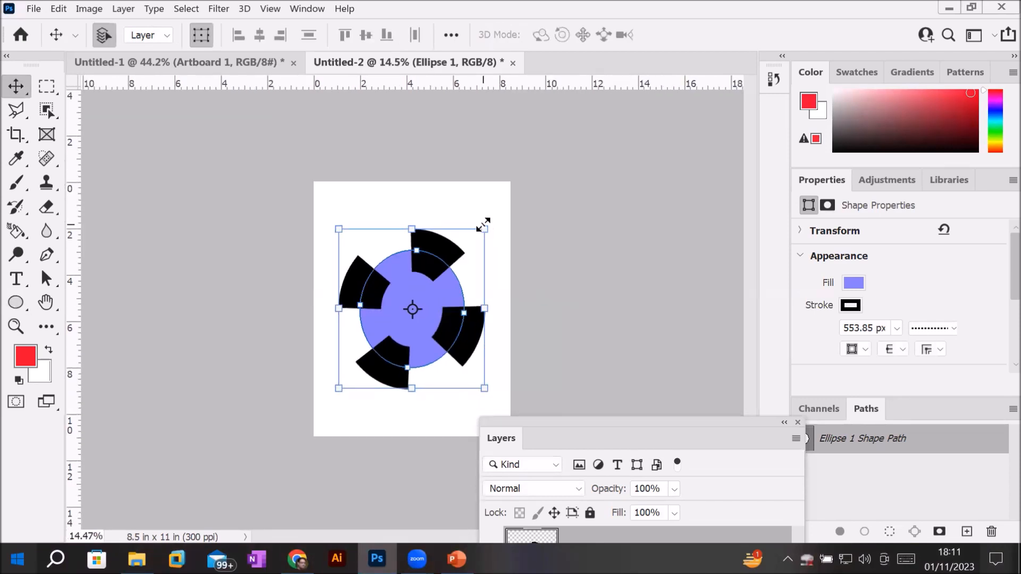
left_click_drag(484, 227, 426, 286)
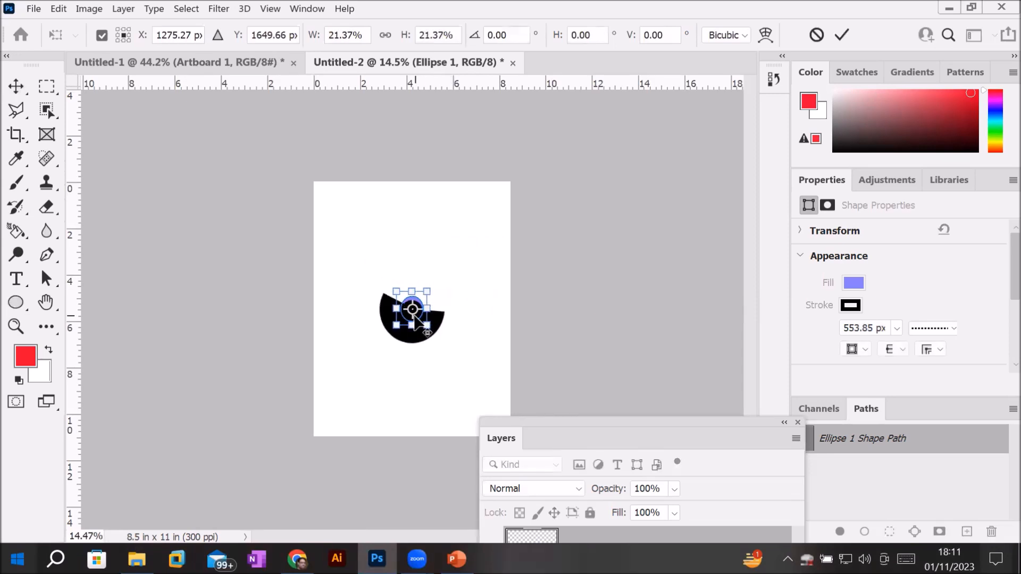
Step: Commit the scaling and set the small ellipse's stroke width to 20 px
scroll(438, 406, "up", 4)
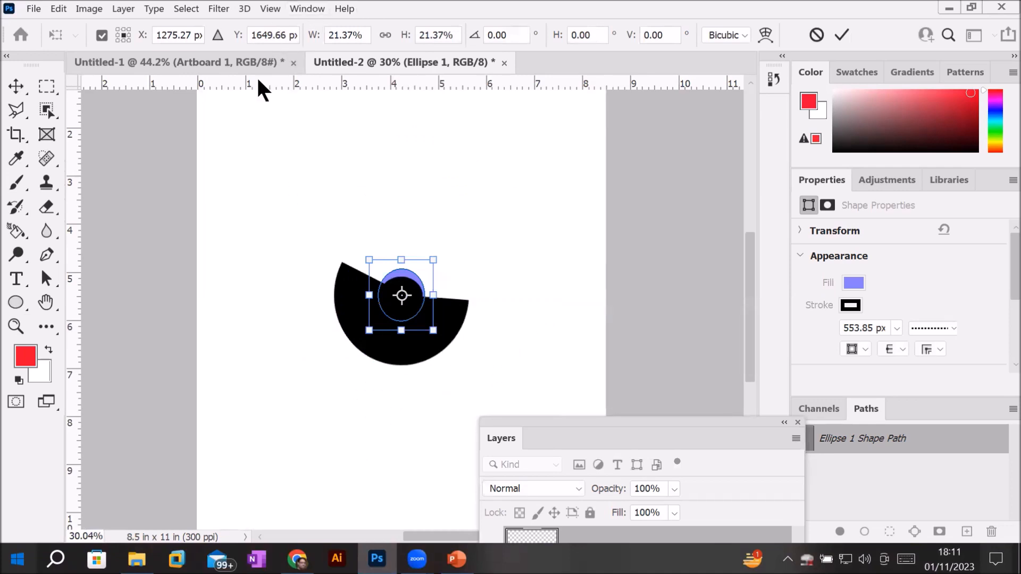
left_click(9, 308)
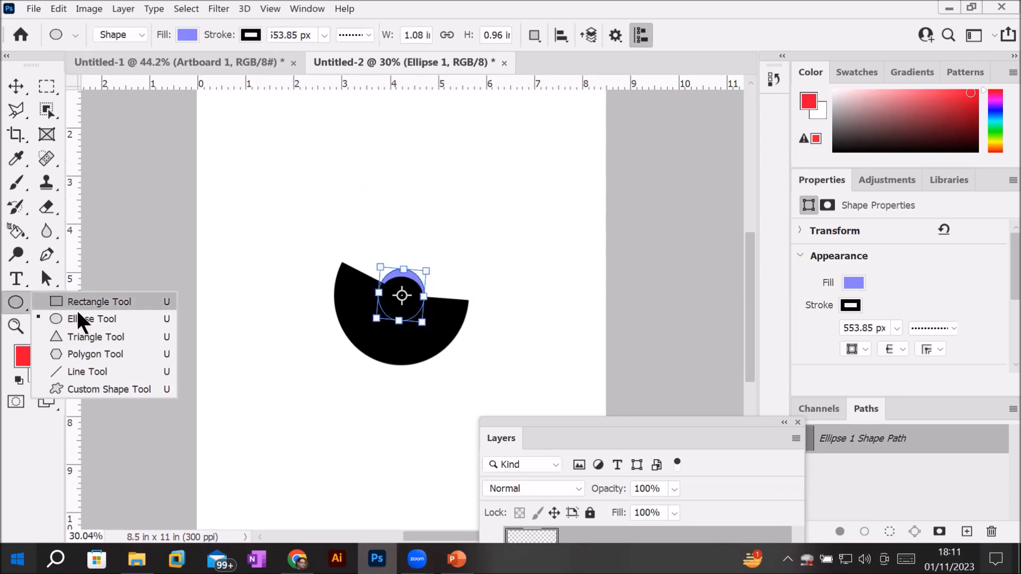
left_click(9, 304)
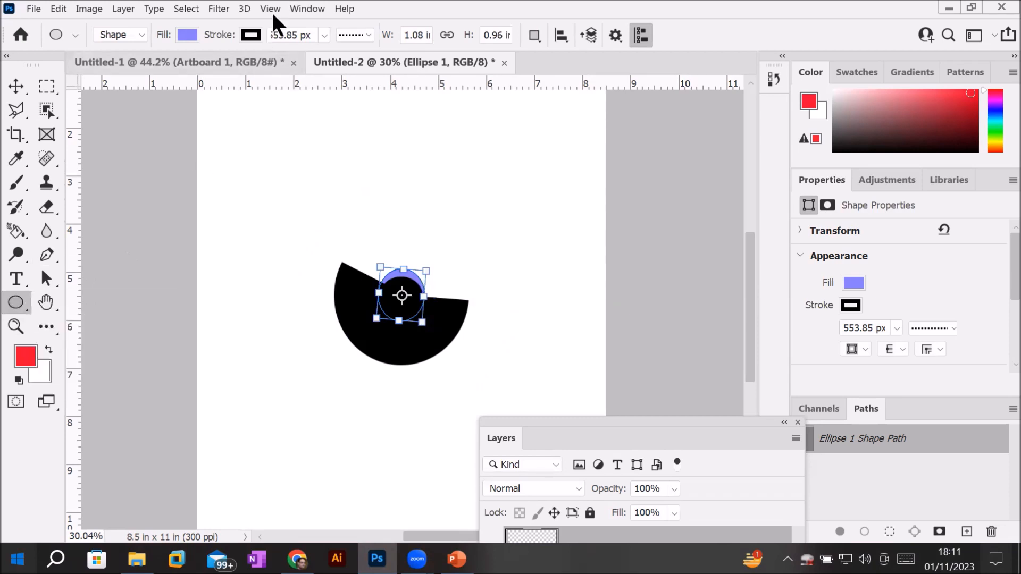
left_click(278, 30)
double_click(278, 30)
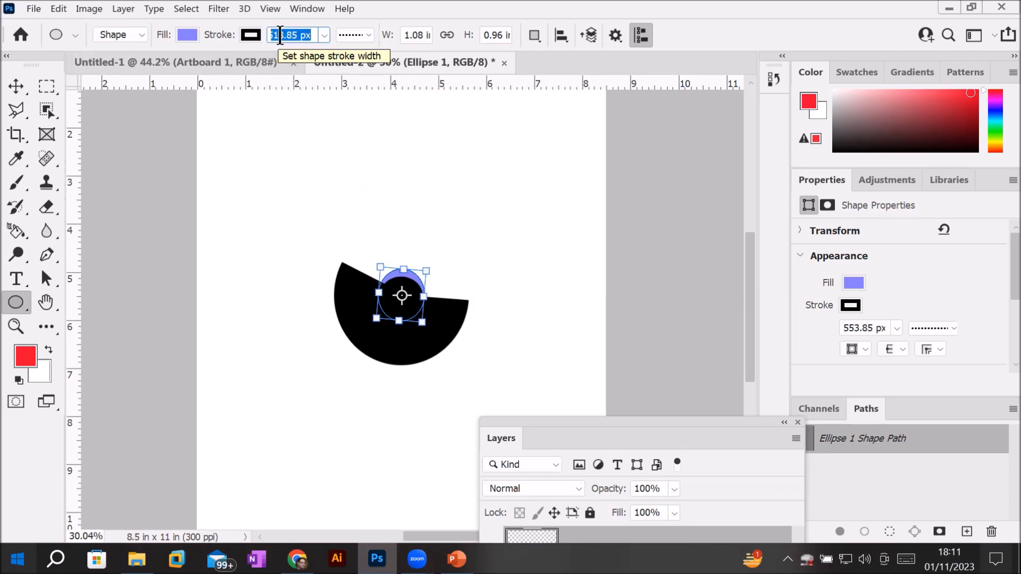
type("20")
key("Return")
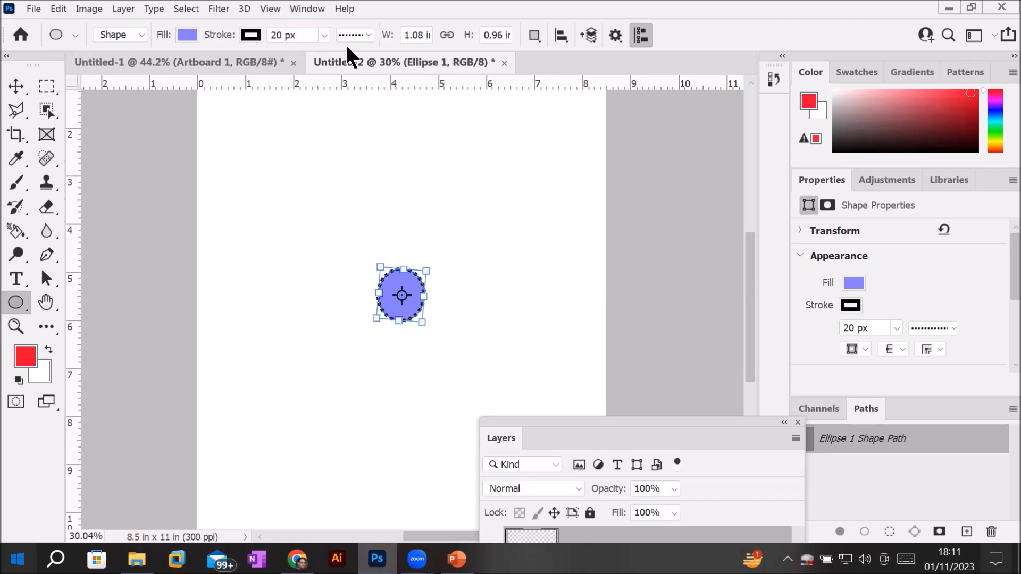
scroll(424, 282, "up", 3)
scroll(424, 282, "up", 4)
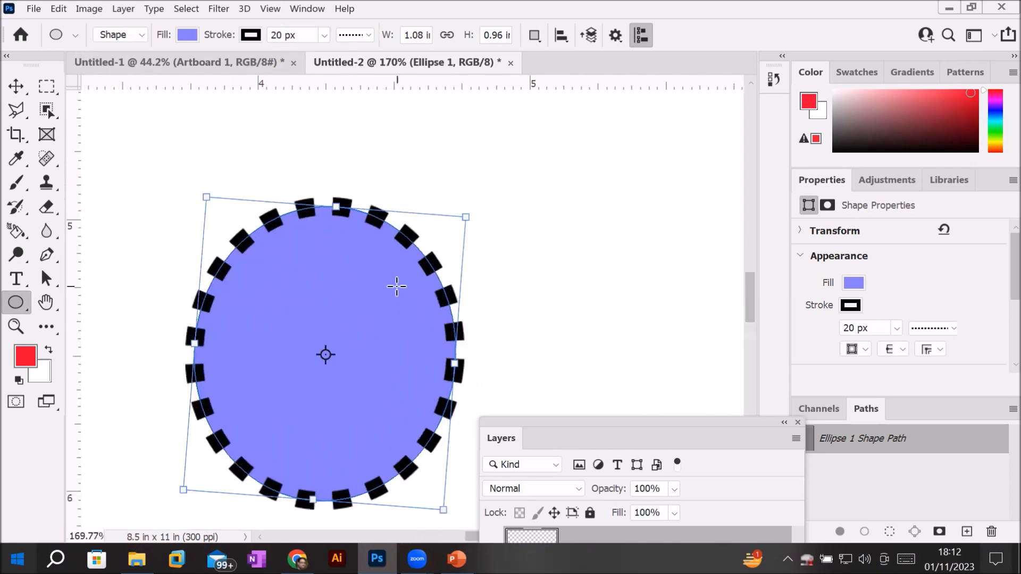
Step: Move the small ellipse into the upper-left corner of the page with the Move tool
scroll(397, 288, "down", 5)
scroll(396, 287, "down", 4)
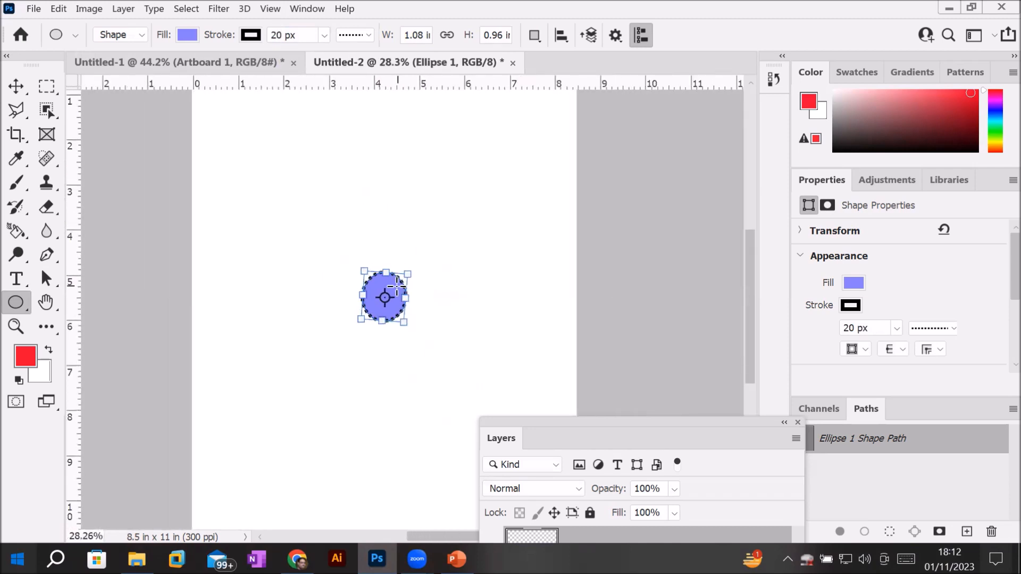
scroll(397, 288, "up", 1)
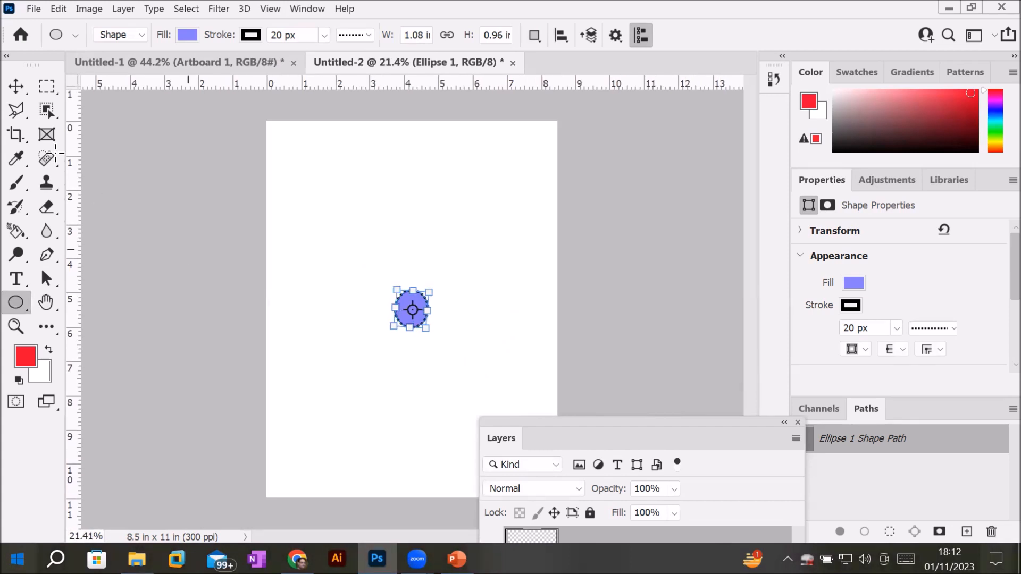
left_click(15, 87)
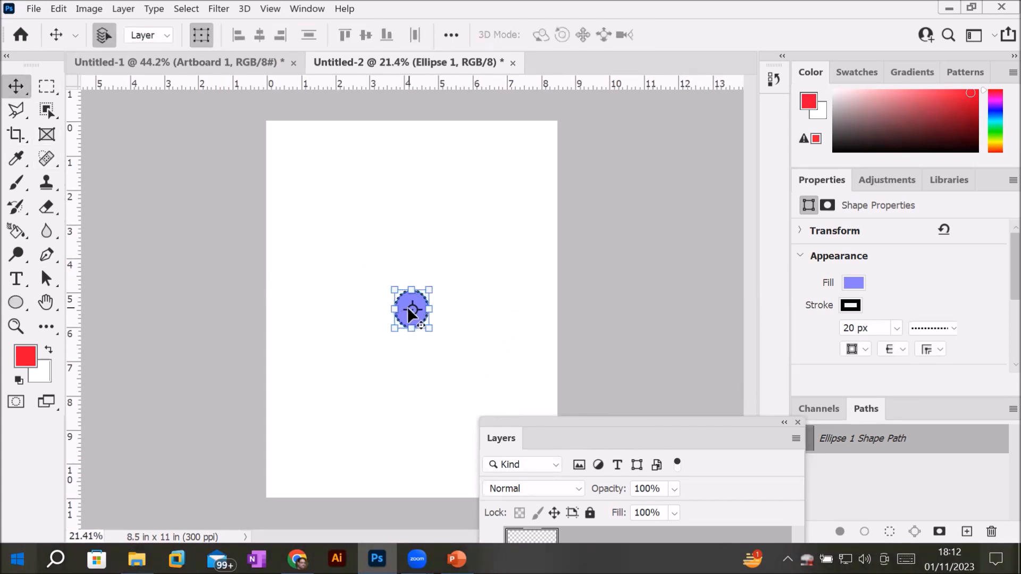
left_click_drag(408, 323, 286, 166)
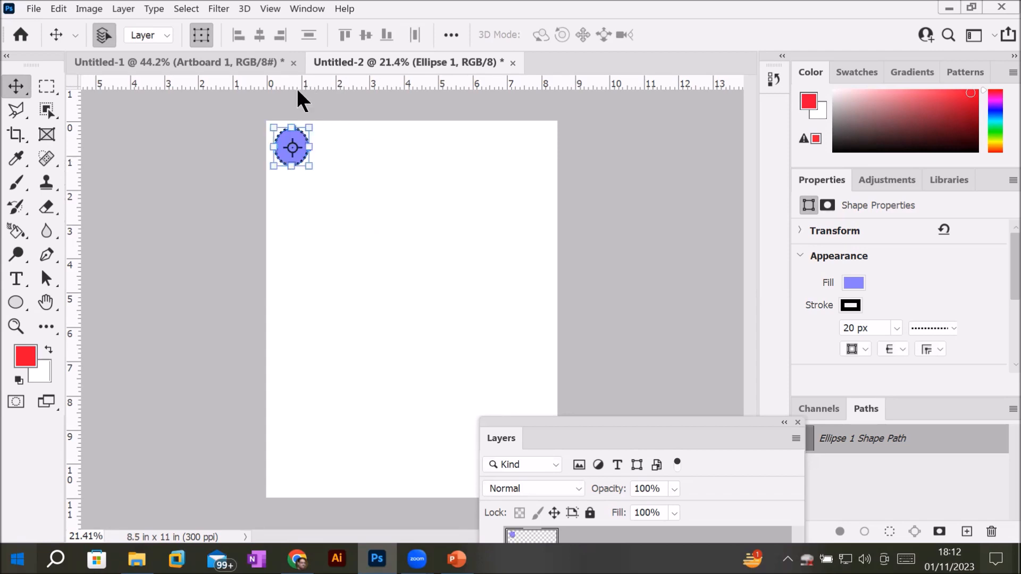
Step: Duplicate the small ellipse five times to form a horizontal row of six across the top of the page
scroll(330, 101, "up", 3)
scroll(330, 100, "up", 3)
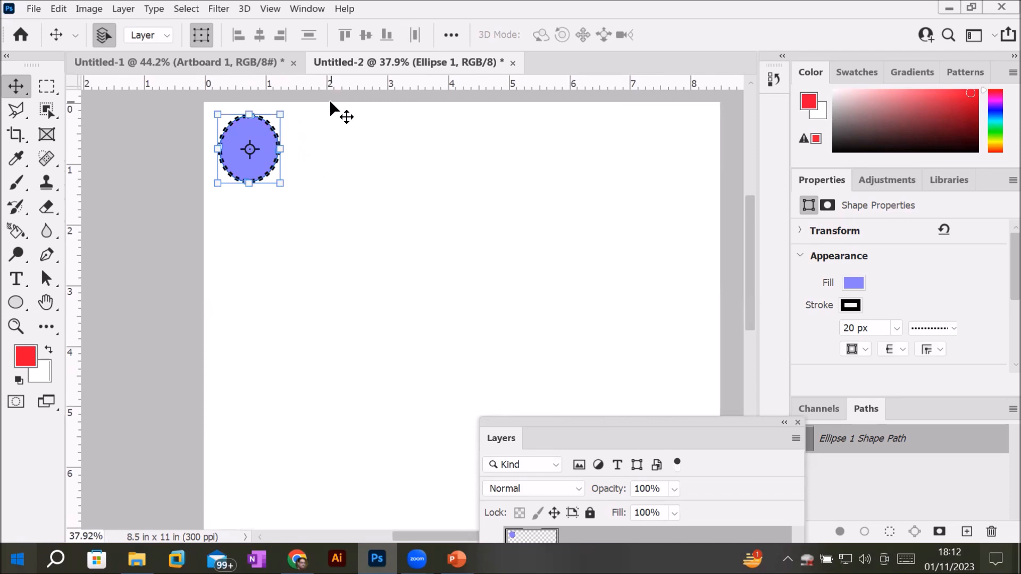
scroll(330, 100, "down", 1)
scroll(330, 100, "down", 1)
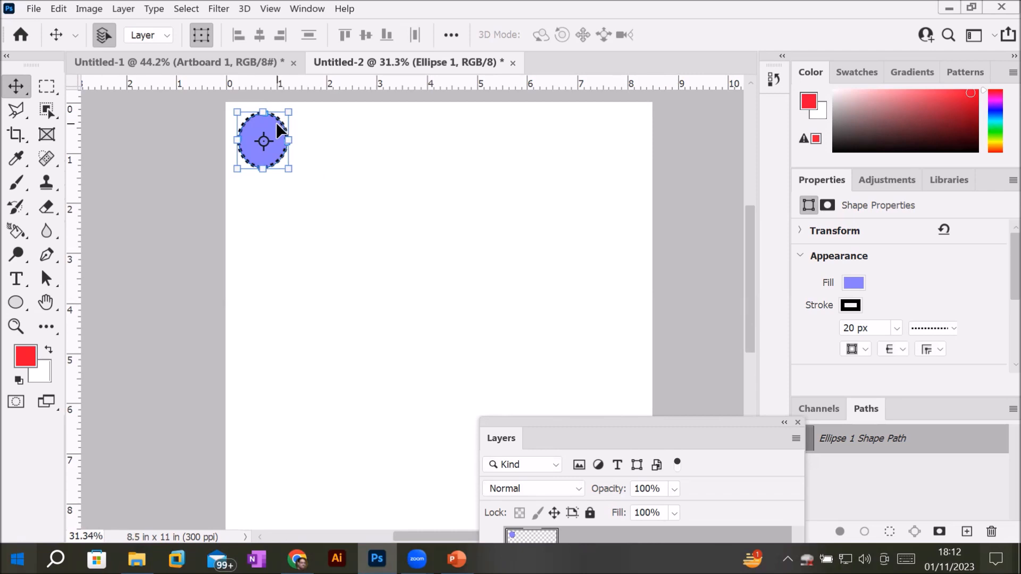
left_click_drag(278, 127, 340, 122)
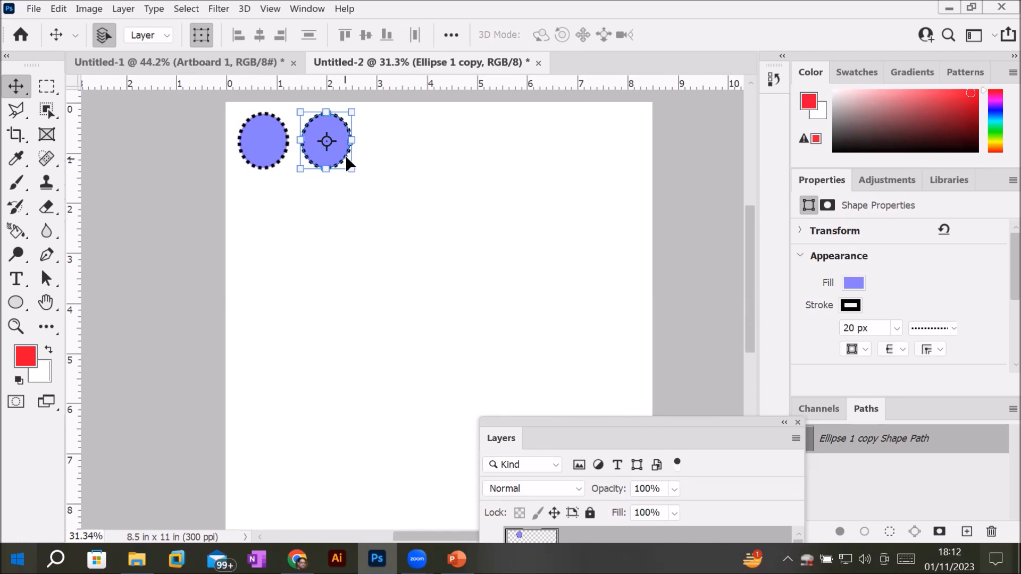
left_click_drag(333, 152, 584, 159)
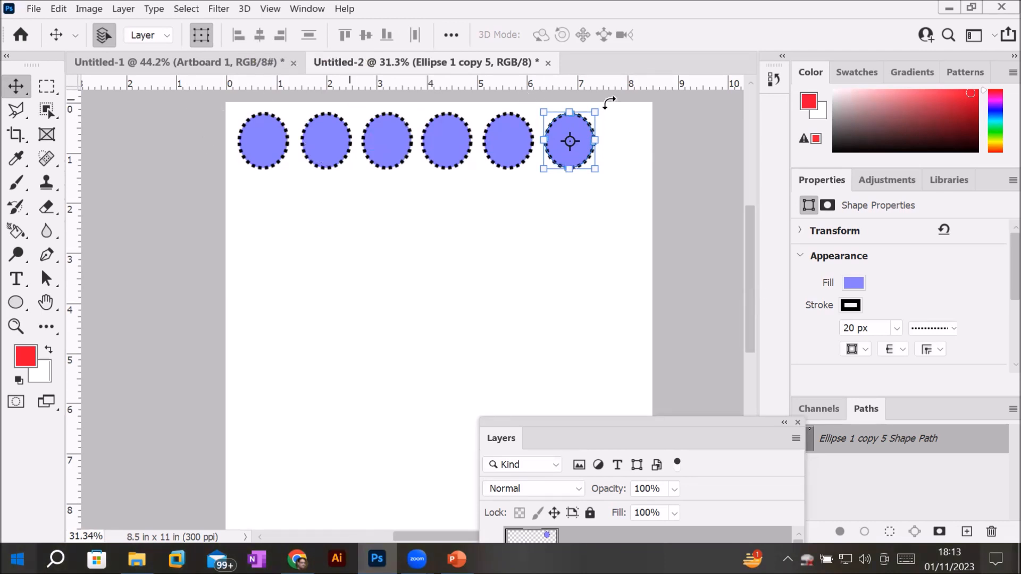
Step: Select all six ellipses together and examine the align, distribute and Align To options
left_click_drag(198, 94, 589, 183)
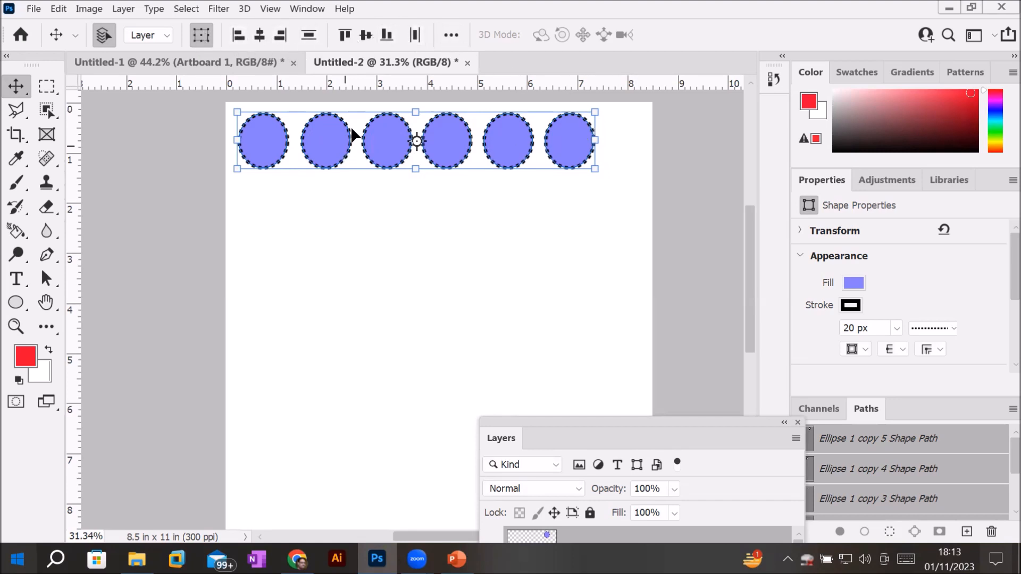
left_click(451, 34)
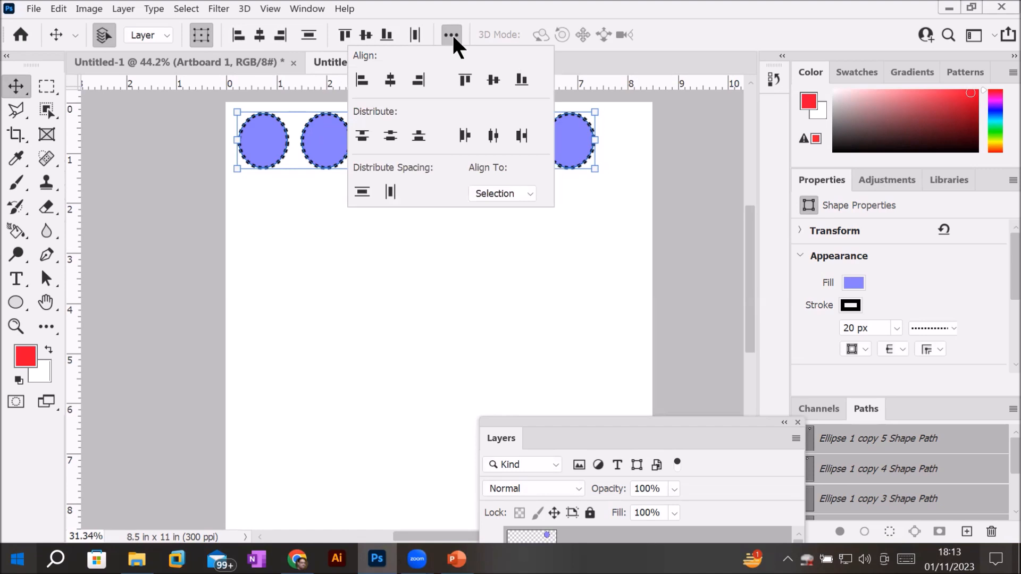
left_click(528, 202)
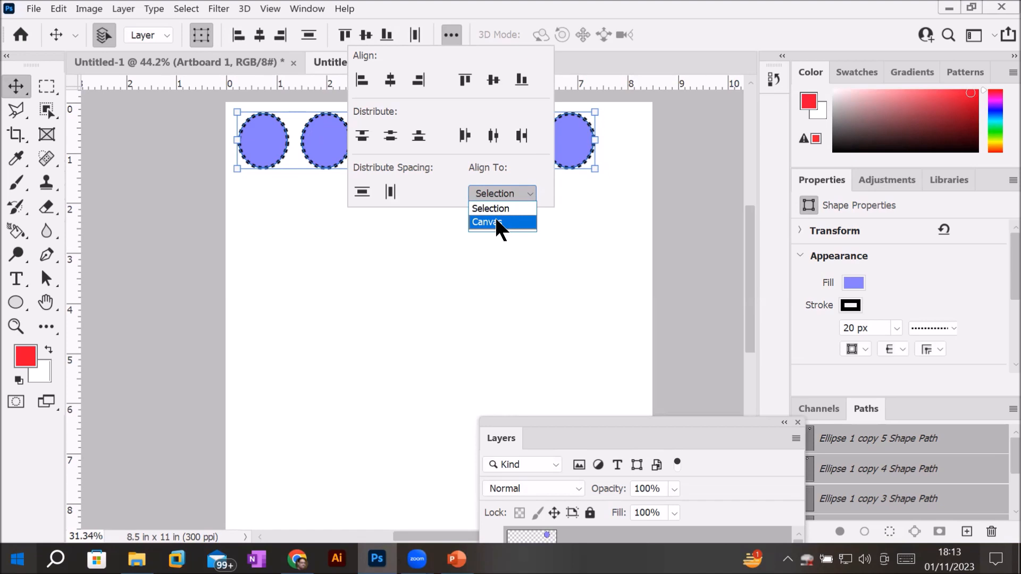
left_click(501, 264)
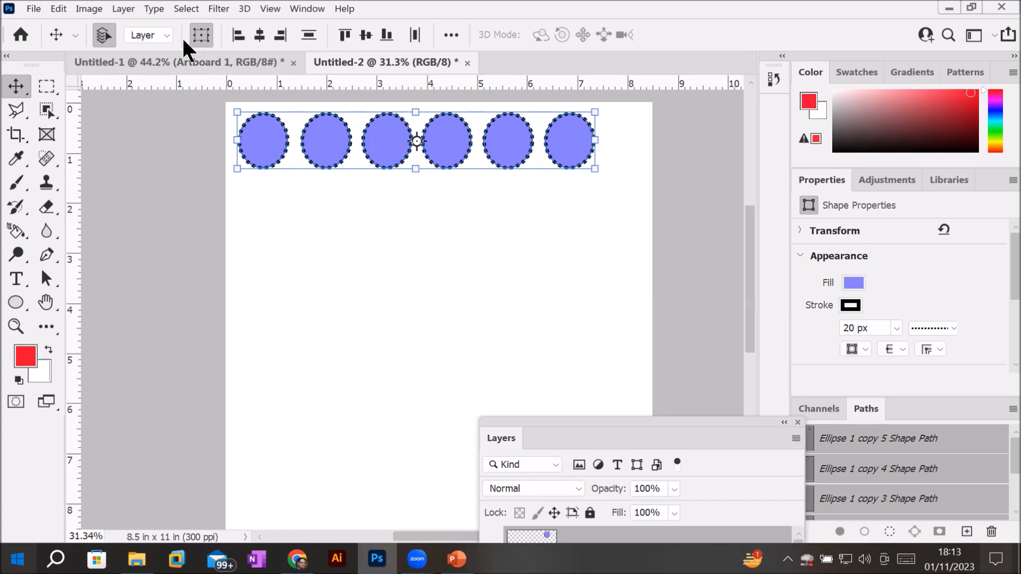
left_click(87, 8)
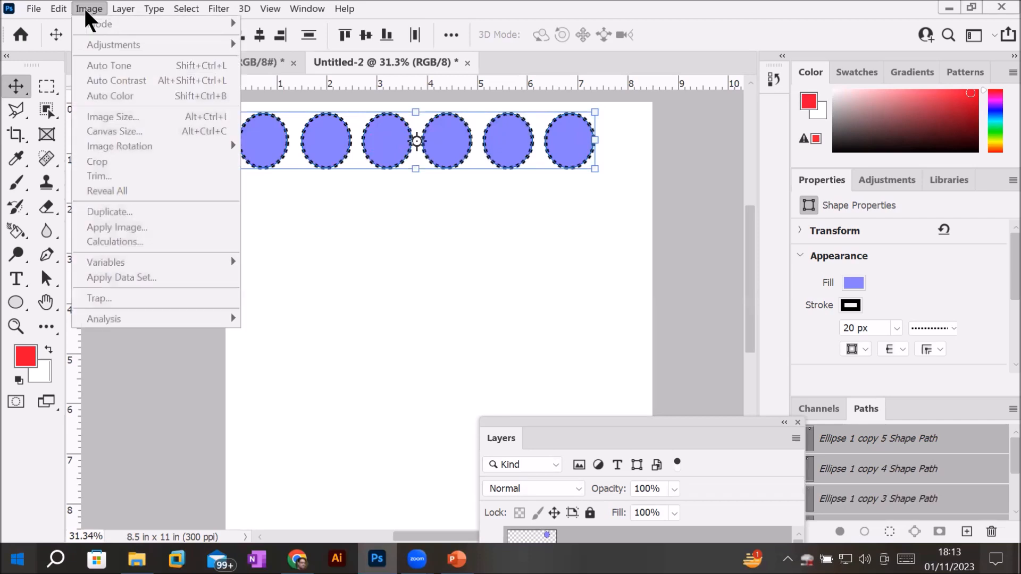
left_click(120, 7)
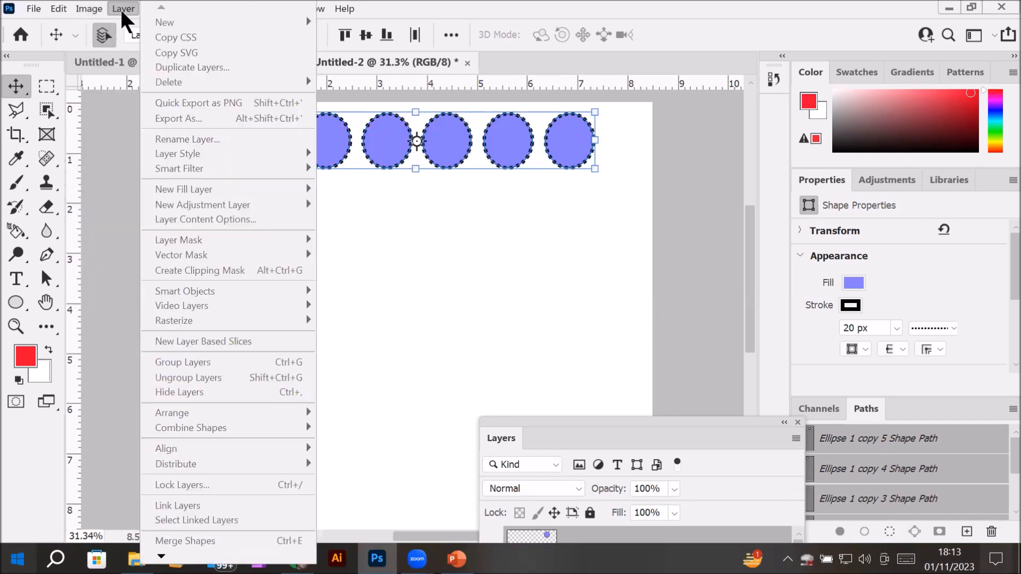
left_click(129, 8)
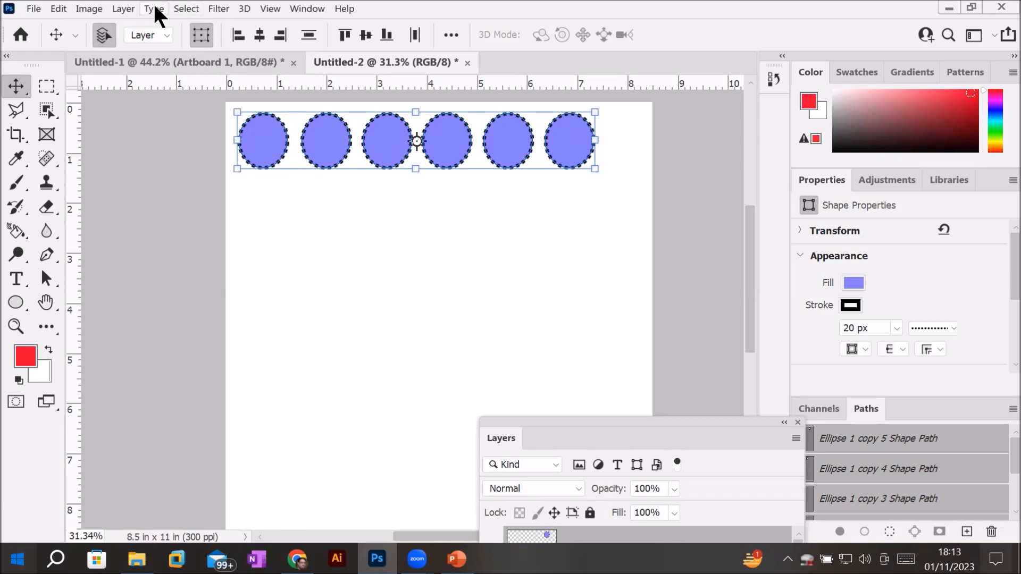
right_click(384, 142)
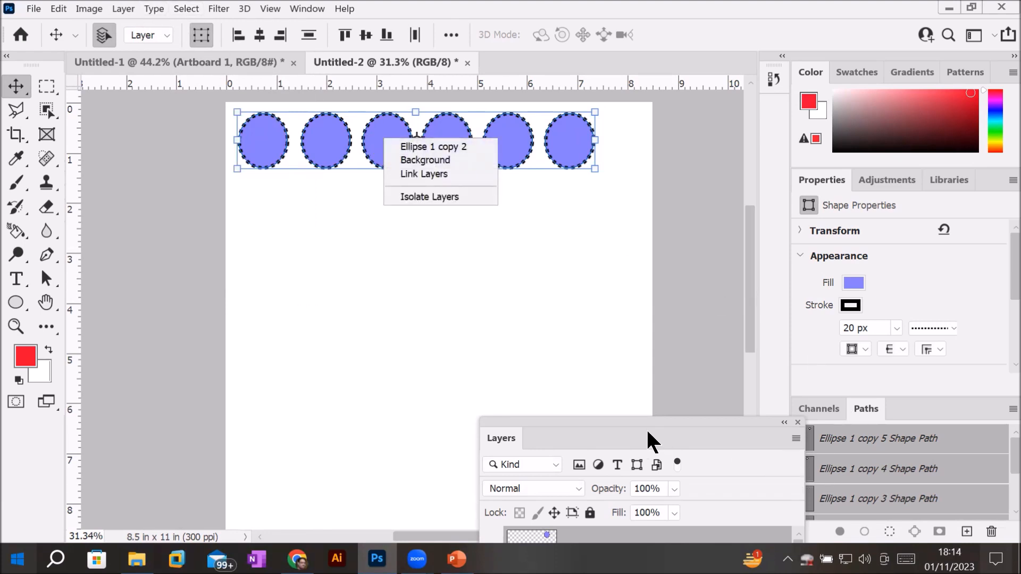
left_click(726, 238)
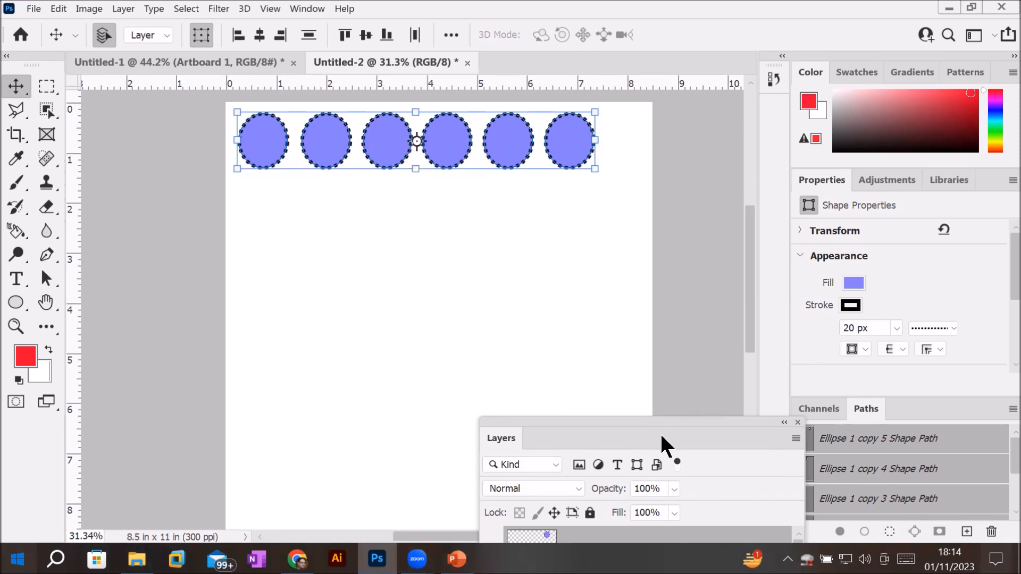
Step: Move and enlarge the Layers panel to show more ellipse layers, and open the layer commands for the selected ellipses
left_click_drag(658, 440, 774, 133)
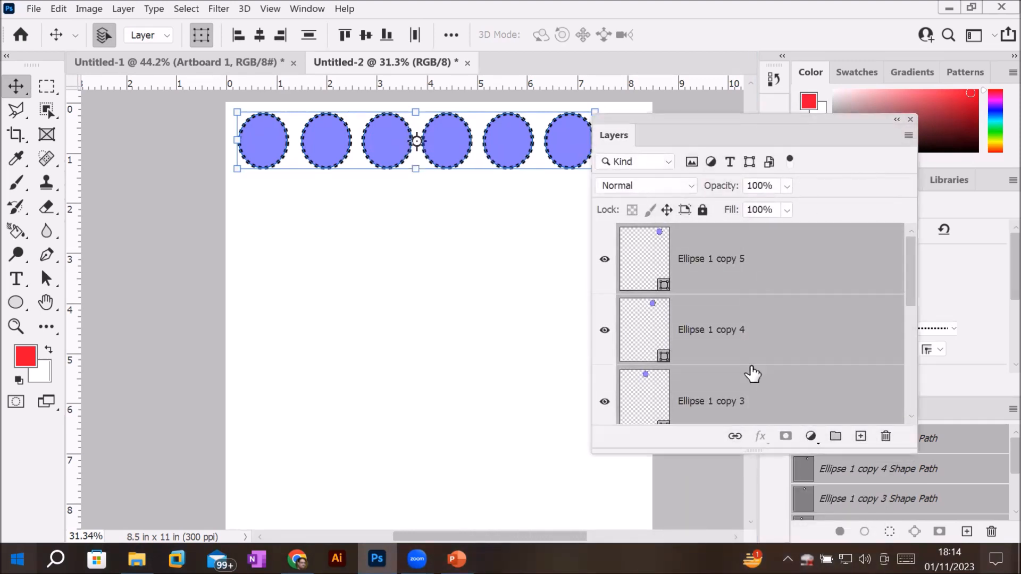
left_click_drag(697, 451, 701, 543)
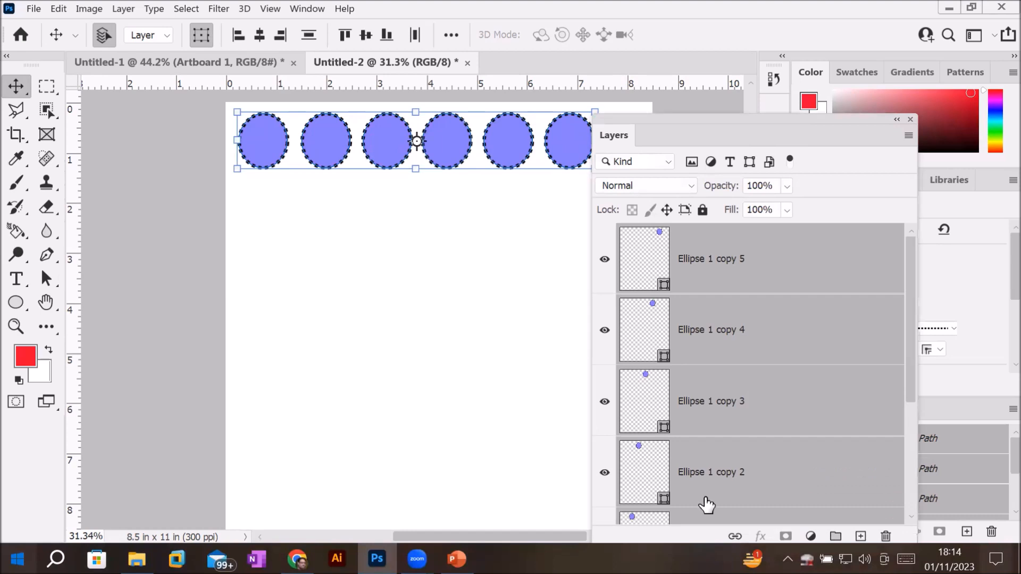
left_click_drag(720, 119, 760, 69)
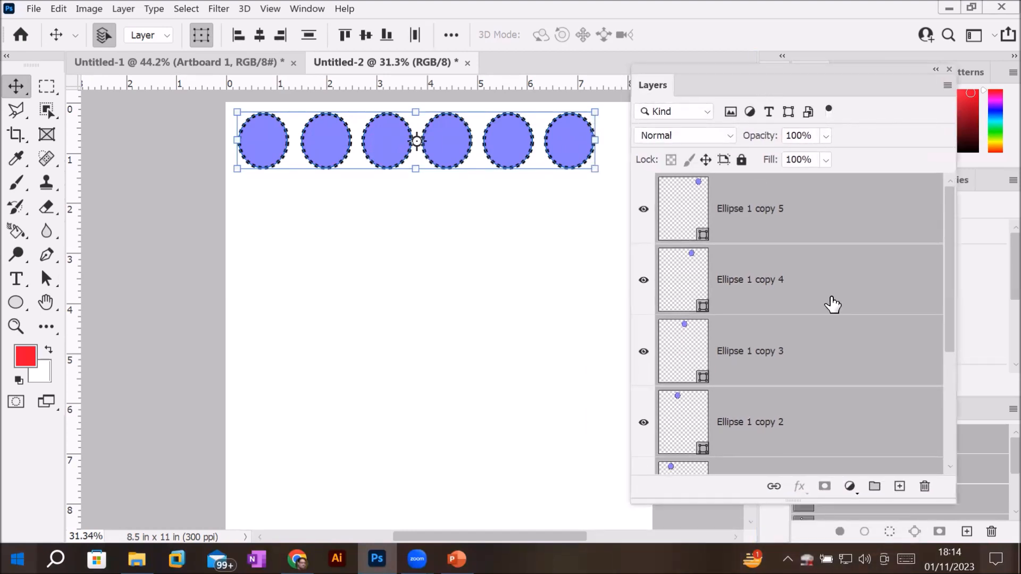
right_click(790, 201)
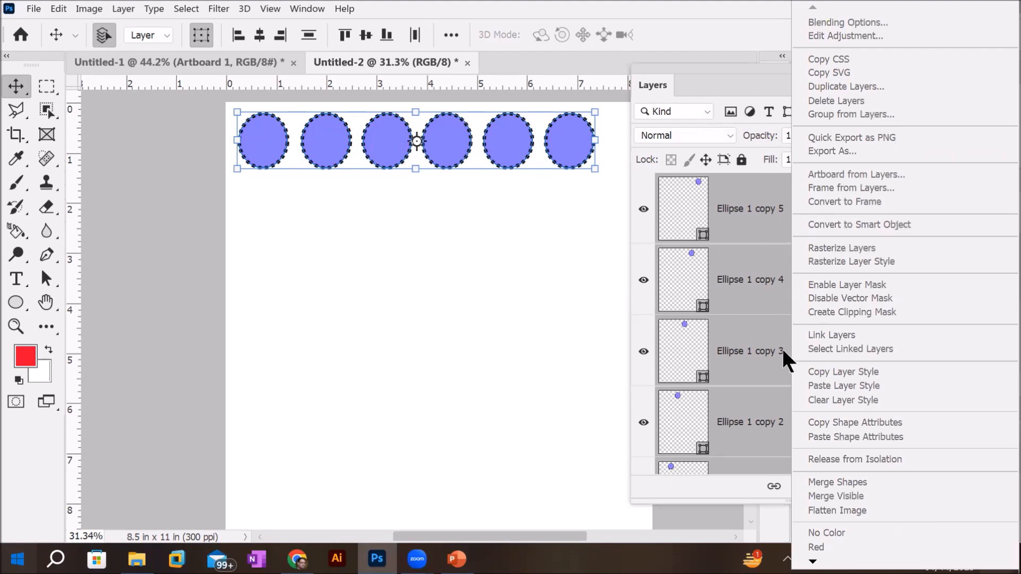
Step: Select all six ellipses in the row near the page's upper edge together, leaving out the Background layer
left_click(692, 429)
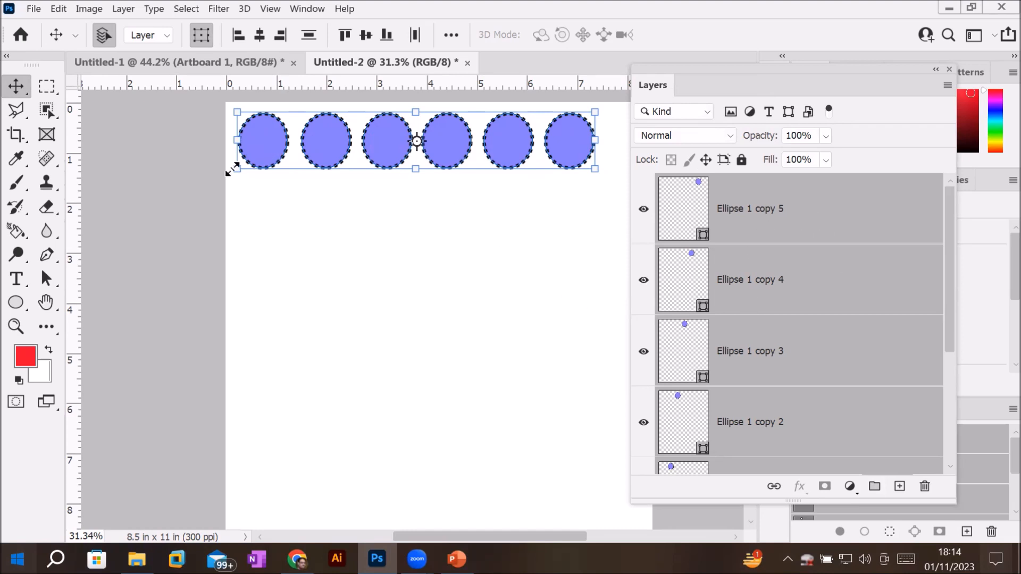
left_click(296, 234)
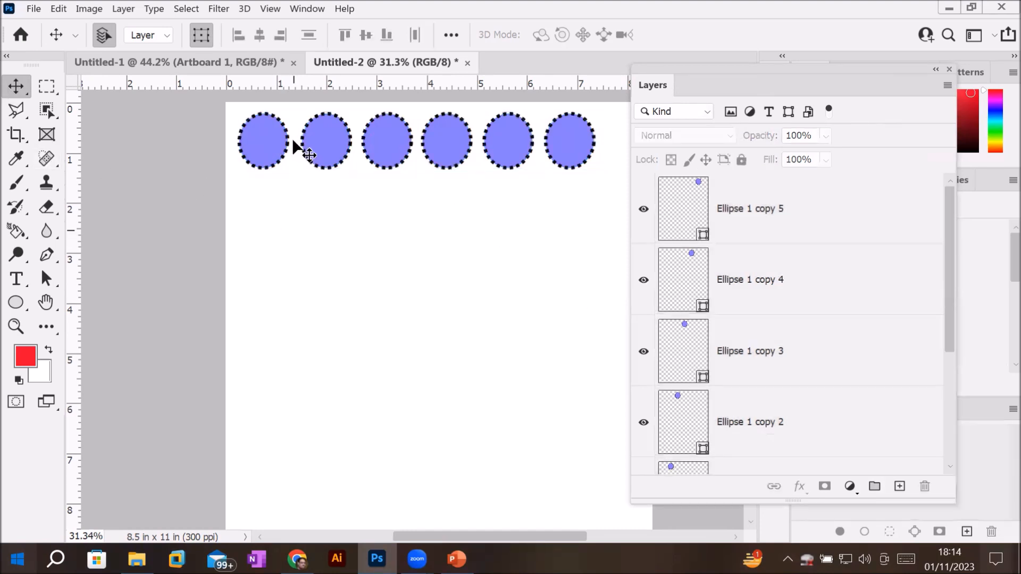
left_click(276, 137)
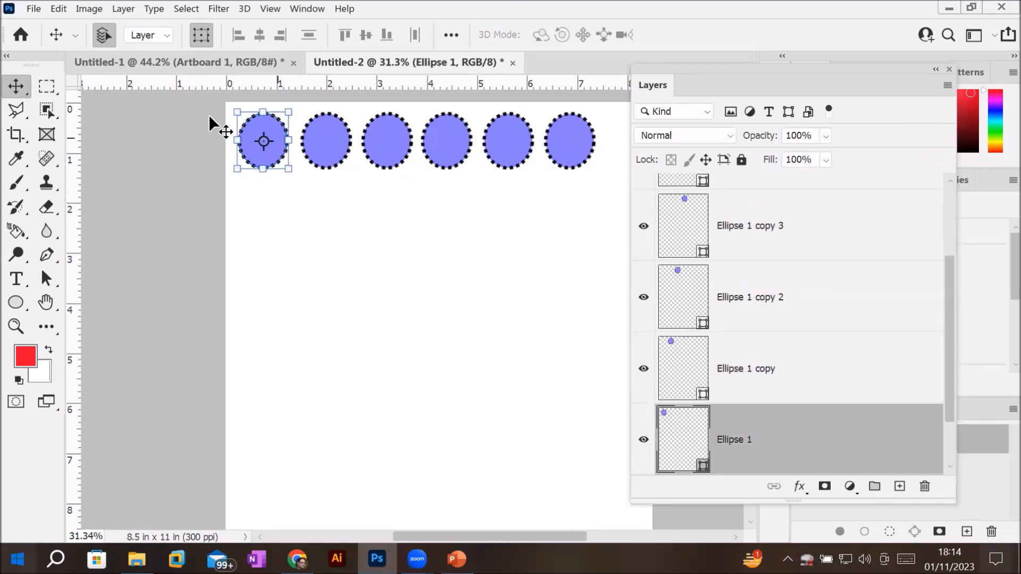
left_click_drag(212, 100, 605, 181)
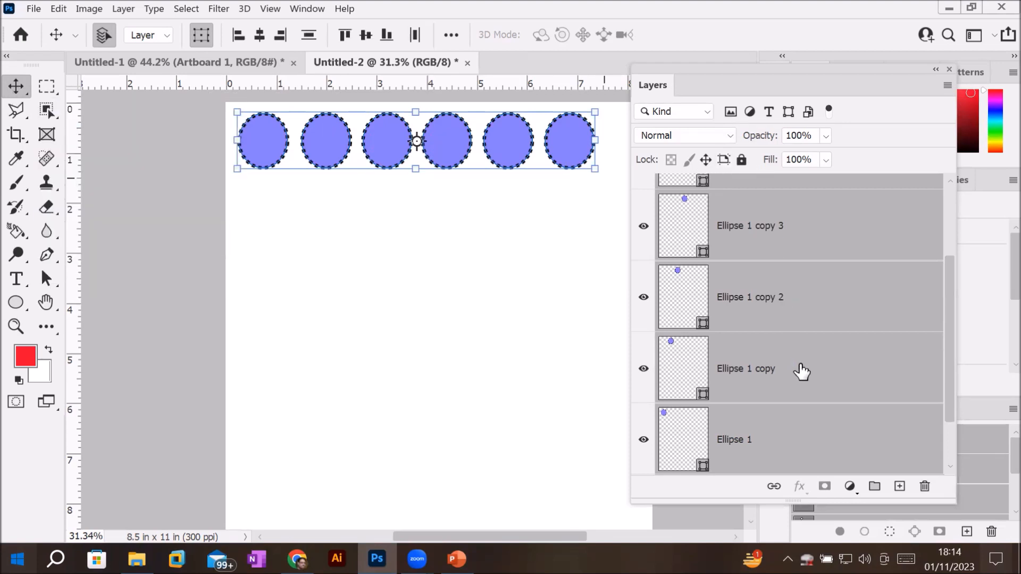
scroll(798, 365, "down", 1)
scroll(802, 370, "up", 1)
scroll(802, 371, "up", 2)
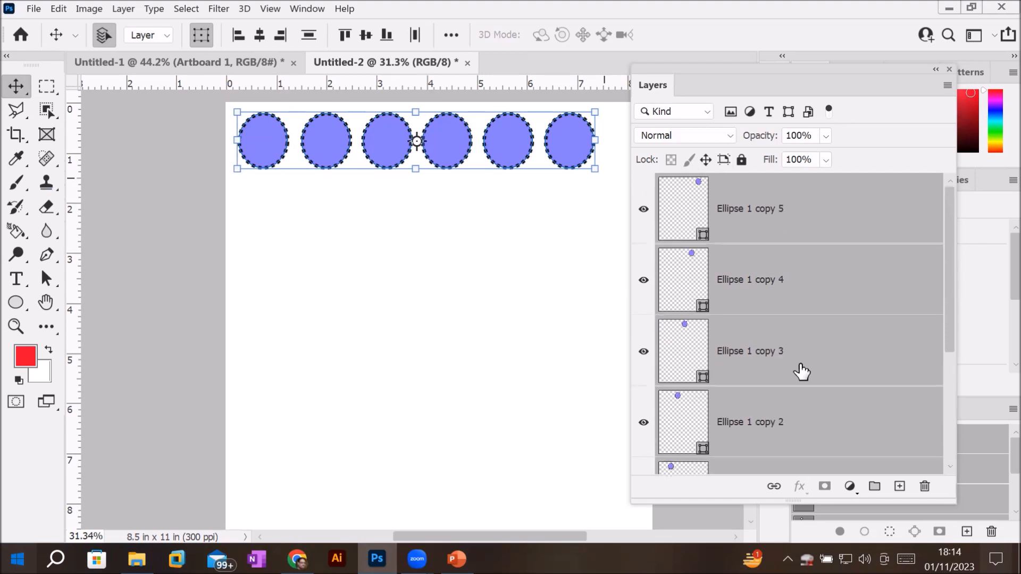
scroll(802, 371, "down", 3)
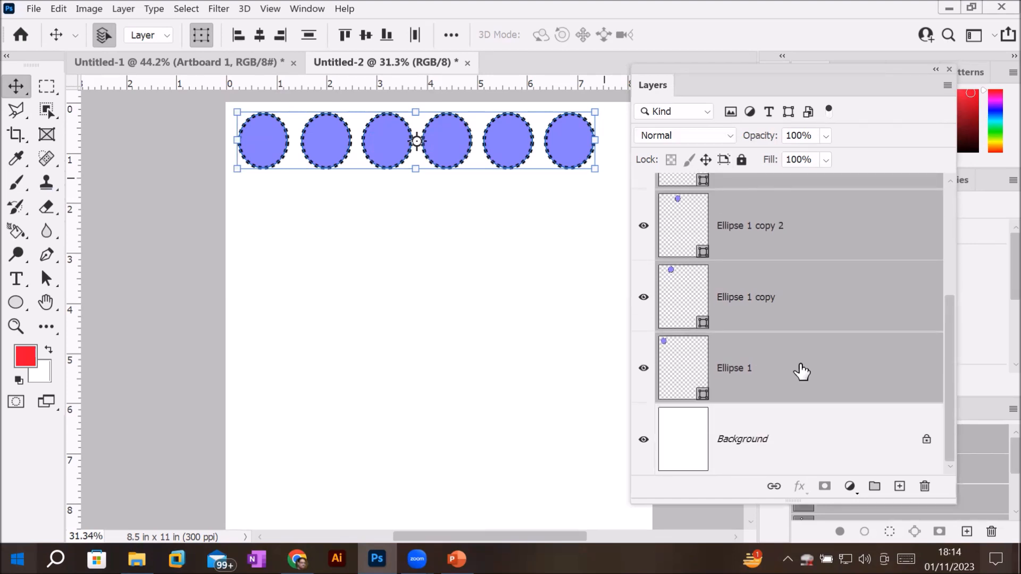
scroll(802, 371, "up", 2)
scroll(802, 370, "down", 3)
scroll(766, 297, "up", 3)
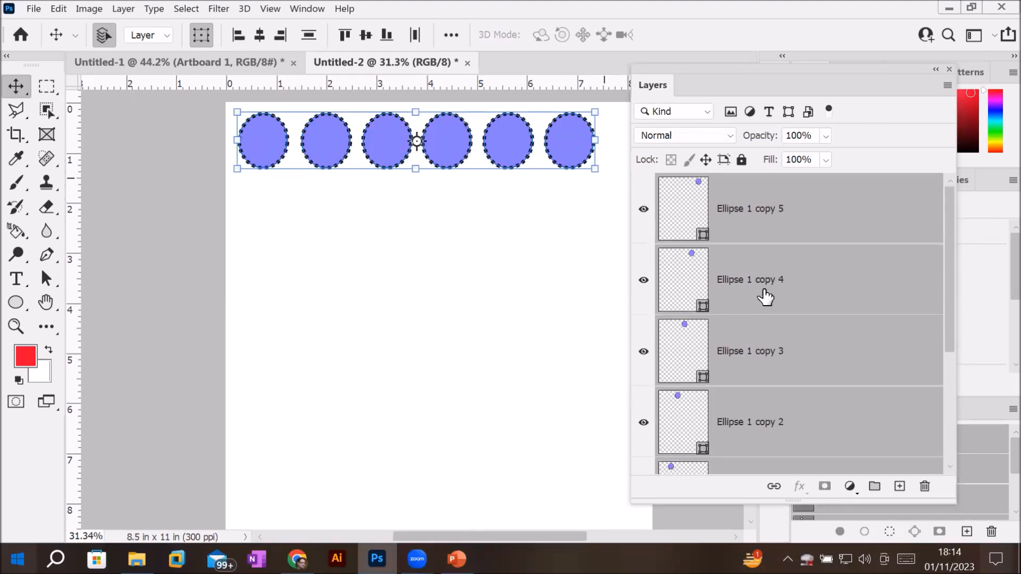
Step: Set the alignment reference for the selected ellipses to Canvas
left_click(127, 11)
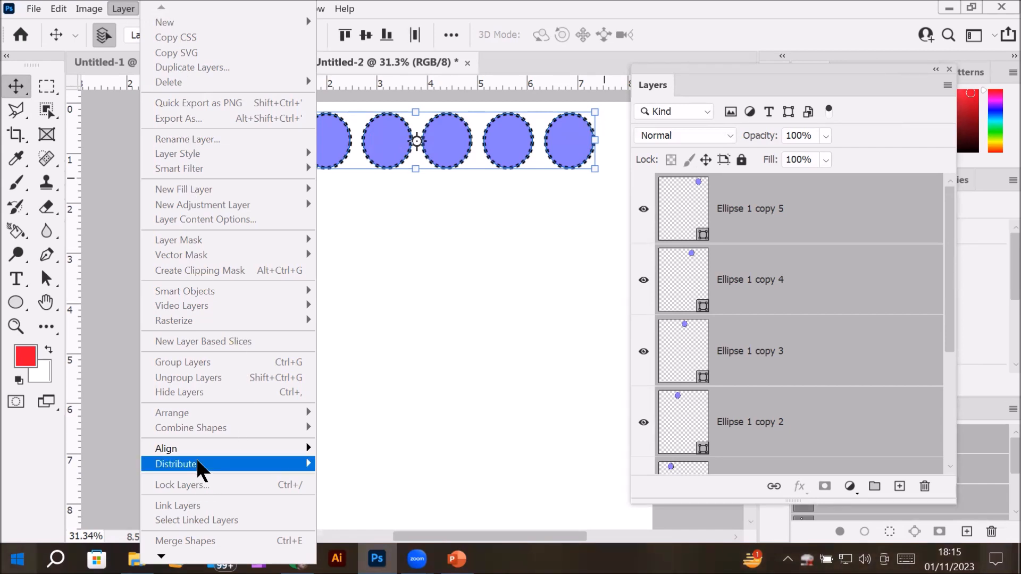
mouse_move(207, 446)
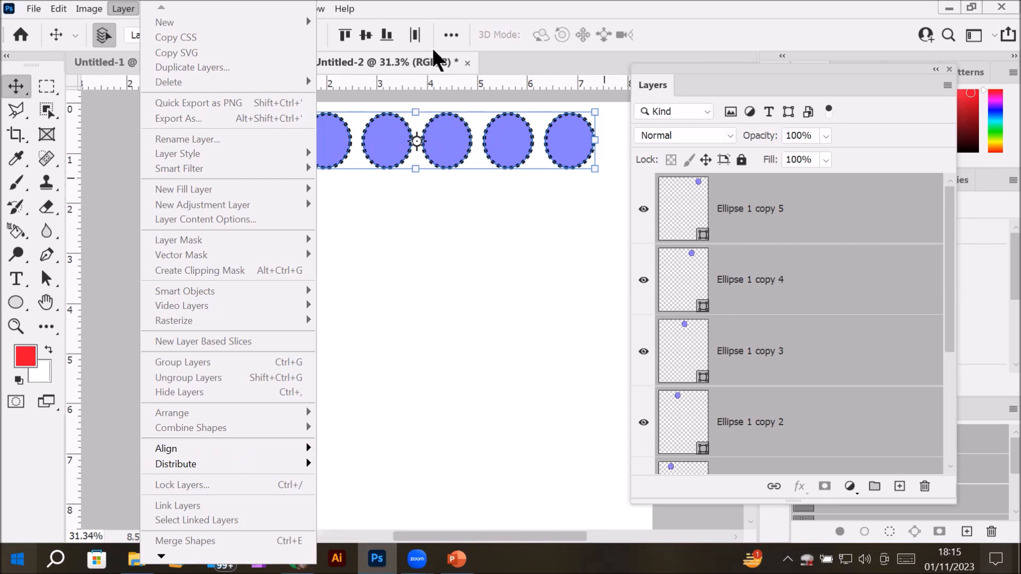
left_click(452, 36)
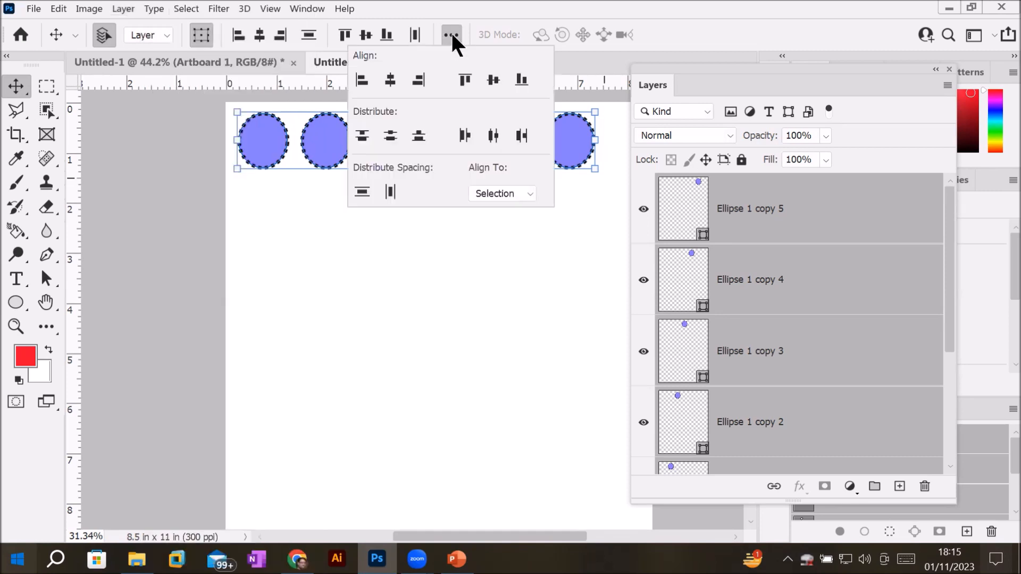
left_click(530, 193)
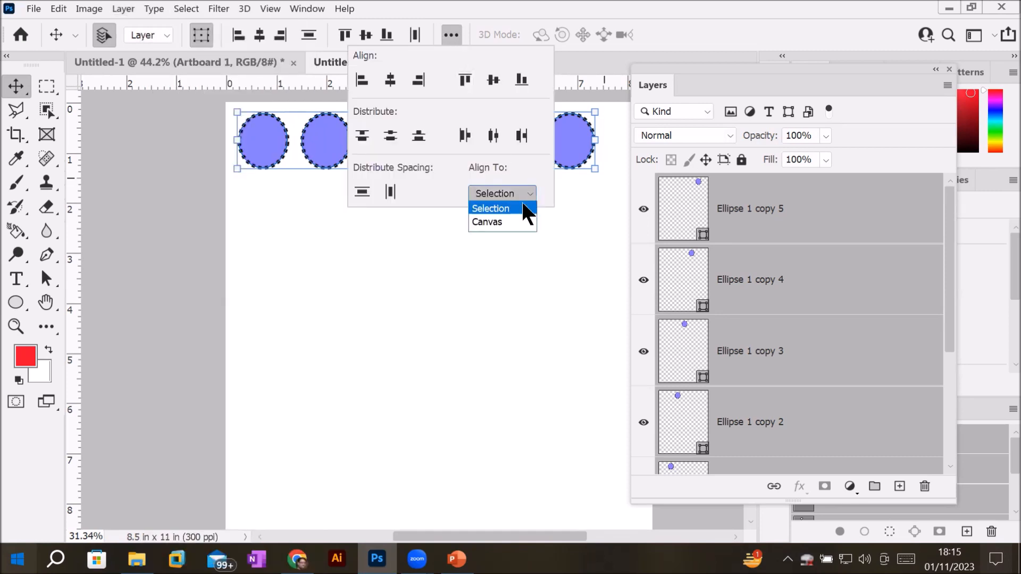
left_click(496, 224)
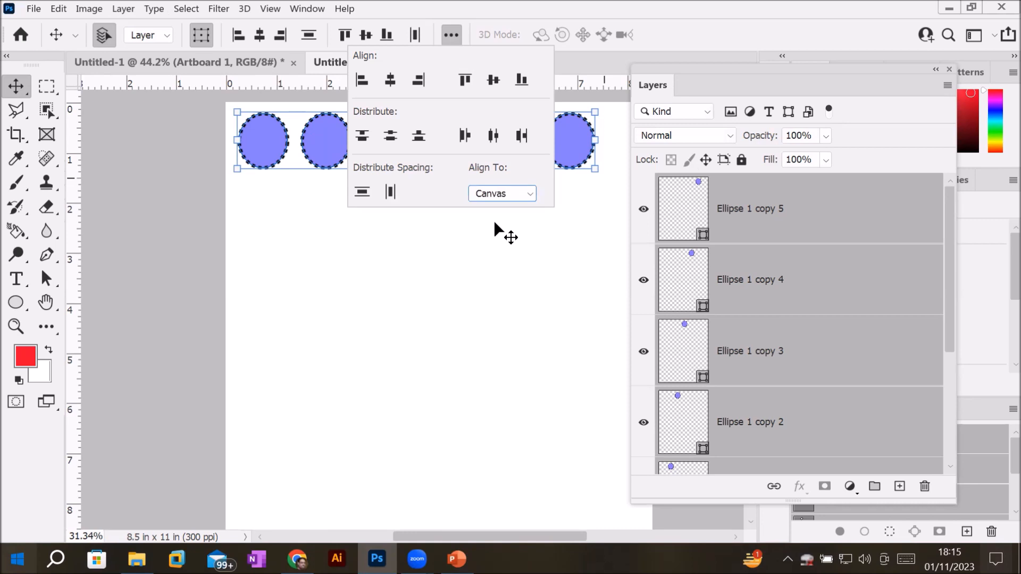
Step: Align the six ellipses to the canvas's top edge, followed by its bottom edge, and deselect them
left_click(466, 81)
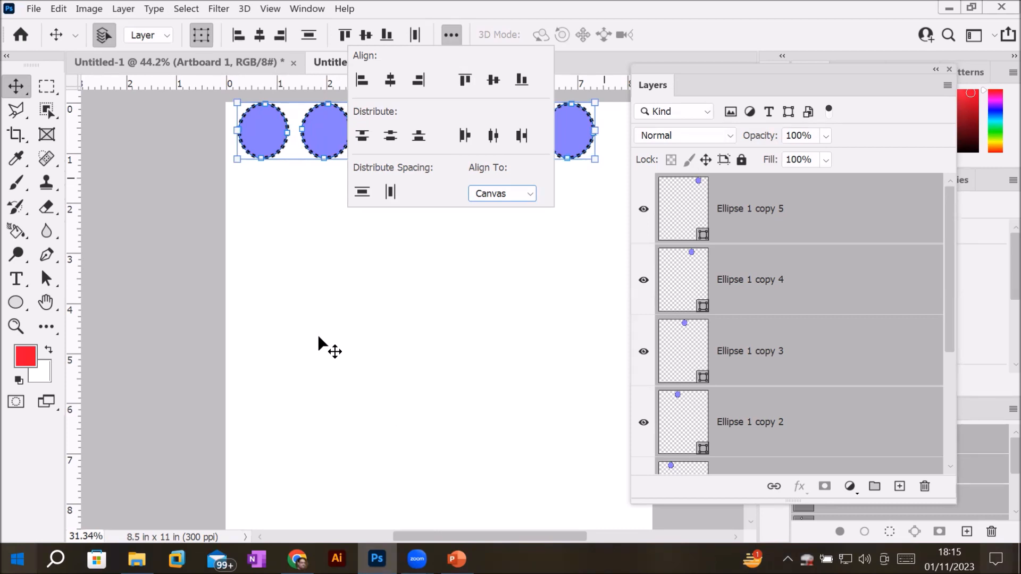
left_click(521, 80)
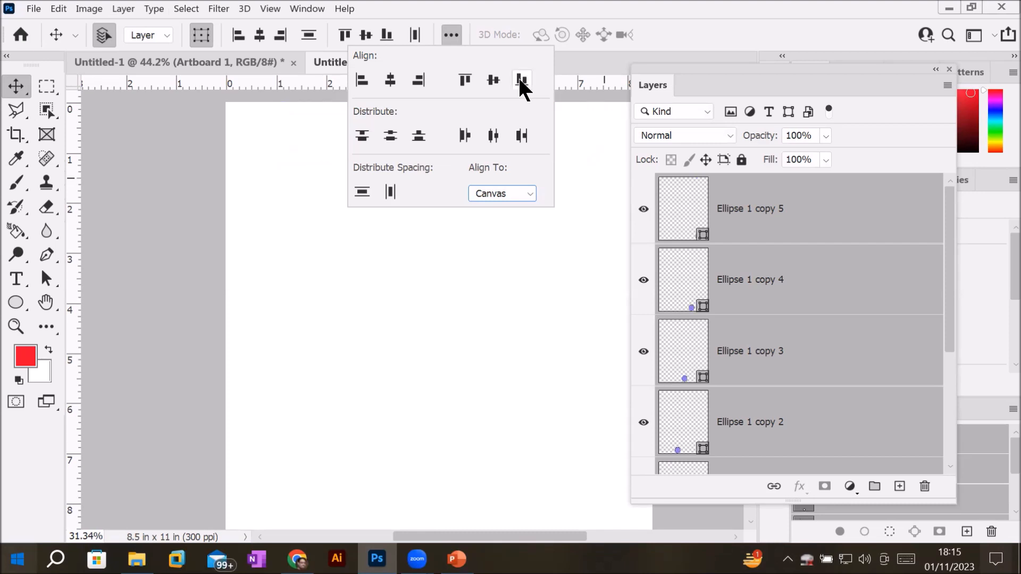
left_click(523, 415)
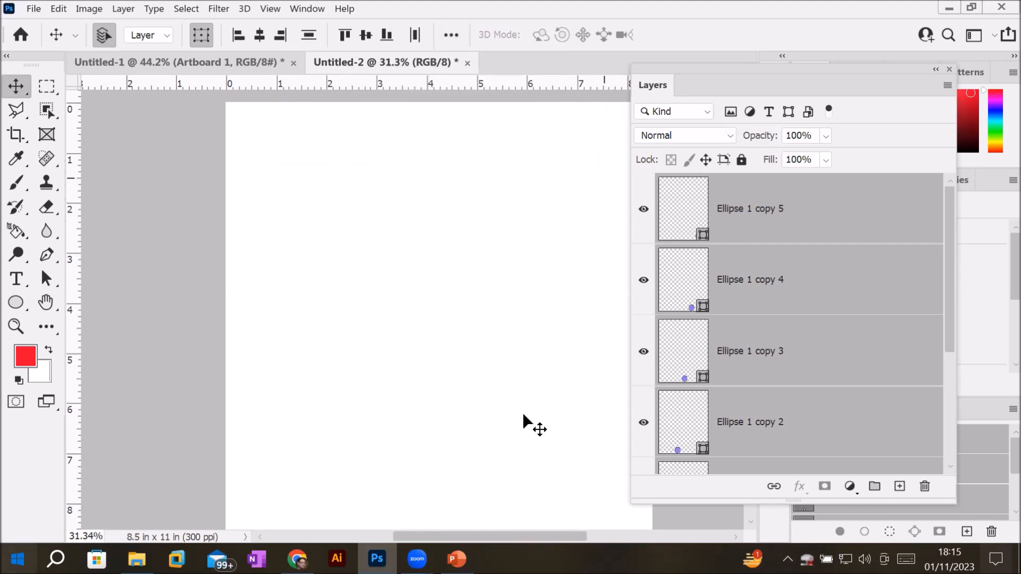
scroll(524, 415, "down", 3)
left_click(524, 415)
scroll(523, 415, "down", 1)
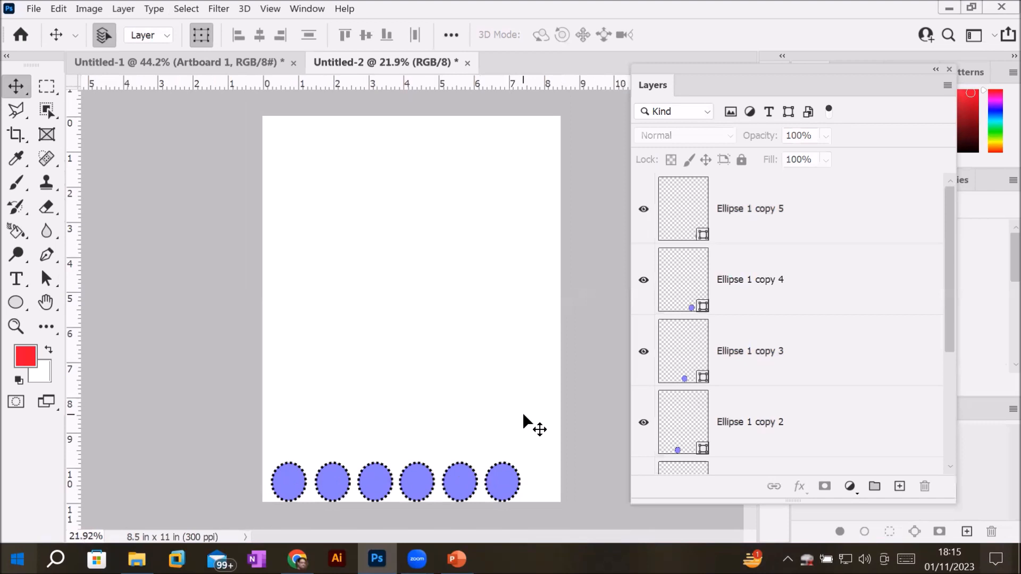
scroll(522, 413, "down", 2)
Step: Reselect the six ellipses and try top and bottom alignment before aligning their vertical centers to the canvas
left_click_drag(255, 405, 521, 493)
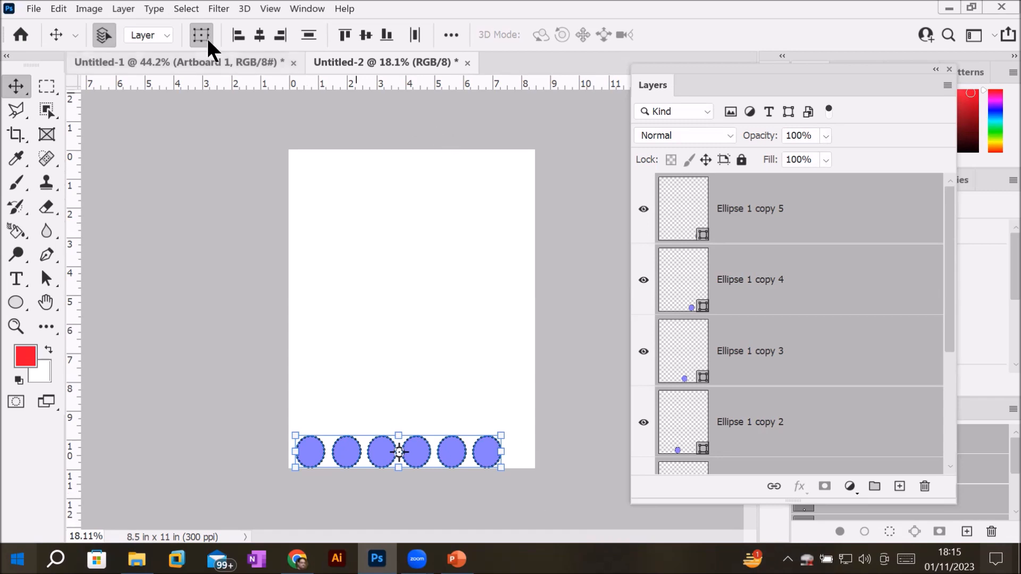
left_click(344, 35)
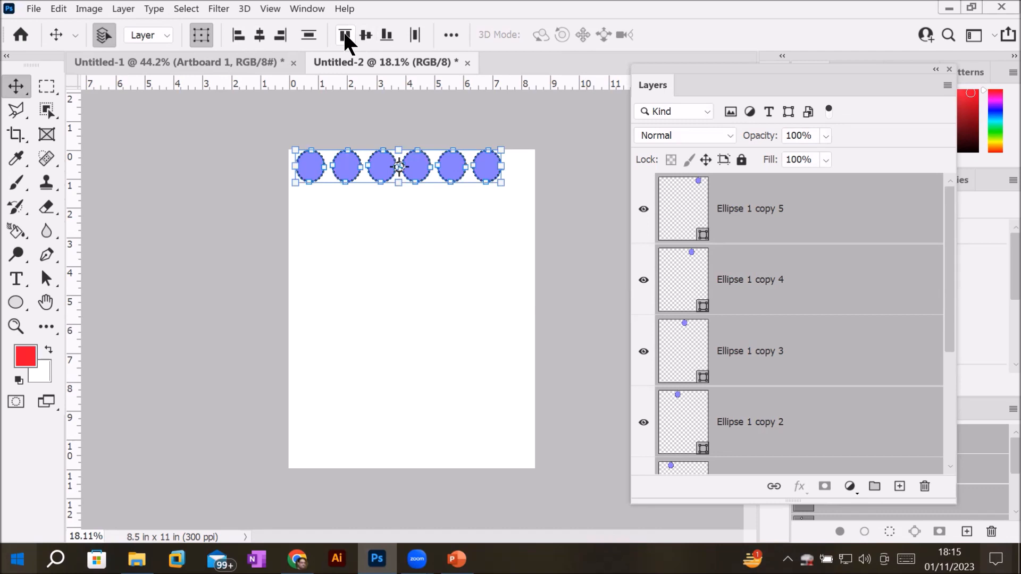
left_click(386, 34)
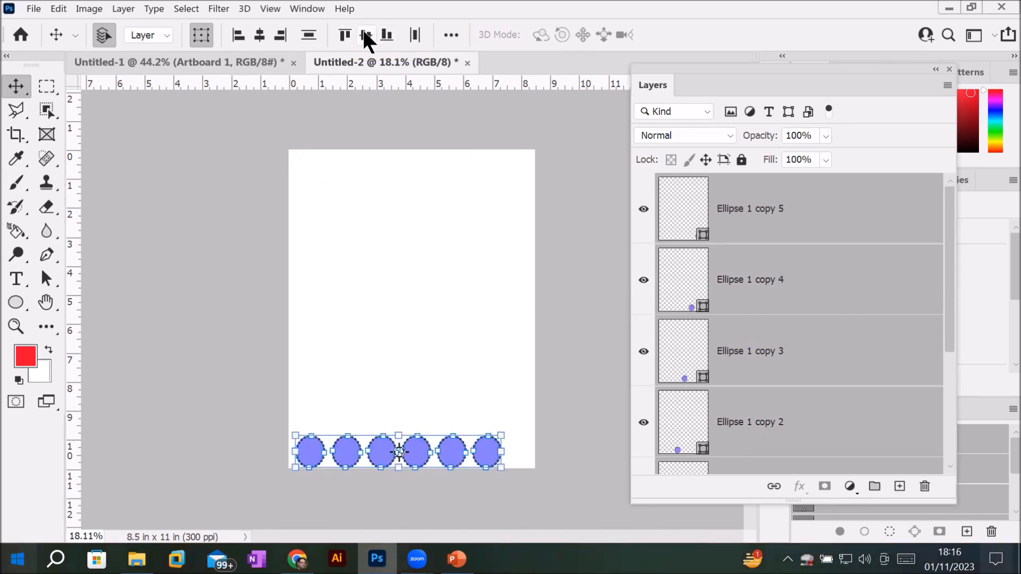
left_click(364, 32)
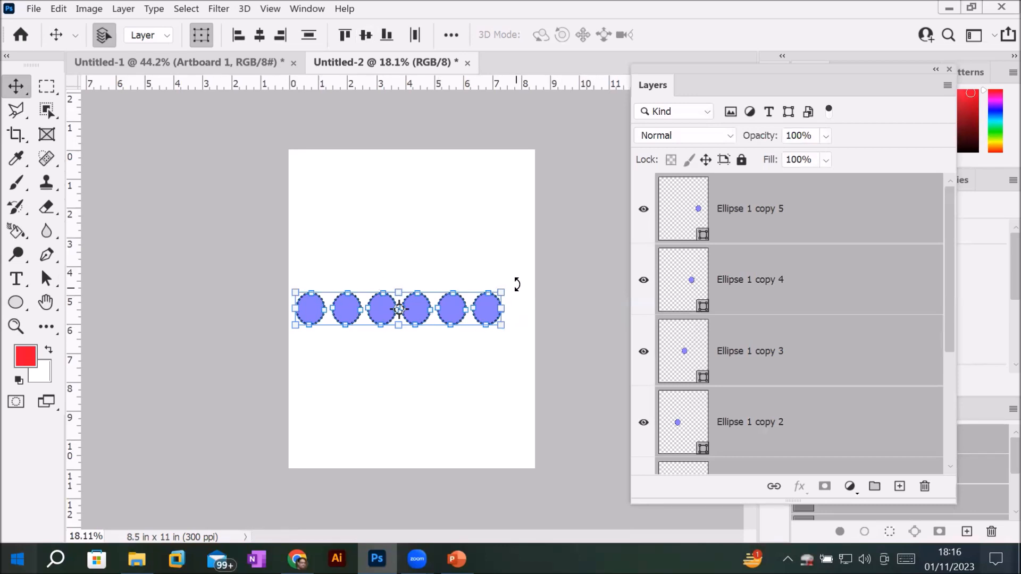
Step: With Canvas as the reference, try aligning the ellipses by top edges, vertical centers and bottom edges in turn
left_click(451, 35)
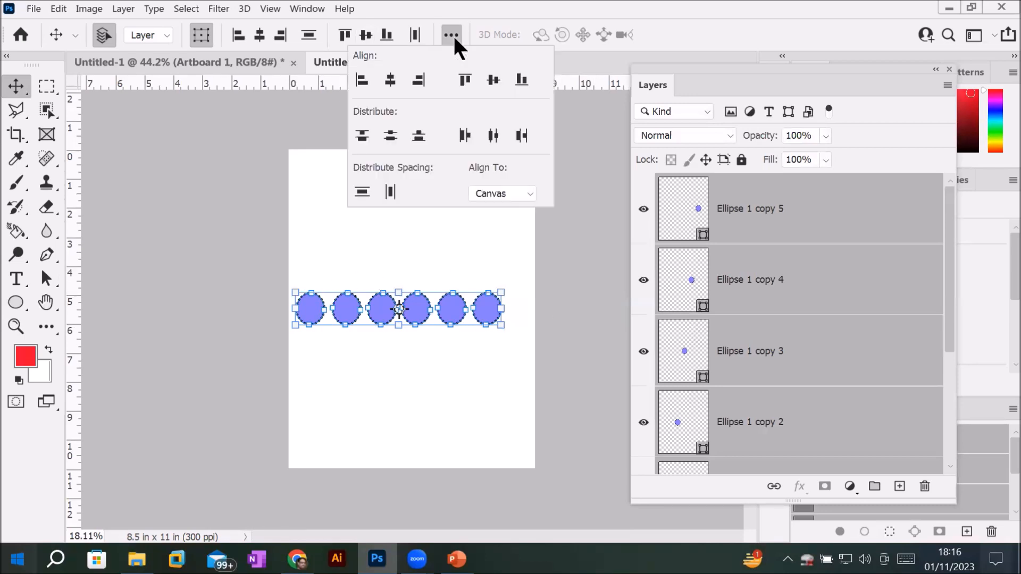
left_click(489, 193)
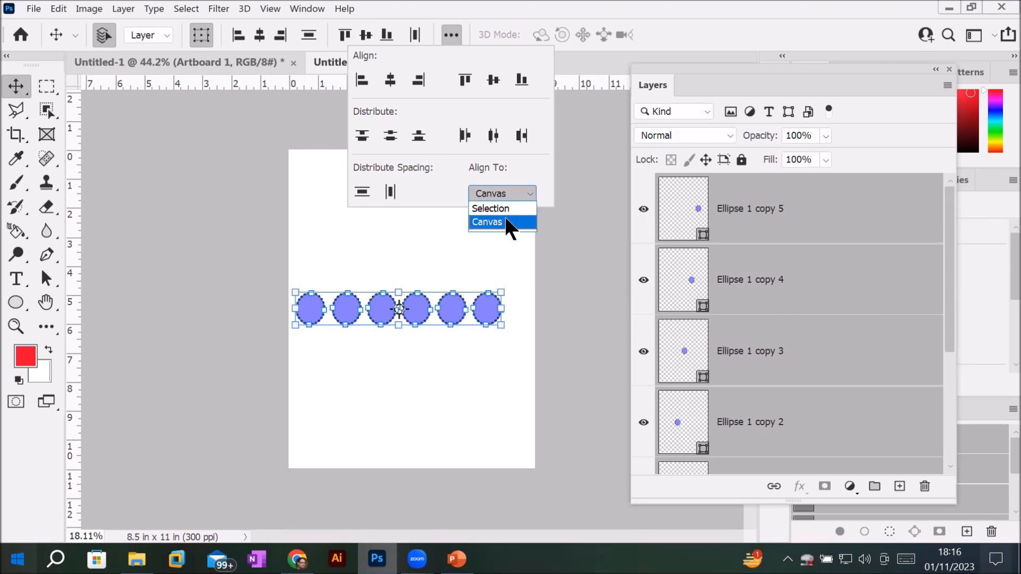
left_click(506, 218)
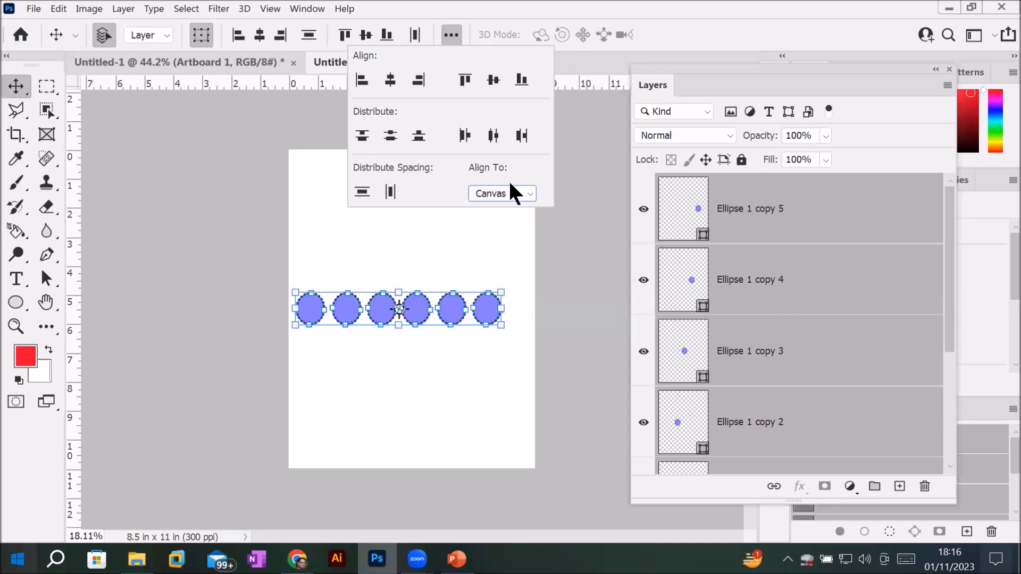
left_click(464, 80)
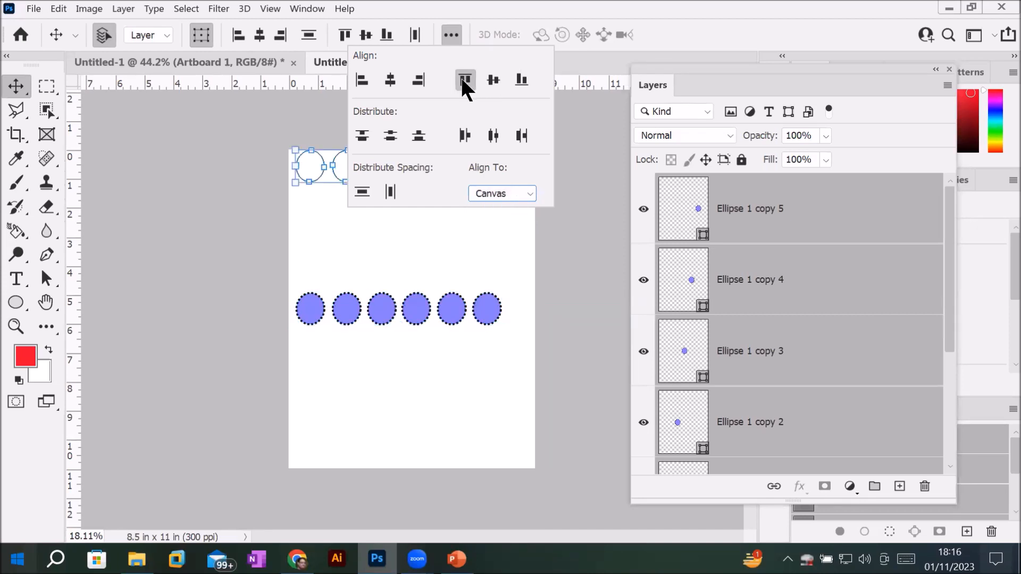
left_click(494, 79)
left_click(521, 79)
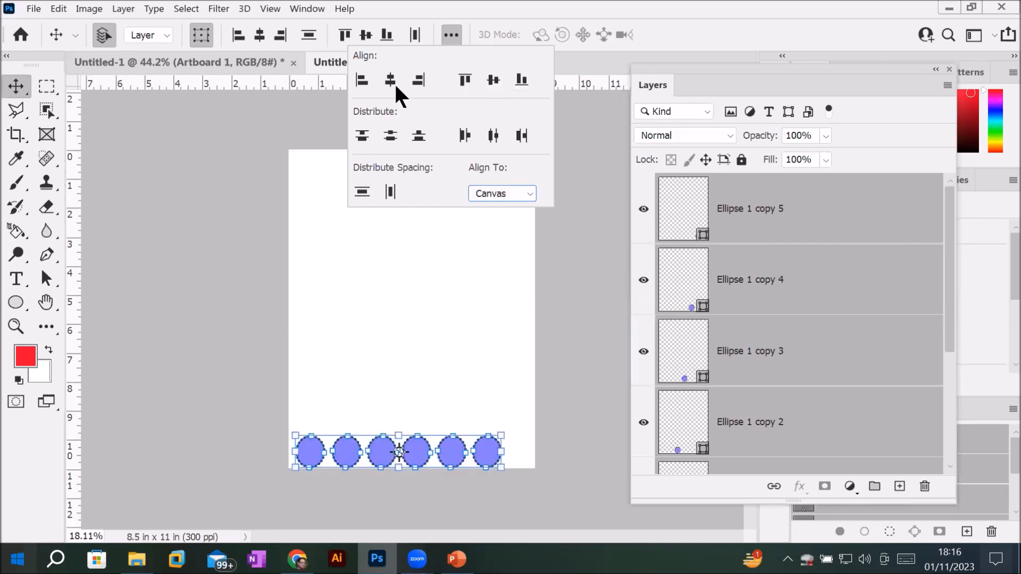
Step: Try left and right alignment to the canvas, undoing each, and undo the preceding bottom alignment too
left_click(359, 75)
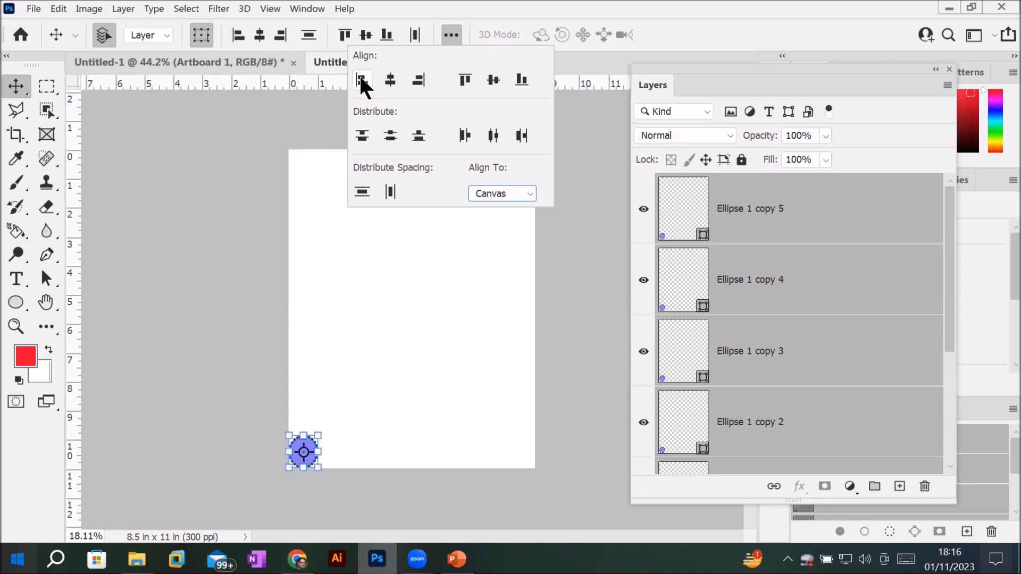
key("ctrl+z")
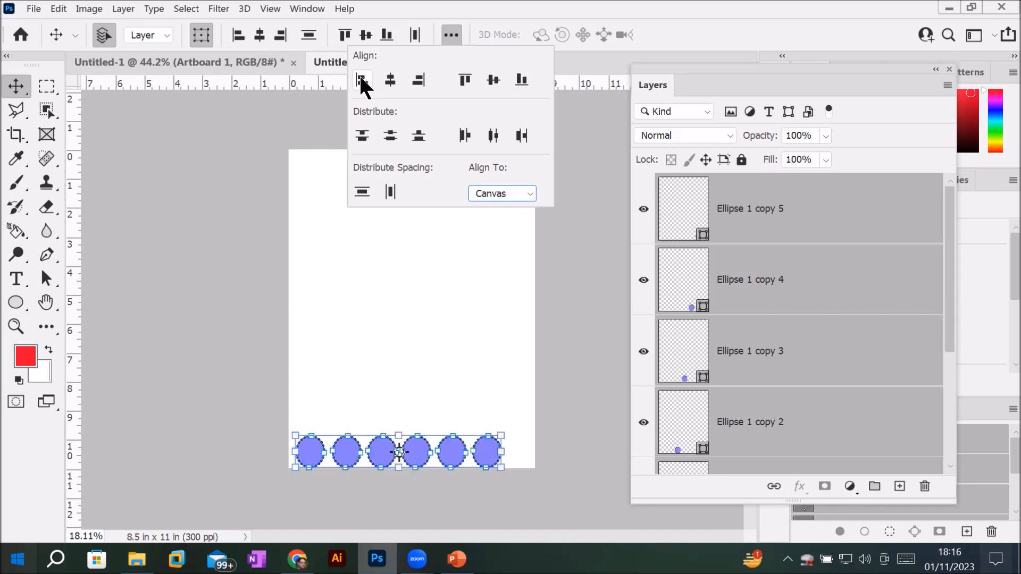
left_click(414, 79)
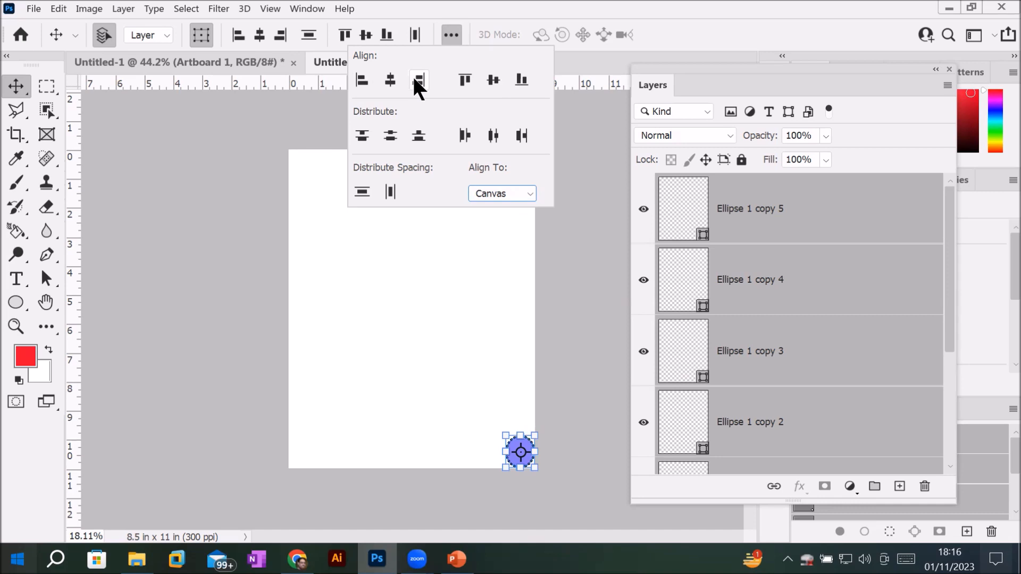
key("ctrl+z")
key("ctrl+z")
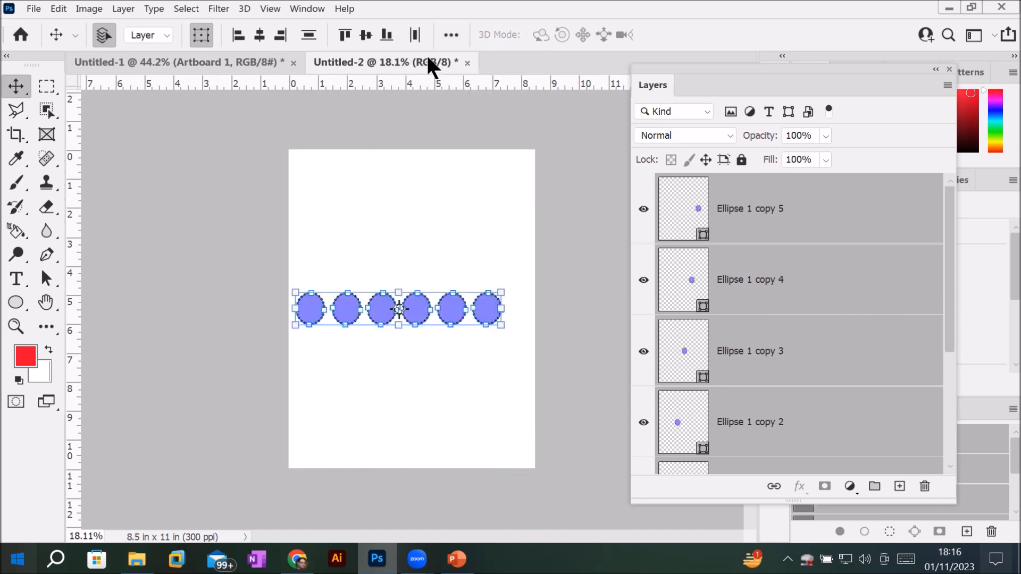
Step: Try aligning the ellipses' horizontal centers to the canvas and undo it
left_click(451, 34)
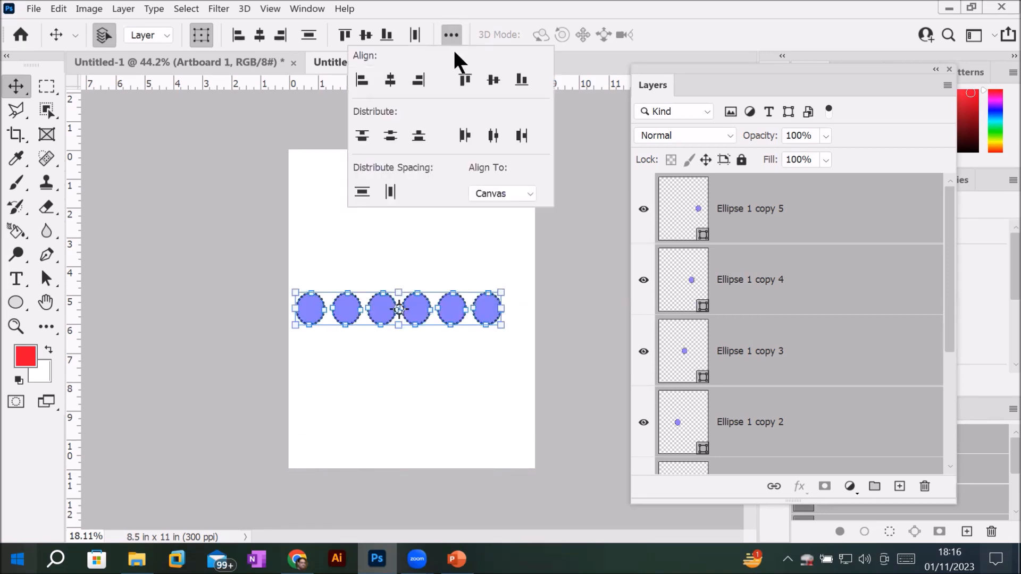
left_click(385, 78)
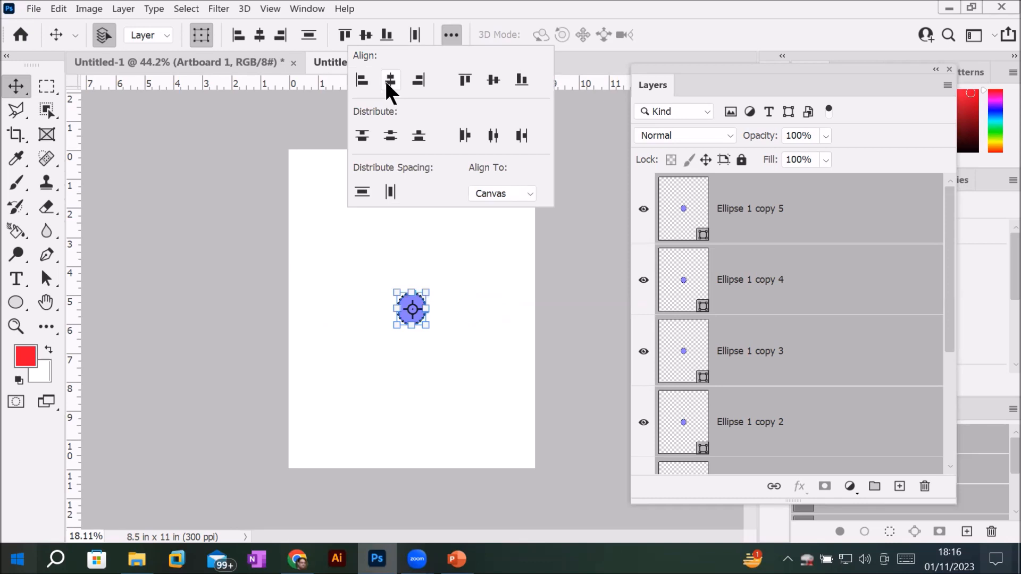
key("ctrl+z")
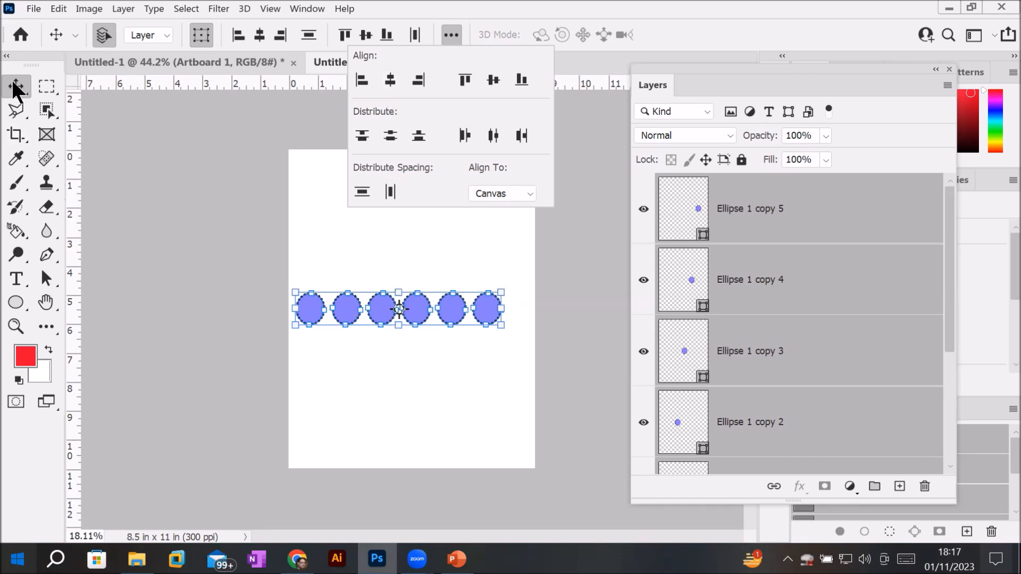
Step: Group the six selected ellipse layers into one layer group
left_click(16, 303)
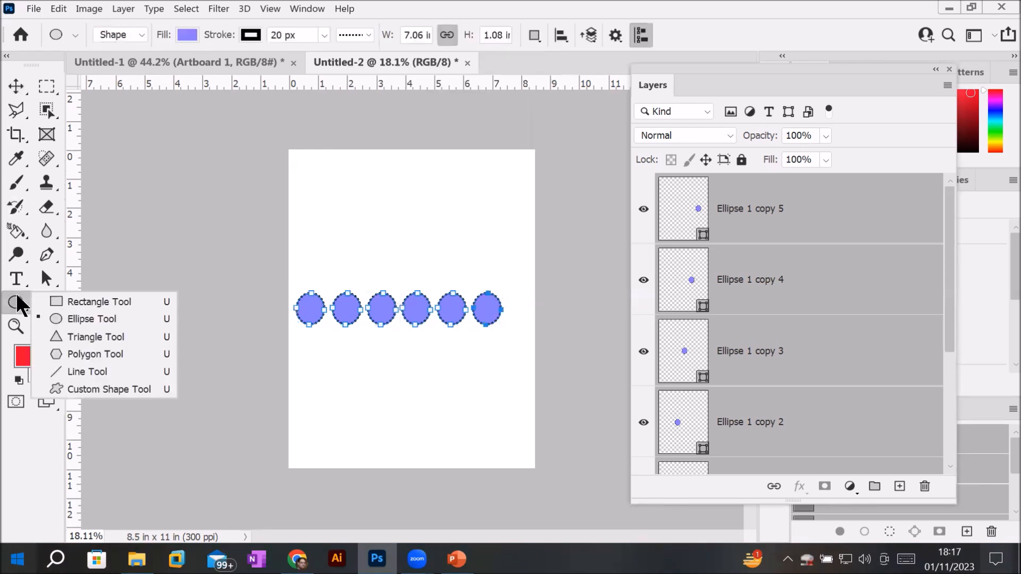
left_click(121, 7)
left_click(120, 7)
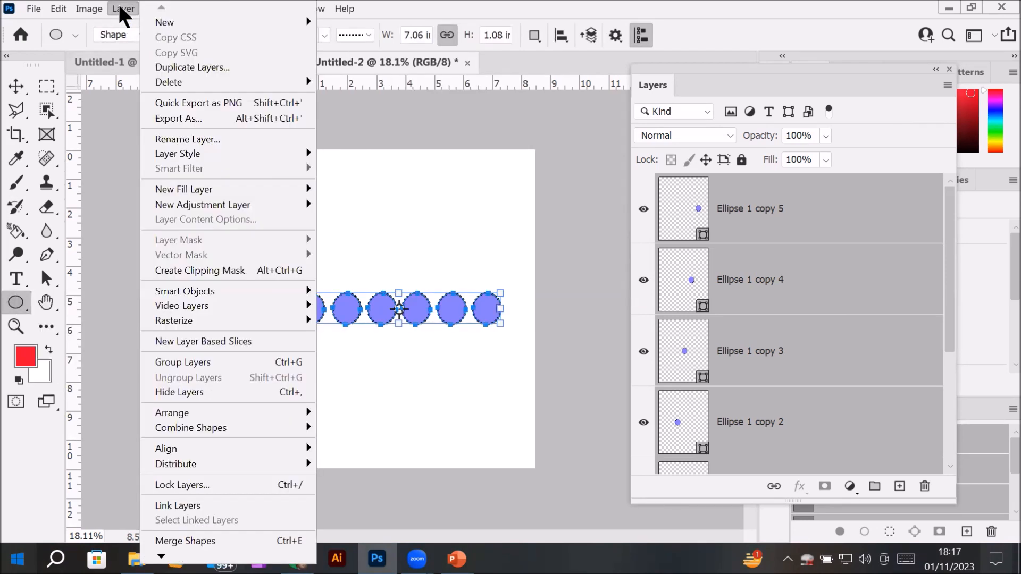
left_click(232, 359)
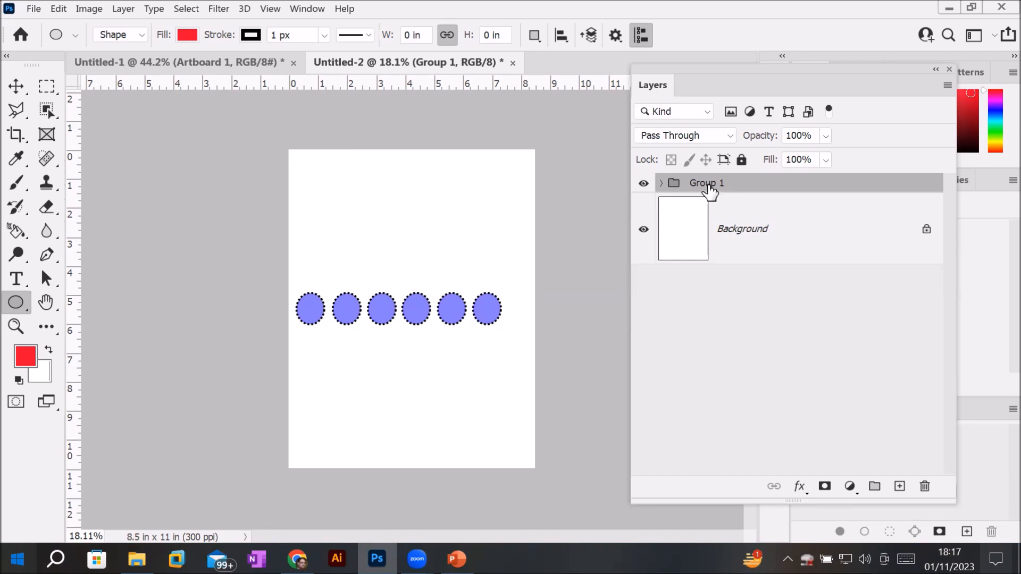
Step: Rename the new layer group as Circle Group
double_click(708, 184)
type("Circle Group")
key("Return")
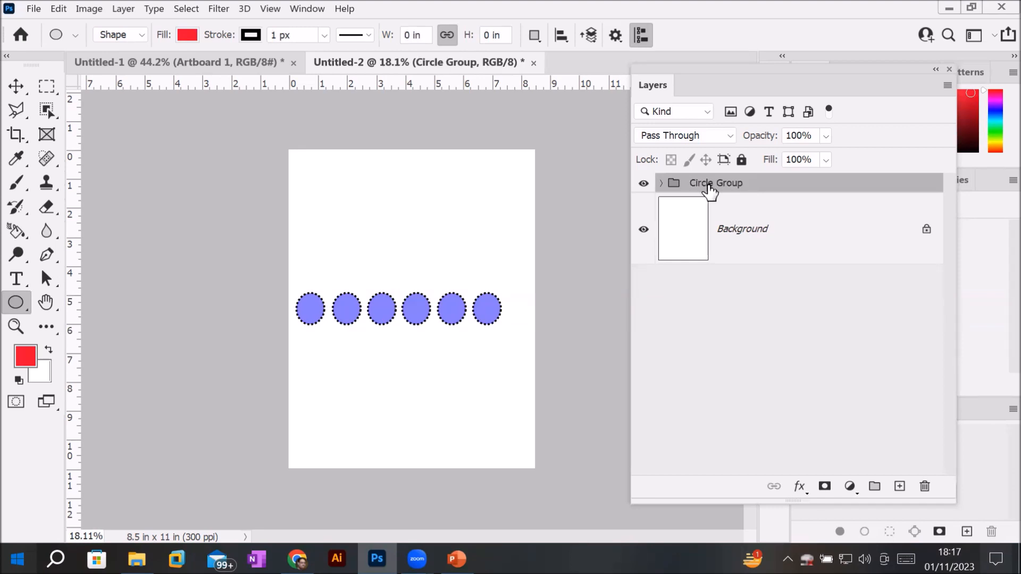
Step: Toggle the visibility of Circle Group off and back on twice
left_click(645, 183)
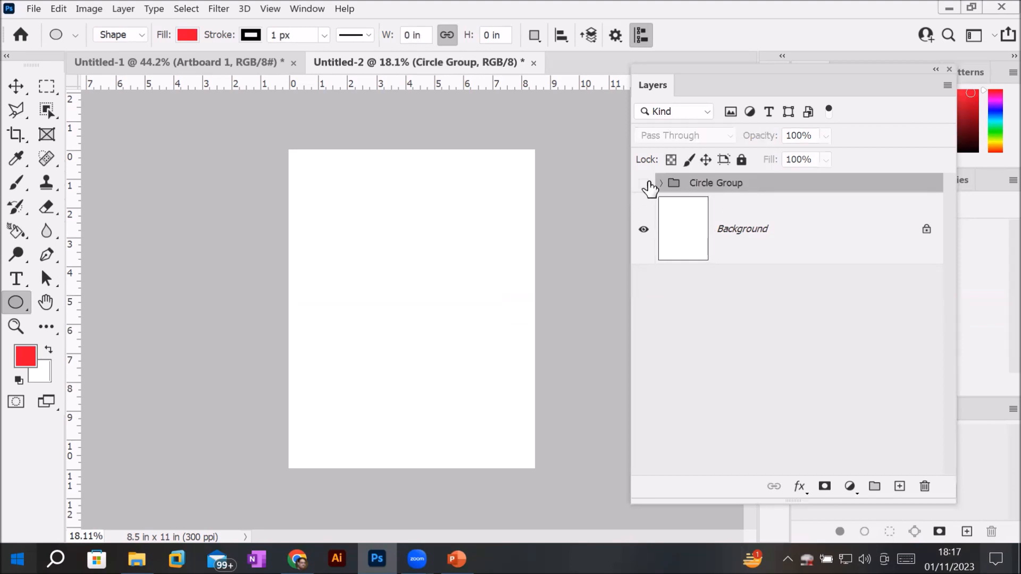
left_click(644, 184)
left_click(644, 184)
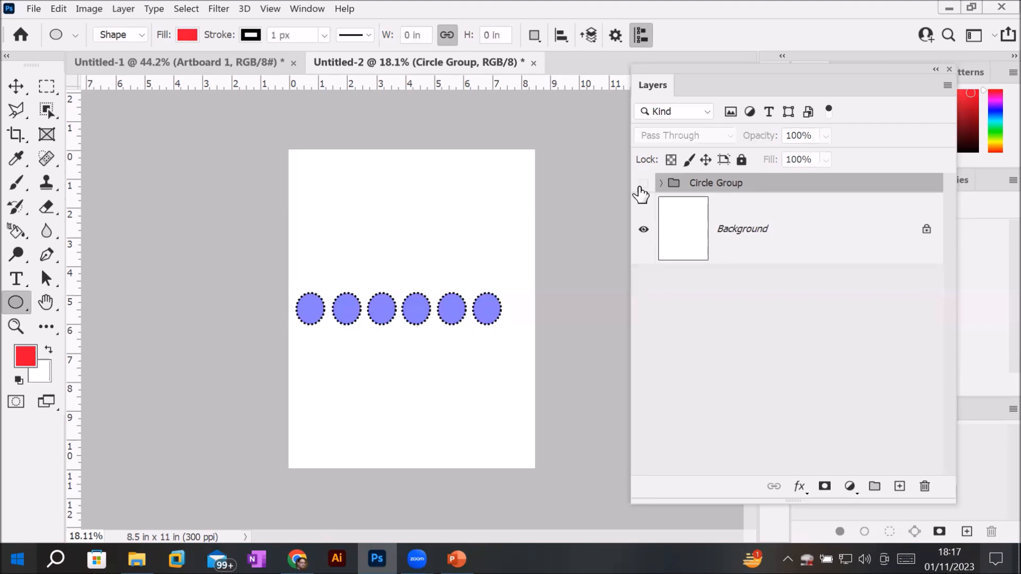
left_click(643, 184)
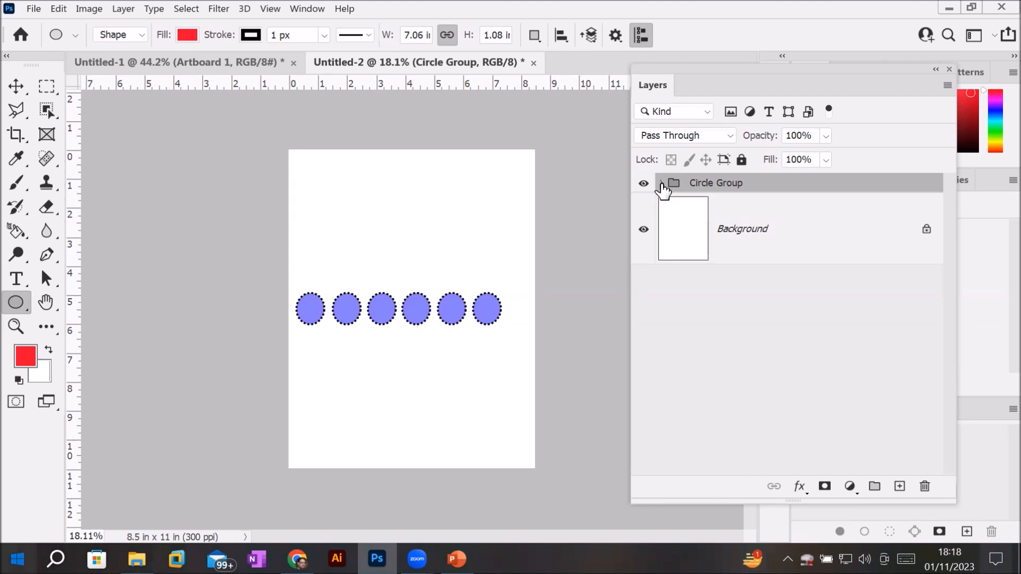
Step: Expand Circle Group and toggle the visibility of Ellipse 1 copy 5 and Ellipse 1 copy 4 off and back on
left_click(662, 184)
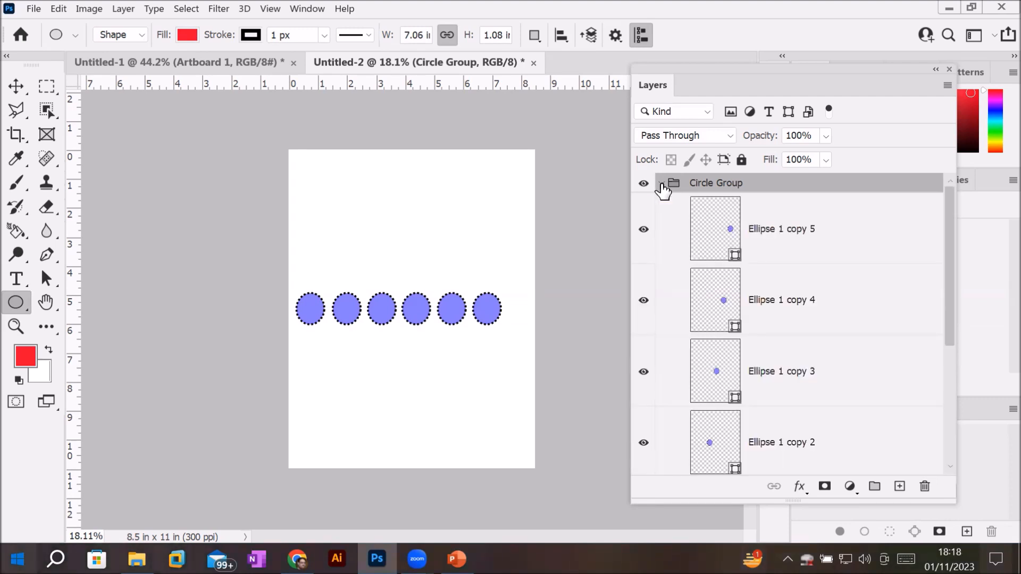
left_click(643, 230)
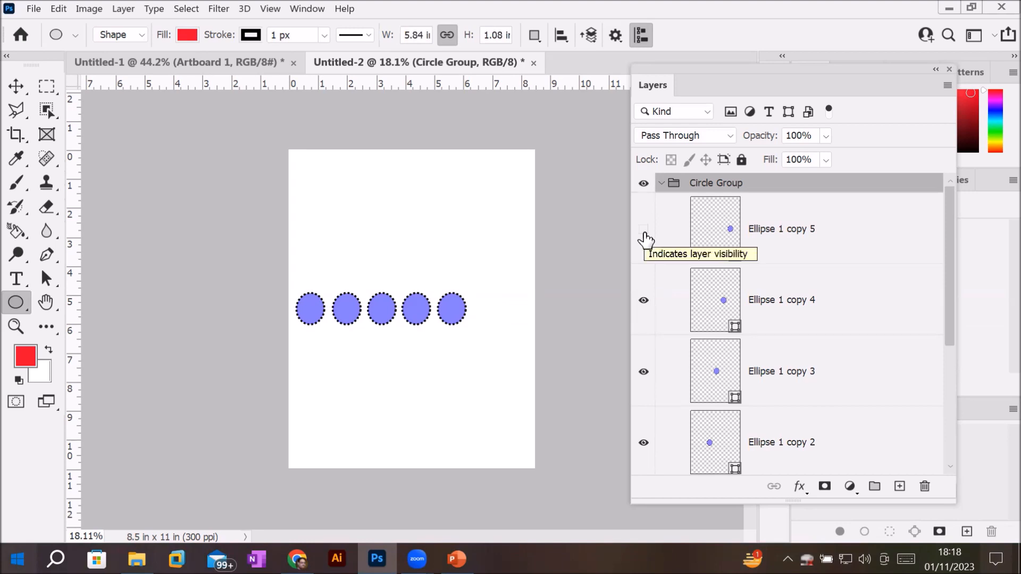
left_click(645, 234)
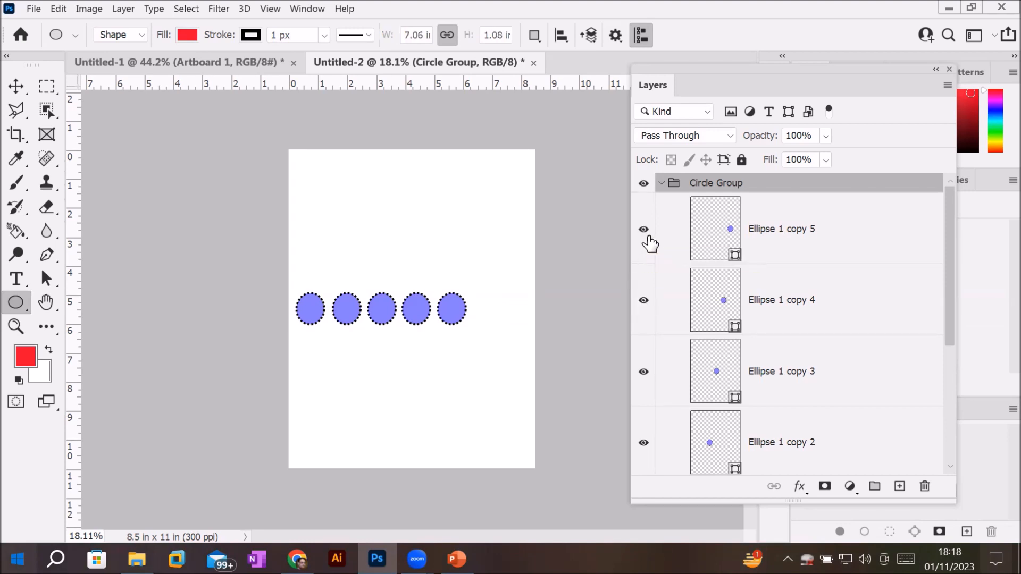
left_click(644, 301)
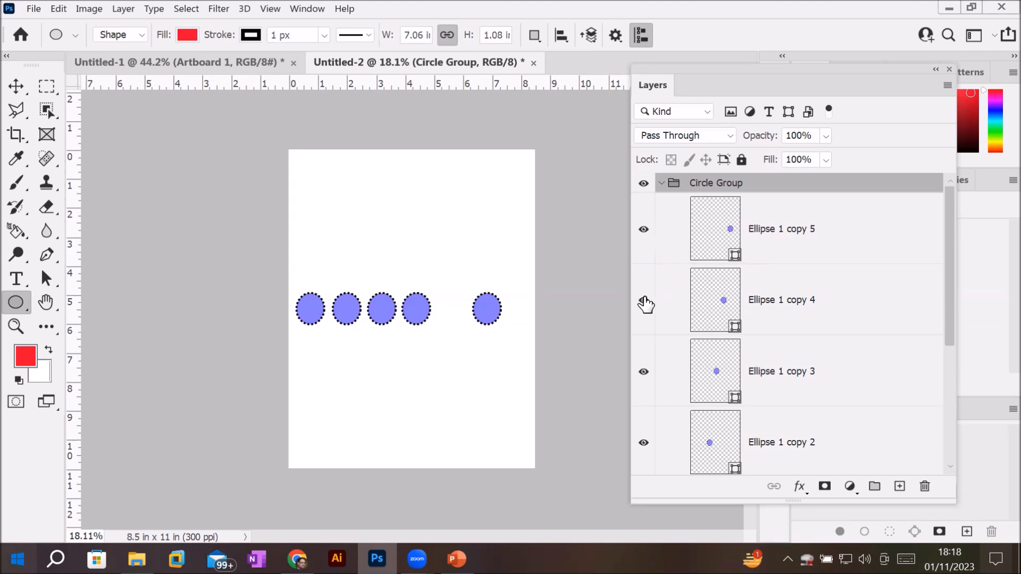
left_click(644, 301)
left_click(644, 301)
left_click(644, 300)
Step: Select the Ellipse 1 copy 4 layer inside the group and change its fill to red
left_click(725, 302)
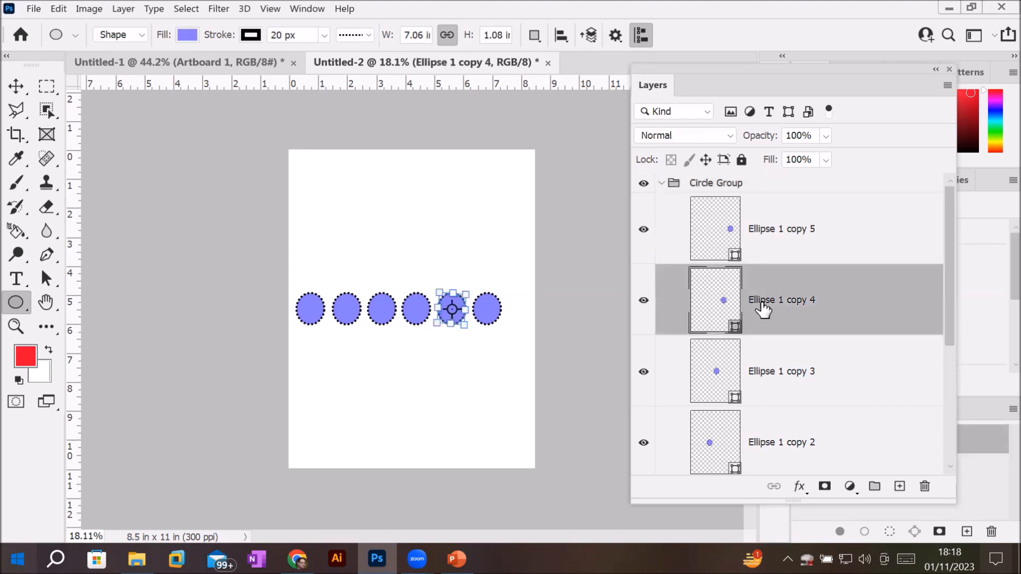
left_click(186, 35)
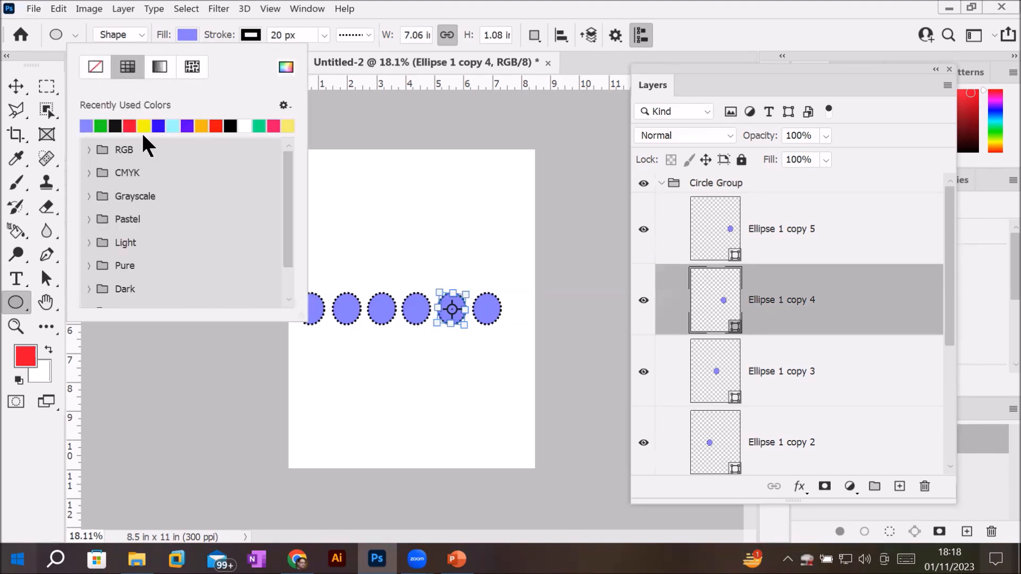
left_click(129, 126)
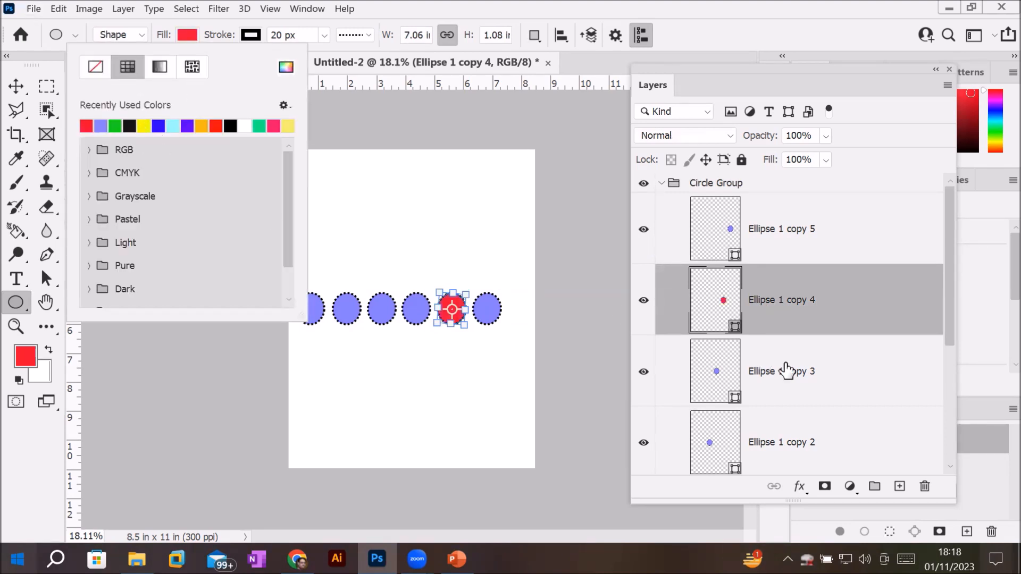
Step: Select the Ellipse 1 copy 2 layer inside the group and change its fill to green
left_click(755, 456)
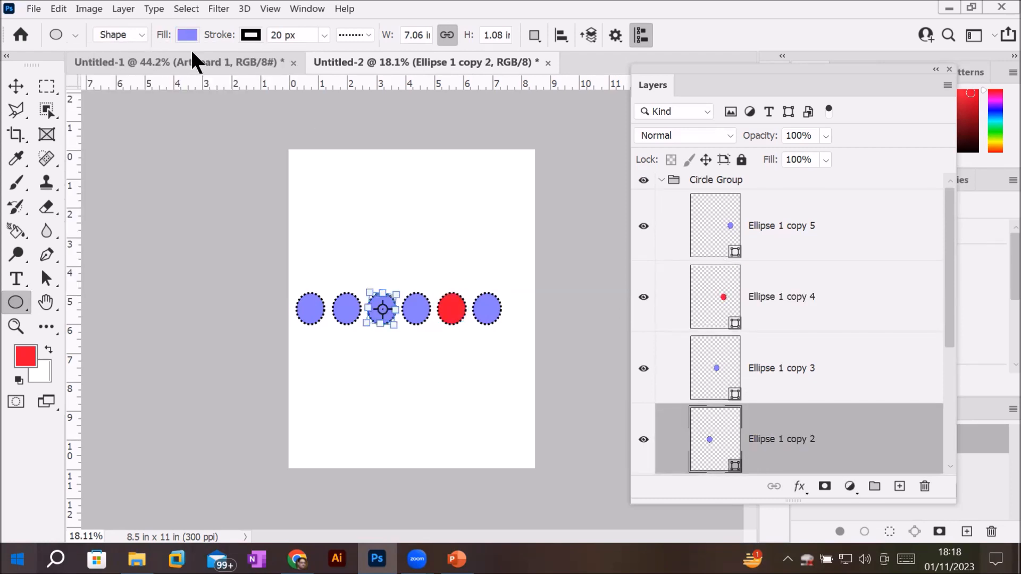
left_click(183, 32)
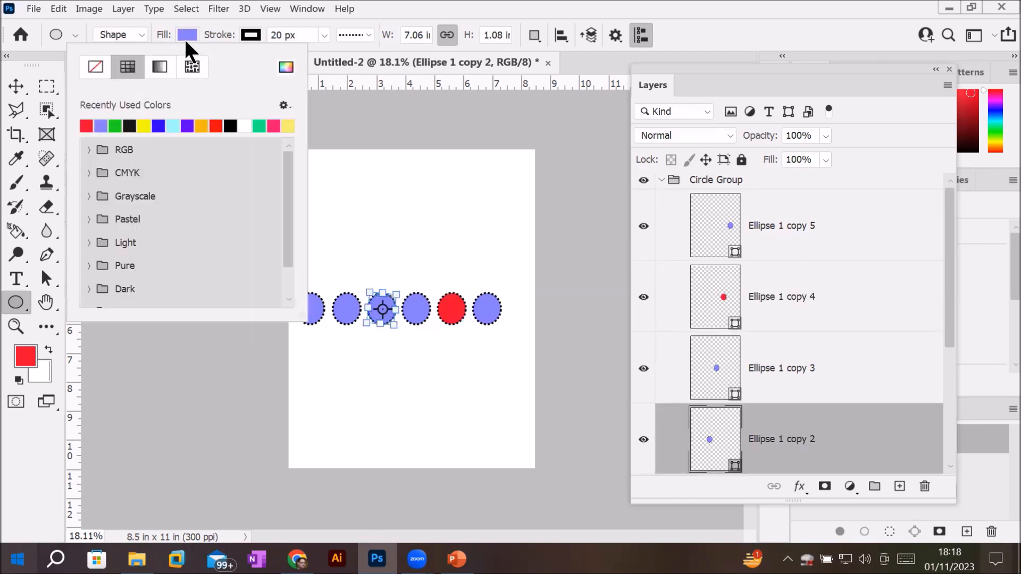
left_click(114, 127)
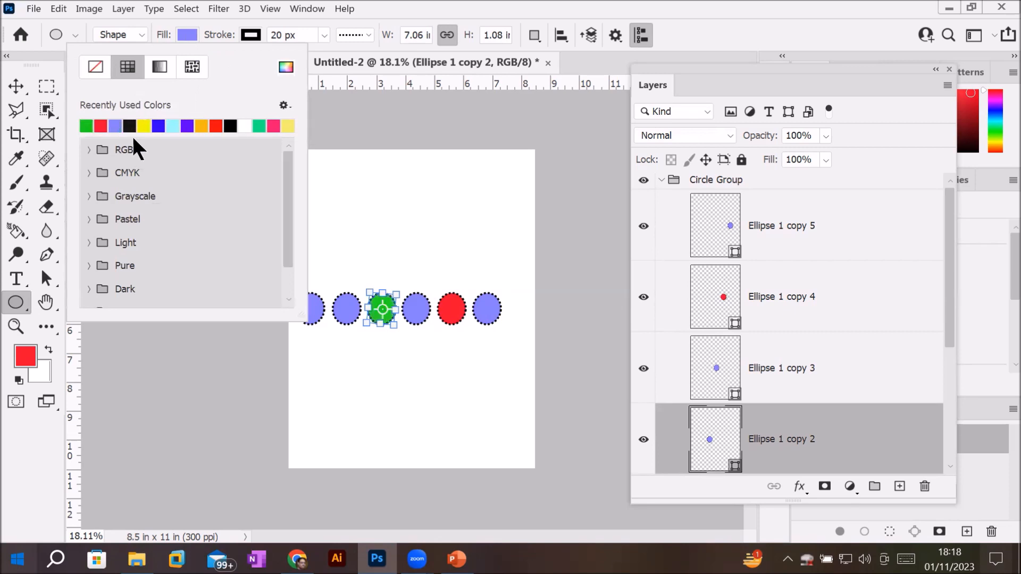
Step: Close the fill options, collapse Circle Group and select the whole group
left_click(726, 393)
left_click(726, 394)
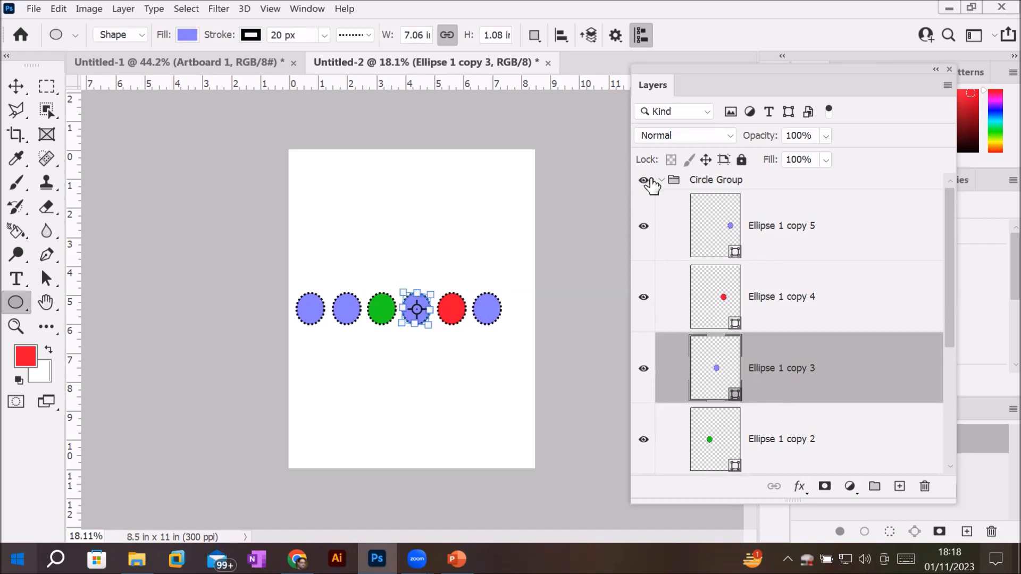
left_click_drag(947, 309, 945, 254)
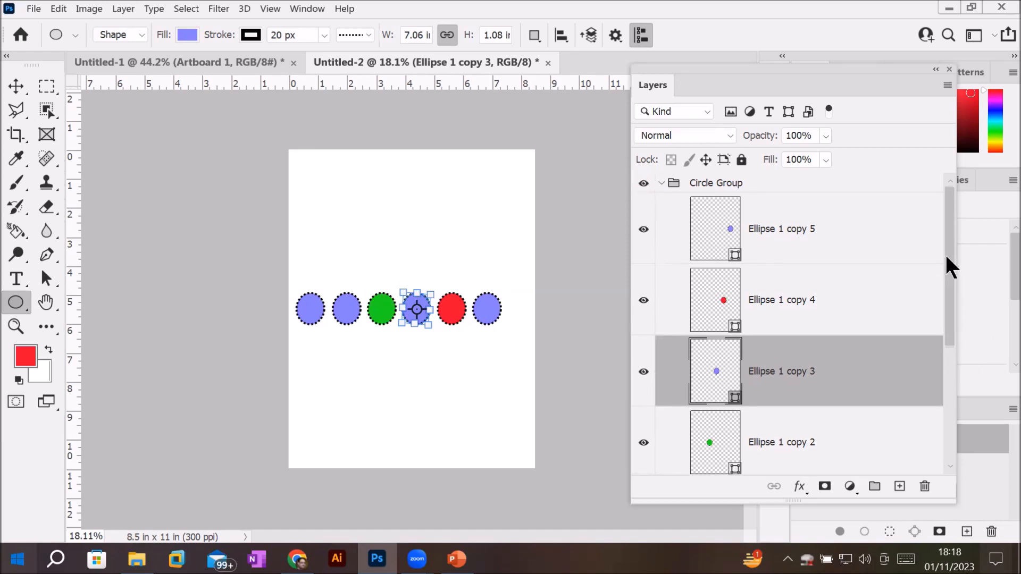
left_click(659, 189)
left_click(660, 184)
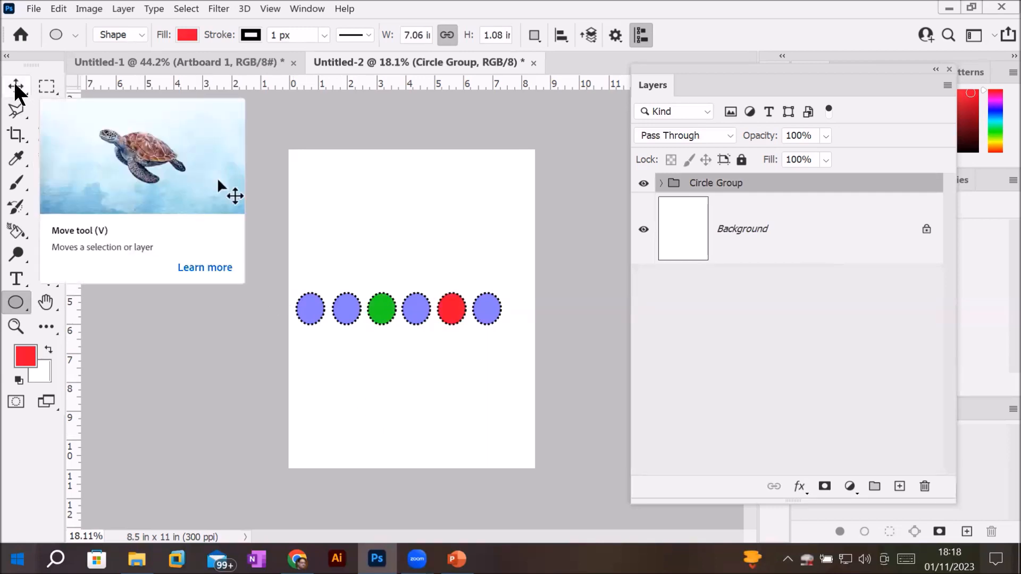
Step: Activate the Move tool and select the sixth, fifth and fourth ellipses one after another directly on the canvas
key("v")
left_click(357, 395)
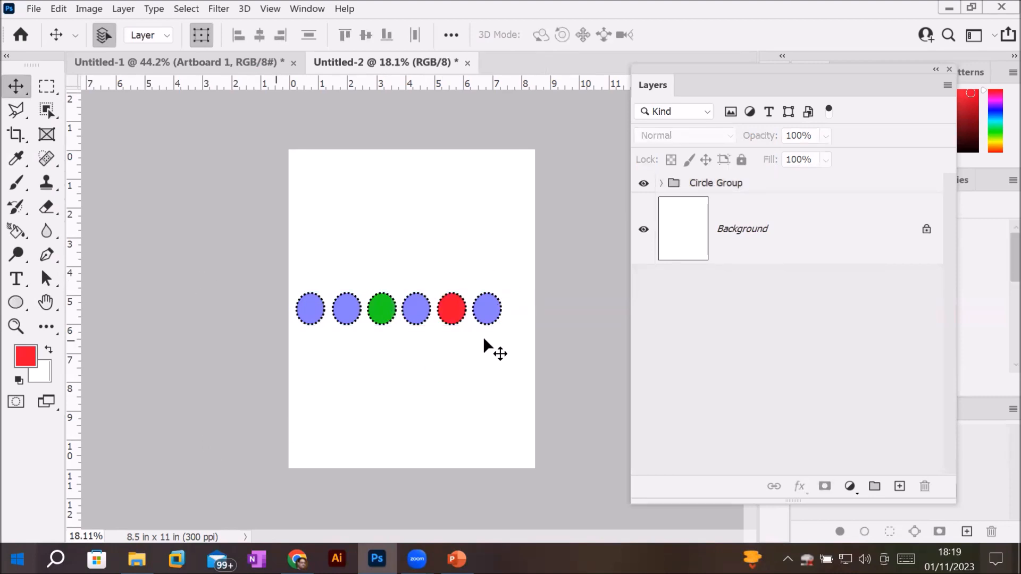
left_click(493, 318)
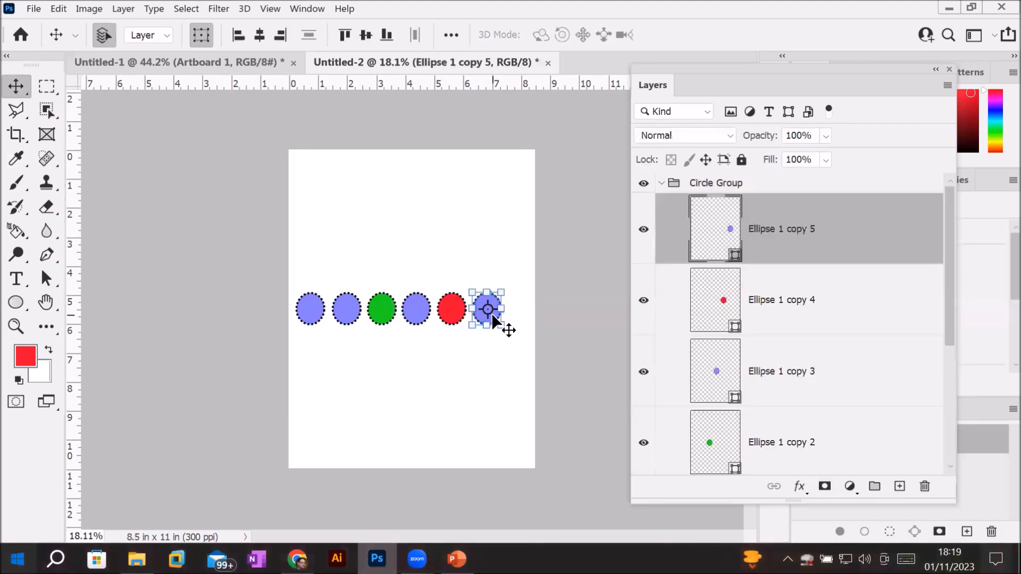
left_click(450, 314)
left_click(406, 308)
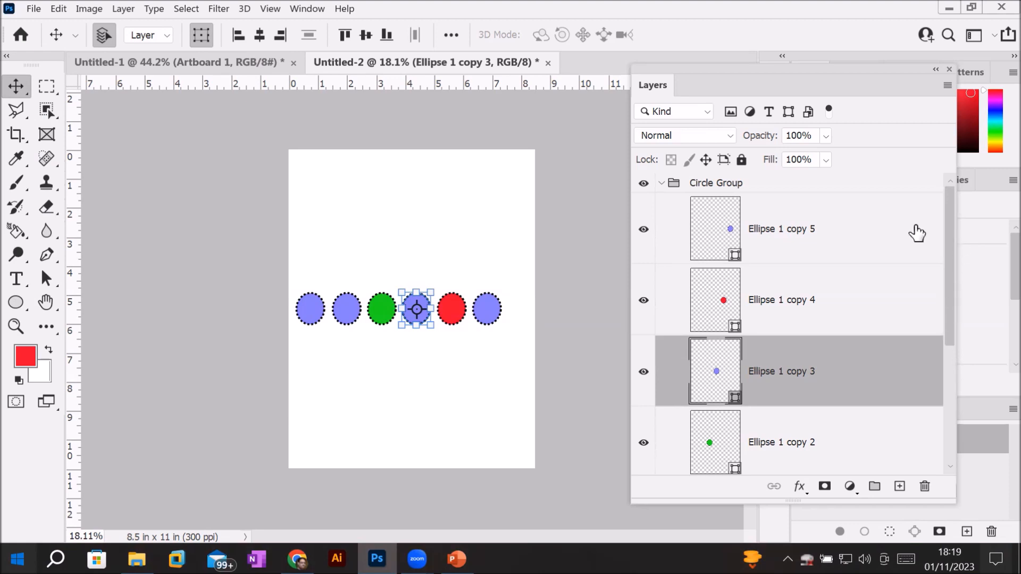
Step: Select Circle Group and try left and right alignment to the canvas, finishing with its horizontal center aligned to the canvas
left_click(727, 184)
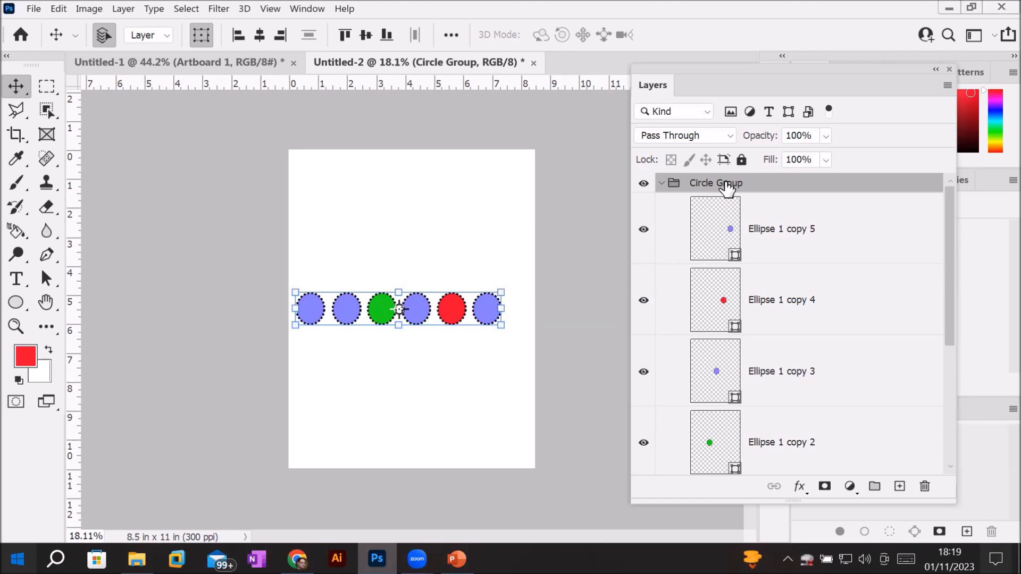
left_click(450, 35)
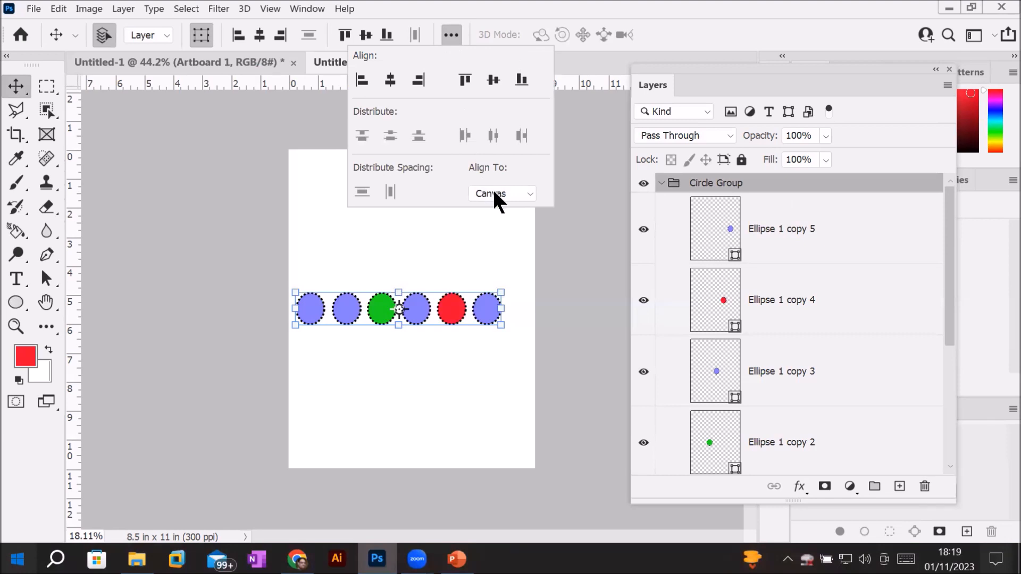
left_click(390, 80)
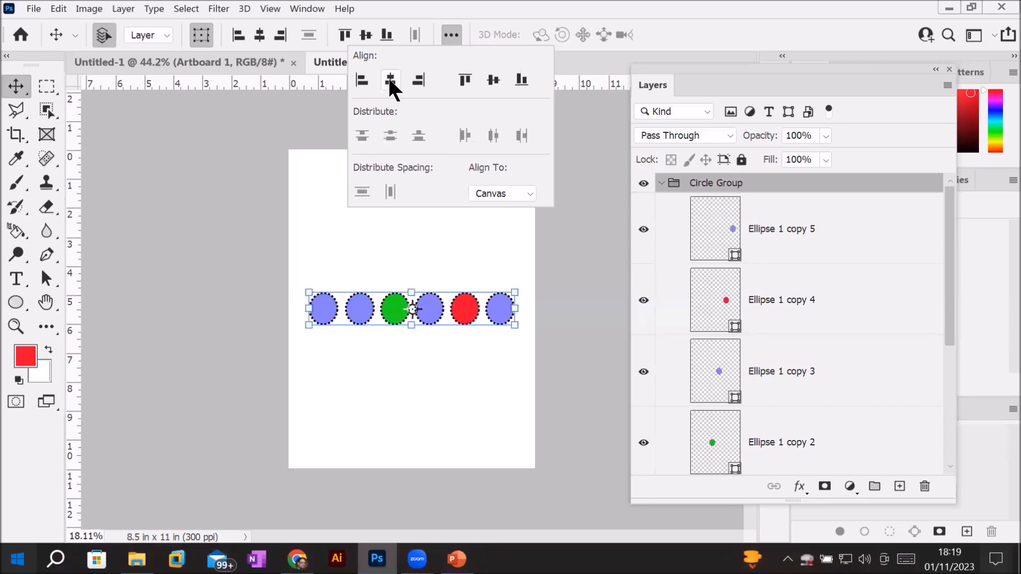
left_click(359, 76)
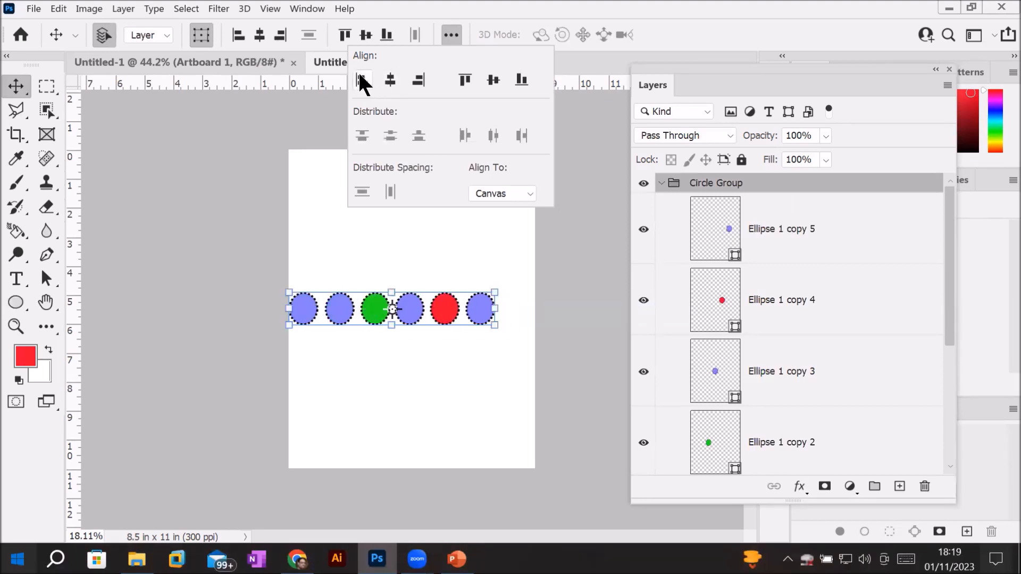
left_click(423, 77)
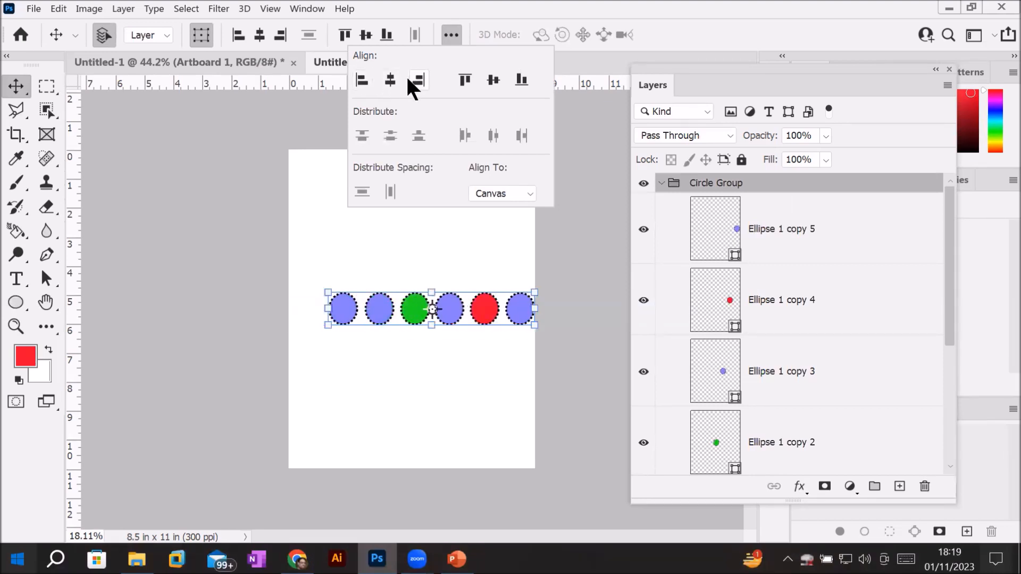
left_click(389, 79)
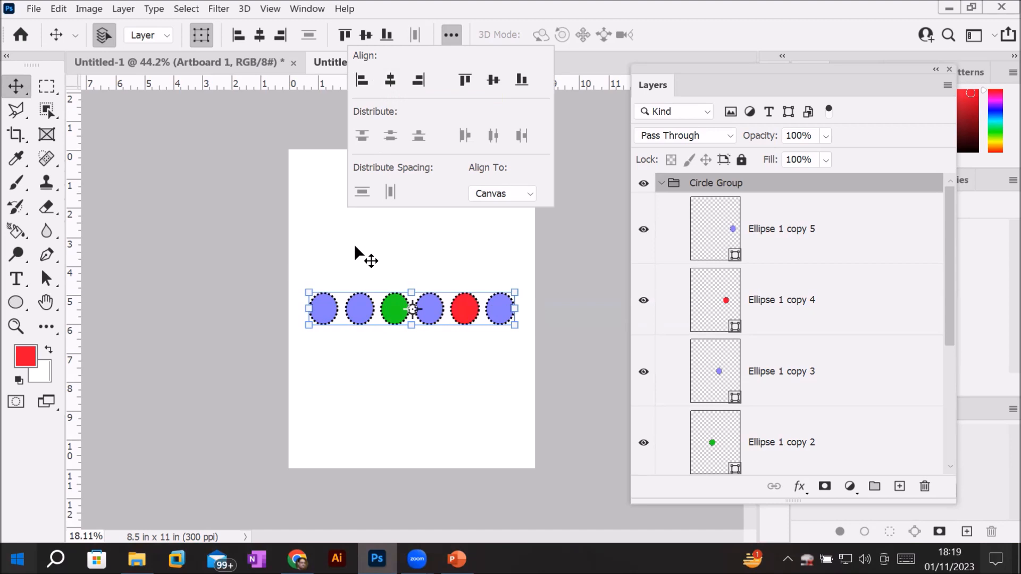
Step: Align Circle Group to the top edge of the canvas and close the alignment options
left_click(465, 79)
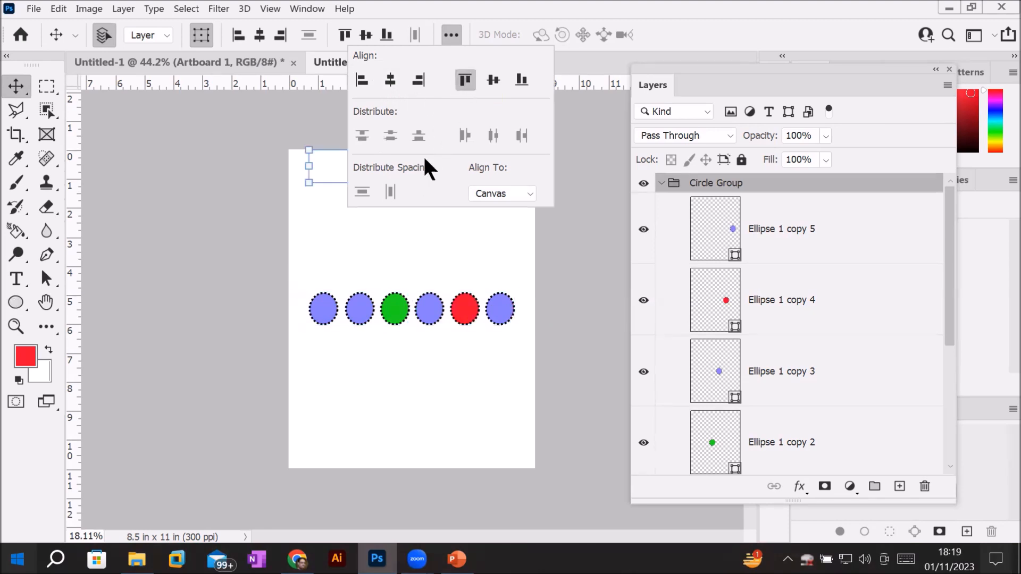
left_click(206, 156)
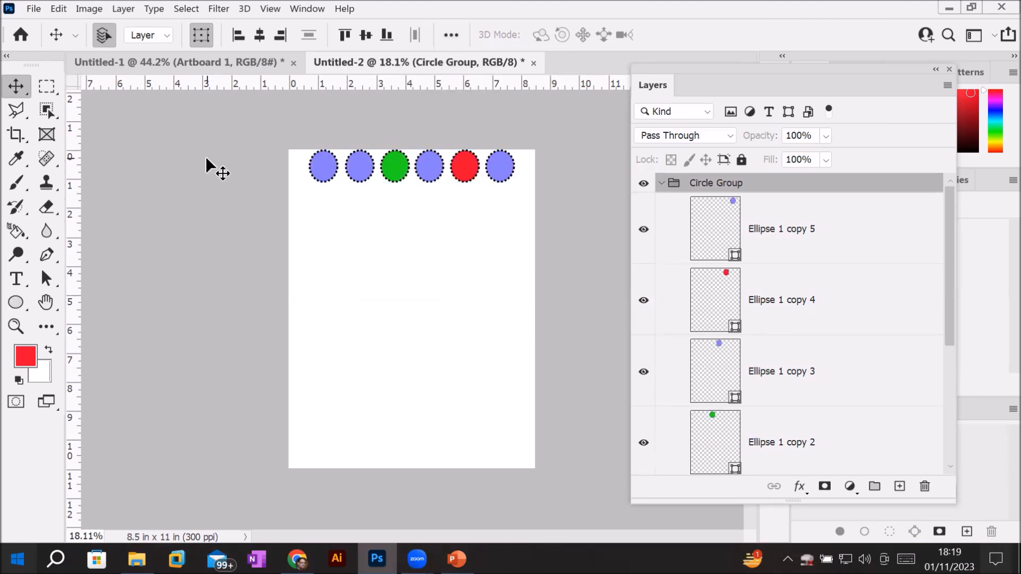
left_click(205, 156)
Step: Select the green ellipse directly on the canvas, reselect the whole Circle Group and collapse it
left_click(397, 162)
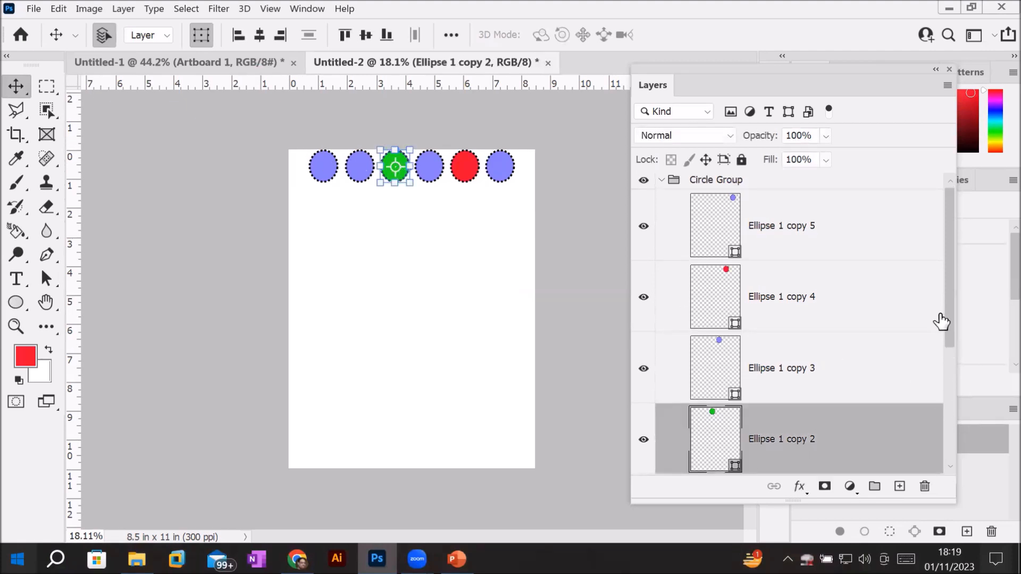
left_click_drag(946, 315, 950, 255)
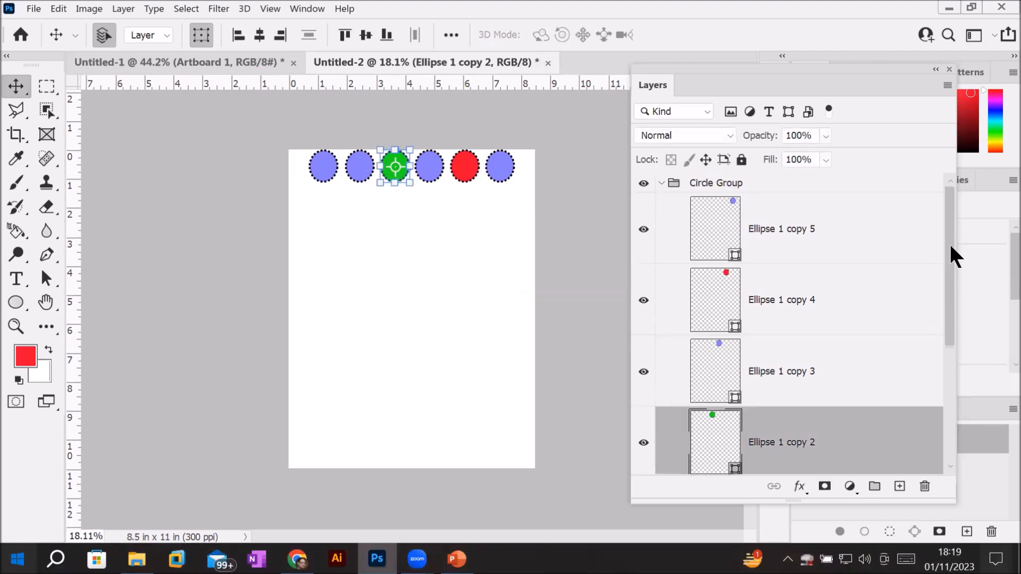
left_click(695, 185)
left_click(661, 183)
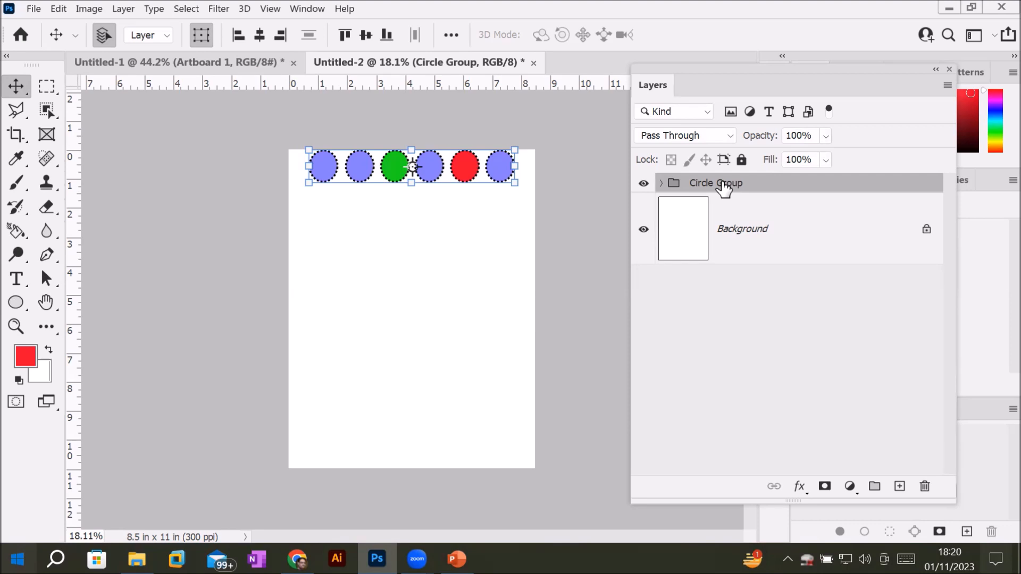
Step: Duplicate Circle Group and select the duplicate group above the original
left_click_drag(723, 187, 900, 488)
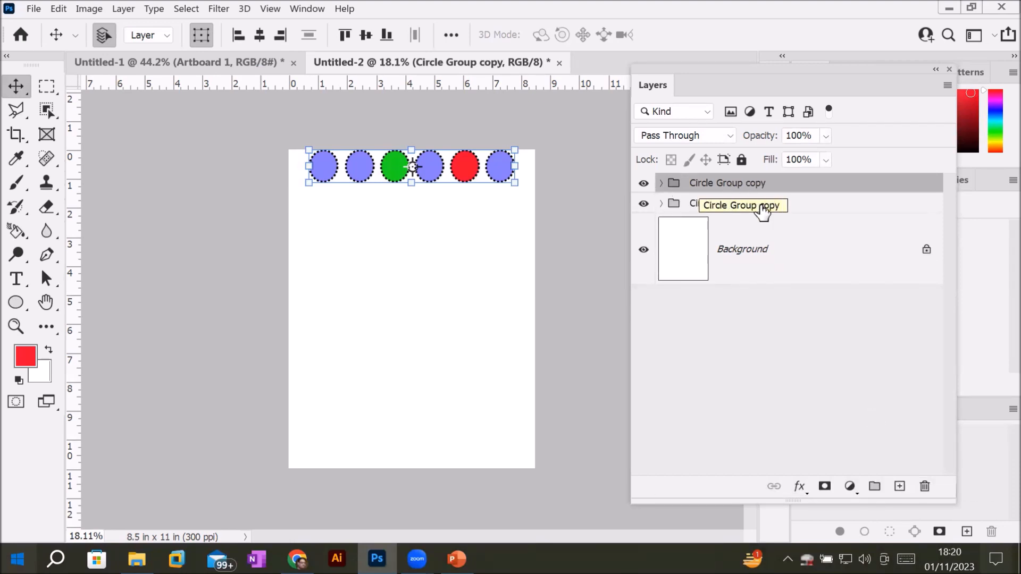
left_click(732, 207)
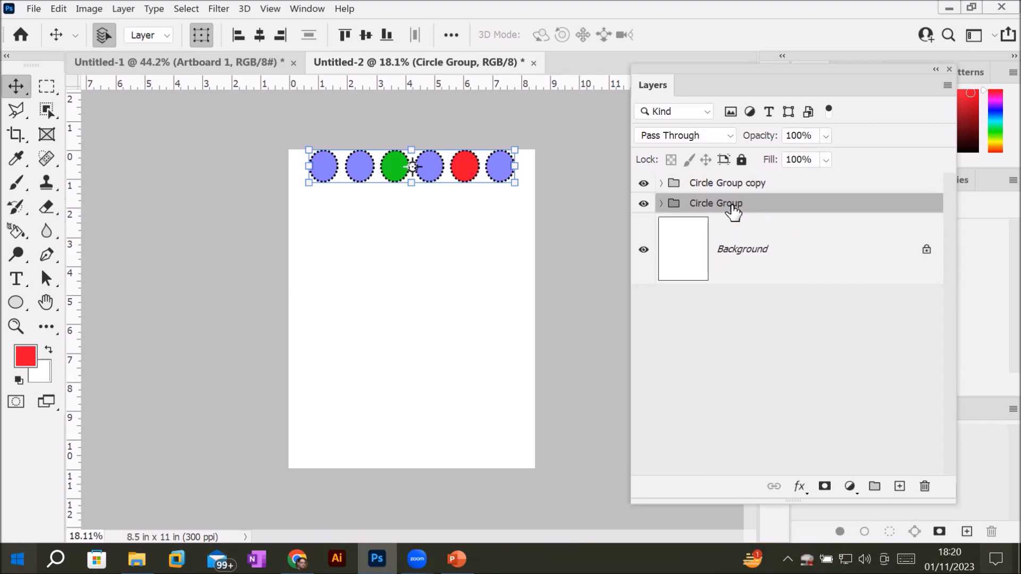
left_click(750, 186)
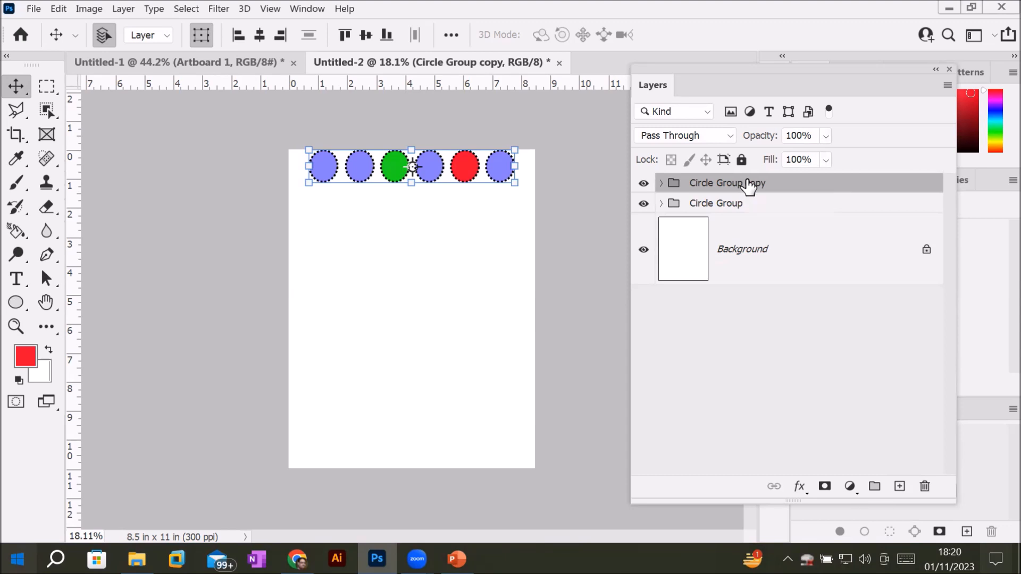
left_click(433, 167)
left_click_drag(431, 185, 430, 202)
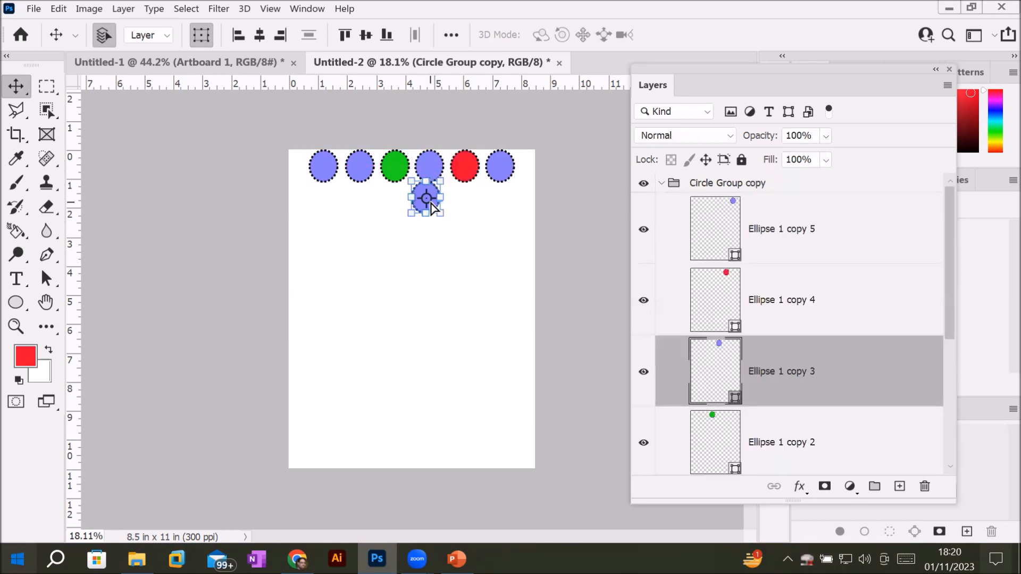
key("ctrl+z")
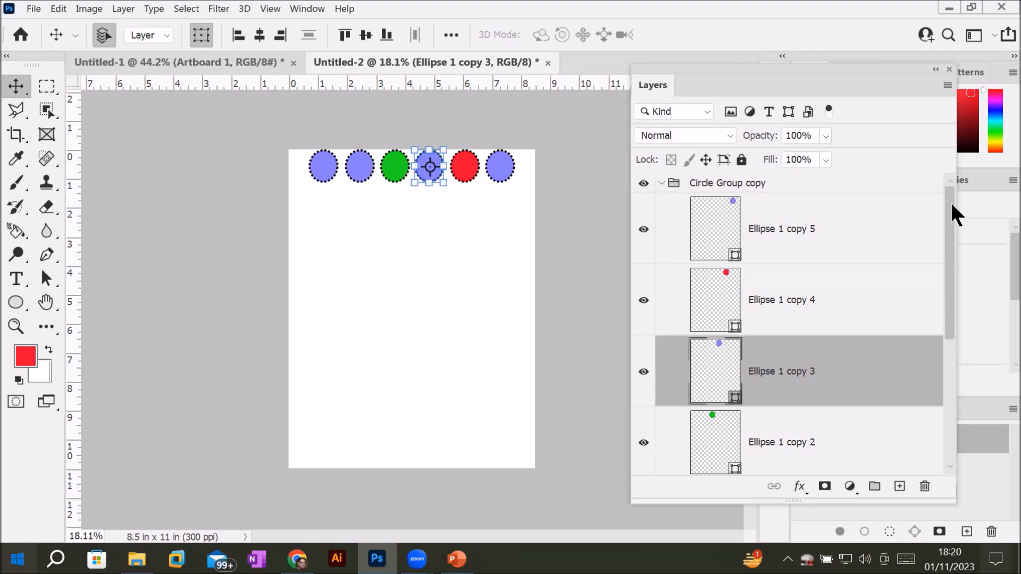
left_click(665, 187)
left_click(663, 184)
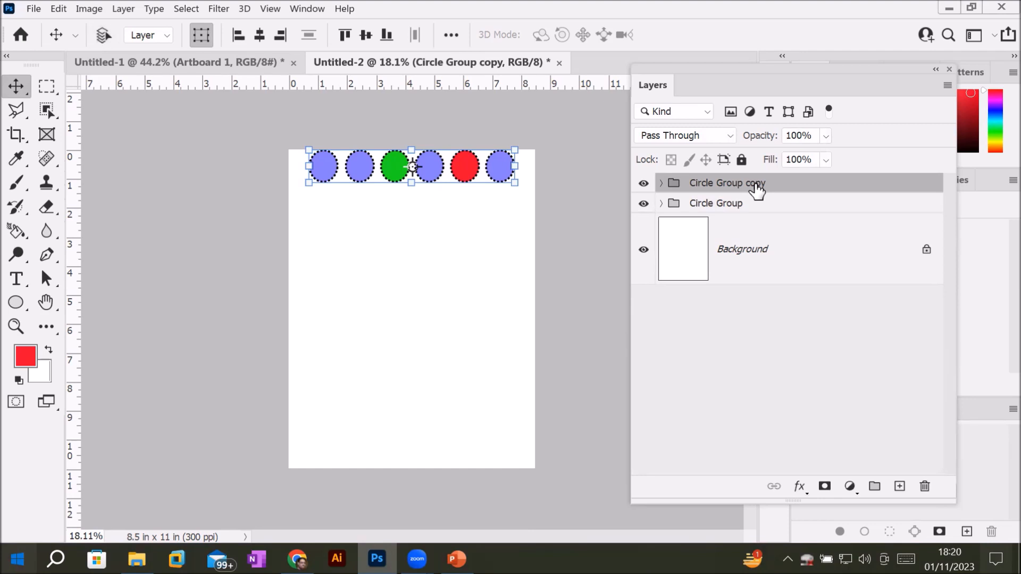
Step: Free Transform Circle Group copy straight down to a Y position of 597.50 px, forming a second row below the original circles
key("ctrl+t")
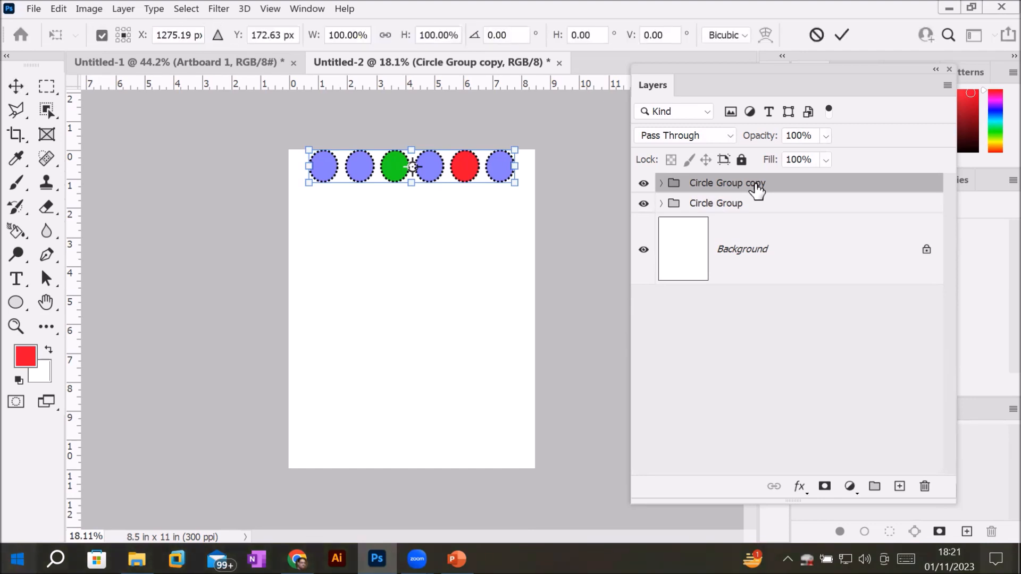
key("Down")
key("Down")
key("Down")
key("Down")
key("Down")
key("Down")
key("Down")
key("Down")
key("Down")
key("Down")
key("Down")
key("Down")
key("Down")
key("Down")
key("Down")
key("Down")
key("Down")
key("Down")
key("Down")
key("Down")
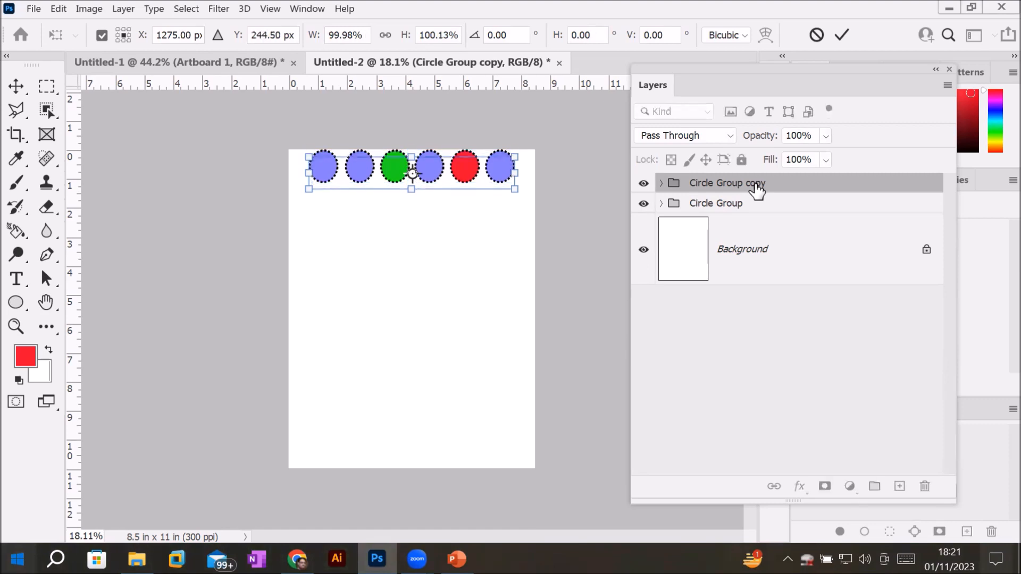
key("Down")
key("Down")
key("Down")
key("Down")
key("Down")
key("Down")
key("Down")
key("Down")
key("Down")
key("Down")
key("Down")
key("Down")
key("Down")
key("Down")
key("Down")
key("Down")
key("Down")
key("Down")
key("Down")
key("Down")
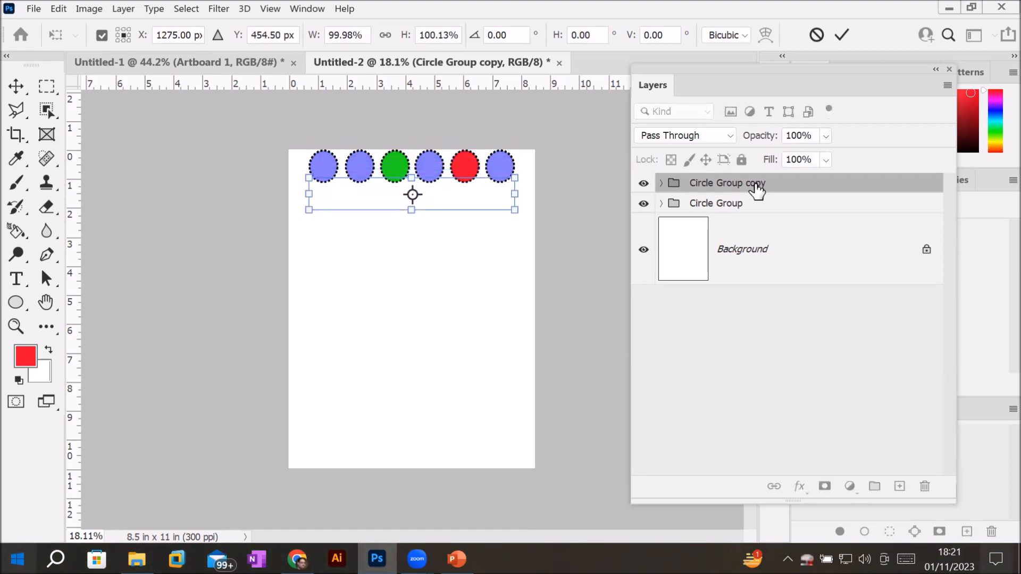
key("Down")
key("Down")
key("Down")
key("Down")
key("Down")
key("Down")
key("Down")
key("Down")
key("Down")
key("Down")
key("Down")
key("Down")
key("Down")
key("Down")
key("Down")
key("Down")
key("Down")
key("Down")
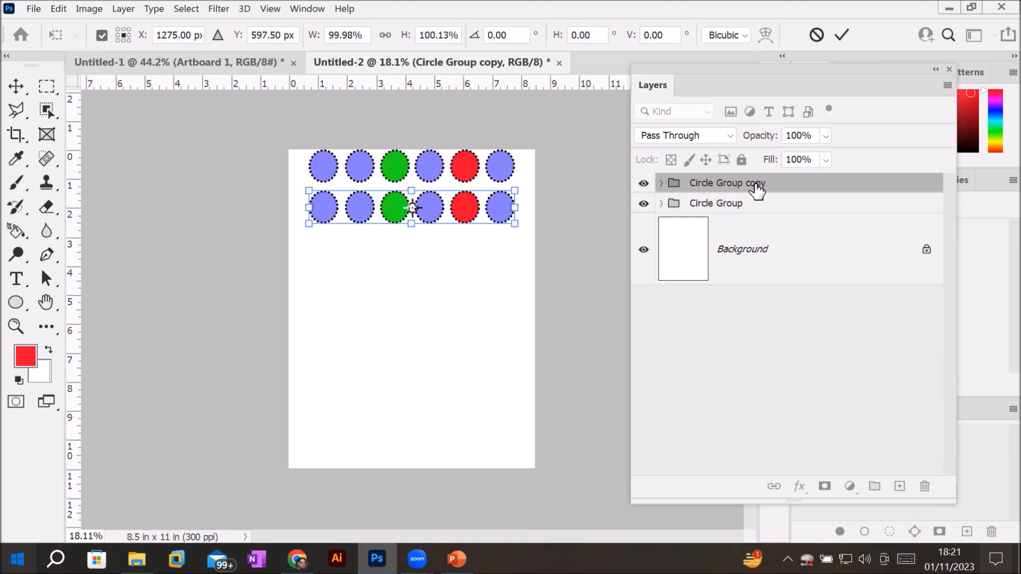
left_click(840, 35)
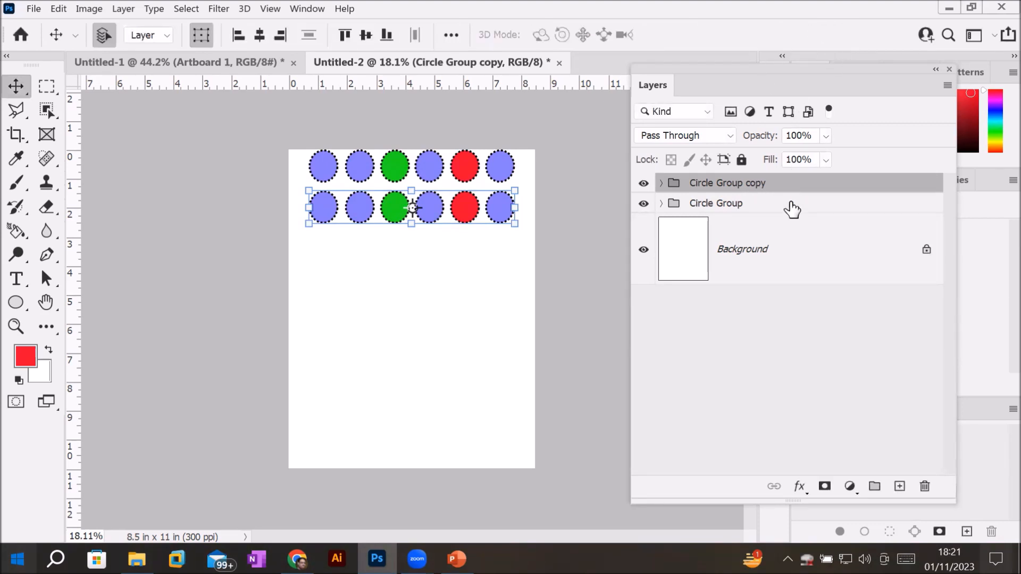
Step: Duplicate Circle Group copy three times in place
key("ctrl+j")
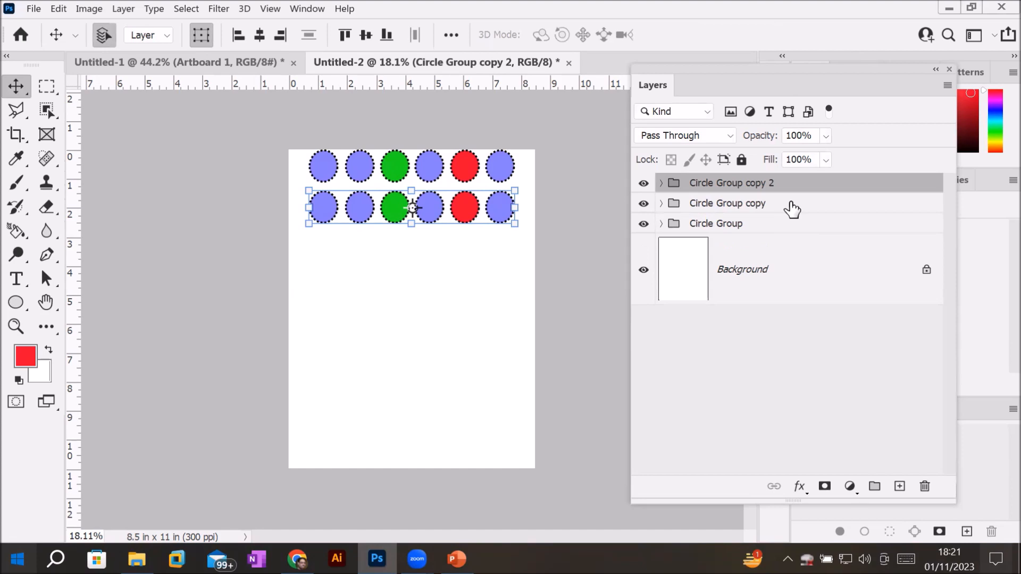
key("ctrl+j")
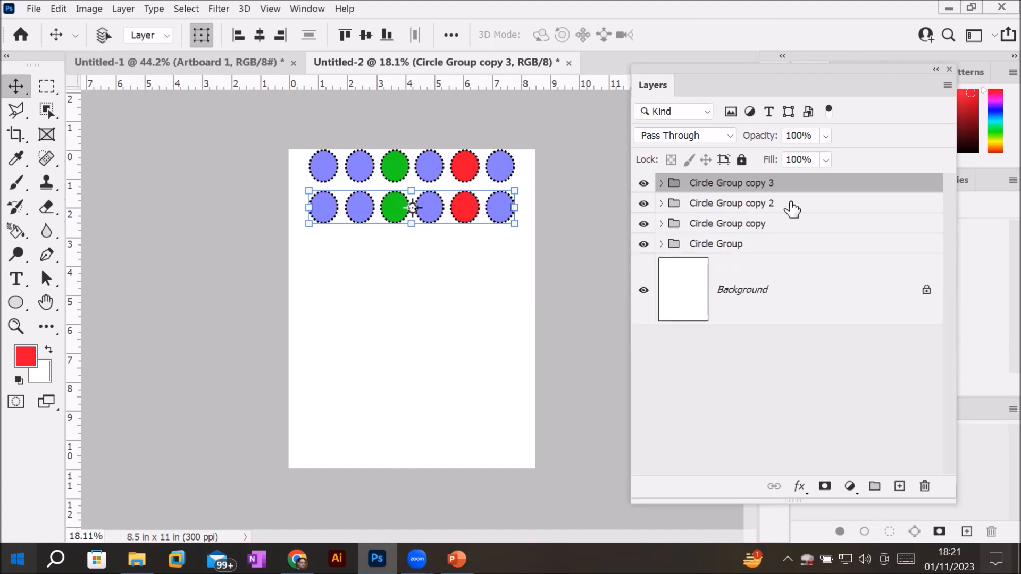
key("ctrl+j")
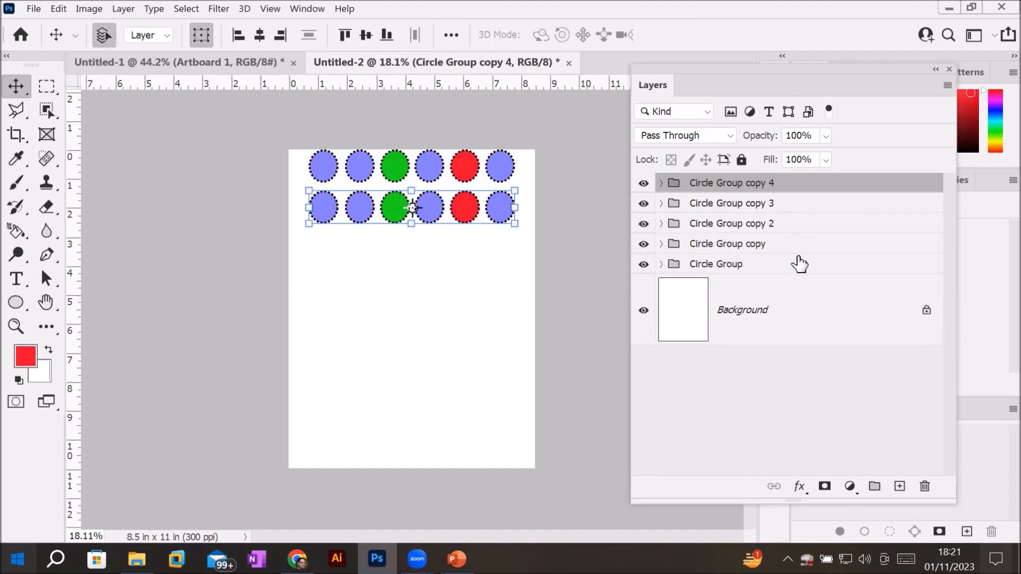
Step: Undo the last group duplication and collapse the expanded Circle Group copies in the layer list
left_click(748, 228)
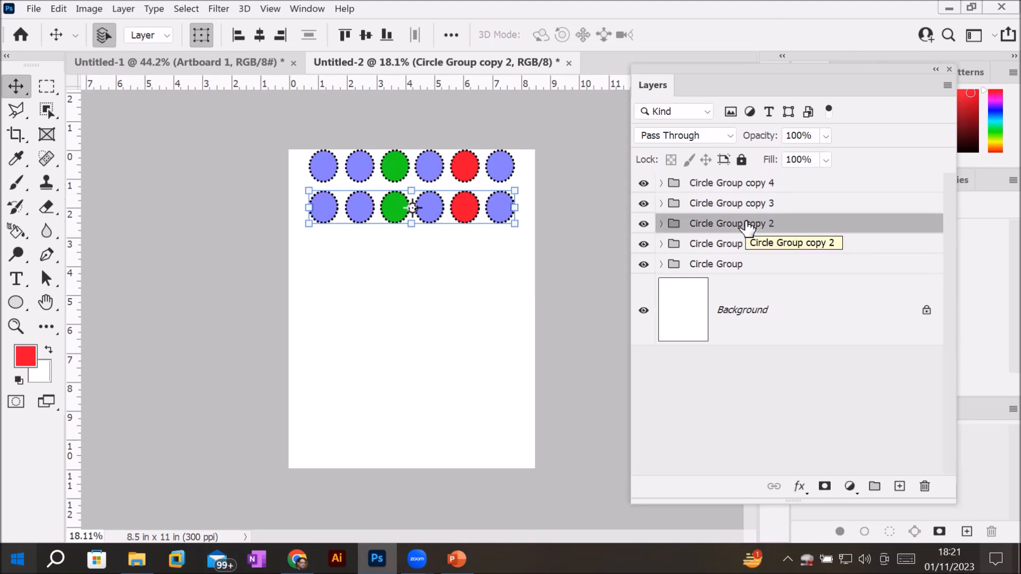
left_click(448, 221)
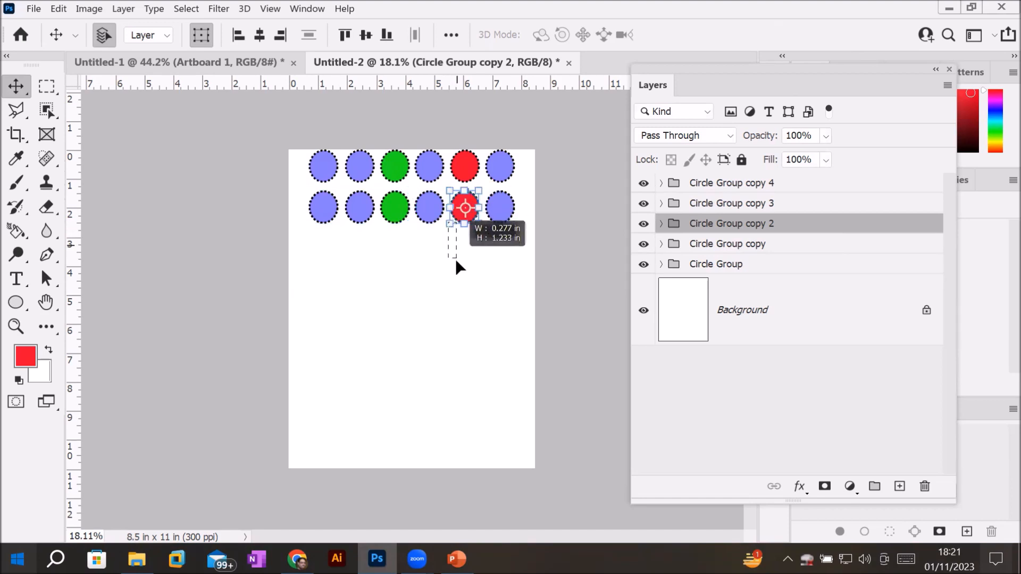
key("ctrl+z")
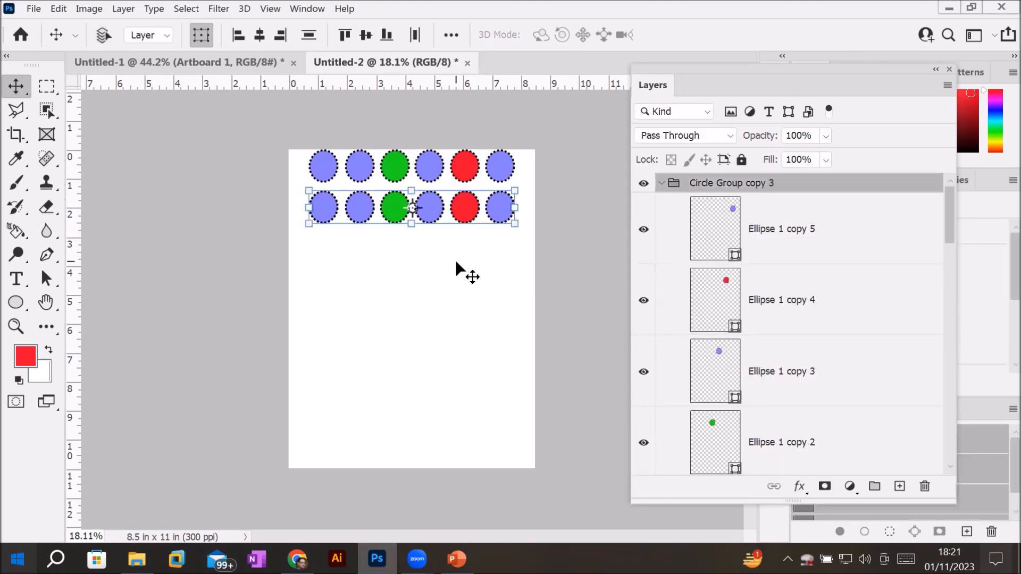
left_click(661, 183)
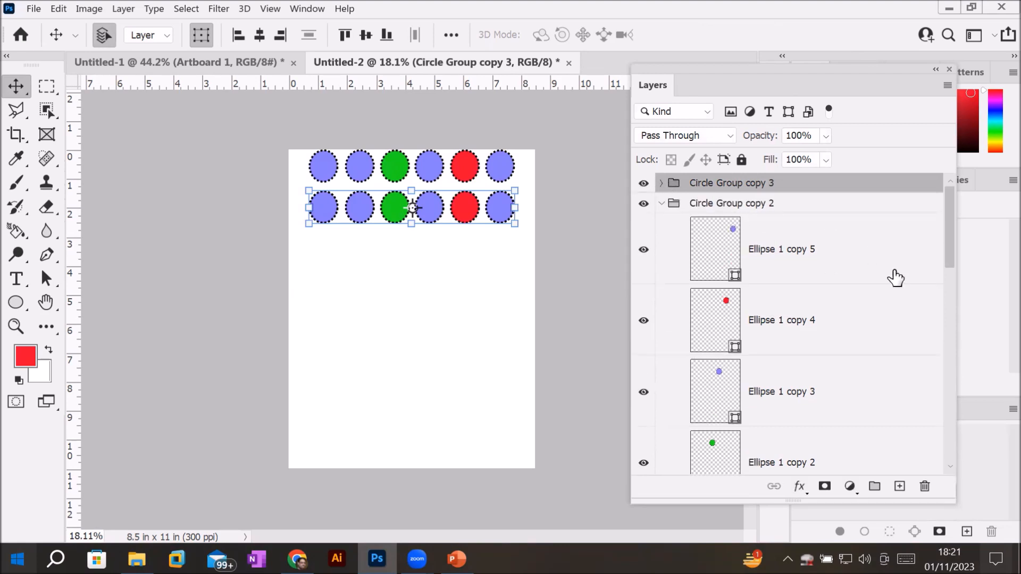
left_click(662, 205)
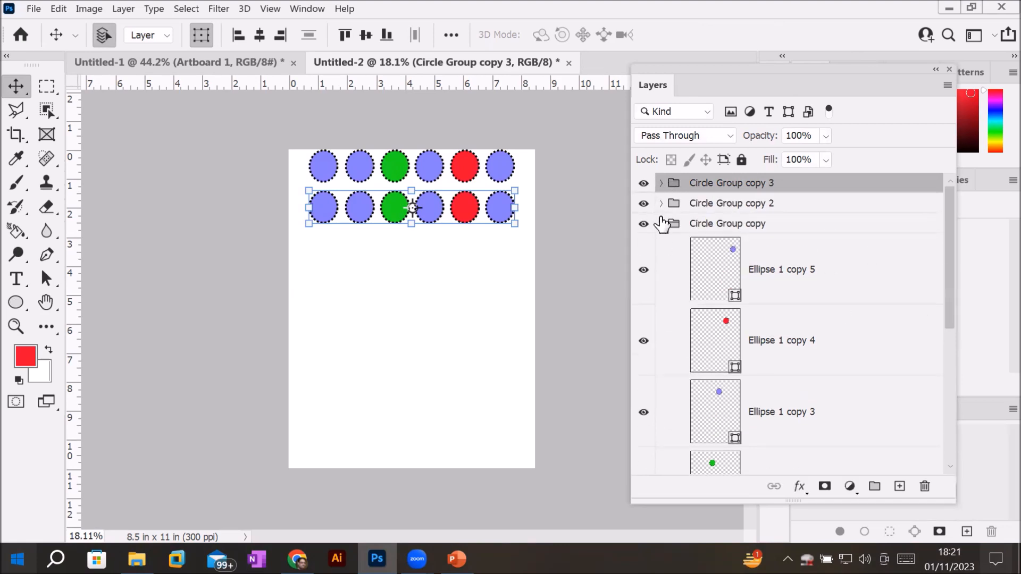
left_click(662, 225)
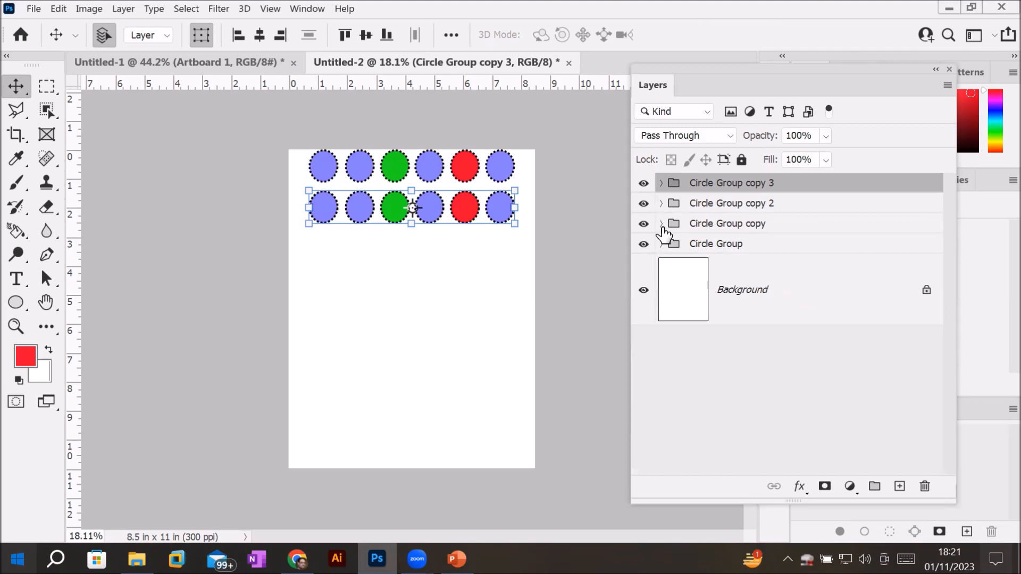
Step: Select Circle Group copy 2 and nudge it straight down from the second row by about half a circle's height
left_click(760, 203)
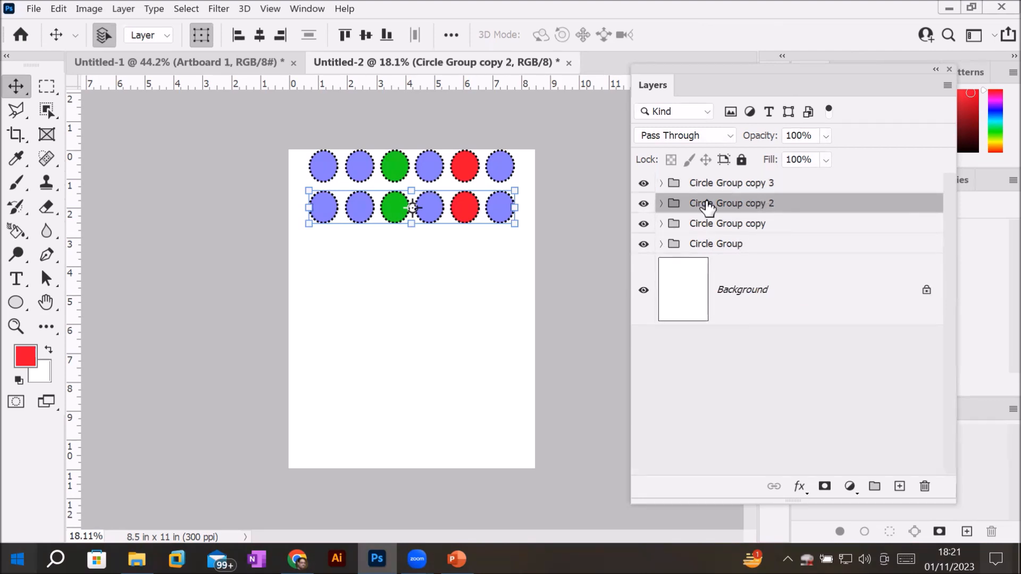
key("Down")
key("Down")
key("Down")
key("Down")
key("Down")
key("Down")
key("Down")
key("Down")
key("Down")
key("Down")
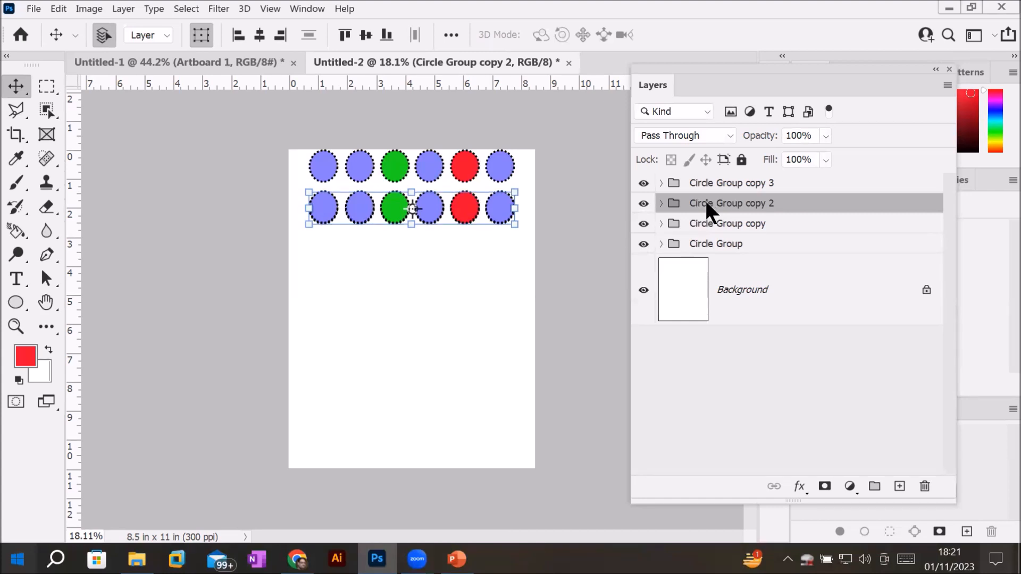
key("Down")
key("Down")
key("Down")
key("Down")
key("Down")
key("Down")
key("Down")
key("Down")
key("Down")
key("Down")
key("Down")
key("Down")
key("Down")
key("Down")
key("Down")
key("Down")
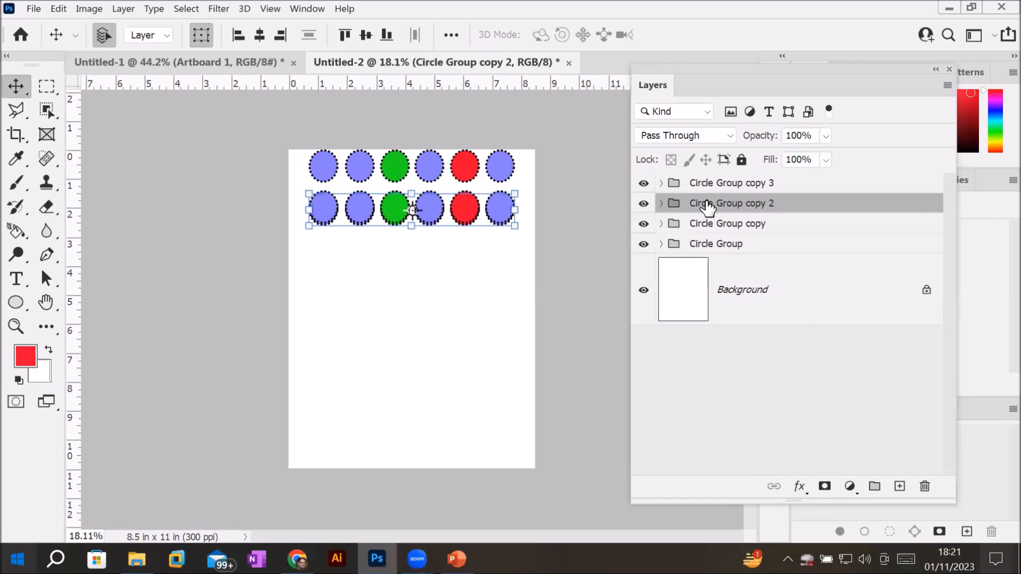
key("Down")
key("Down")
key("Down")
key("Down")
key("Down")
key("Down")
key("Down")
key("Down")
key("Down")
key("Down")
key("Down")
key("Down")
key("Down")
key("Down")
key("Down")
key("Down")
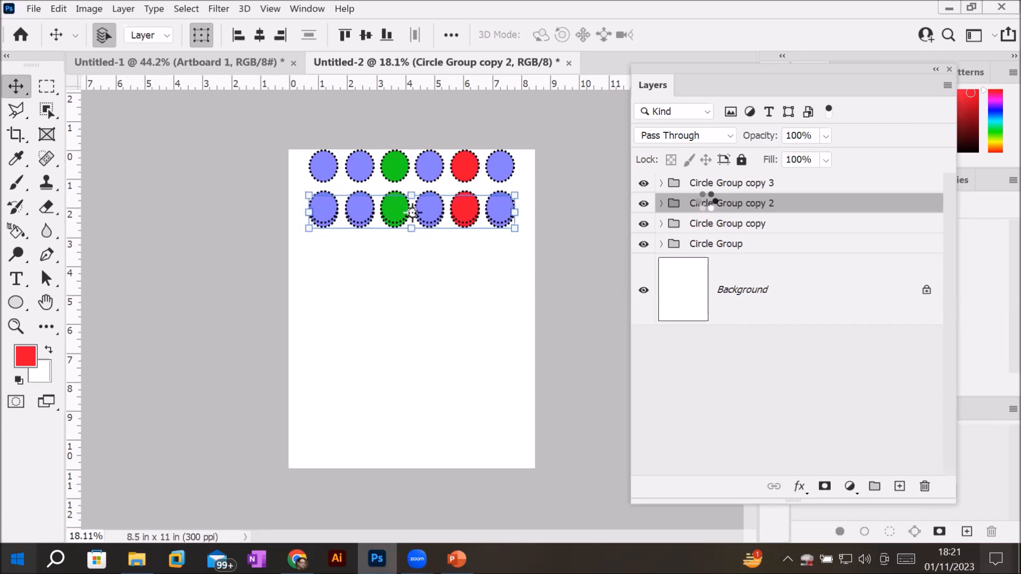
key("Down")
key("Down")
key("Down")
key("Down")
key("Down")
key("Down")
key("Down")
key("Down")
key("Down")
key("Down")
key("Down")
key("Down")
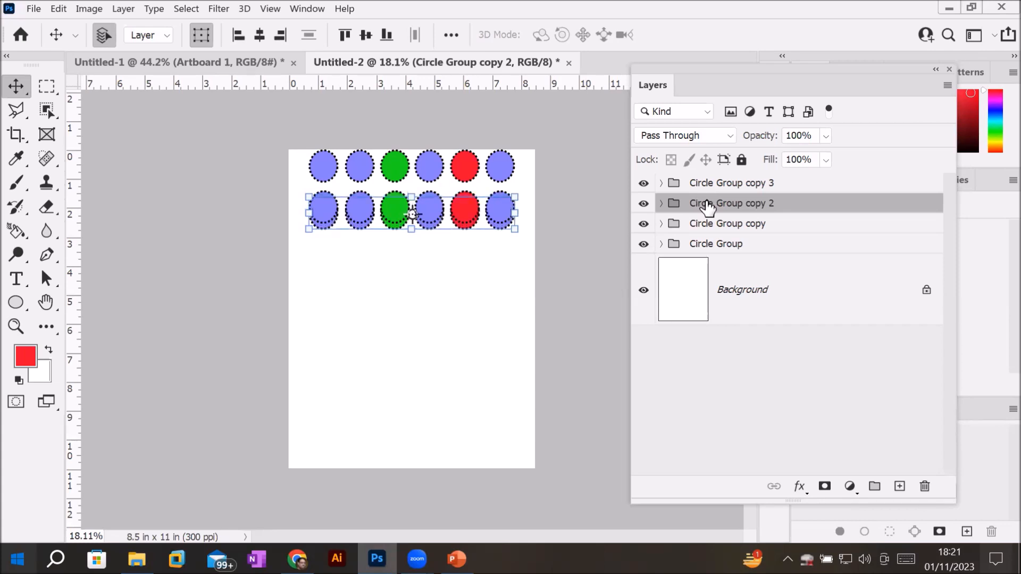
key("Down")
key("Down")
key("Down")
key("Down")
key("Down")
key("Down")
key("Down")
key("Down")
key("Down")
key("Down")
key("Down")
key("Down")
key("Down")
key("Down")
key("Down")
key("Down")
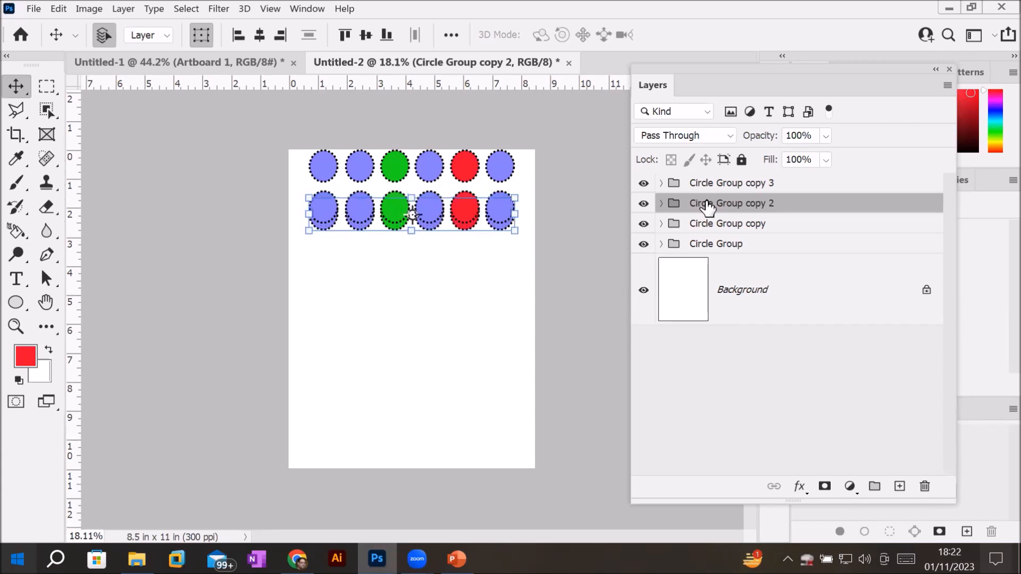
key("Down")
key("Down")
key("Down")
key("Down")
key("Down")
key("Down")
key("Down")
key("Down")
key("Down")
key("Down")
key("Down")
key("Down")
key("Down")
key("Down")
key("Down")
key("Down")
key("Down")
key("Down")
key("Down")
key("Down")
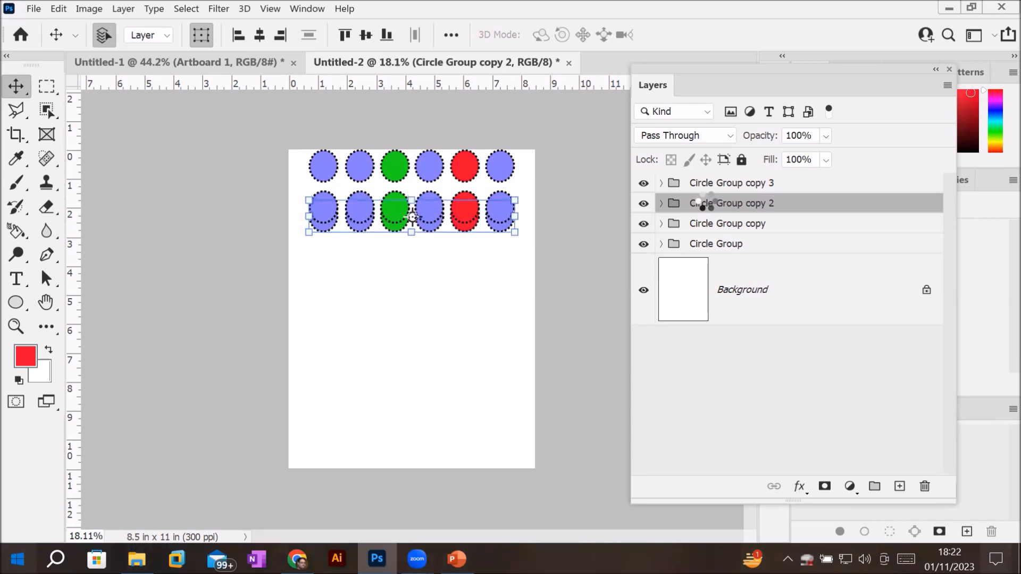
key("Down")
key("Down")
key("Down")
key("Down")
key("Down")
key("Down")
key("Down")
key("Down")
key("Down")
key("Down")
key("Down")
key("Down")
key("Down")
key("Down")
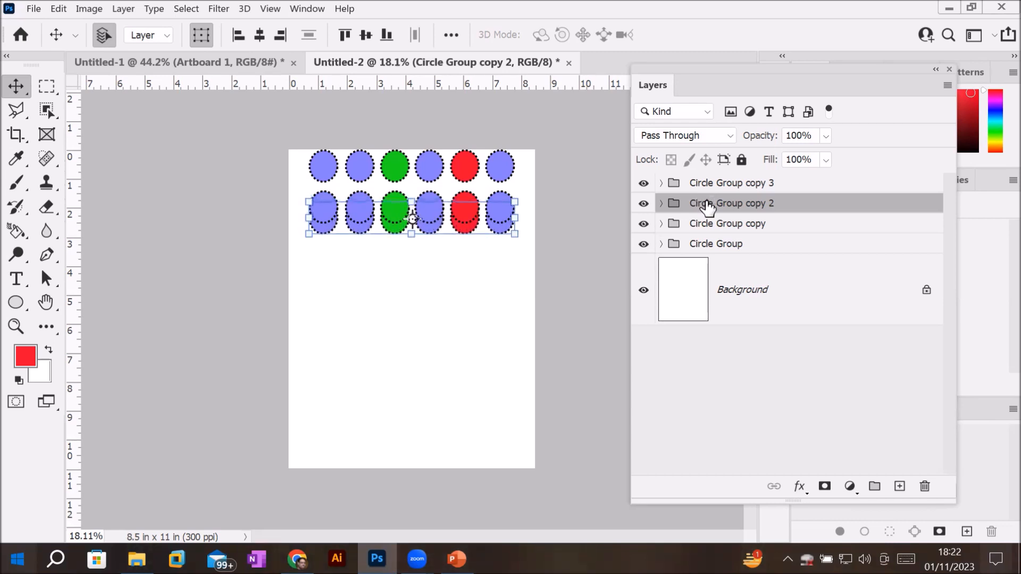
key("Down")
key("Down")
key("Down")
key("Down")
key("Down")
key("Down")
key("Down")
key("Down")
key("Down")
key("Down")
key("Down")
key("Down")
key("Down")
key("Down")
key("Down")
key("Down")
key("Down")
key("Down")
key("Down")
key("Down")
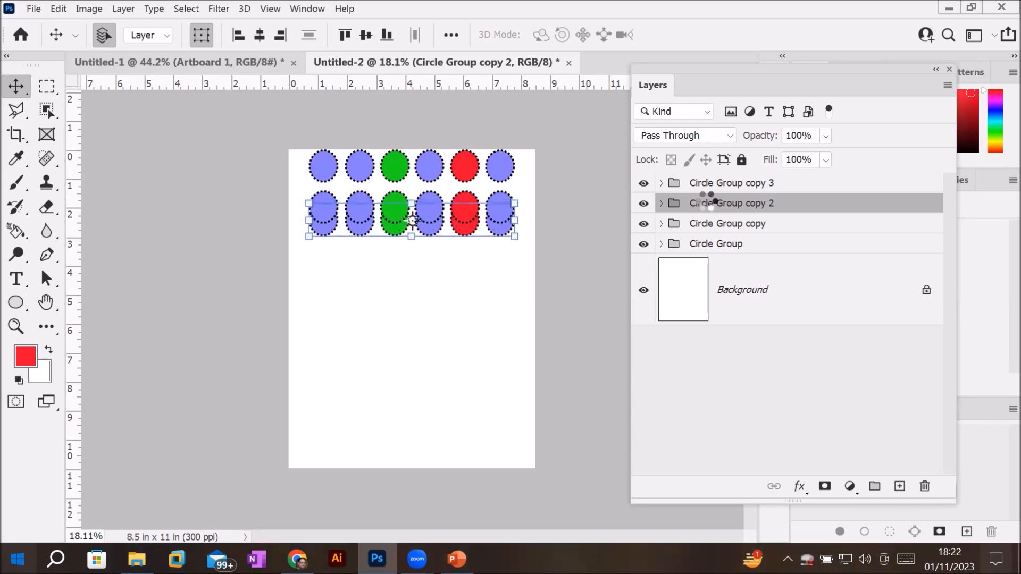
key("Down")
key("Down")
key("Down")
key("Down")
key("Down")
key("Down")
key("Down")
key("Down")
key("Down")
key("Down")
key("Down")
key("Down")
key("Down")
key("Down")
key("Down")
key("Down")
key("Down")
key("Down")
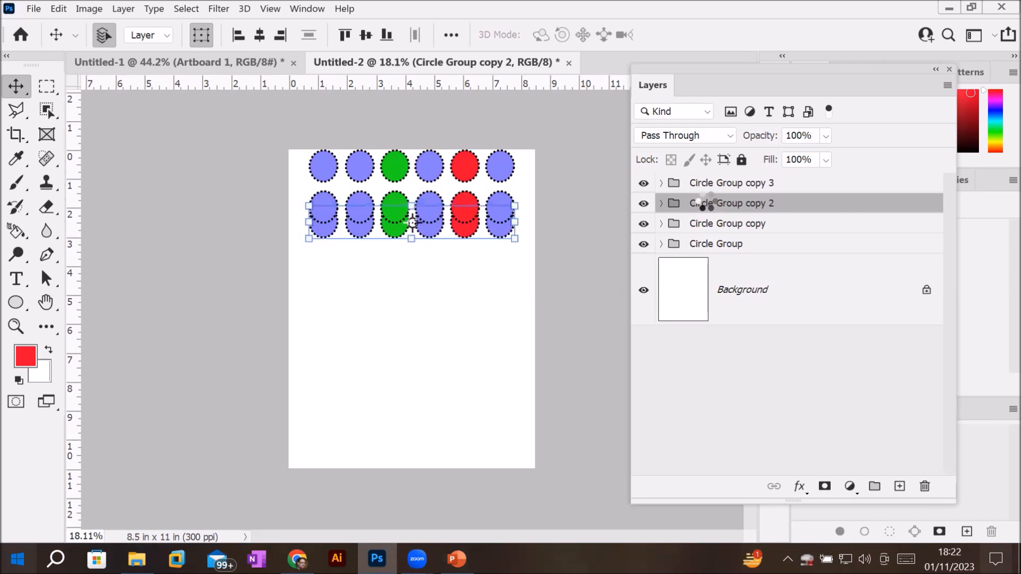
key("Down")
key("Down")
key("Down")
key("Down")
key("Down")
key("Down")
key("Down")
key("Down")
key("Down")
key("Down")
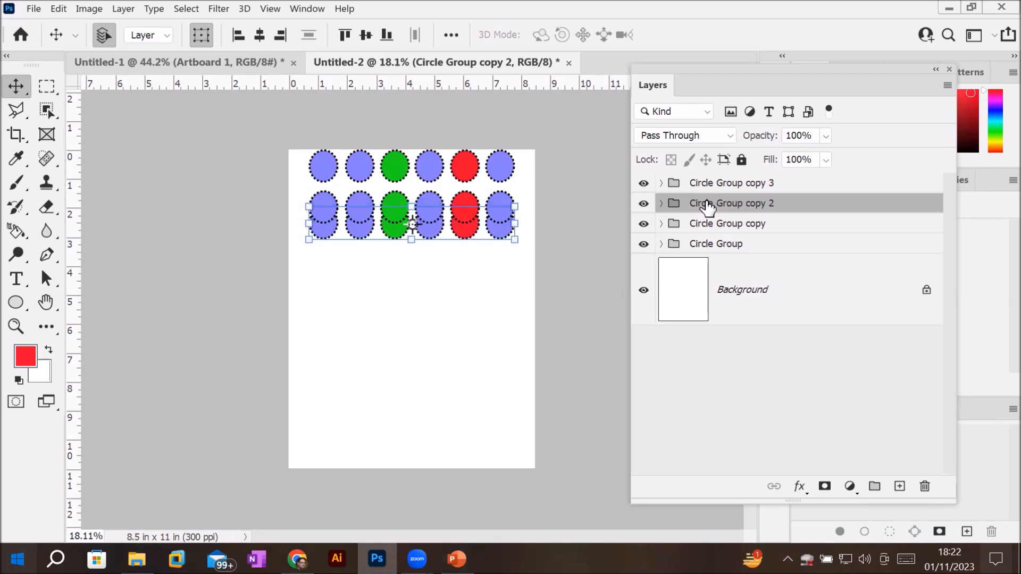
Step: Nudge Circle Group copy 2 straight down until it forms a separate third row below the second, and collapse the group in the layer list
left_click_drag(398, 229, 396, 237)
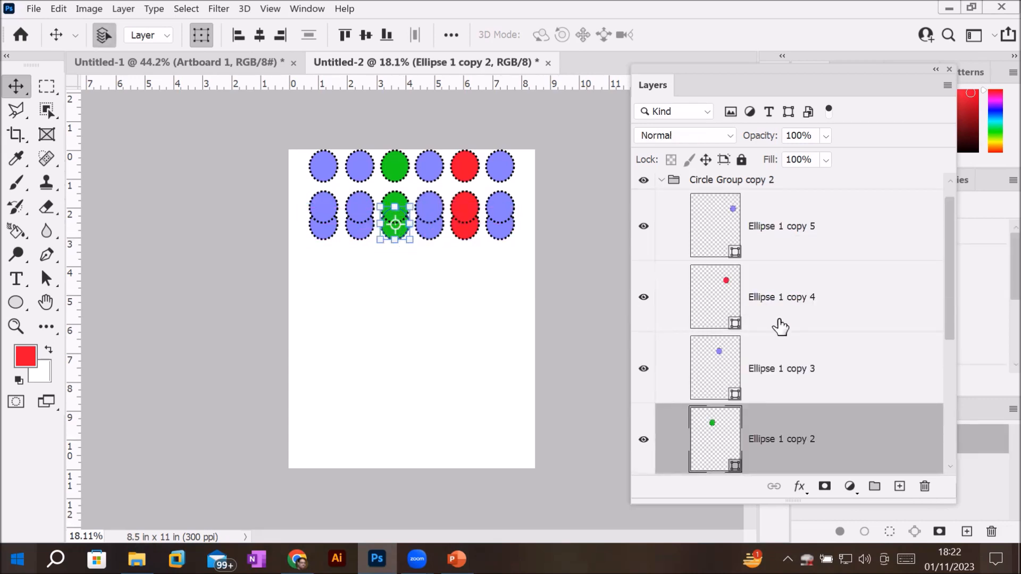
left_click(662, 182)
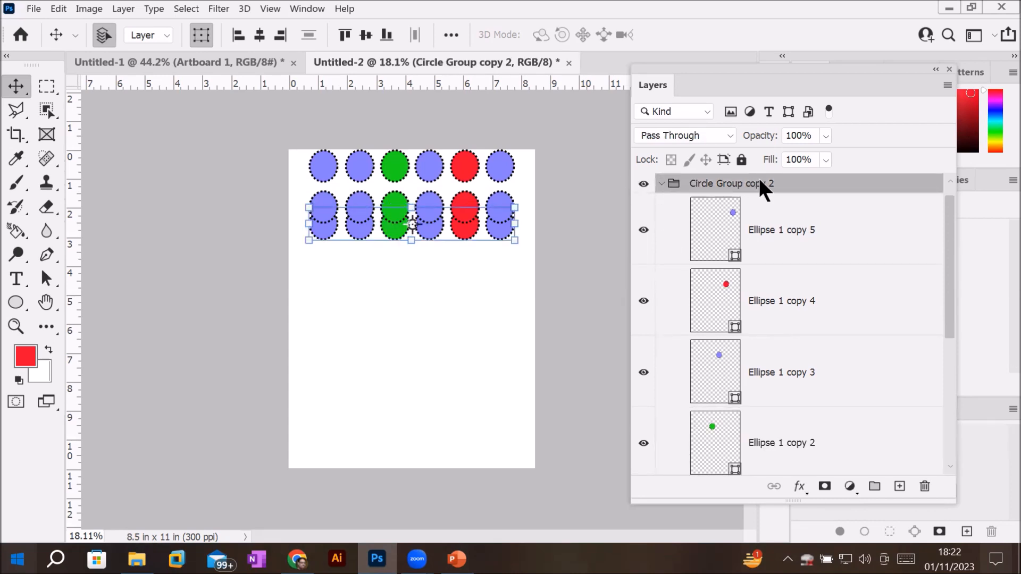
key("Down")
key("Down")
key("Down")
key("Down")
key("Down")
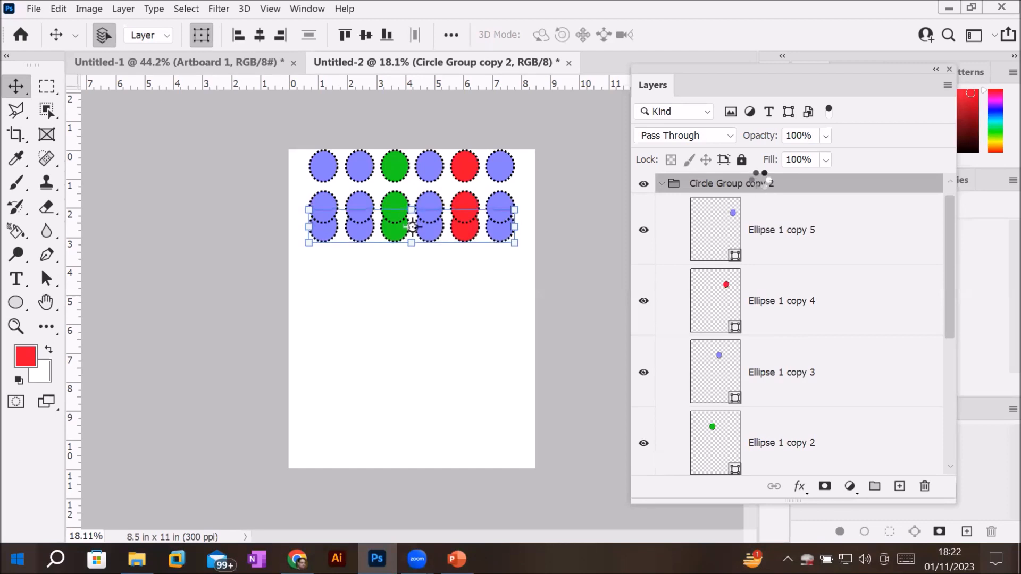
key("Down")
key("Down")
key("Down")
key("Down")
key("Down")
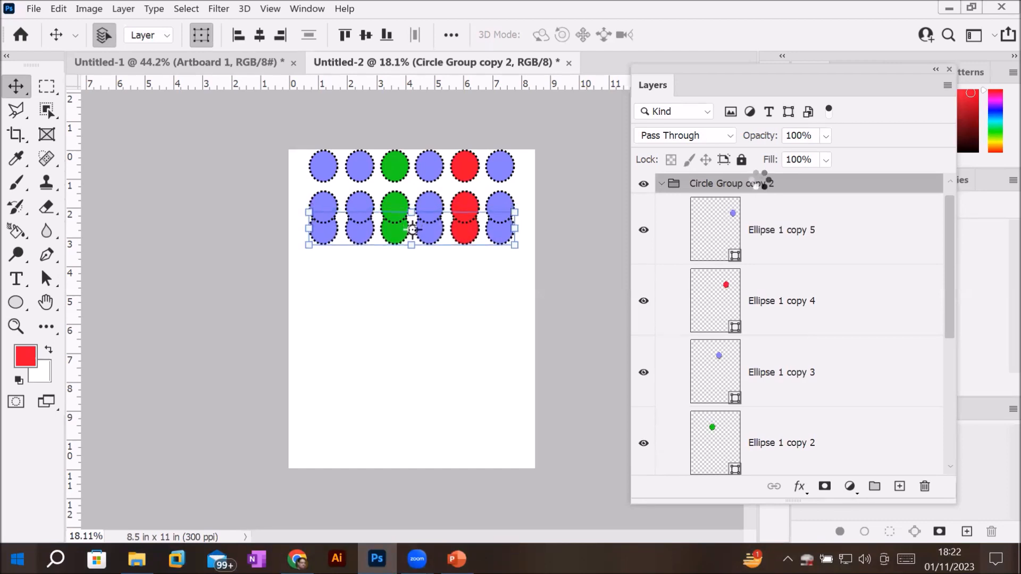
key("Down")
key("Down")
key("Down")
key("Down")
key("Down")
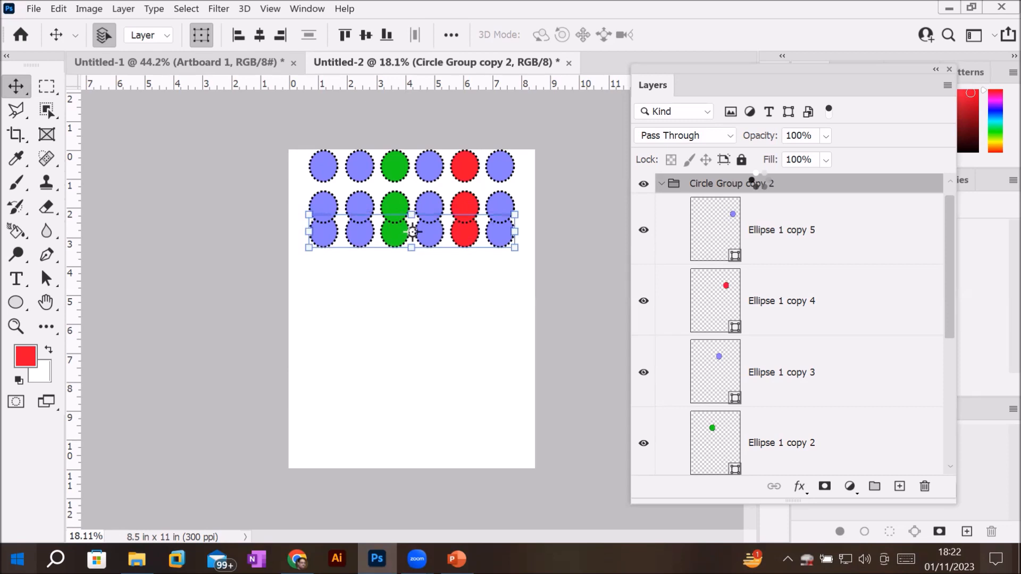
key("Down")
key("Down")
key("Down")
key("Down")
key("Down")
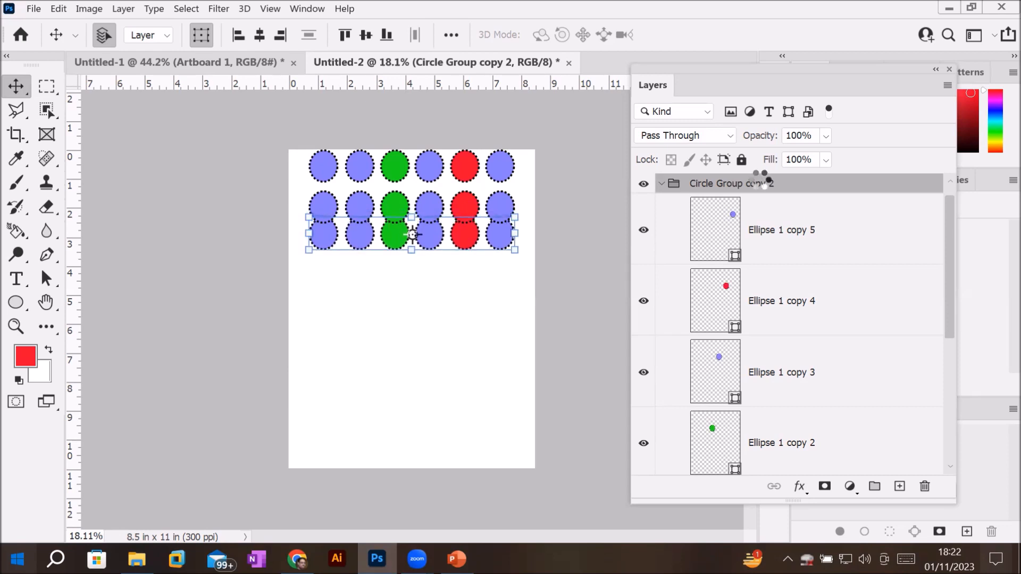
key("Down")
key("Down")
key("Down")
key("Down")
key("Down")
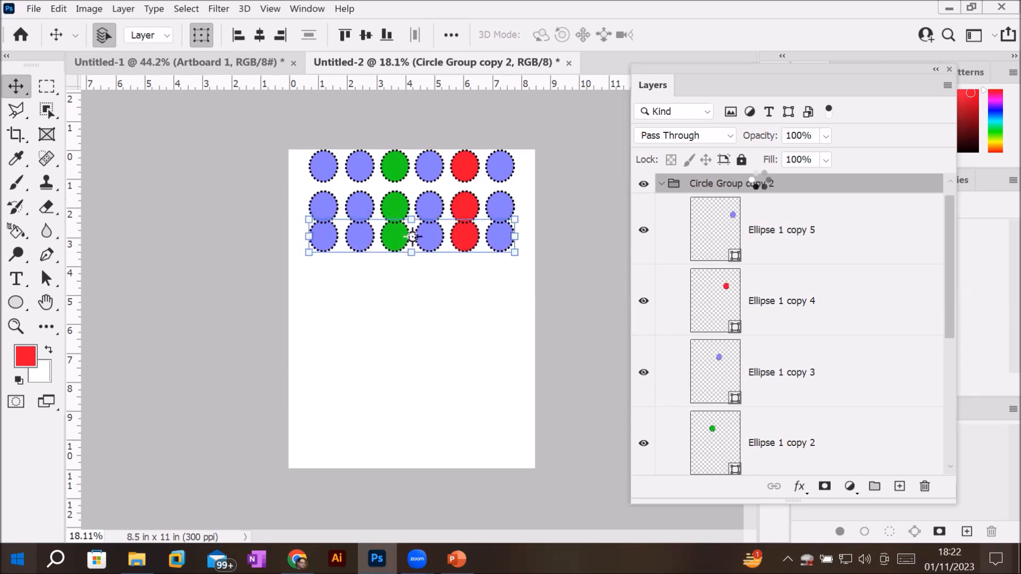
key("Down")
key("Down")
key("Down")
key("Down")
key("Down")
key("Down")
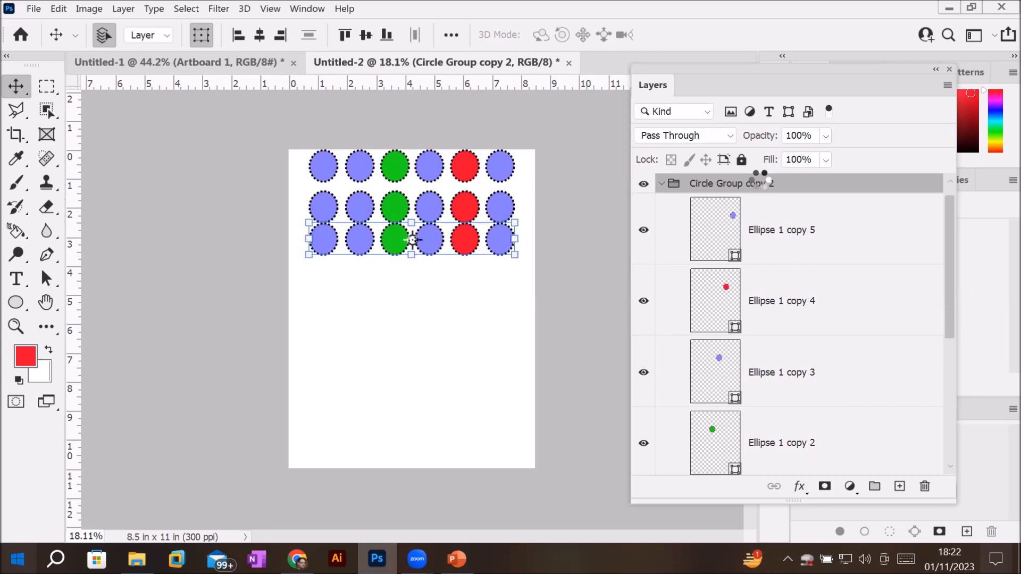
key("Down")
key("Down")
key("Down")
key("Down")
key("Down")
key("Down")
key("Down")
key("Down")
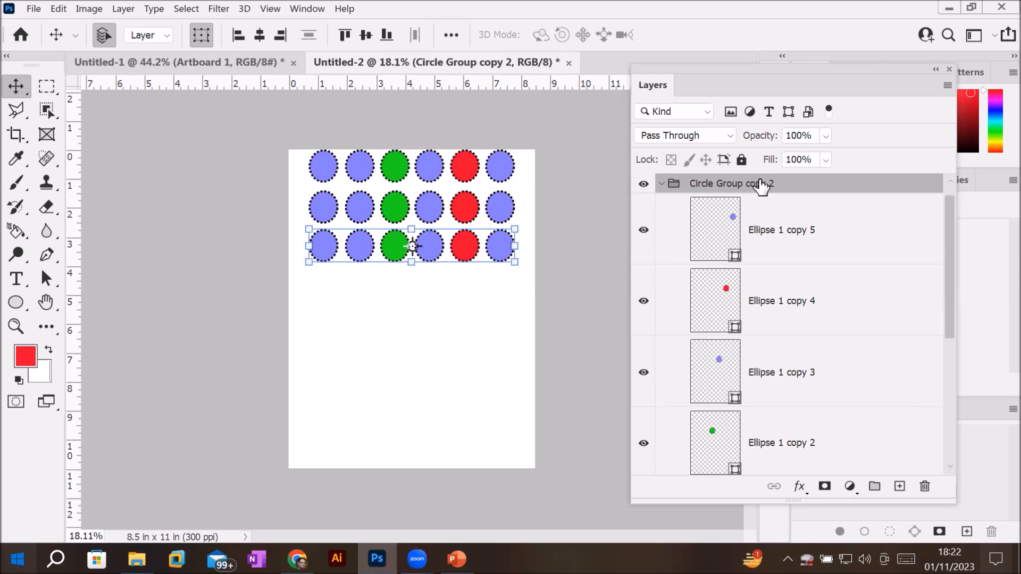
left_click(662, 184)
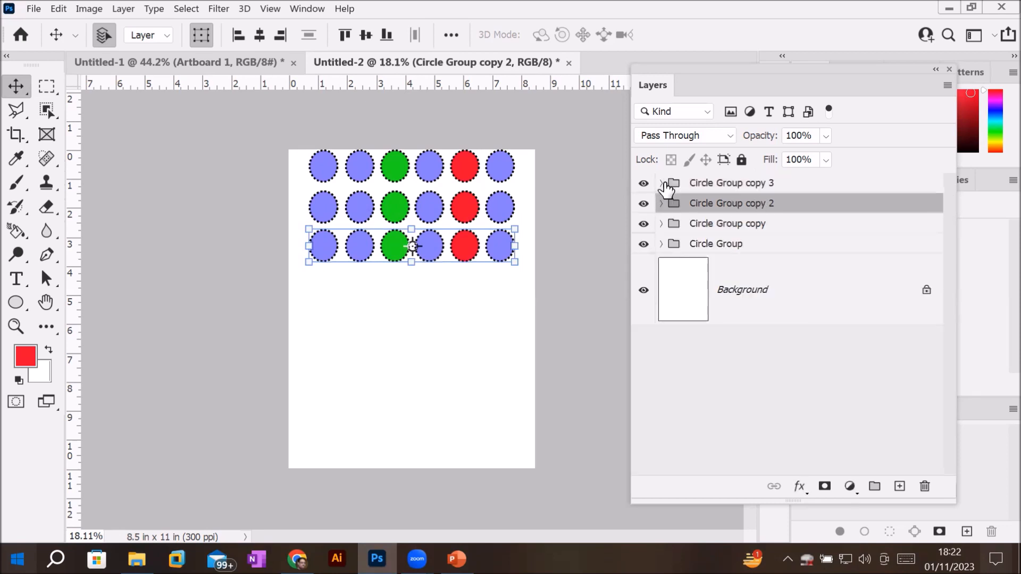
Step: Select Circle Group copy 3 and nudge it straight down from the second row to the level of the third row
left_click(734, 184)
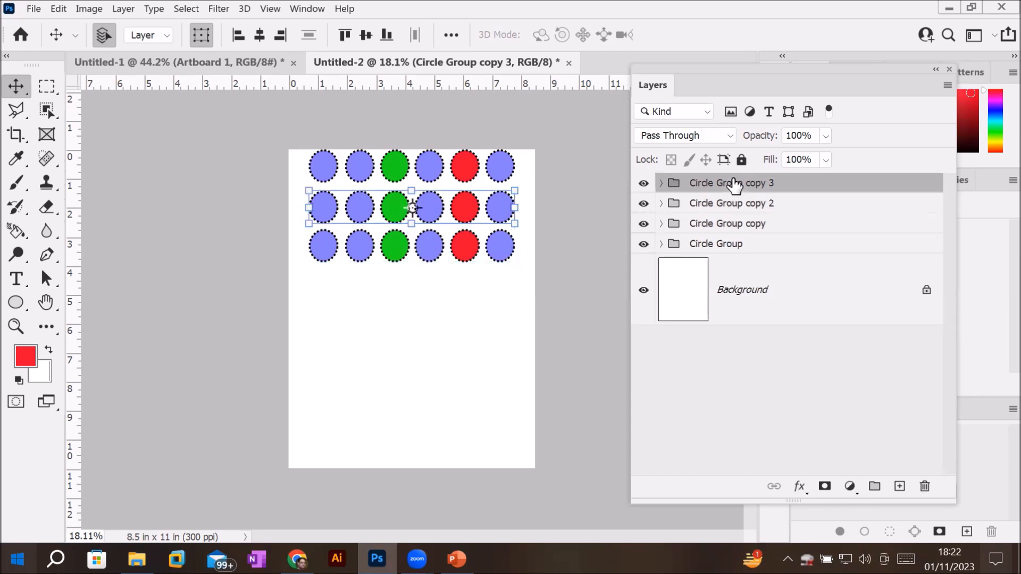
key("shift+Down")
key("shift+Down")
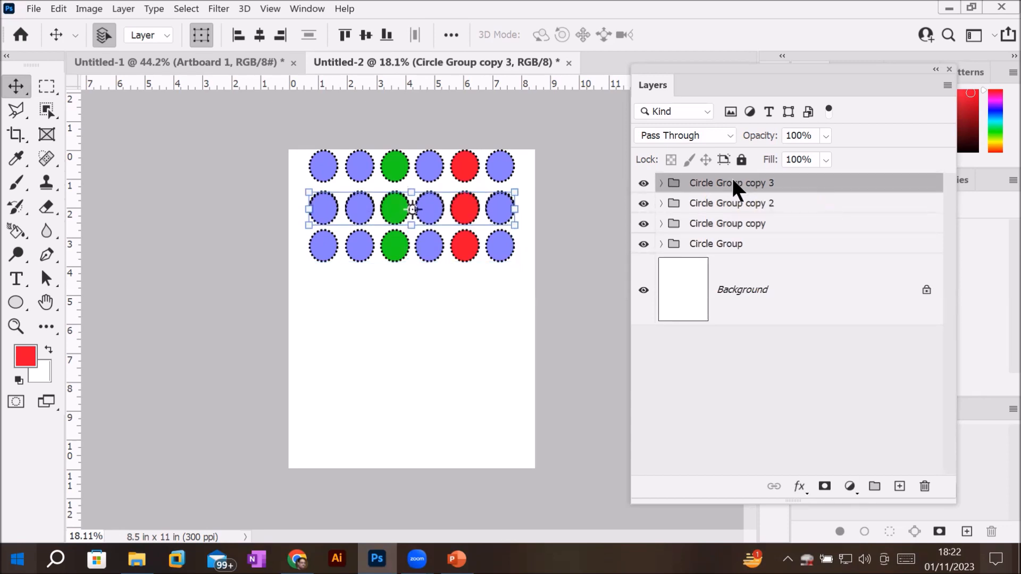
key("shift+Down")
key("shift+Down")
key("shift+Down")
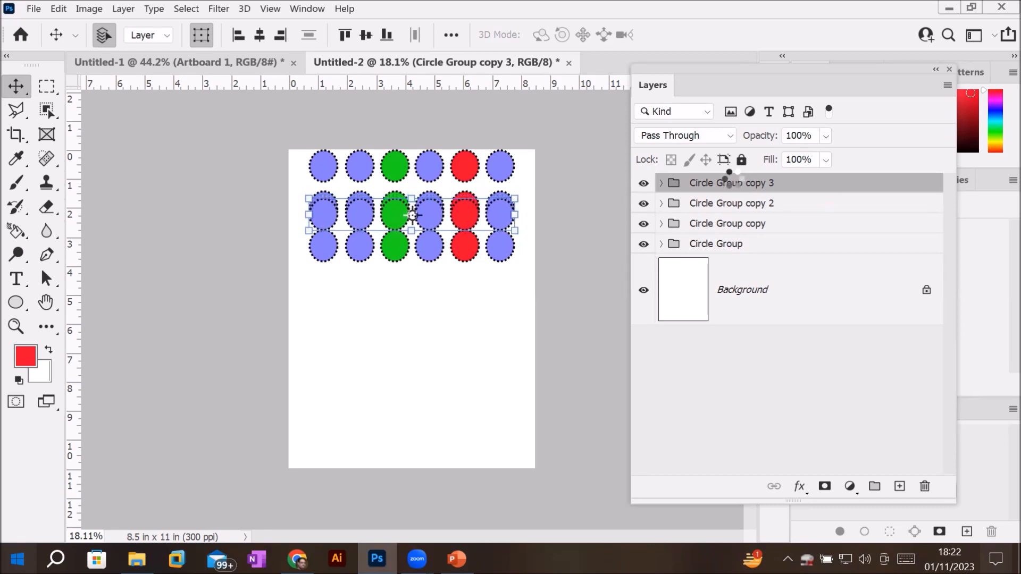
key("shift+Down")
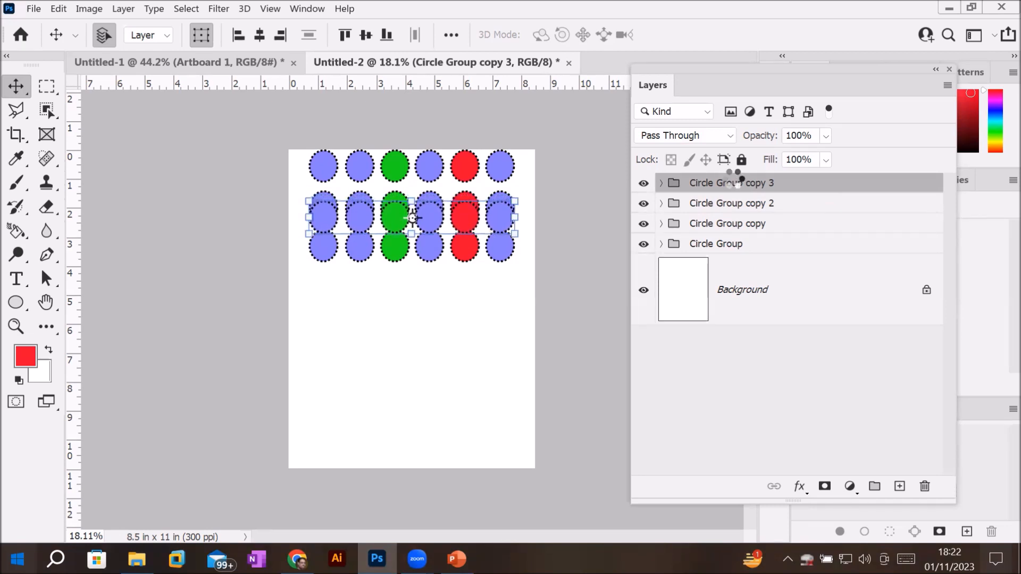
key("shift+Down")
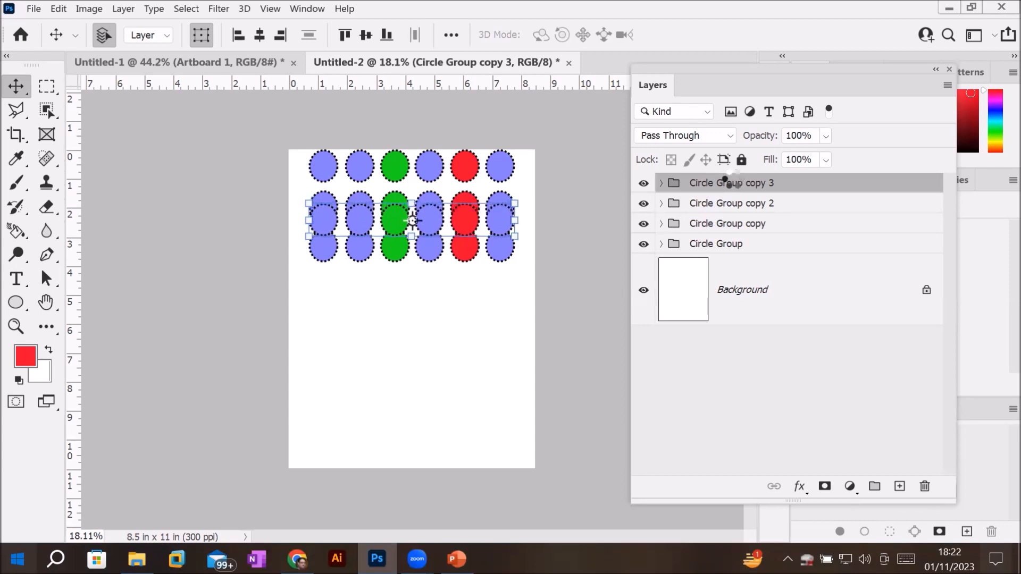
key("shift+Down")
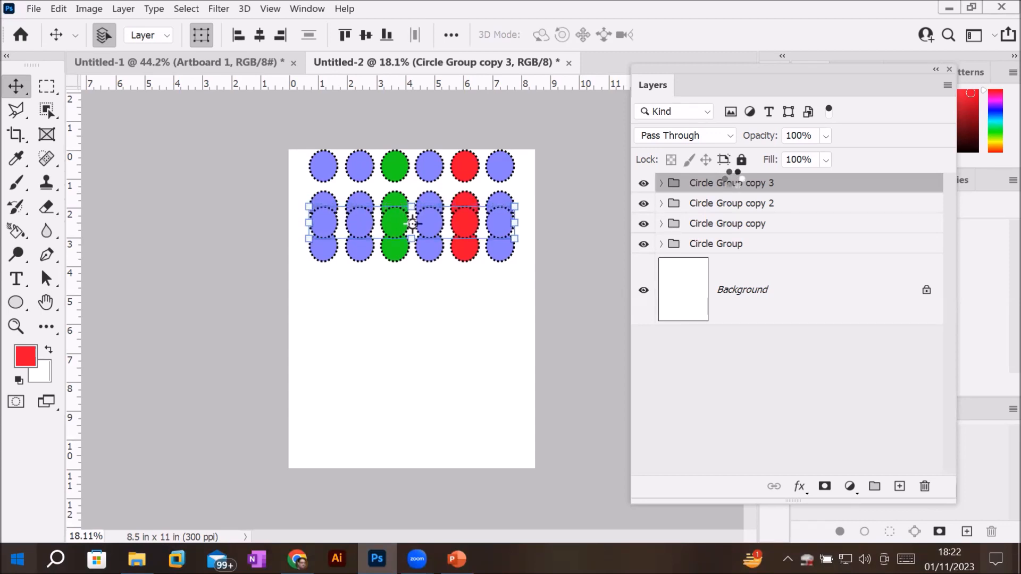
key("shift+Down")
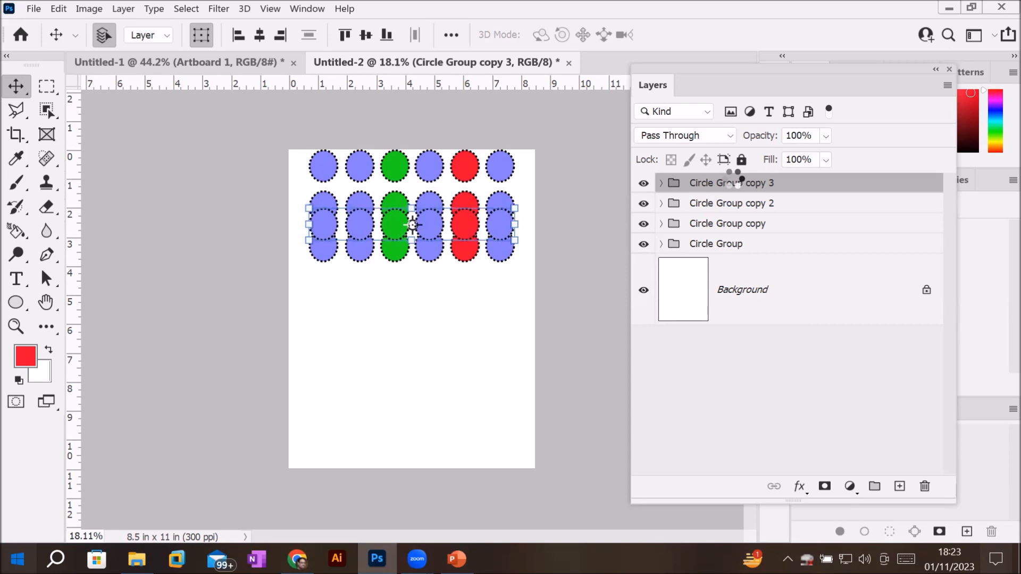
key("shift+Down")
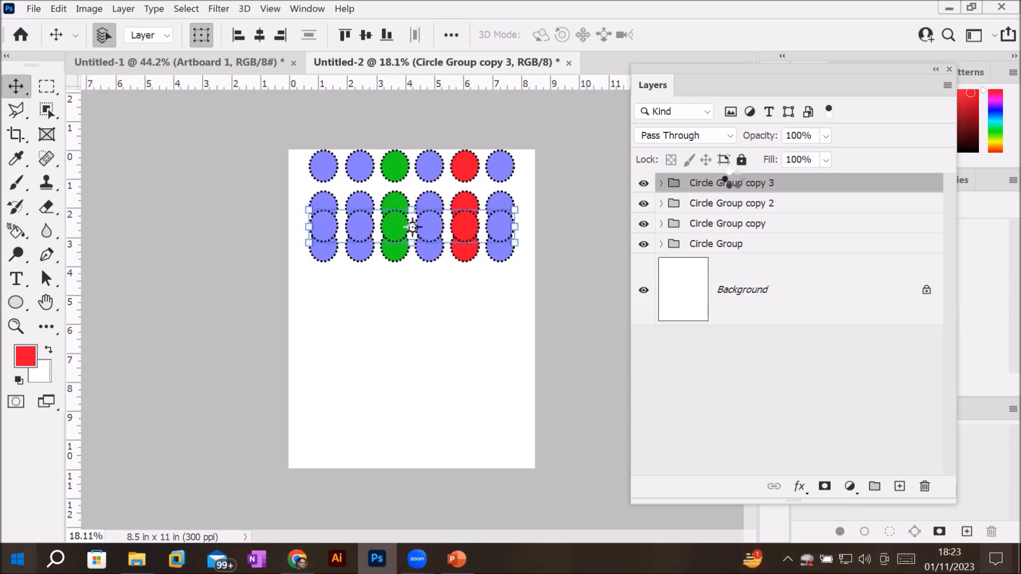
key("shift+Down")
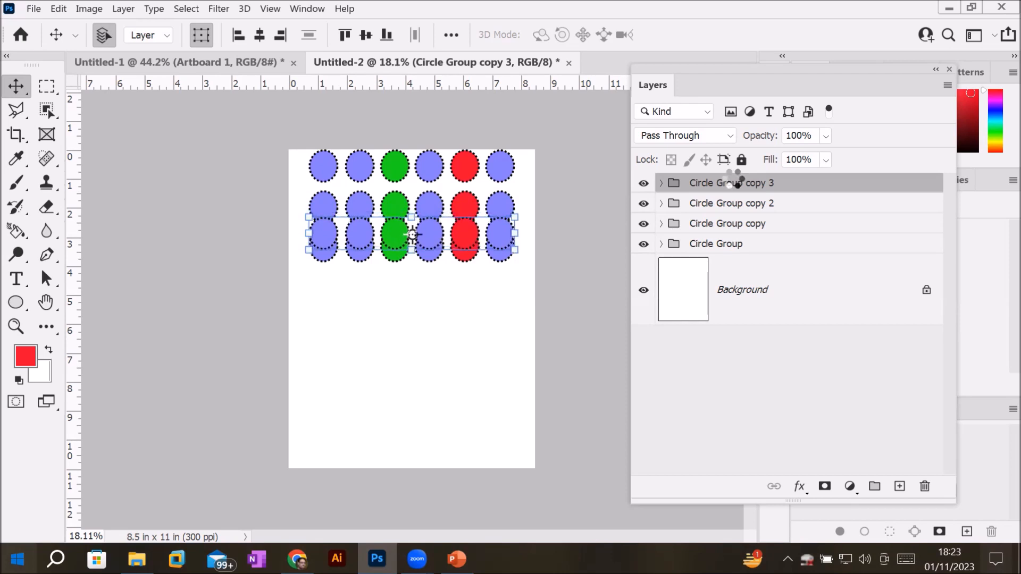
key("Down")
key("Down")
key("Down")
key("Down")
key("Down")
key("Down")
key("Down")
key("Down")
key("Down")
key("Down")
key("Down")
key("Down")
key("Down")
key("Down")
key("Down")
key("Down")
key("Down")
key("Down")
key("Down")
key("Down")
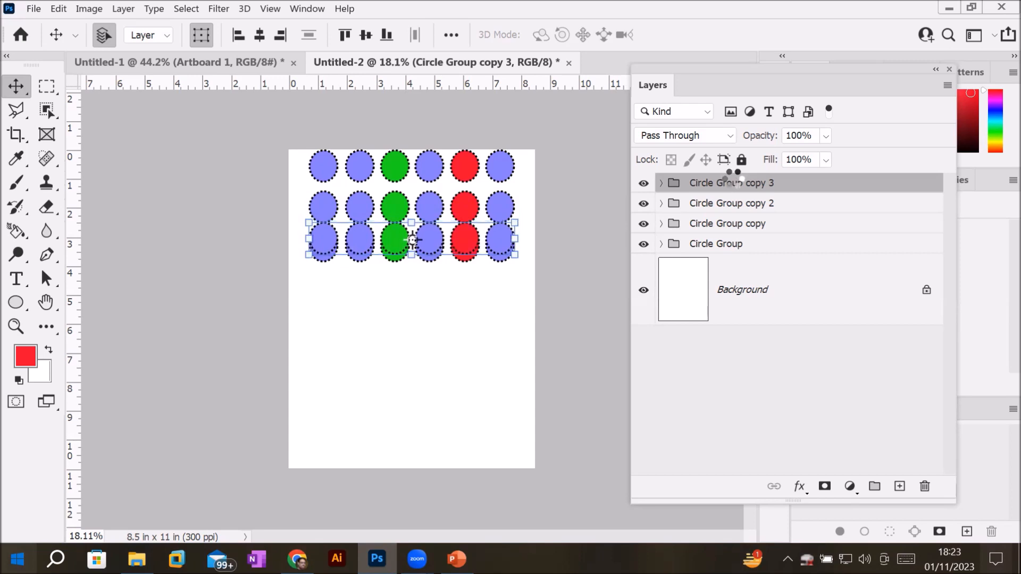
key("Down")
key("Down")
key("Down")
key("Down")
key("Down")
key("Down")
key("Down")
key("Down")
key("Down")
key("Down")
key("Down")
key("Down")
key("Down")
key("Down")
key("Down")
key("Down")
key("Down")
key("Down")
key("Down")
key("Down")
key("Down")
key("Down")
key("Down")
key("Down")
key("Down")
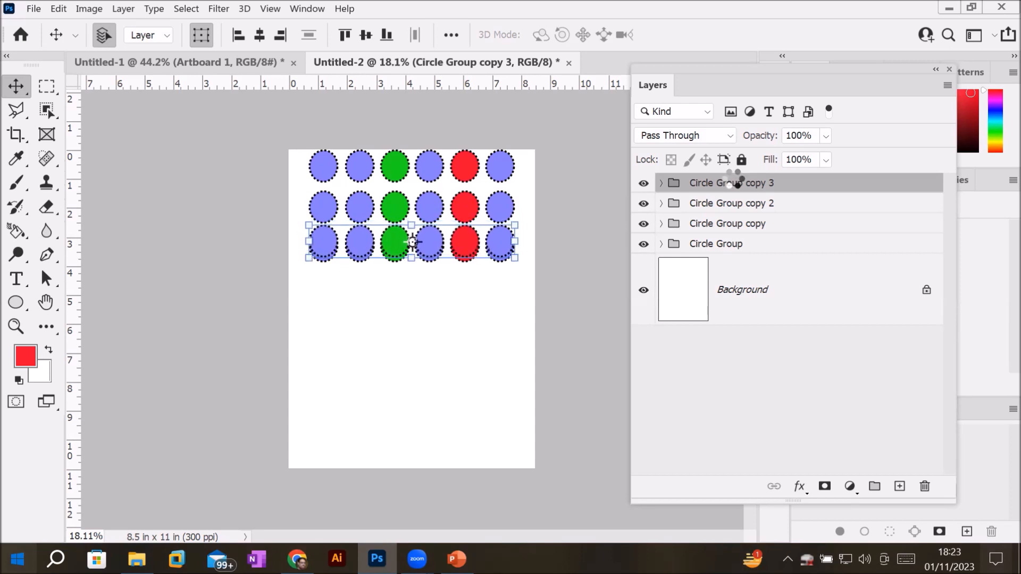
key("Down")
key("Down")
key("Down")
key("Down")
key("Down")
key("Down")
key("Down")
key("Down")
key("Down")
key("Down")
key("Down")
key("Down")
key("Down")
key("Down")
key("Down")
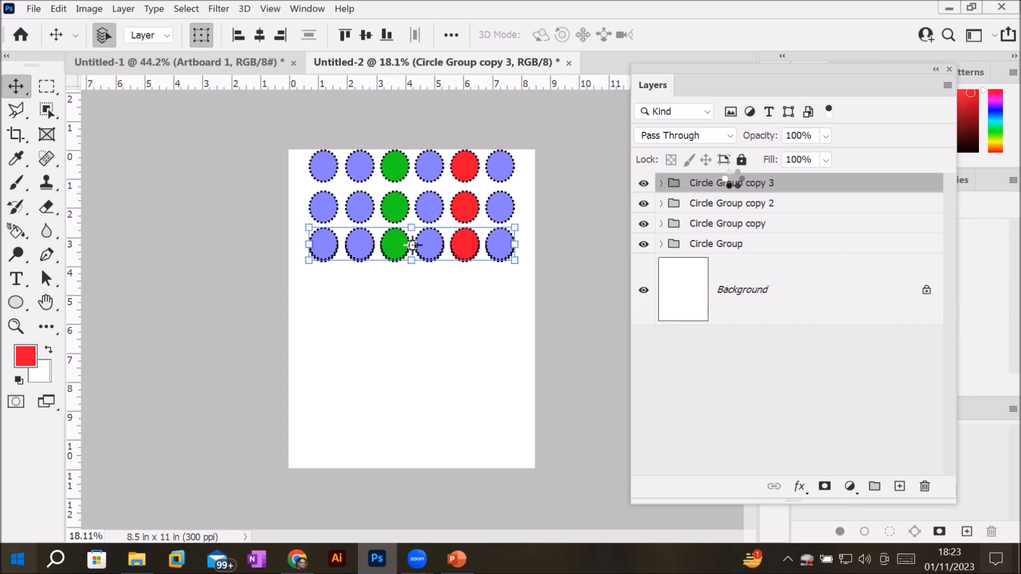
key("Down")
key("Down")
key("Down")
key("Down")
key("Down")
key("Down")
key("Down")
key("Down")
key("Down")
key("Down")
key("Down")
key("Down")
key("Down")
key("Down")
key("Down")
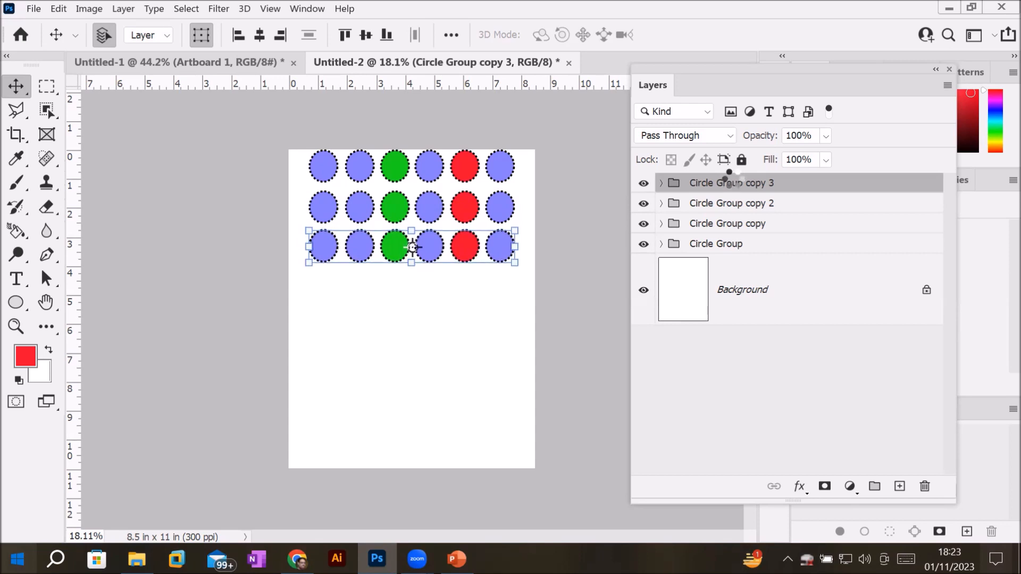
Step: Nudge Circle Group copy 3 straight down from the third row until it forms a separate fourth row with a small gap above
key("Down")
key("Down")
key("Down")
key("Down")
key("Down")
key("Down")
key("Down")
key("Down")
key("Down")
key("Down")
key("Down")
key("Down")
key("Down")
key("Down")
key("Down")
key("Down")
key("Down")
key("Down")
key("Down")
key("Down")
key("Down")
key("Down")
key("Down")
key("Down")
key("Down")
key("Down")
key("Down")
key("Down")
key("Down")
key("Down")
key("Down")
key("Down")
key("Down")
key("Down")
key("Down")
key("Down")
key("Down")
key("Down")
key("Down")
key("Down")
key("Down")
key("Down")
key("Down")
key("Down")
key("Down")
key("Down")
key("Down")
key("Down")
key("Down")
key("Down")
key("Down")
key("Down")
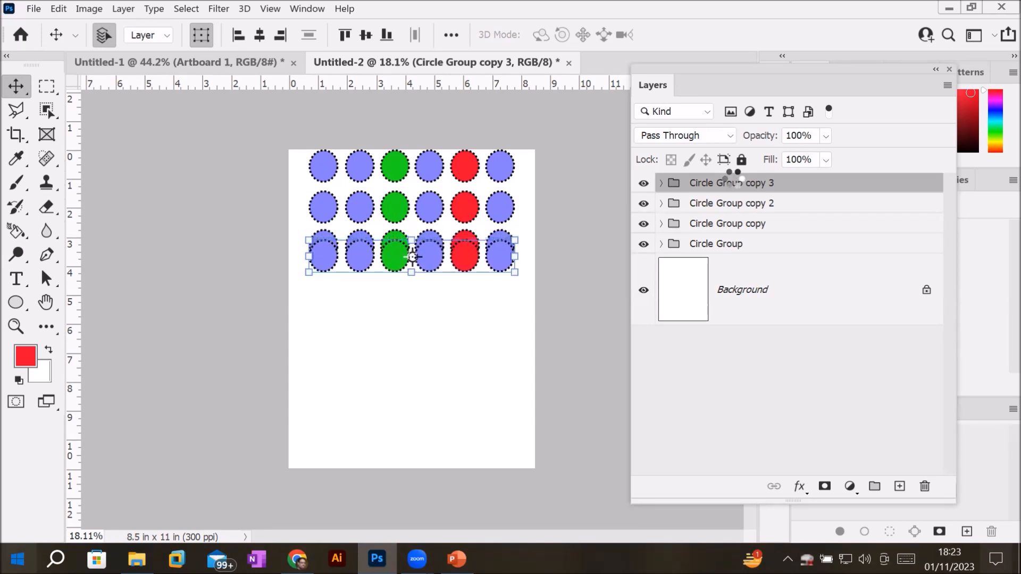
key("Down")
key("Down")
key("Down")
key("Down")
key("Down")
key("Down")
key("Down")
key("Down")
key("Down")
key("Down")
key("Down")
key("Down")
key("Down")
key("Down")
key("Down")
key("Down")
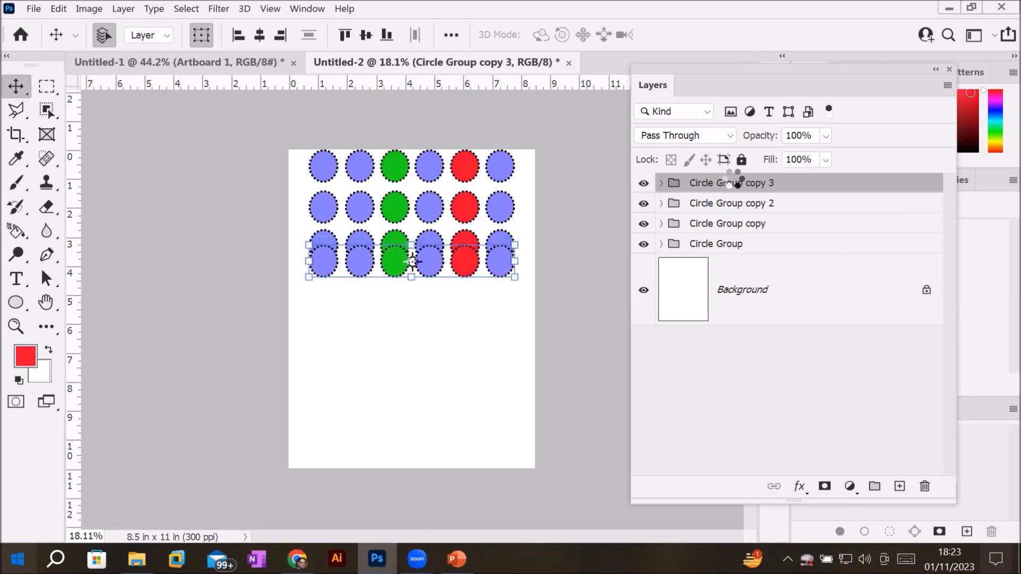
key("Down")
key("Down")
key("Down")
key("Down")
key("Down")
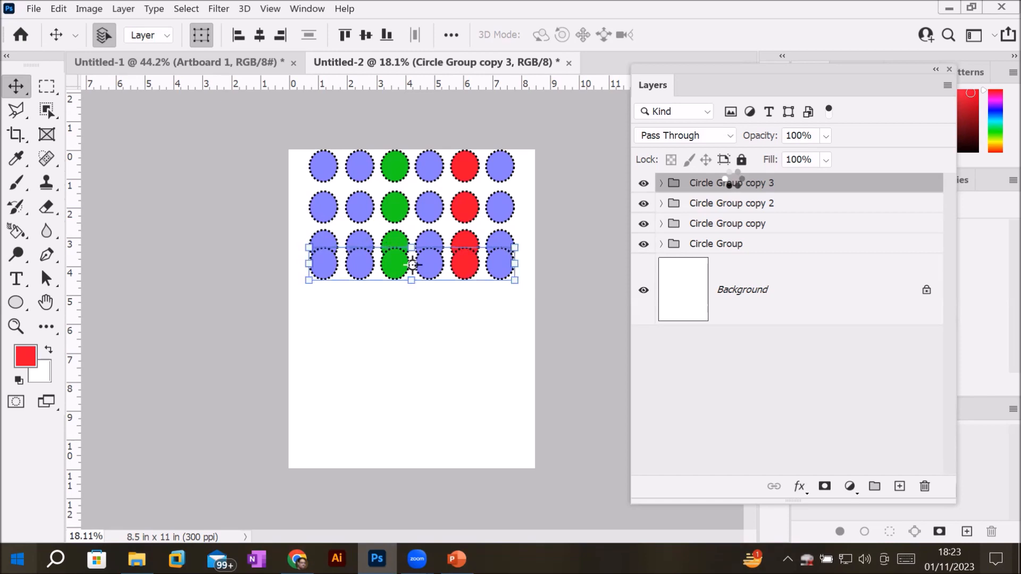
key("Down")
key("Down")
key("Down")
key("Down")
key("Down")
key("Down")
key("Down")
key("Down")
key("Down")
key("Down")
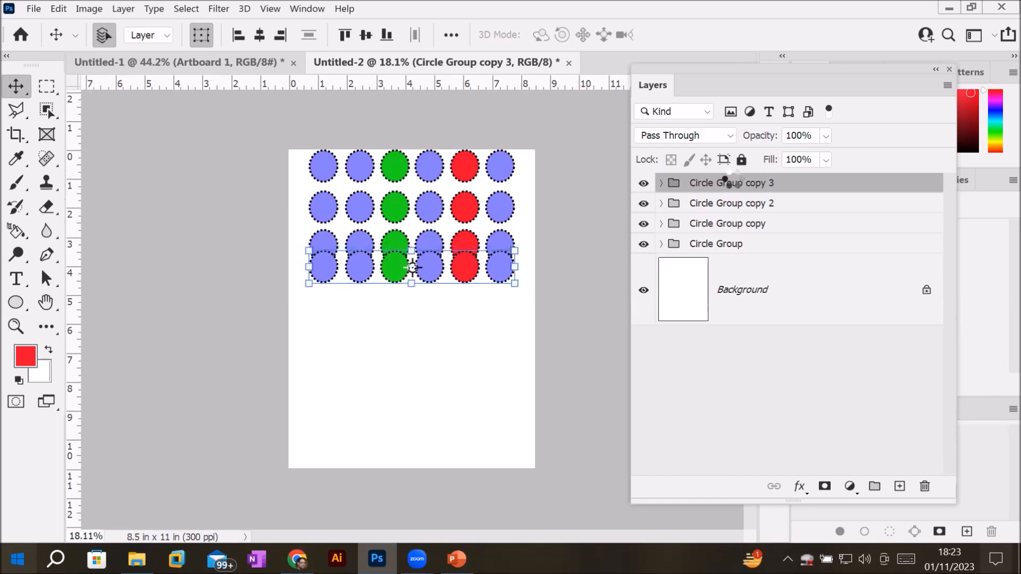
key("Down")
key("Down")
key("Down")
key("Down")
key("Down")
key("Down")
key("Down")
key("Down")
key("Down")
key("Down")
key("Down")
key("Down")
key("Down")
key("Down")
key("Down")
key("Down")
key("Down")
key("Down")
key("Down")
key("Down")
key("Down")
key("Down")
key("Down")
key("Down")
key("Down")
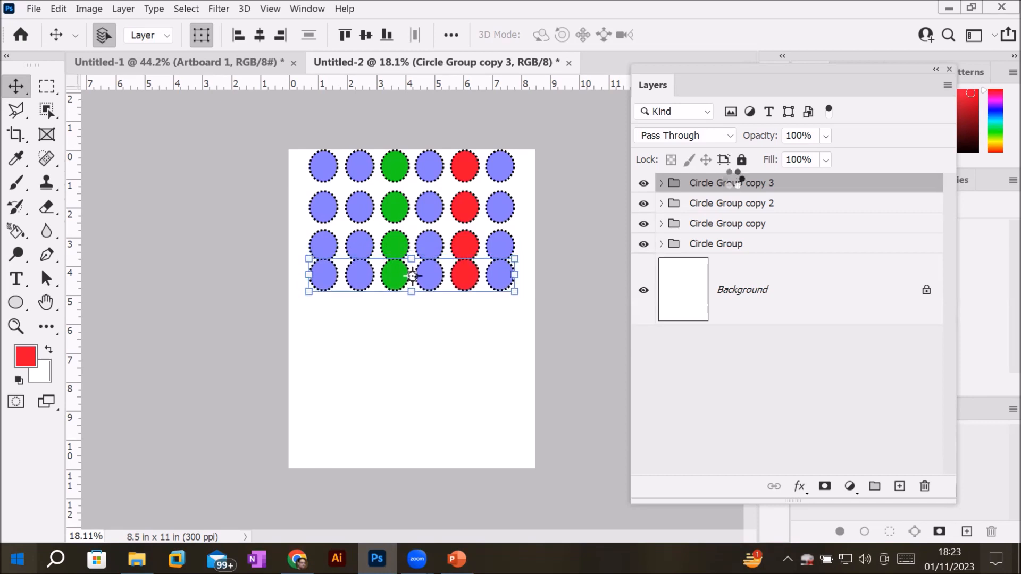
key("Down")
key("Down")
key("Down")
key("Down")
key("Down")
key("Down")
key("Down")
key("Down")
key("Down")
key("Down")
key("Down")
key("Down")
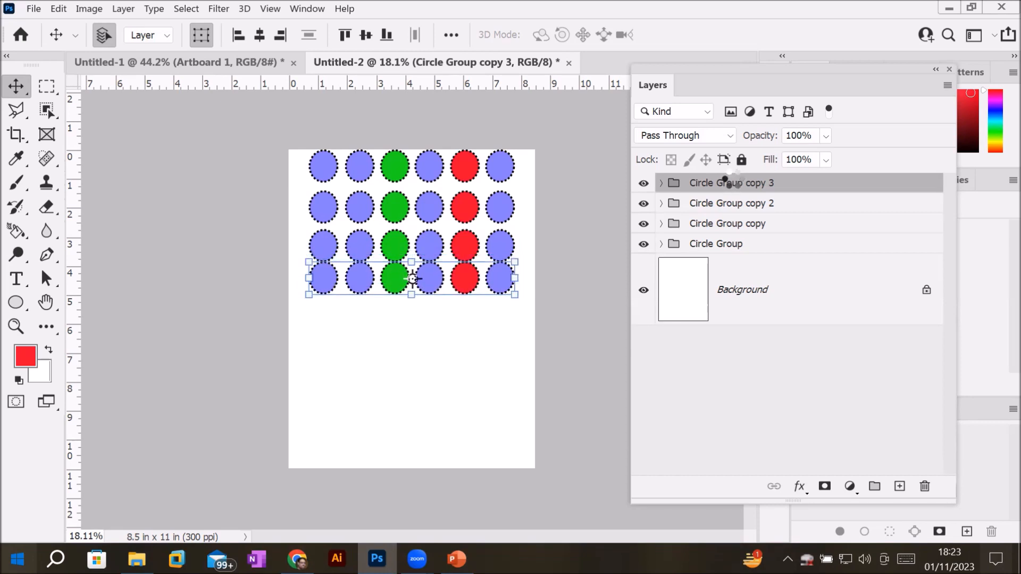
key("Down")
key("Down")
key("Down")
key("Down")
key("Down")
key("Down")
key("Down")
key("Down")
key("Down")
key("Down")
key("Down")
key("Down")
key("Down")
key("Down")
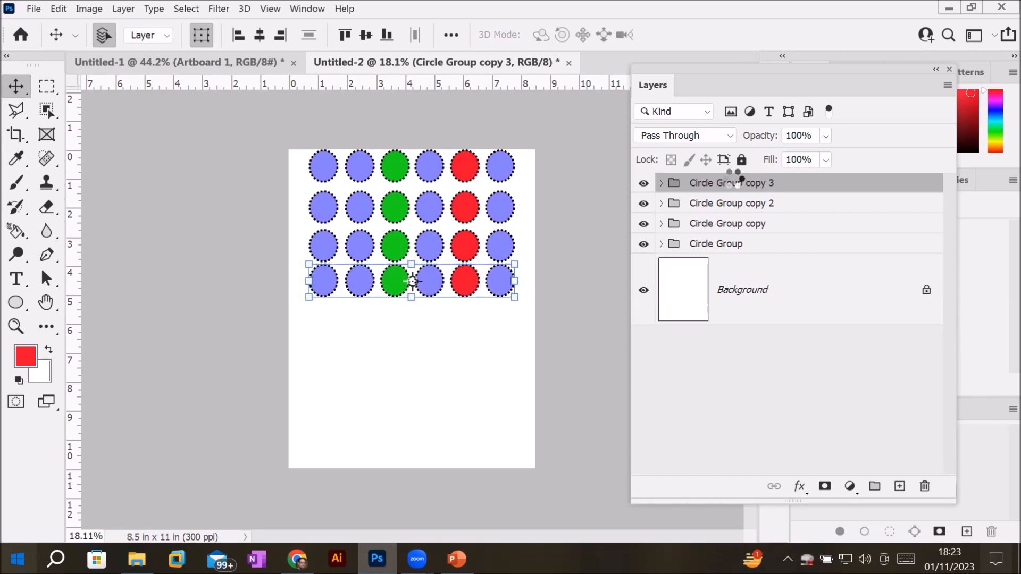
key("Down")
key("Down")
key("Down")
key("Down")
key("Down")
key("Down")
key("Down")
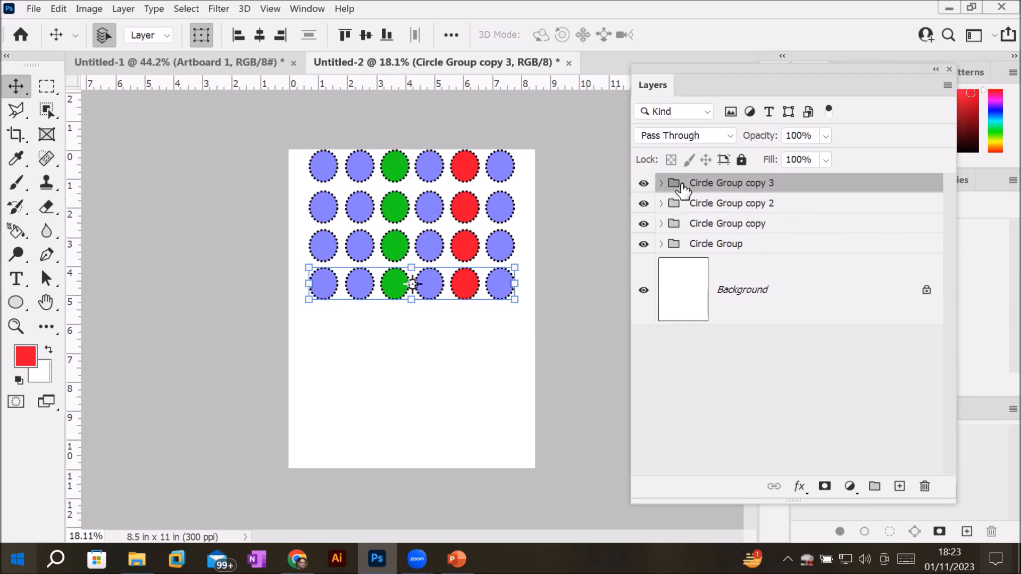
Step: Duplicate all four circle groups together and nudge the four copies straight down by a small fraction of a circle's height
left_click(739, 255, "shift")
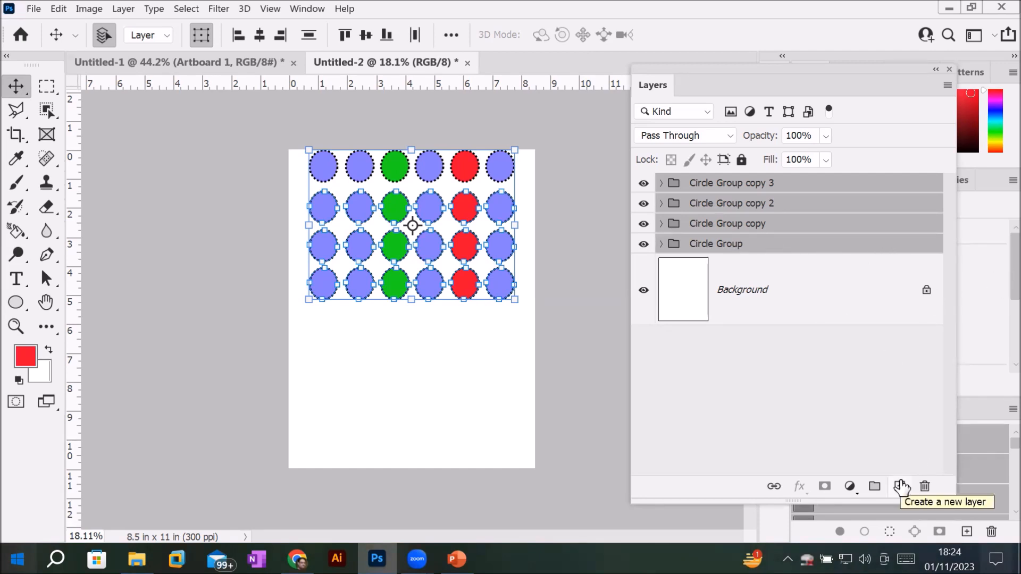
key("ctrl+j")
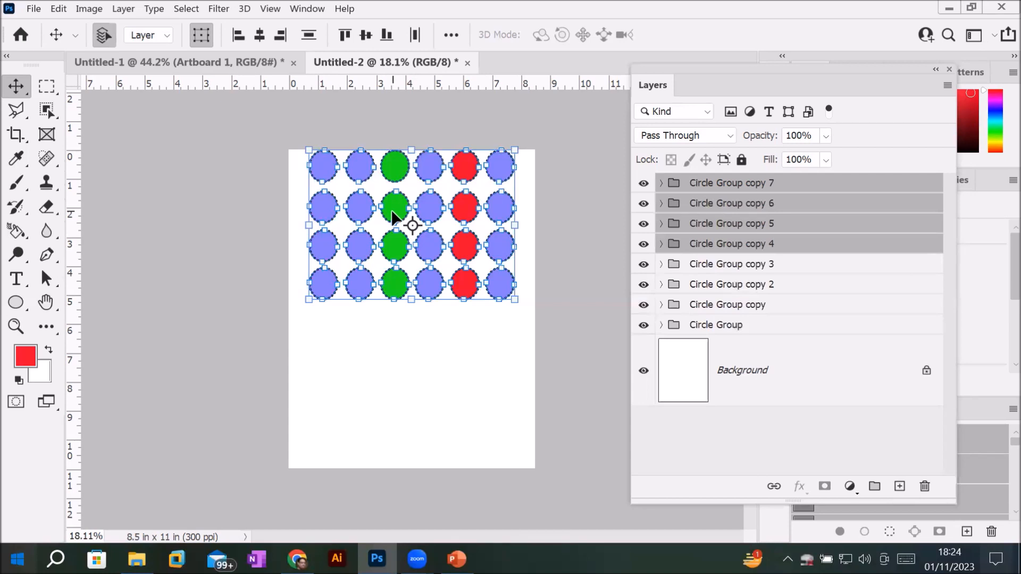
key("Down")
key("Down")
key("Down")
key("Down")
key("Down")
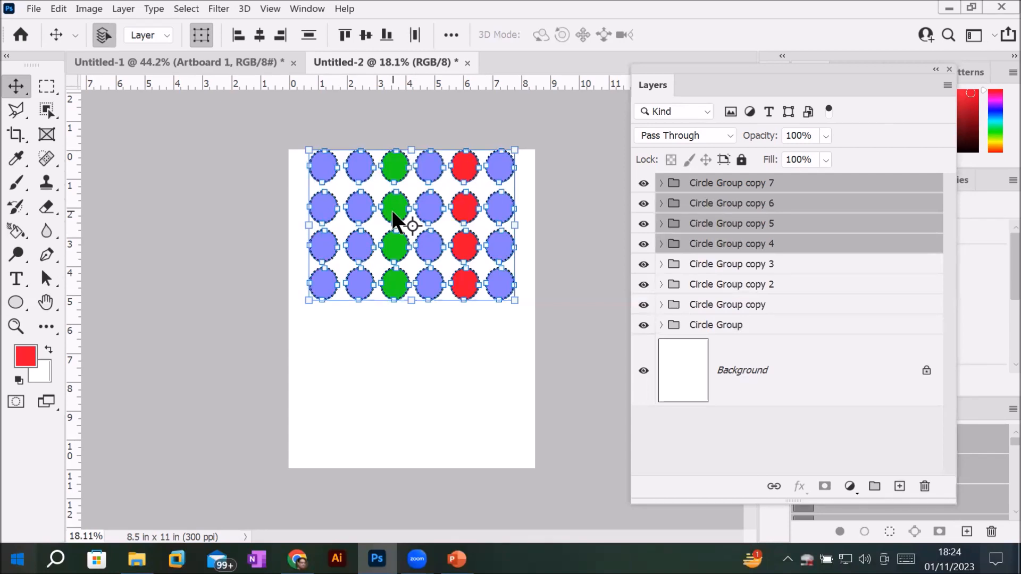
key("Down")
key("Down")
key("Down")
key("Down")
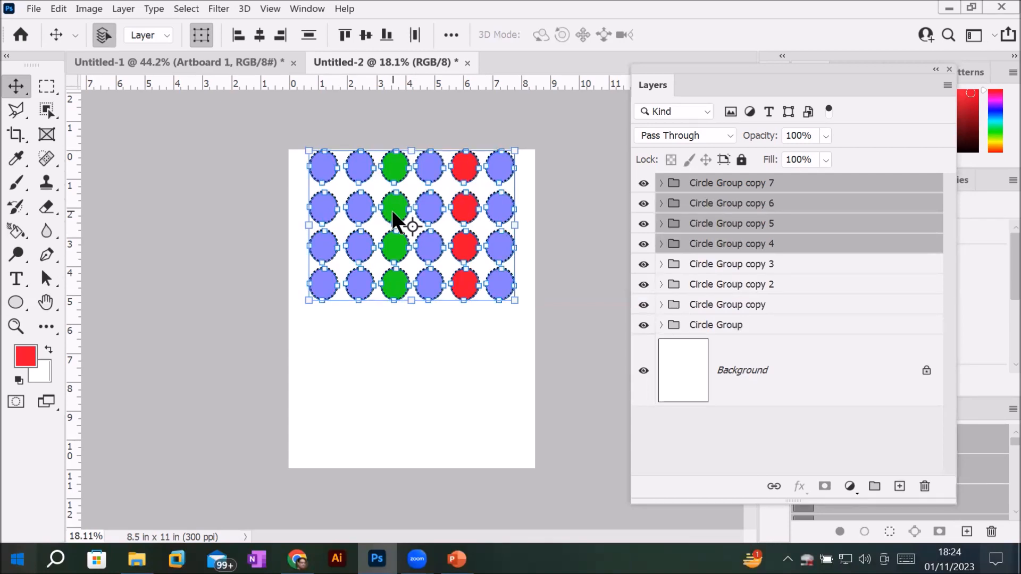
key("Down")
key("Down")
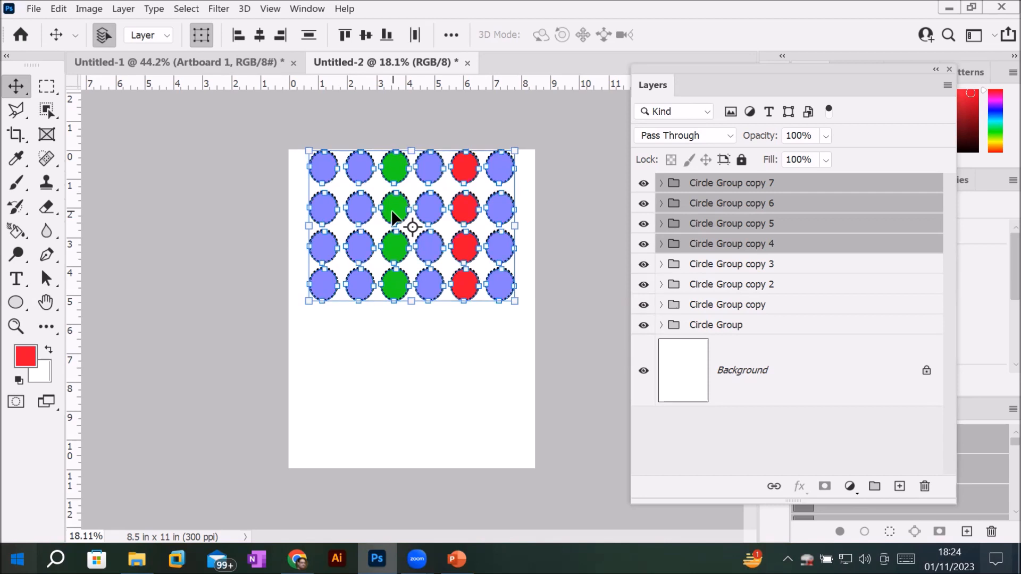
key("Down")
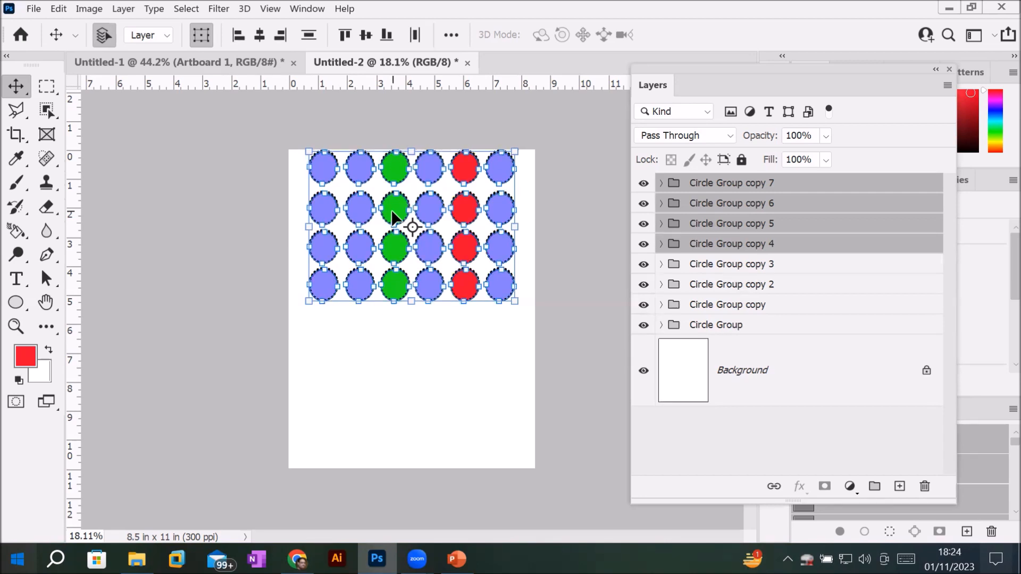
key("Down")
key("Down")
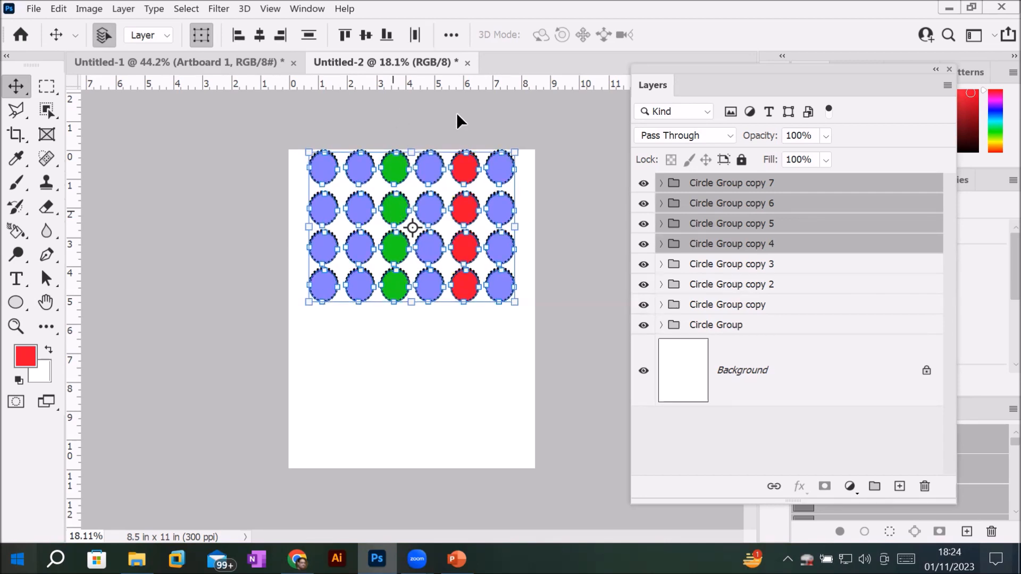
scroll(456, 112, "up", 2)
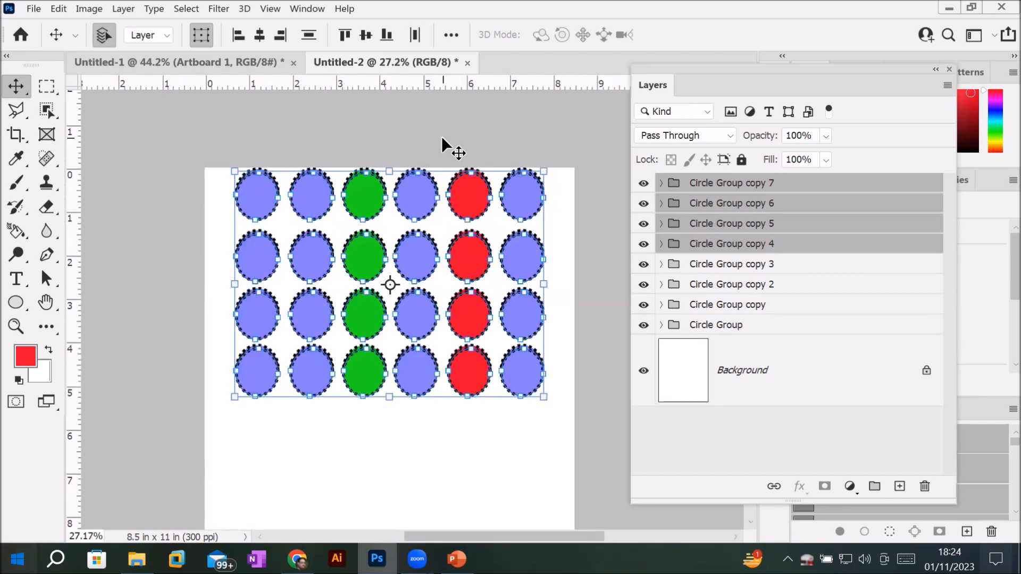
scroll(442, 139, "up", 3)
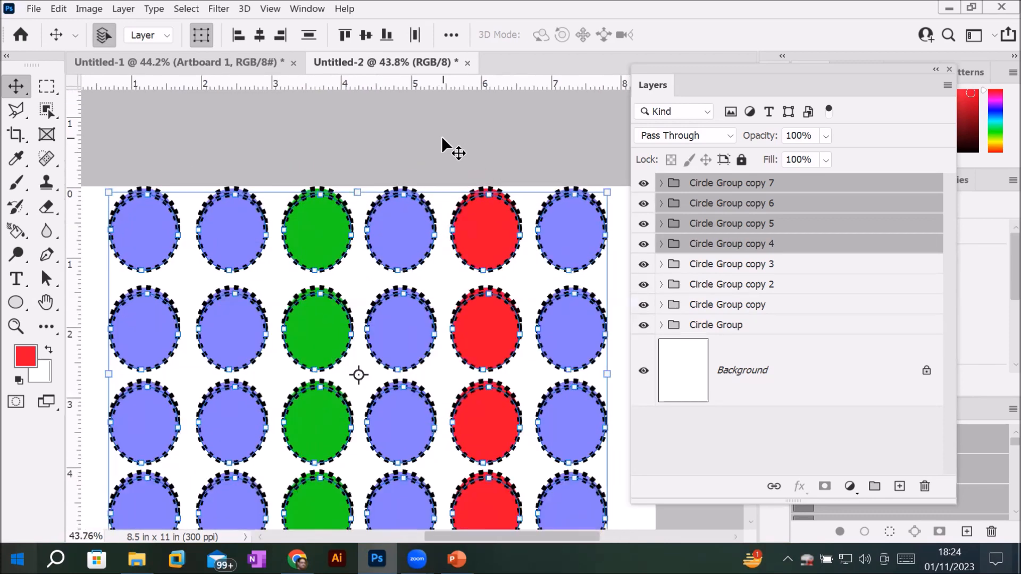
scroll(443, 139, "up", 1)
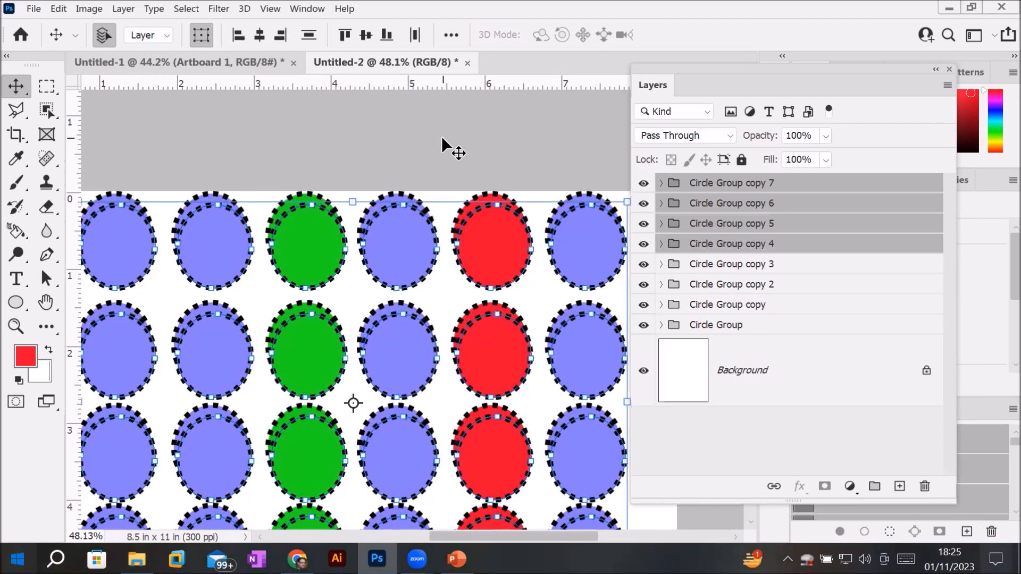
Step: Nudge the four selected circle group copies slightly to the right and change their stroke style to a solid line
key("Right")
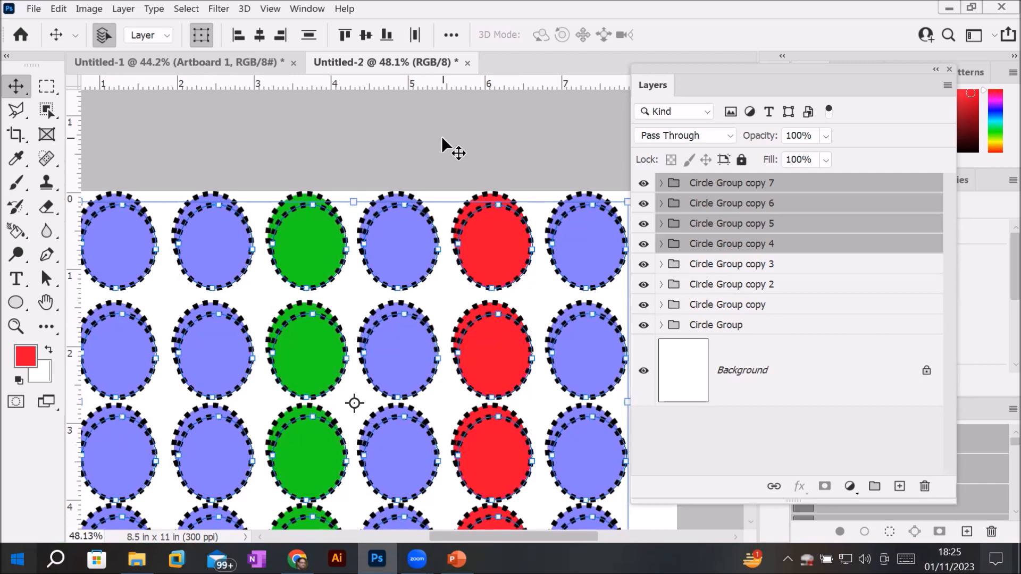
left_click(12, 306)
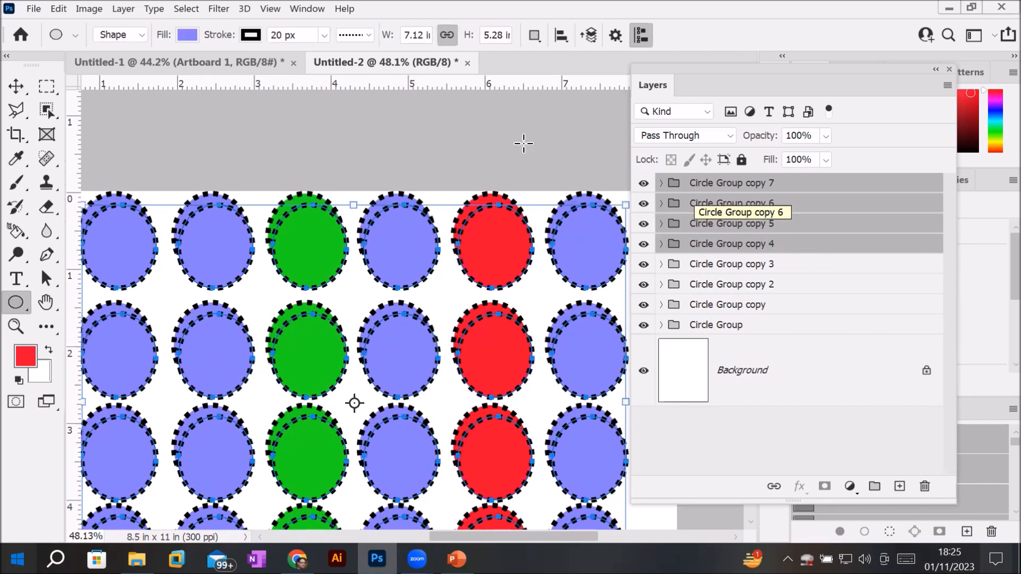
left_click(368, 35)
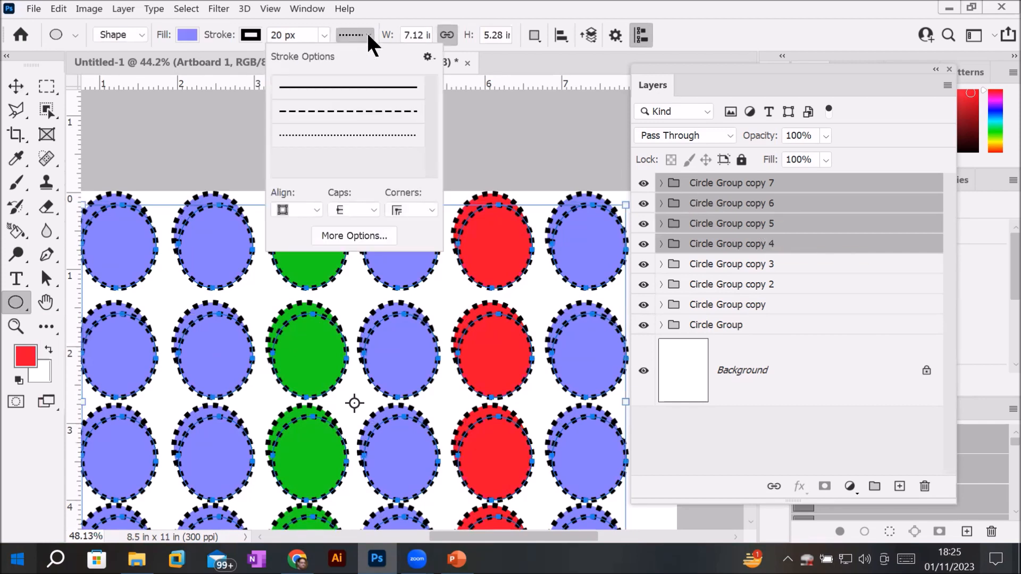
left_click(341, 89)
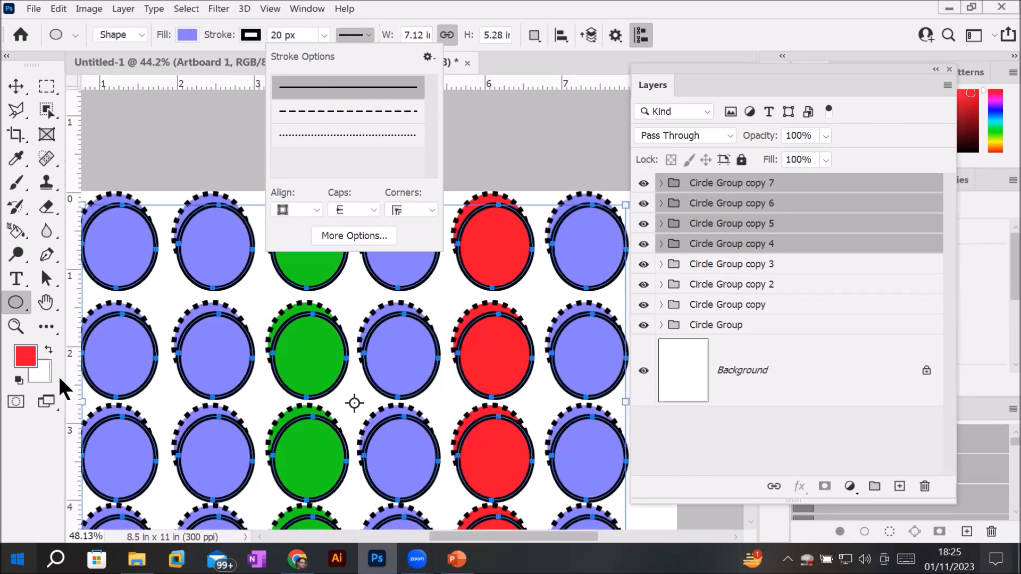
Step: Recolor the strokes of the four selected circle group copies yellow from the recently used colors
left_click(19, 302)
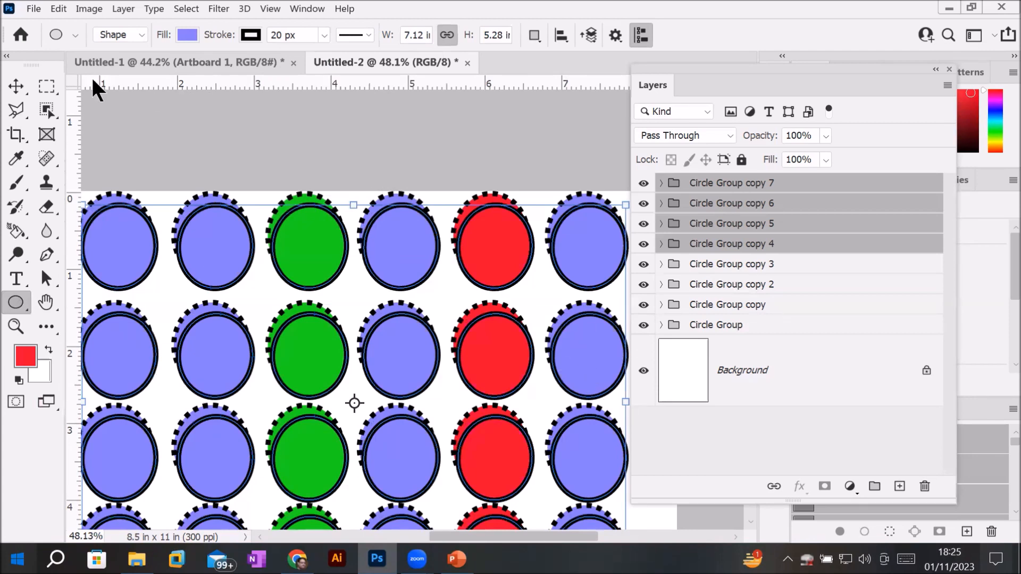
left_click(254, 34)
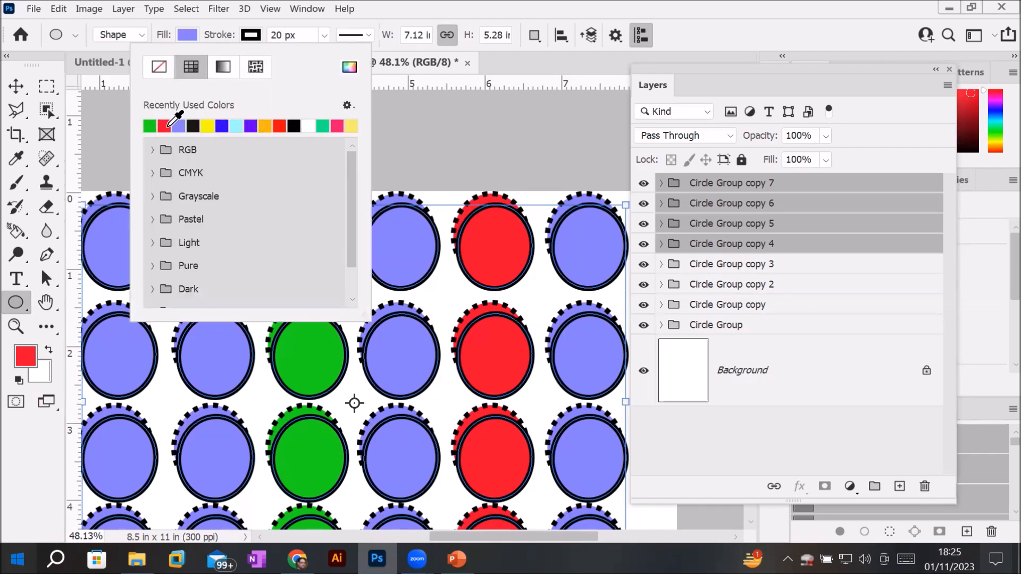
left_click(211, 126)
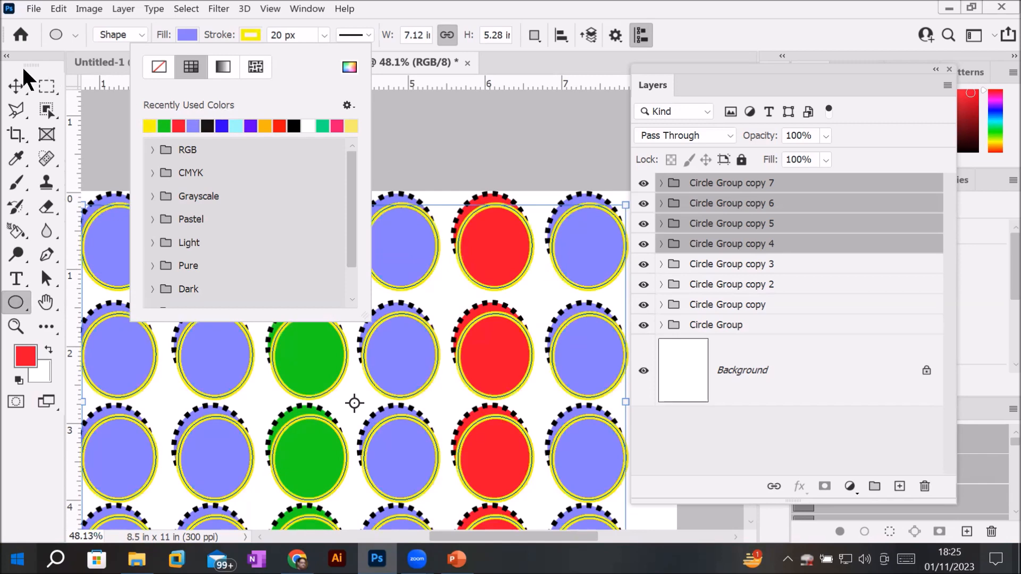
left_click(15, 88)
left_click(15, 88)
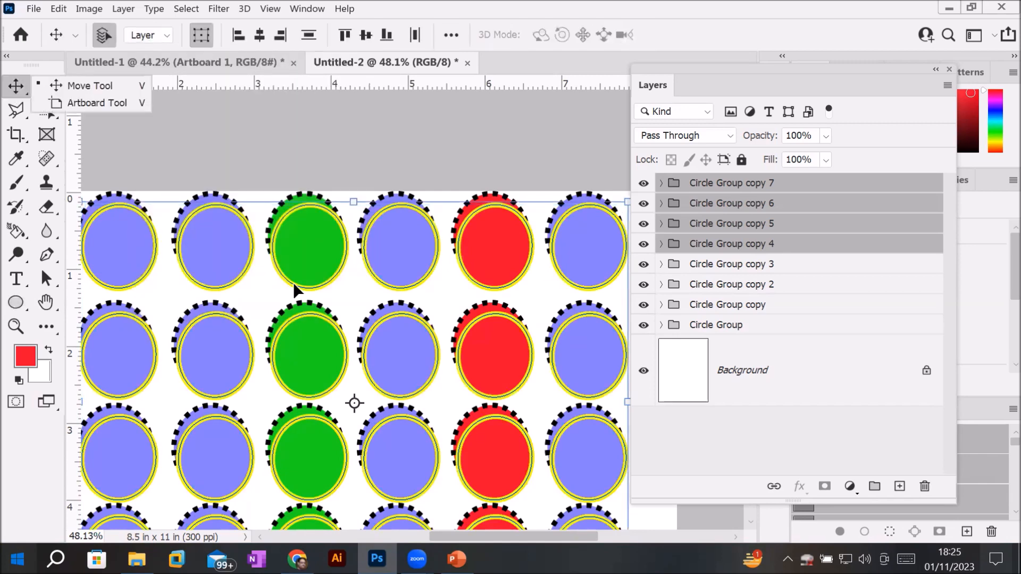
Step: Examine how the yellow-outlined copies overlap the dotted originals, both up close and across the whole page
scroll(334, 300, "down", 1)
scroll(334, 300, "down", 1)
scroll(387, 359, "up", 3)
scroll(391, 359, "up", 1)
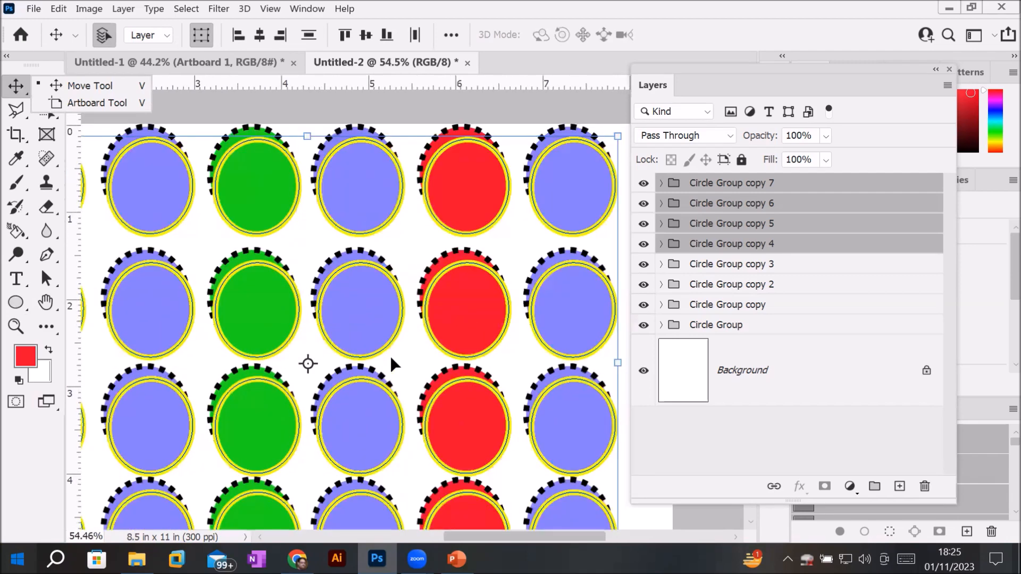
scroll(391, 359, "down", 2)
scroll(397, 367, "down", 1)
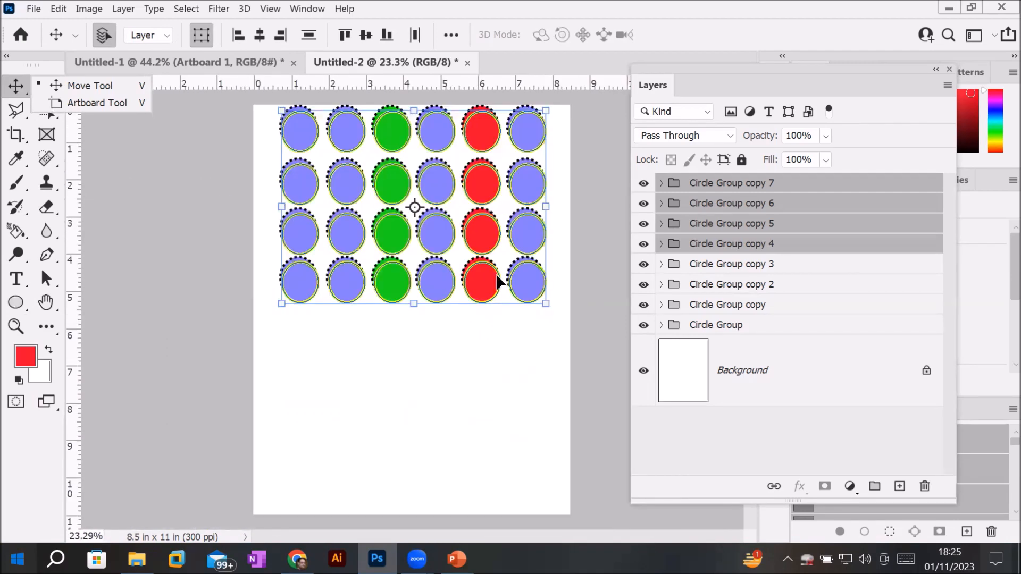
scroll(505, 274, "up", 2)
scroll(435, 226, "up", 2)
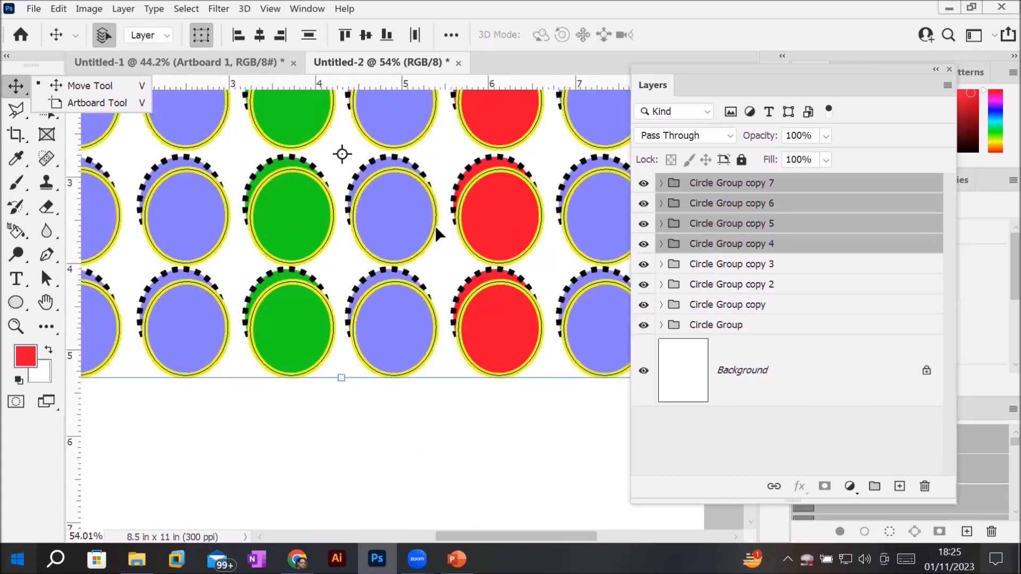
scroll(435, 226, "down", 4)
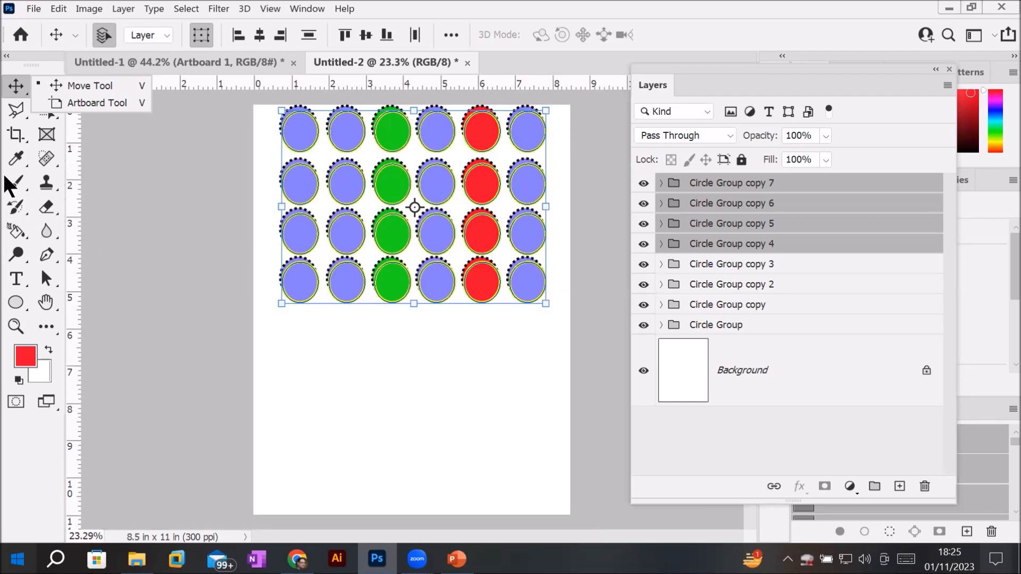
Step: Add the text "Design" in the A Okay font at 204 pt and move it into the empty lower part of the page
left_click(17, 274)
left_click(18, 276)
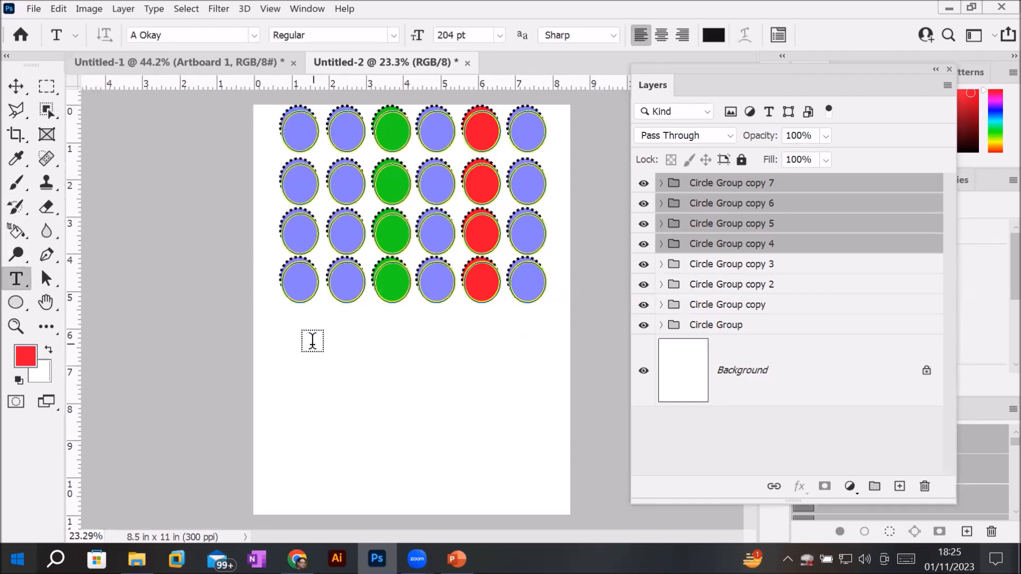
left_click(334, 345)
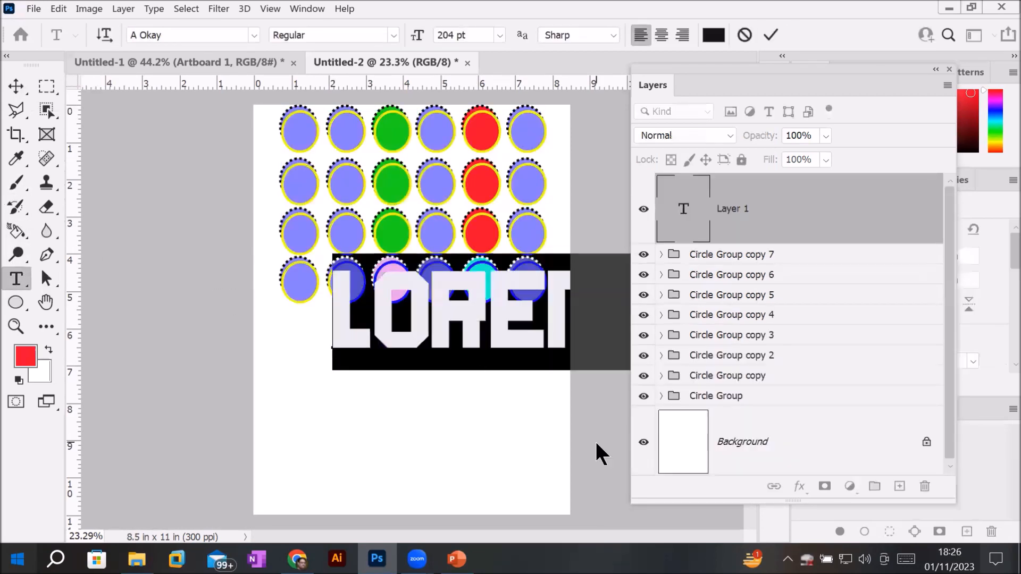
type("DESIG")
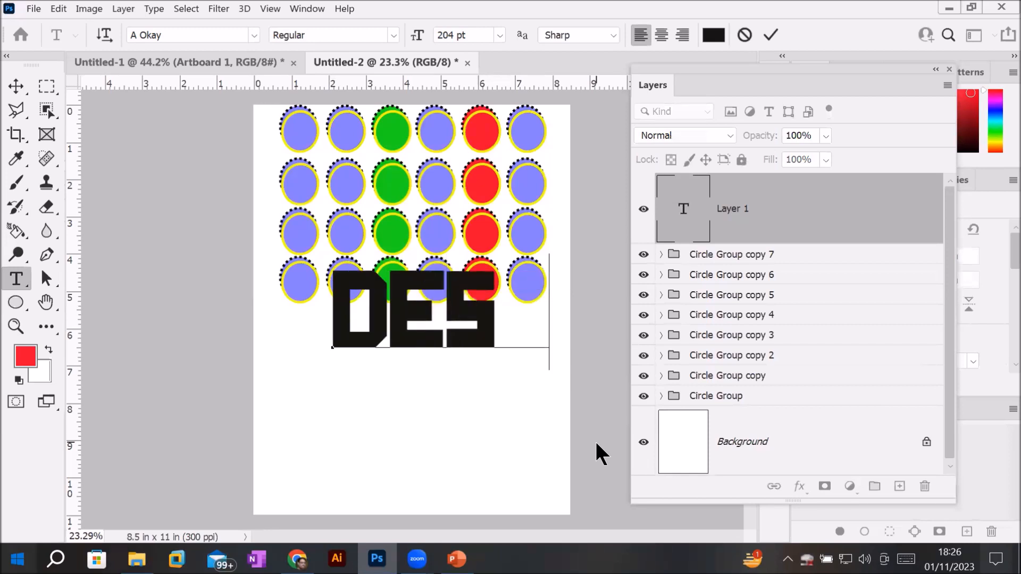
left_click(16, 86)
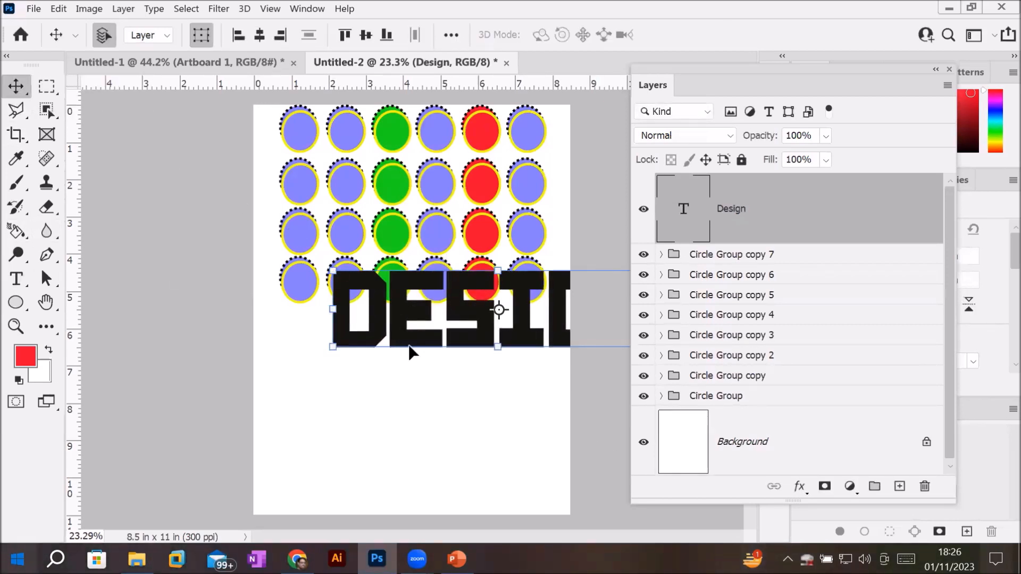
left_click_drag(413, 351, 350, 456)
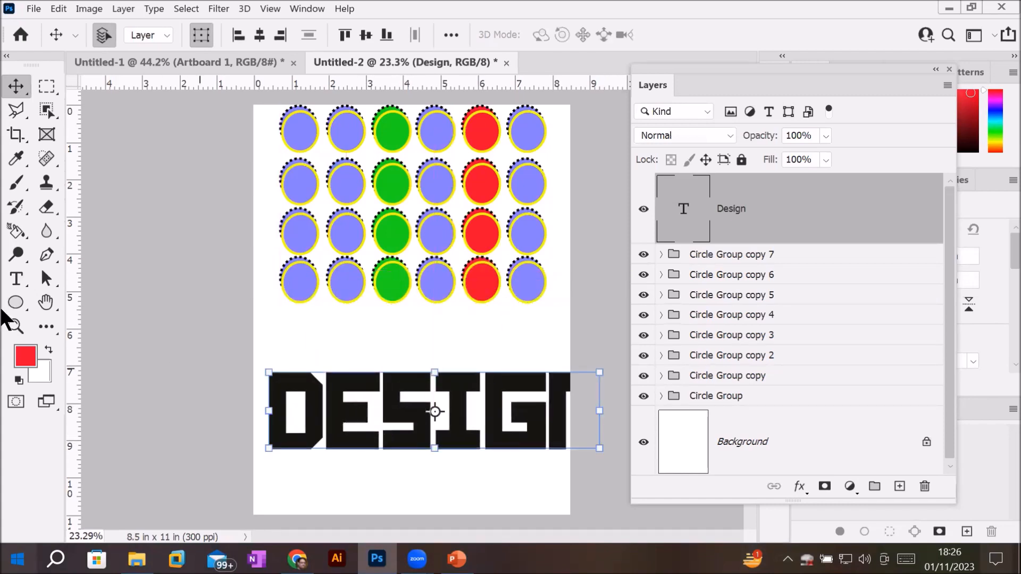
Step: Reduce the font size of the whole DESIGN text to 167 pt so the word fits within the page width
left_click(17, 280)
double_click(419, 400)
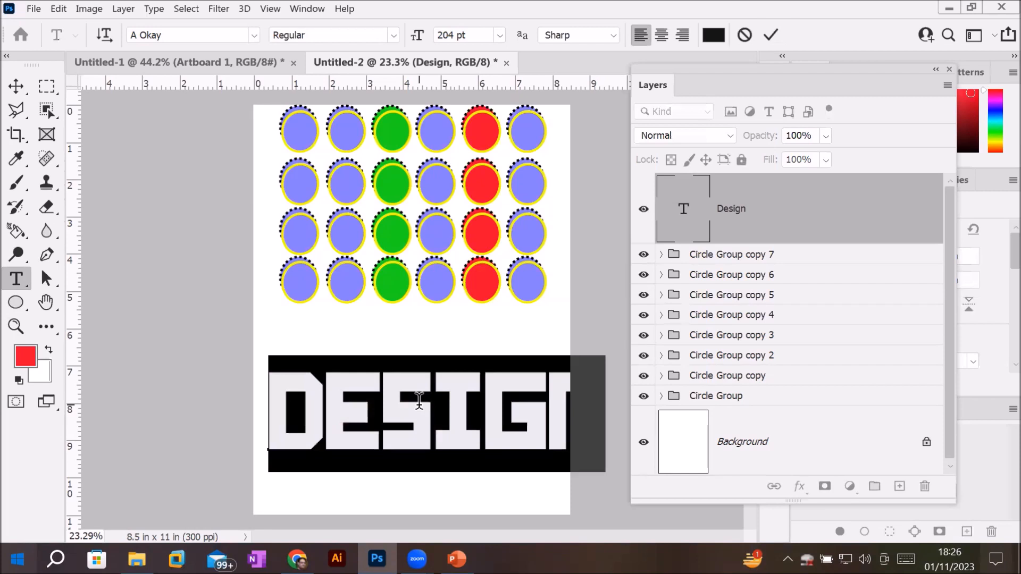
left_click(484, 35)
scroll(484, 33, "down", 20)
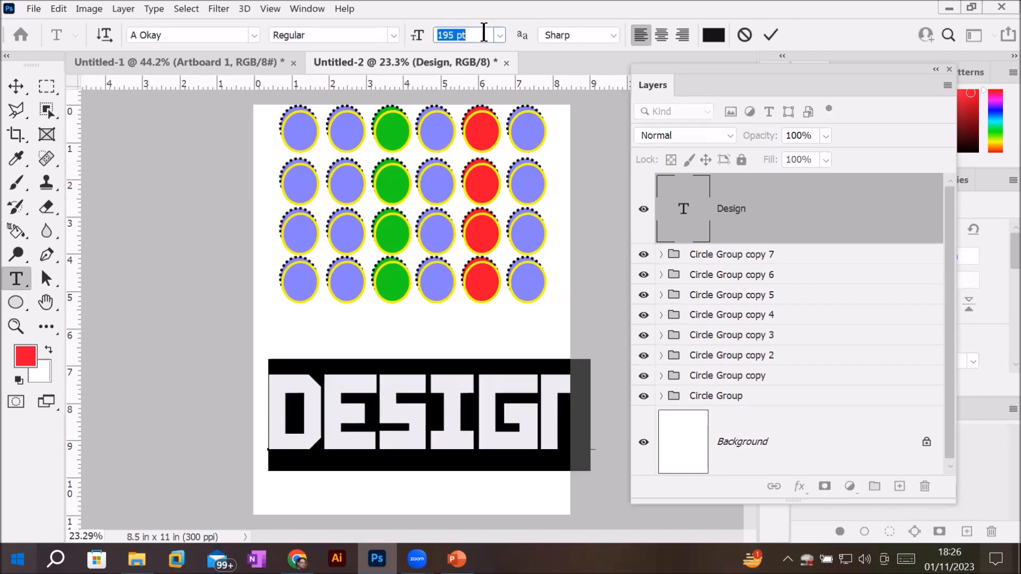
scroll(484, 33, "down", 8)
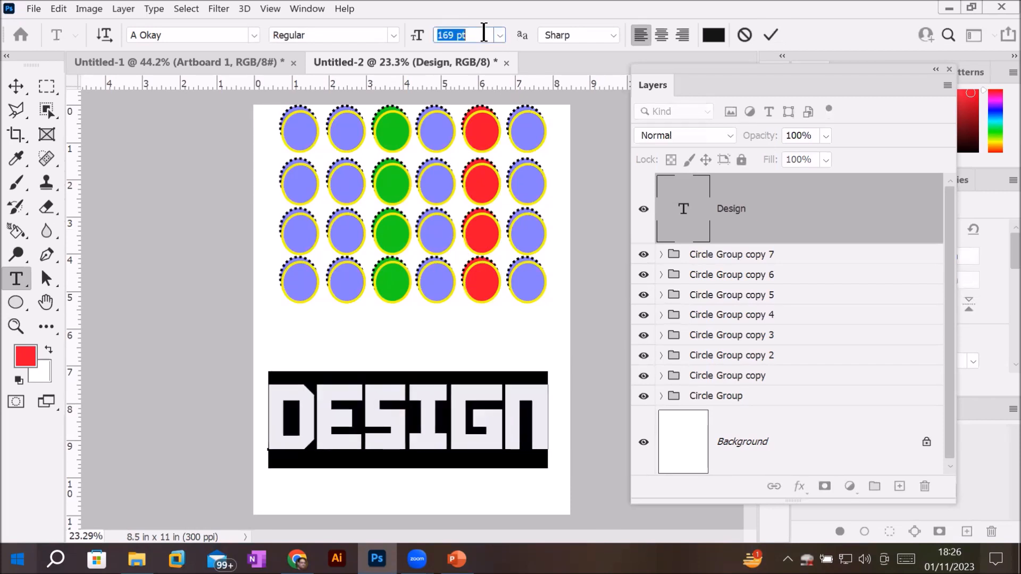
left_click(15, 86)
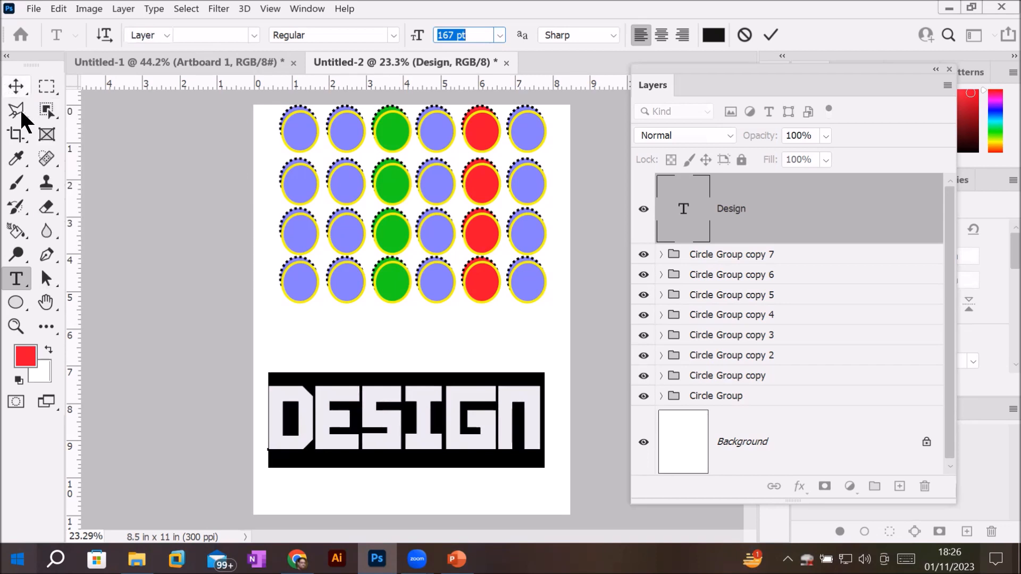
Step: Move the DESIGN text up to just below the fourth circle row, aligned with the row's right edge, and deselect it
left_click_drag(366, 421, 372, 351)
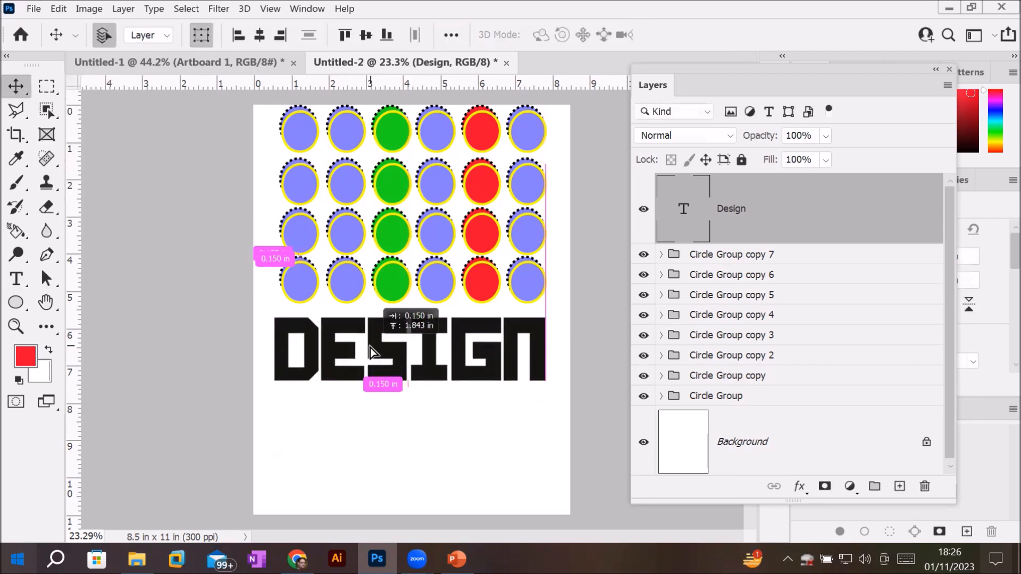
left_click(401, 454)
scroll(372, 280, "down", 2)
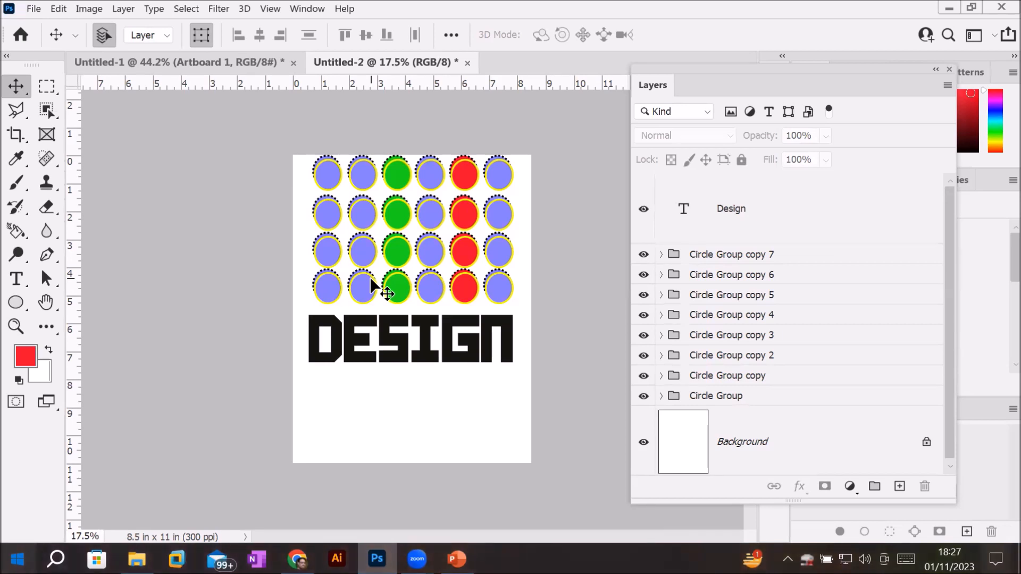
Step: Draw a red ellipse about 7.93 in wide and 3.45 in high and place it centered beneath the DESIGN text
left_click(16, 302)
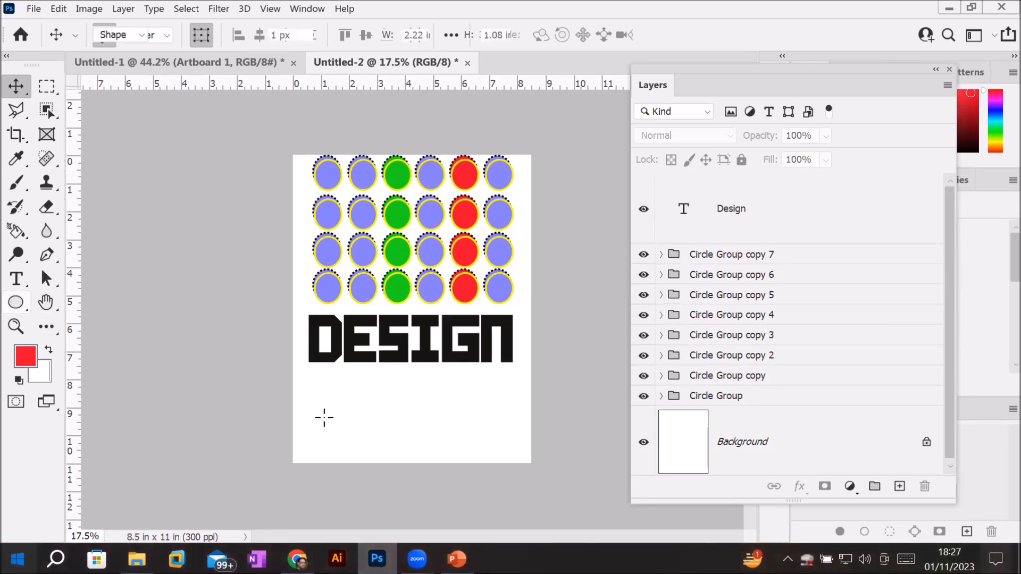
left_click_drag(319, 371, 430, 420)
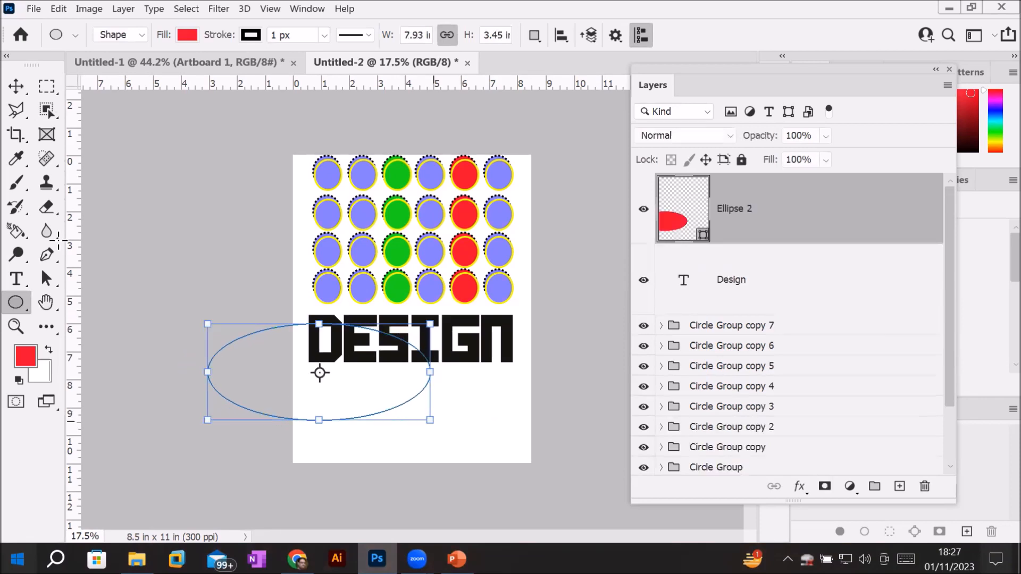
left_click(15, 87)
left_click_drag(382, 399, 476, 437)
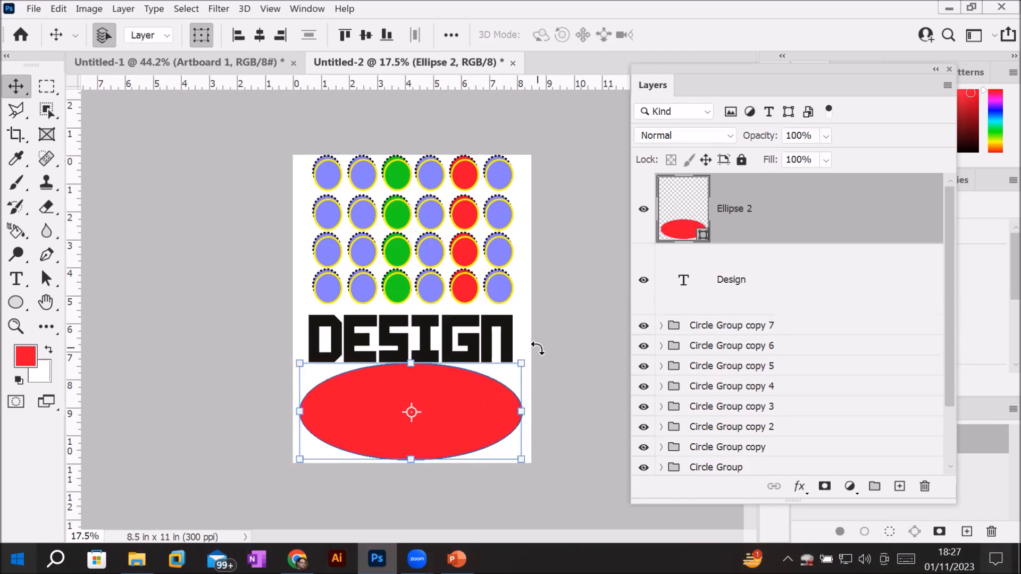
scroll(537, 348, "up", 5)
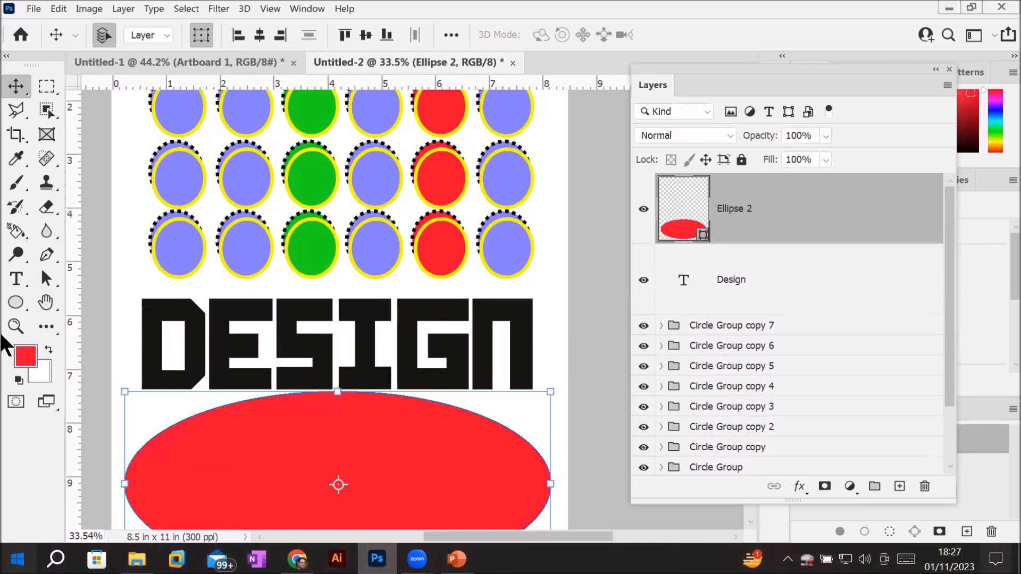
Step: Set the stroke width of the large red ellipse to 35 px
left_click(16, 302)
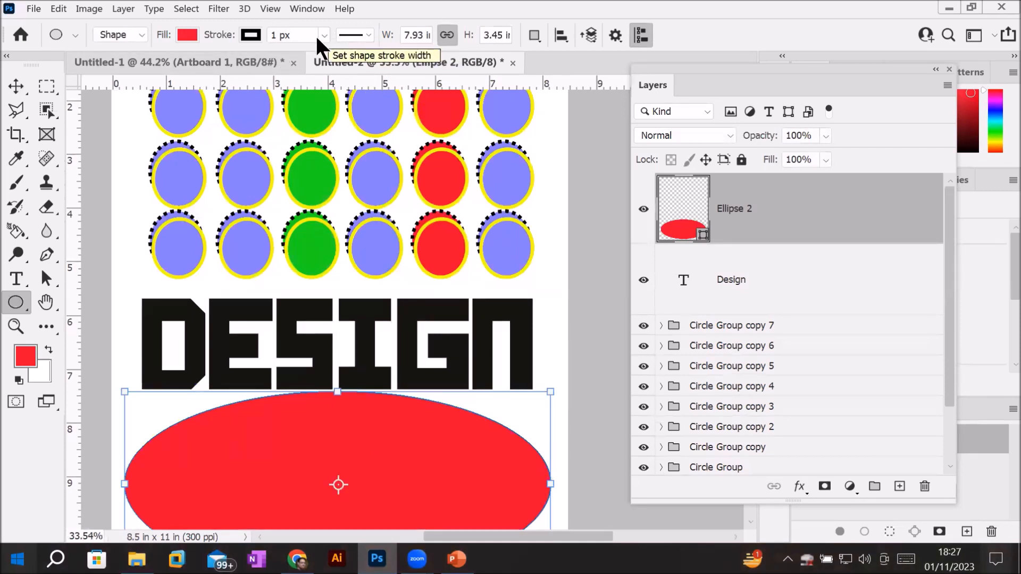
left_click(290, 38)
key("Up")
key("Up")
key("Up")
key("Up")
key("Up")
key("Up")
key("Up")
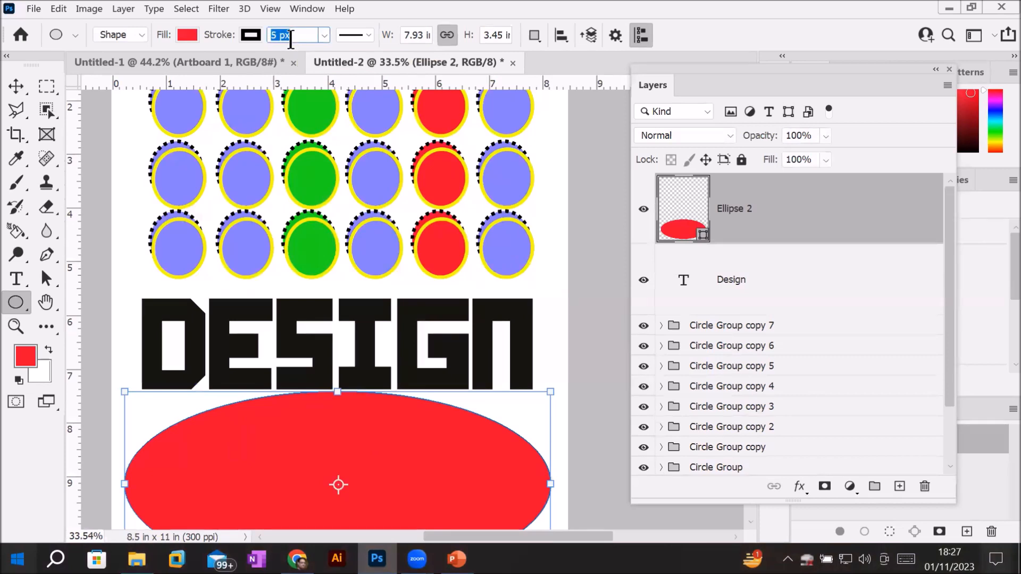
key("Up")
key("Up")
key("Up")
key("Up")
key("Up")
key("Up")
key("Up")
key("Up")
key("Up")
key("Up")
key("Up")
key("Up")
key("Up")
key("Up")
key("Up")
key("Up")
key("Up")
key("Up")
key("Up")
key("Up")
key("Up")
key("Up")
key("Up")
key("Up")
key("Down")
key("Down")
key("Return")
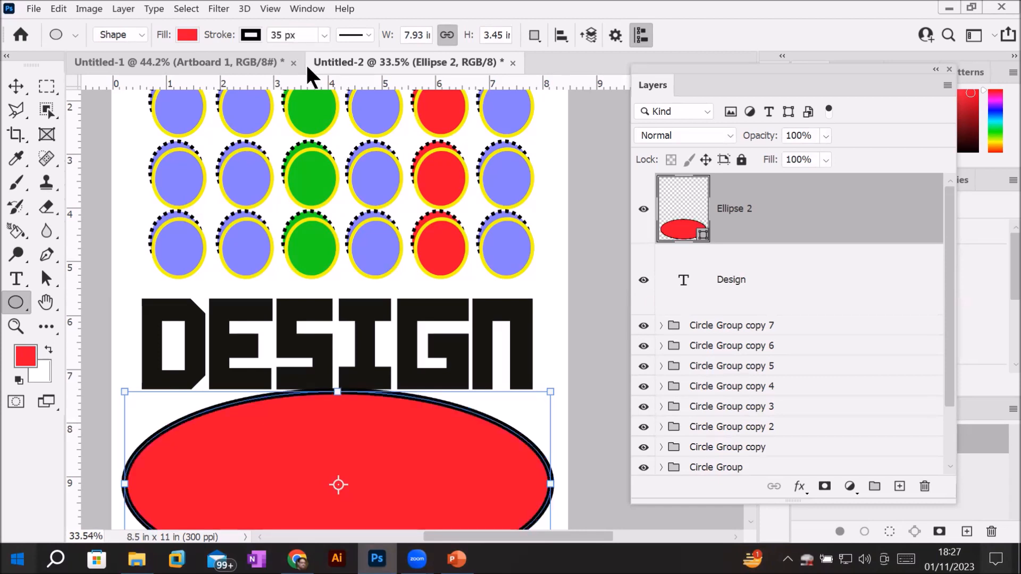
Step: Change the large red ellipse's stroke style to the dashed line
scroll(517, 426, "up", 2)
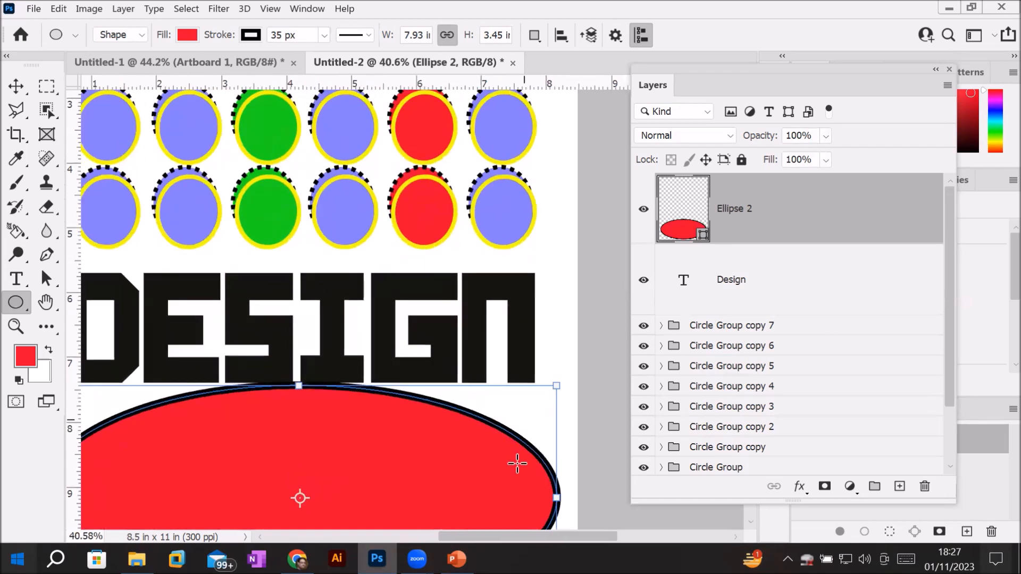
left_click(370, 35)
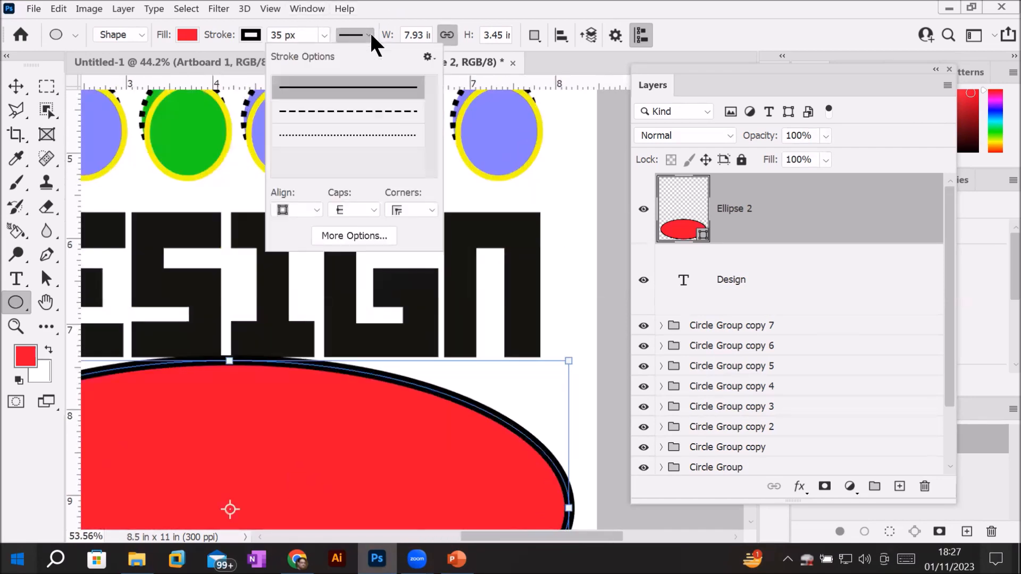
left_click(367, 114)
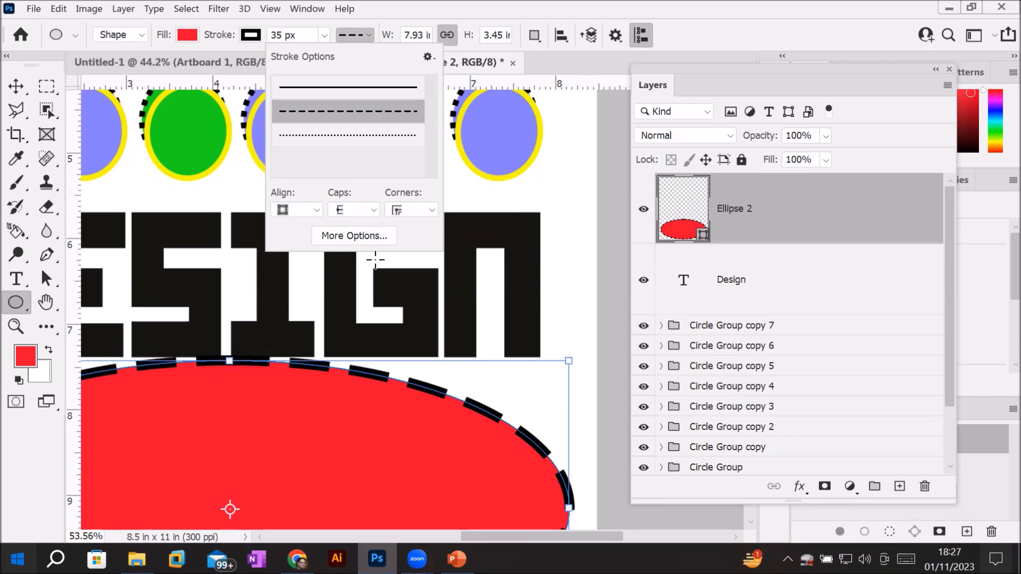
Step: Try round and square caps on the large red ellipse's dashed stroke, then return to butt caps
scroll(427, 389, "up", 5)
scroll(427, 389, "up", 3)
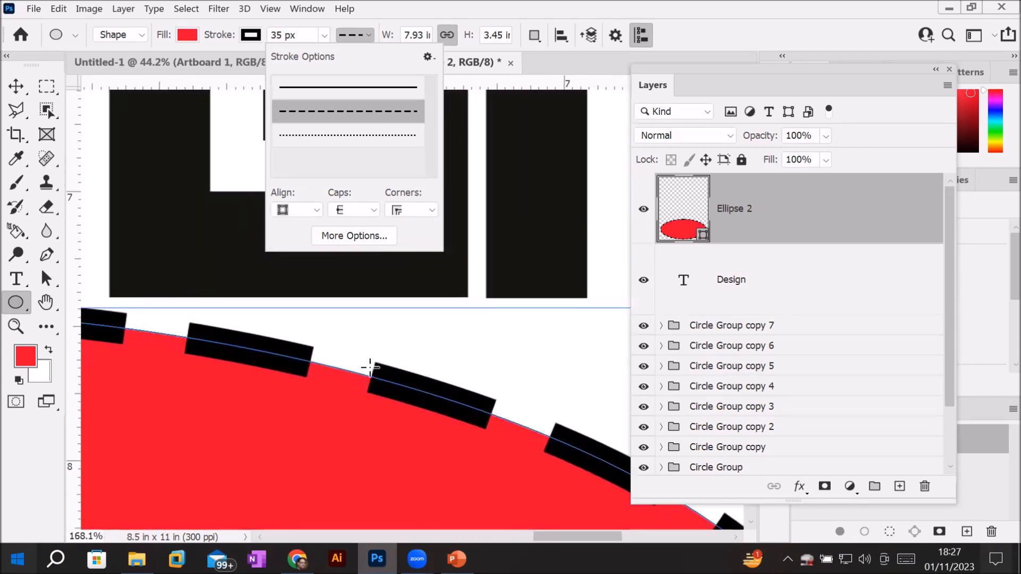
left_click(369, 206)
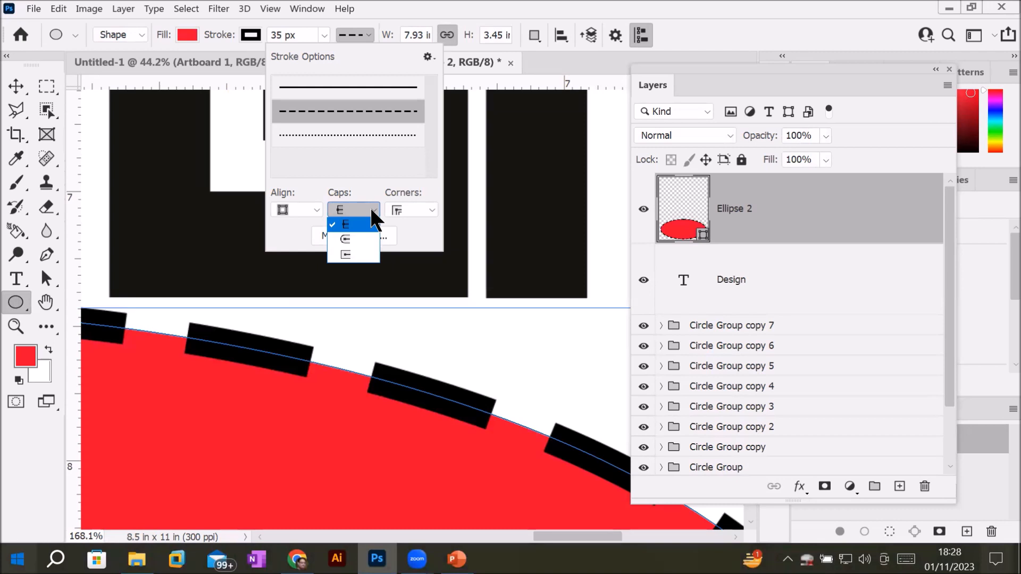
left_click(346, 240)
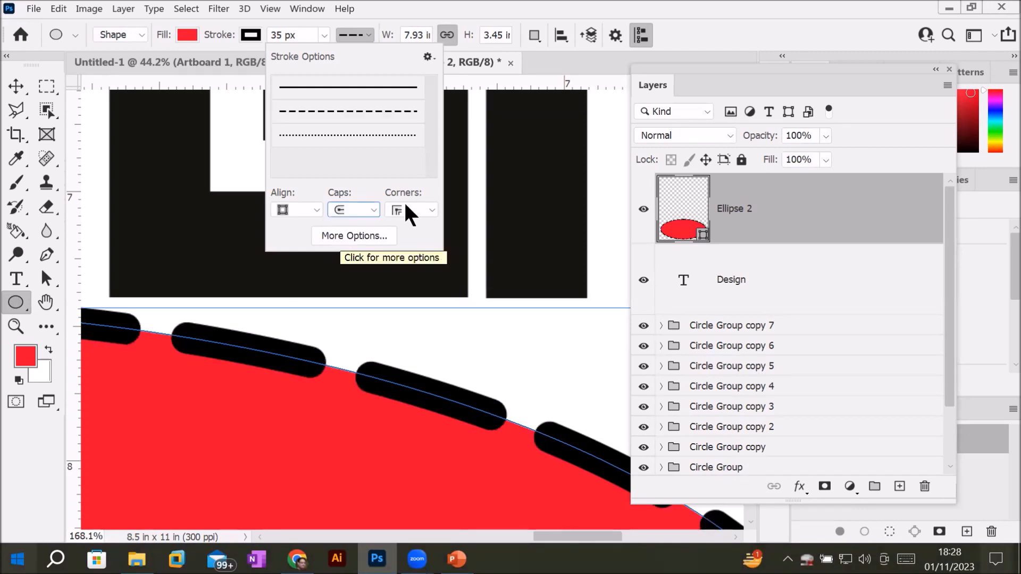
left_click(370, 207)
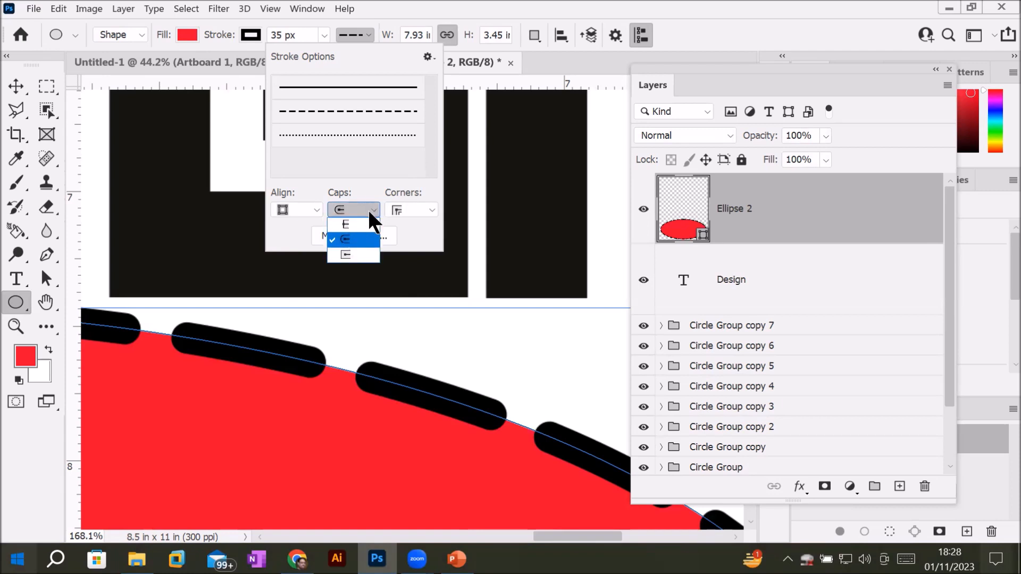
left_click(360, 254)
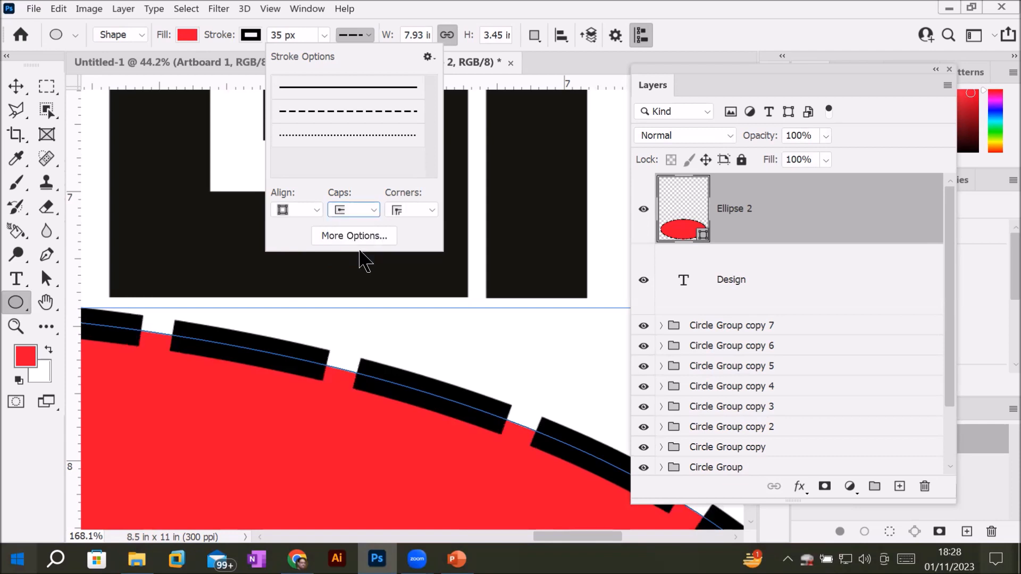
left_click(375, 206)
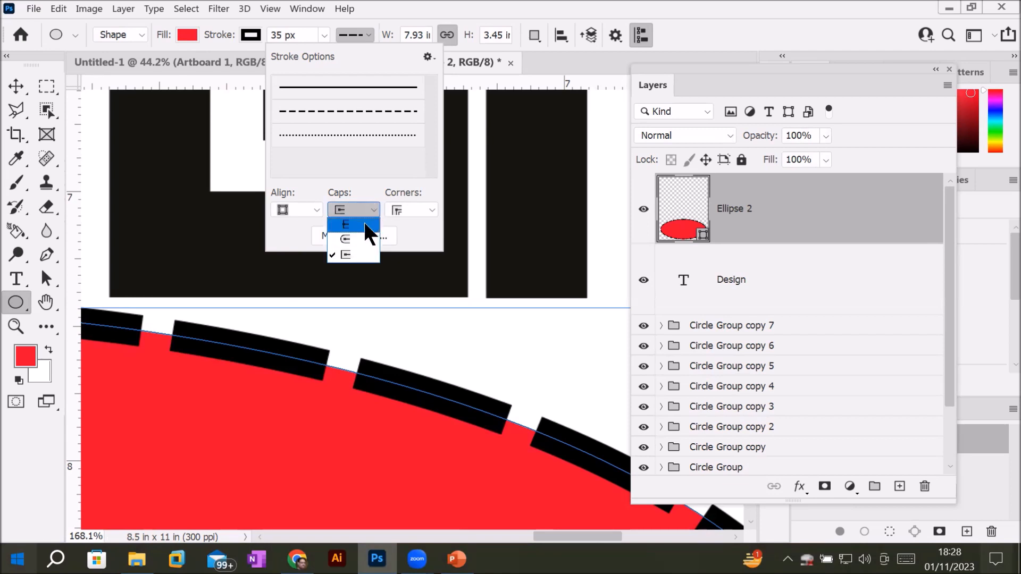
left_click(365, 223)
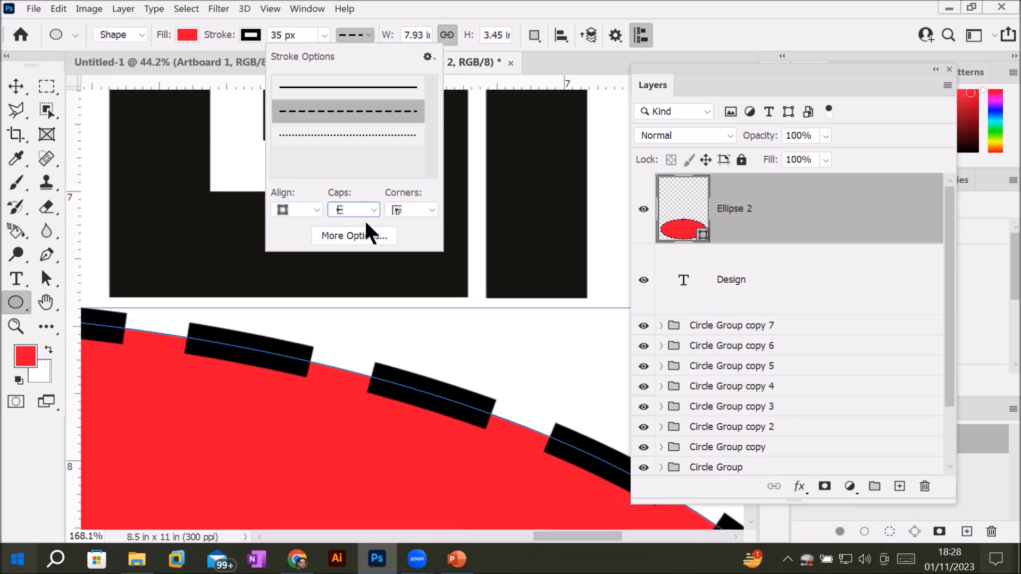
Step: Try square caps on the ellipse's dashes once more, then set the stroke to round caps
left_click(372, 208)
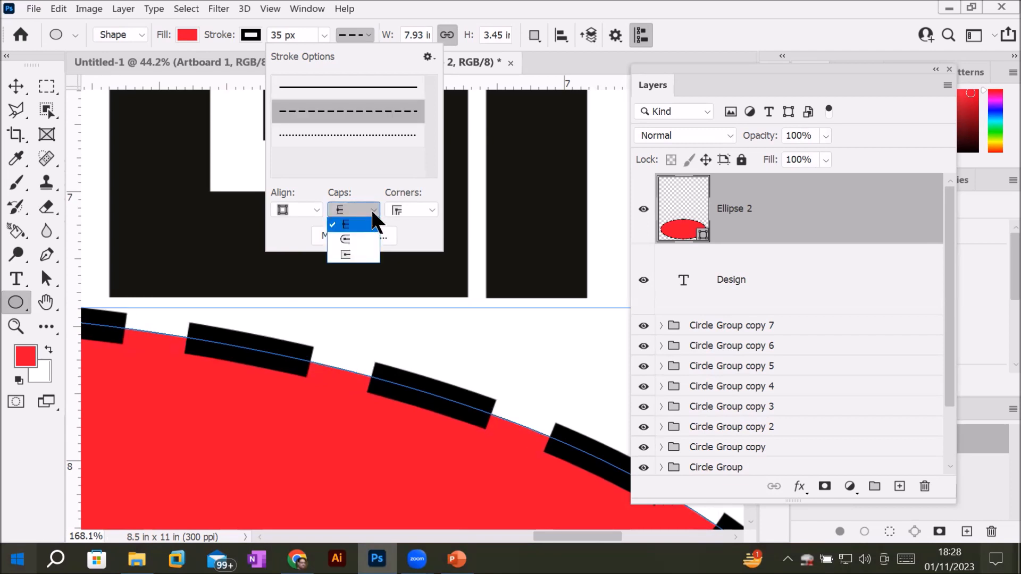
left_click(357, 257)
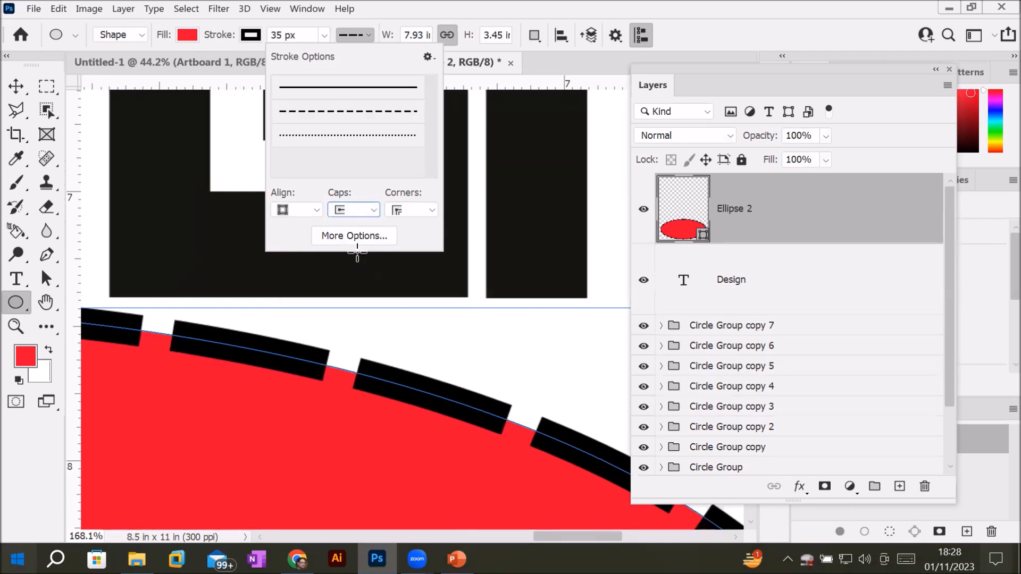
left_click(375, 209)
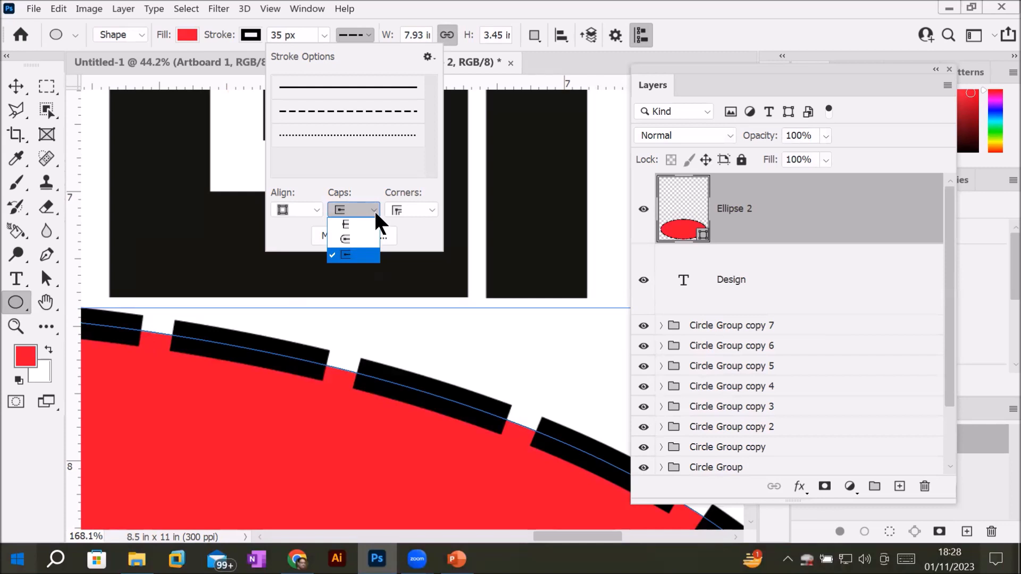
left_click(355, 239)
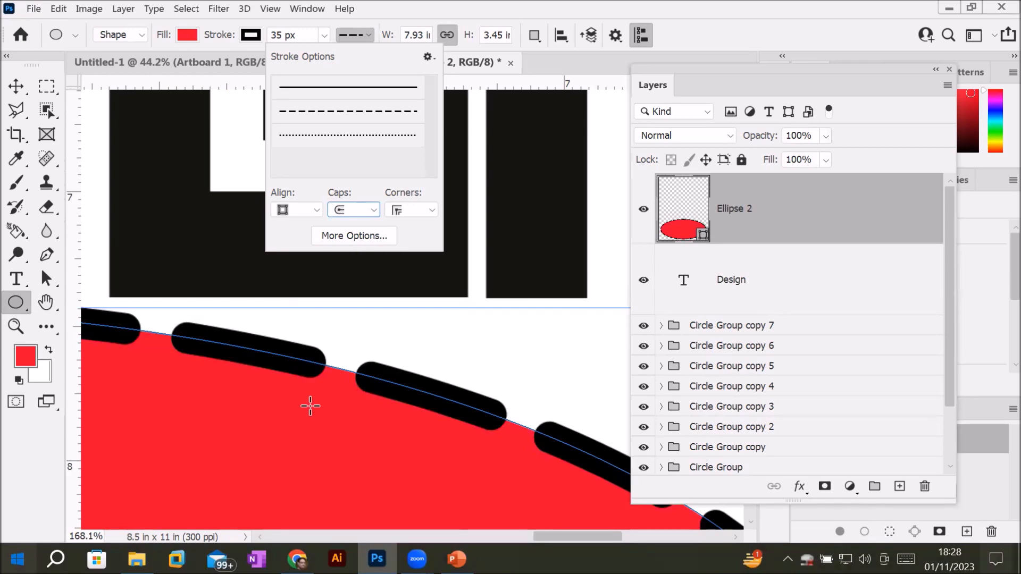
Step: Move the red ellipse up over the DESIGN text and place its layer in Circle Group copy 7, beneath the Design layer
left_click(16, 86)
scroll(268, 343, "down", 8)
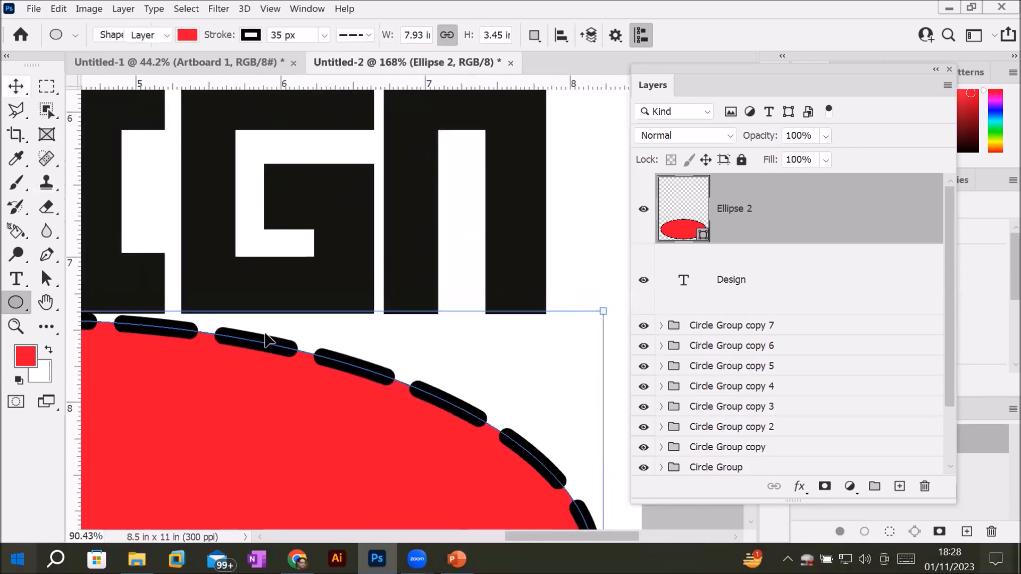
scroll(265, 334, "down", 4)
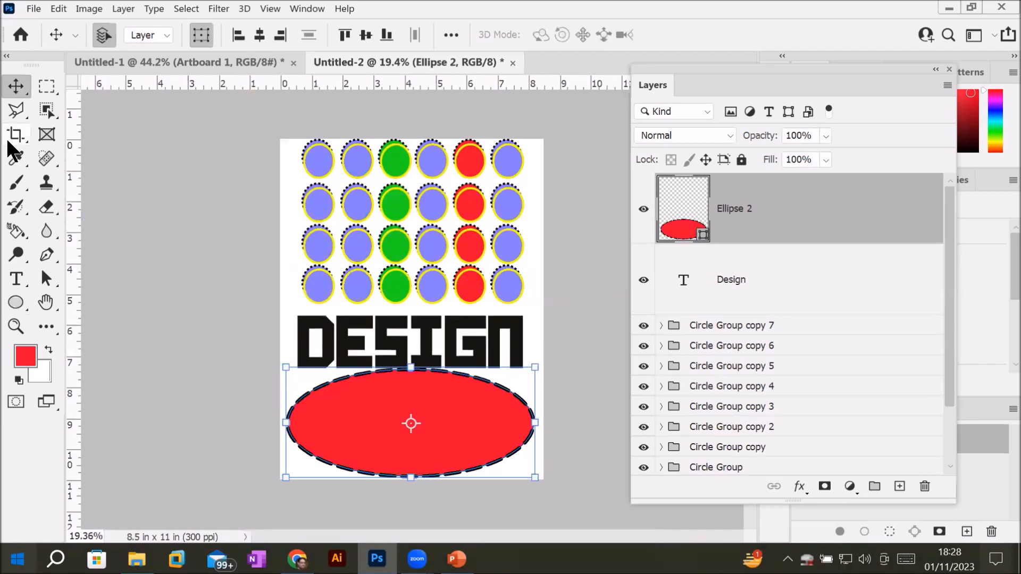
left_click_drag(374, 431, 379, 364)
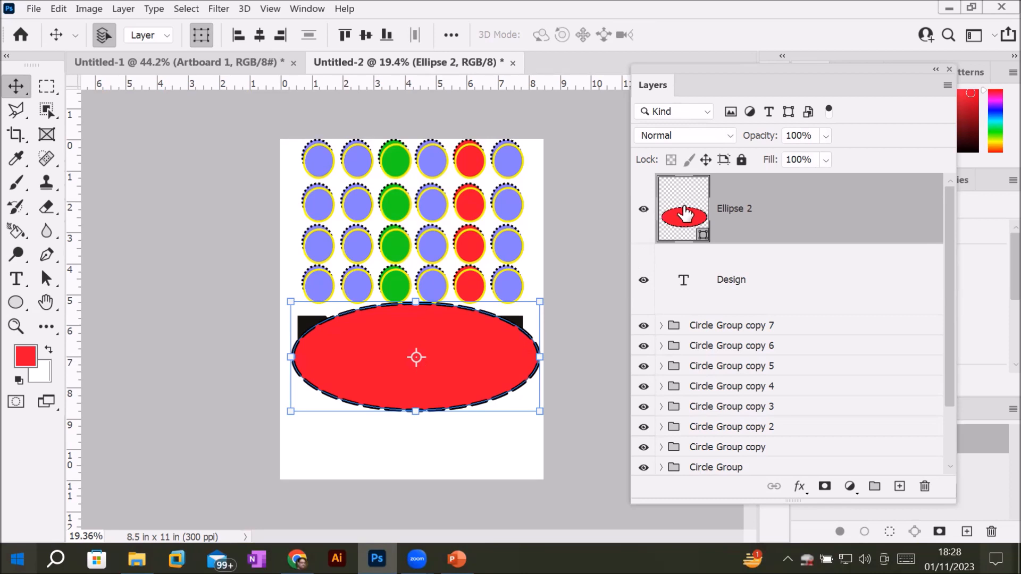
left_click_drag(685, 214, 684, 324)
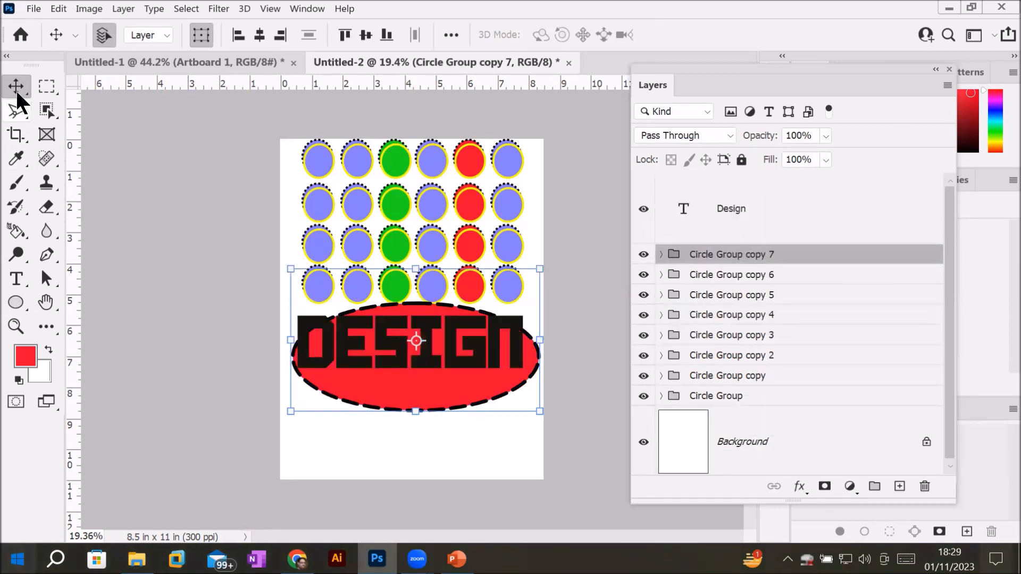
Step: Scale the DESIGN text to about 73% width and 75% height and place it roughly centered inside the red ellipse
left_click_drag(424, 330, 427, 343)
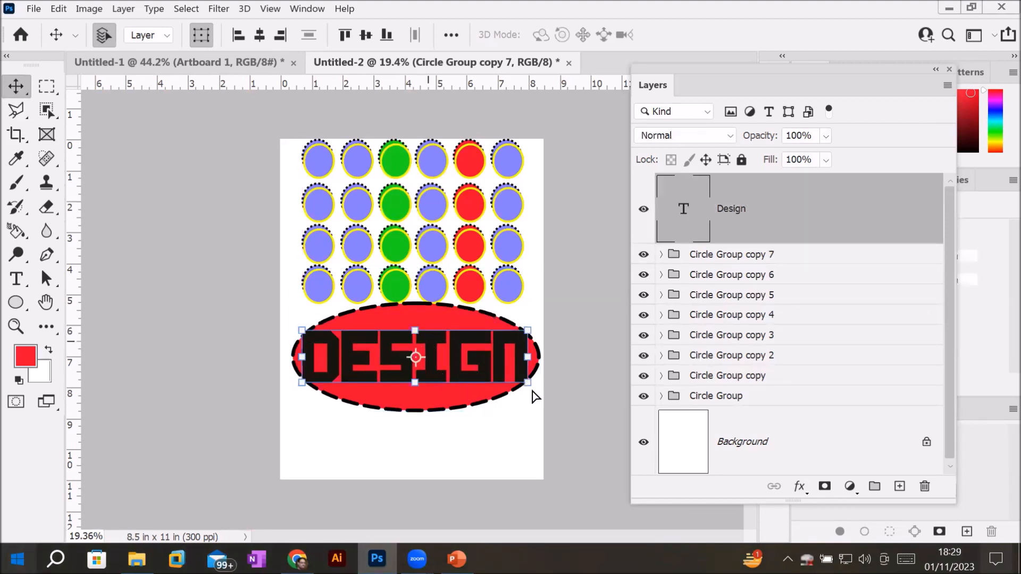
left_click_drag(506, 376, 493, 366)
left_click_drag(532, 399, 519, 388)
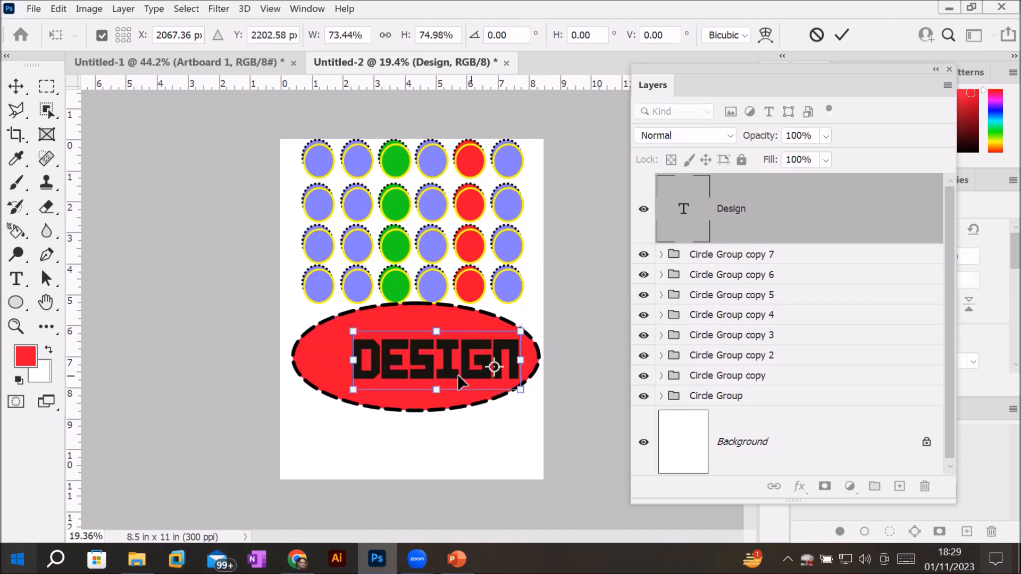
left_click_drag(451, 364, 423, 367)
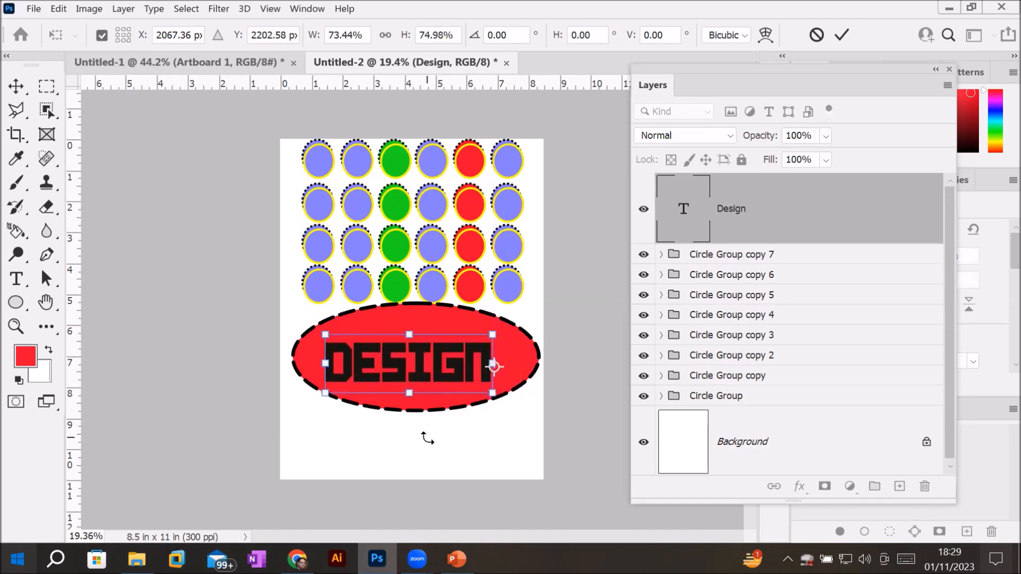
left_click(15, 85)
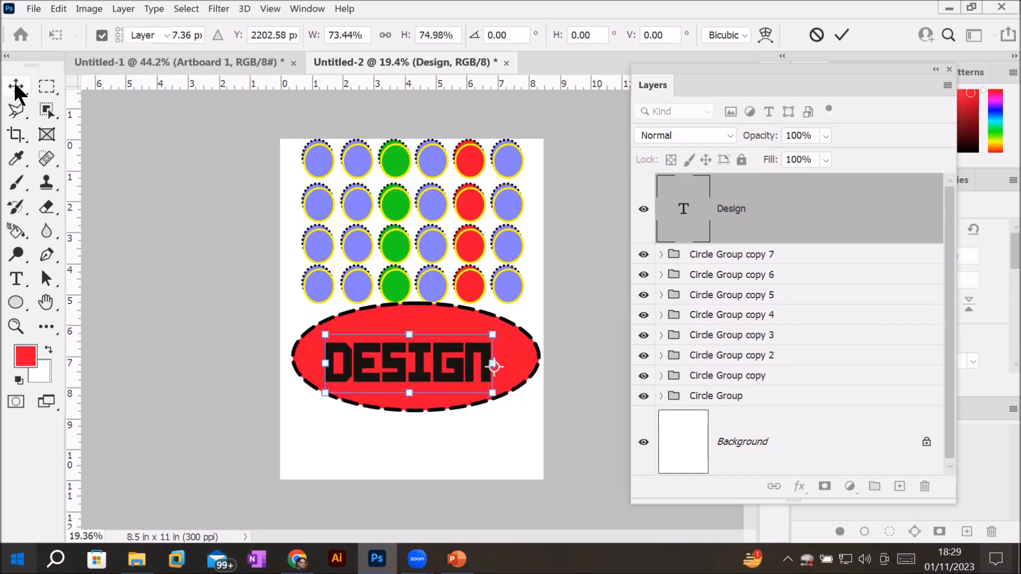
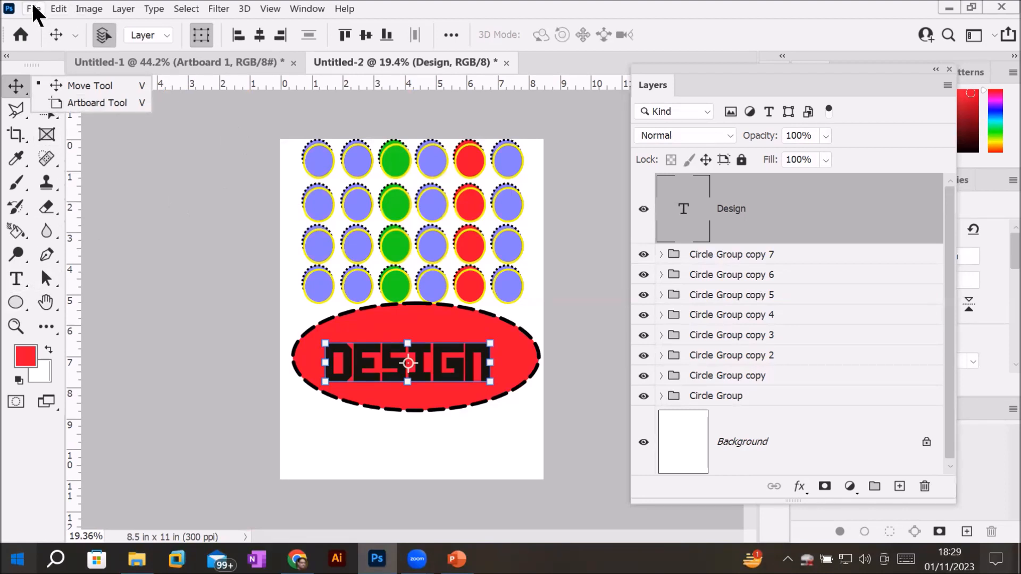
Step: Create a new document from the Letter preset, 8.5 x 11 in at 300 ppi
left_click(38, 24)
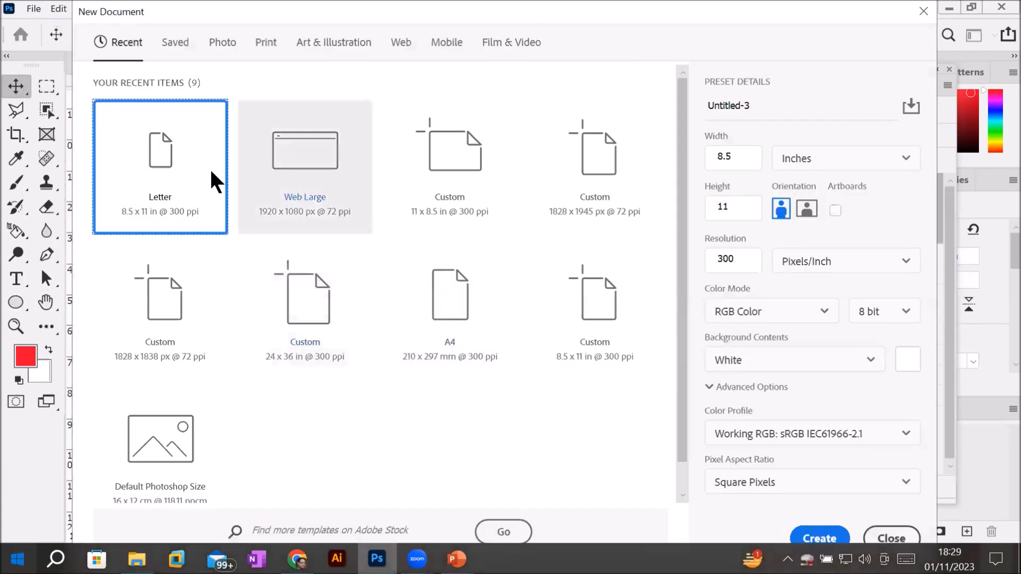
double_click(140, 177)
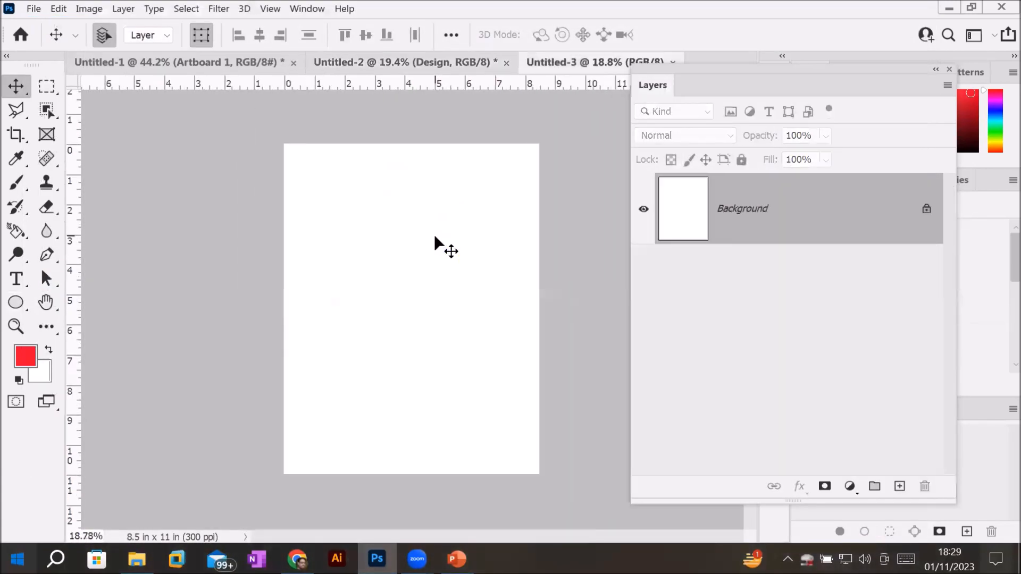
Step: Draw a red rectangle about 2378 px wide and 746 px high across the upper page and move it slightly down
left_click(16, 303)
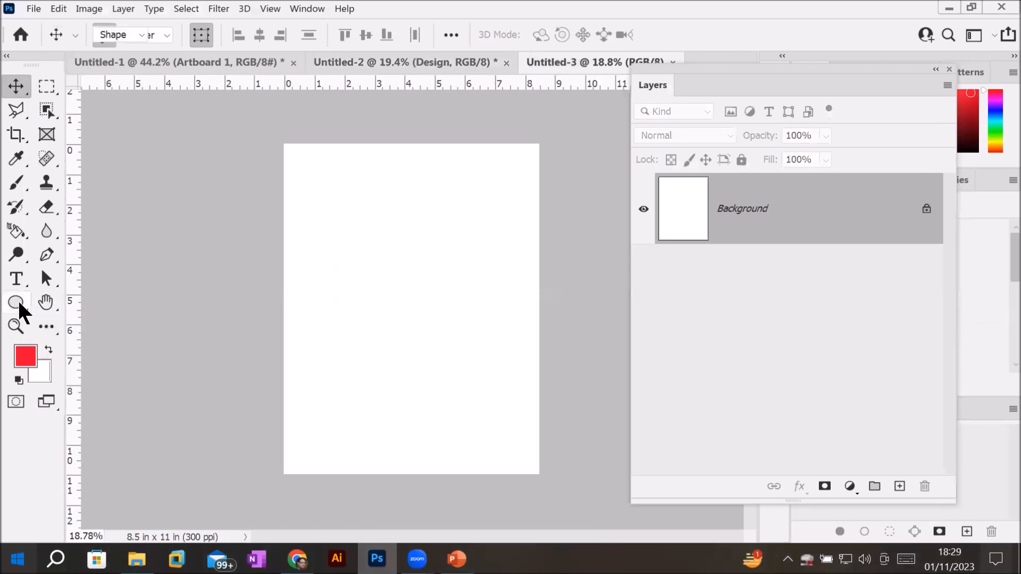
right_click(17, 305)
left_click(80, 299)
left_click_drag(291, 148, 529, 224)
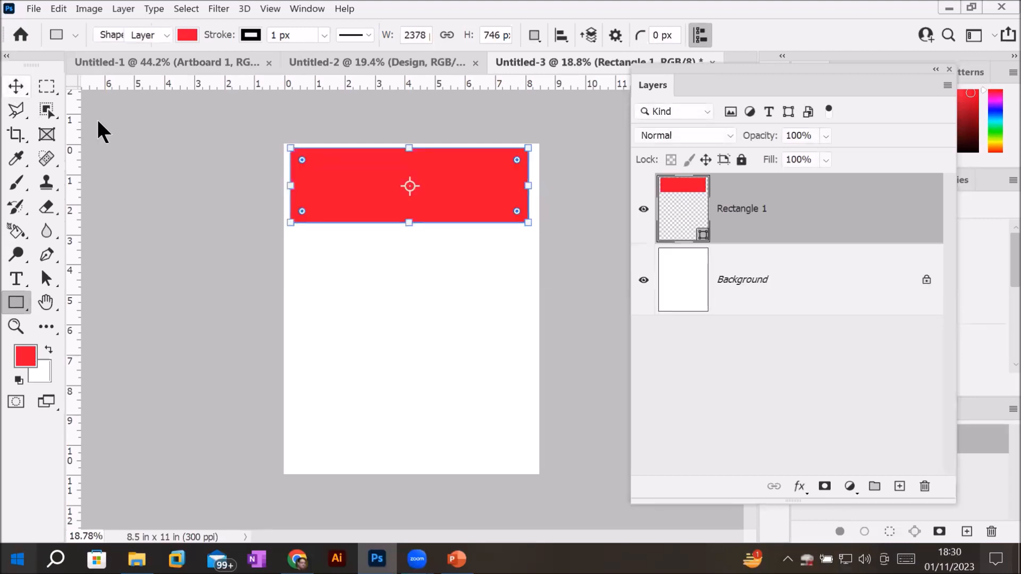
left_click(16, 85)
left_click_drag(380, 196, 381, 220)
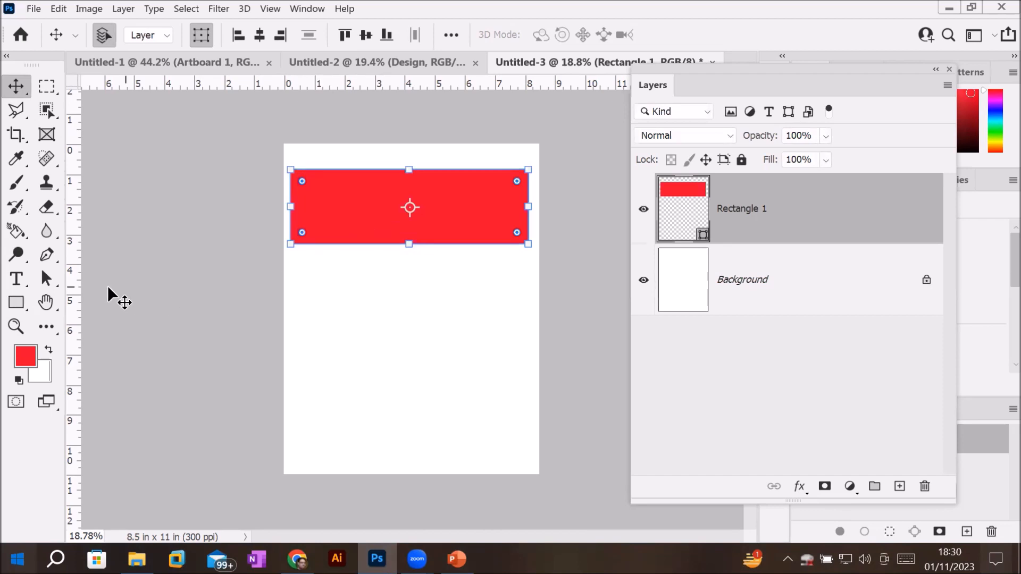
Step: Review the Rectangle tool's mode and stroke options, and examine the stroke at the rectangle's upper-right corner up close
left_click(13, 304)
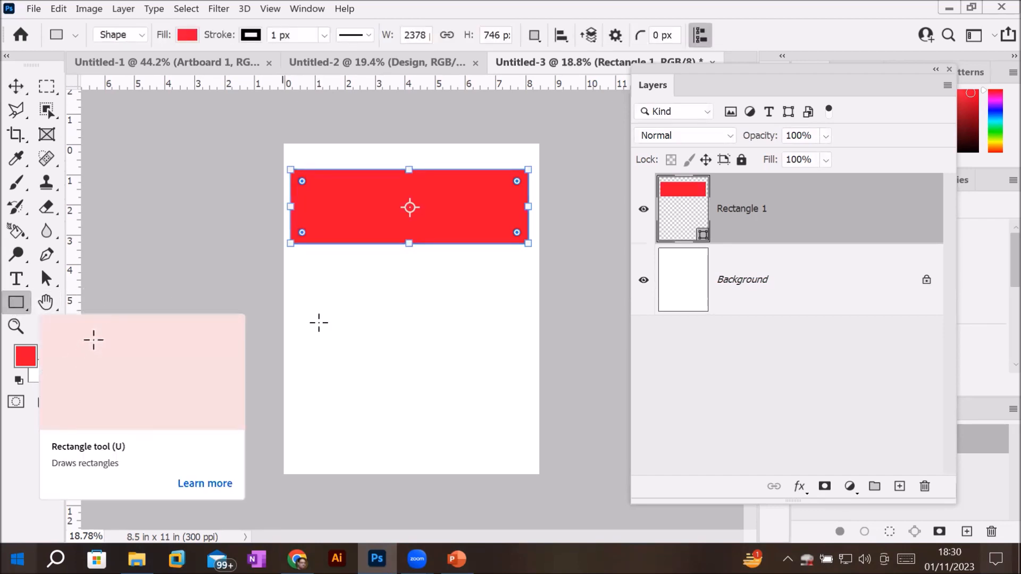
left_click(129, 32)
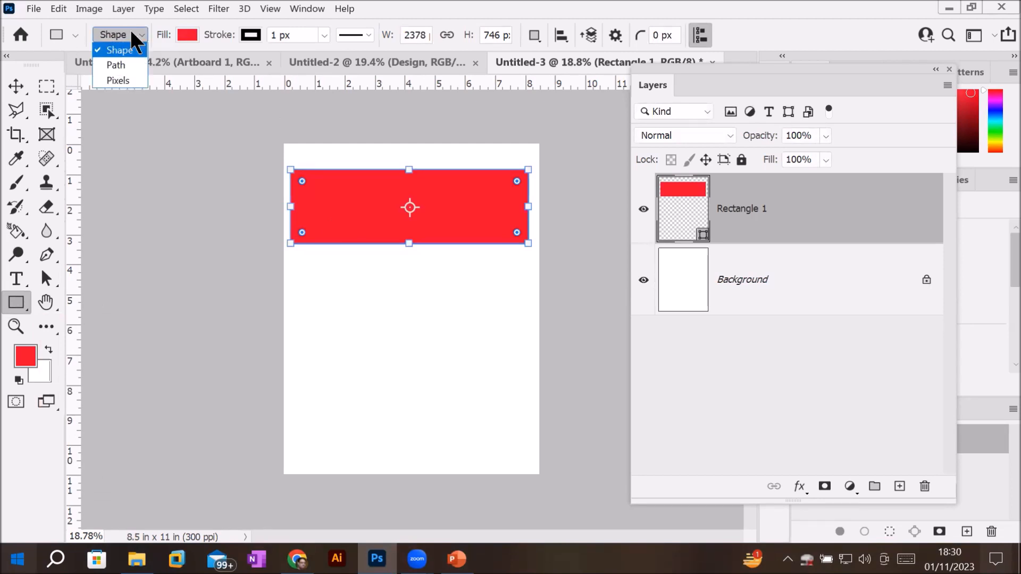
left_click(129, 30)
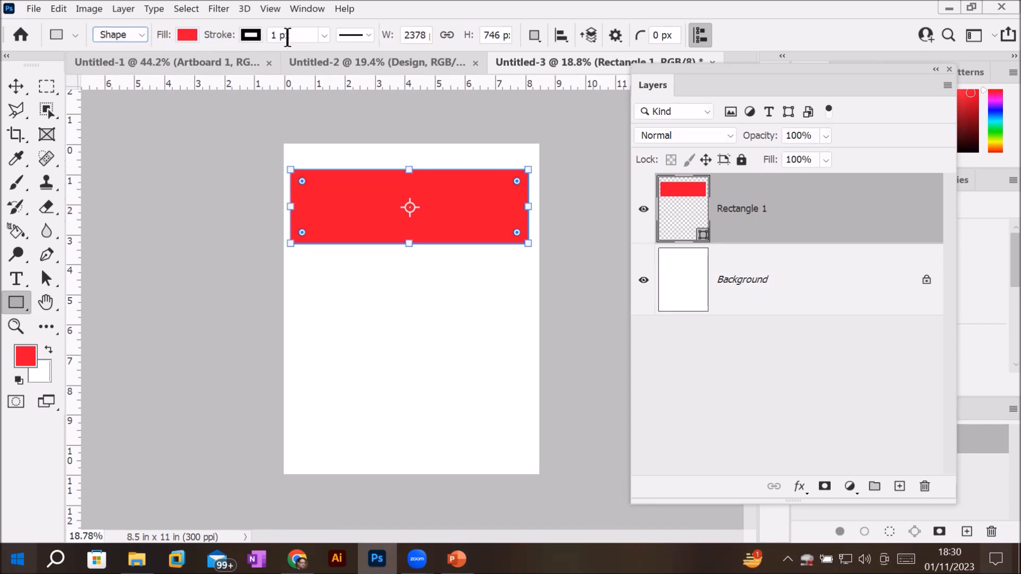
left_click(369, 37)
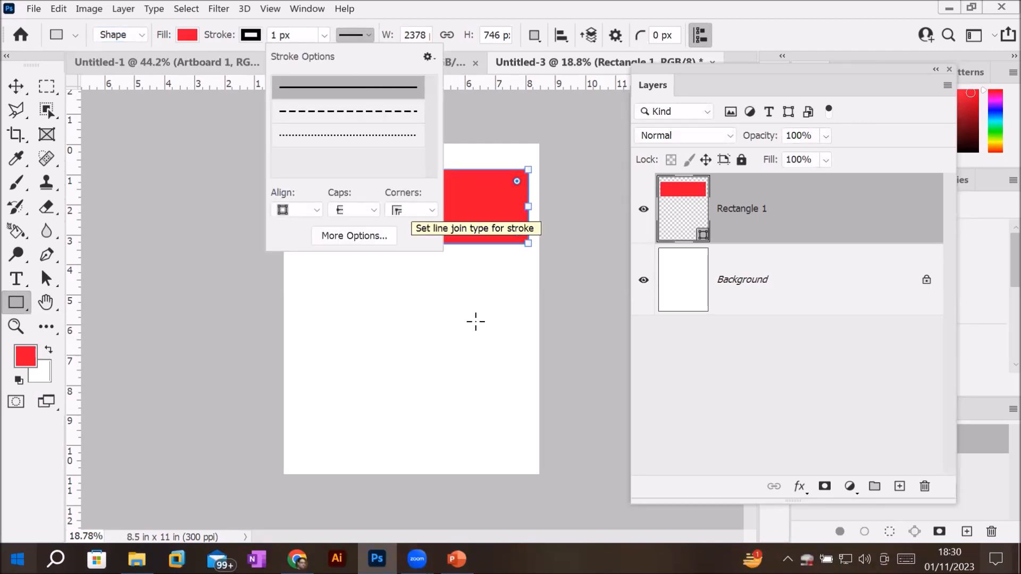
left_click(18, 301)
scroll(523, 175, "up", 5)
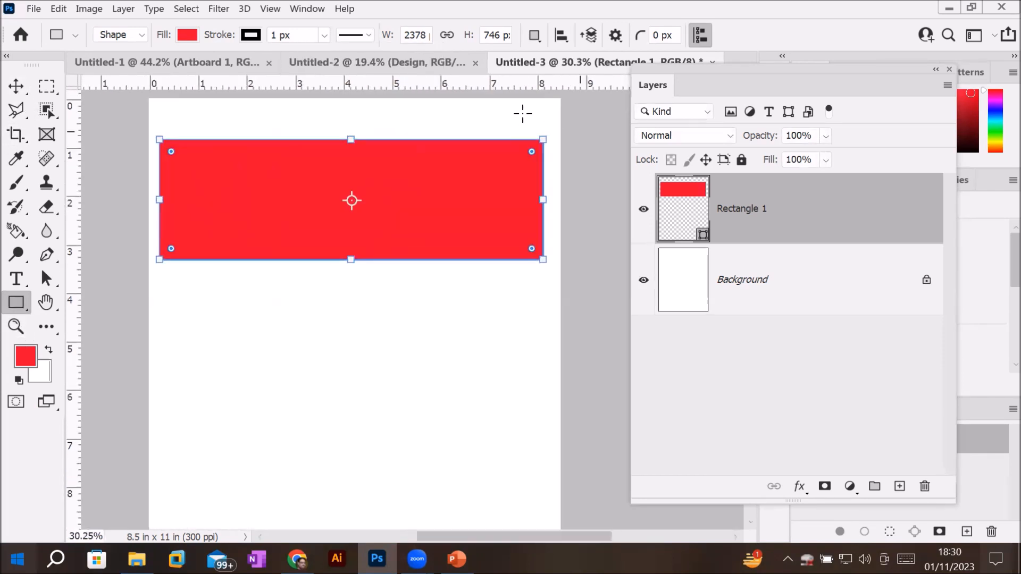
scroll(550, 142, "up", 8)
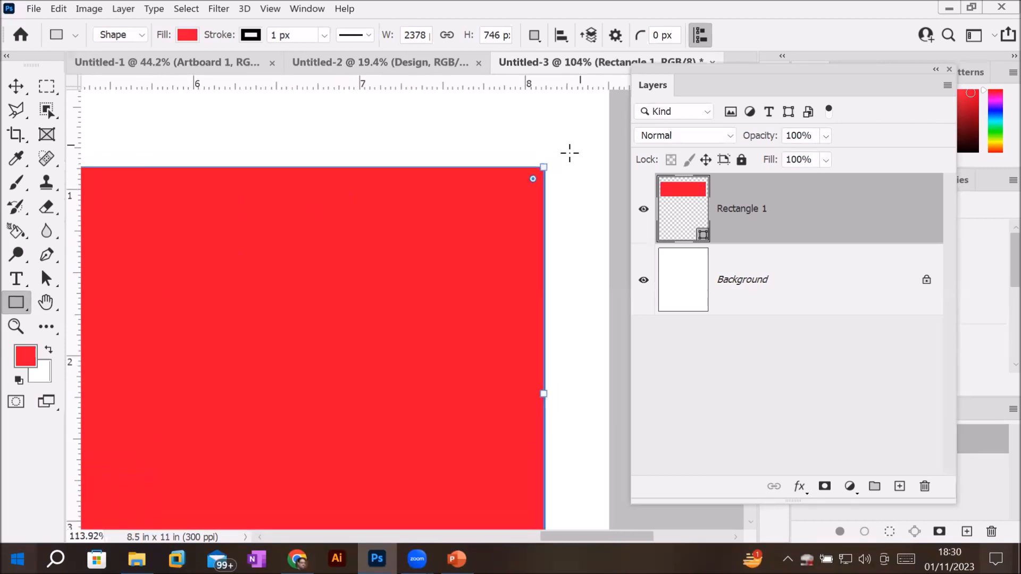
scroll(568, 151, "up", 6)
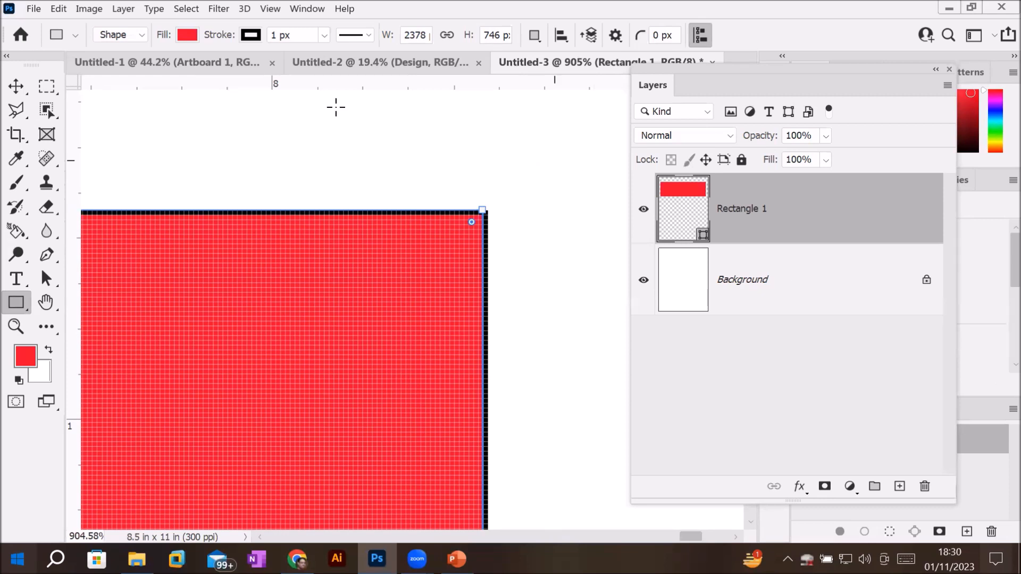
left_click(366, 33)
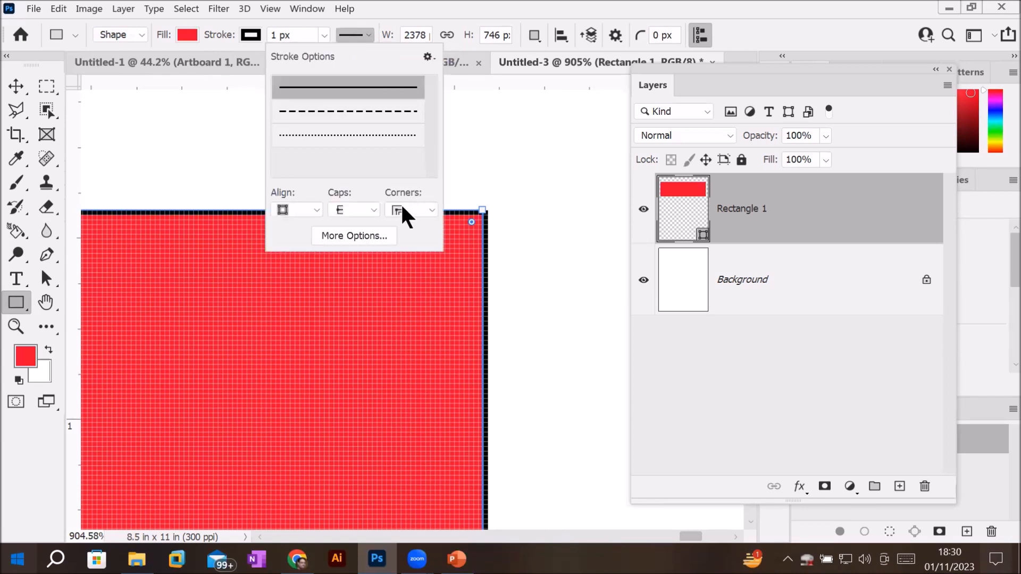
Step: Set the red rectangle's stroke width to 10 px
left_click(299, 35)
key("Up")
key("Up")
key("Up")
key("Up")
key("Up")
key("Up")
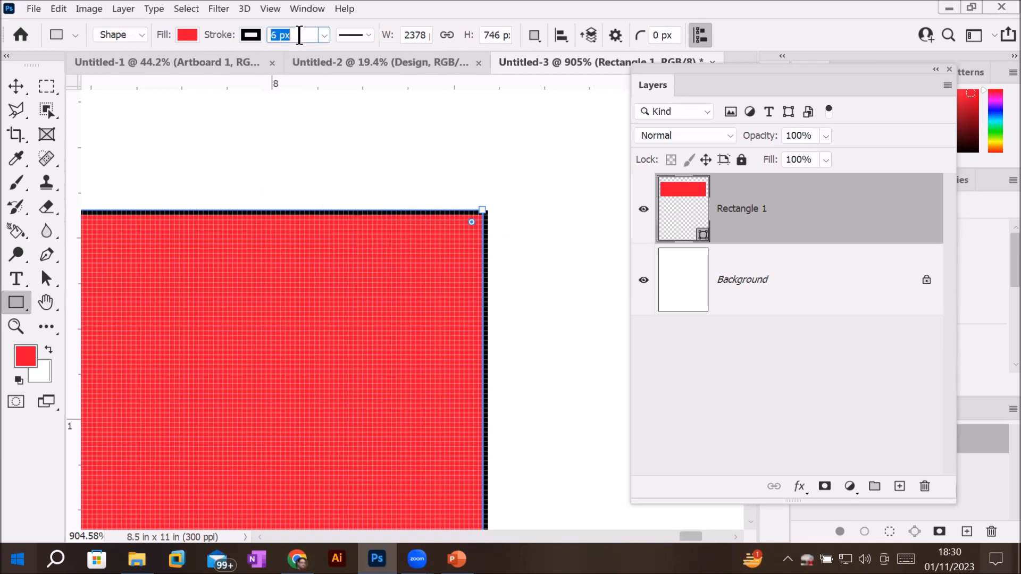
key("Up")
key("Up")
key("Up")
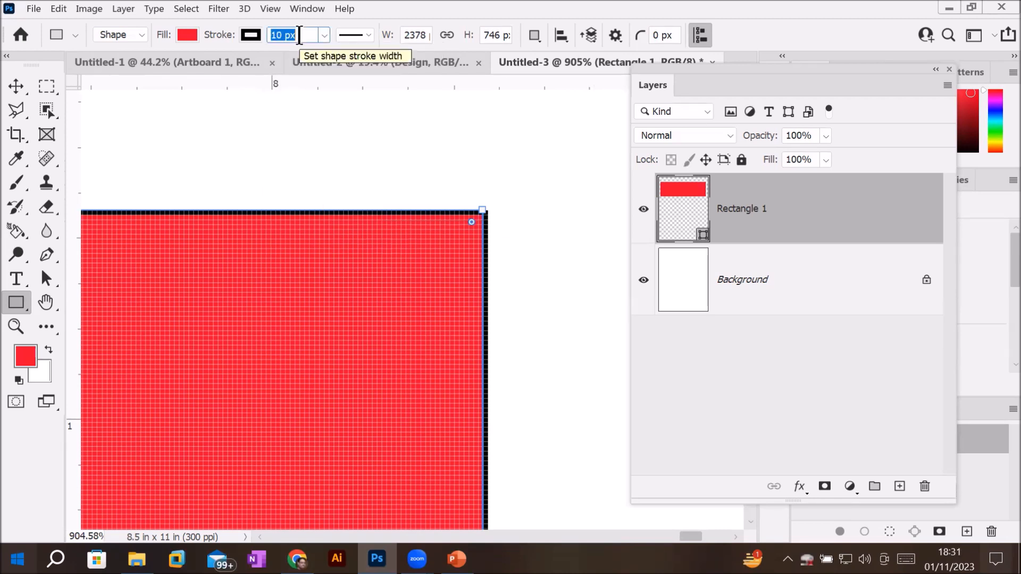
key("Return")
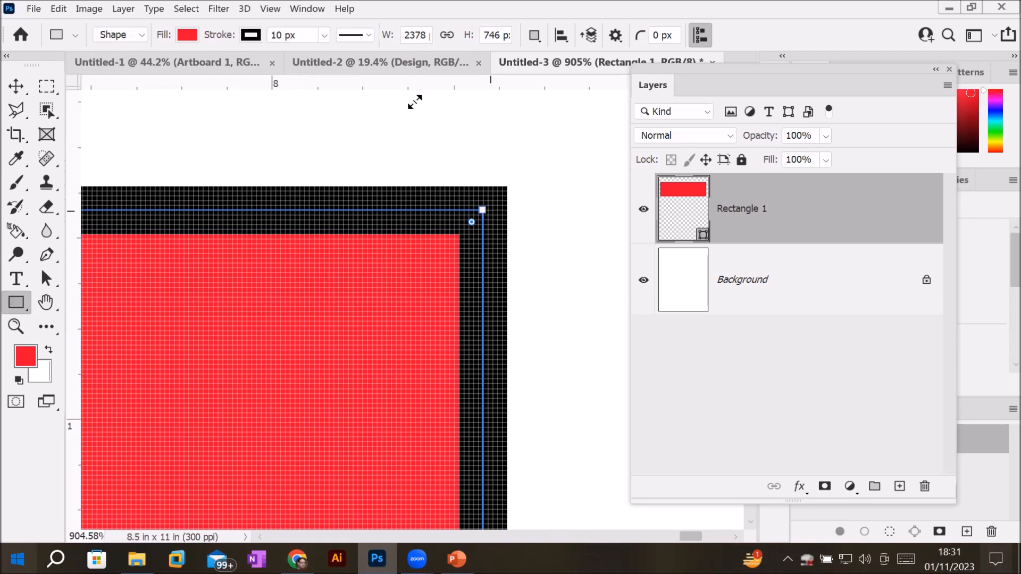
Step: Try round and bevel corner joins on the rectangle's stroke, and return it to mitered corners
left_click(367, 32)
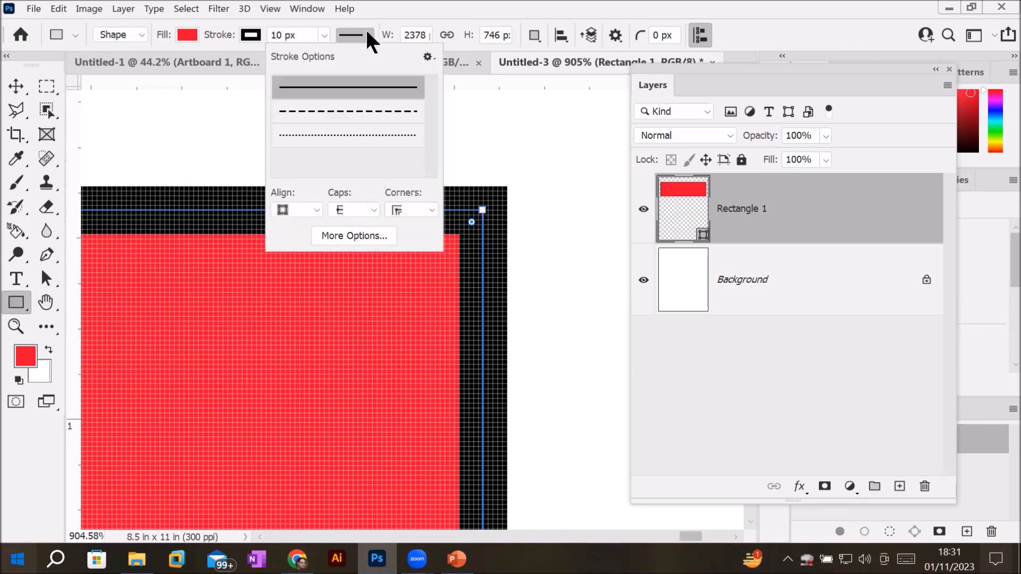
left_click(431, 210)
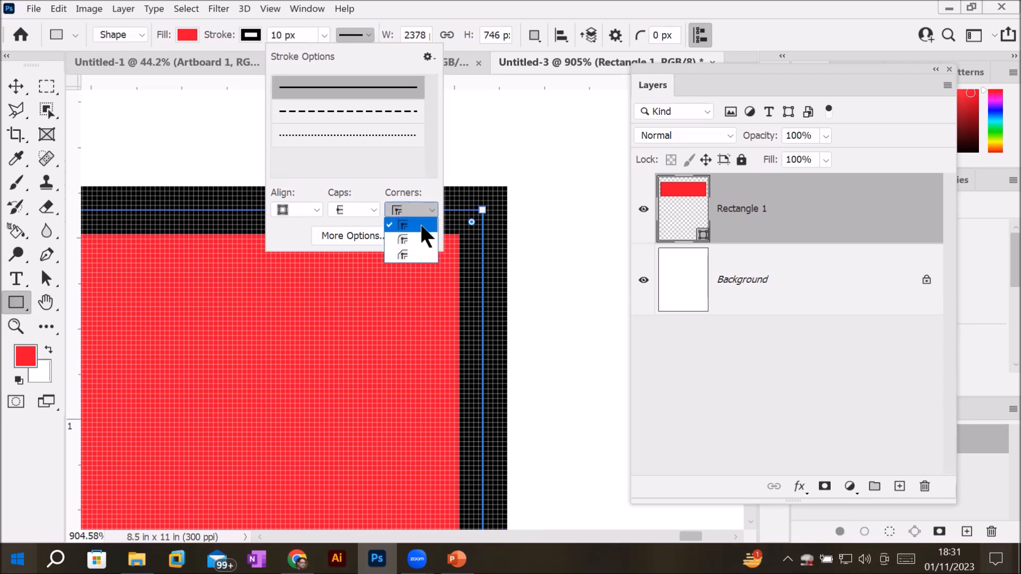
left_click(410, 255)
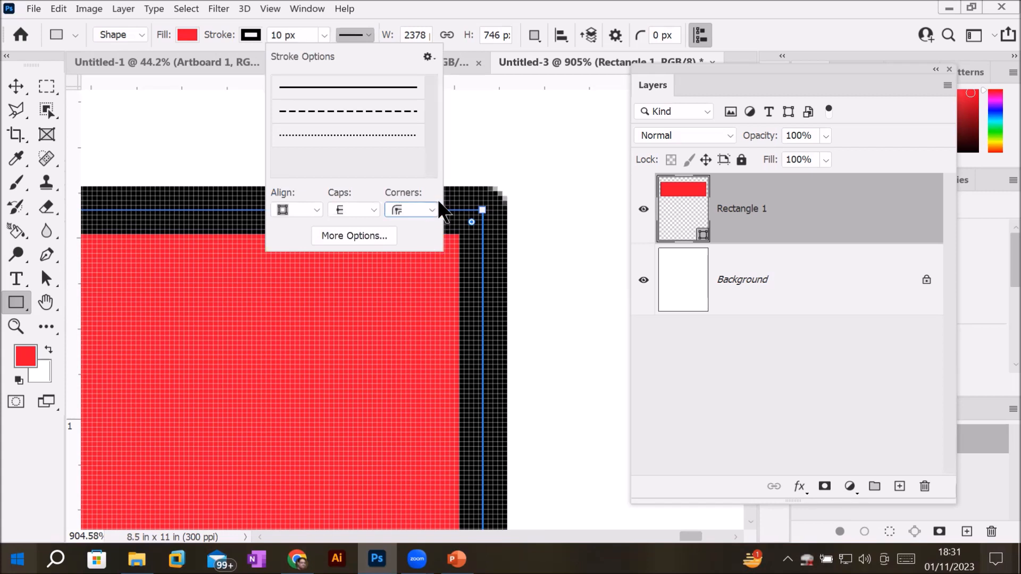
left_click(430, 212)
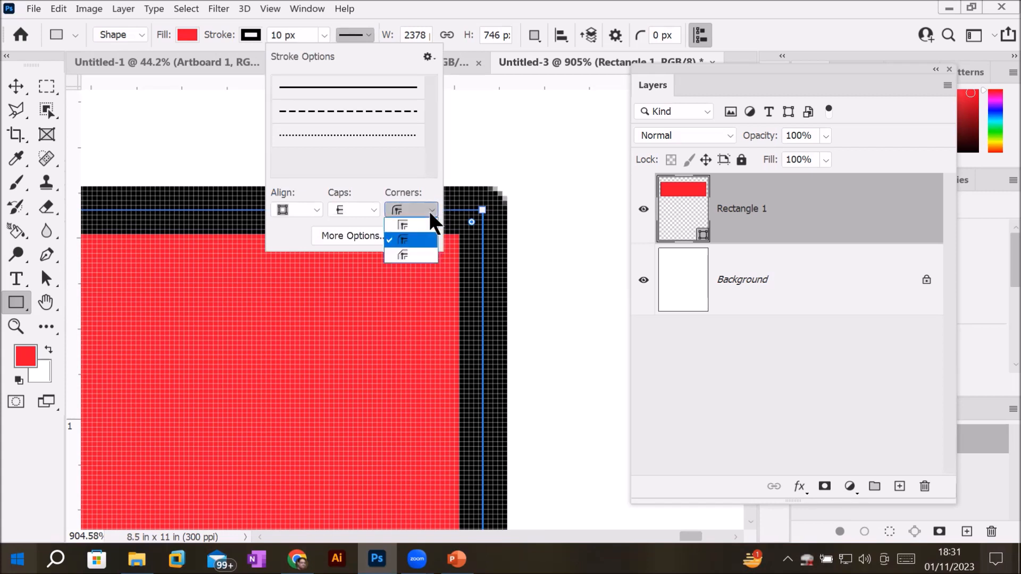
left_click(411, 255)
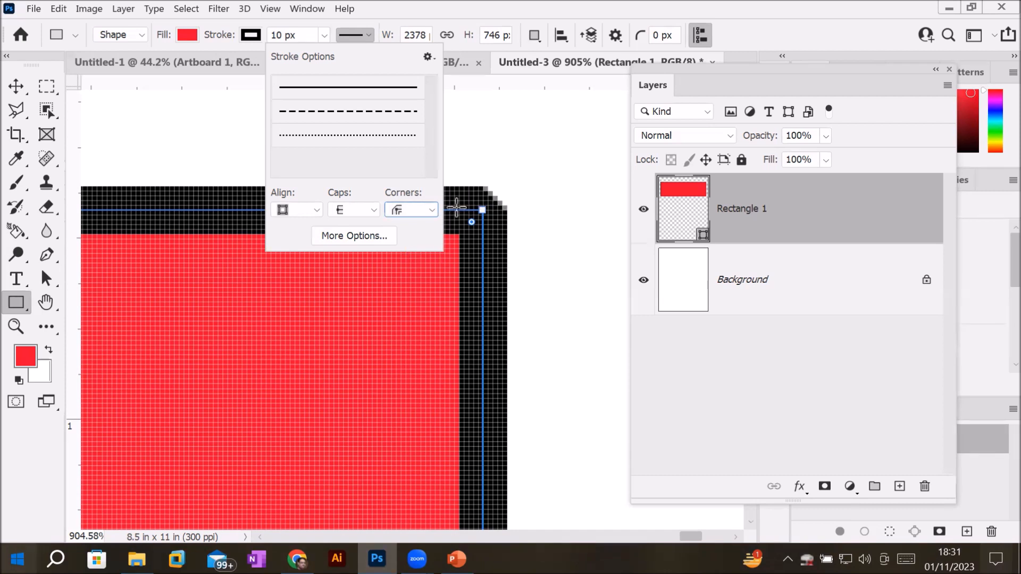
left_click(429, 209)
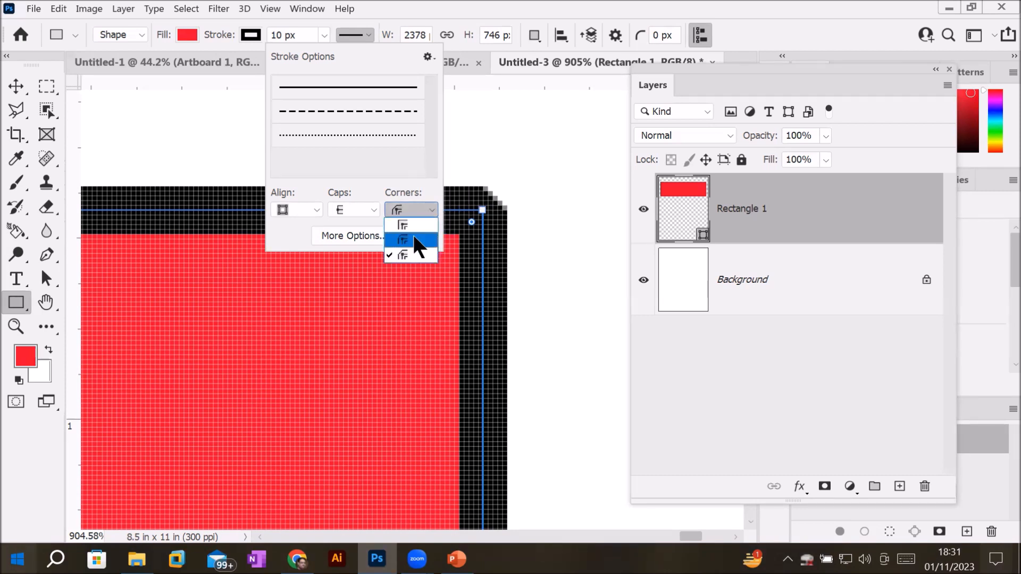
left_click(400, 209)
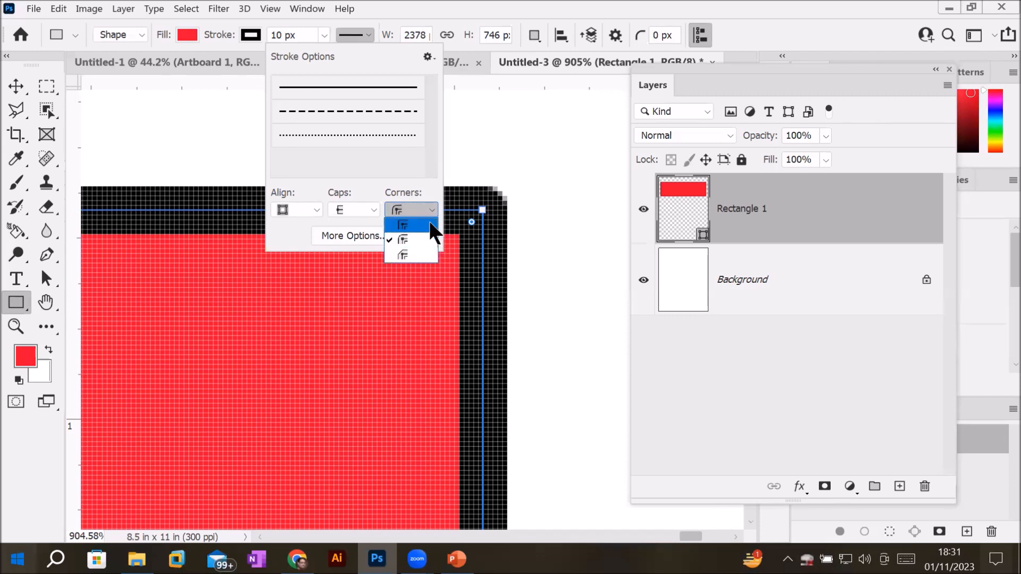
left_click(428, 218)
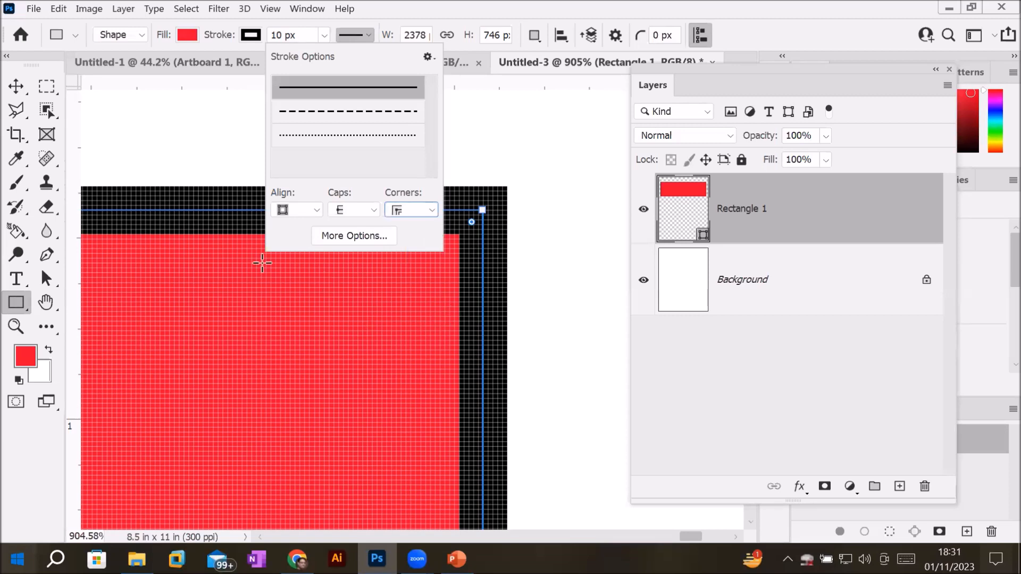
Step: Rotate the red rectangle by about 90° around its center so it stands upright, and apply the transform
left_click(16, 87)
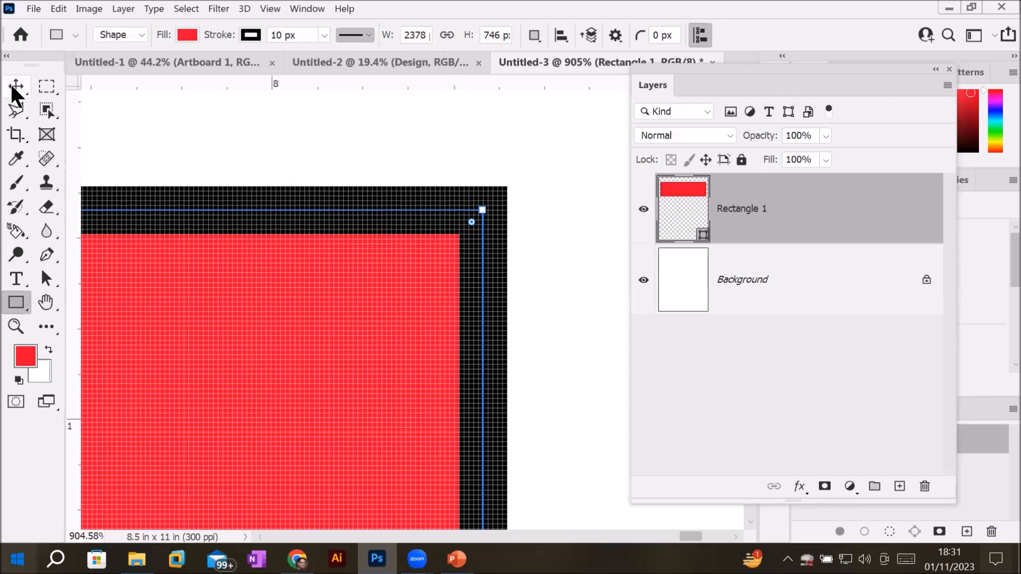
left_click(18, 304)
scroll(306, 400, "down", 6)
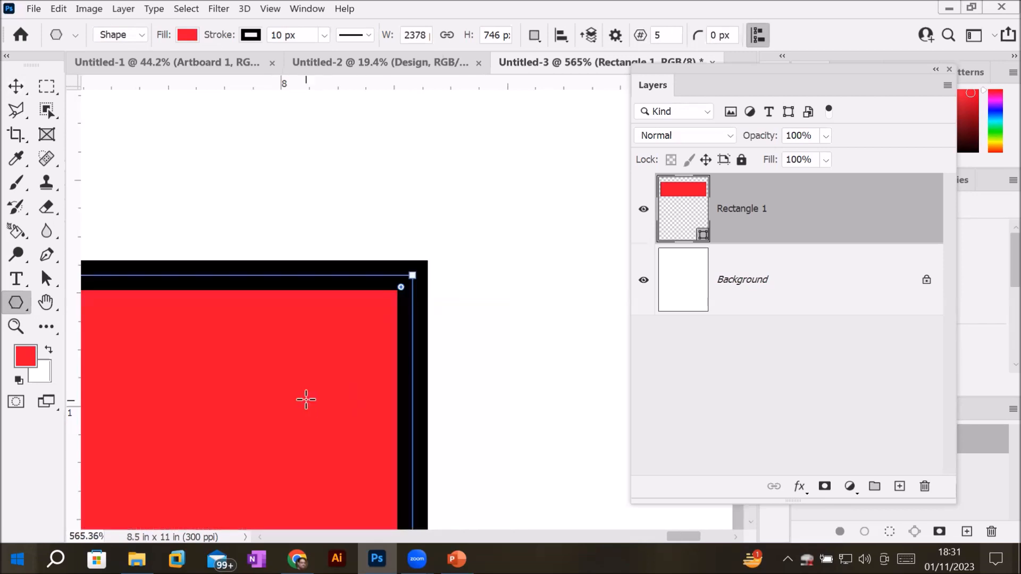
scroll(270, 415, "down", 10)
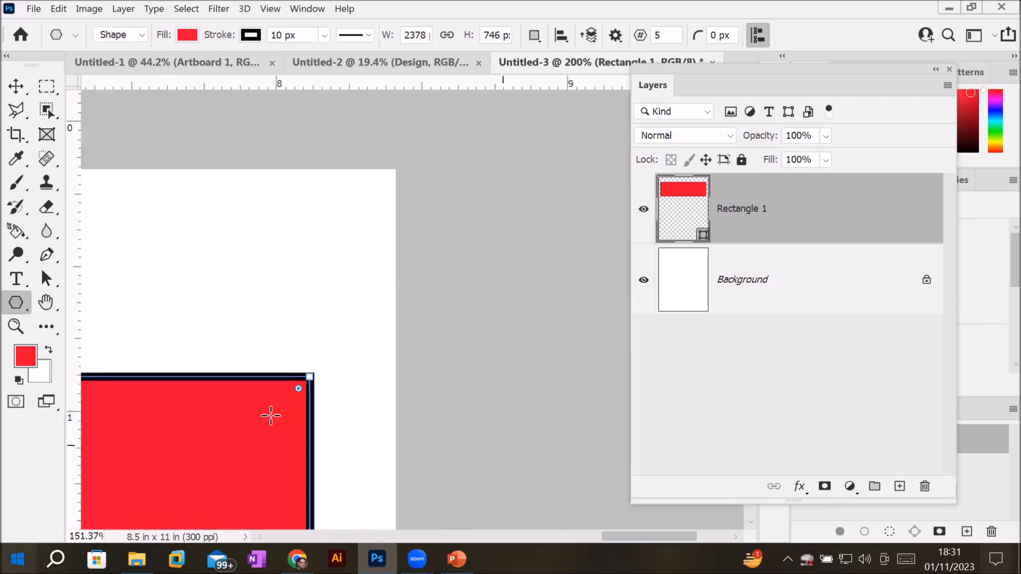
scroll(271, 414, "down", 3)
scroll(271, 415, "up", 4)
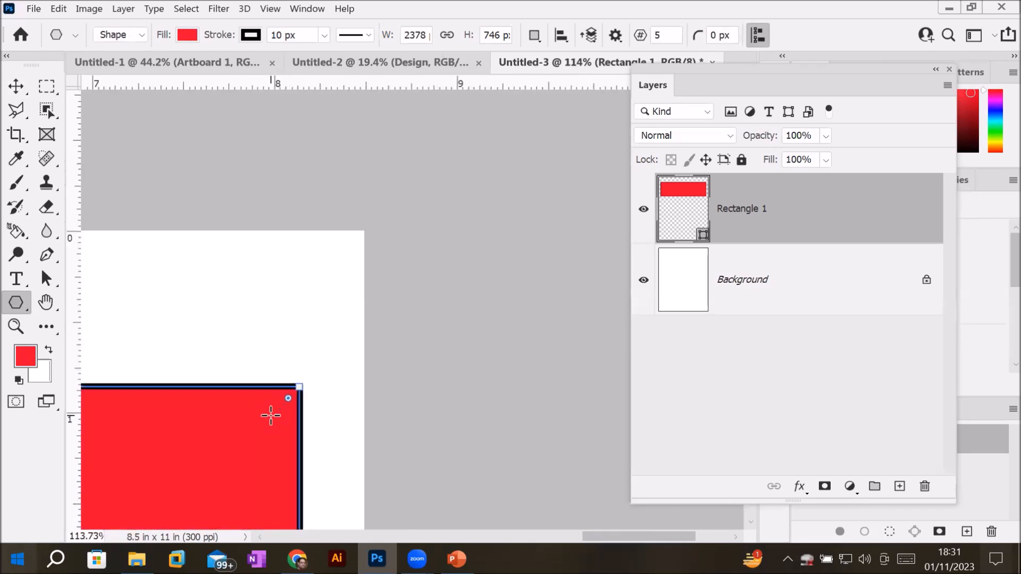
left_click_drag(241, 431, 513, 206)
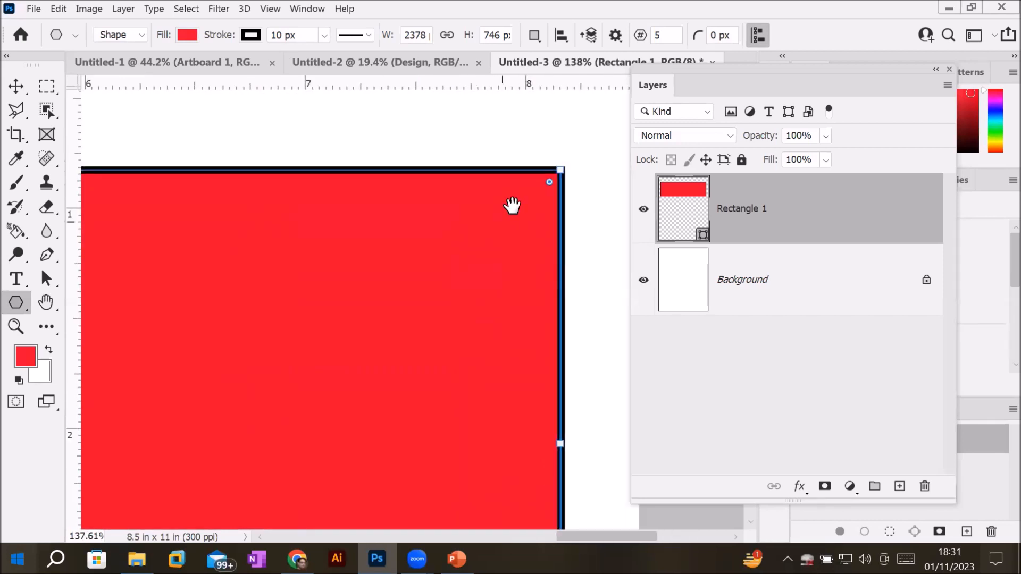
scroll(399, 228, "down", 6)
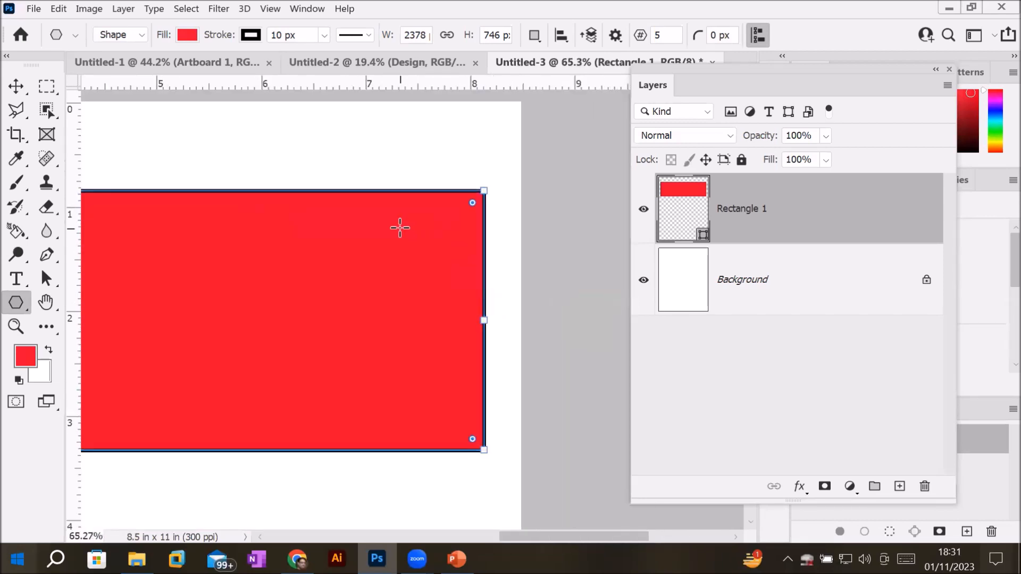
scroll(301, 250, "down", 5)
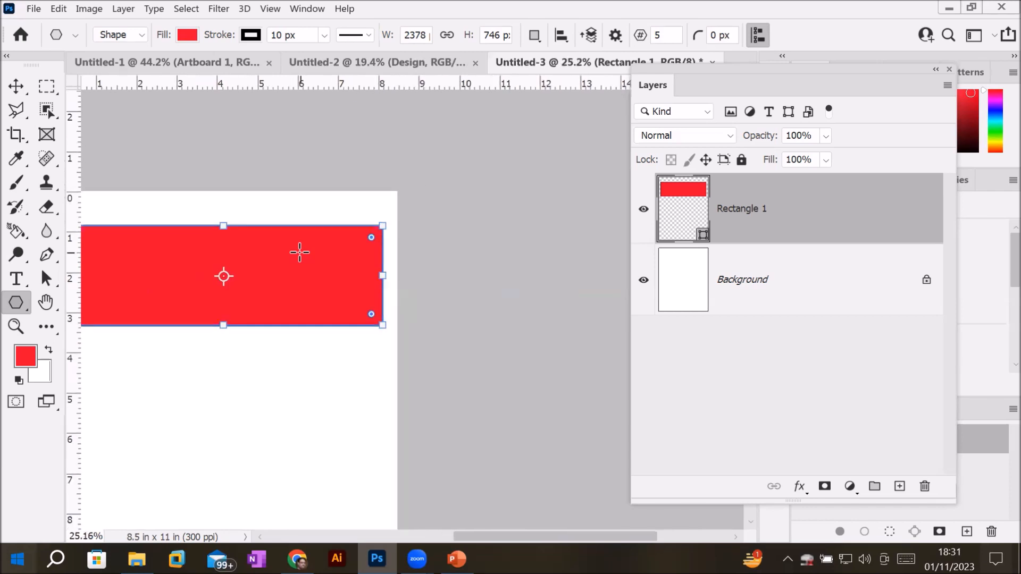
scroll(357, 159, "up", 1)
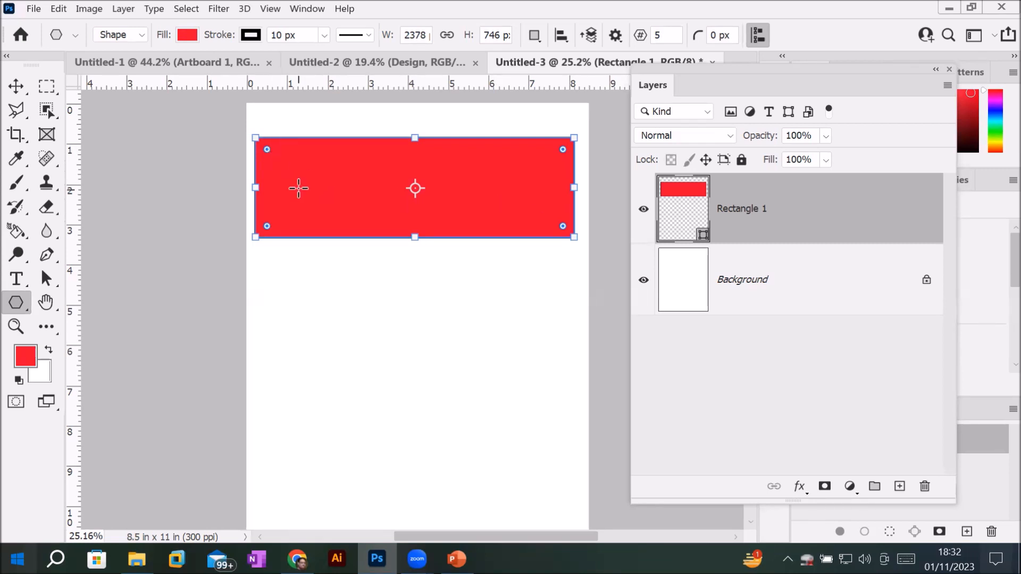
left_click(15, 88)
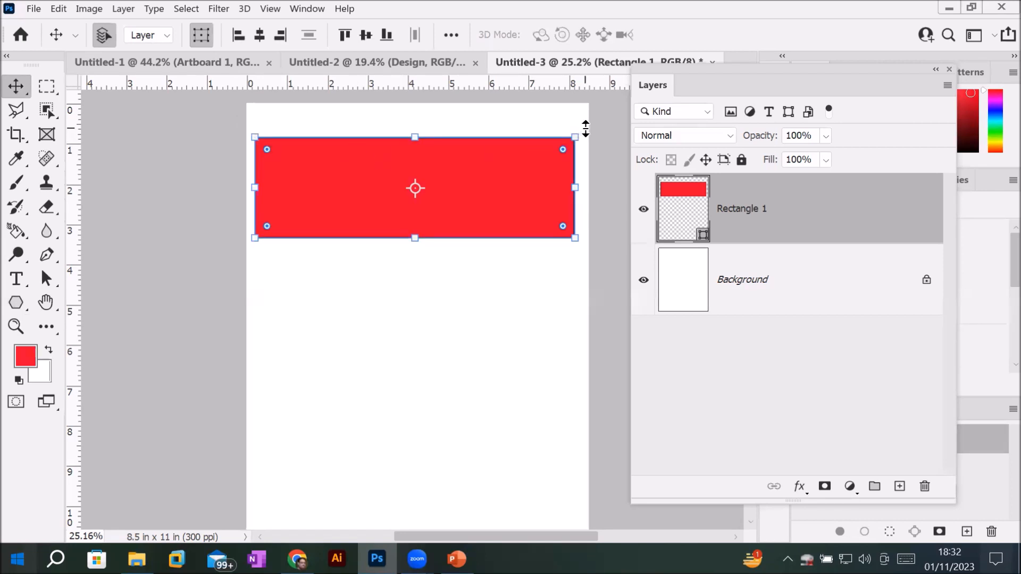
left_click_drag(588, 126, 474, 360)
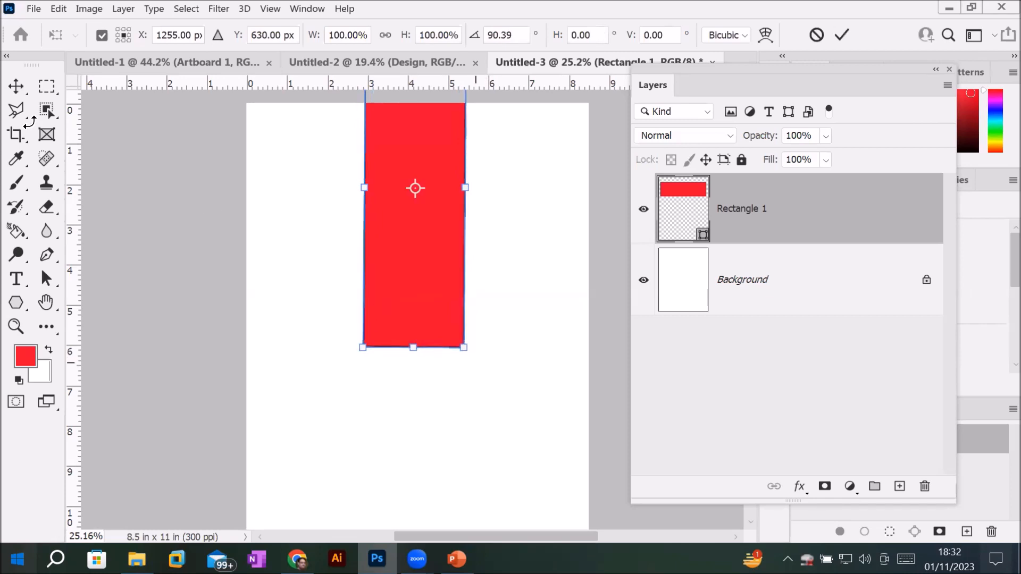
left_click(17, 88)
Step: Move the upright rectangle down, shrink its height to about 30%, and rotate it by about -44° into a diamond
left_click_drag(395, 230, 384, 340)
left_click_drag(406, 451, 405, 225)
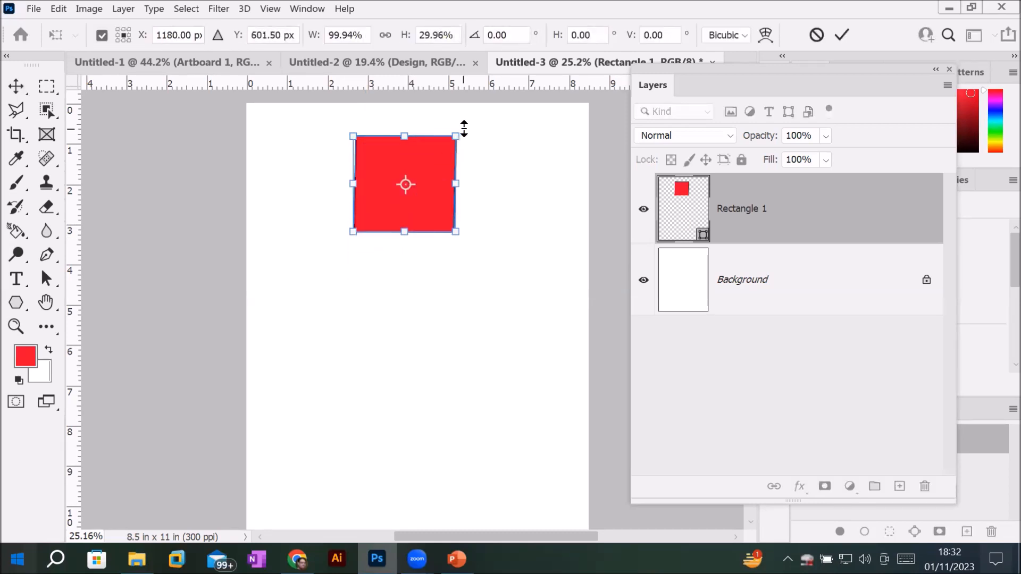
left_click_drag(474, 130, 418, 106)
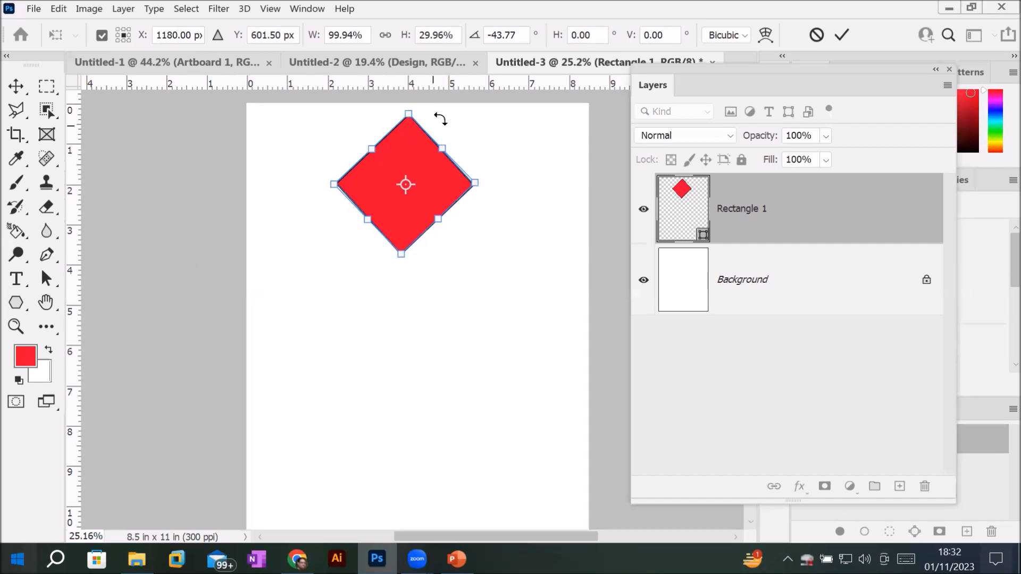
scroll(440, 119, "up", 1)
scroll(440, 120, "up", 1)
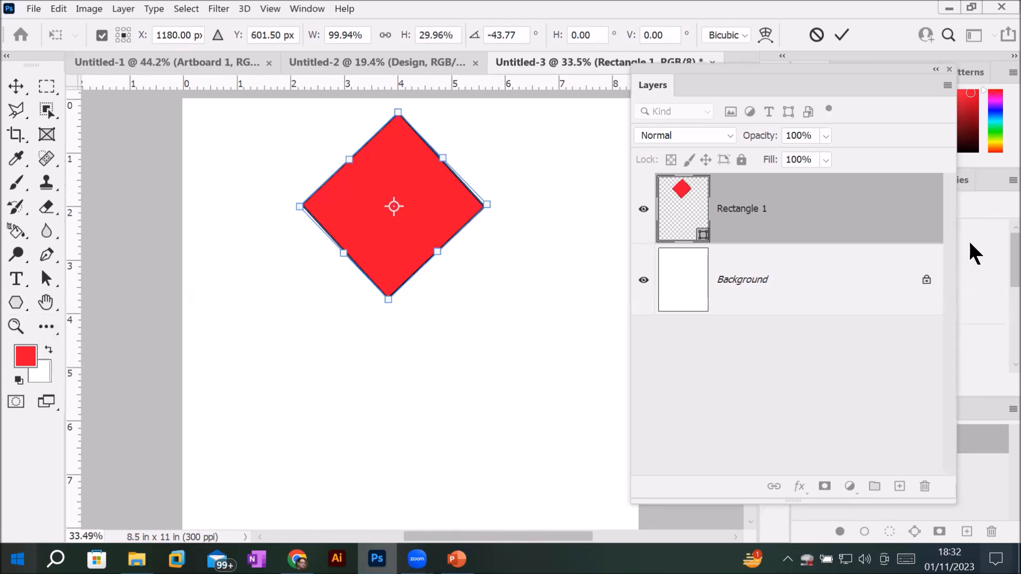
left_click(841, 36)
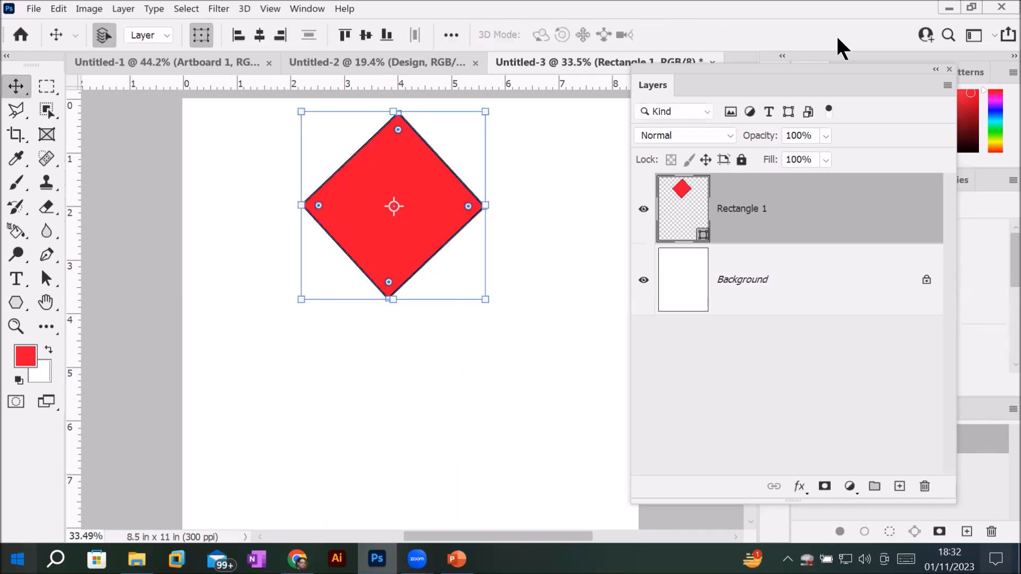
Step: Collapse the layer list and review the Transform, Appearance and Pathfinder property groups of the diamond shape
left_click(936, 70)
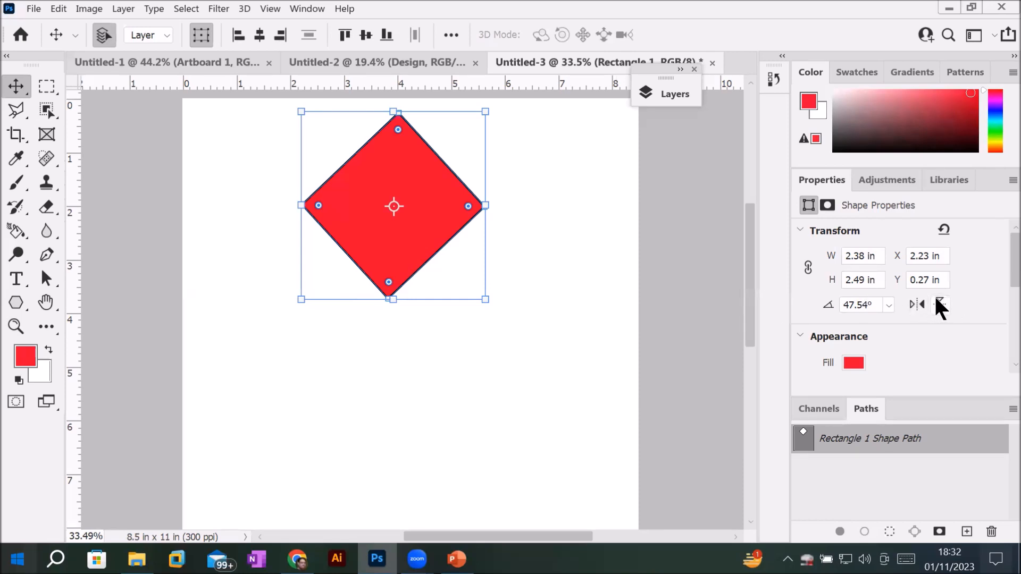
left_click(800, 337)
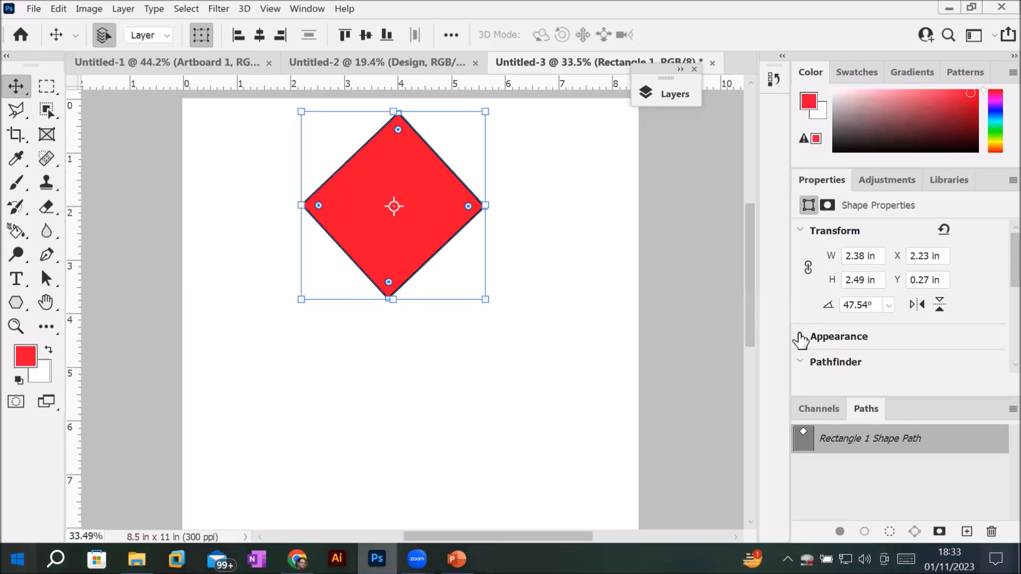
left_click(801, 230)
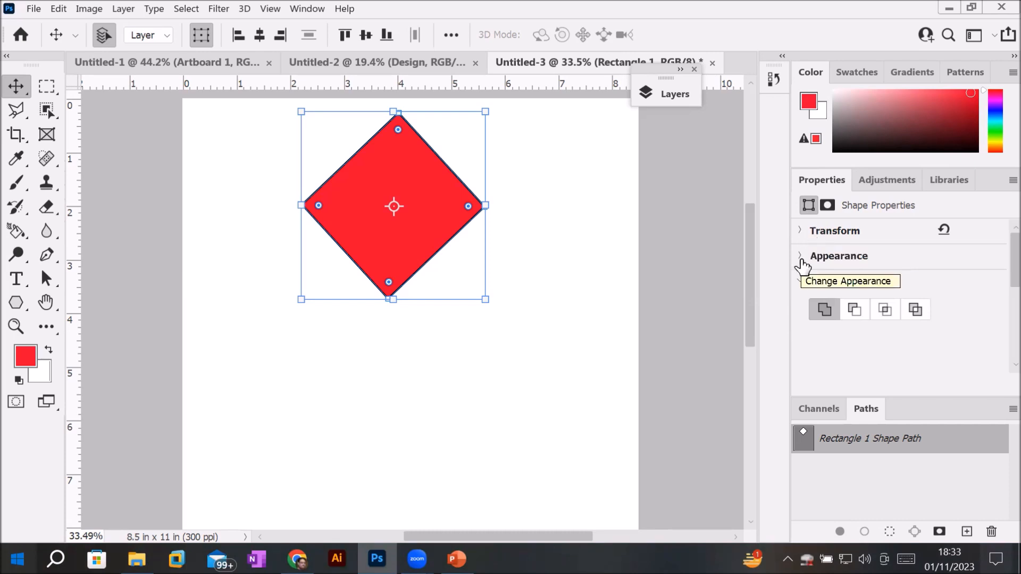
left_click(801, 282)
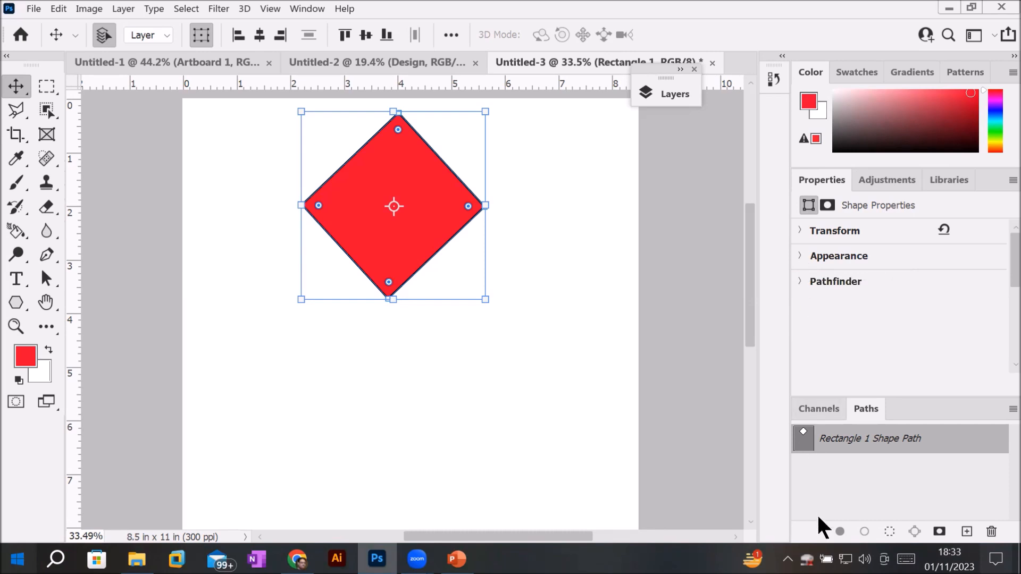
left_click(800, 282)
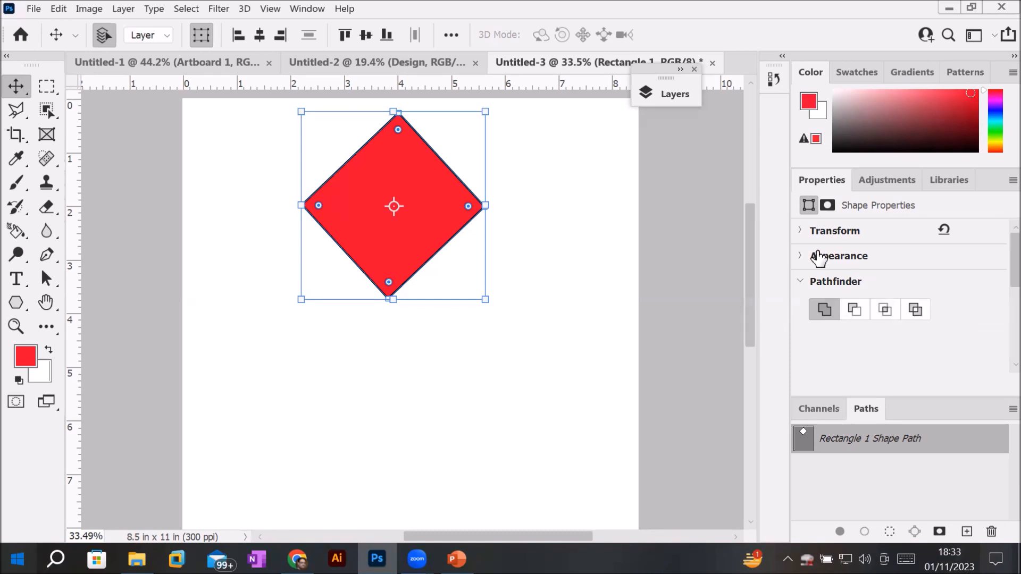
left_click(799, 234)
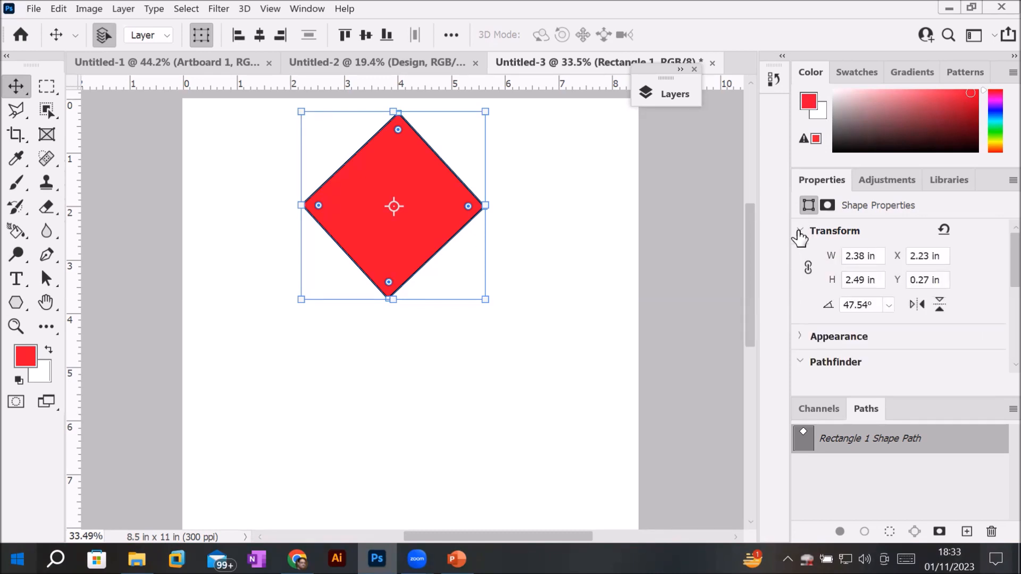
left_click(799, 234)
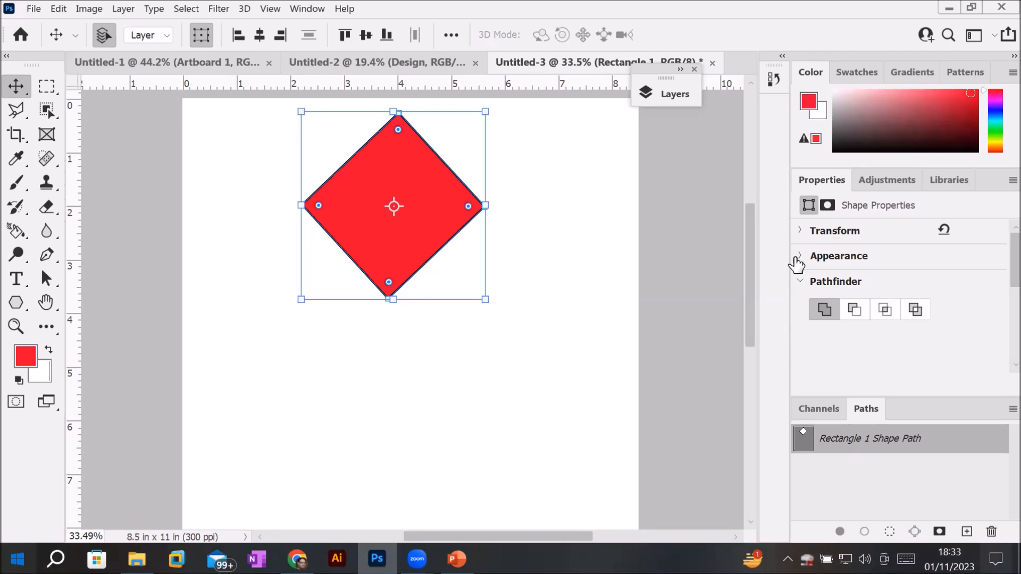
Step: Set the diamond's stroke alignment to inside in its Appearance properties
left_click(797, 259)
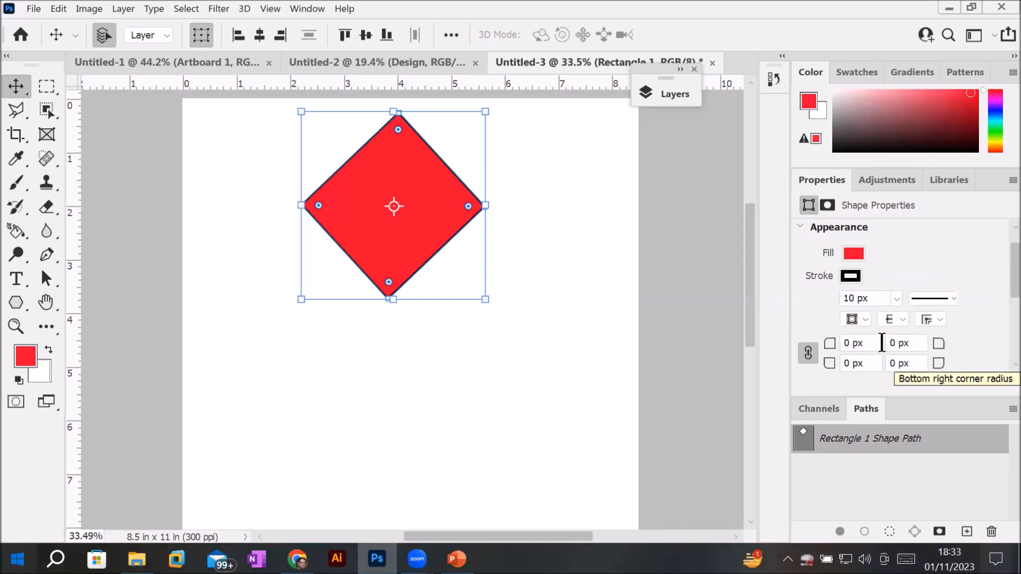
left_click(861, 315)
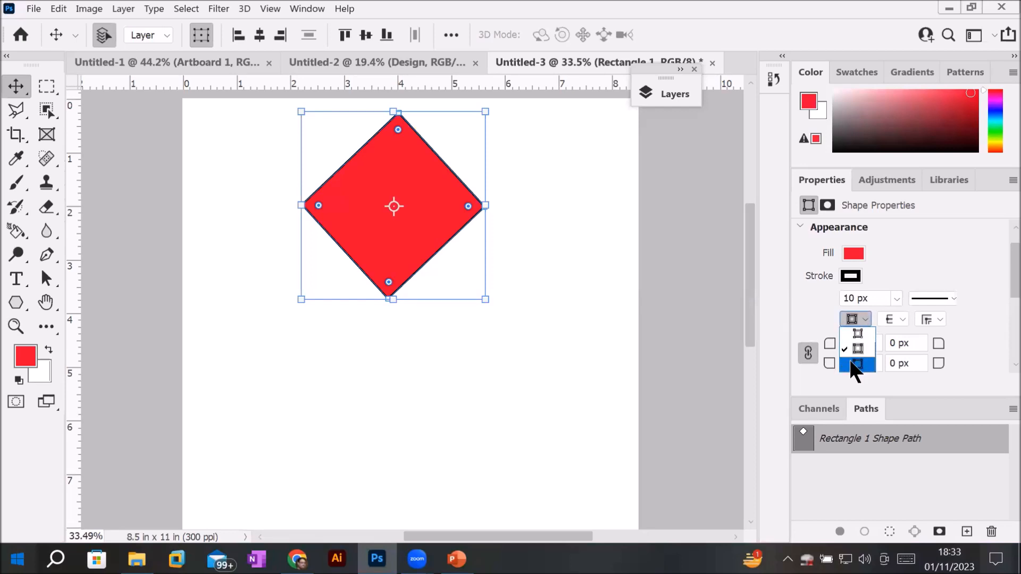
left_click(863, 330)
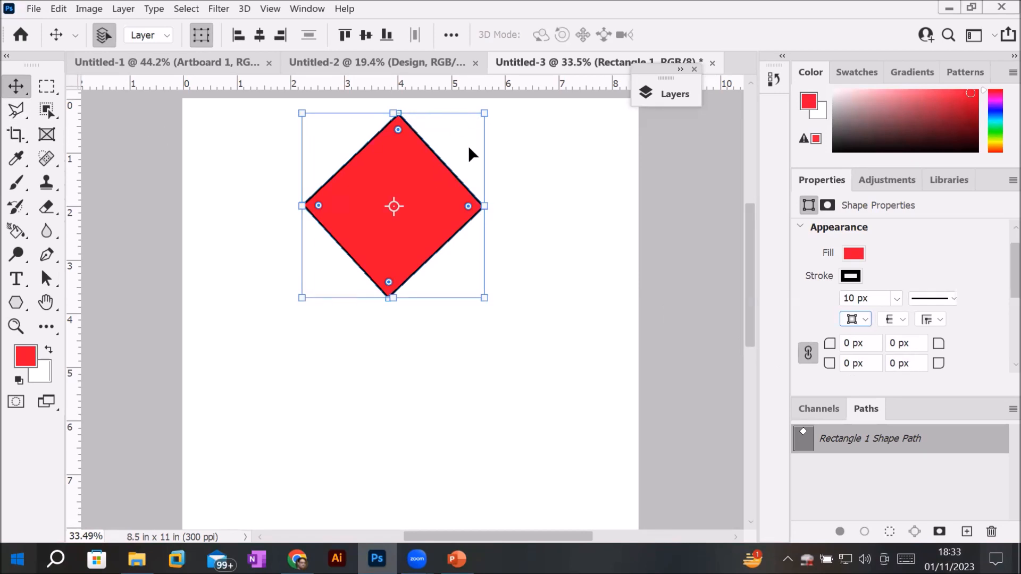
Step: Reapply inside alignment to the diamond's stroke and increase the stroke width to 23 px
left_click(529, 118)
scroll(452, 139, "up", 5)
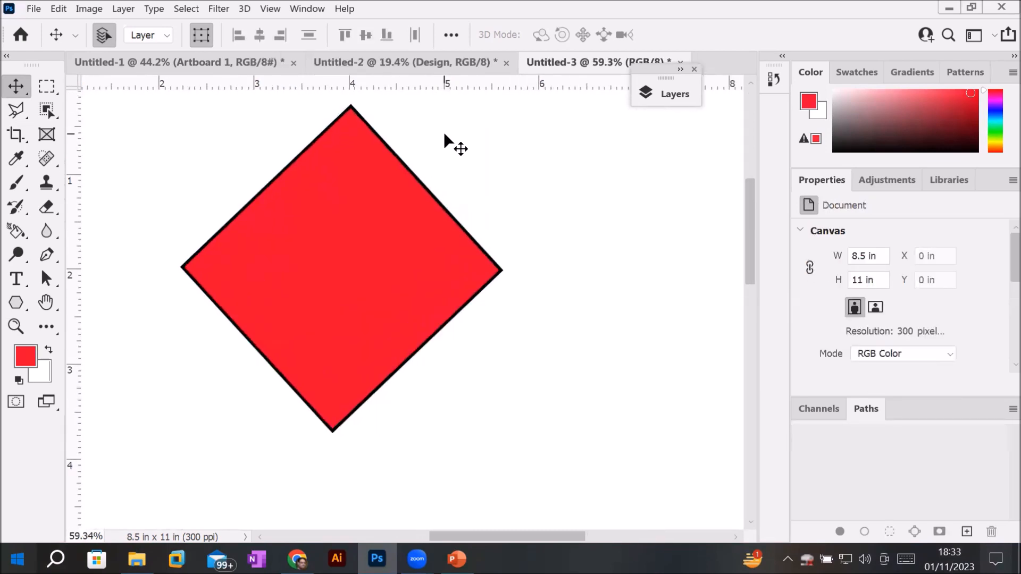
left_click(283, 222)
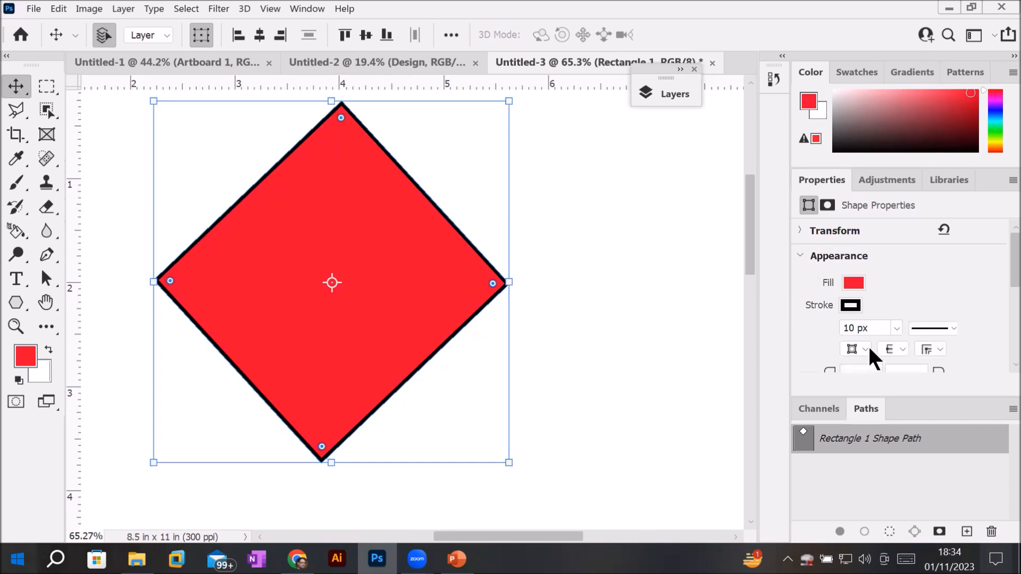
left_click(867, 345)
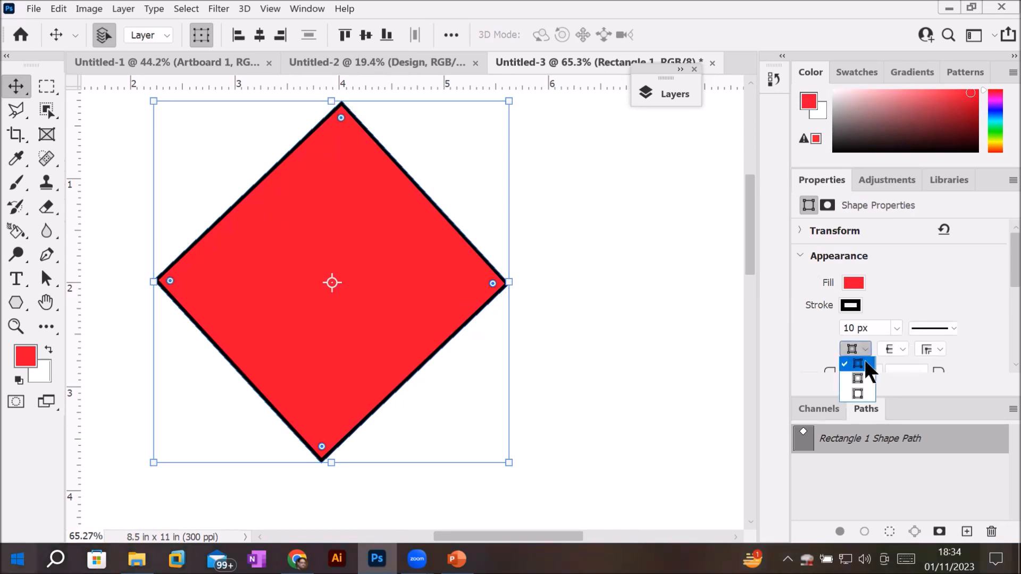
left_click(865, 363)
left_click(856, 328)
scroll(857, 326, "up", 10)
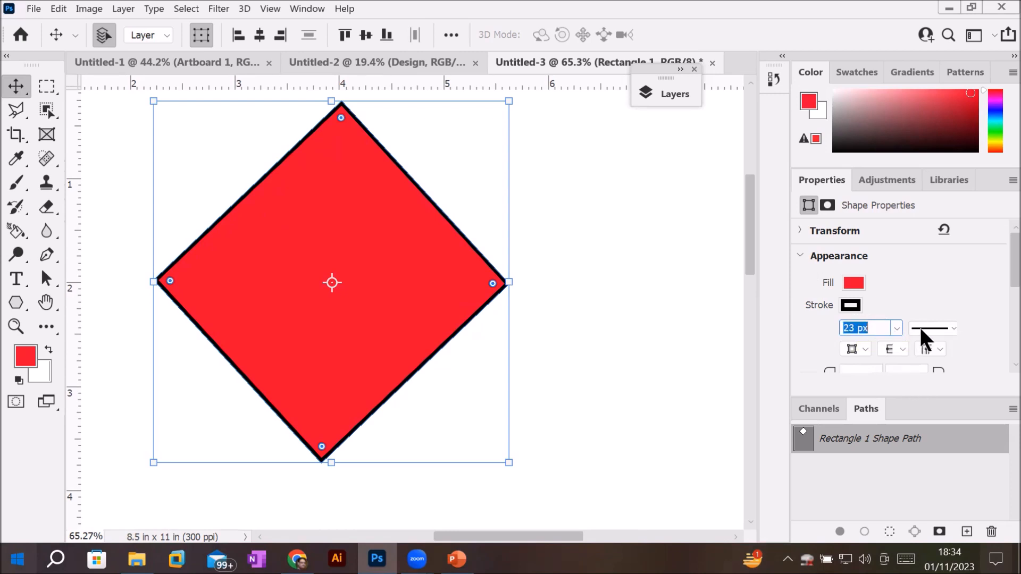
Step: Give the diamond the dotted stroke preset and align the dots inside the shape's edge
left_click(955, 326)
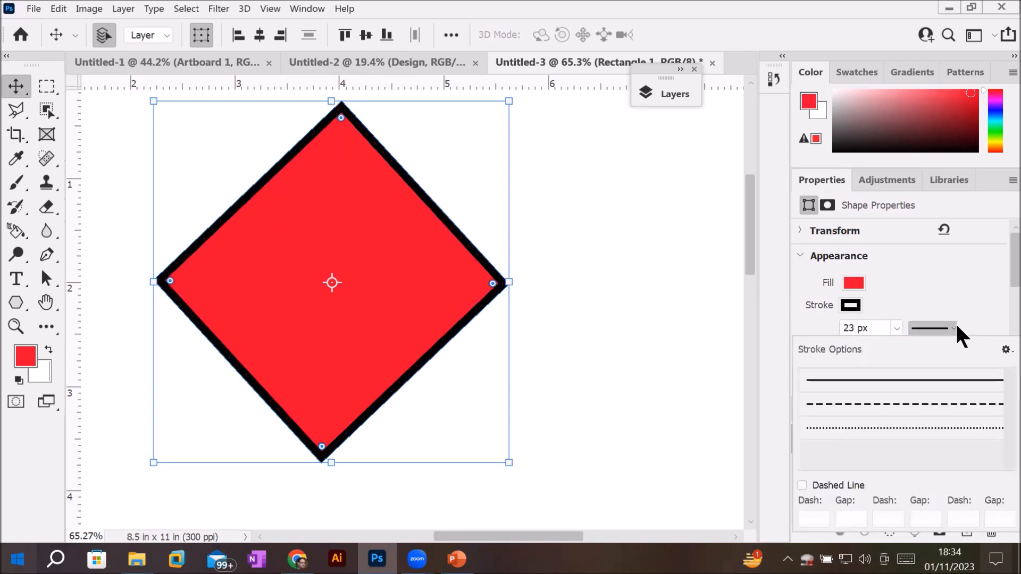
left_click(877, 432)
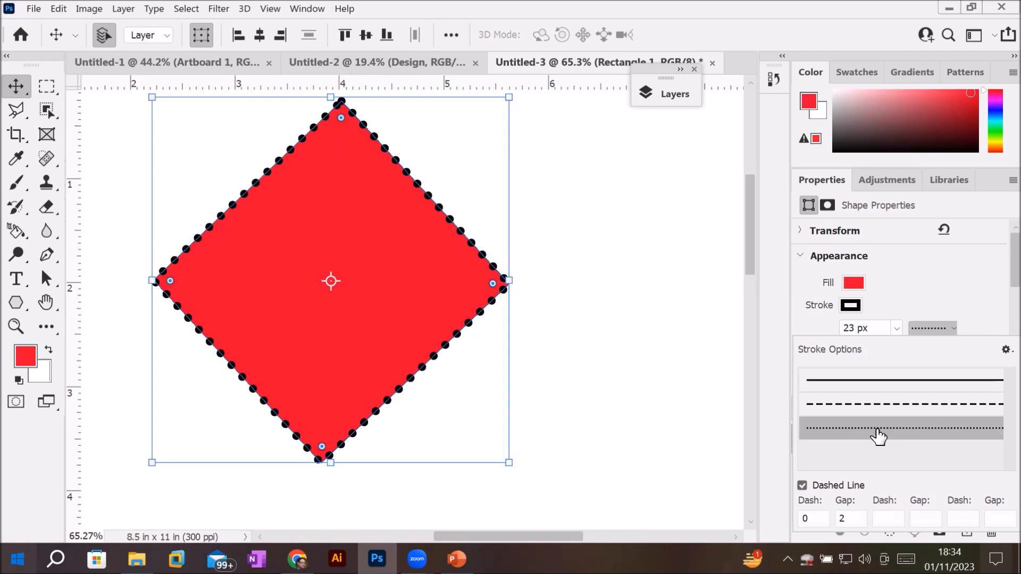
left_click(920, 286)
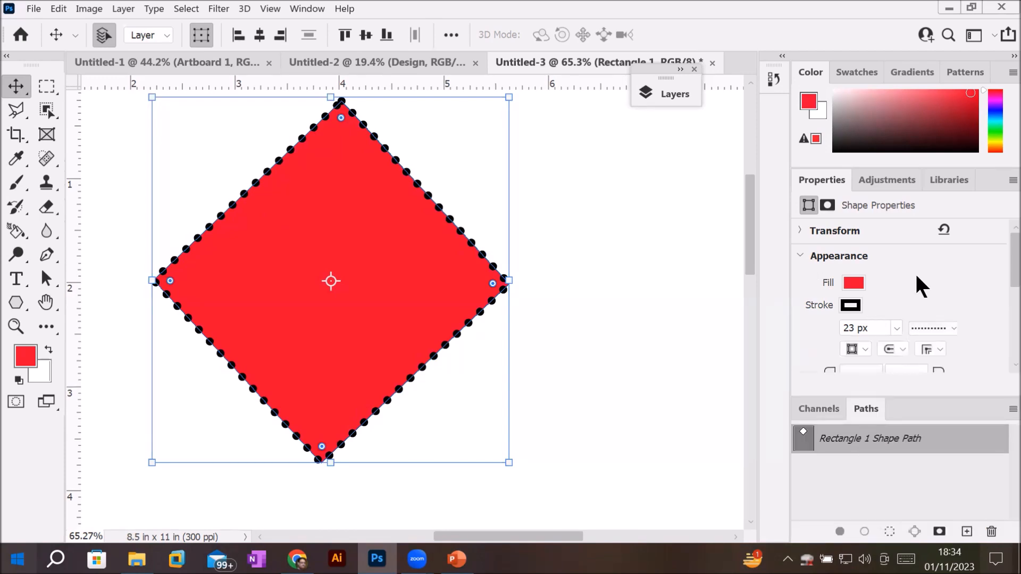
left_click(866, 349)
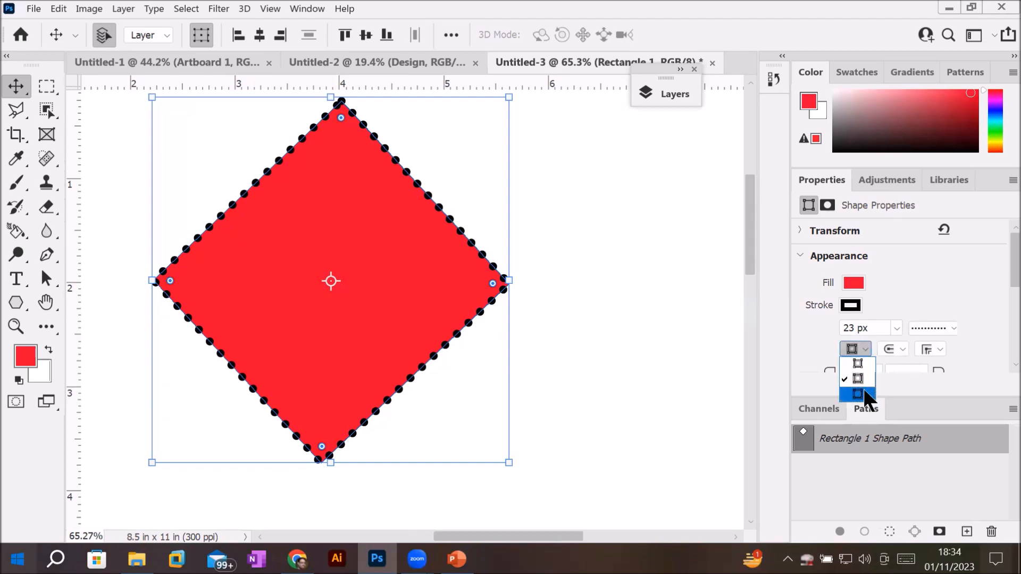
left_click(859, 363)
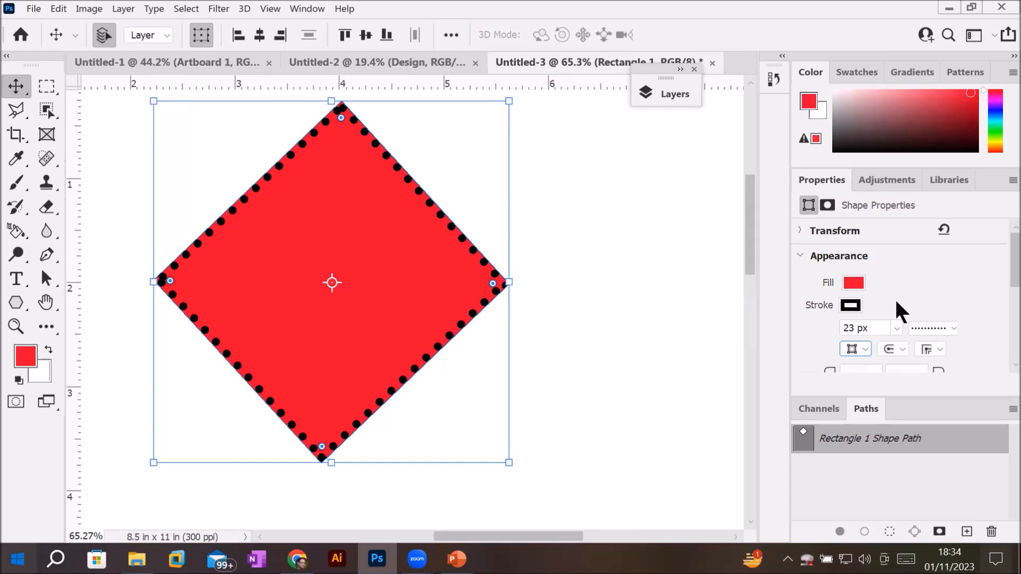
Step: Increase the diamond's dotted stroke width to 60 px
left_click(873, 330)
key("Up")
key("Up")
key("Up")
key("Up")
key("Up")
key("Up")
key("Up")
key("Up")
key("Up")
key("Up")
key("Up")
key("Up")
key("Up")
key("Up")
key("Up")
key("Up")
key("Up")
key("Up")
key("Up")
key("Up")
key("Up")
key("Up")
key("Up")
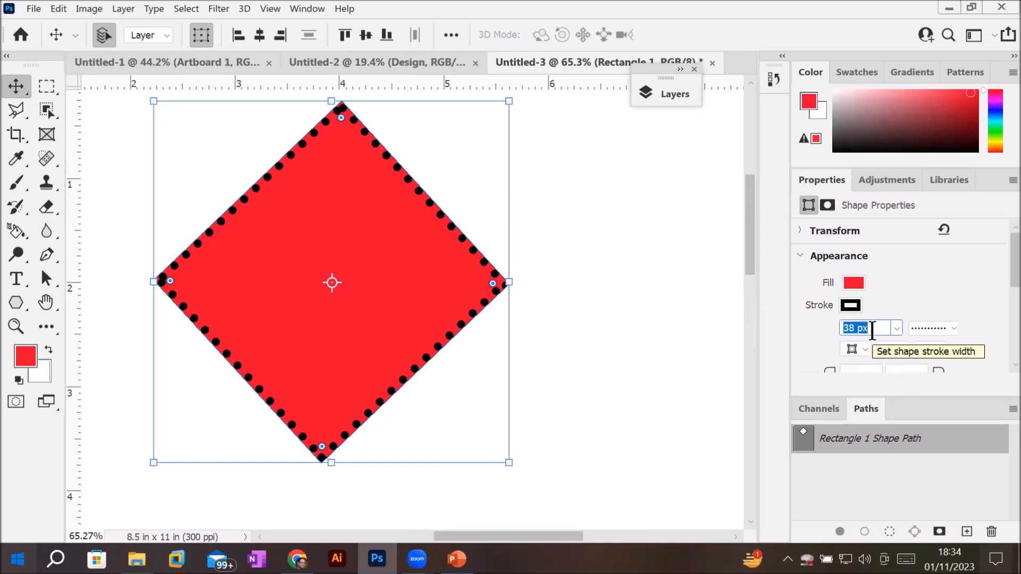
key("Up")
key("Up")
key("Up")
key("Up")
key("Up")
key("Up")
key("Up")
key("Up")
key("Up")
key("Up")
key("Up")
key("Up")
key("Return")
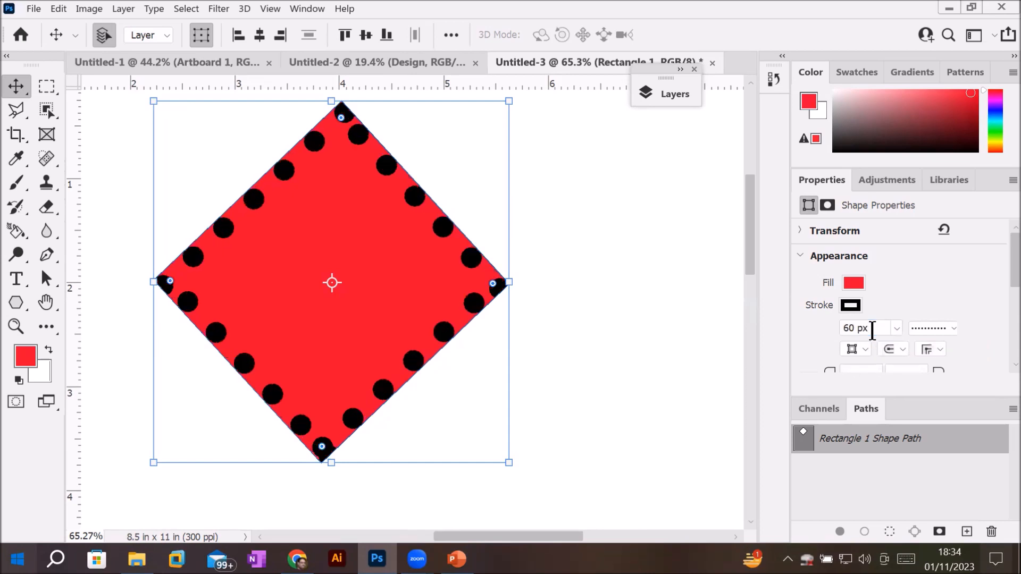
Step: Enlarge the dots around the diamond further by raising the stroke width to 79 px
left_click(872, 329)
key("Up")
key("Up")
key("Up")
key("Up")
key("Up")
key("Up")
key("Up")
key("Up")
key("Up")
key("Up")
key("Up")
key("Up")
key("Up")
key("Up")
key("Up")
key("Up")
key("Up")
key("Up")
key("Up")
key("Return")
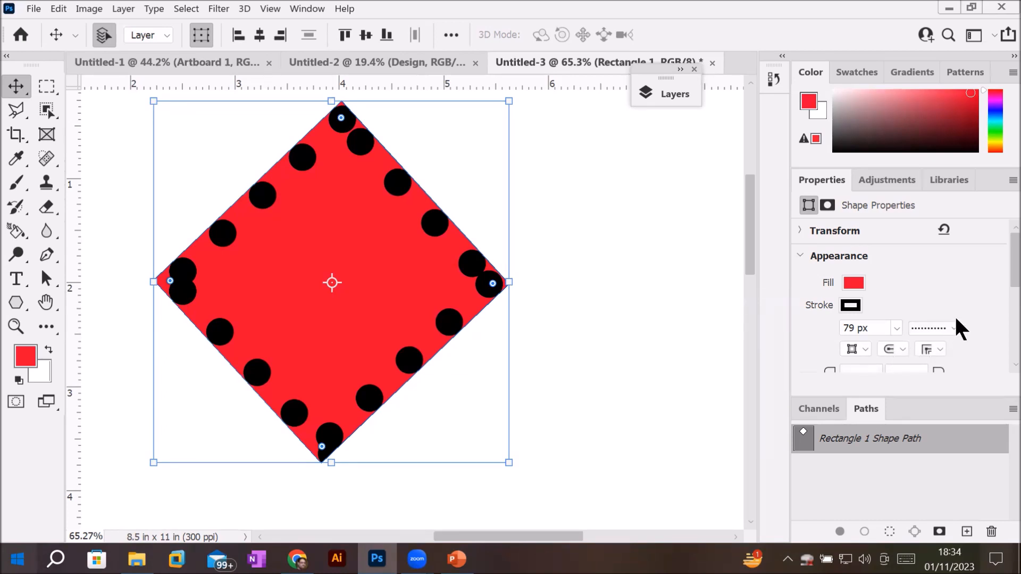
Step: Switch the diamond's stroke to the dashed preset and align the dashes inside the shape's edge
left_click(947, 328)
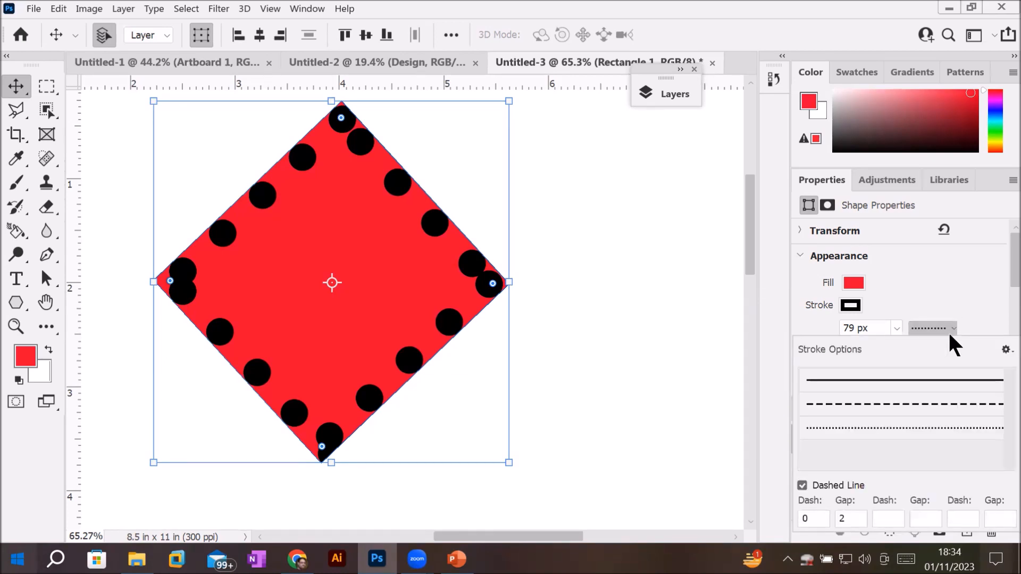
left_click(902, 405)
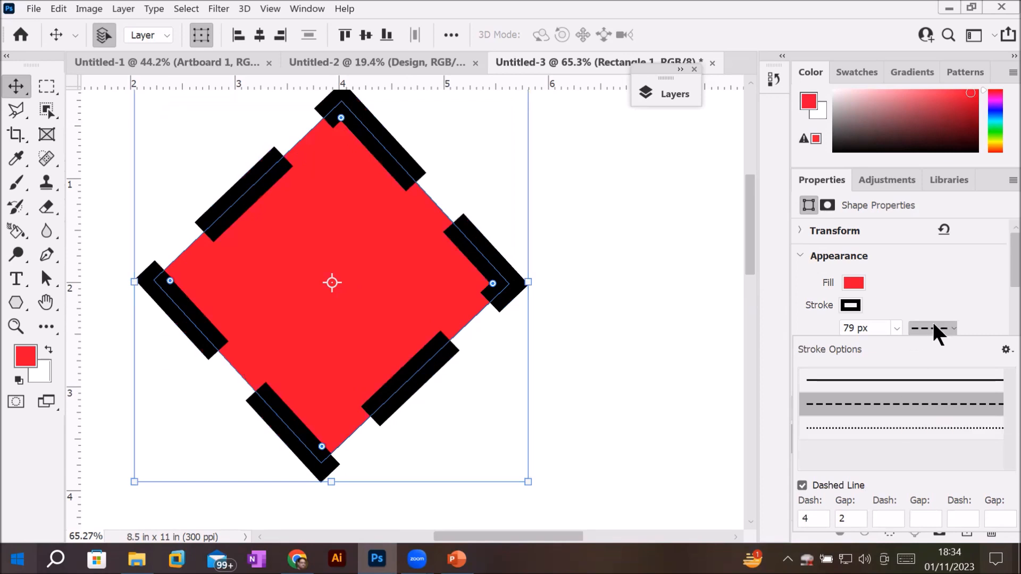
left_click(943, 298)
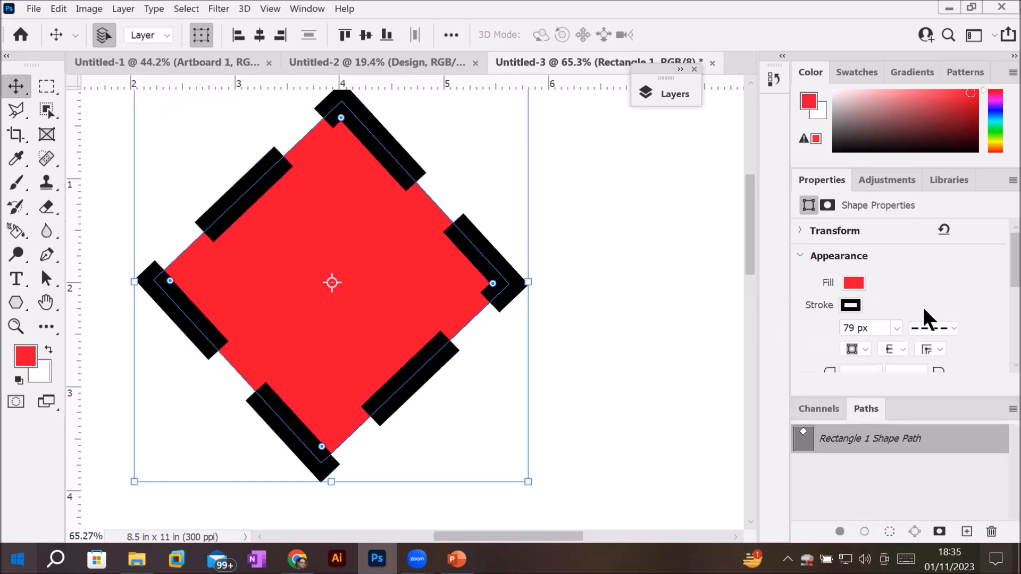
left_click(866, 345)
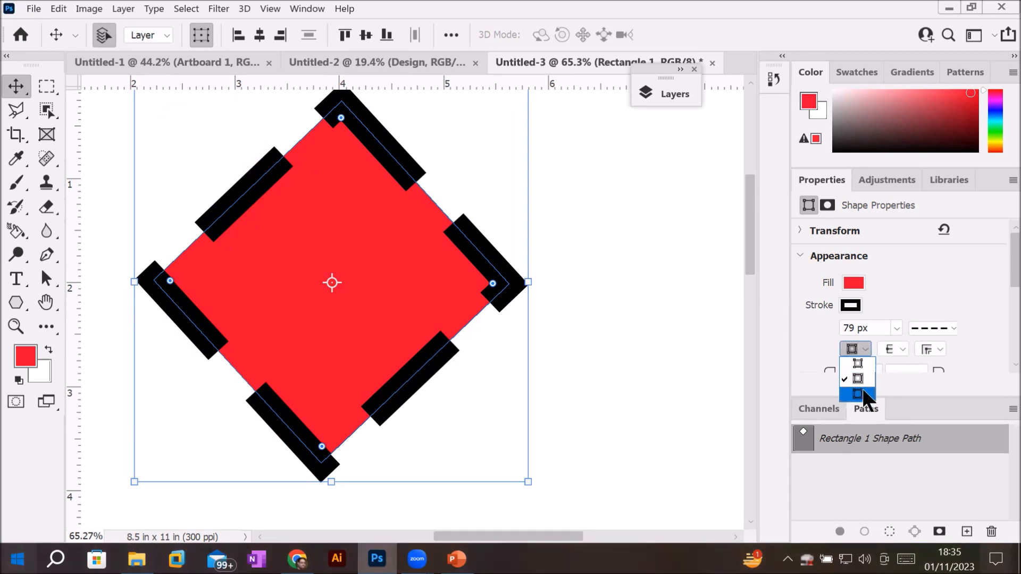
left_click(864, 352)
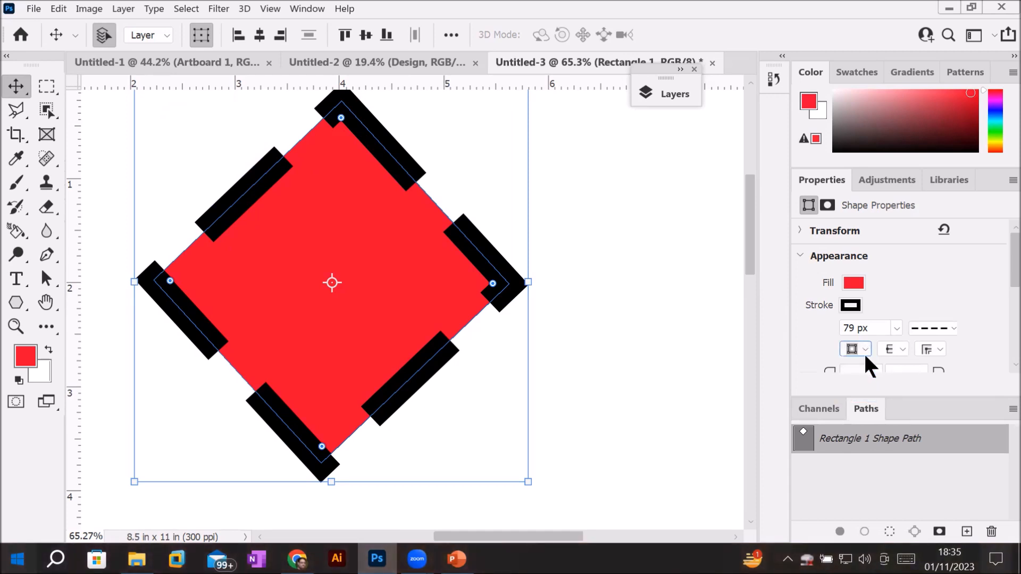
left_click(866, 348)
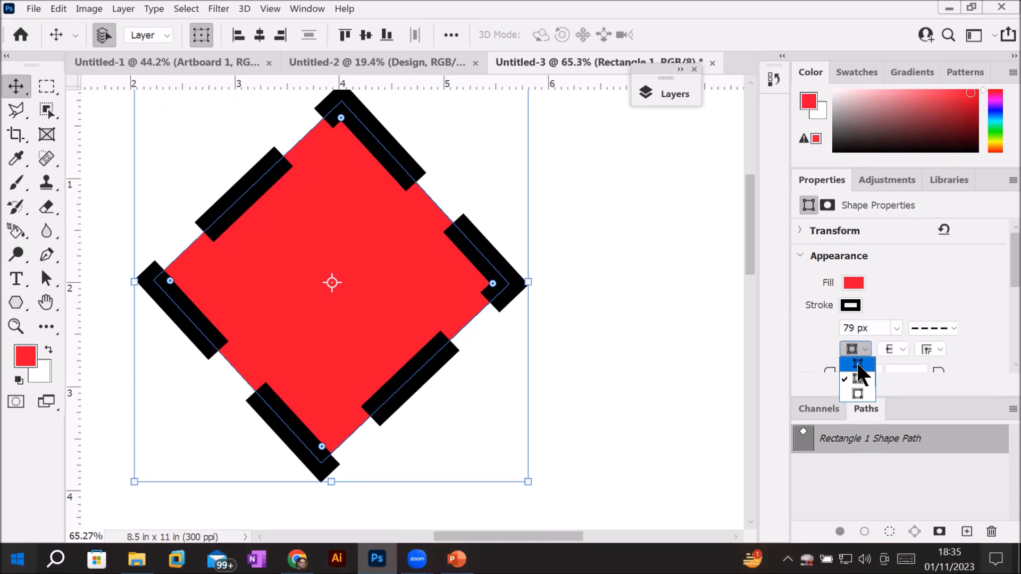
left_click(857, 363)
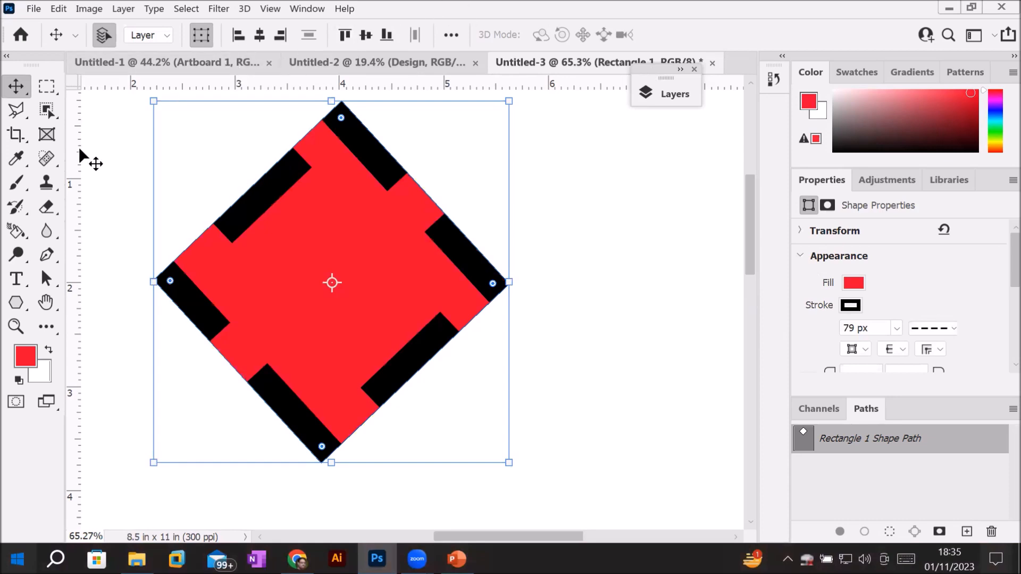
Step: Using the shape tool's detailed stroke settings, customize the diamond's dashed line with a dash of 1 and a gap of 1
left_click(15, 302)
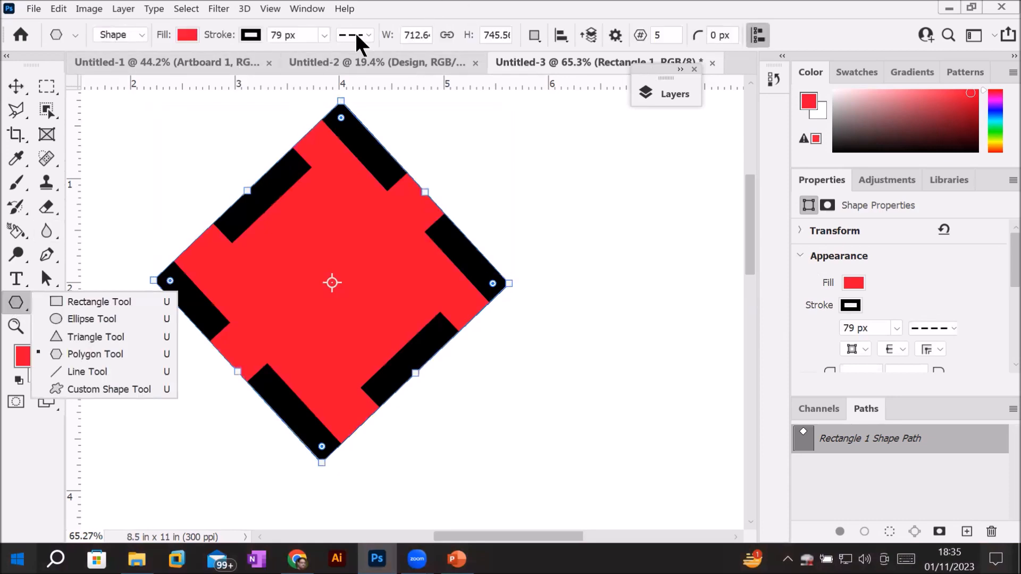
left_click(369, 34)
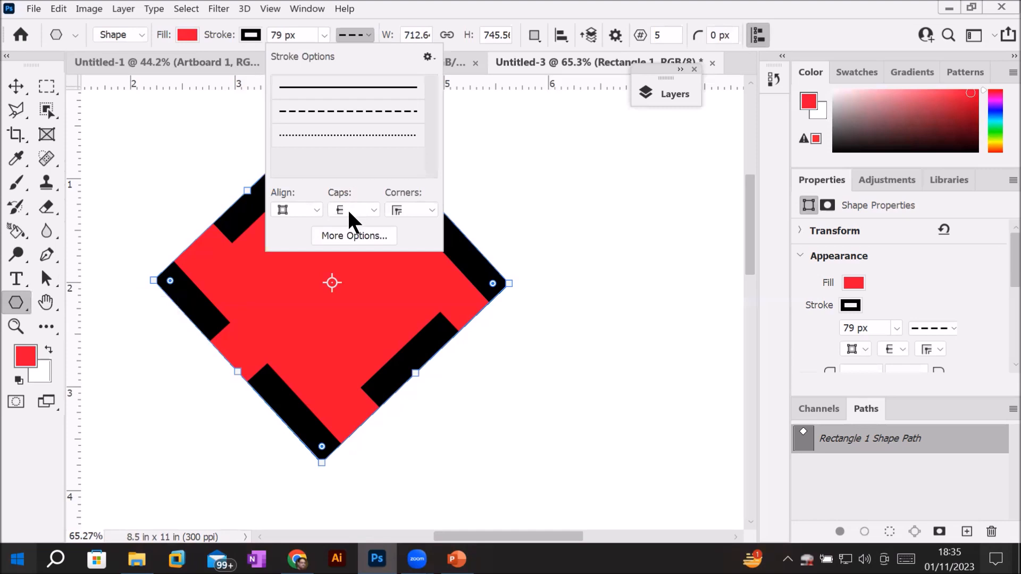
left_click(346, 236)
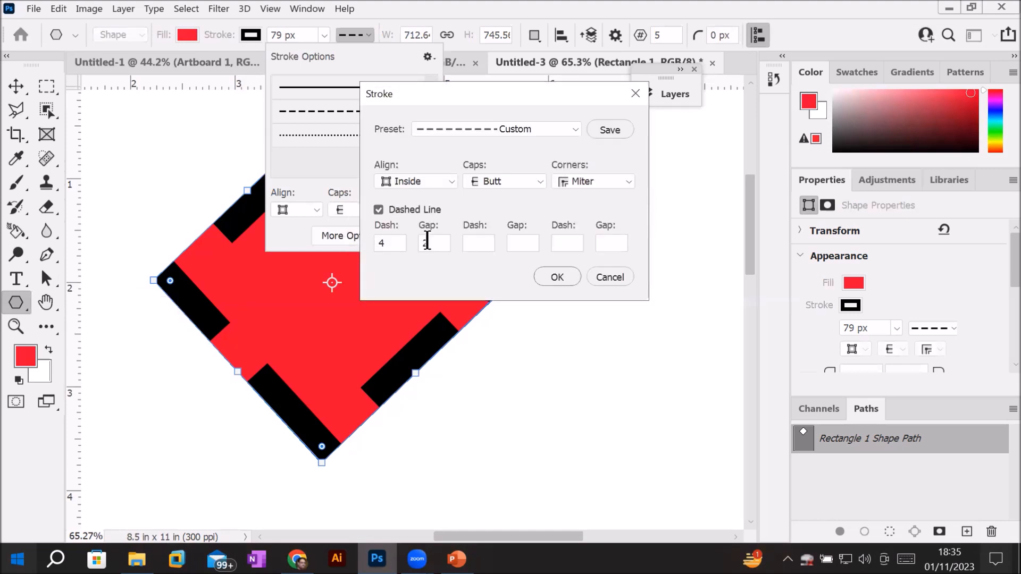
double_click(393, 243)
type("1")
key("Tab")
type("1")
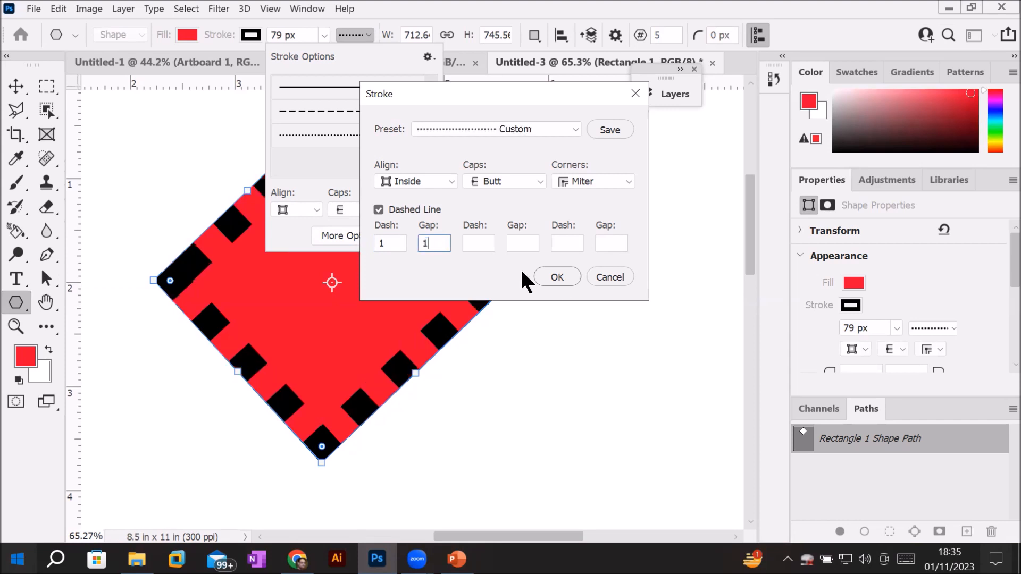
left_click(565, 278)
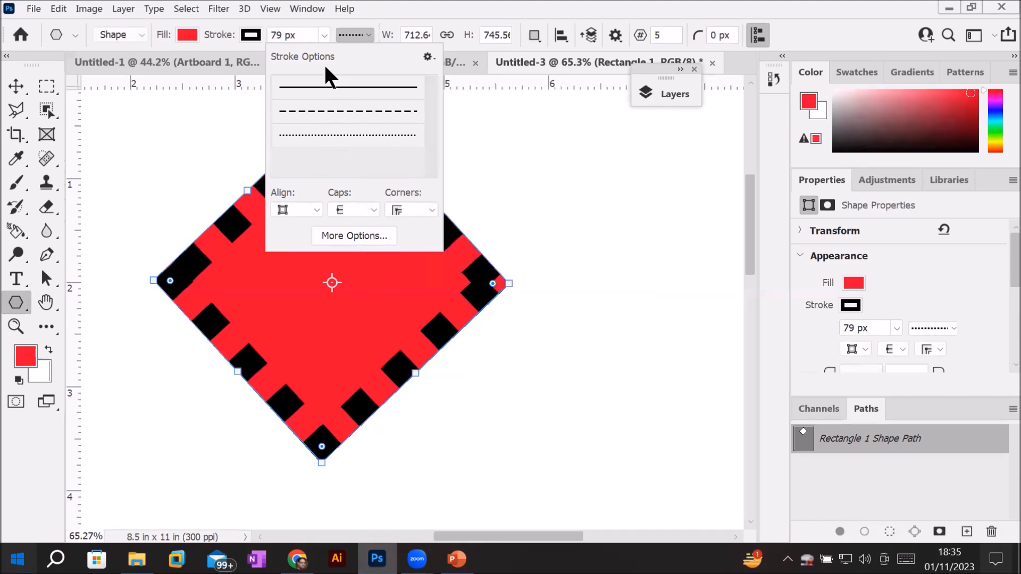
left_click(350, 37)
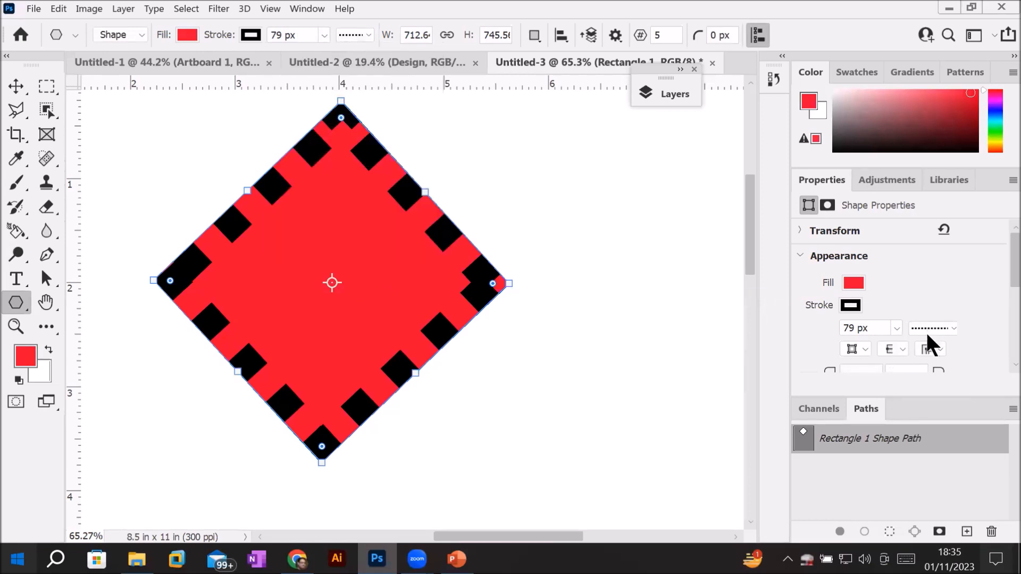
Step: Set the width of the diamond's custom dashed stroke to 102 px
left_click(870, 328)
type("90")
key("Return")
key("Up")
key("Up")
key("Up")
key("Up")
key("Up")
key("Up")
key("Up")
key("Up")
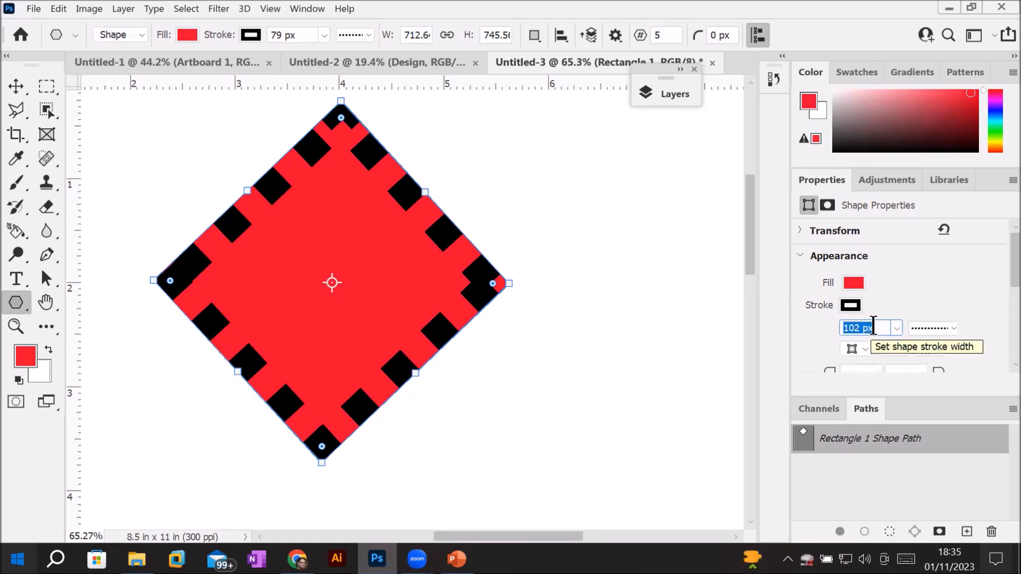
key("Return")
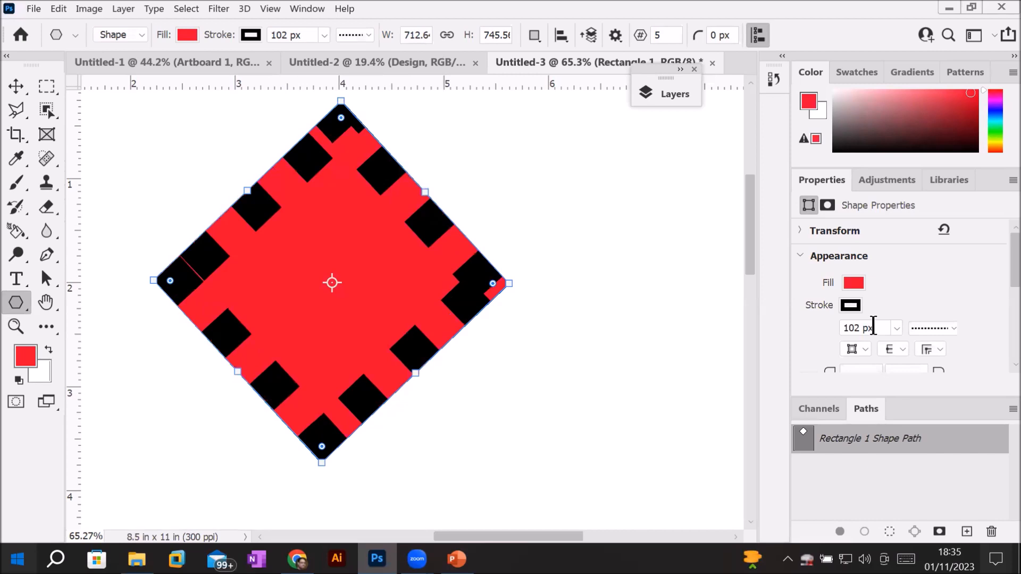
Step: Raise the diamond's dashed stroke width slightly to 109 px
left_click(871, 329)
key("Up")
key("Up")
key("Up")
key("Return")
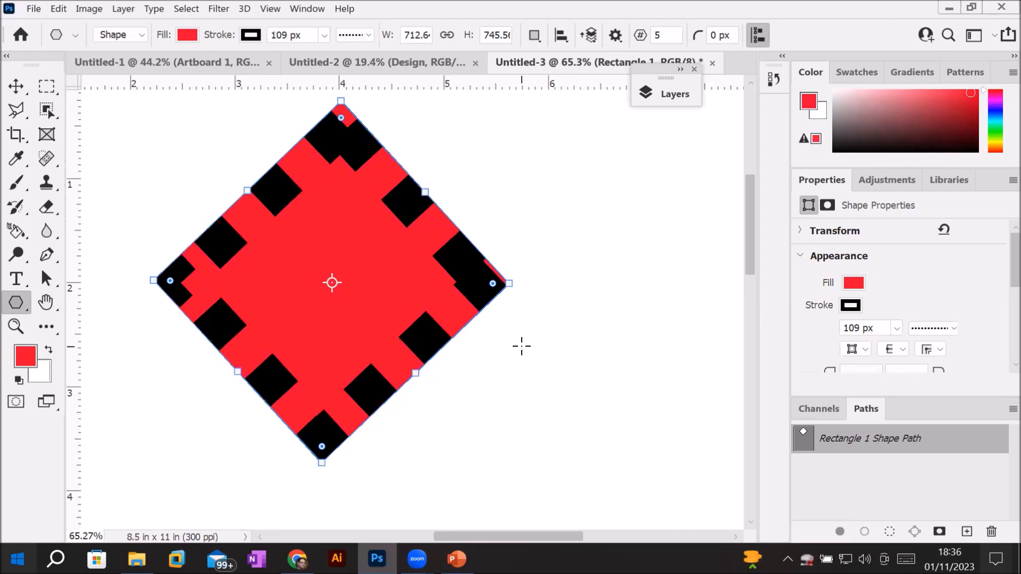
Step: Change the diamond's stroke from dashed to the solid line preset
scroll(516, 347, "down", 4)
scroll(576, 364, "up", 3)
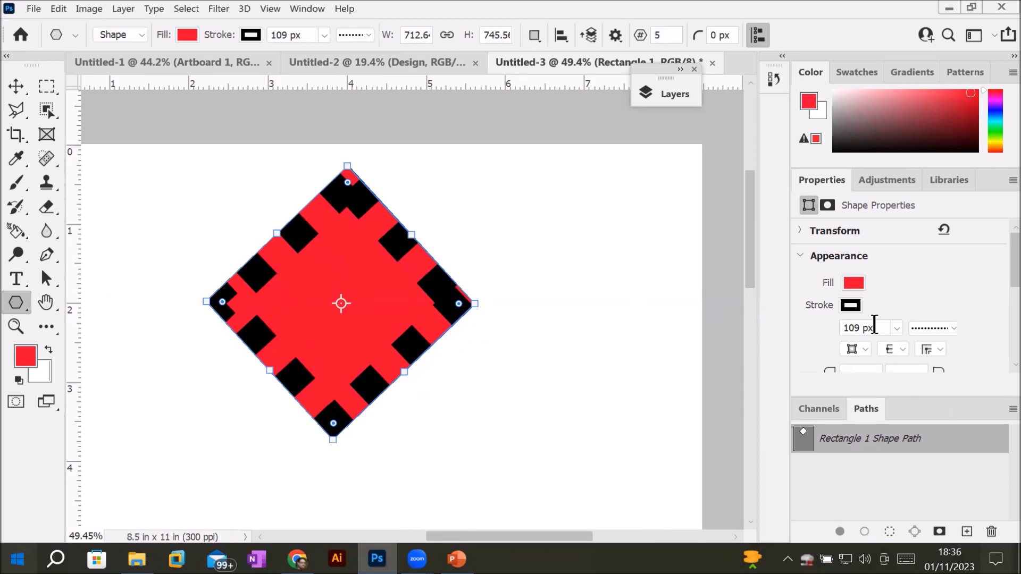
left_click(955, 328)
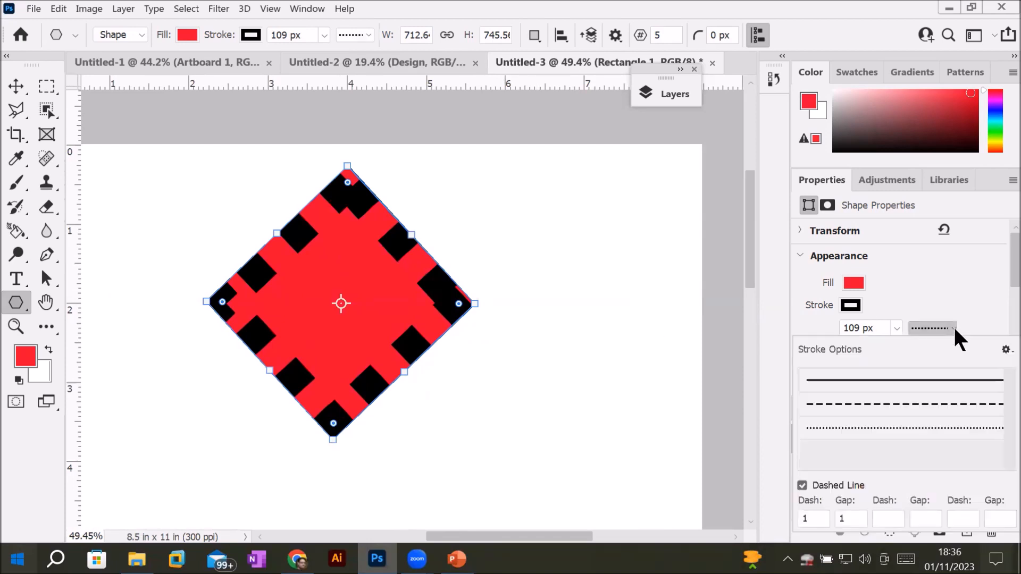
left_click(900, 381)
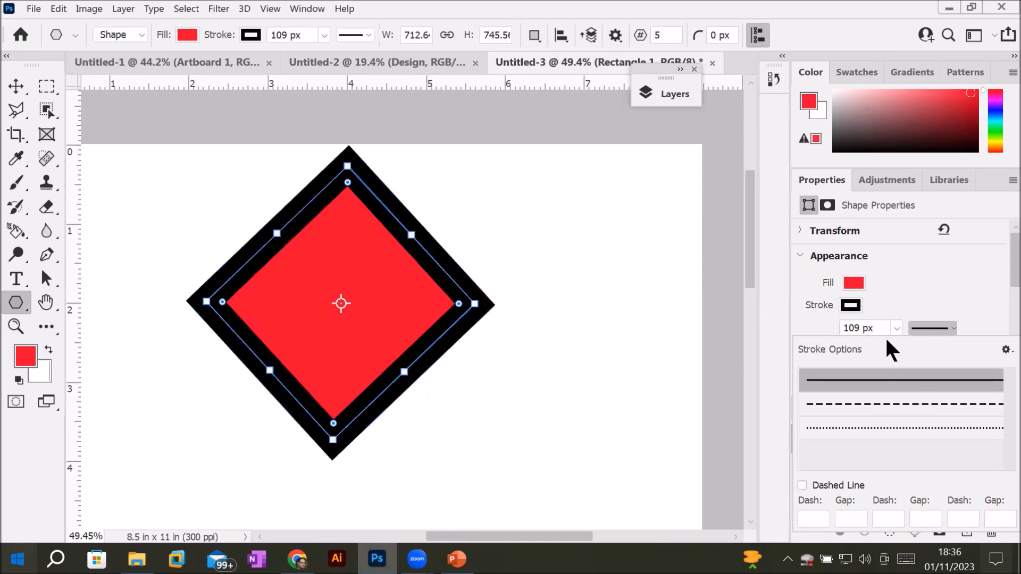
left_click(895, 301)
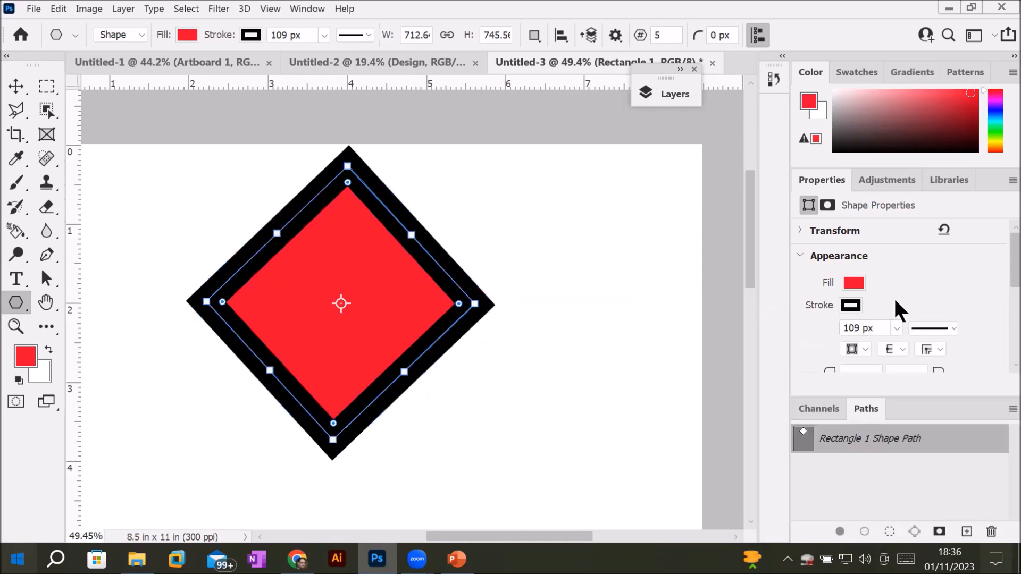
Step: Reduce the diamond's solid stroke width to 20 px
left_click(862, 348)
left_click(856, 329)
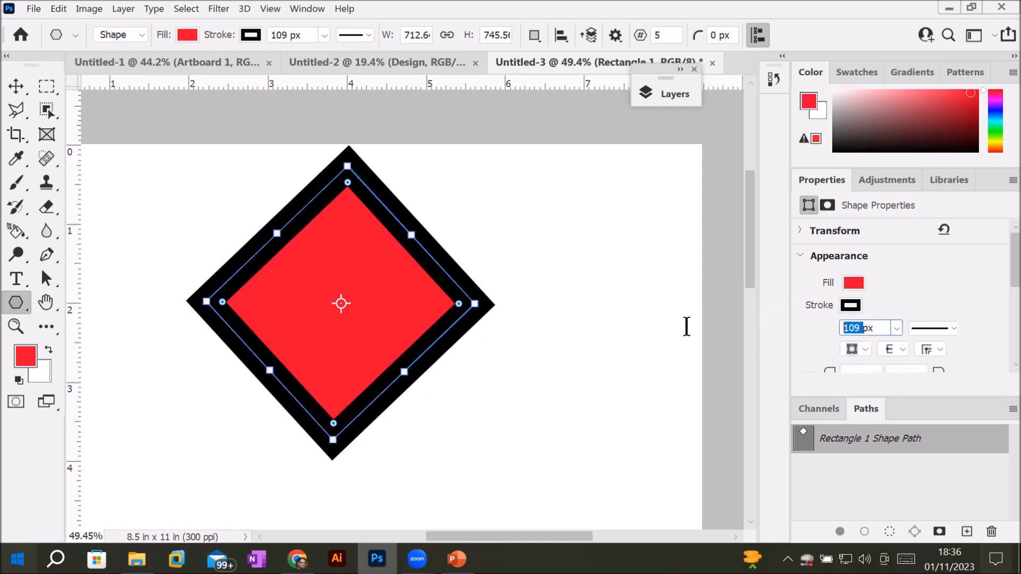
type("20")
key("Return")
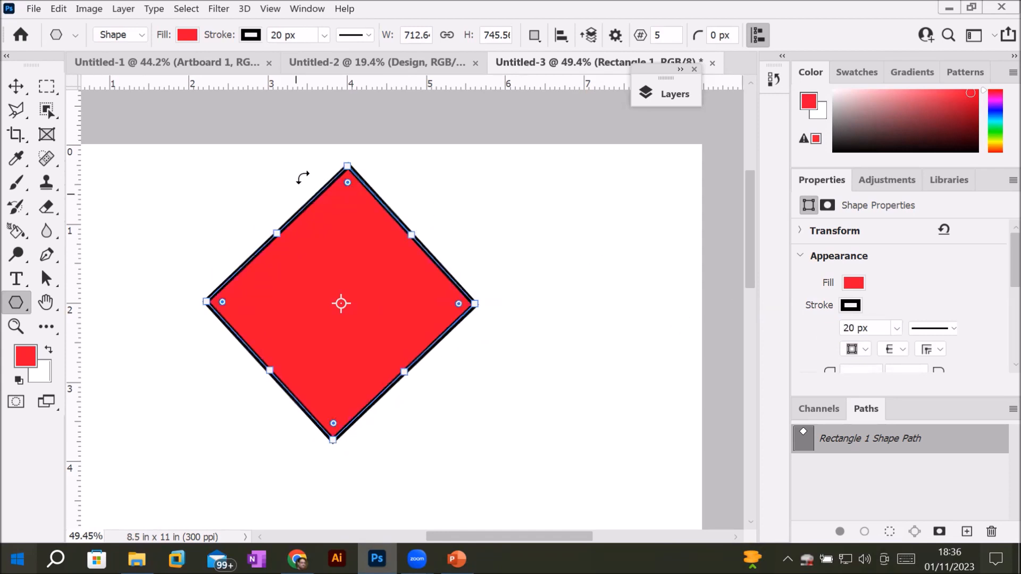
scroll(313, 176, "up", 3)
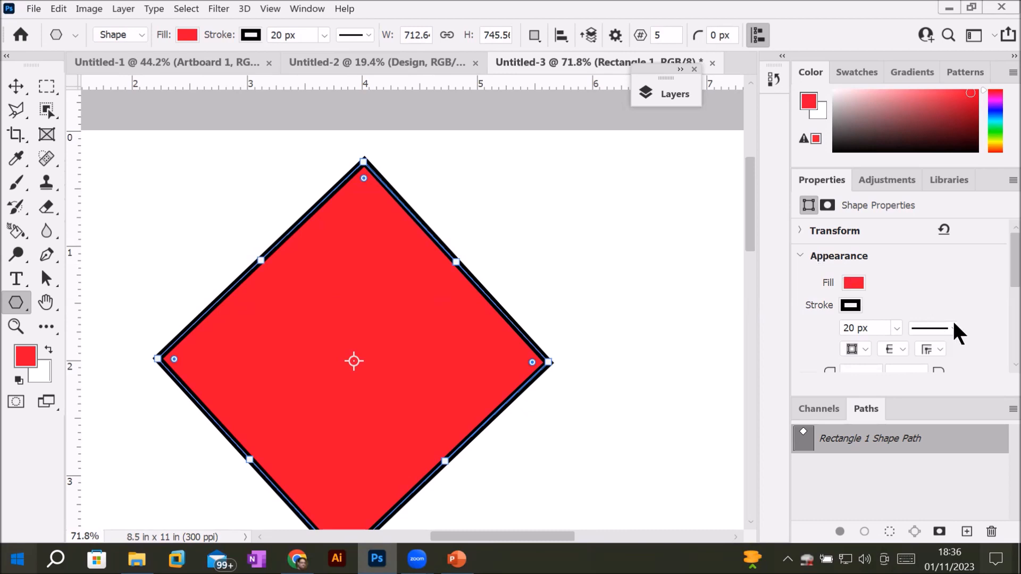
Step: Round all four linked corners of the diamond to a 10 px radius and examine its upper corner up close
scroll(1001, 282, "down", 3)
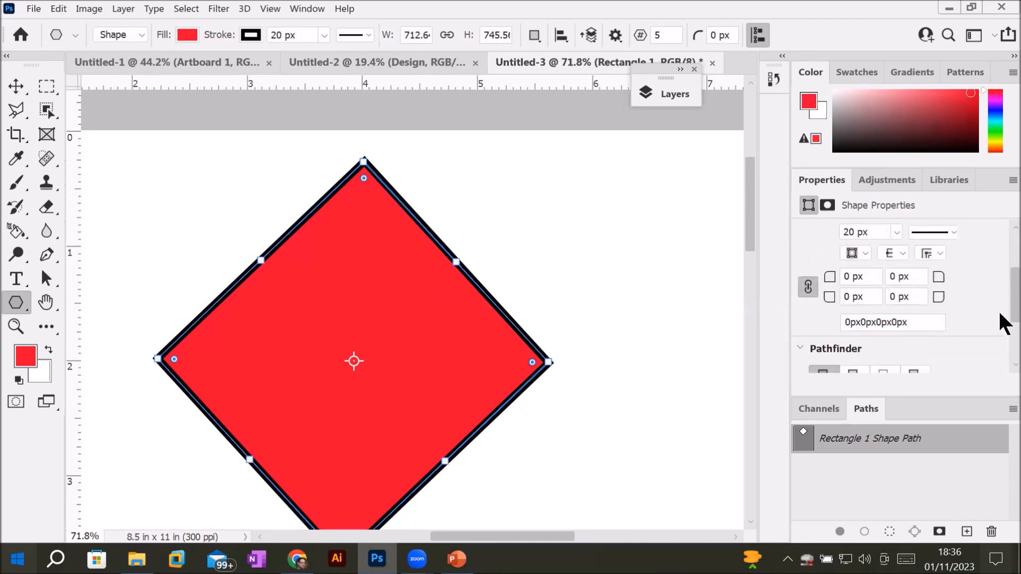
left_click(862, 276)
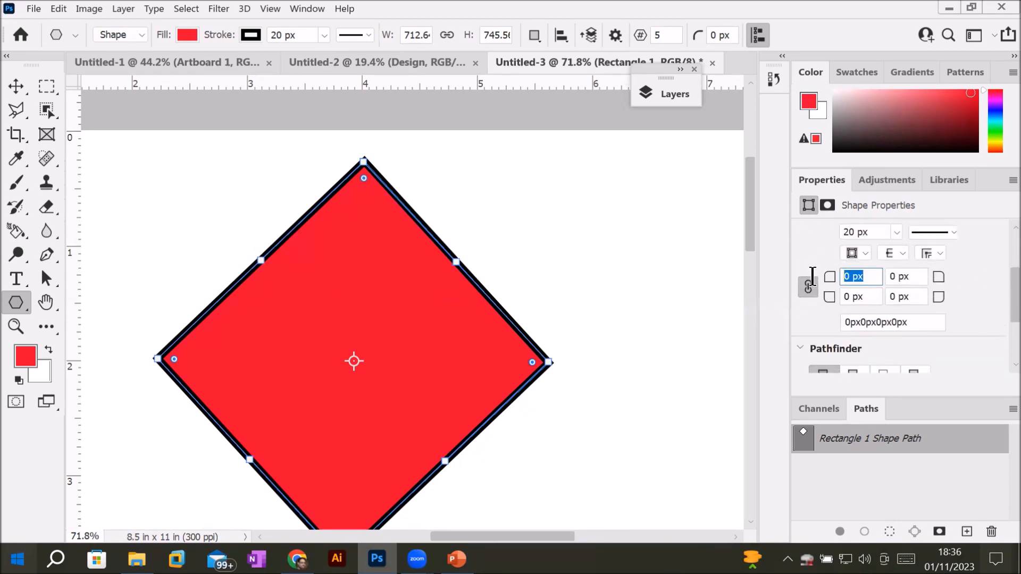
left_click(916, 282)
left_click(872, 297)
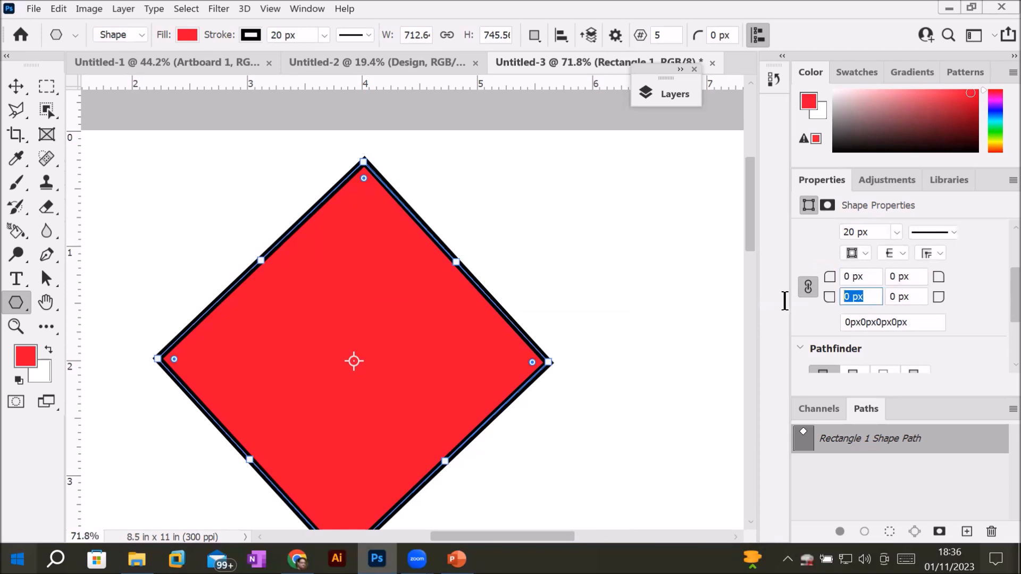
left_click(910, 298)
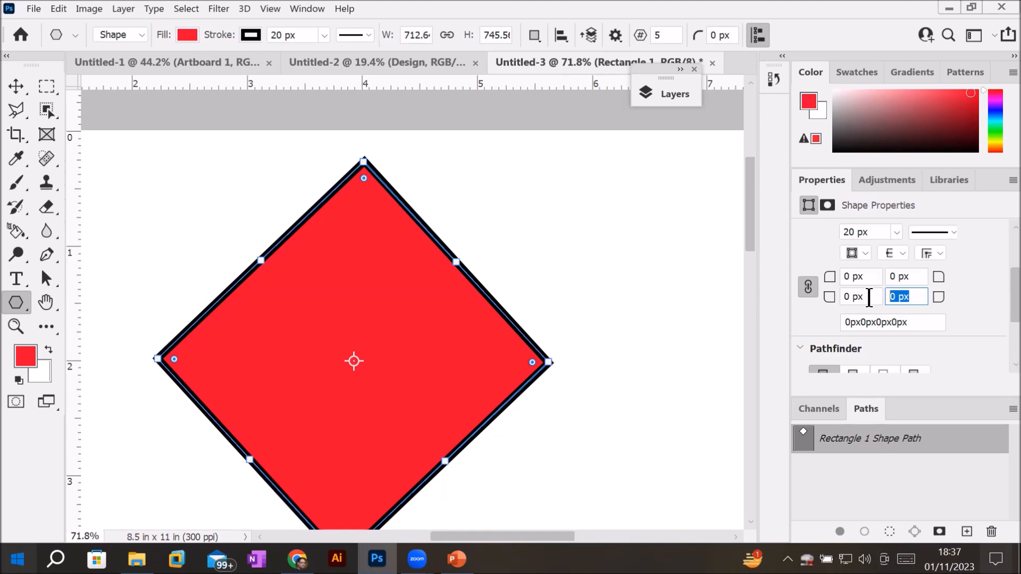
left_click(861, 277)
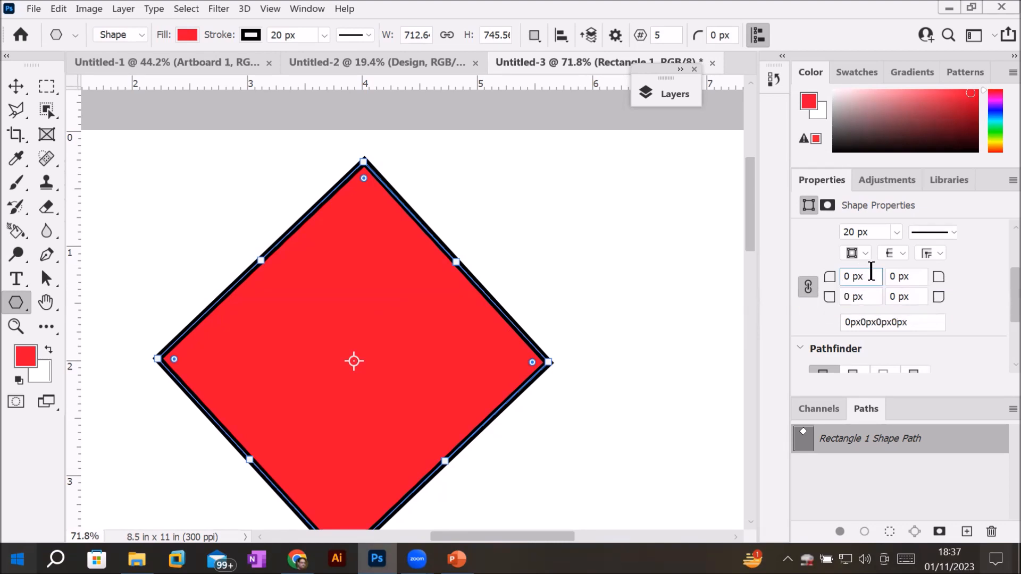
scroll(872, 271, "up", 4)
scroll(871, 271, "up", 1)
scroll(871, 271, "up", 2)
key("Return")
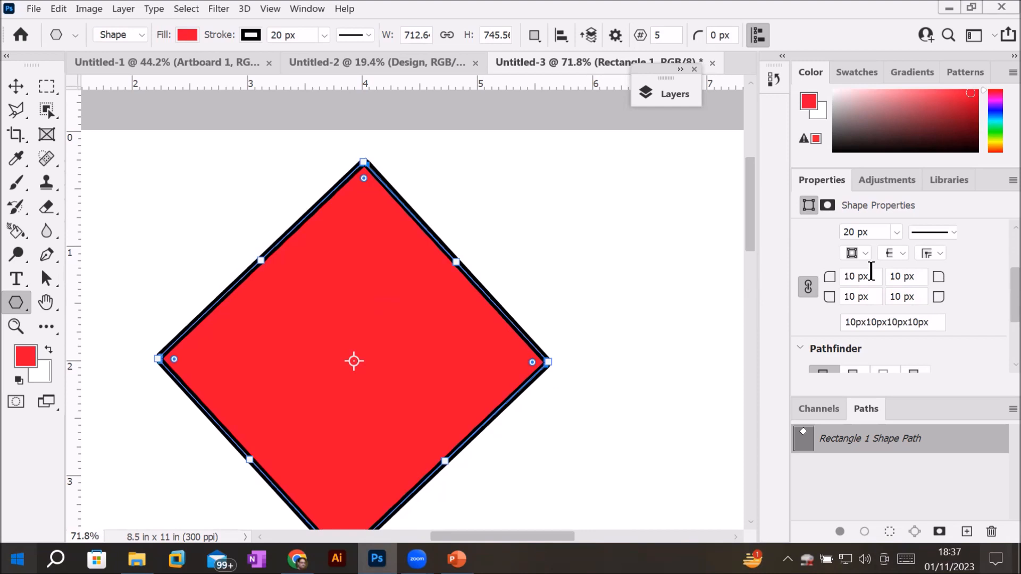
scroll(383, 147, "up", 1)
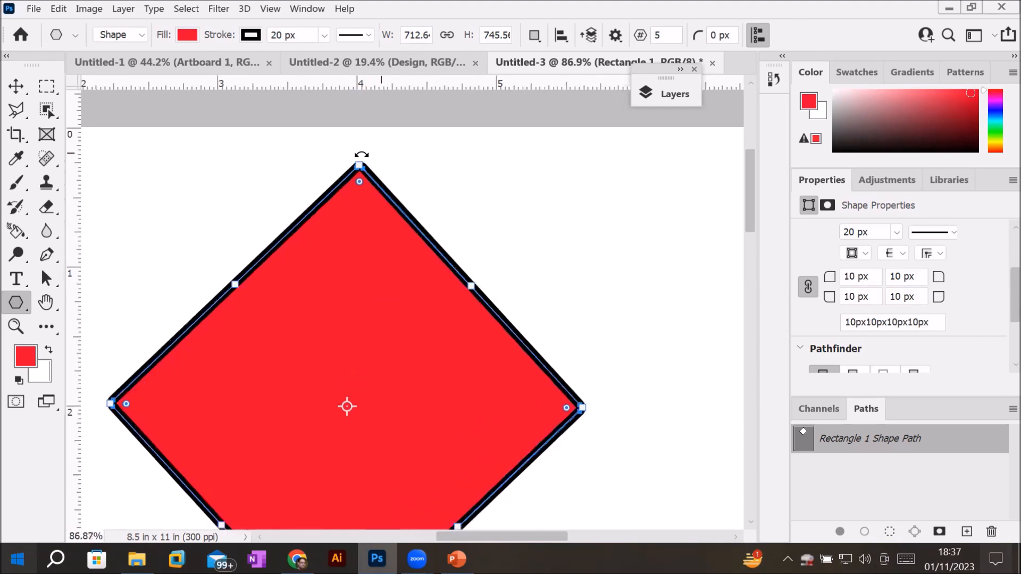
scroll(361, 154, "up", 6)
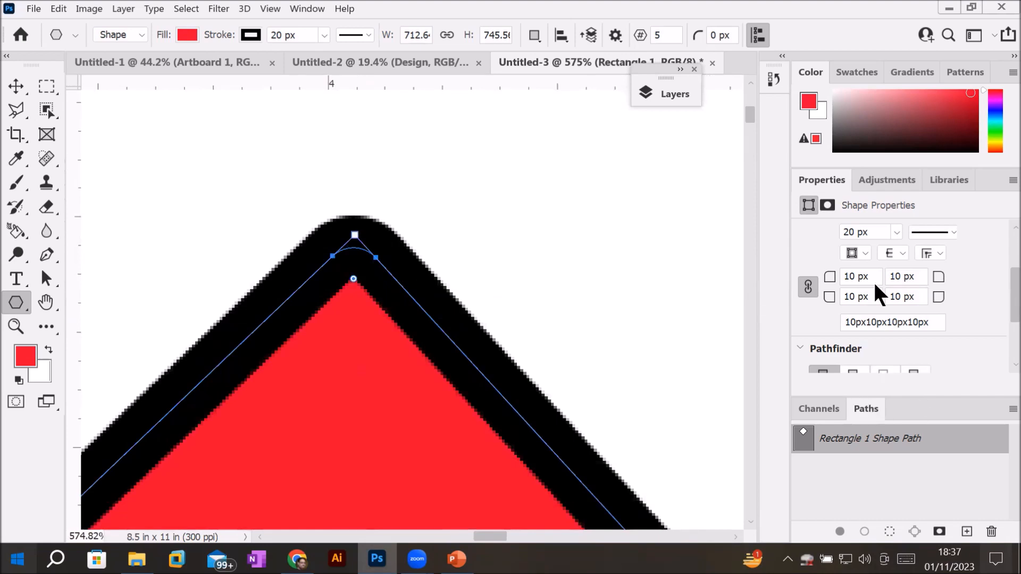
Step: Increase the linked corner radius of the diamond to 27 px
left_click_drag(876, 277, 795, 286)
key("Up")
key("Up")
key("Up")
key("Up")
key("Up")
key("Up")
key("Up")
key("Up")
key("Up")
key("Up")
key("Up")
key("Up")
key("Up")
key("Up")
key("Up")
key("Up")
key("Up")
key("Return")
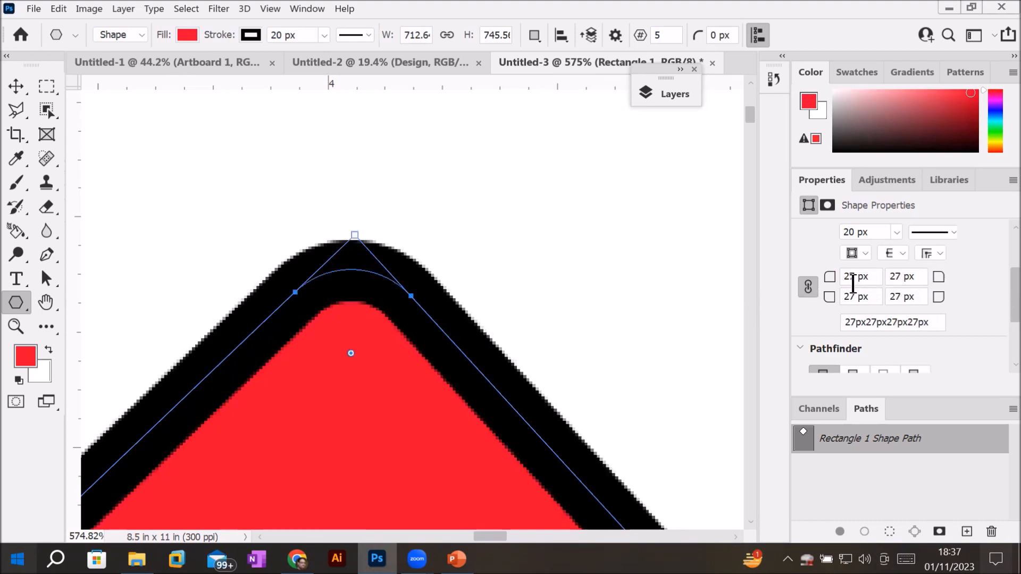
Step: Reset all four corner radii of the diamond to 0 px and bring the whole shape back into view
left_click_drag(871, 280, 756, 281)
type("0")
key("Return")
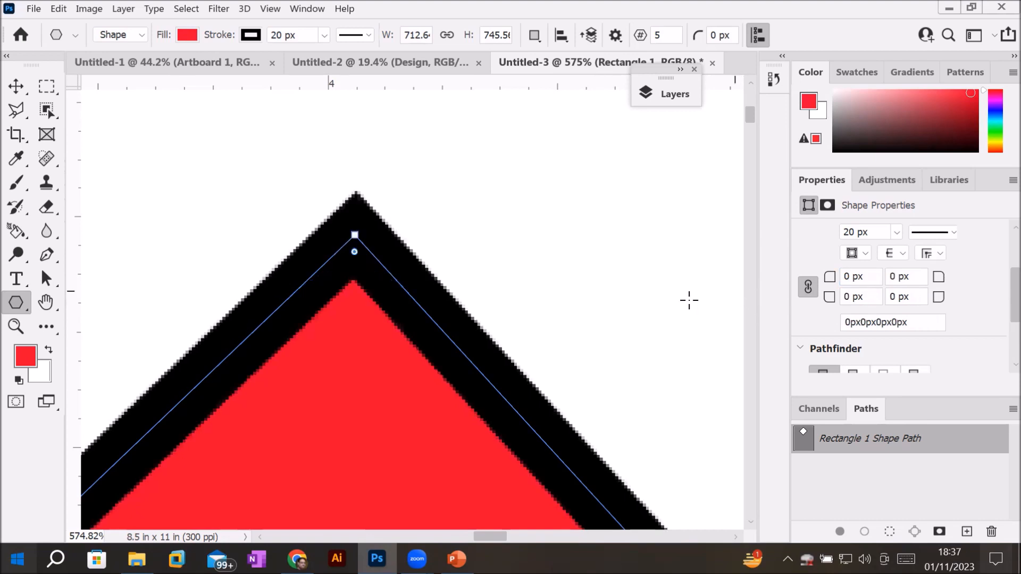
scroll(658, 317, "down", 6)
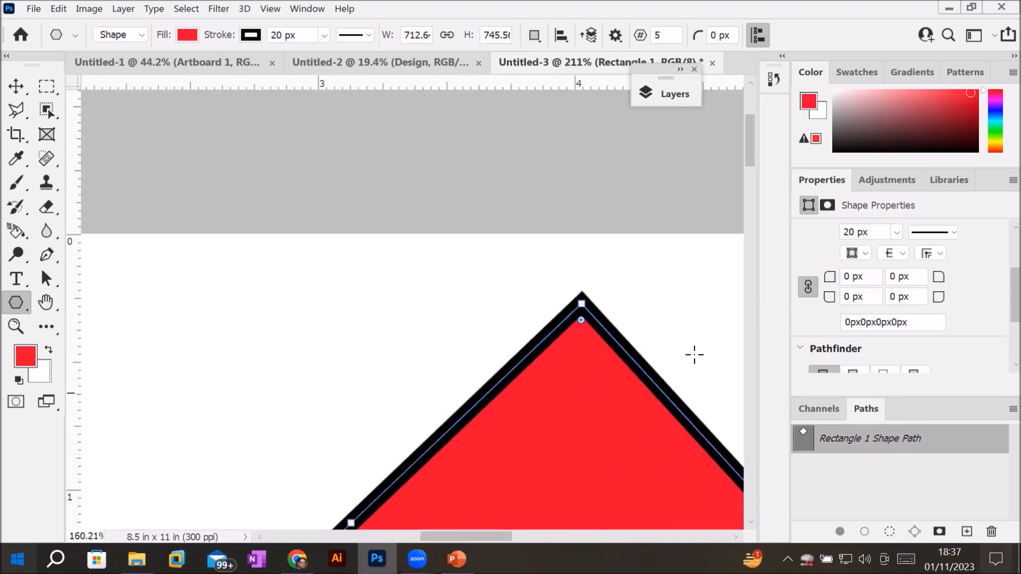
scroll(696, 355, "down", 4)
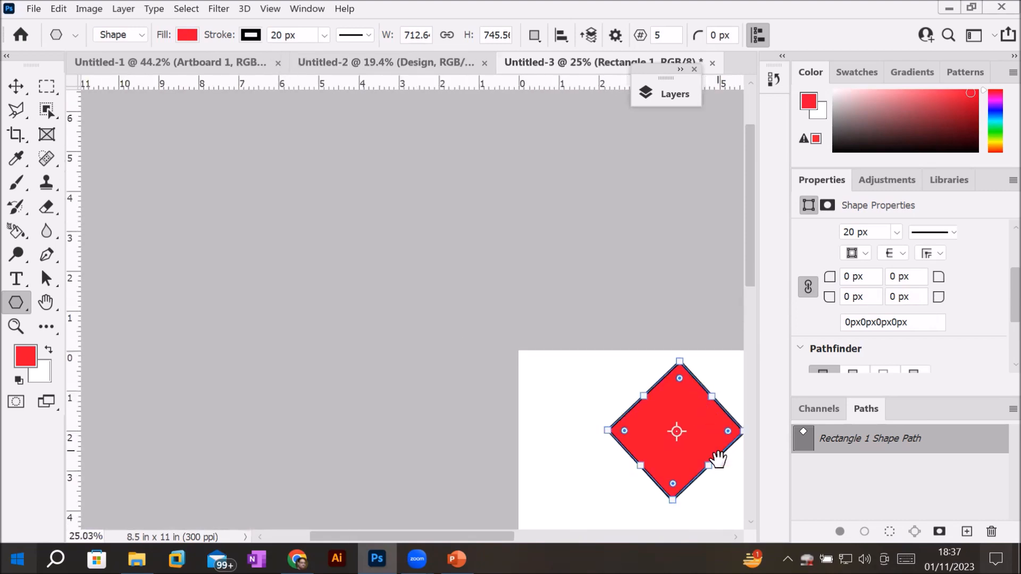
left_click_drag(717, 461, 463, 348)
scroll(389, 183, "up", 3)
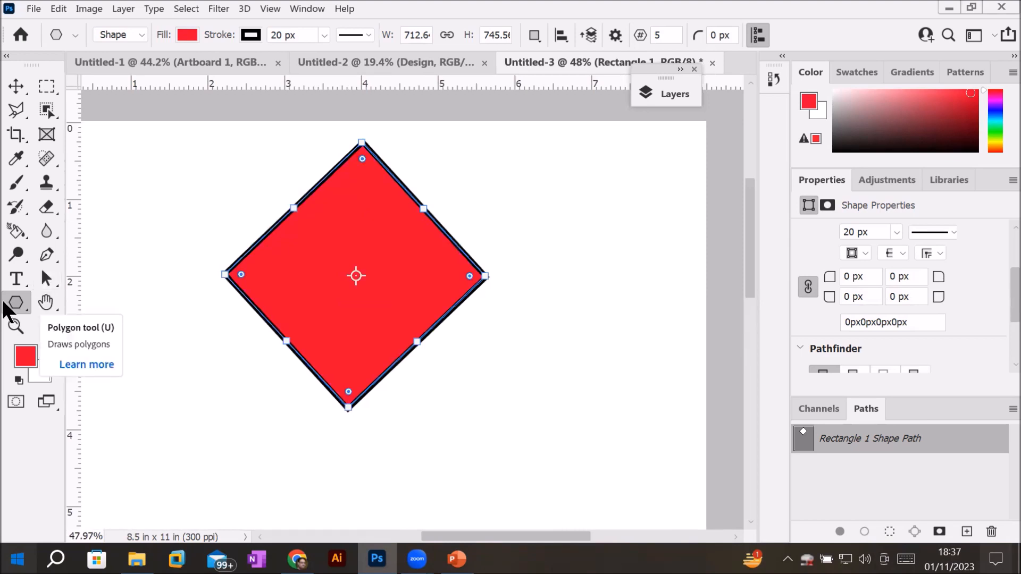
left_click(20, 308)
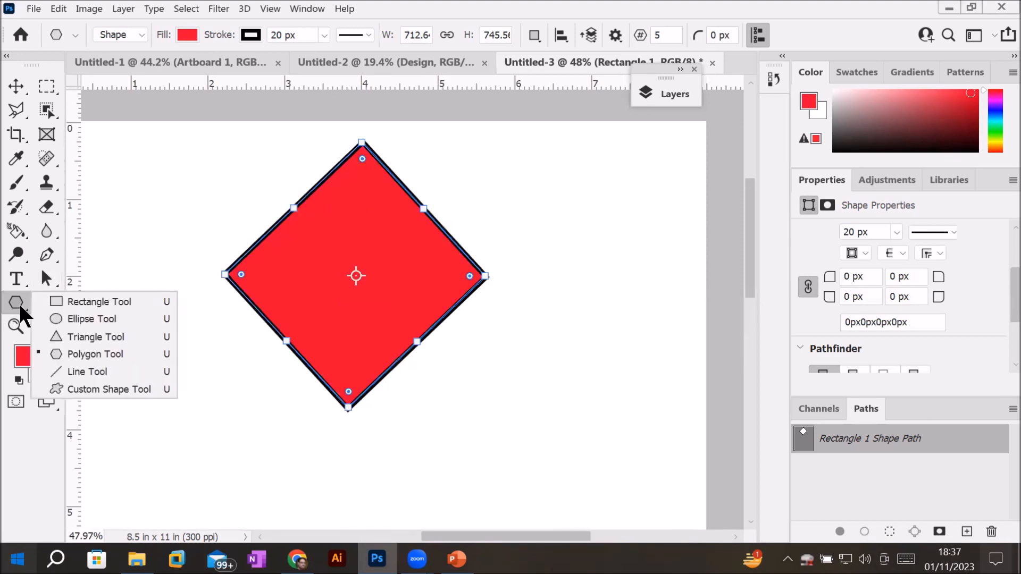
left_click(20, 306)
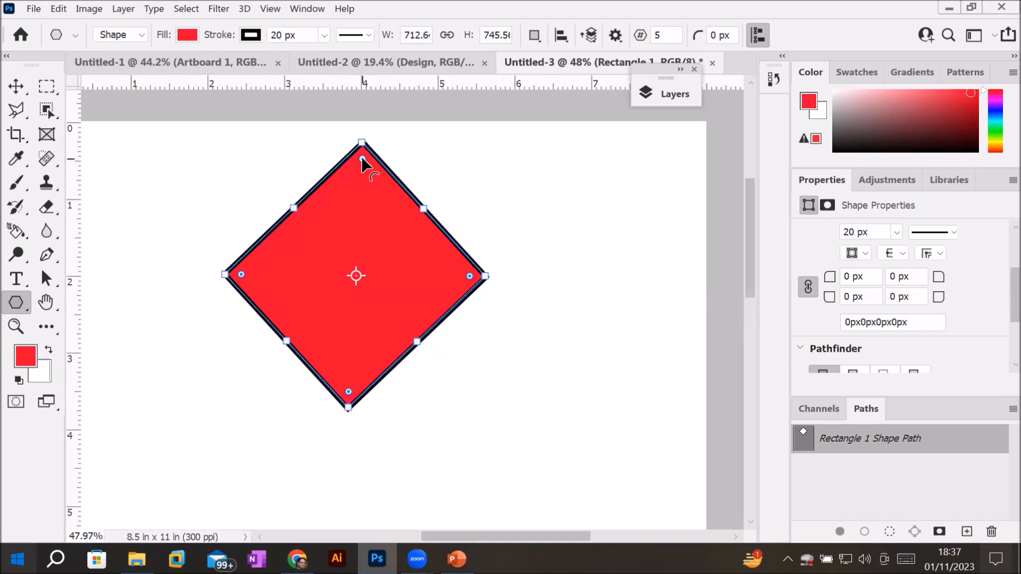
Step: Round all the diamond's corners with its on-canvas radius handle to about 1.06 in, and return them to 0 in
left_click_drag(362, 156, 353, 253)
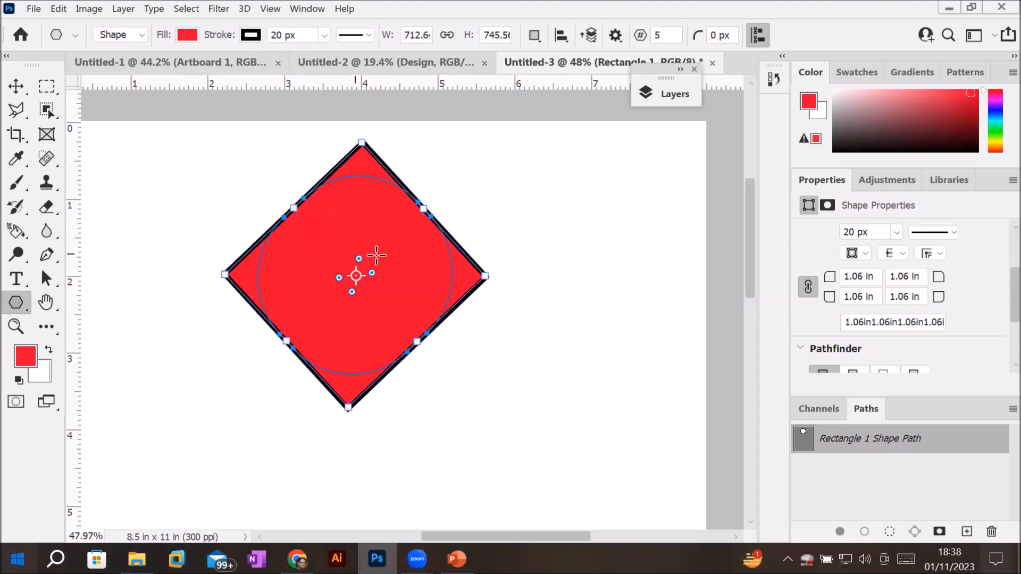
left_click_drag(359, 261, 379, 95)
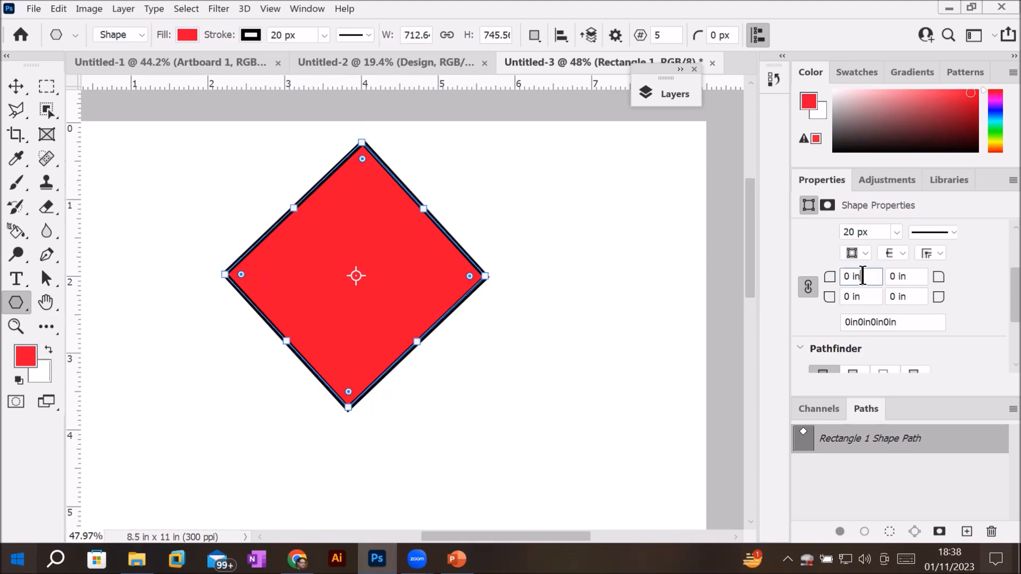
Step: Unlink the diamond's corner radii and enter 25 in for the top left corner radius only
left_click(808, 286)
left_click(868, 277)
scroll(868, 278, "up", 3)
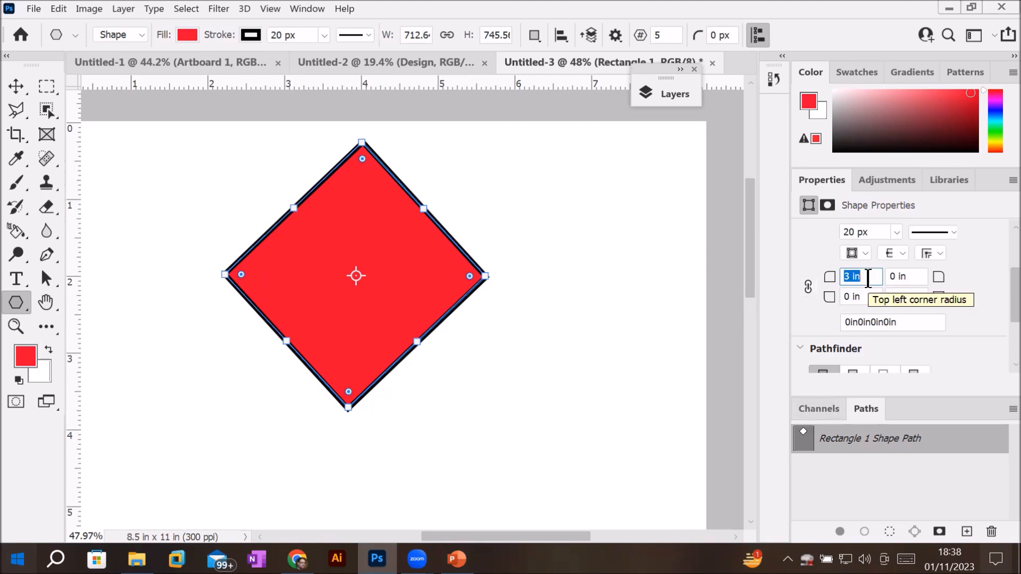
scroll(868, 278, "up", 4)
scroll(869, 279, "up", 9)
scroll(868, 278, "up", 2)
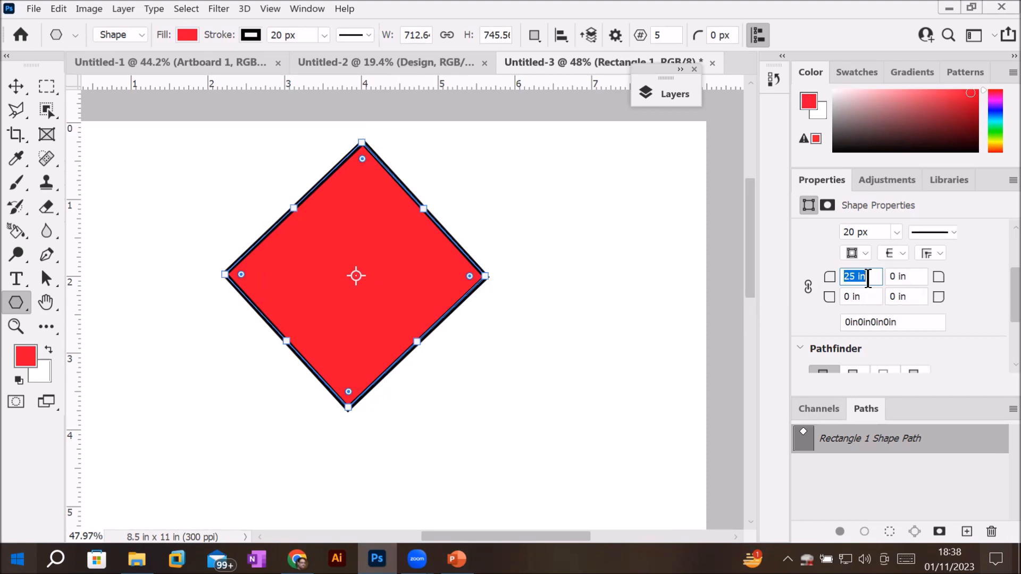
key("Return")
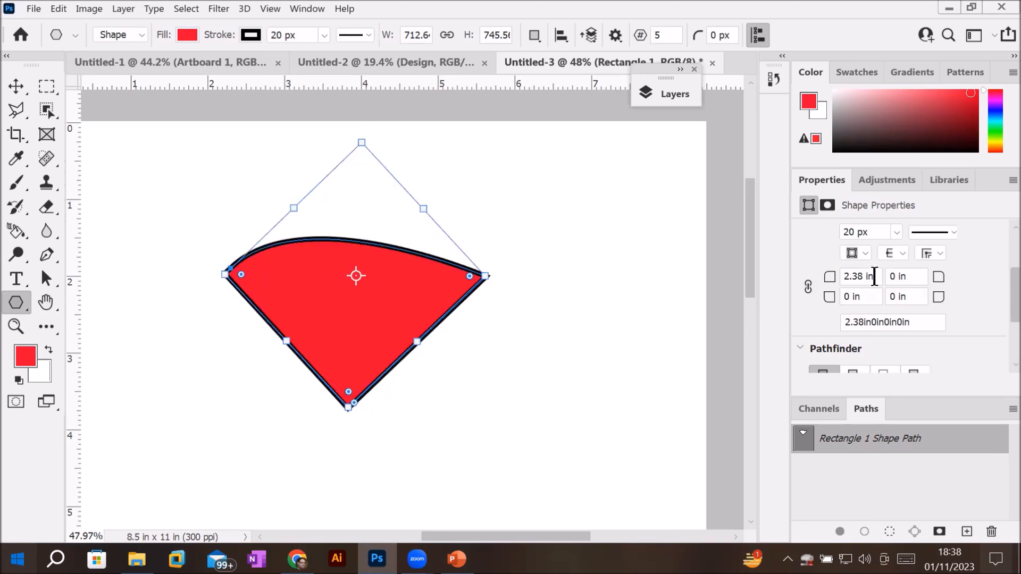
Step: Set the diamond's top left corner radius to 2 in
left_click(857, 278)
double_click(857, 278)
type("0")
type("2")
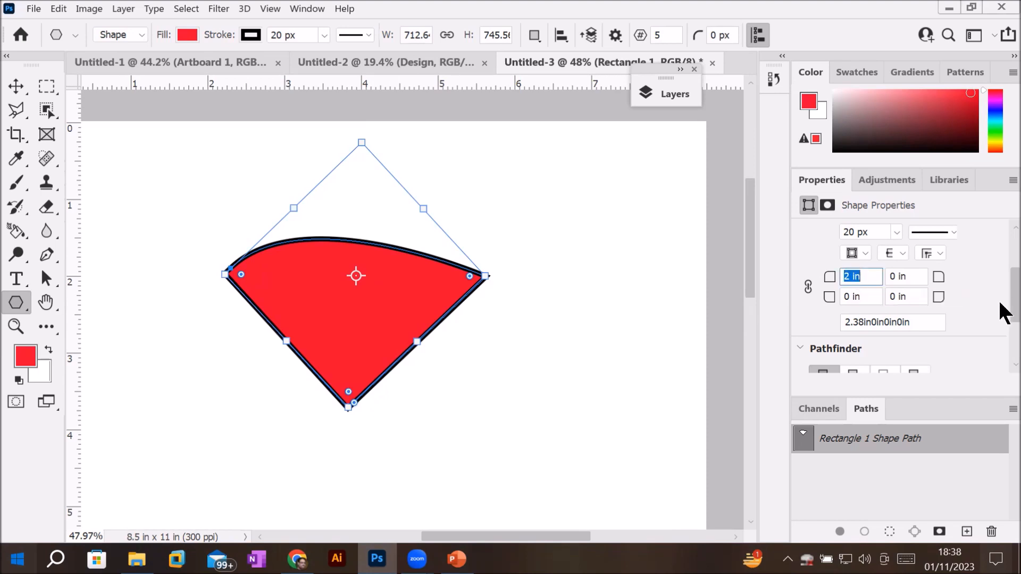
key("Return")
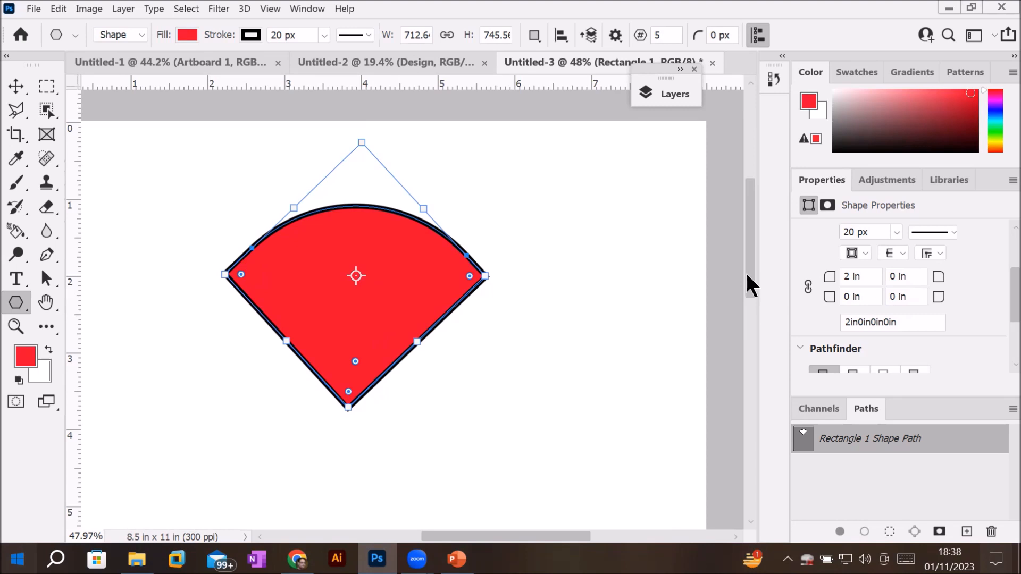
Step: Switch the unit of the top left corner radius to pixels and set the radius to 20 px
left_click(871, 278)
double_click(849, 277)
right_click(865, 276)
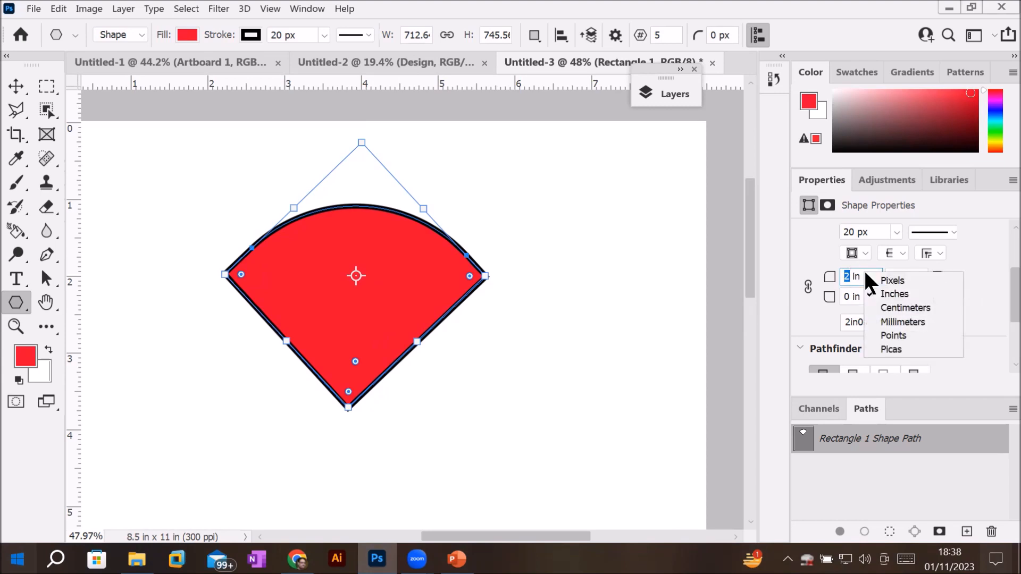
left_click(900, 279)
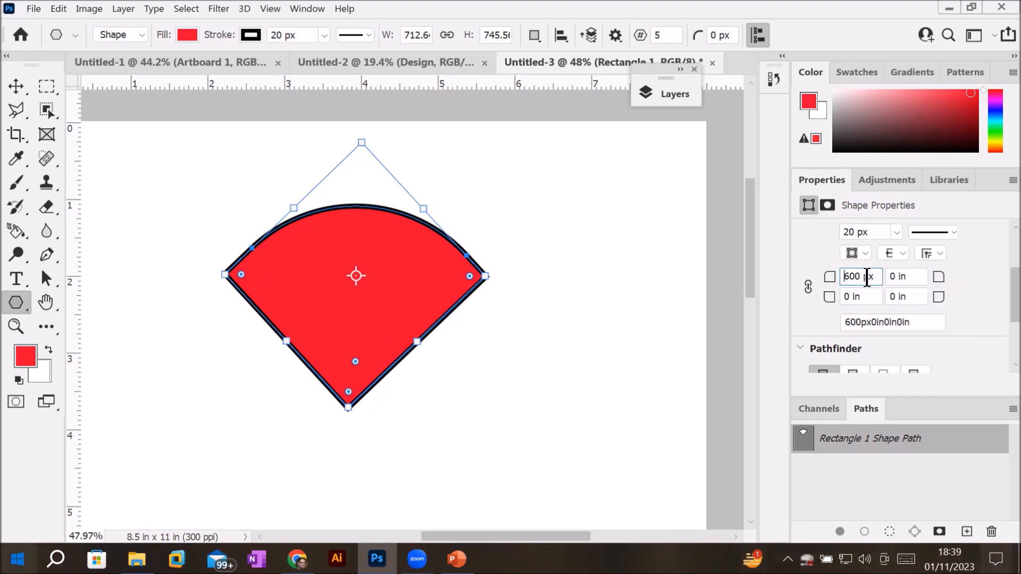
scroll(867, 278, "down", 4)
scroll(867, 277, "down", 9)
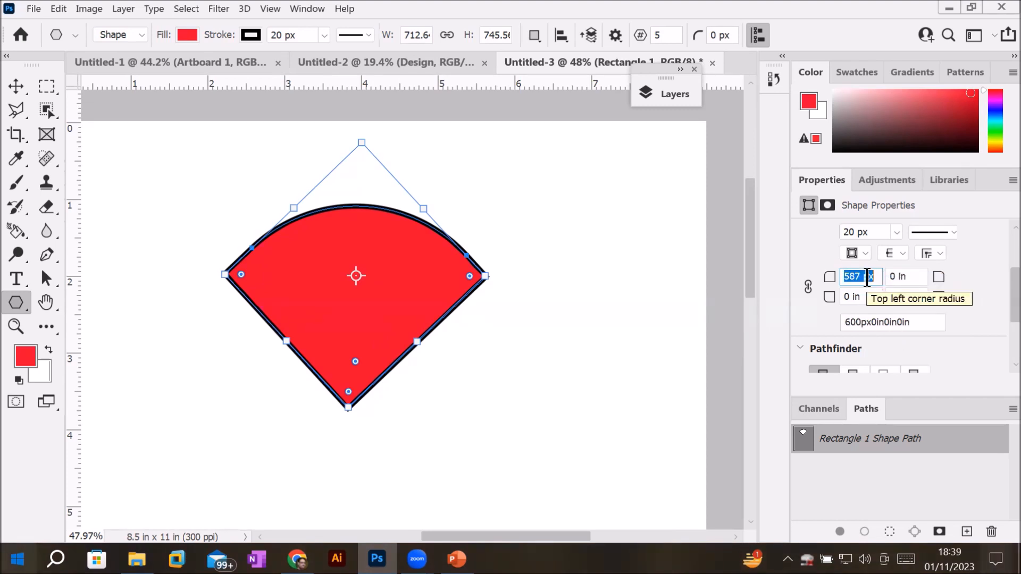
type("20")
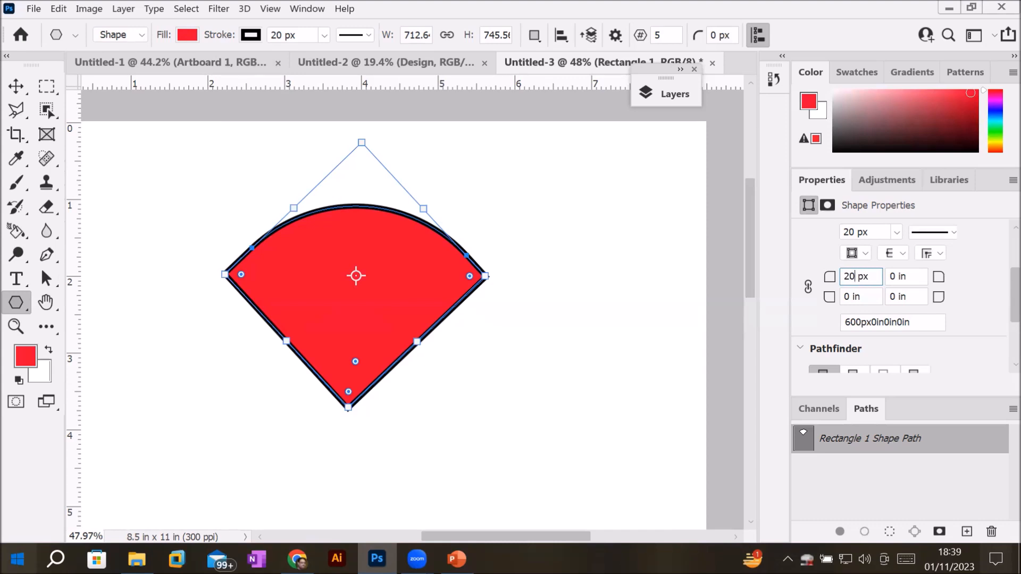
key("Return")
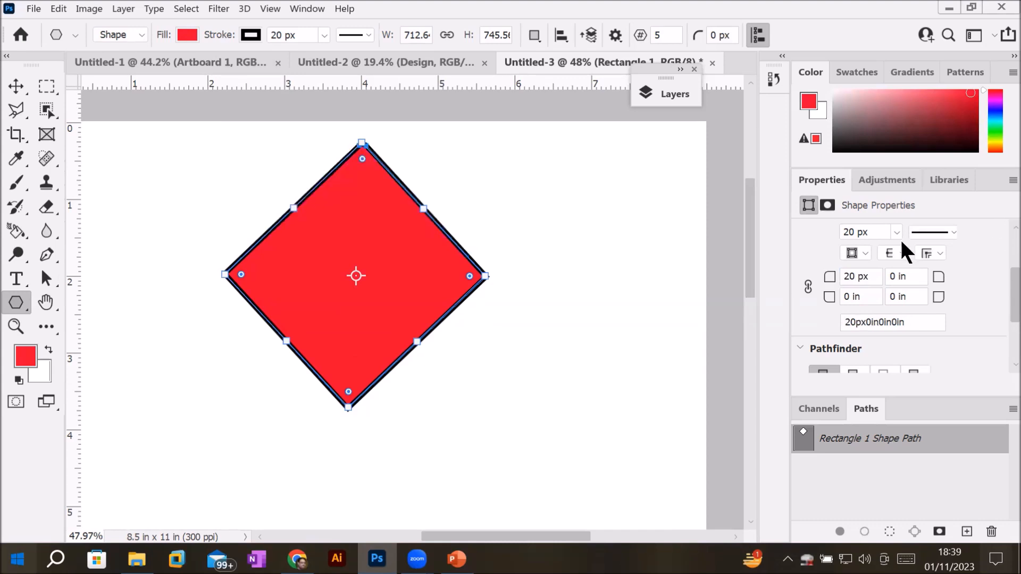
Step: Set the top left corner radius to 40 px and look closer at the diamond's rounded upper corner
double_click(849, 276)
type("40")
key("Return")
scroll(387, 137, "up", 5)
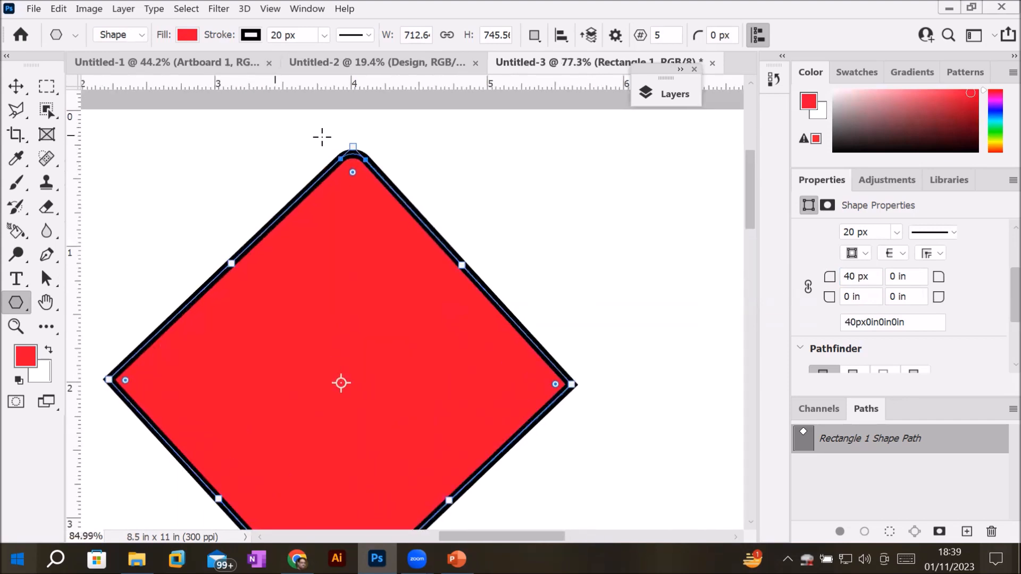
Step: Set the top-left corner radius of the red rotated rectangle to 60 px
scroll(320, 139, "down", 5)
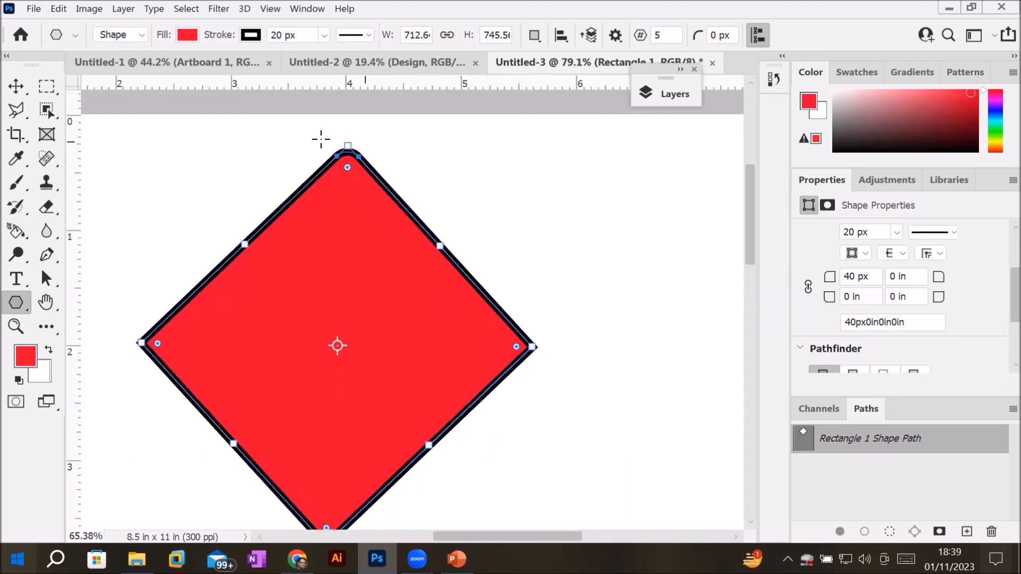
scroll(326, 465, "up", 4)
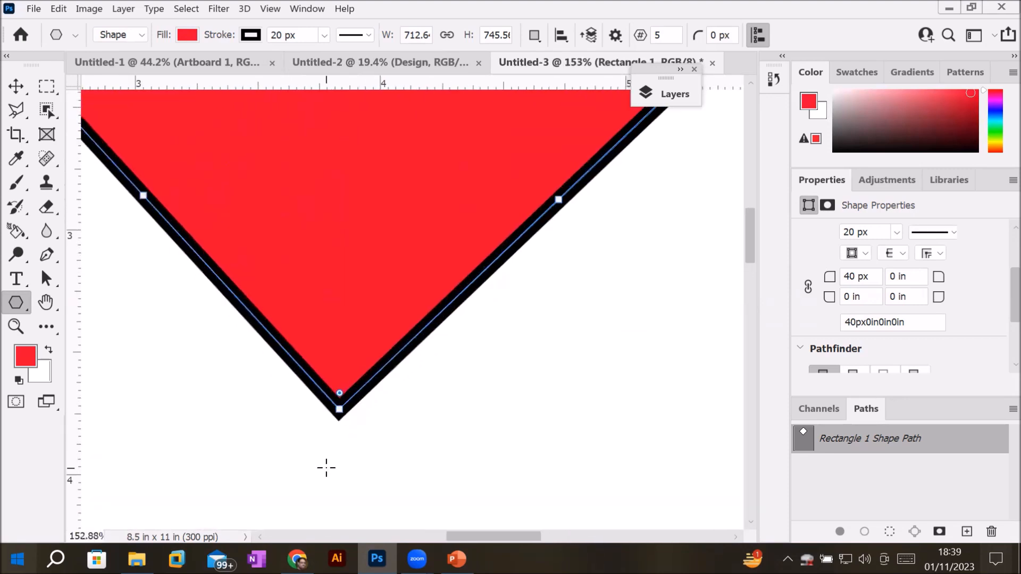
scroll(326, 468, "down", 2)
scroll(326, 468, "down", 3)
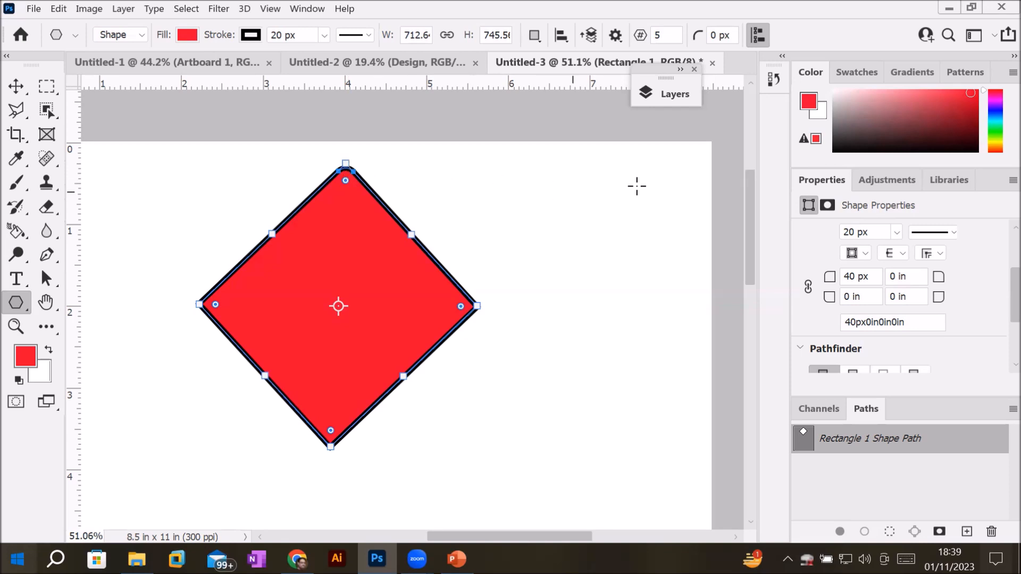
left_click(852, 282)
double_click(853, 277)
scroll(854, 277, "up", 5)
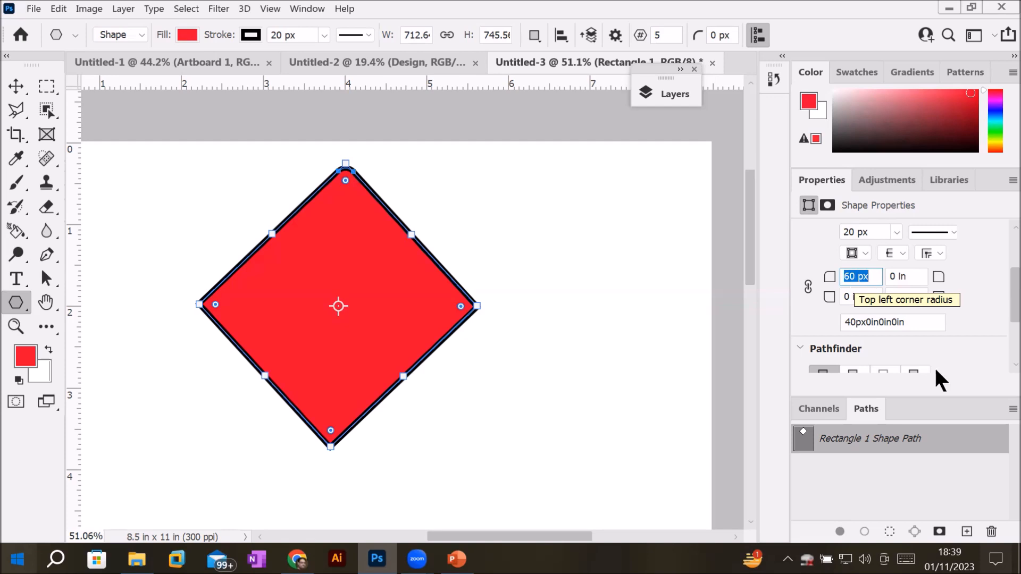
left_click(876, 276)
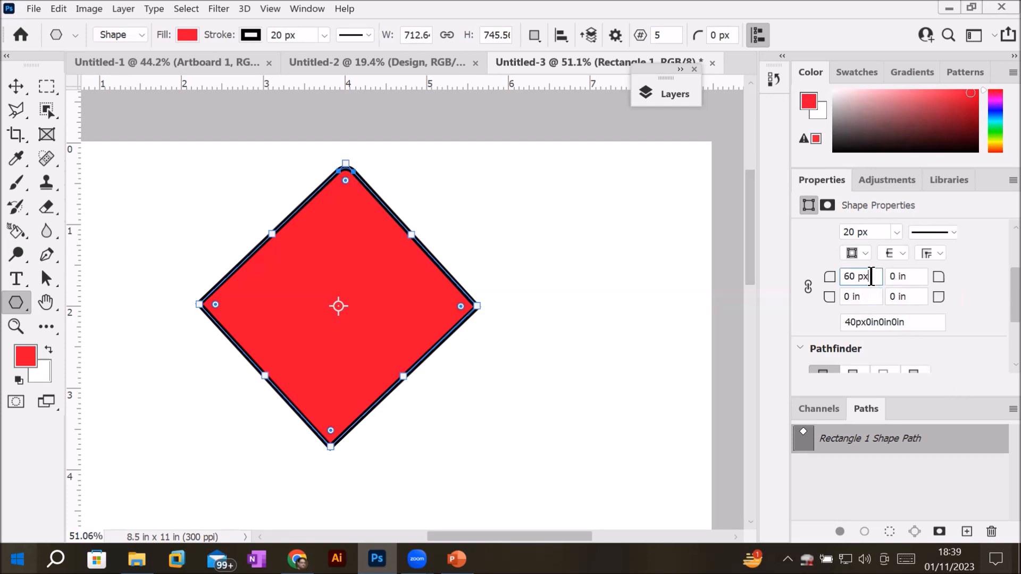
Step: Set the red rectangle's bottom-right corner radius to 60 in
left_click(914, 296)
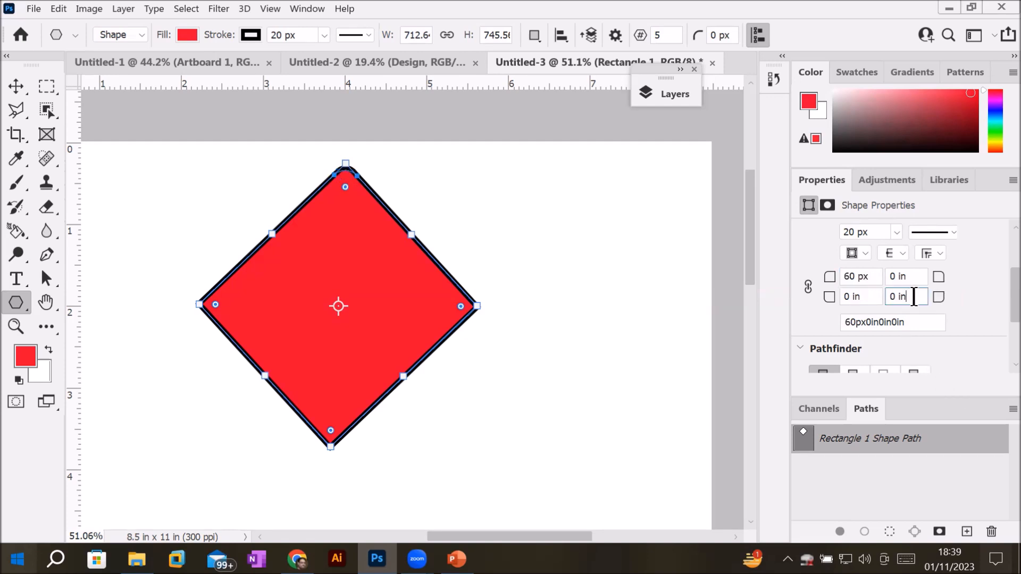
type("15")
key("Return")
key("Up")
key("Up")
key("Up")
key("Up")
key("Up")
key("Up")
key("Up")
key("Up")
key("Up")
key("Up")
key("Up")
key("Up")
key("Up")
key("Up")
key("Up")
key("Up")
key("Up")
key("Up")
key("Up")
key("Up")
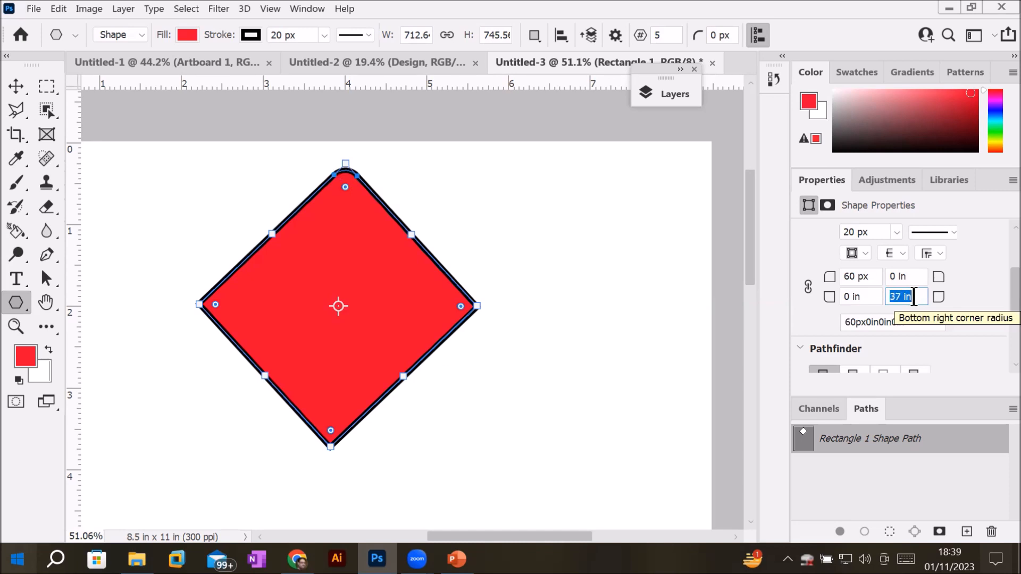
key("Up")
key("Up")
key("Up")
key("Up")
key("Up")
key("Up")
key("Up")
key("Up")
key("Up")
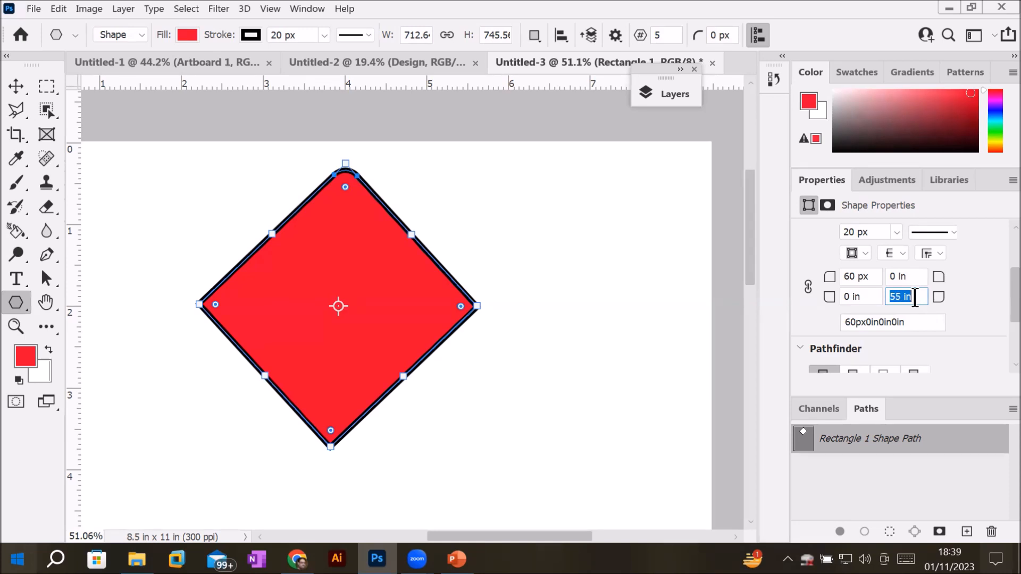
key("Up")
key("Up")
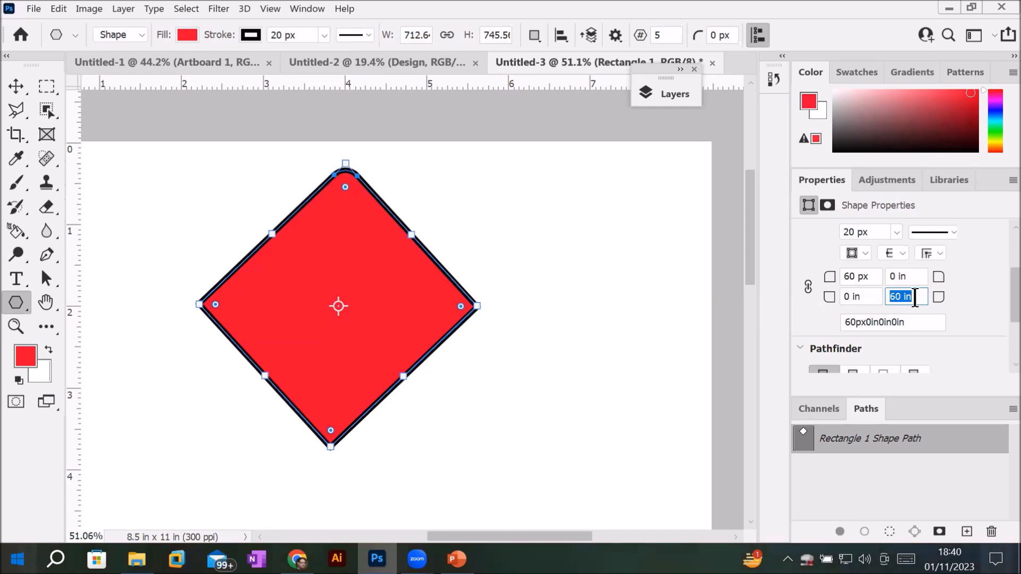
key("Return")
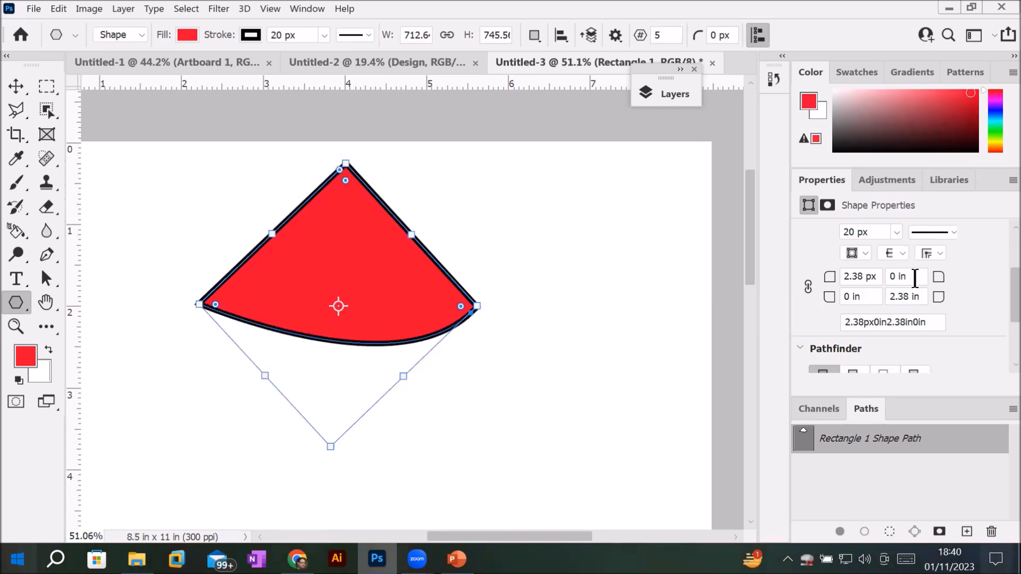
Step: Change the units of the rectangle's bottom-right, top-right and bottom-left corner radii to pixels, keeping pixels for the top-left one
right_click(910, 296)
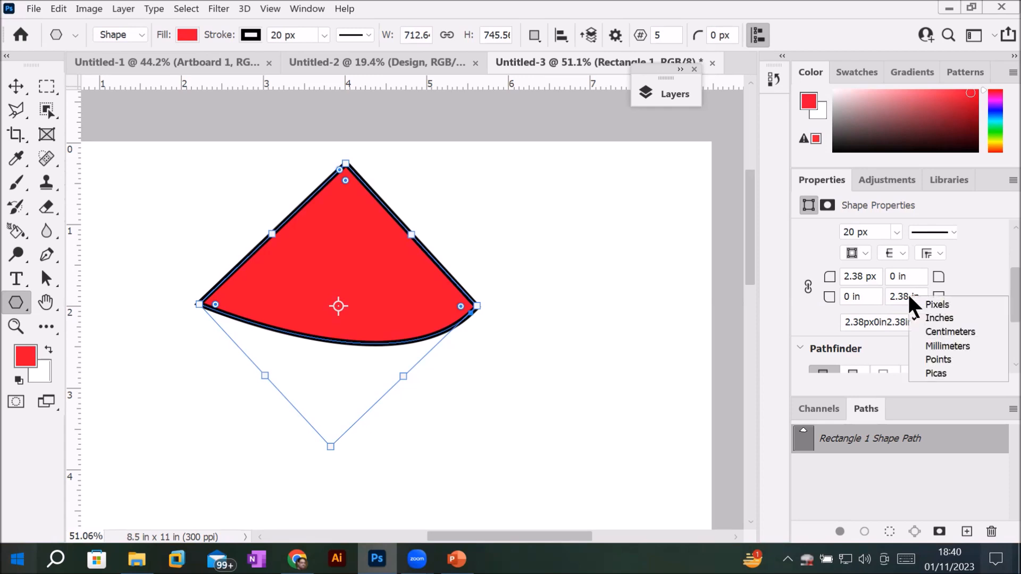
left_click(949, 305)
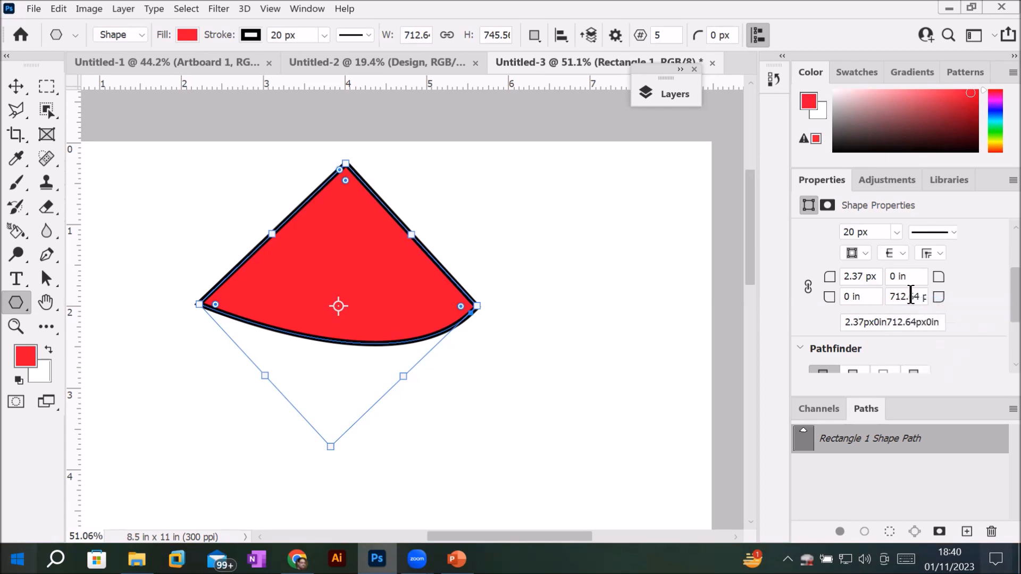
left_click(859, 277)
left_click(862, 278)
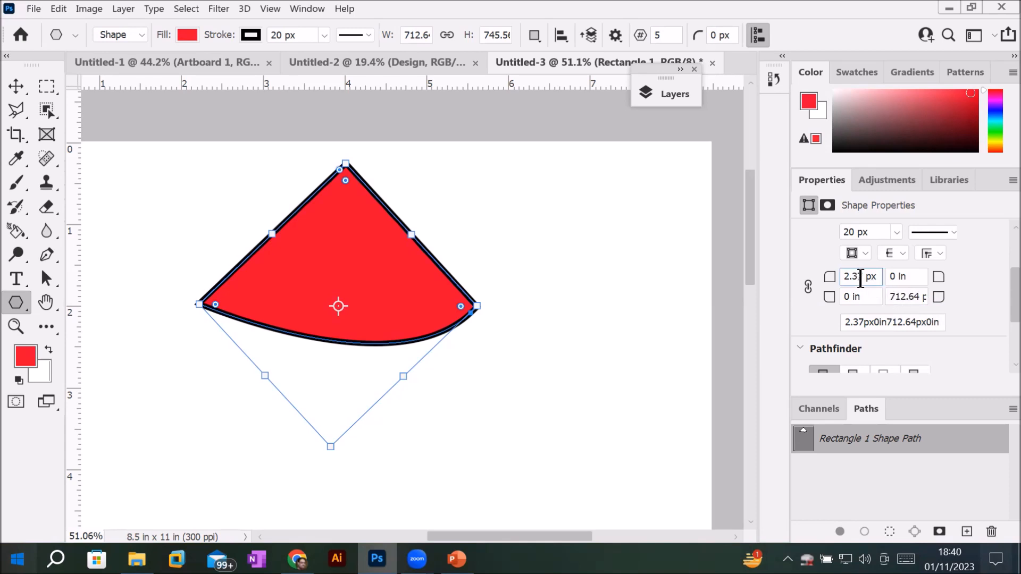
left_click(916, 298)
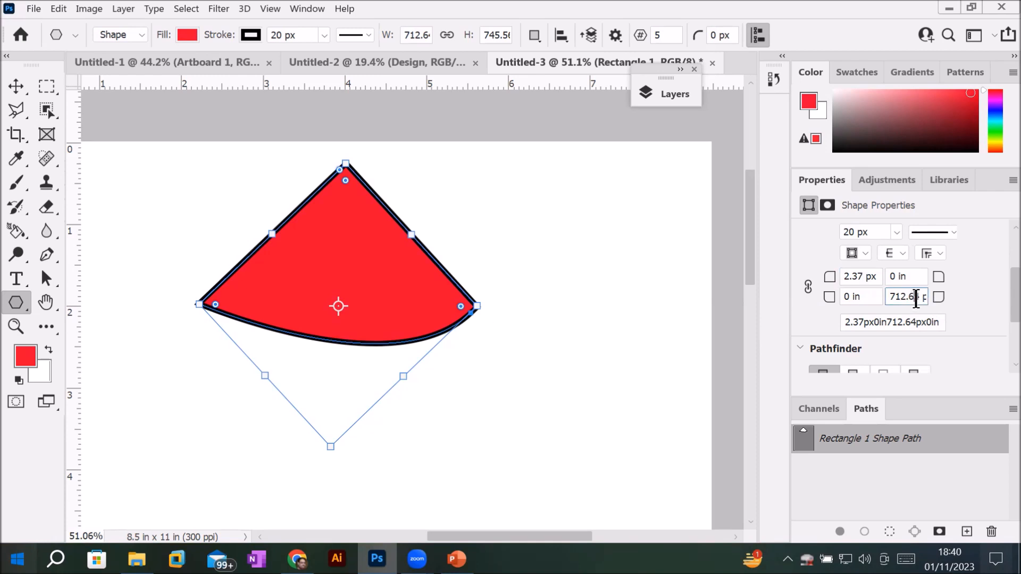
left_click(909, 276)
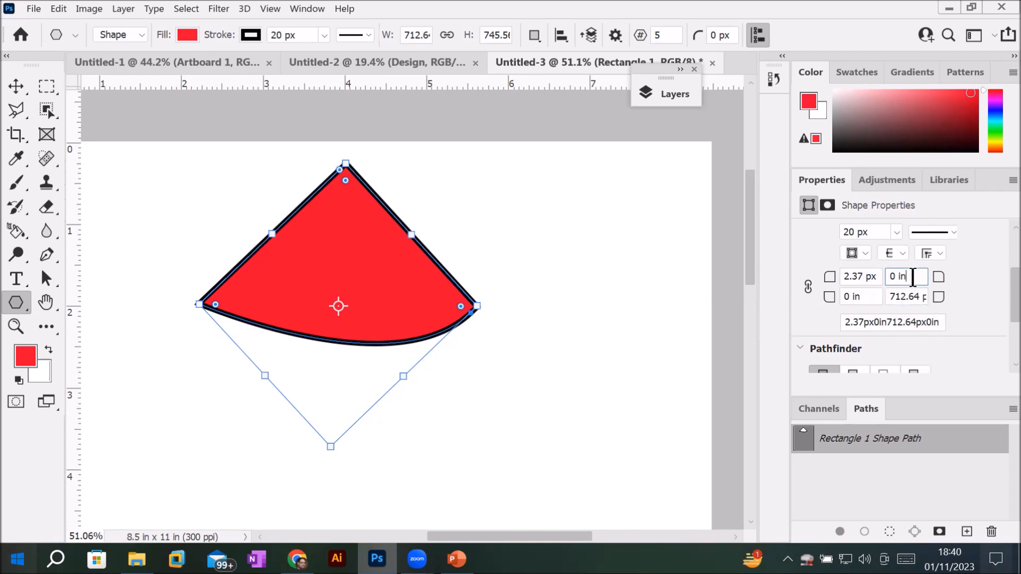
right_click(912, 274)
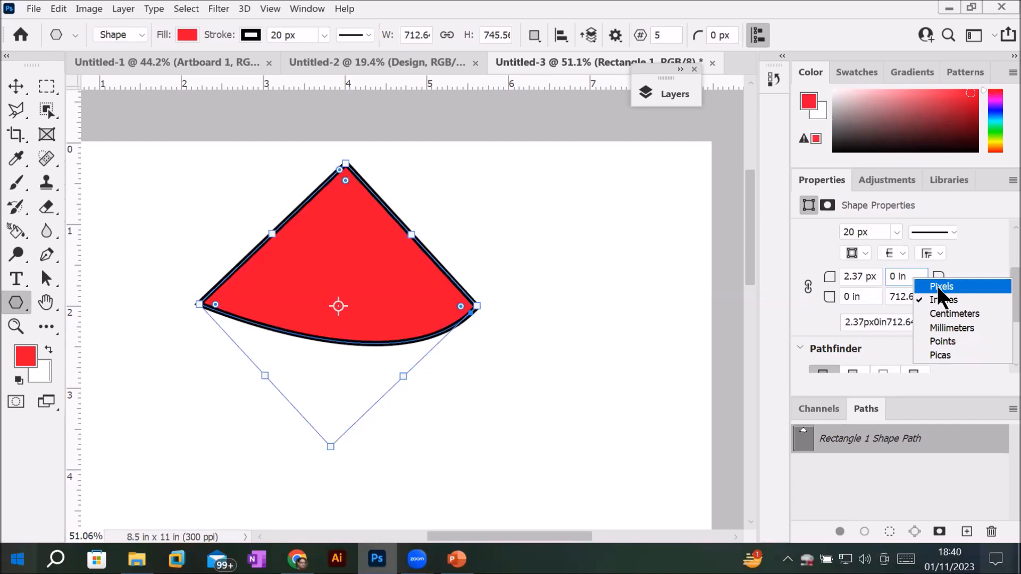
left_click(938, 286)
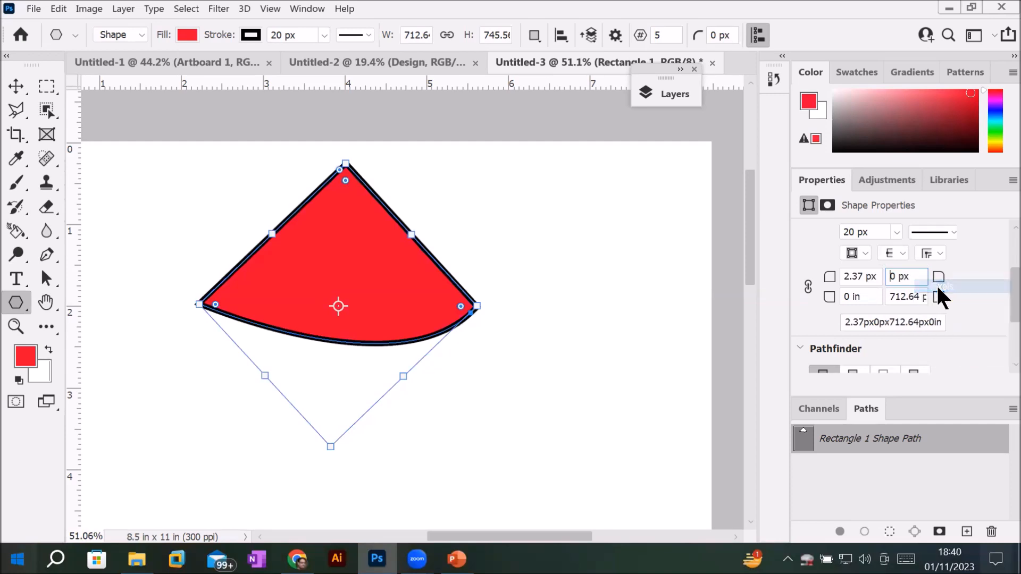
left_click(868, 294)
right_click(868, 294)
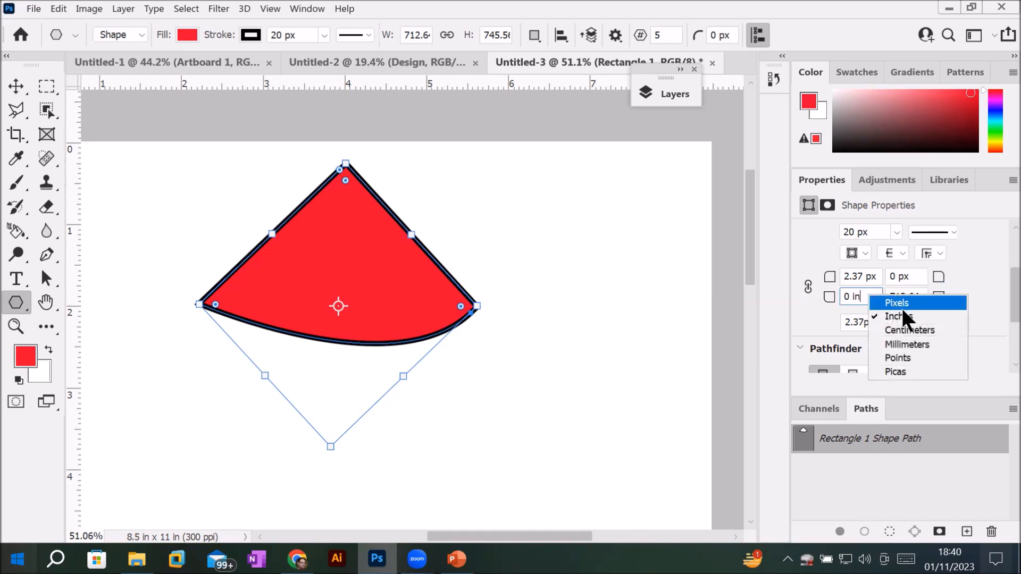
left_click(911, 298)
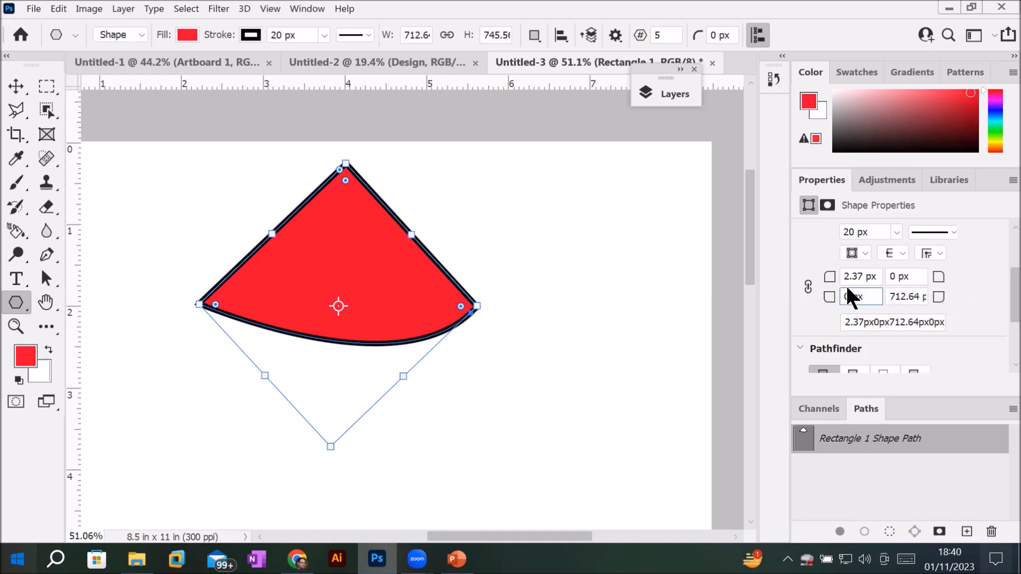
left_click(861, 275)
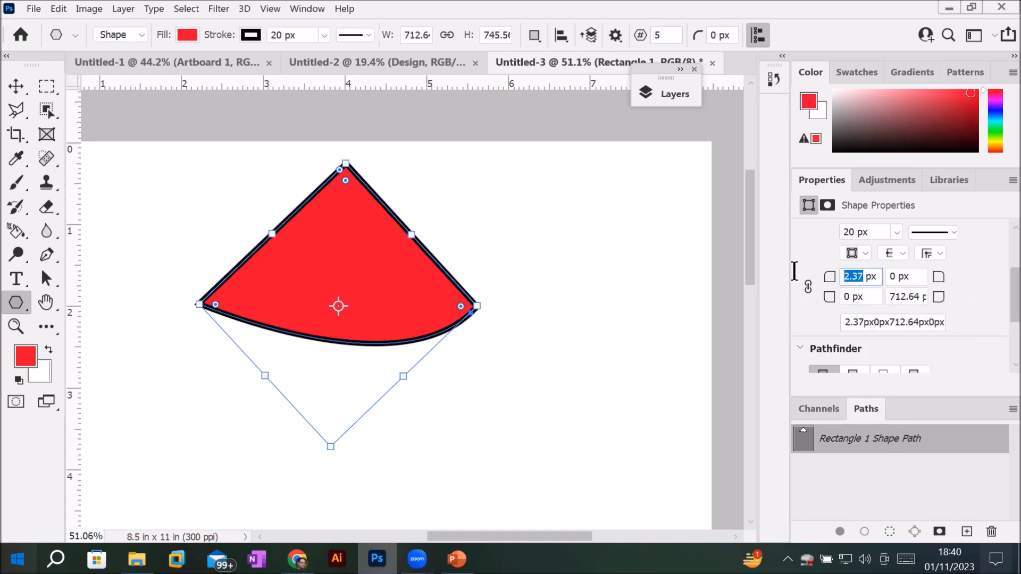
right_click(867, 277)
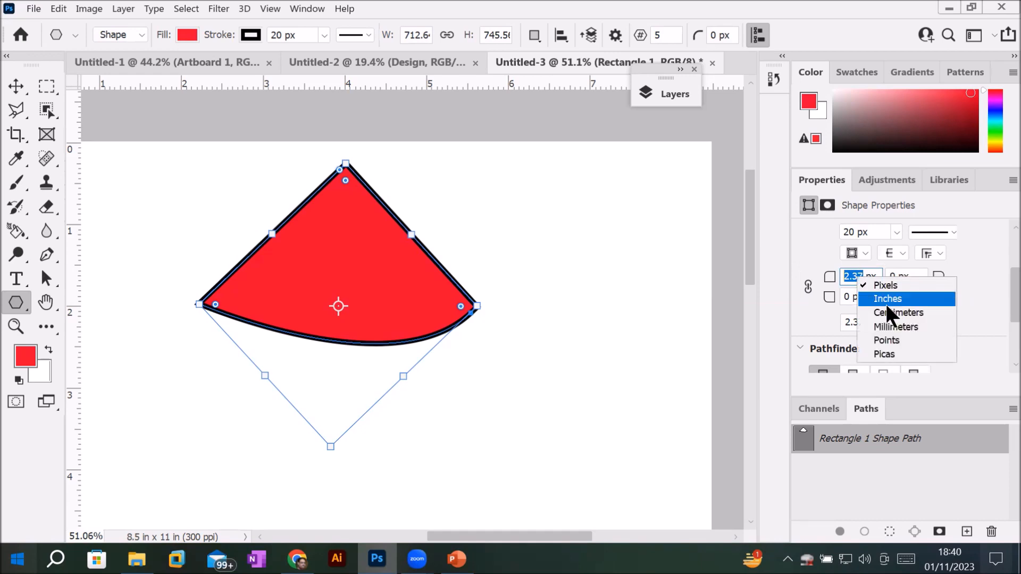
left_click(877, 284)
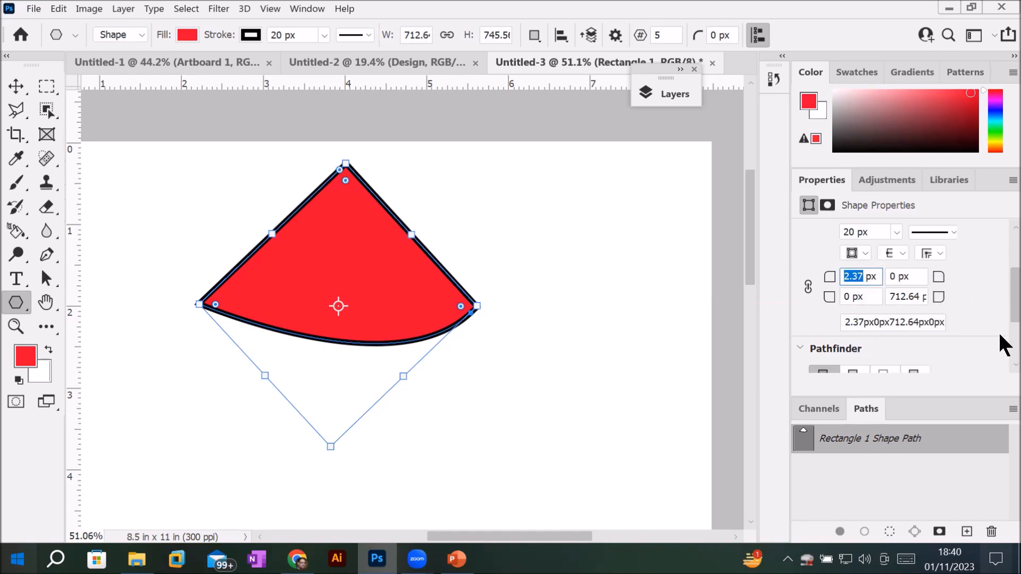
left_click(897, 292)
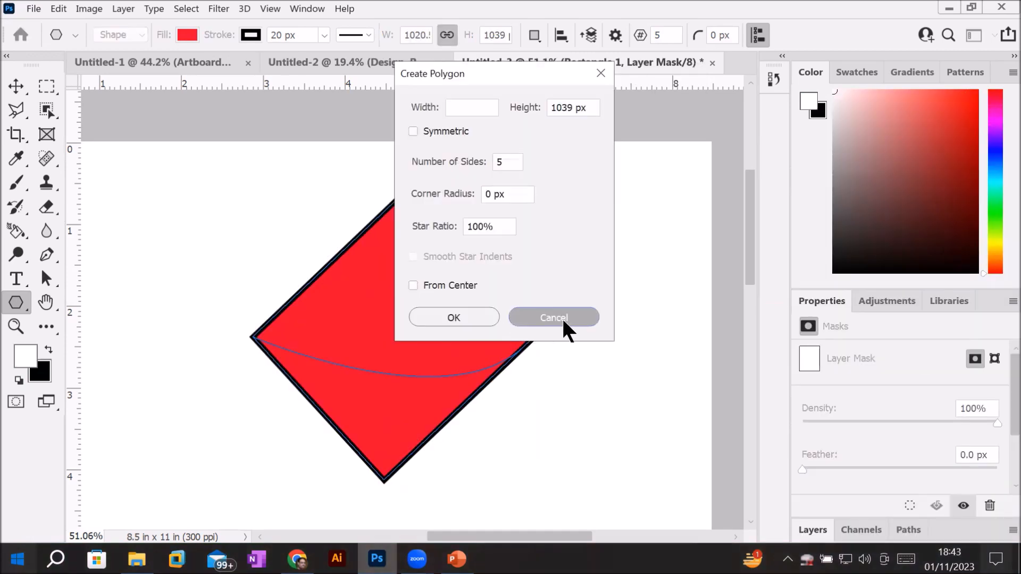
Step: Cancel the creation of the polygon and undo the shape edits back to an empty canvas
left_click(564, 321)
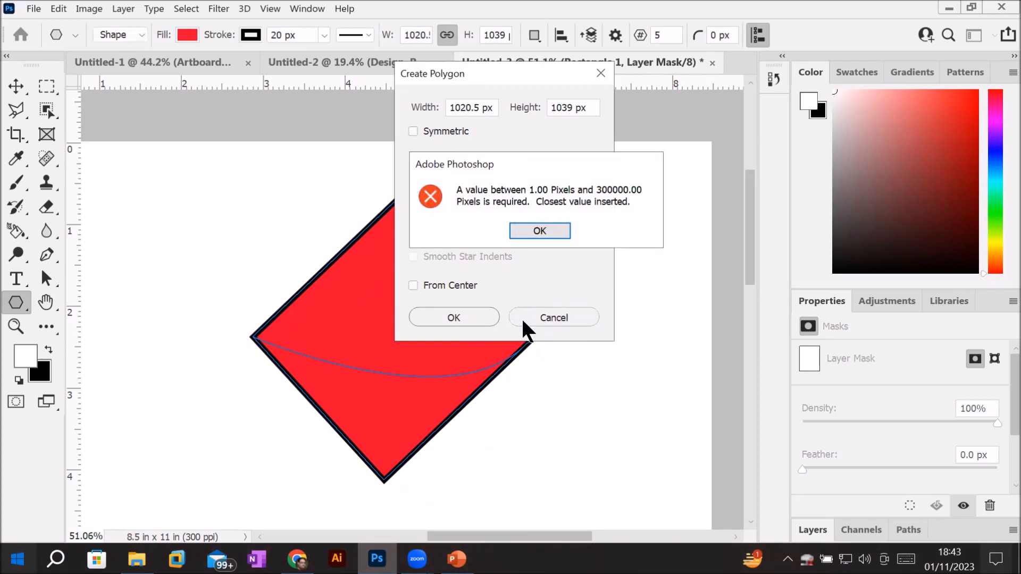
left_click(559, 226)
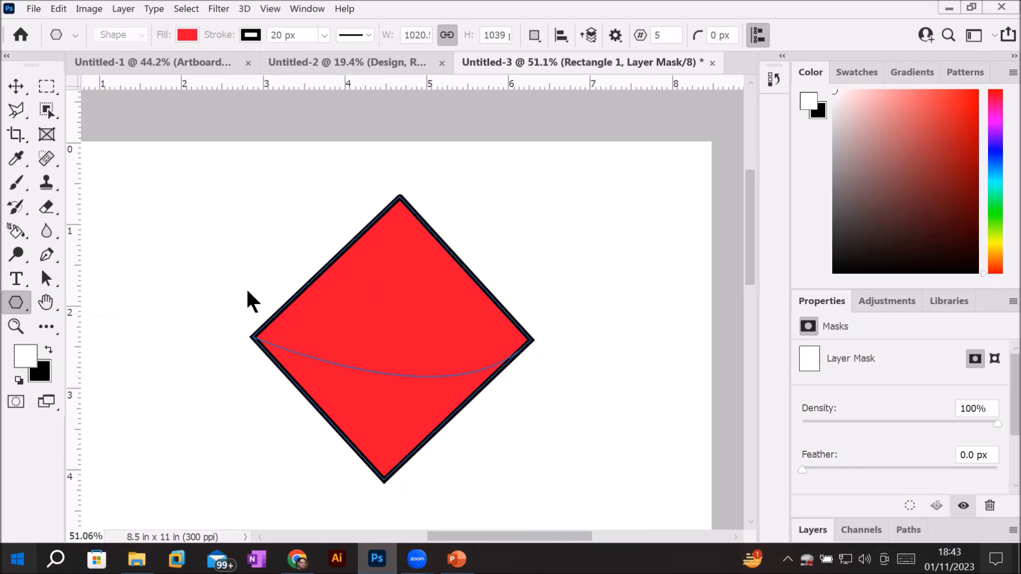
key("ctrl+z")
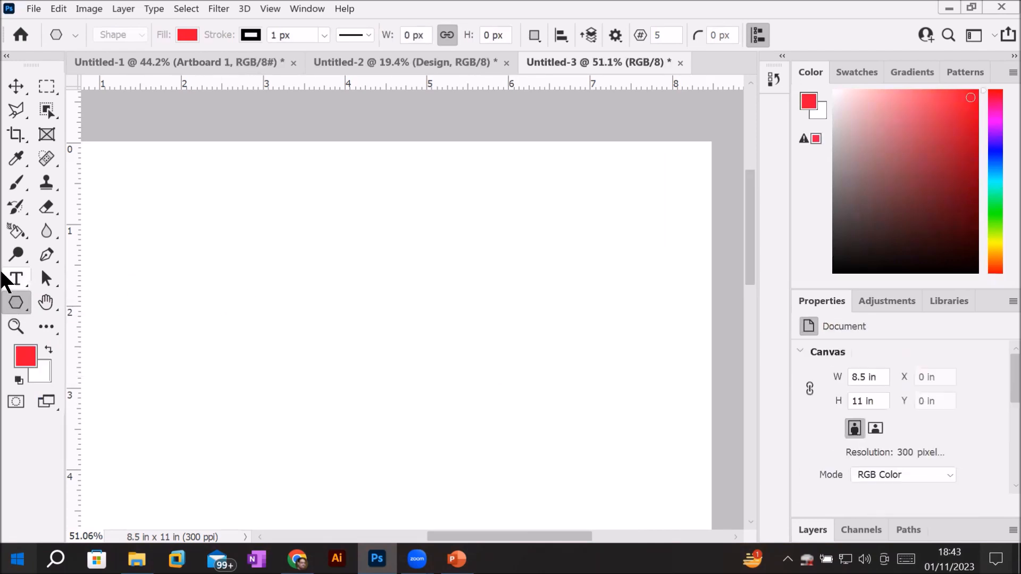
Step: Start a new rectangle with the Rectangle tool by opening its size and corner radius settings on the canvas
right_click(16, 306)
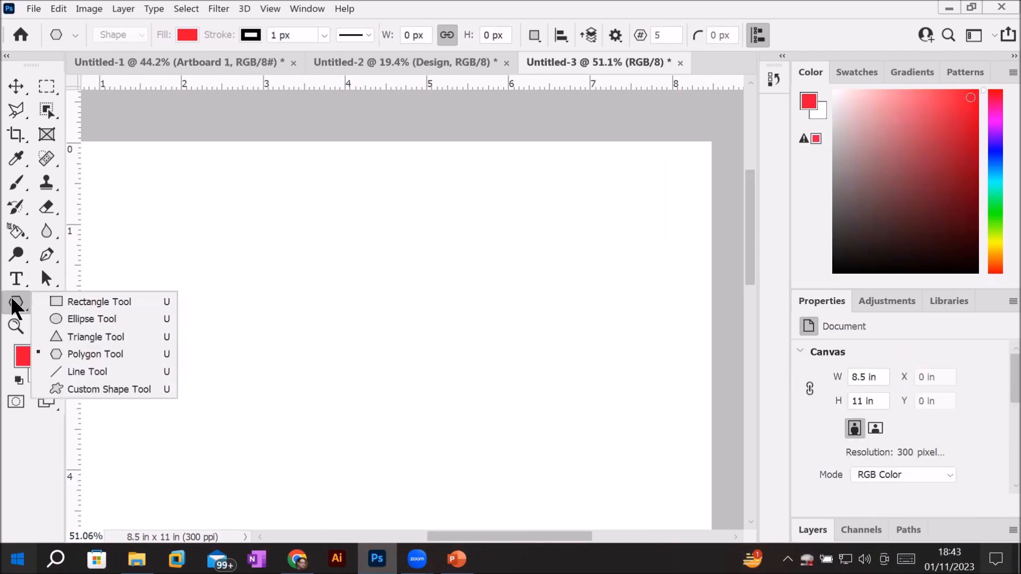
left_click(85, 299)
left_click(380, 341)
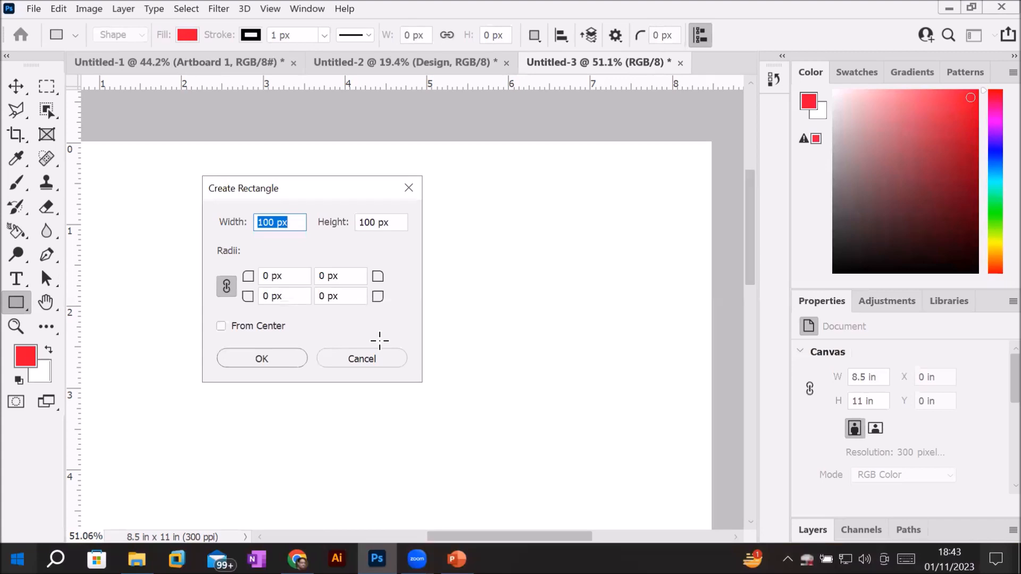
left_click(287, 221)
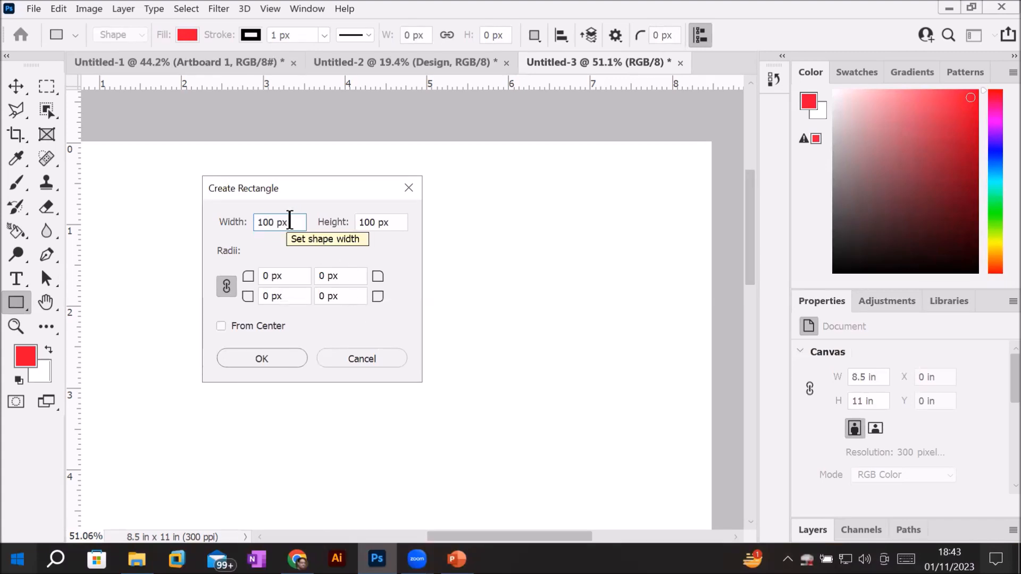
left_click_drag(287, 221, 226, 221)
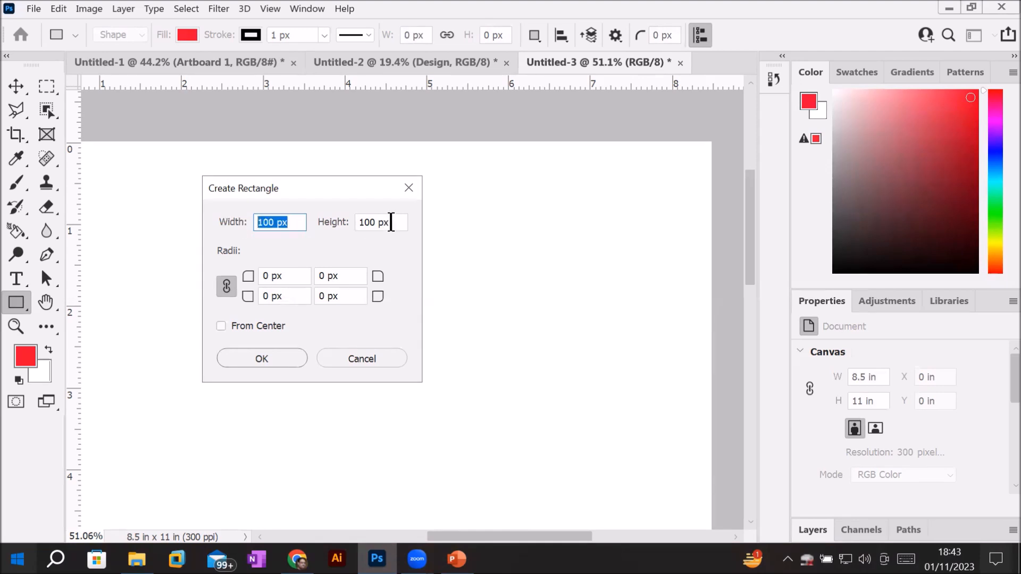
left_click_drag(391, 223, 353, 224)
left_click_drag(292, 276, 244, 296)
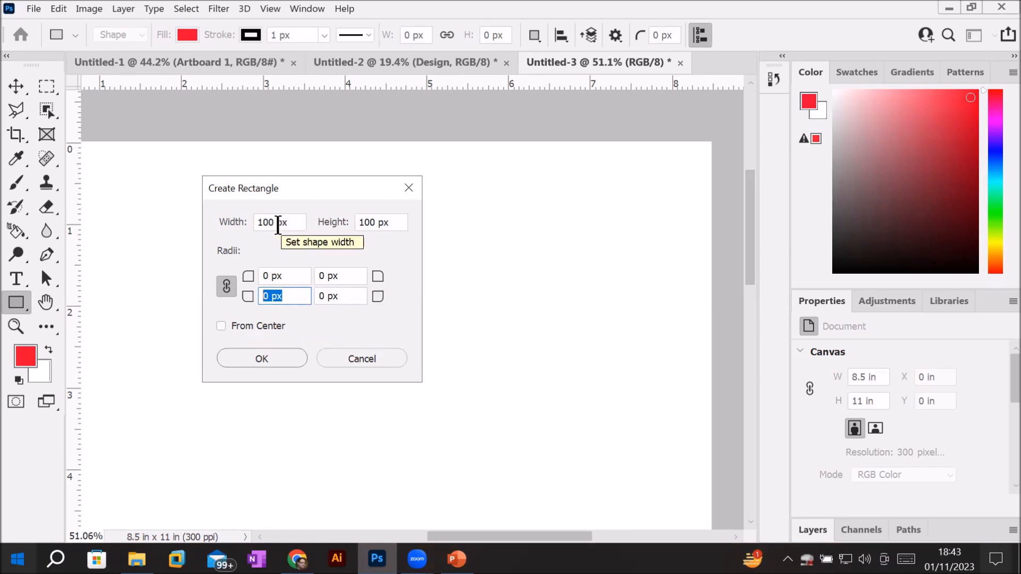
Step: Change the new rectangle's width and height units to inches
left_click(276, 223)
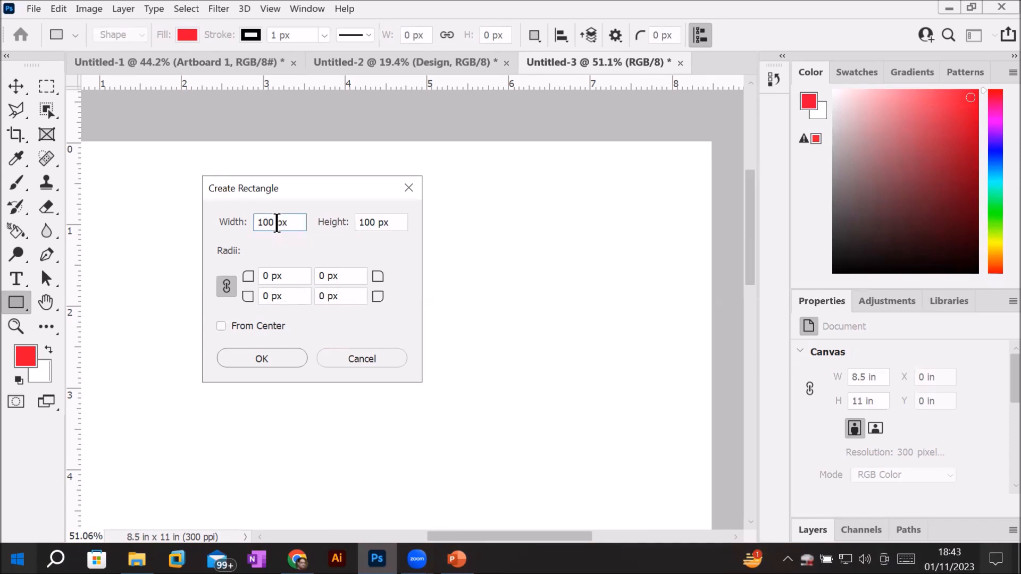
right_click(276, 223)
left_click(314, 243)
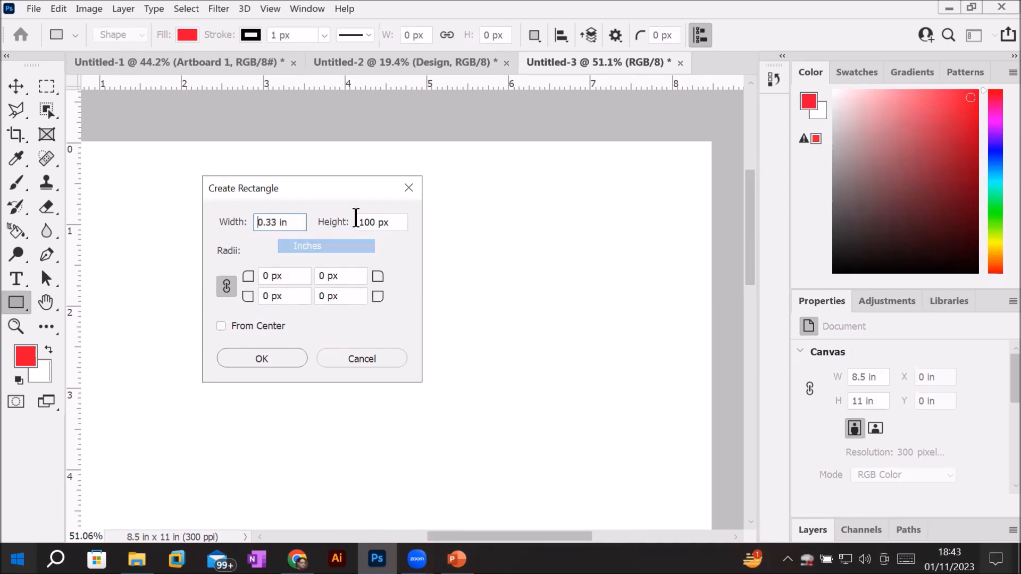
right_click(373, 223)
left_click(398, 242)
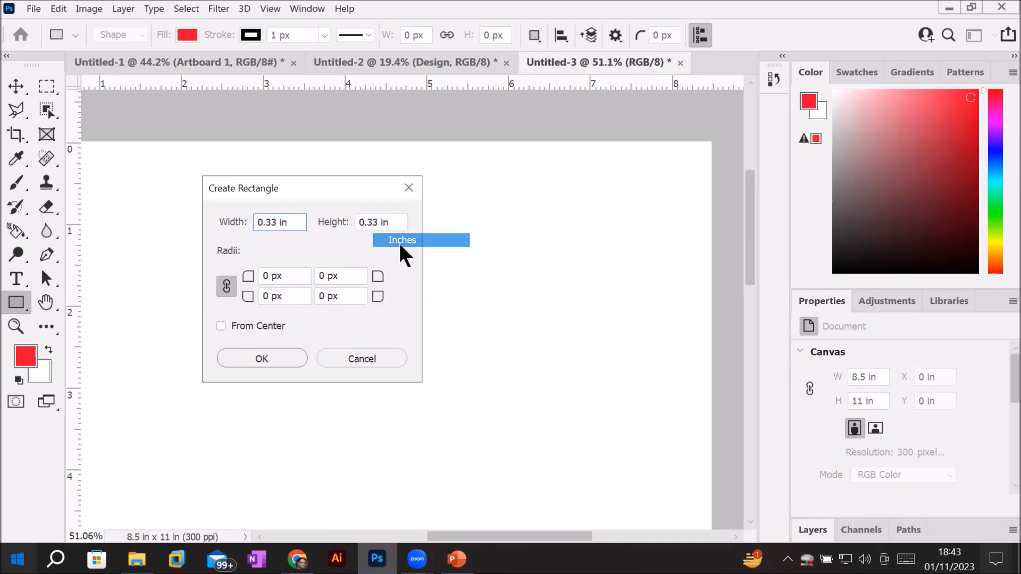
Step: Set the rectangle's width and height to 2 in and create it with the From Center option
left_click_drag(280, 222, 184, 228)
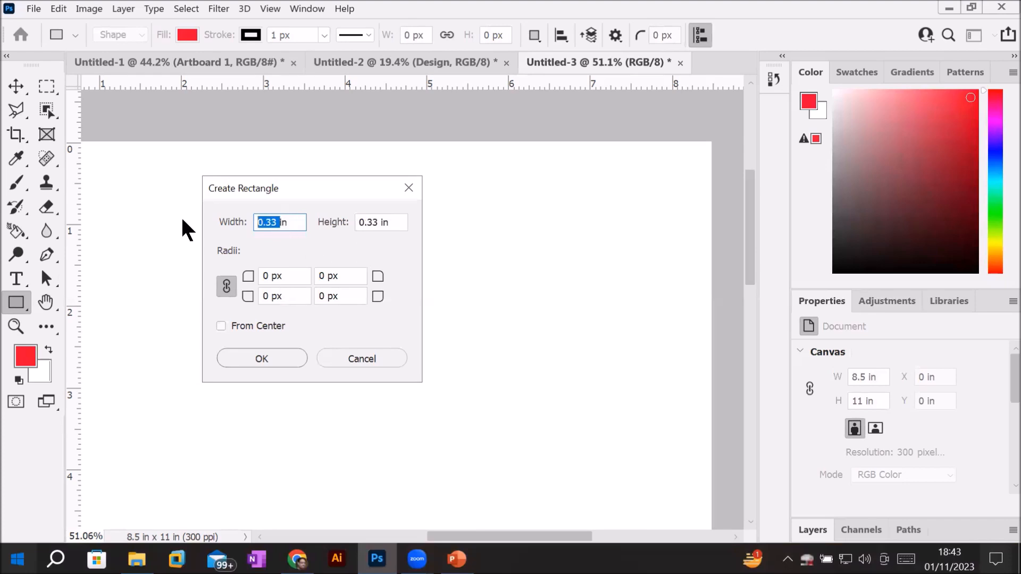
type("2")
left_click_drag(379, 223, 213, 205)
type("2")
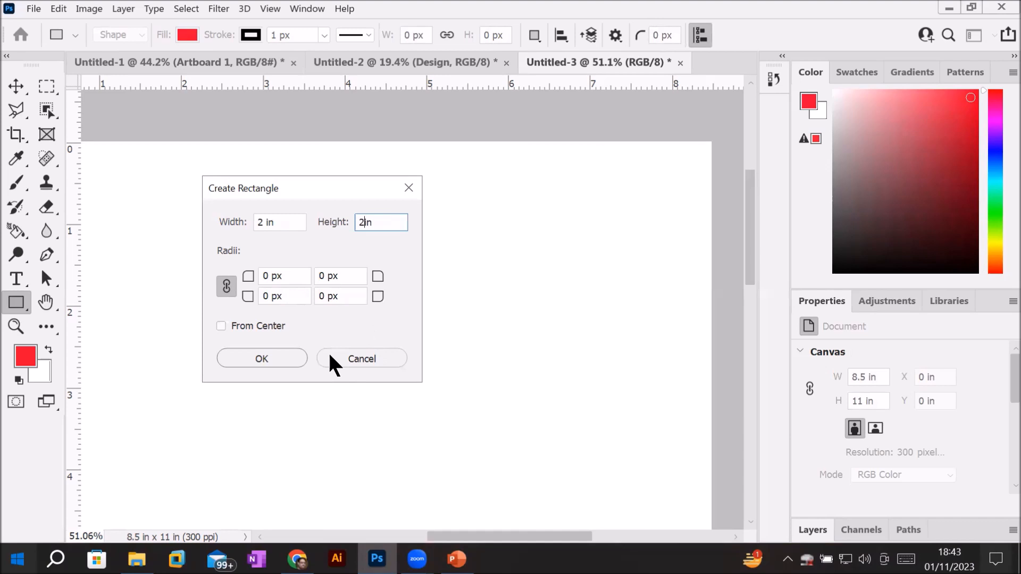
left_click(221, 325)
left_click(246, 357)
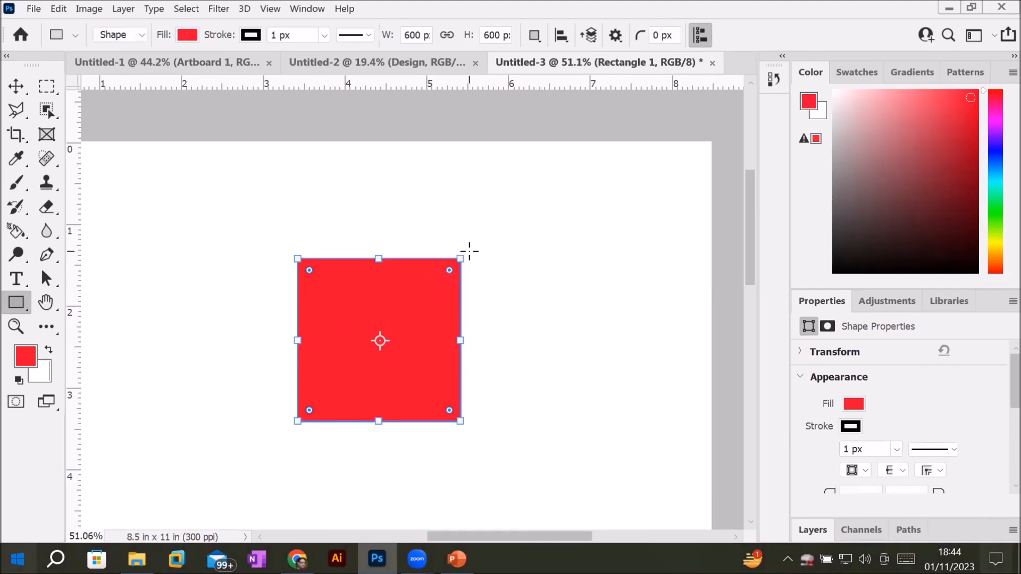
Step: Rotate the red square about its center into a diamond and duplicate its layer
left_click_drag(474, 248, 500, 337)
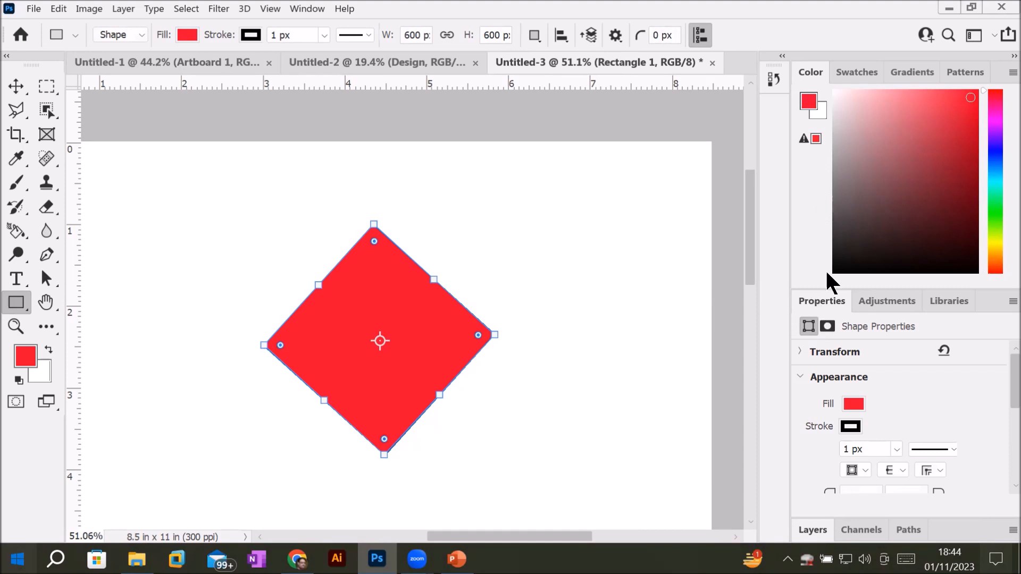
left_click(813, 517)
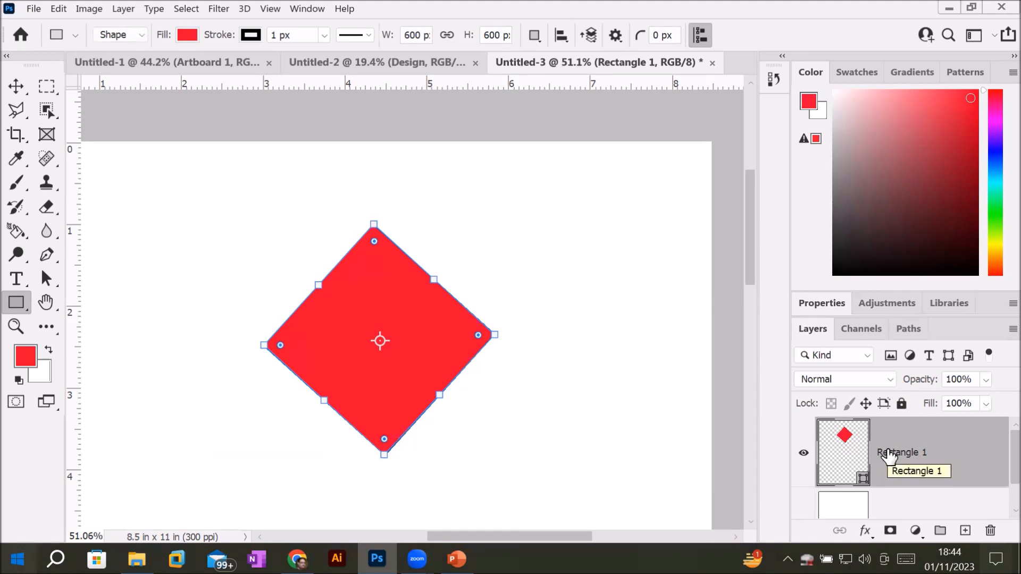
key("ctrl+j")
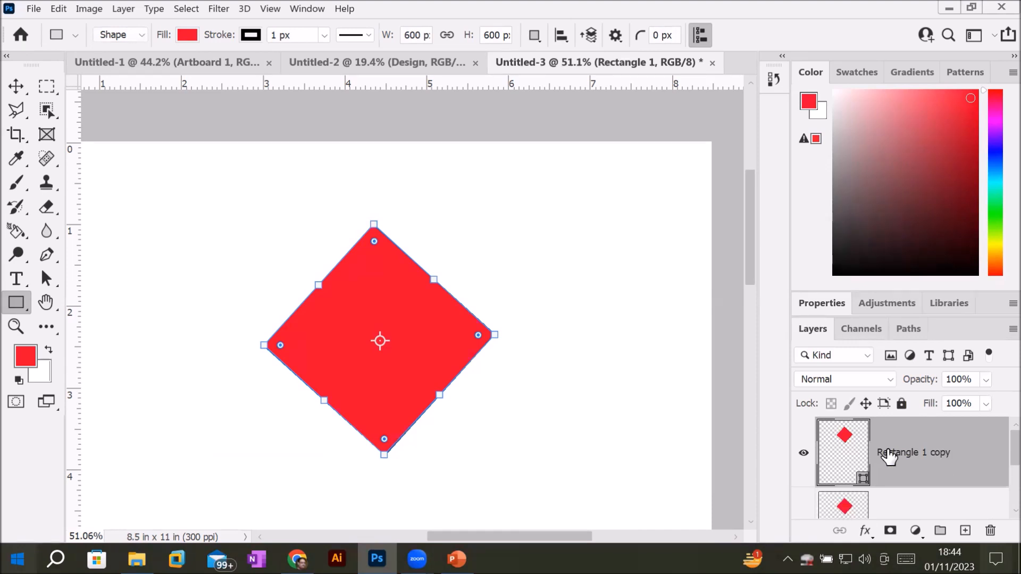
Step: Rotate the duplicate upright over the red diamond and fill it with blue
left_click_drag(380, 209, 459, 260)
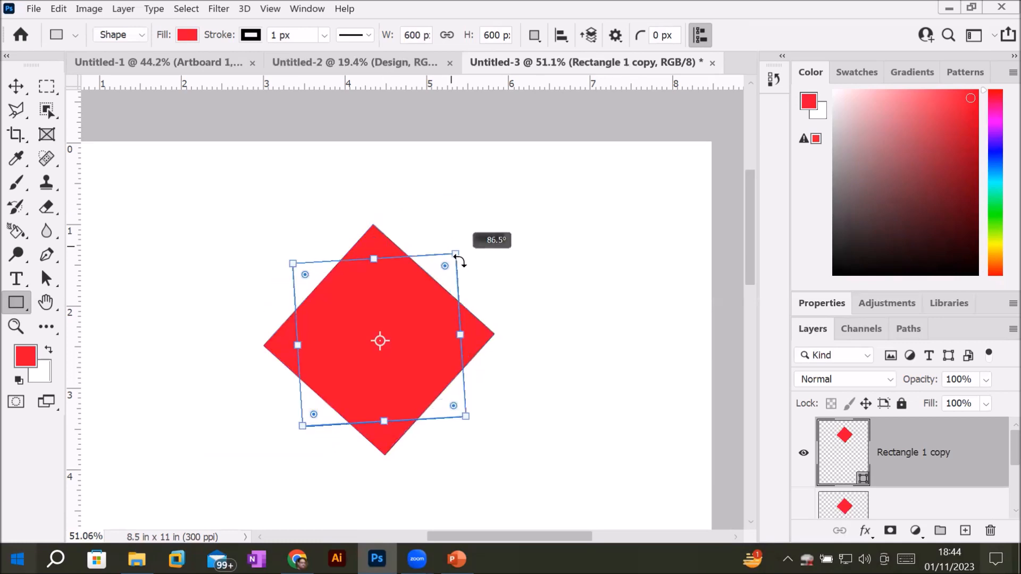
left_click_drag(459, 261, 467, 263)
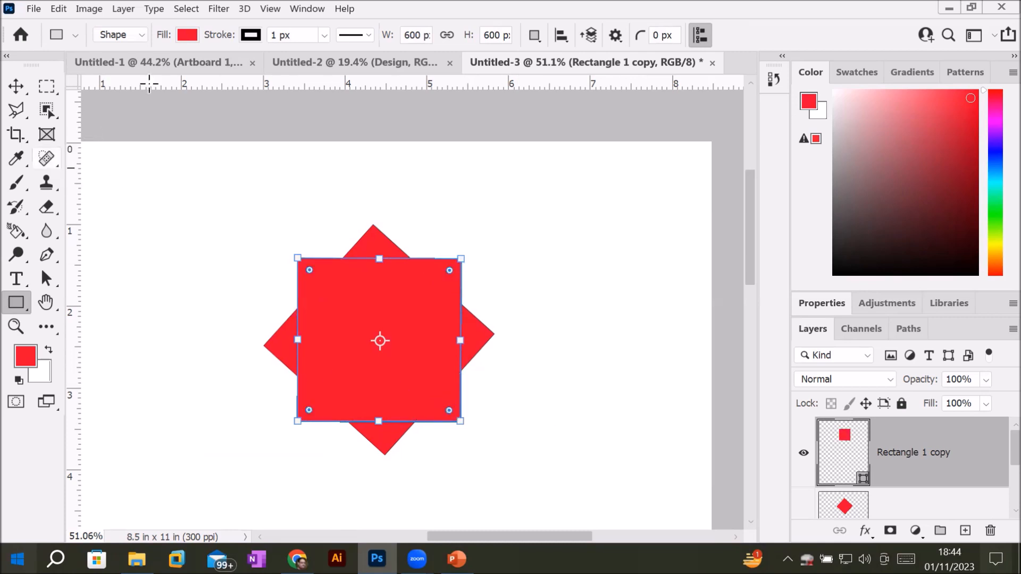
left_click(185, 34)
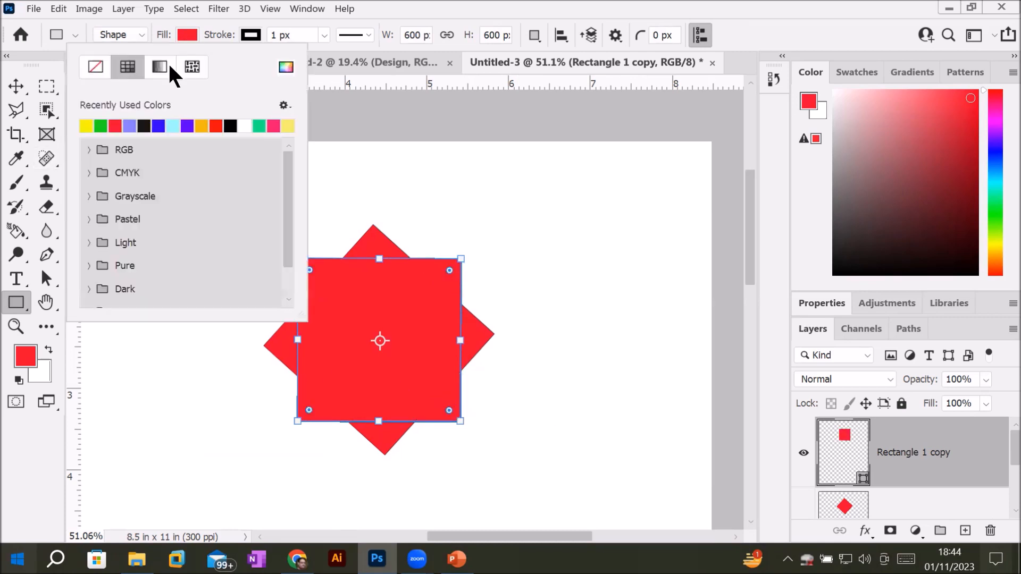
left_click(158, 126)
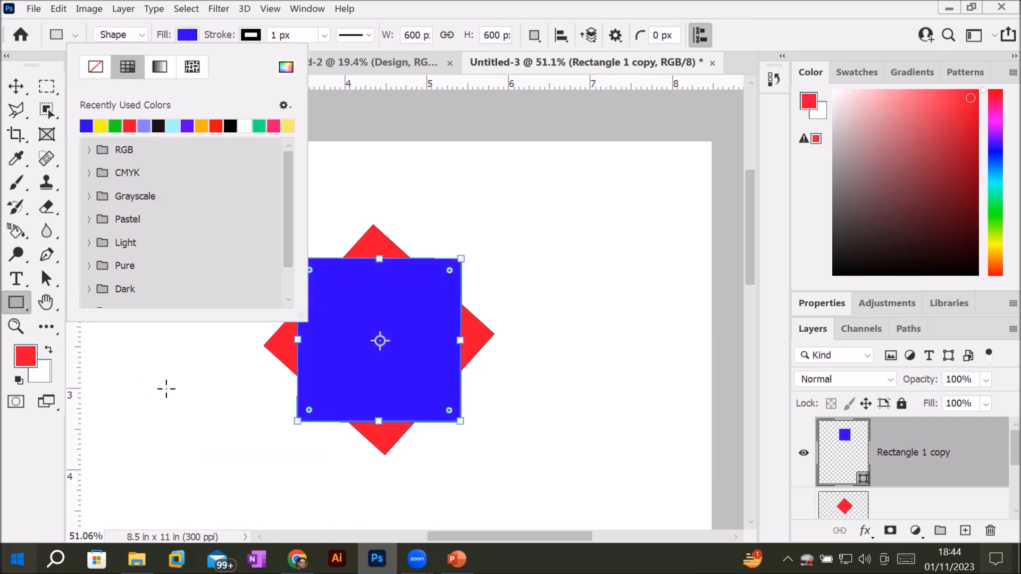
Step: Draw a circle about 1.32 in wide with the Ellipse tool and move it to the middle of the blue square
left_click(18, 299)
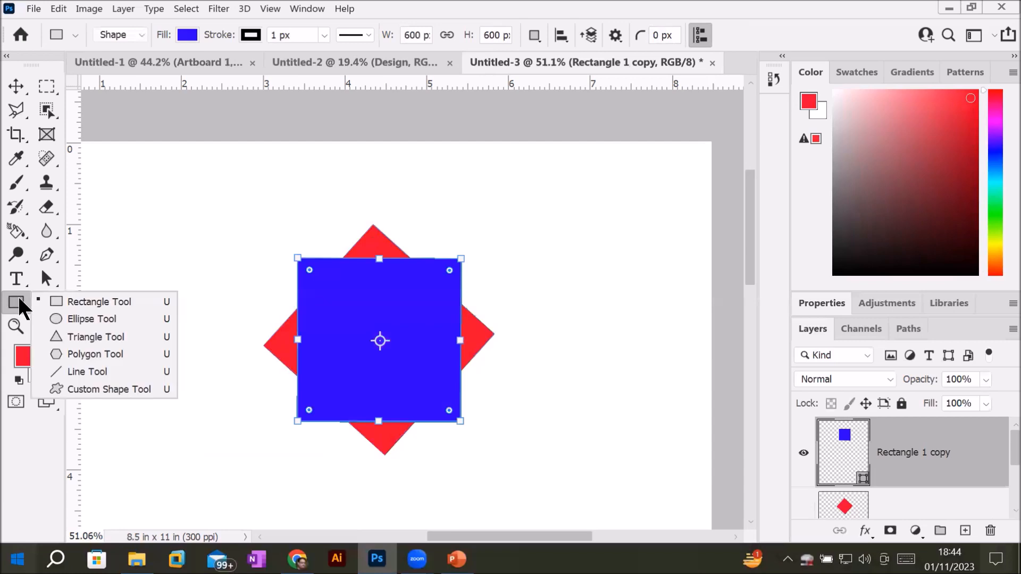
left_click(82, 319)
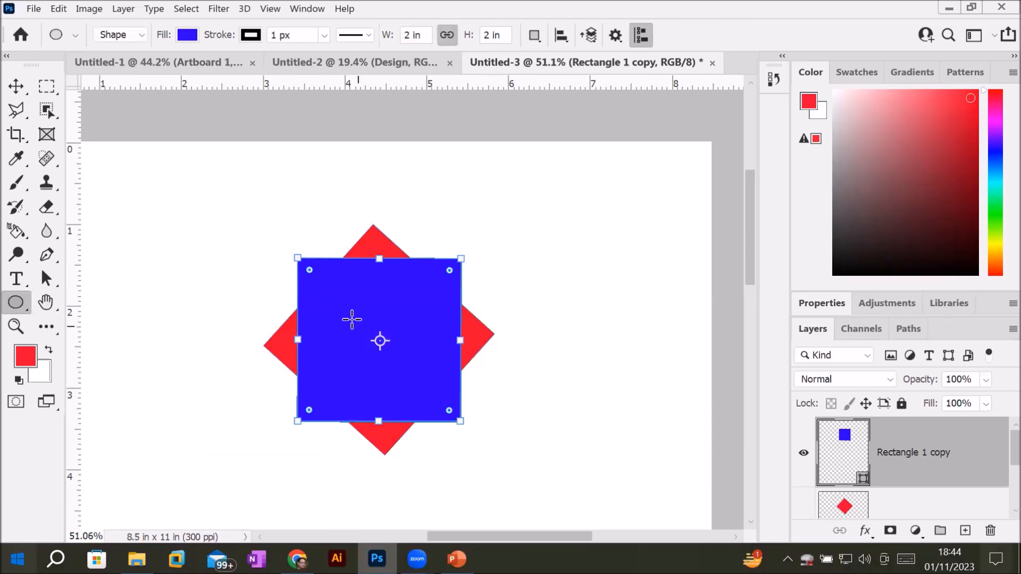
left_click_drag(339, 298, 392, 353)
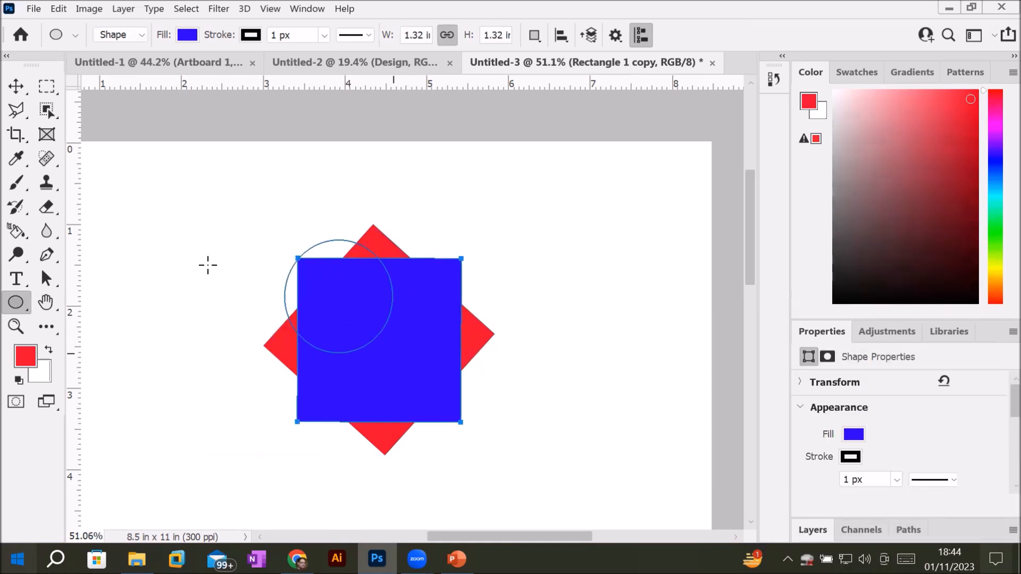
left_click(13, 90)
left_click_drag(366, 271, 411, 314)
Step: Fill the circle with light blue
left_click(15, 302)
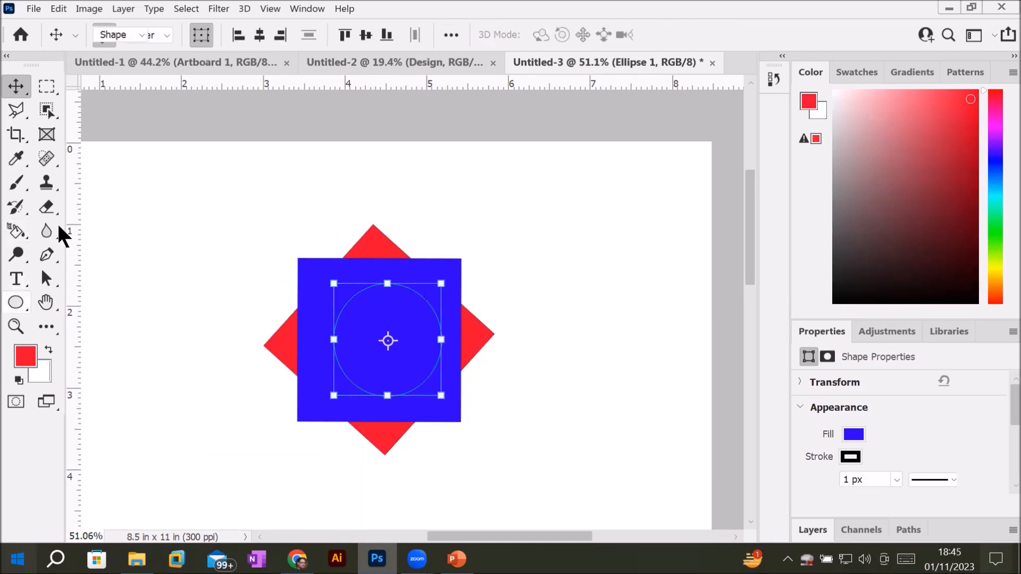
left_click(188, 36)
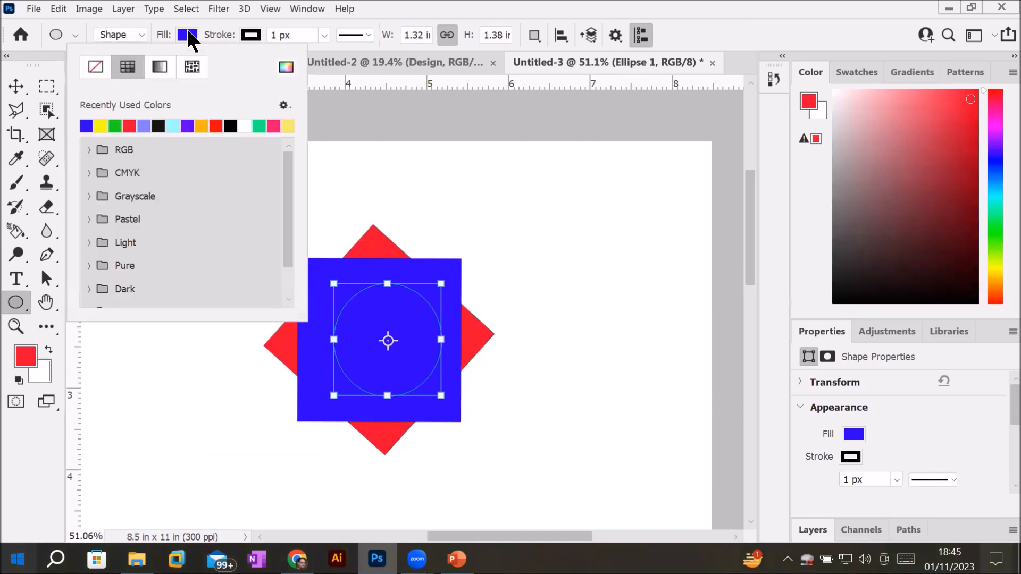
left_click(175, 127)
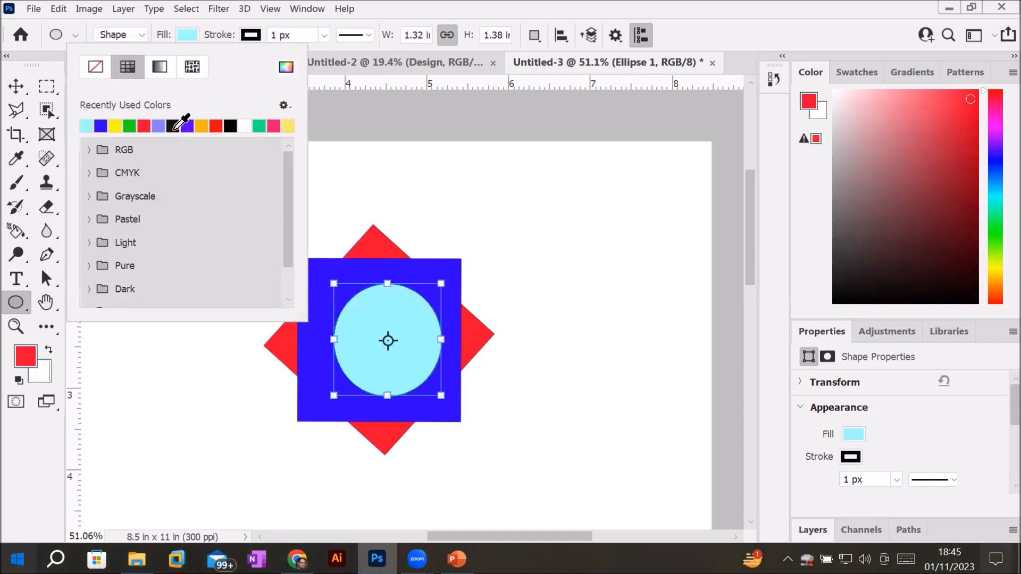
Step: Select the red diamond, the blue square and the light blue circle together on the canvas
left_click(16, 87)
scroll(428, 269, "down", 3)
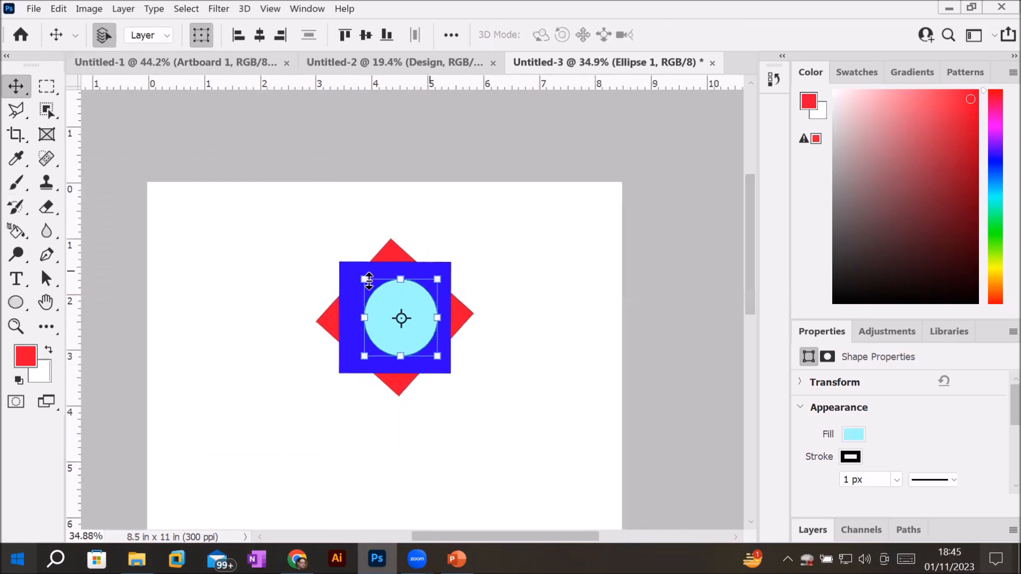
left_click_drag(286, 227, 491, 386)
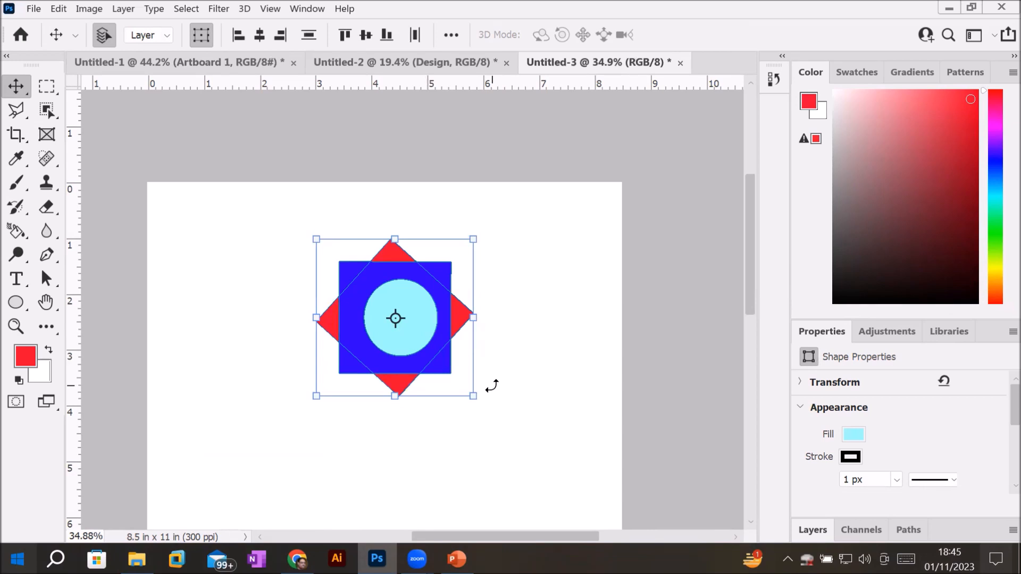
Step: Undock the Layers panel and lengthen it to show all three shape layers
left_click(813, 530)
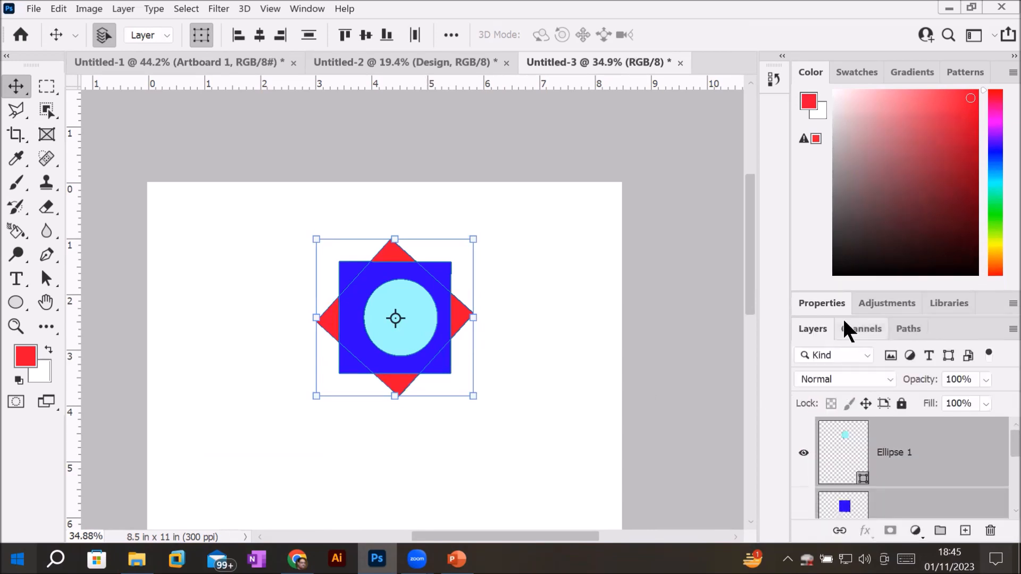
left_click_drag(813, 329, 628, 155)
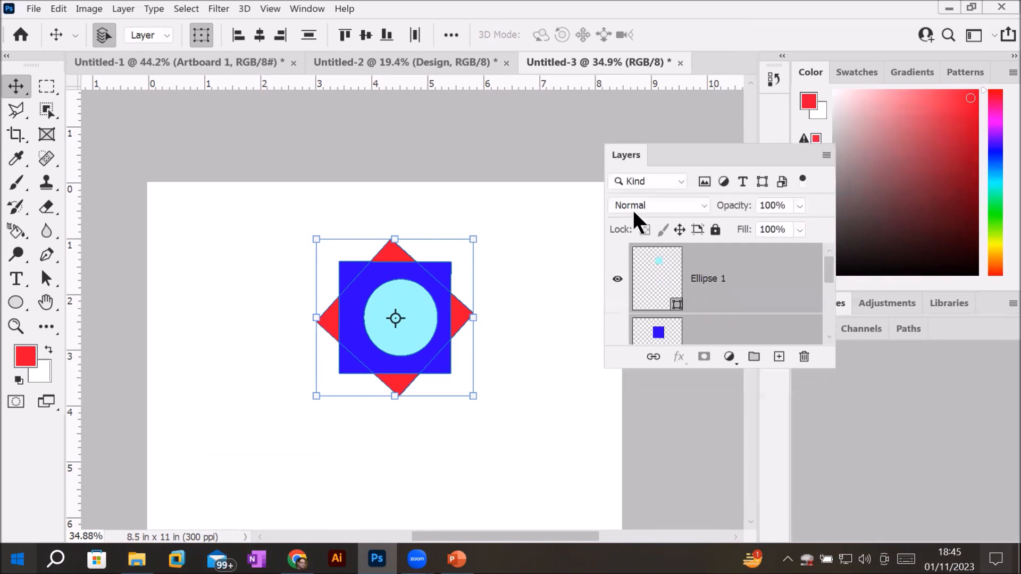
left_click_drag(678, 374, 677, 504)
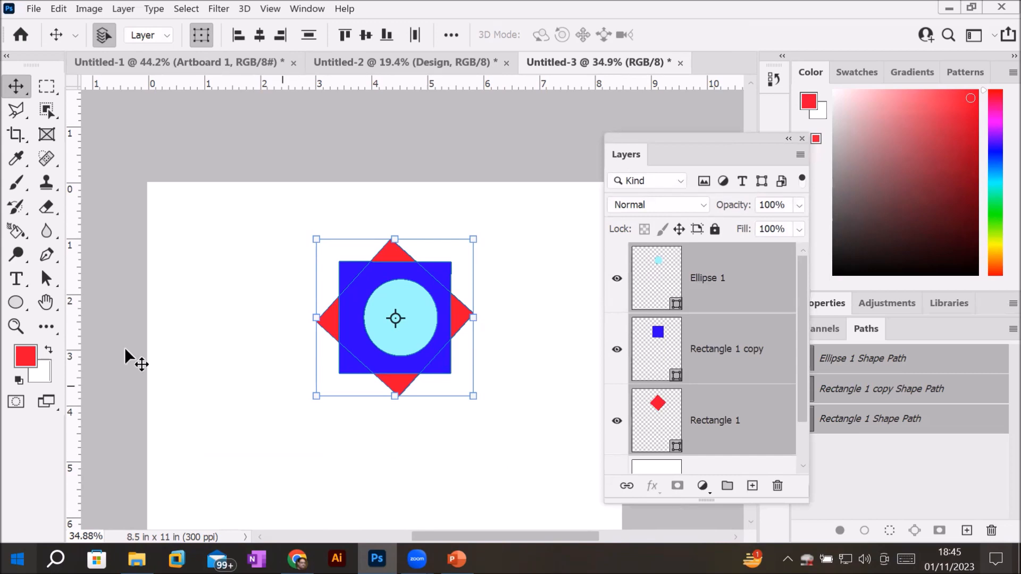
Step: Group the three selected shape layers
left_click(16, 304)
right_click(14, 304)
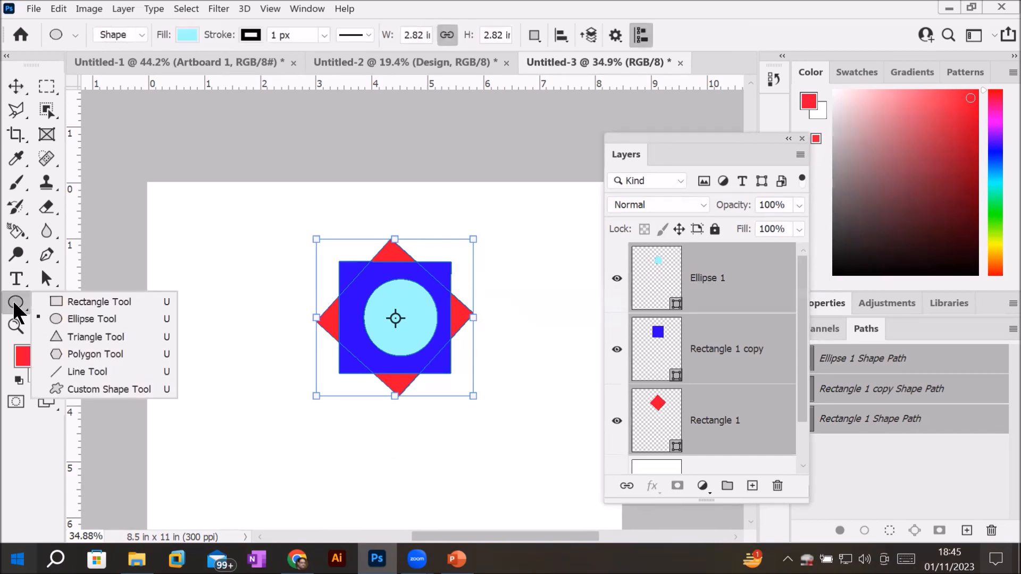
left_click(125, 7)
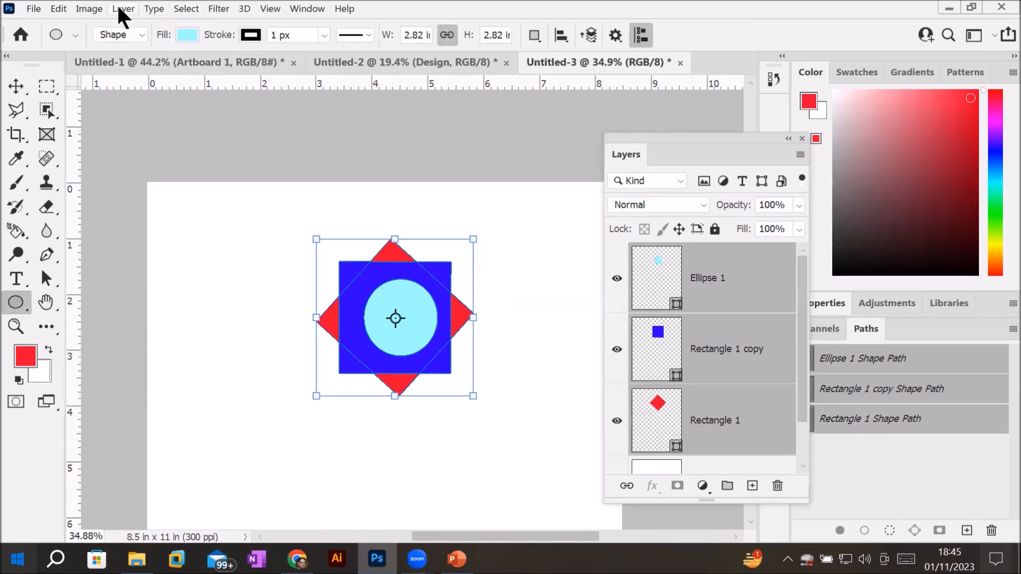
left_click(118, 8)
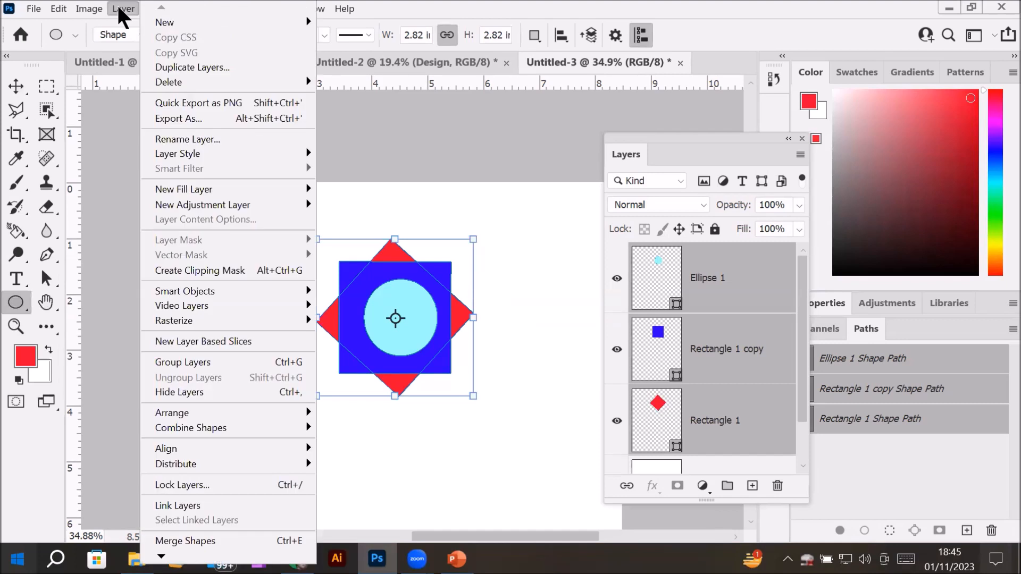
left_click(202, 363)
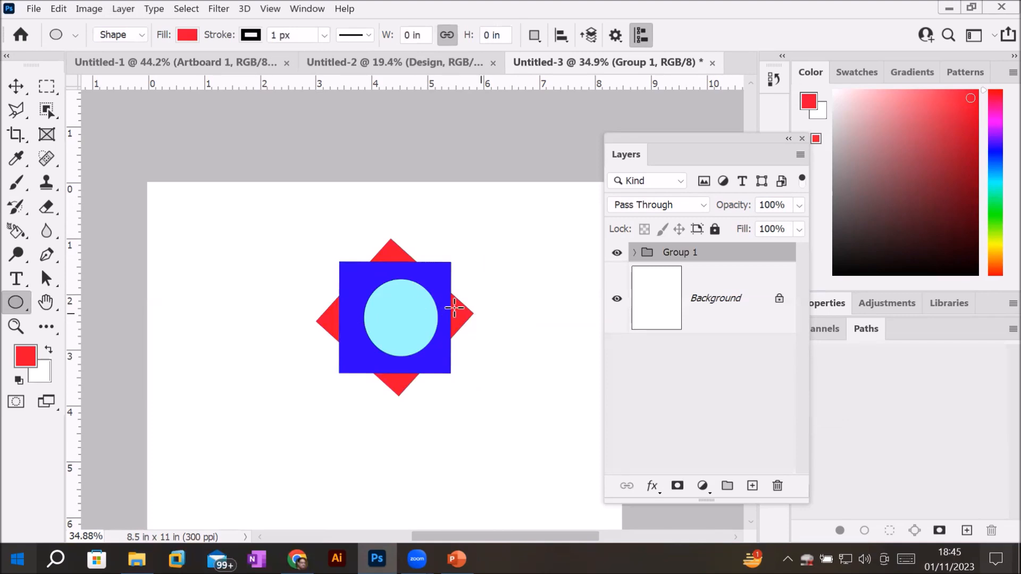
Step: Try to move the grouped design on the canvas by its light blue circle, and undo the move
scroll(275, 277, "down", 2)
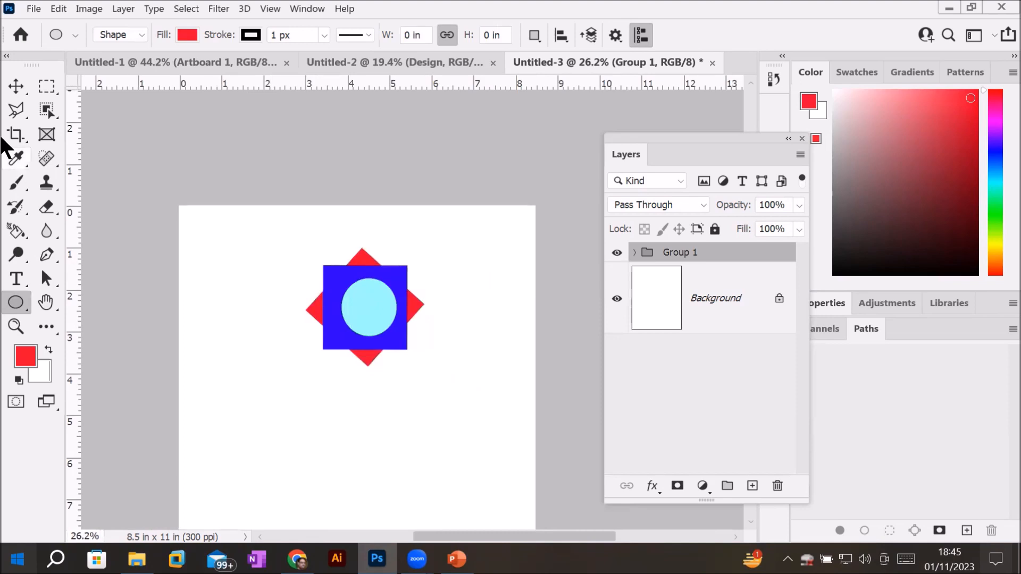
left_click(17, 86)
left_click_drag(368, 283, 261, 258)
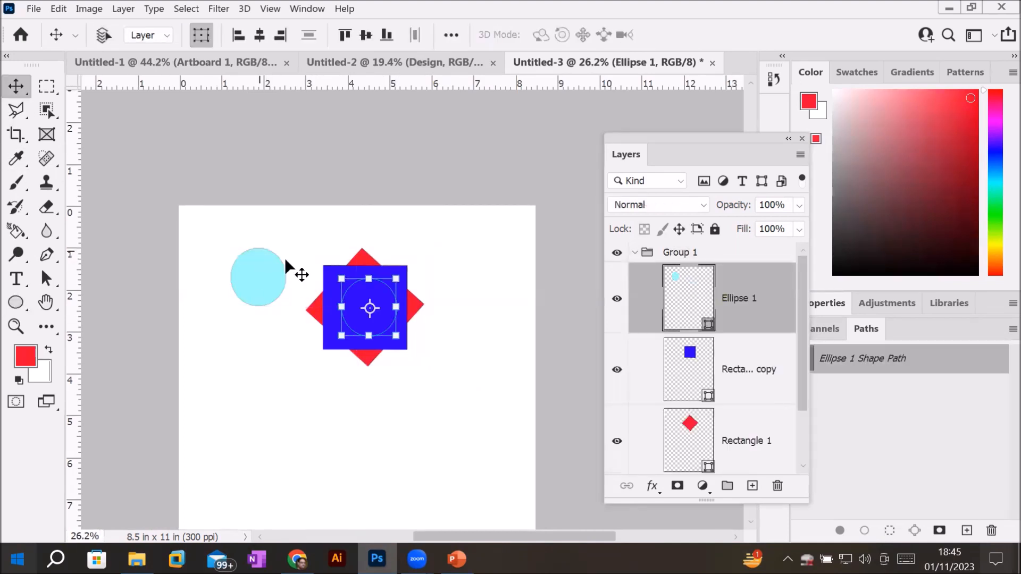
key("ctrl+z")
Step: Move all three shapes together to the canvas's upper-left corner using Free Transform
left_click_drag(268, 223, 426, 383)
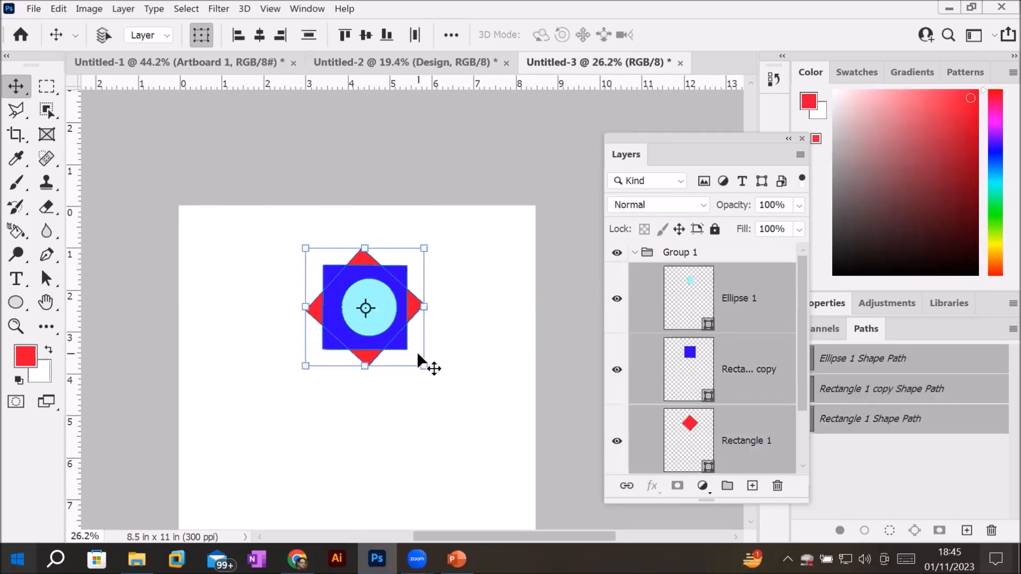
key("ctrl+t")
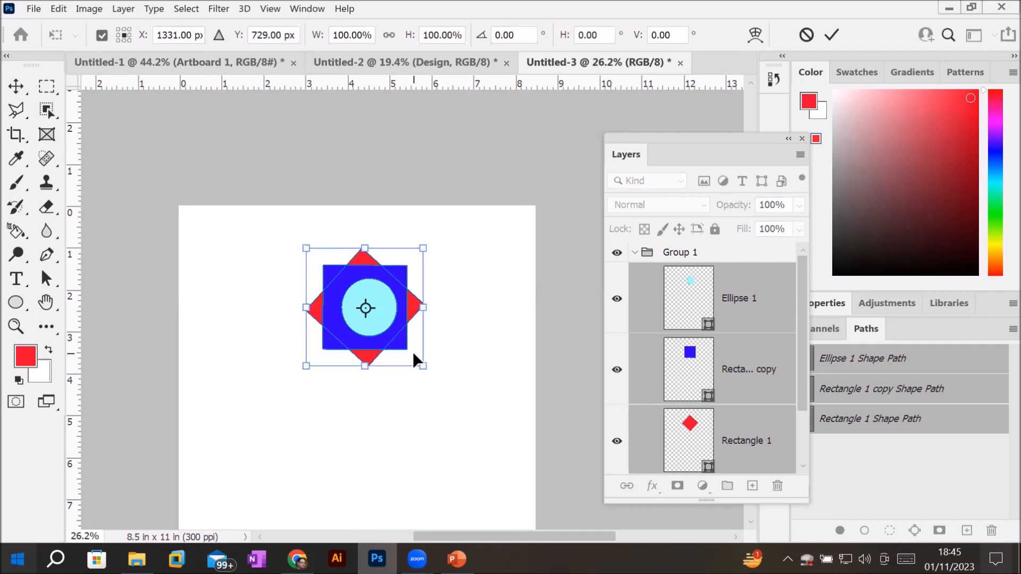
left_click_drag(406, 362, 287, 333)
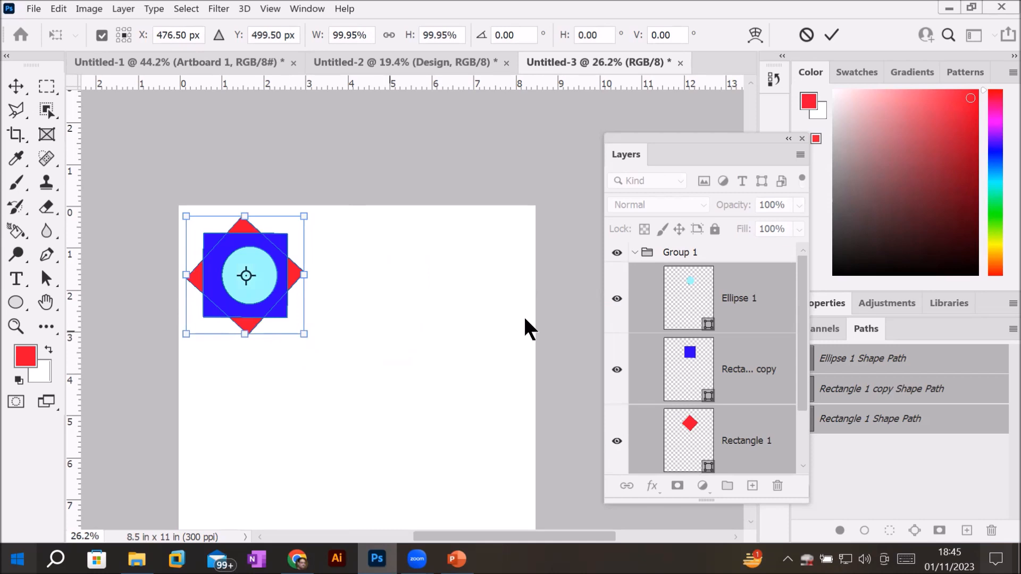
Step: Collapse the group and place a copy of the blue square to the right of the design
left_click(635, 253)
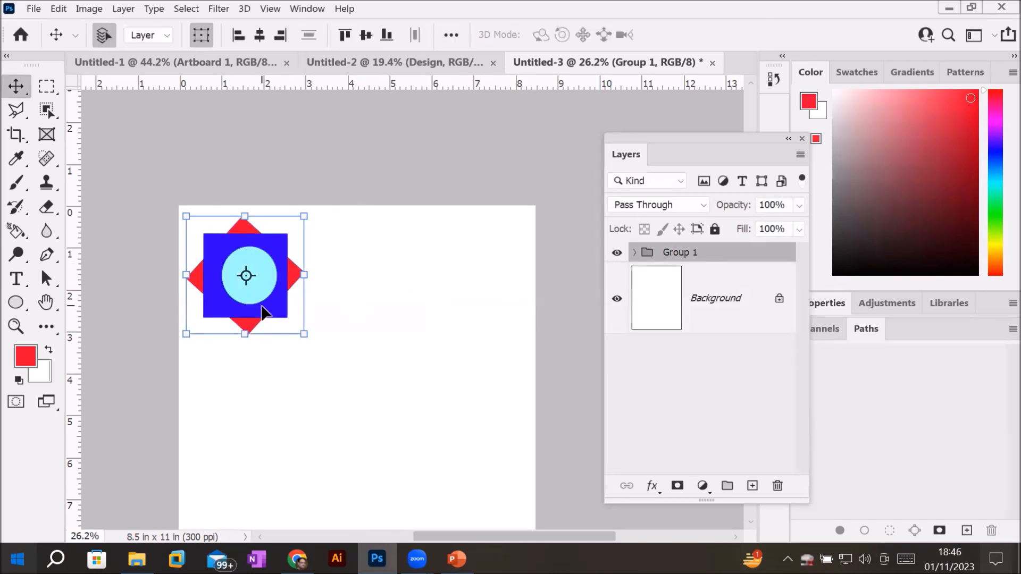
left_click_drag(276, 318, 392, 312)
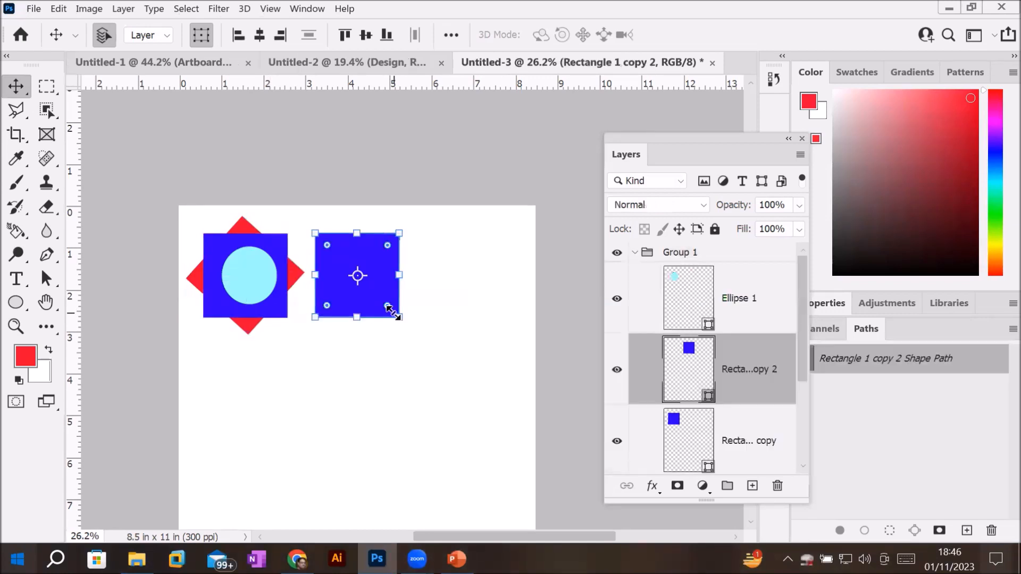
Step: Undo the blue square's copy and try to duplicate the whole three-shape design slightly to its right
key("ctrl+z")
left_click_drag(129, 181, 329, 355)
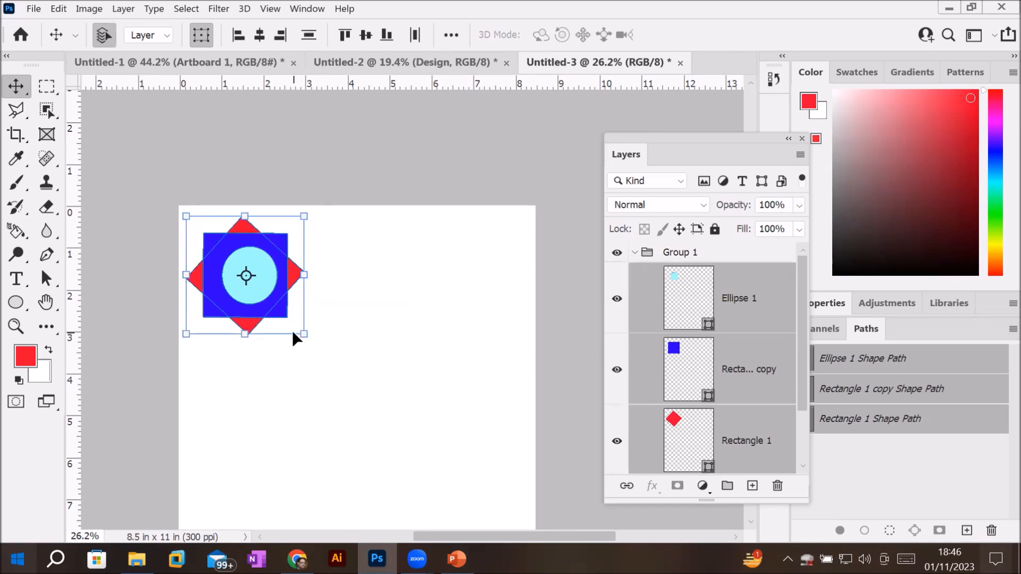
left_click_drag(293, 333, 440, 316)
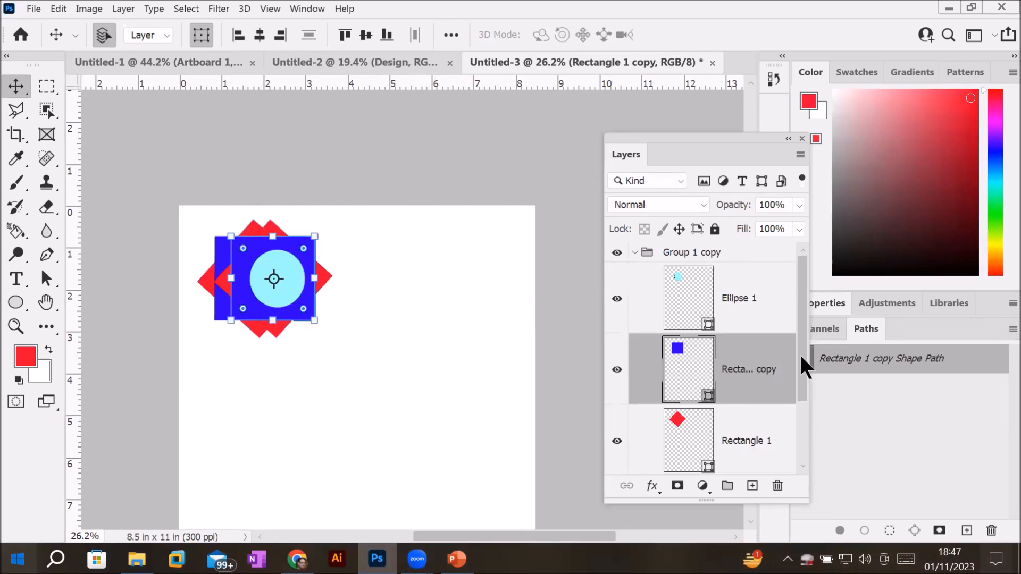
Step: Undo the duplications so only the original Group 1 remains
mouse_move(802, 348)
left_mouse_down()
mouse_move(796, 380)
mouse_move(808, 341)
left_mouse_up()
key("ctrl+z")
key("ctrl+z")
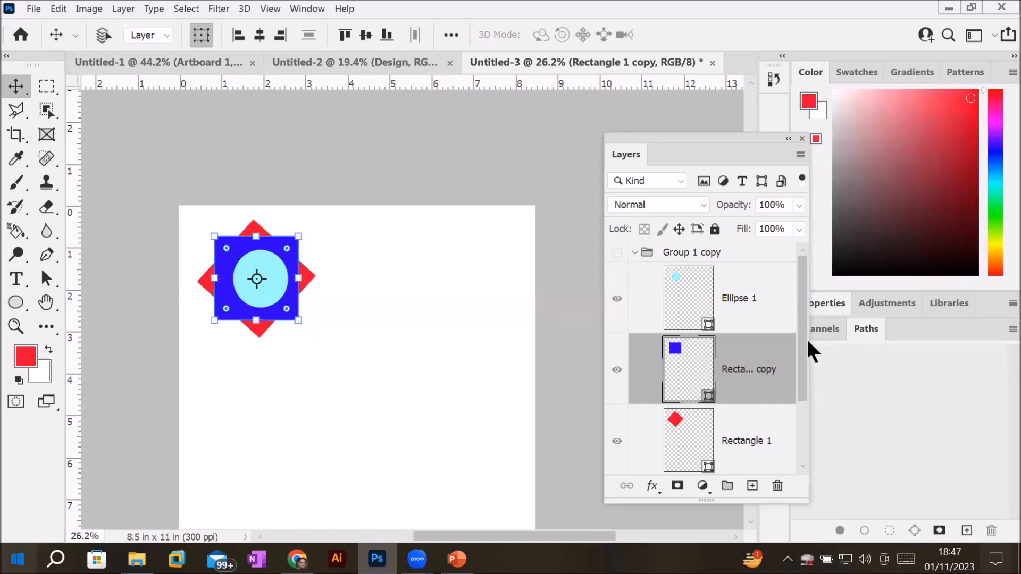
key("ctrl+z")
key("ctrl+z")
key("ctrl+z")
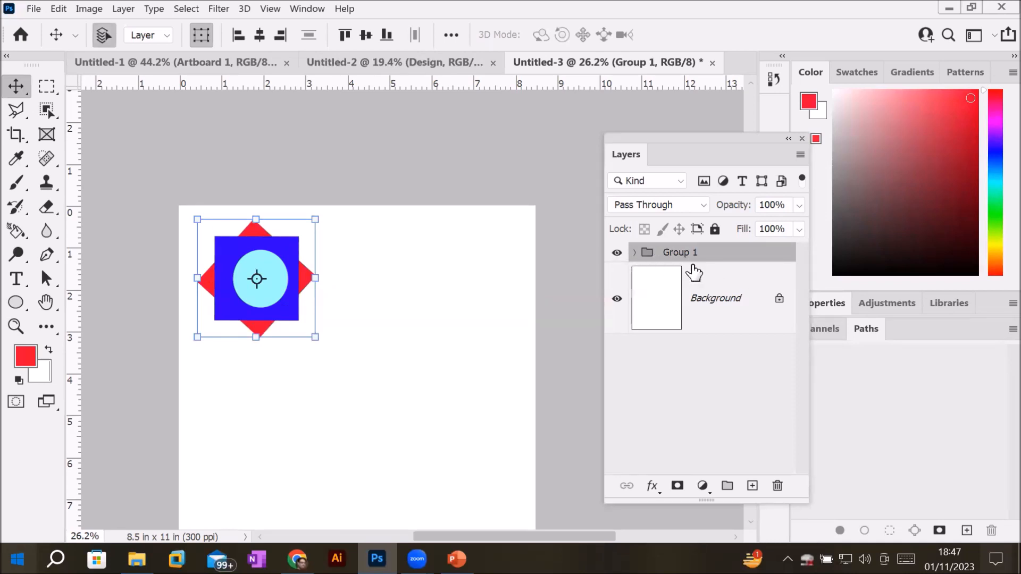
Step: Expand Group 1, merge its circle, blue square and red diamond layers into one shape, and undo the merge
left_click(635, 252)
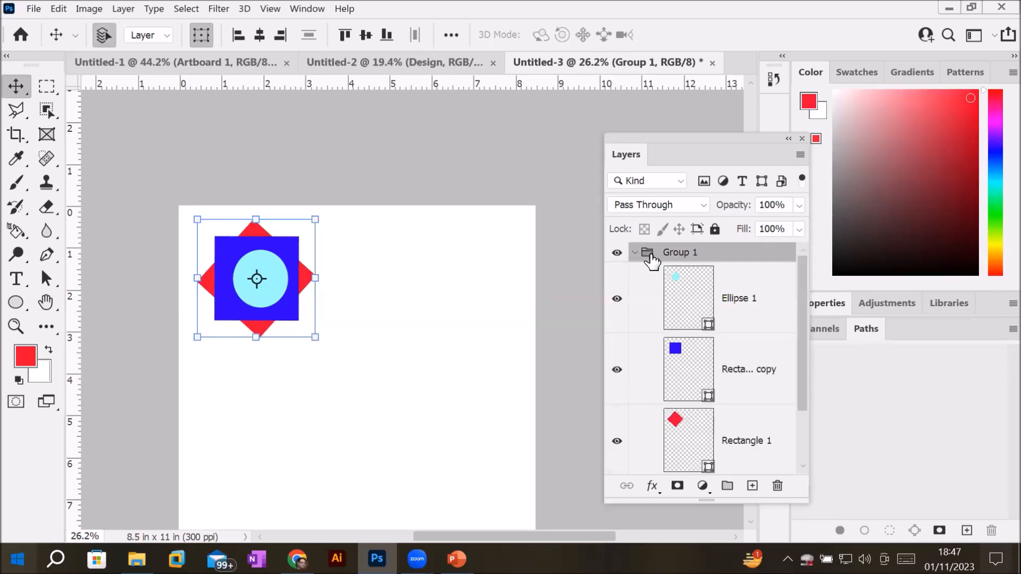
left_click(701, 312)
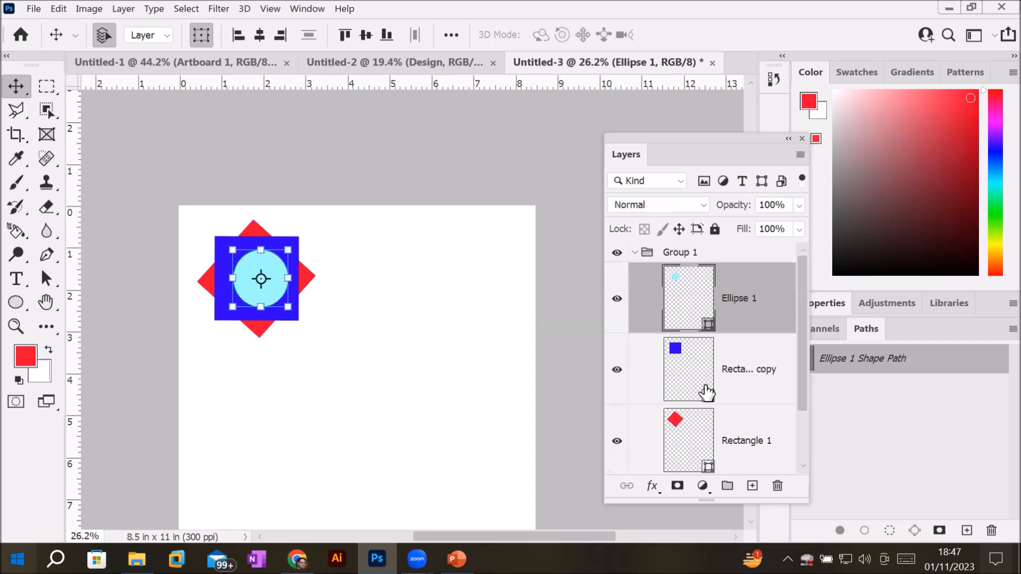
left_click(692, 457, "shift")
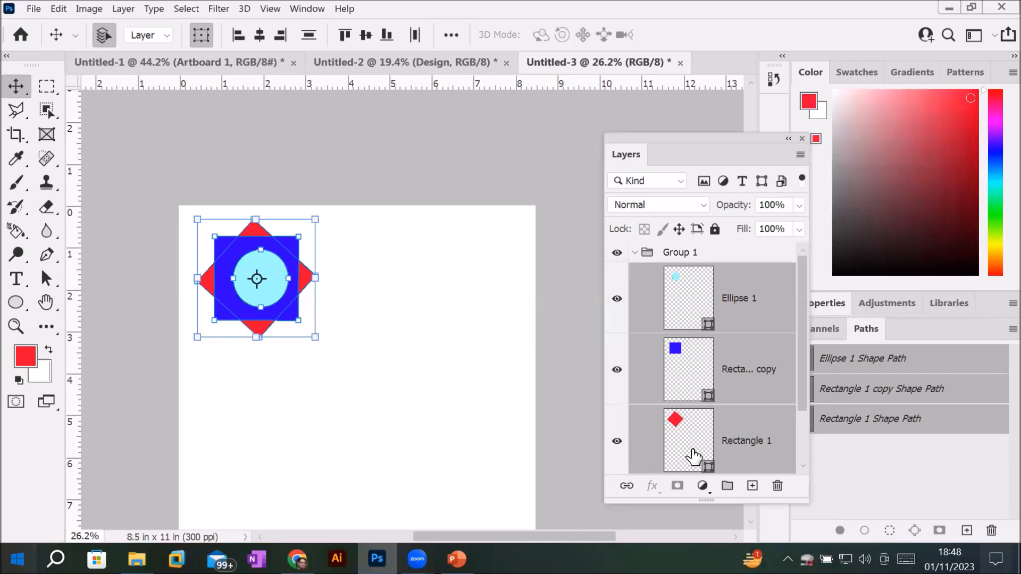
left_click_drag(693, 457, 695, 460)
key("ctrl+e")
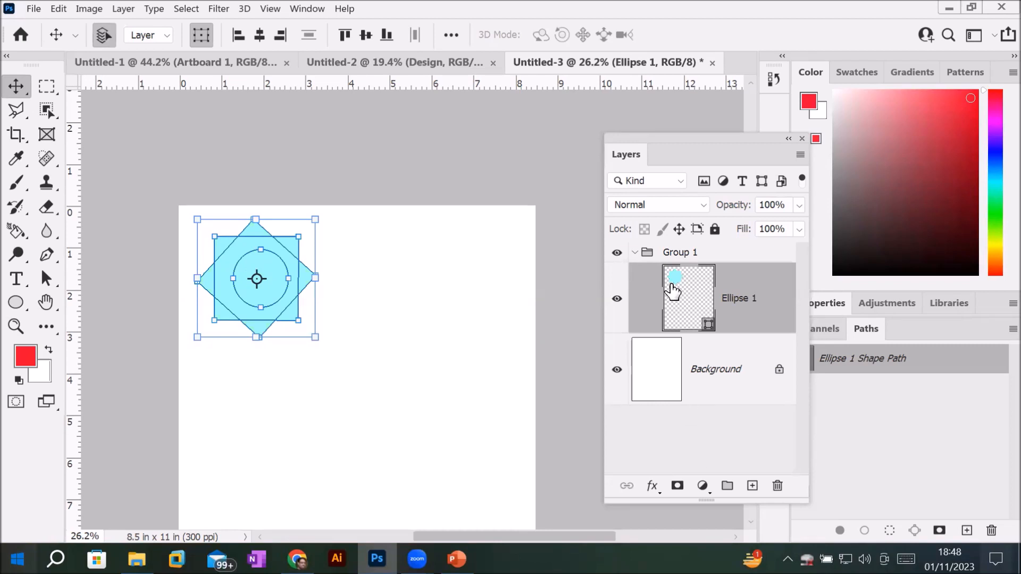
left_click_drag(685, 322, 686, 323)
key("ctrl+z")
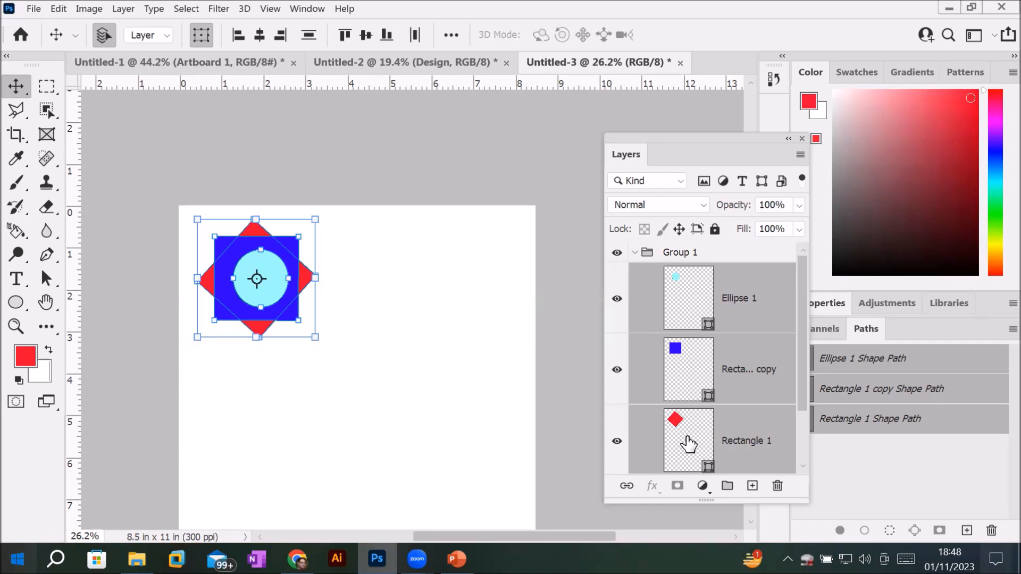
Step: Apply Merge Shapes once more to the three selected shape layers, and undo it
left_click(119, 7)
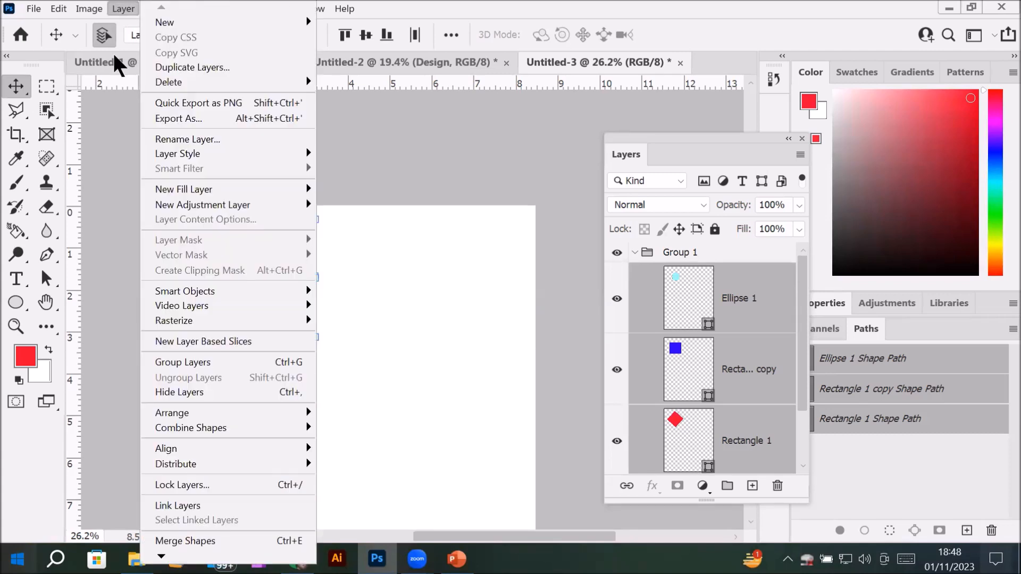
mouse_move(162, 556)
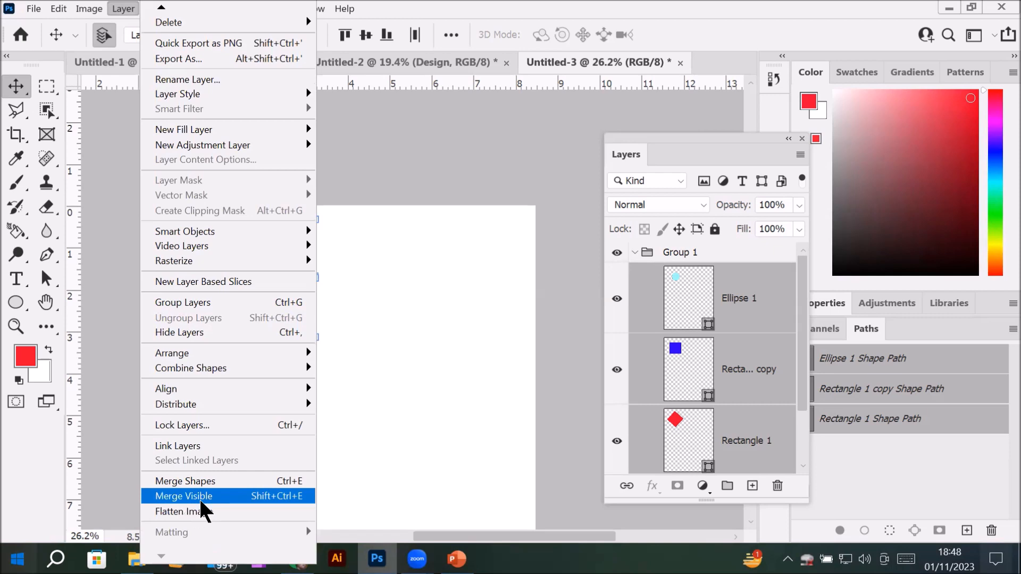
left_click(254, 477)
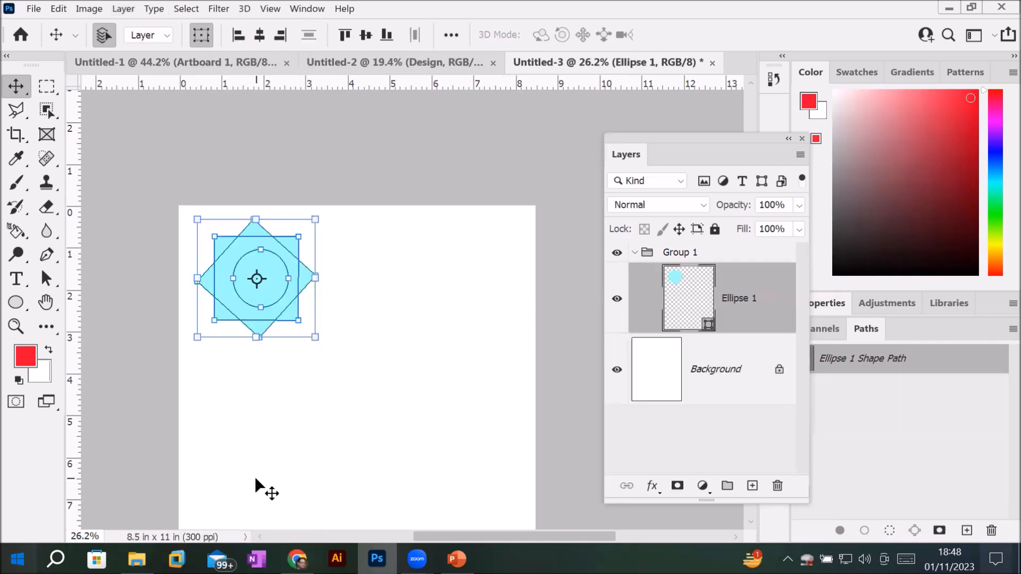
key("ctrl+z")
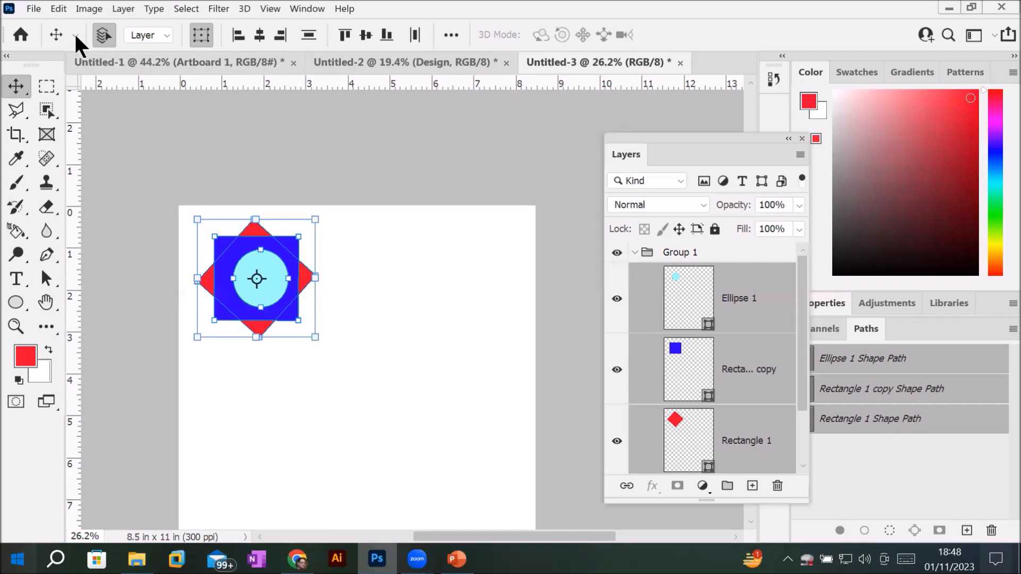
Step: Try Merge Visible on all layers, unlock the merged Background layer, and undo both changes
left_click(126, 7)
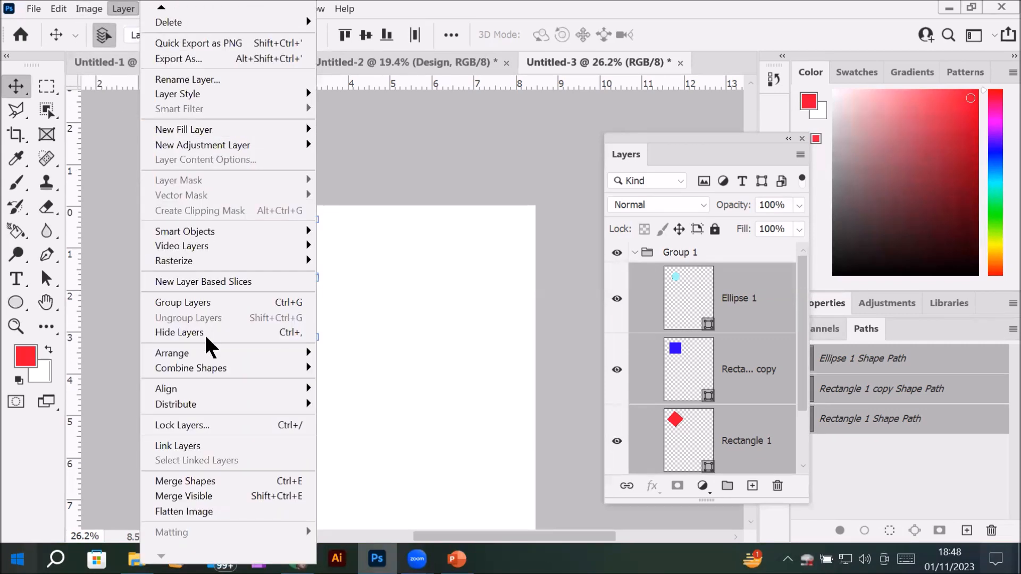
left_click(216, 496)
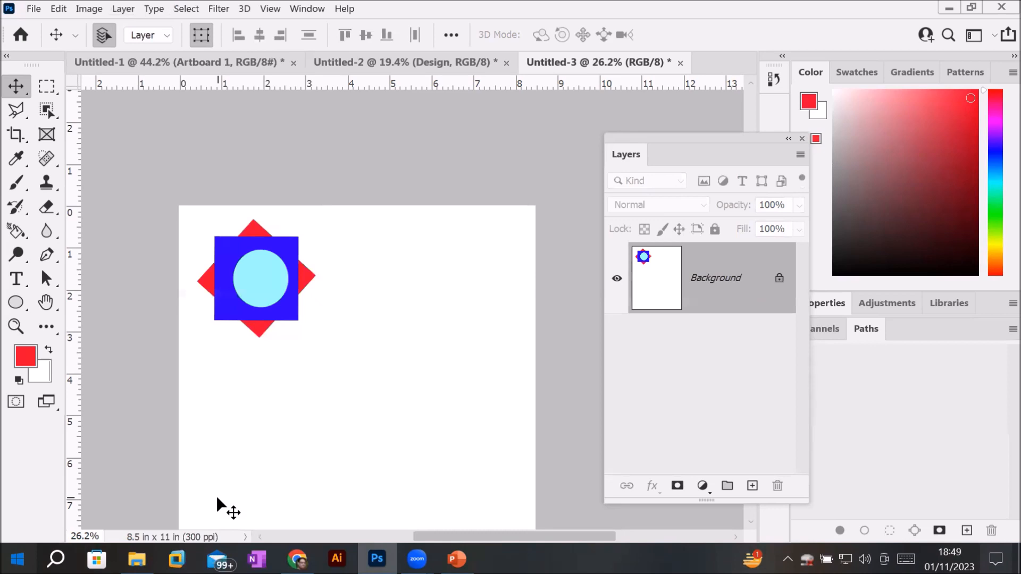
left_click(779, 279)
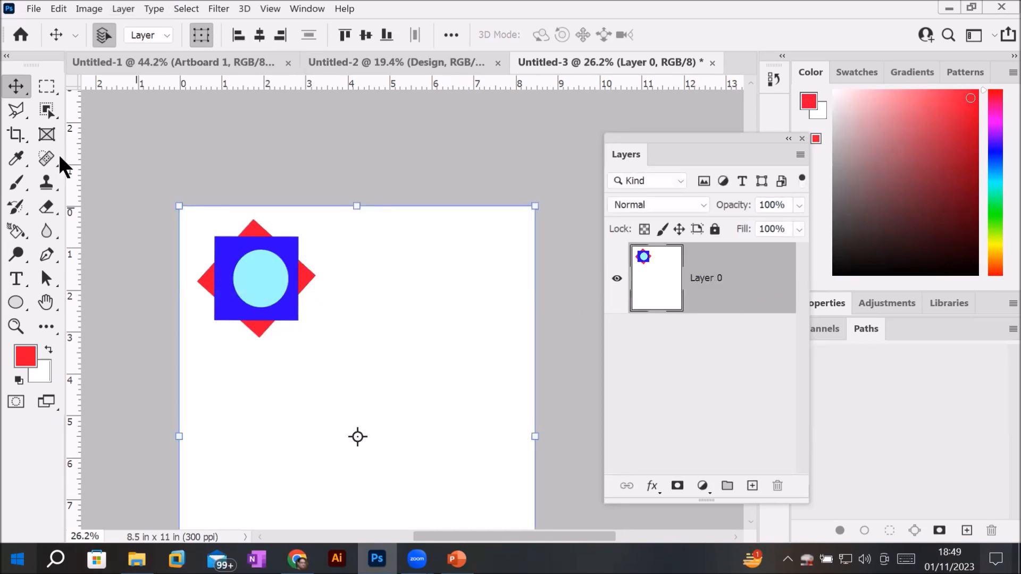
left_click(419, 159)
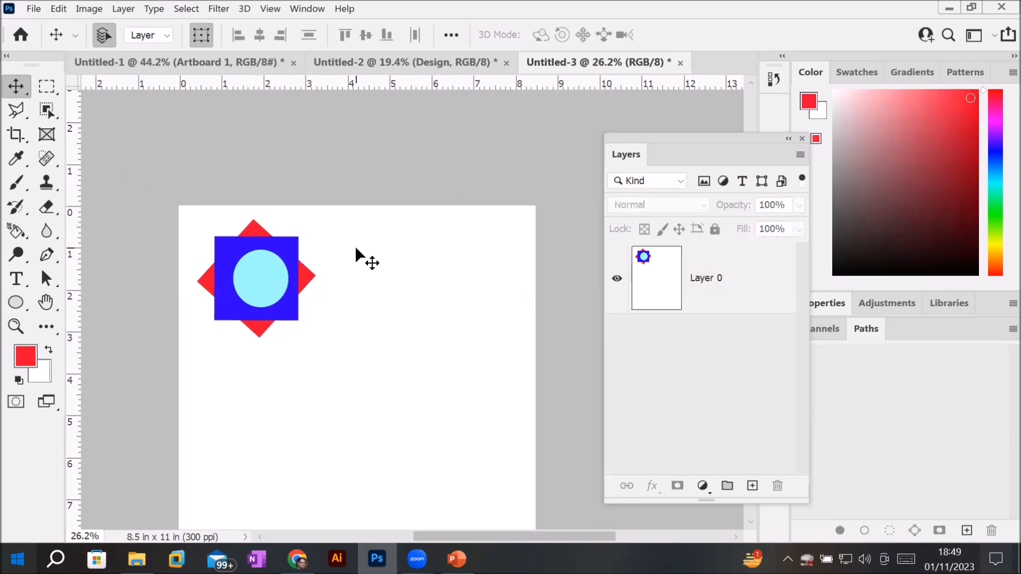
key("ctrl+z")
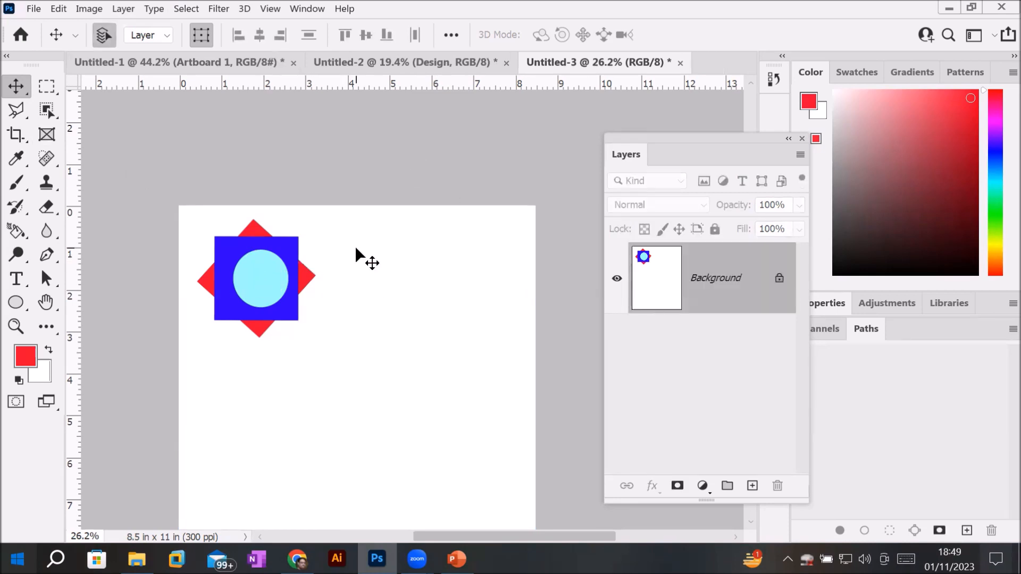
key("ctrl+z")
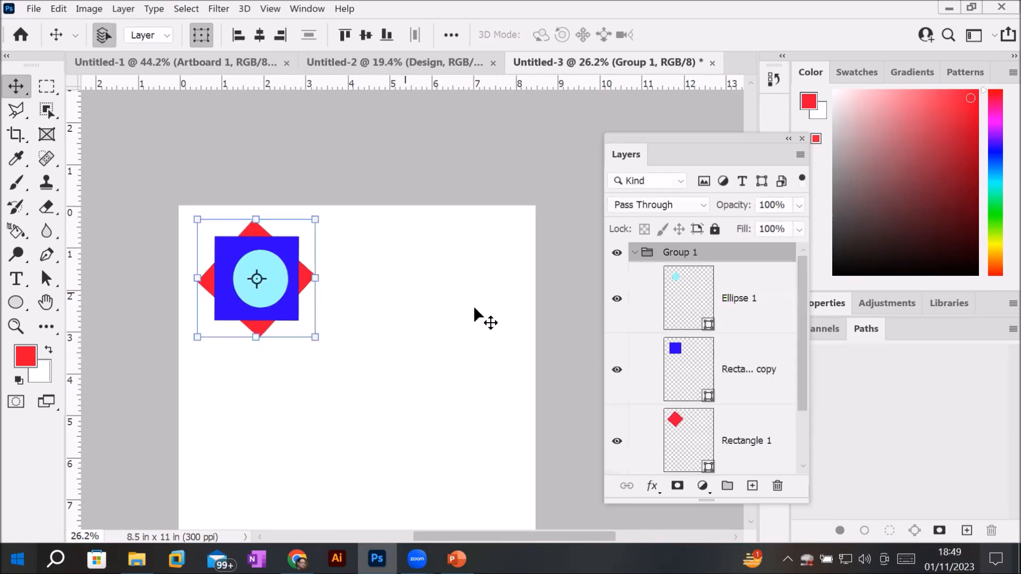
Step: Select the three shape layers in Group 1, apply Merge Visible again, and undo it
left_click(713, 292)
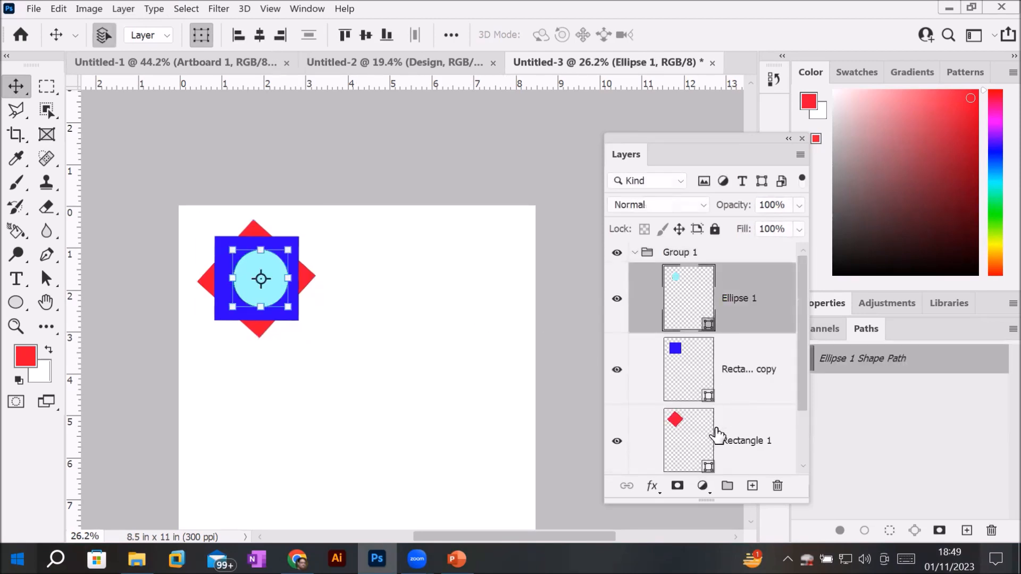
left_click(718, 456, "shift")
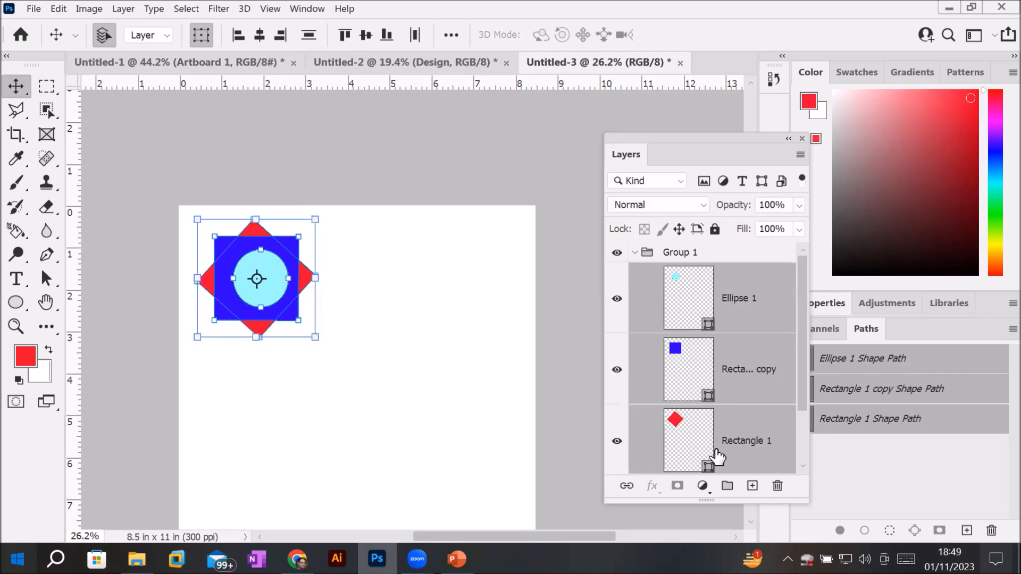
left_click_drag(802, 402, 801, 453)
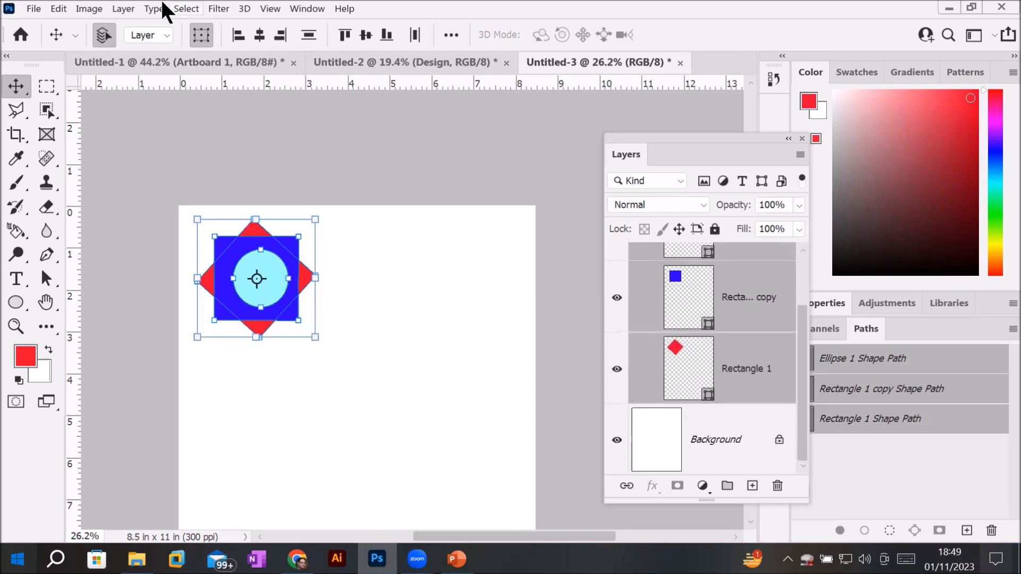
left_click(122, 9)
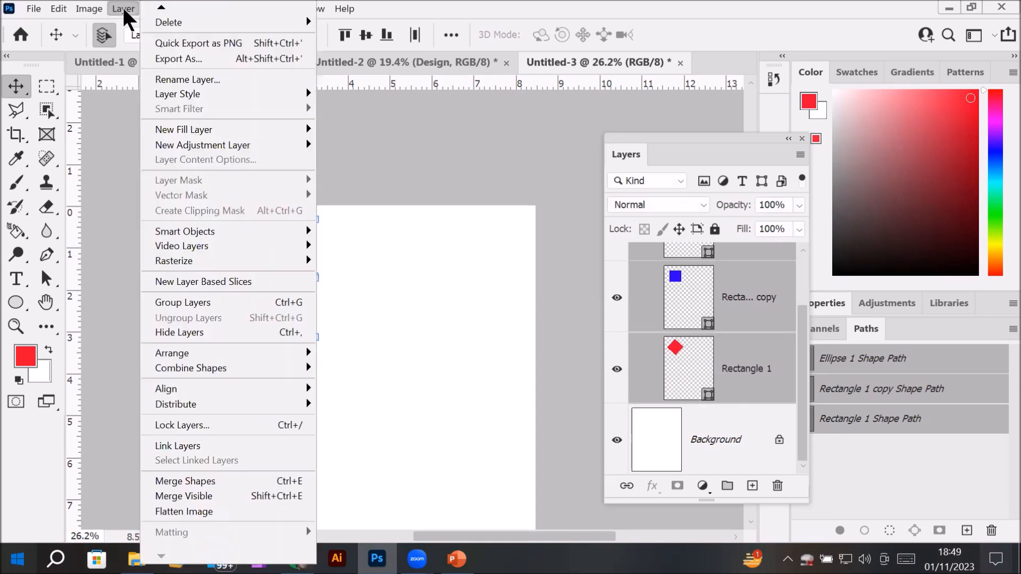
left_click(243, 493)
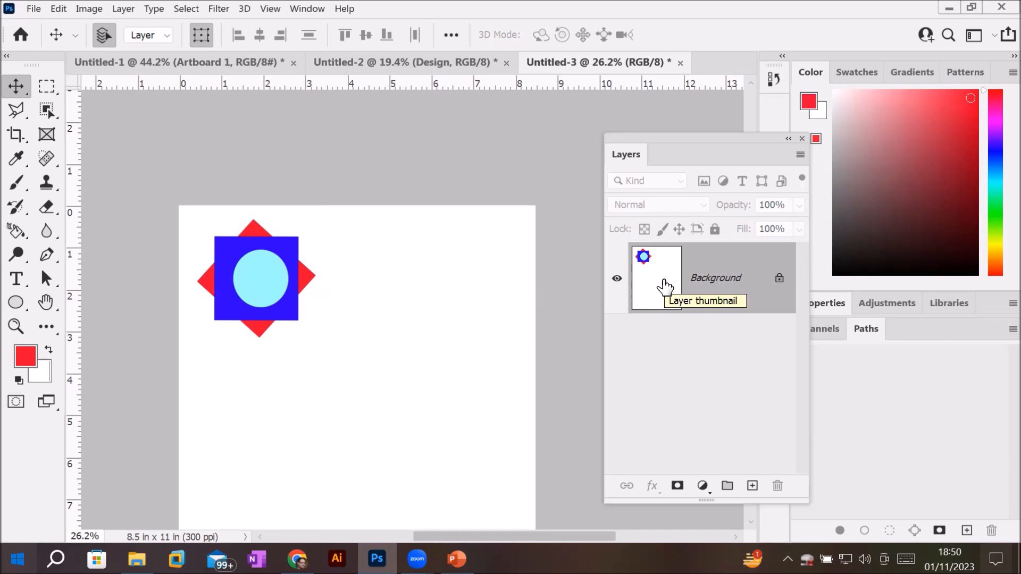
key("ctrl+z")
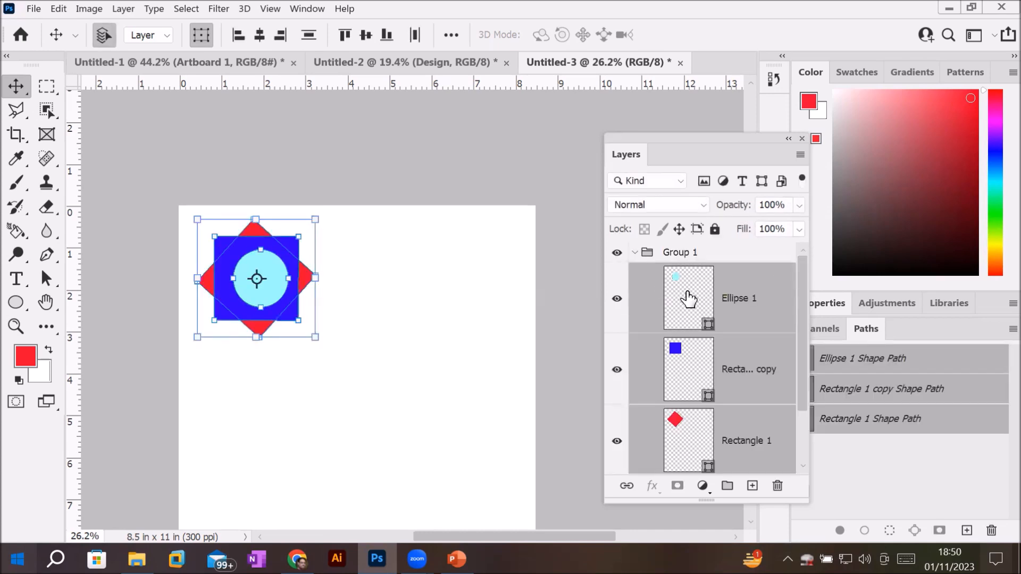
Step: Draw a light blue triangle about 1.63 in wide and high near the canvas's lower-right corner and move it upward
left_click(689, 298)
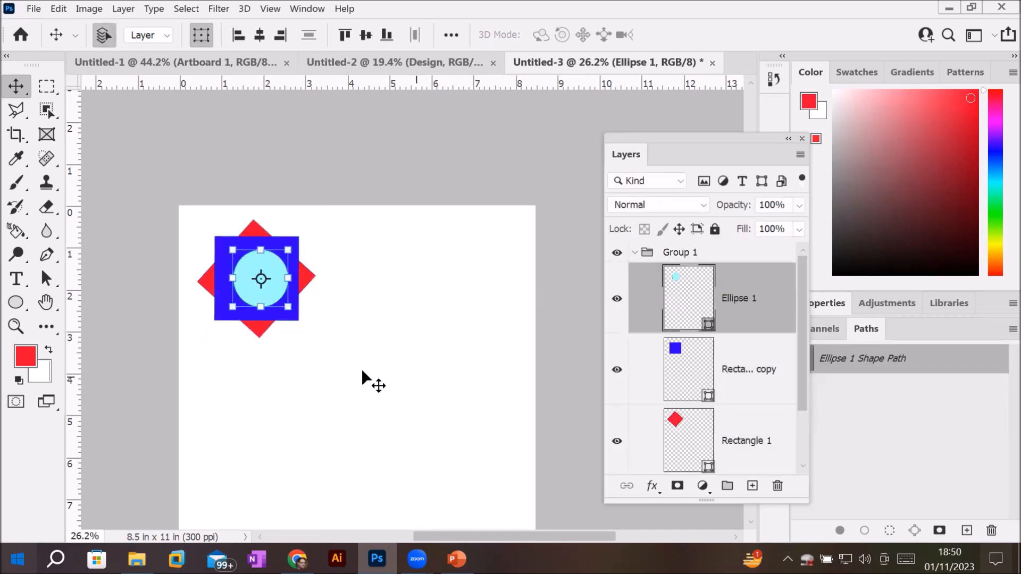
left_click(23, 304)
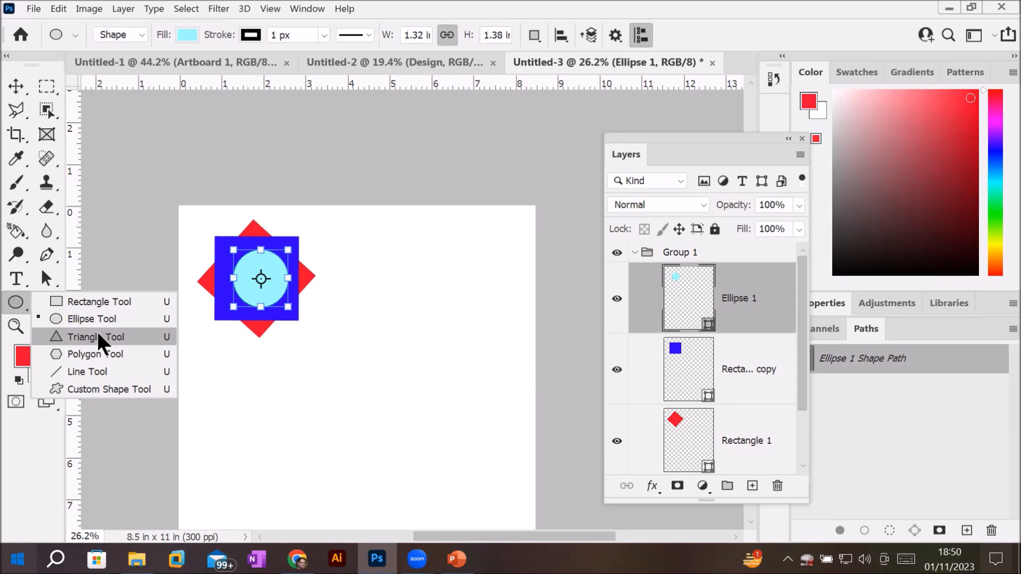
key("Escape")
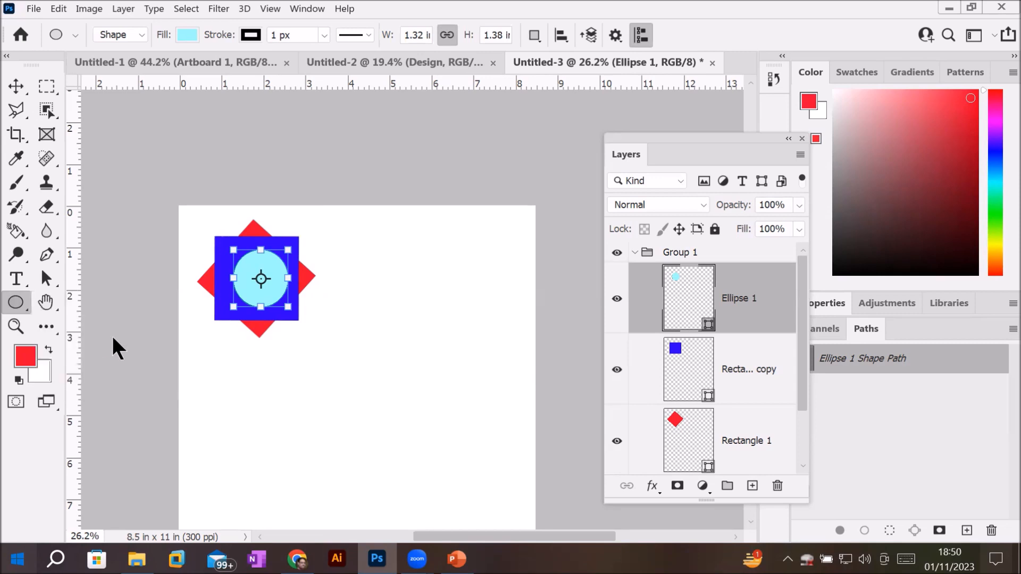
key("shift+u")
scroll(499, 372, "down", 2)
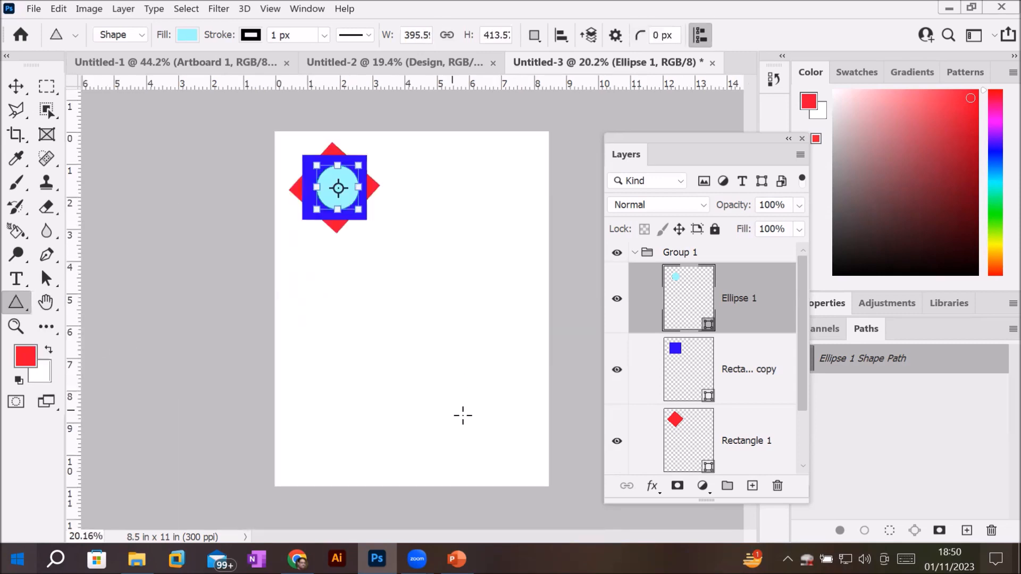
left_click_drag(475, 412, 529, 464)
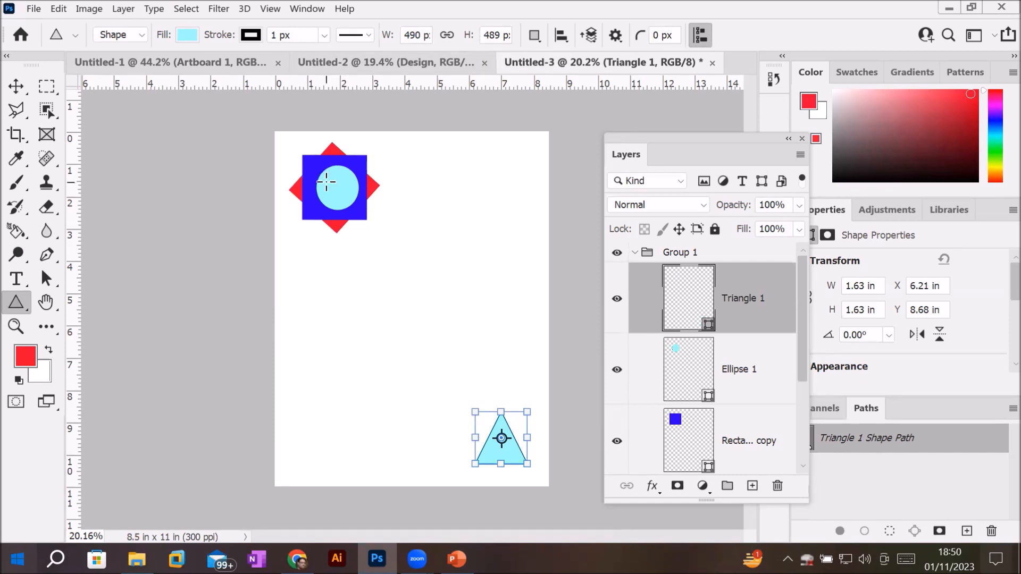
left_click(16, 87)
left_click_drag(499, 449, 494, 363)
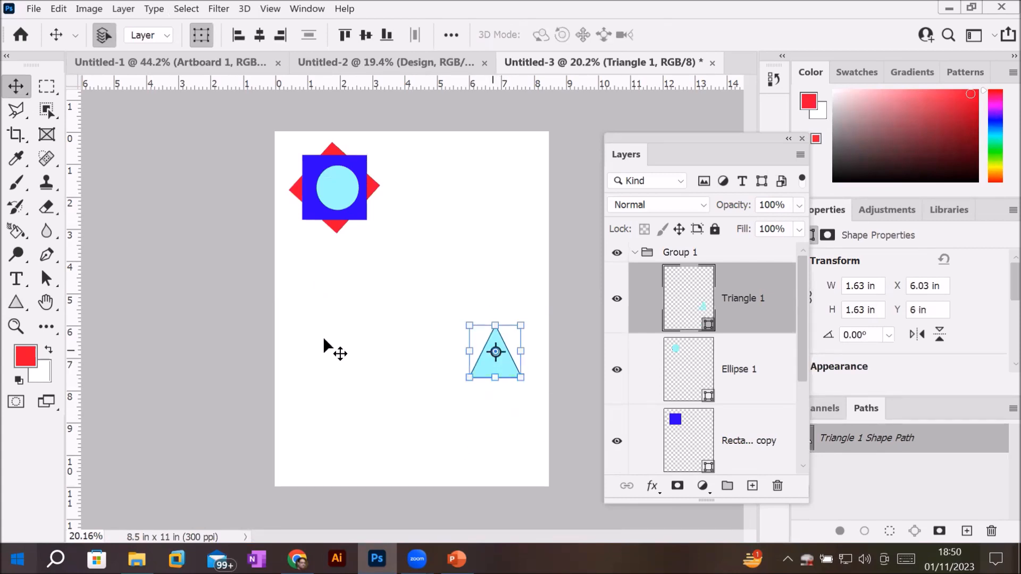
Step: Undo the triangle's move and creation, and the last move of Group 1
left_click(16, 304)
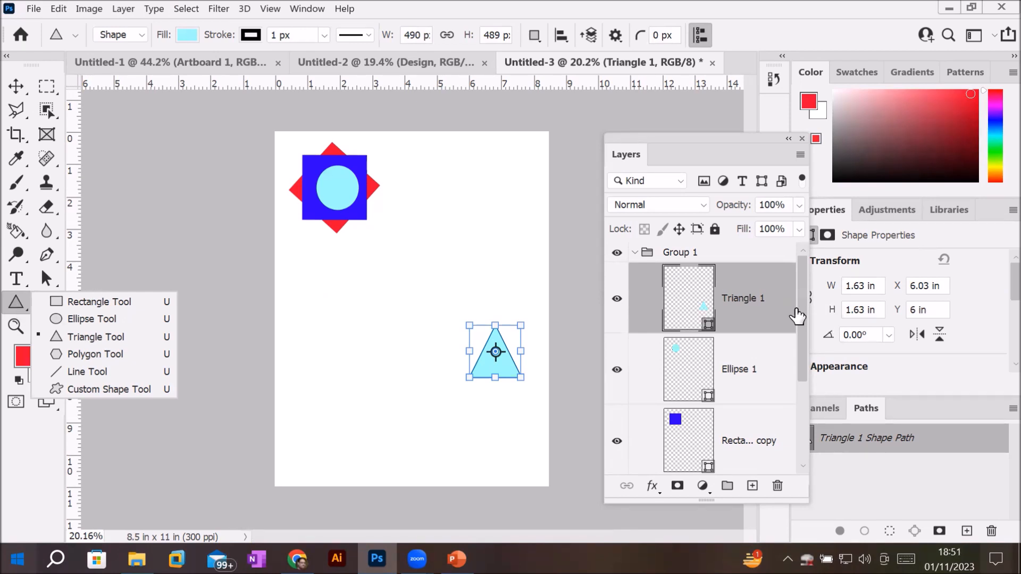
key("ctrl+z")
key("ctrl+z")
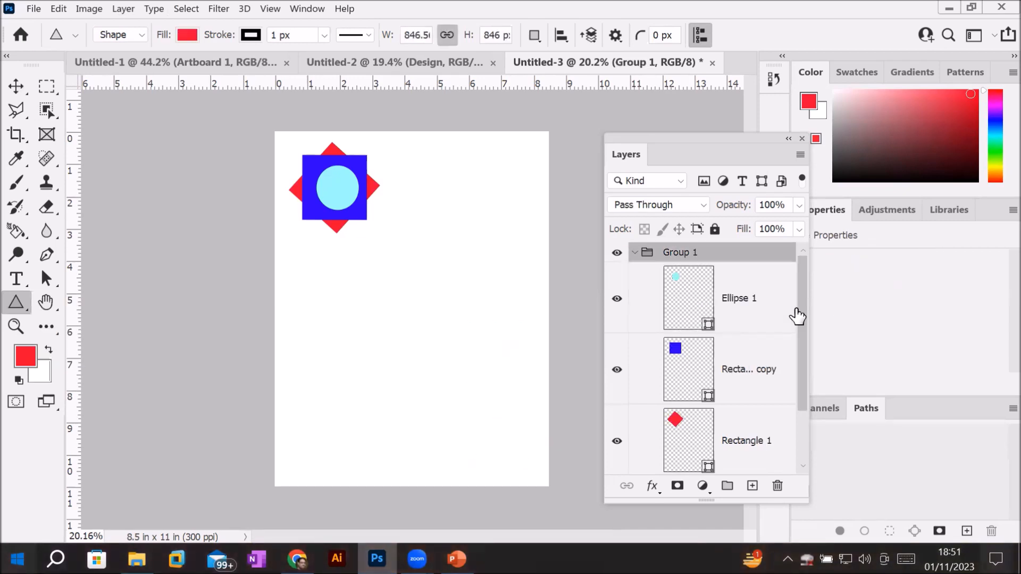
key("ctrl+z")
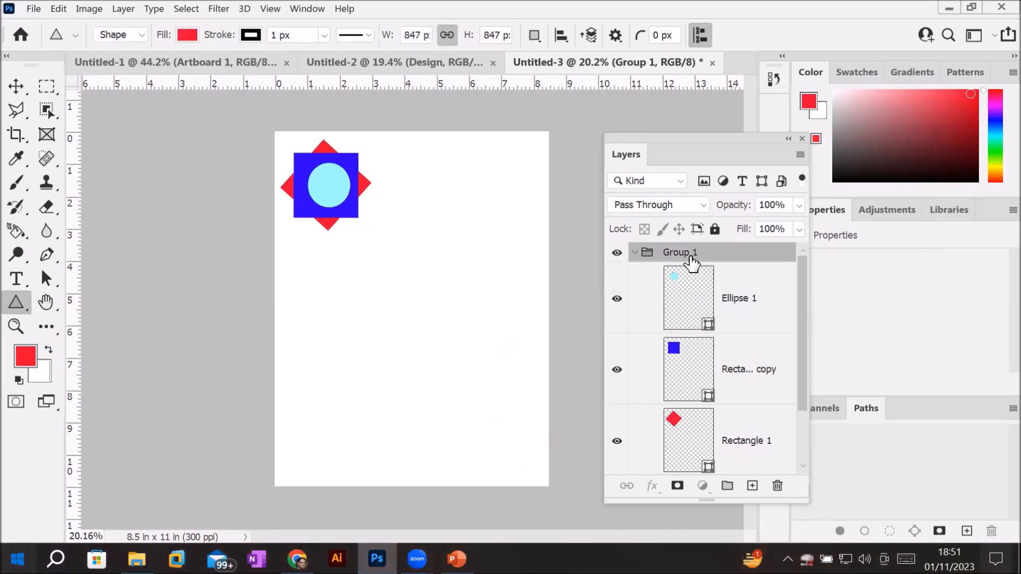
Step: Delete Group 1 with its contents and draw a red triangle about 2.85 in wide and 3.05 in high in the canvas's lower half
left_click(777, 485)
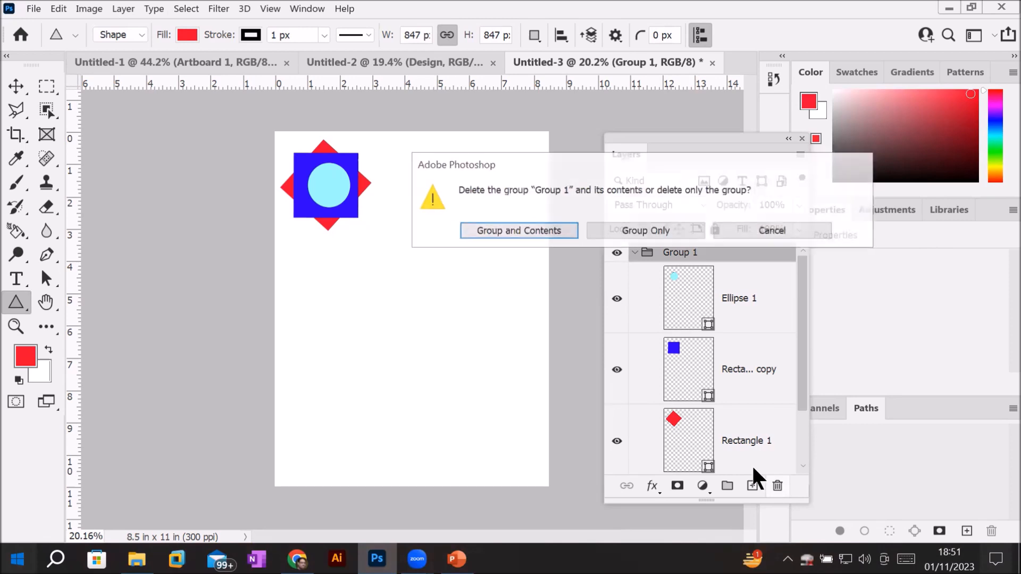
left_click(516, 228)
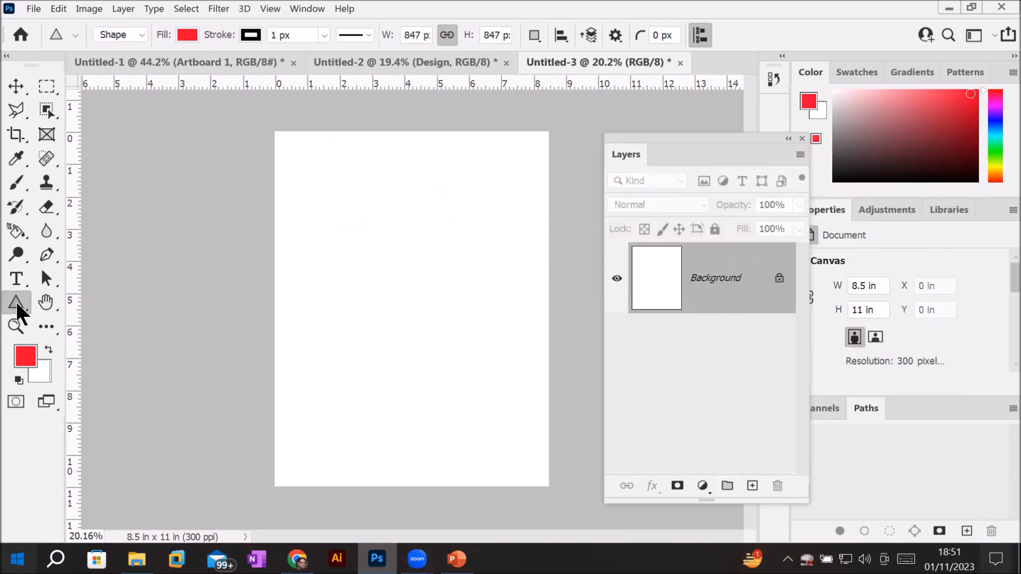
left_click_drag(366, 337, 457, 435)
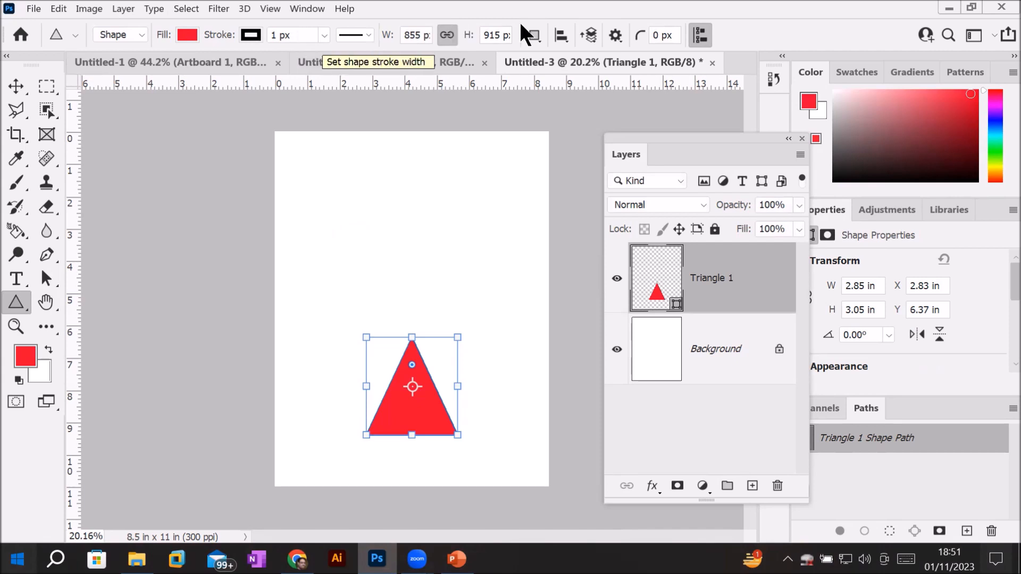
Step: Set the path operation to Combine Shapes and draw an ellipse about 1.89 in wide and 1.77 in high centred on the triangle's tip
left_click(533, 35)
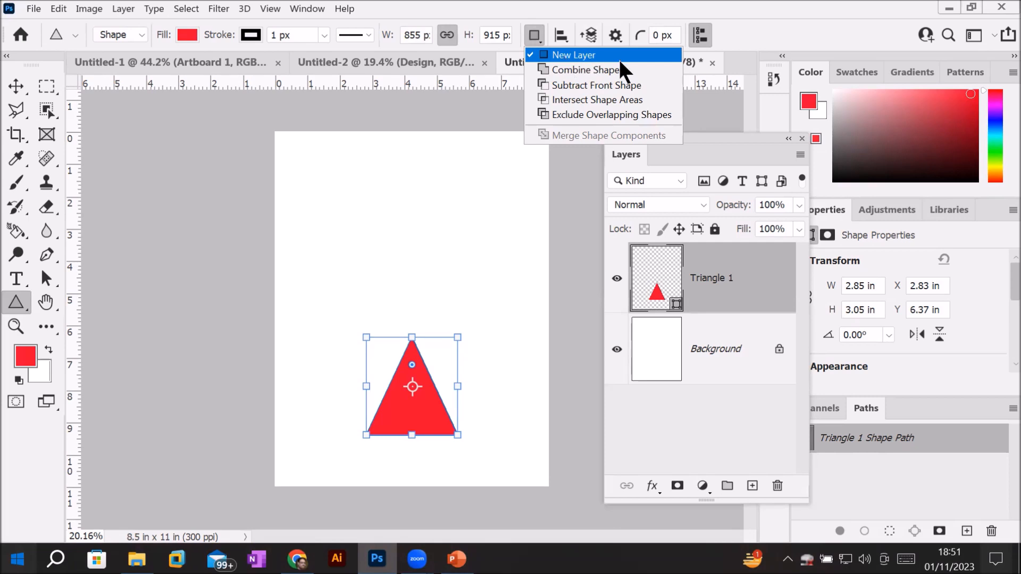
left_click(604, 70)
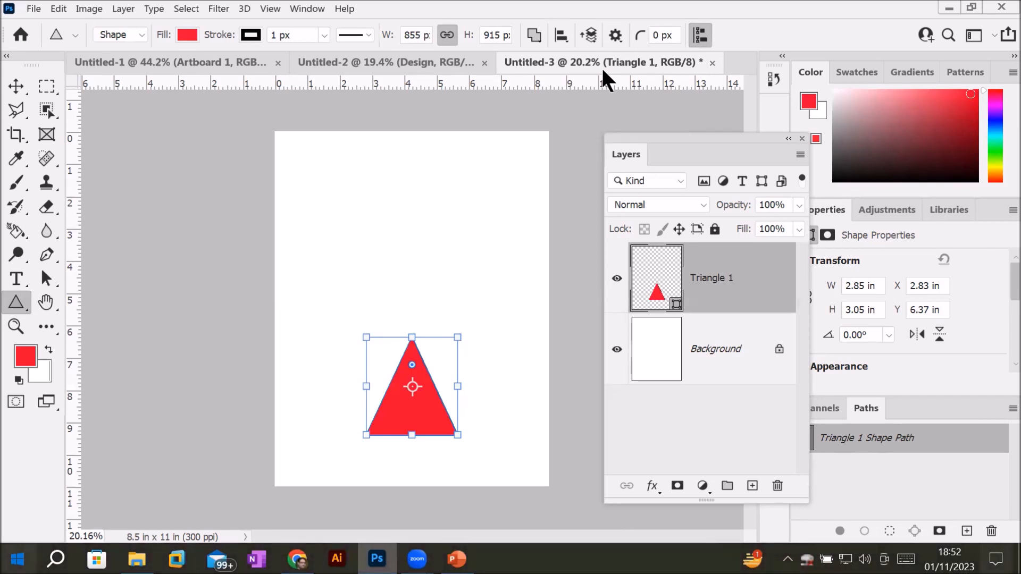
left_click(529, 35)
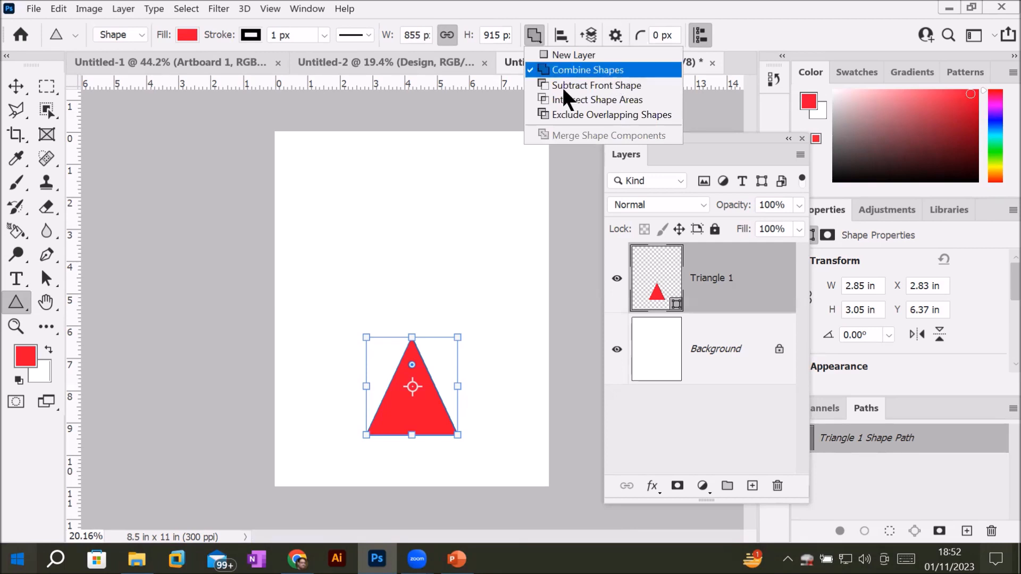
left_click(249, 197)
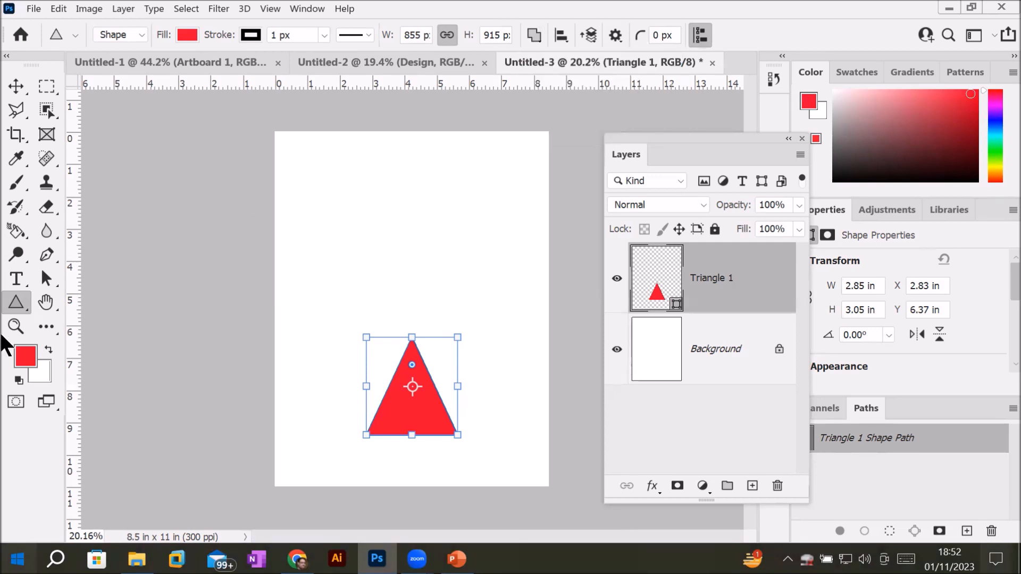
right_click(18, 303)
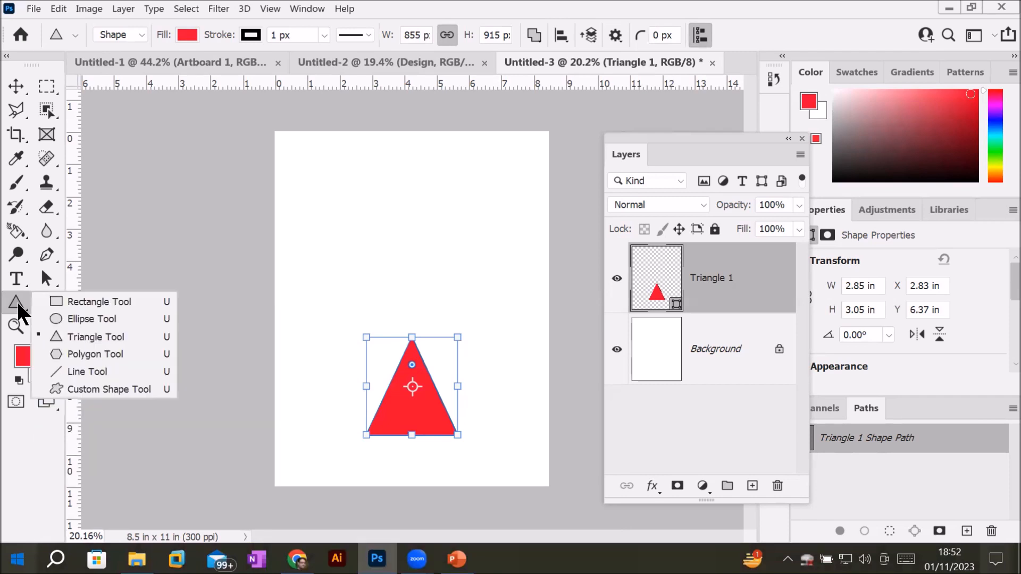
left_click(70, 313)
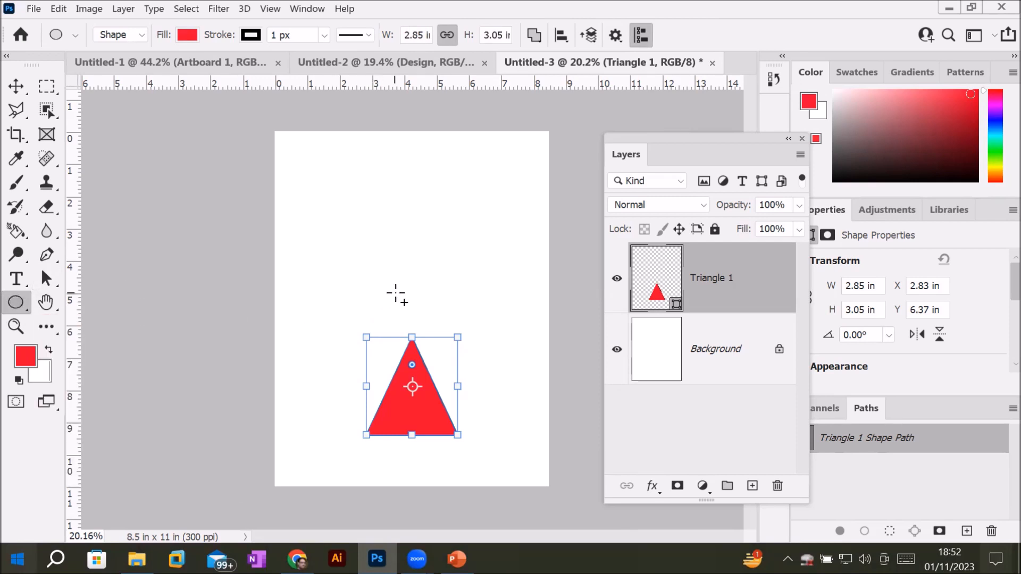
left_click_drag(374, 306, 404, 336)
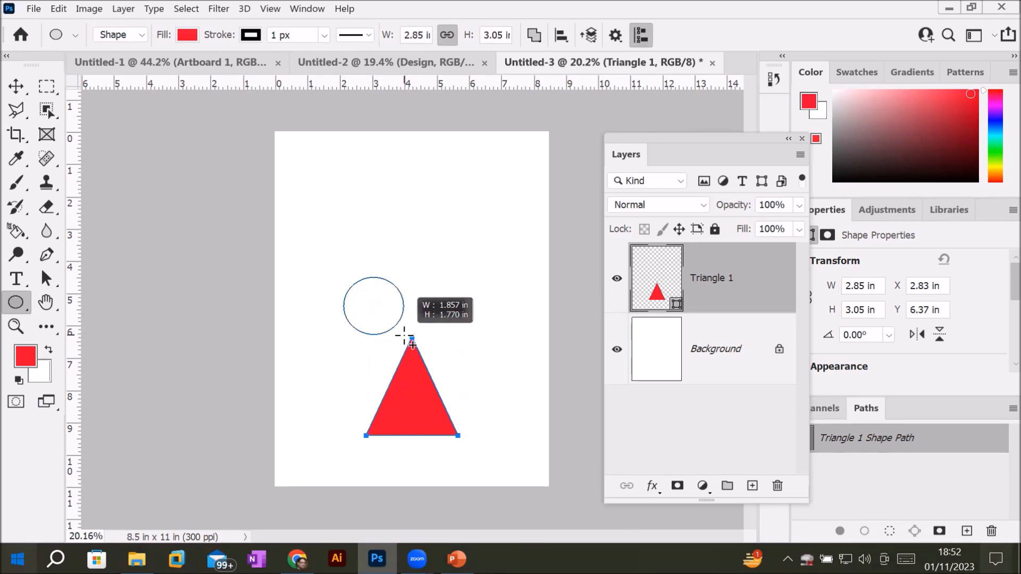
left_click_drag(404, 335, 443, 366)
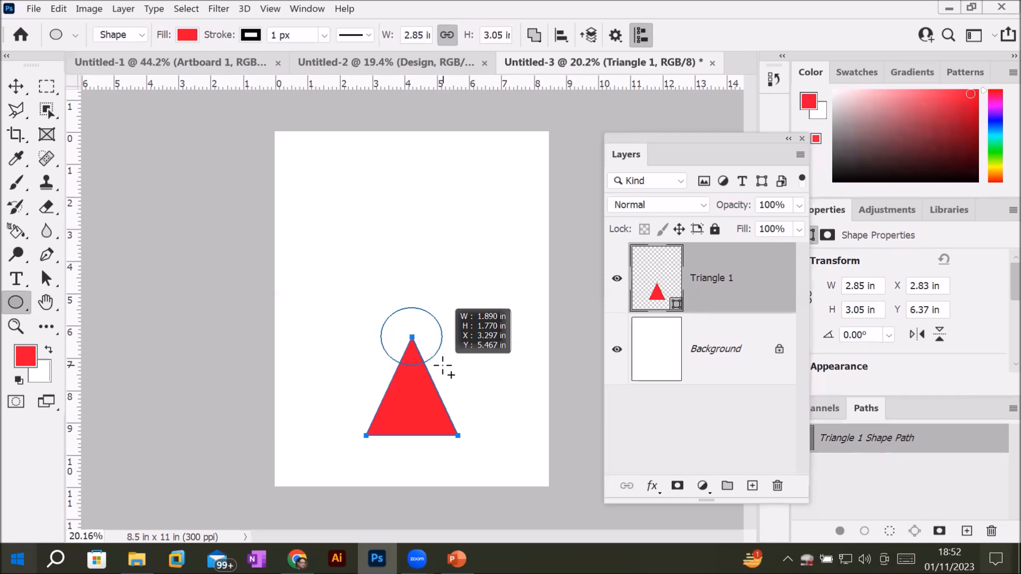
left_click_drag(442, 366, 443, 365)
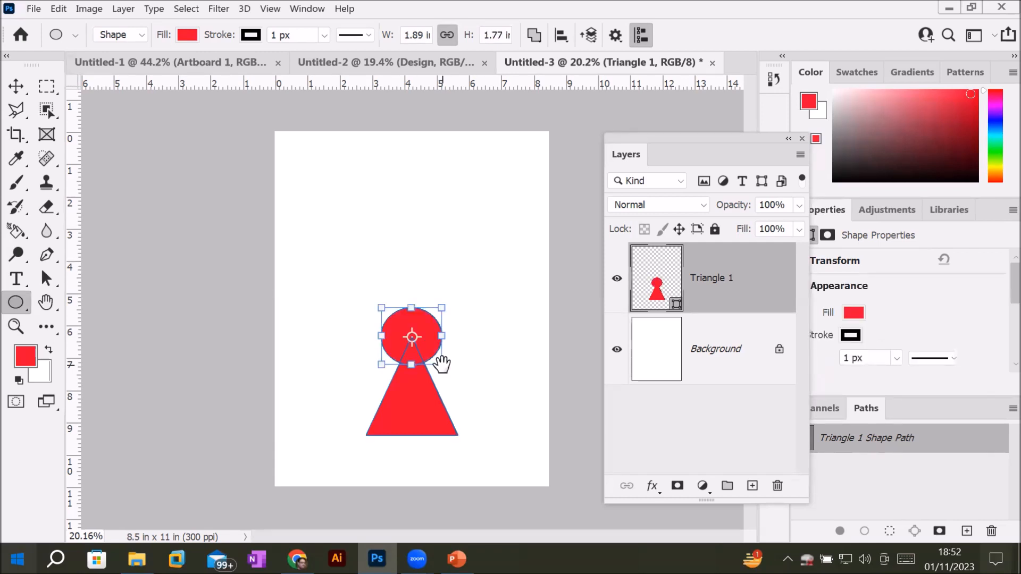
Step: Deselect the Triangle 1 layer and move the combined ellipse and triangle up near the canvas's top edge
left_click(16, 85)
left_click(380, 220)
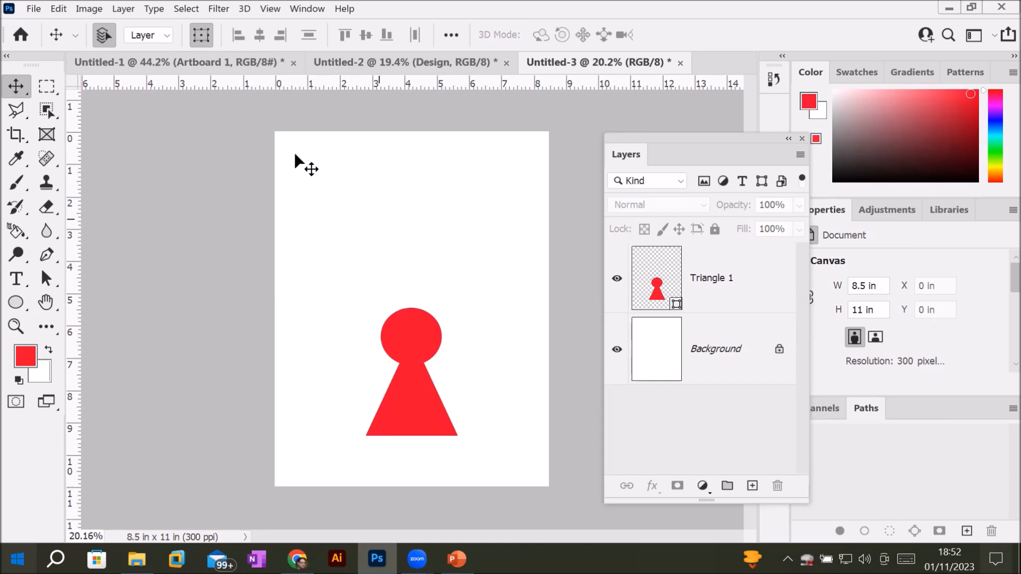
left_click_drag(411, 339, 428, 171)
left_click(418, 360)
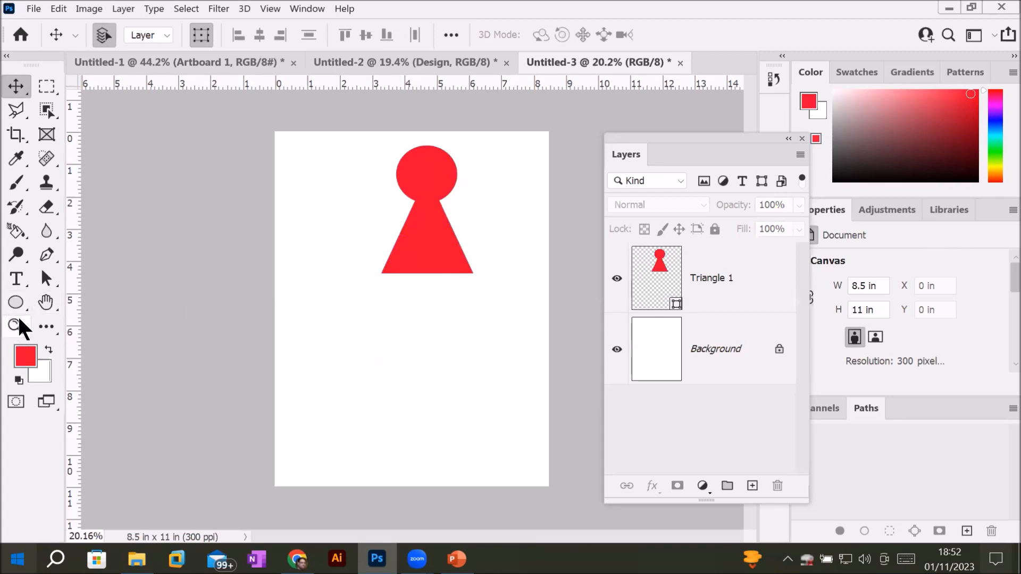
Step: Choose the Rectangle Tool, select the Triangle 1 layer, and set the path operation to Combine Shapes
left_click(21, 300)
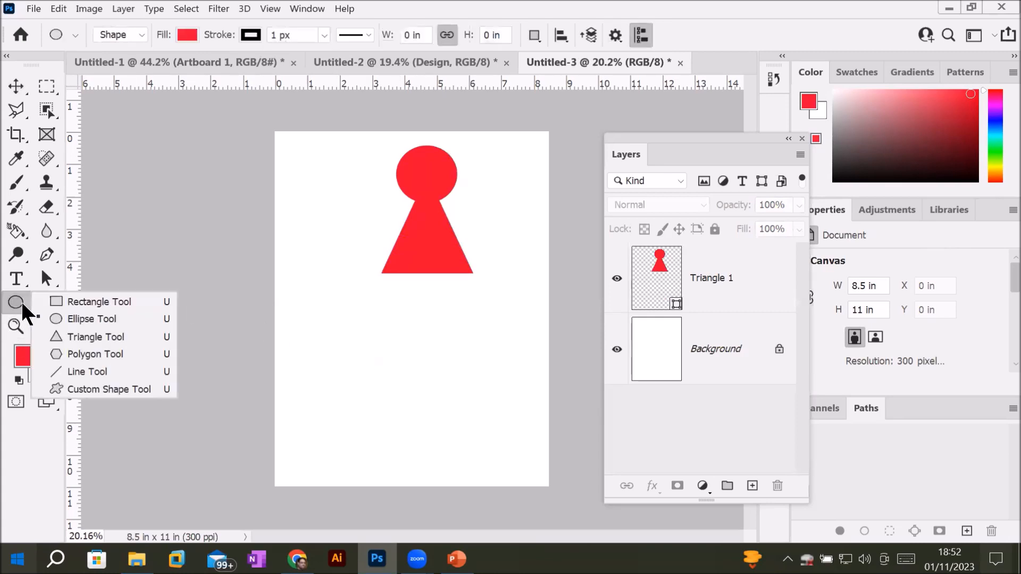
left_click(85, 303)
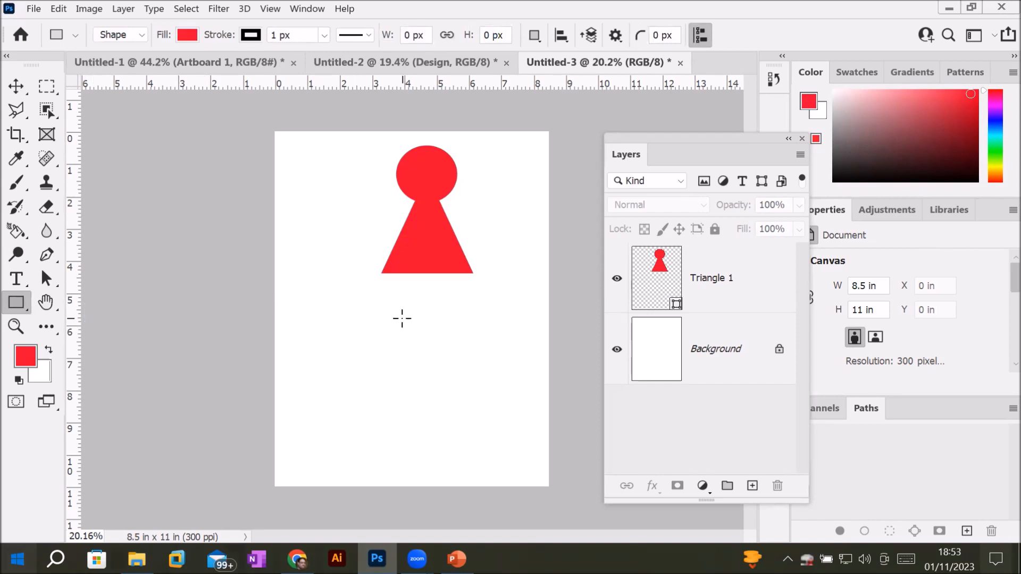
left_click(676, 298)
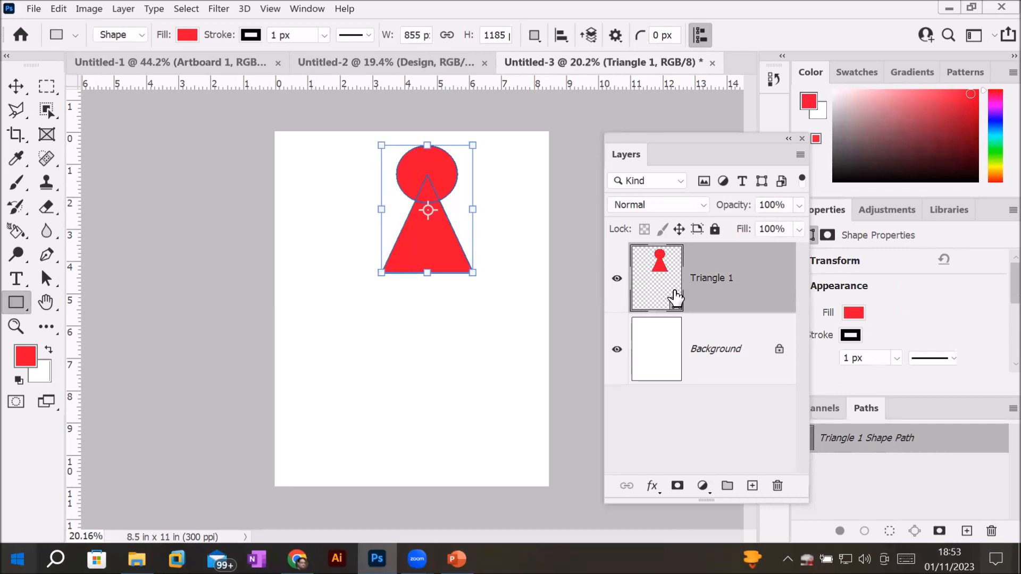
left_click(531, 37)
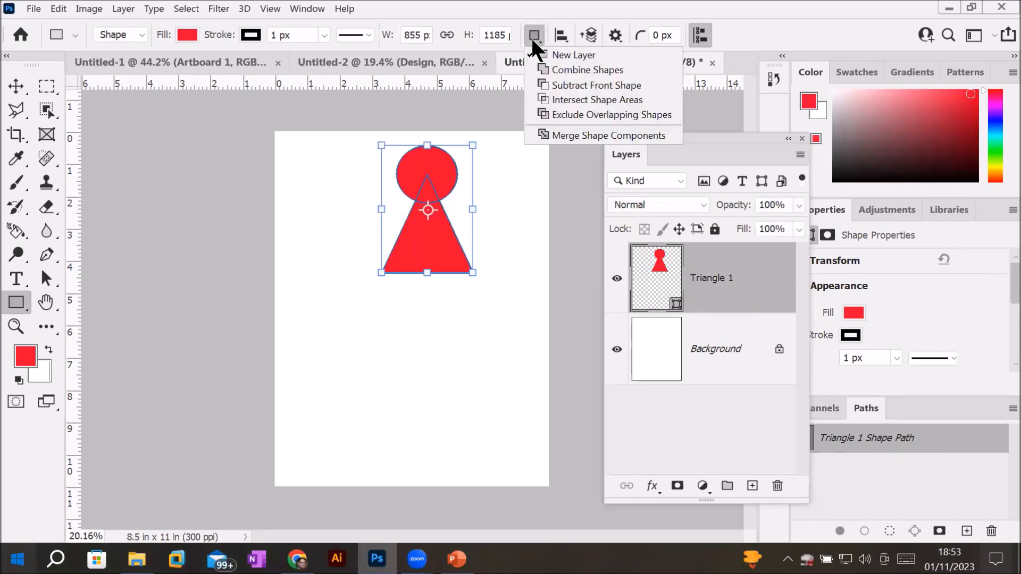
left_click(582, 67)
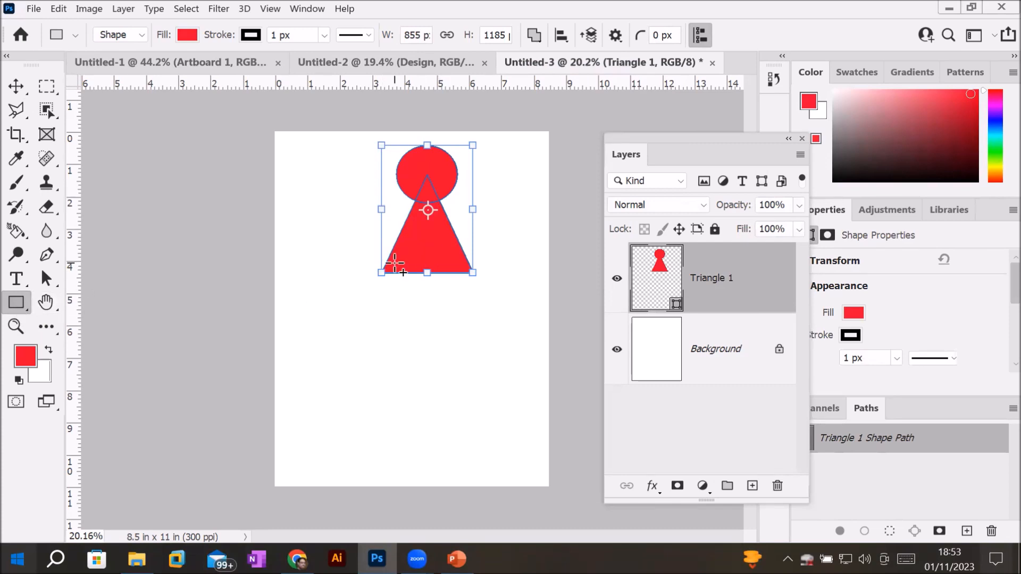
Step: Draw a leg rectangle about 140 px wide and 1131 px high below the triangle's left part, and reselect the Triangle 1 layer
left_click_drag(400, 262, 406, 323)
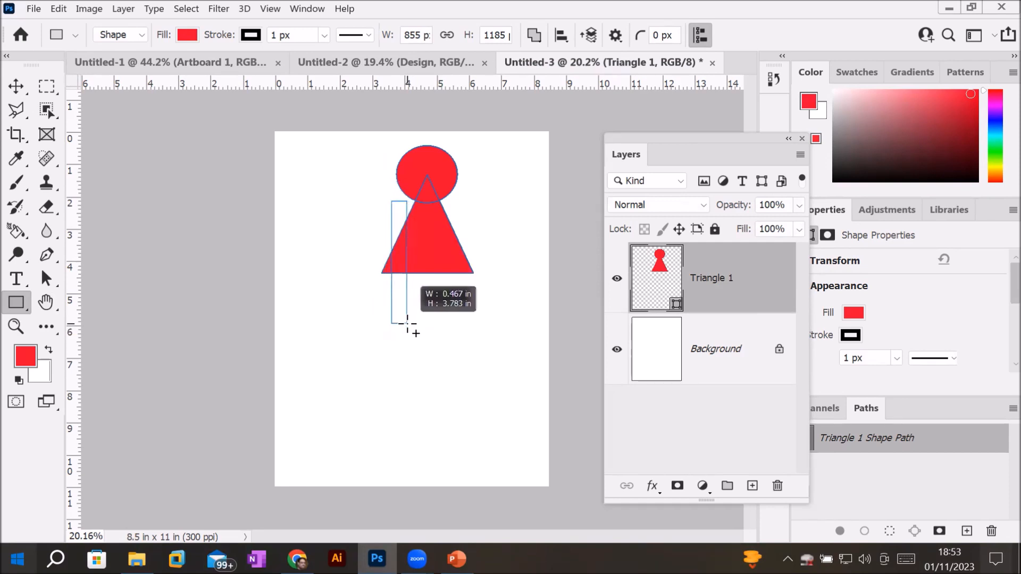
left_click_drag(407, 323, 417, 381)
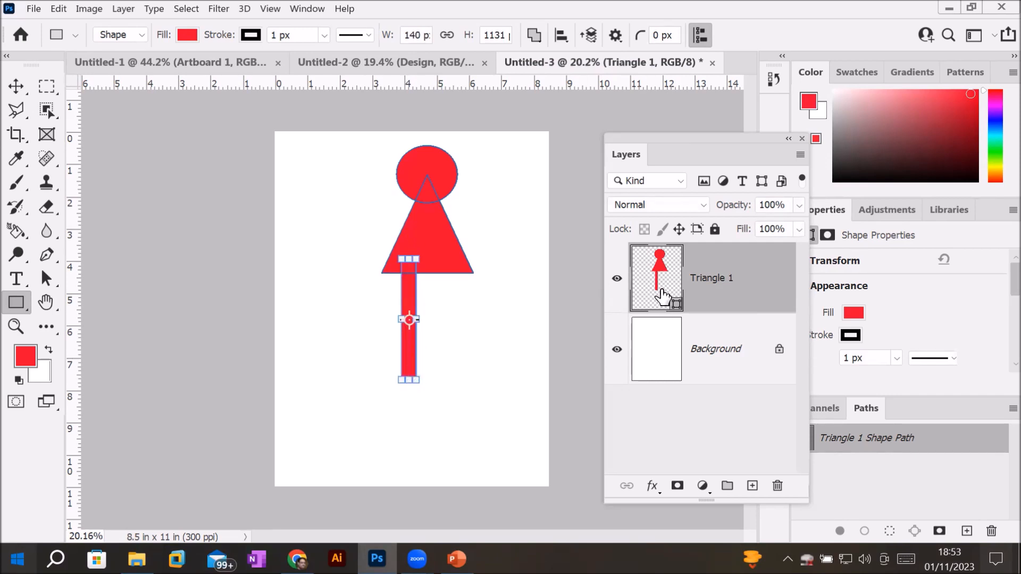
left_click(649, 354)
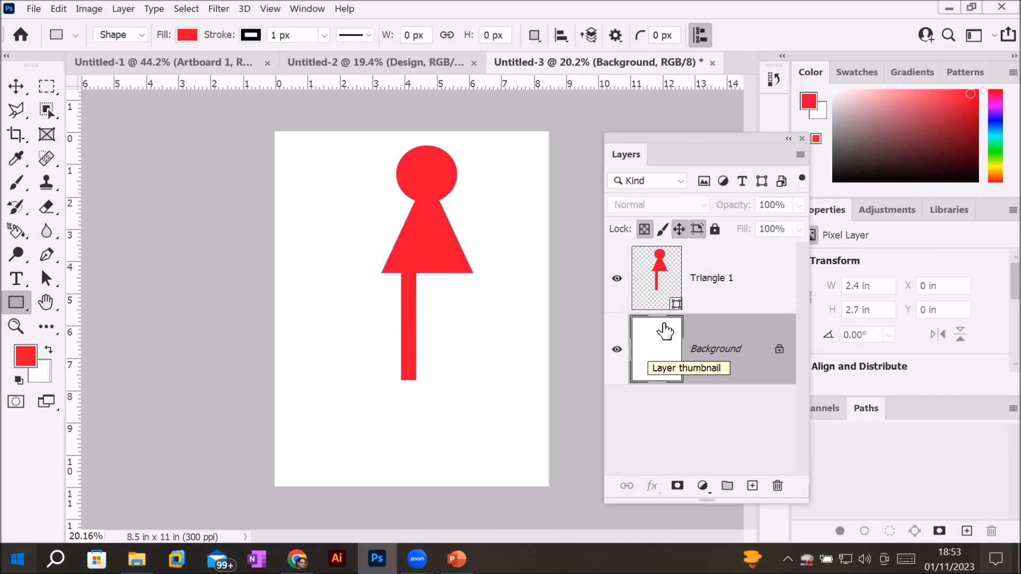
left_click(654, 275)
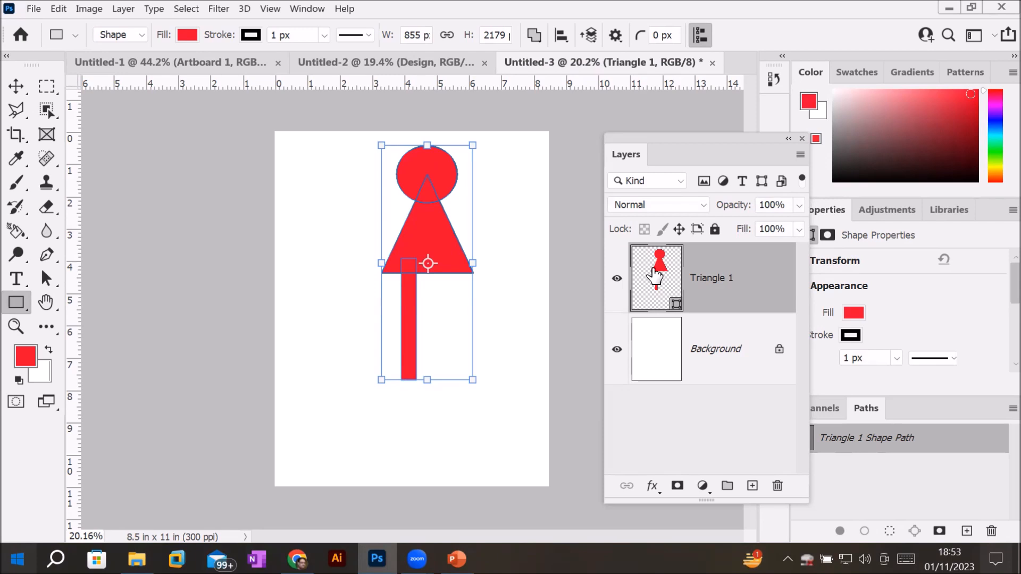
Step: Draw a separate vertical rectangle about 130 px wide and 1042 px high to the right of the triangle in the same layer
right_click(11, 311)
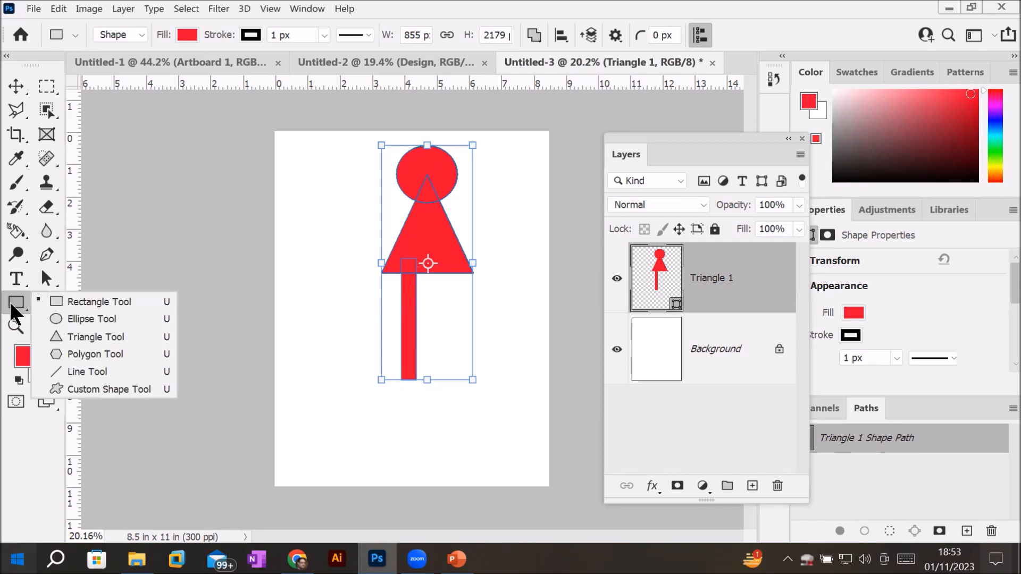
left_click(58, 296)
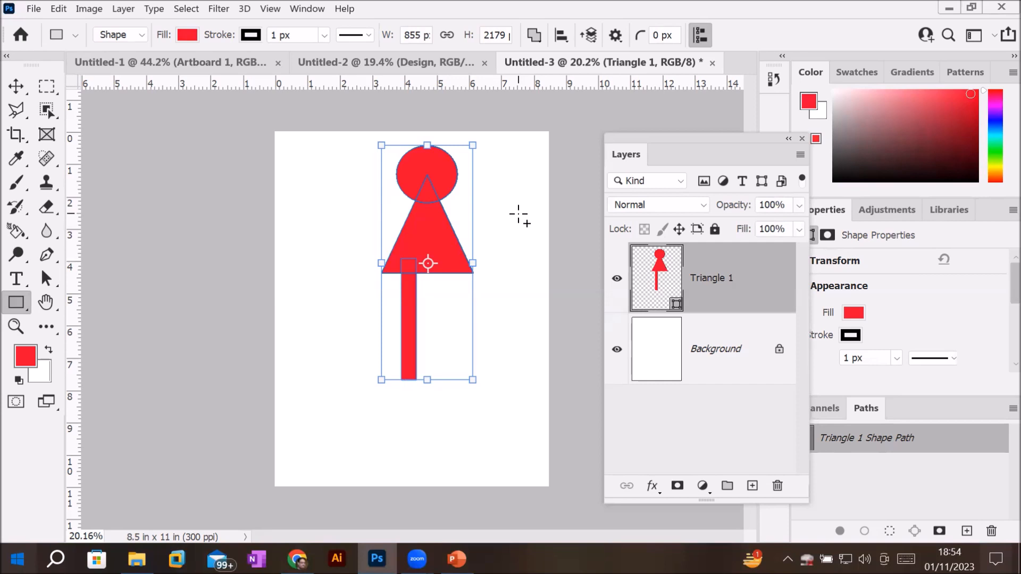
left_click_drag(493, 240, 504, 334)
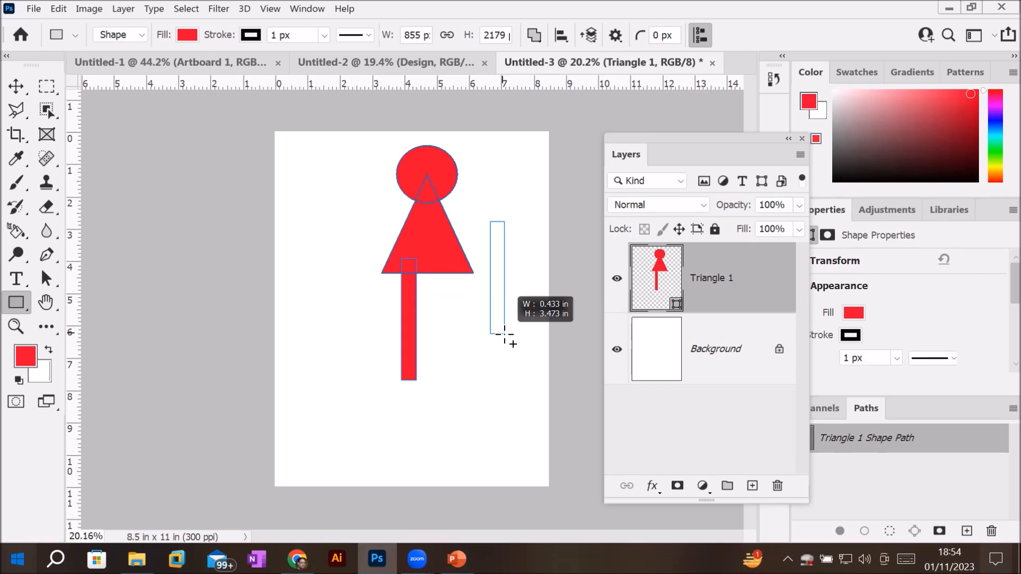
left_click_drag(505, 334, 505, 334)
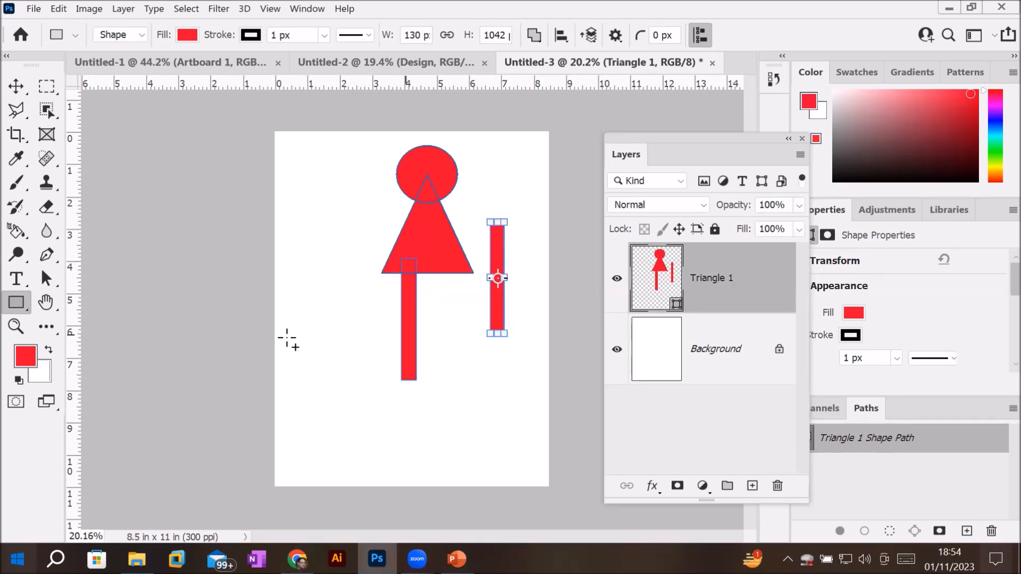
left_click(16, 303)
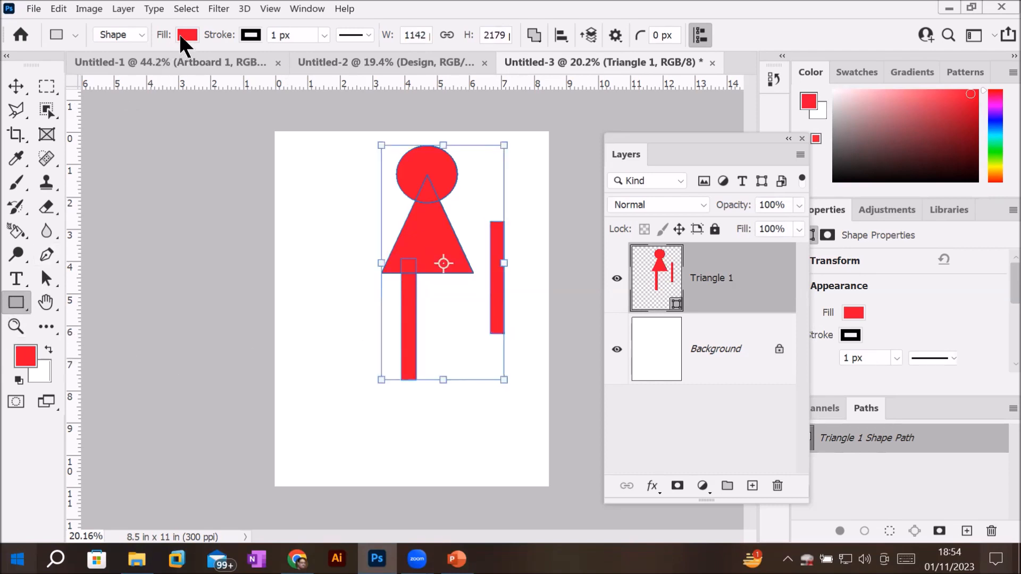
Step: Try purple, green and light blue from the recently used colors as the combined shape's fill
left_click(181, 35)
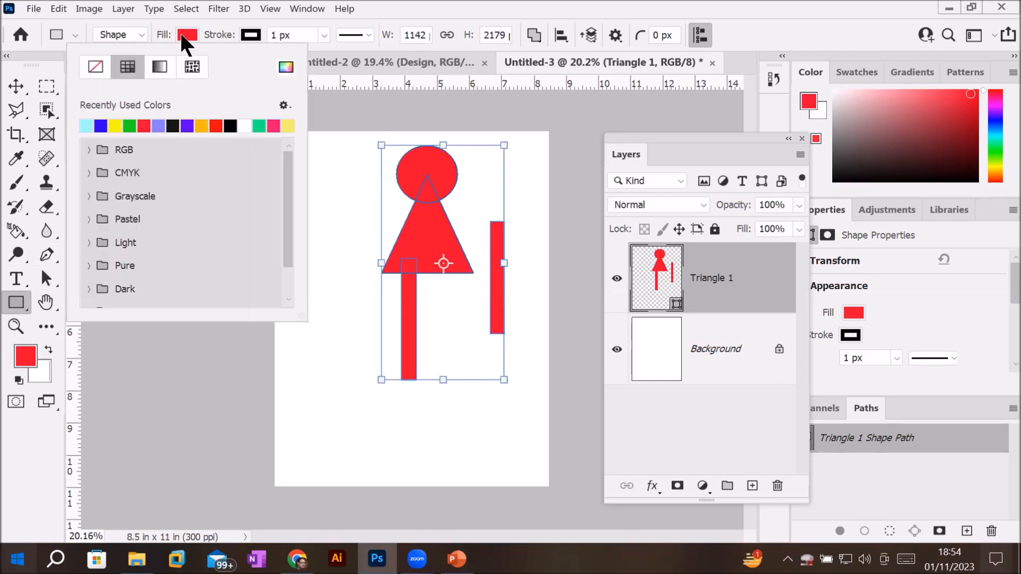
left_click(187, 126)
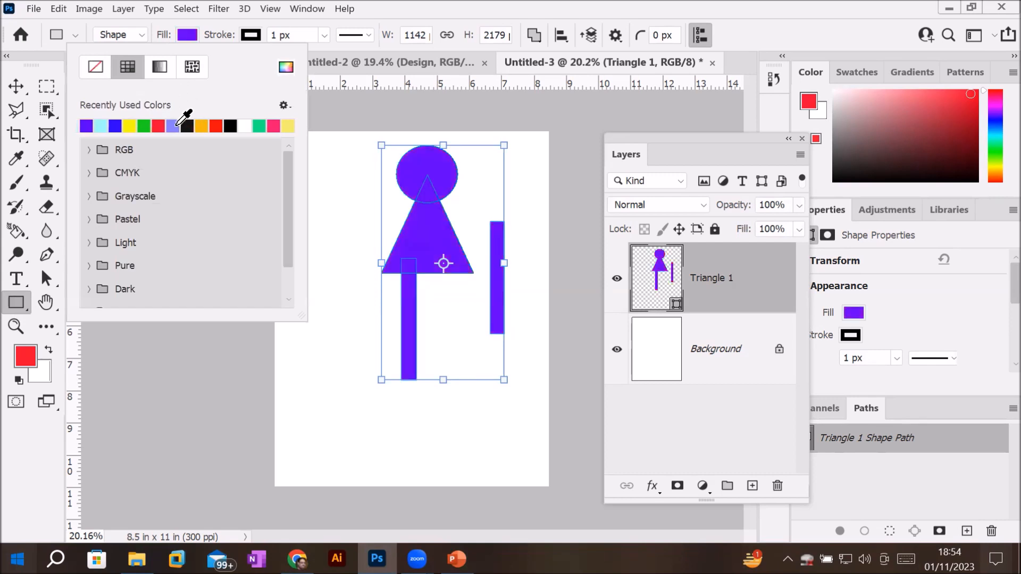
left_click(144, 126)
left_click(120, 123)
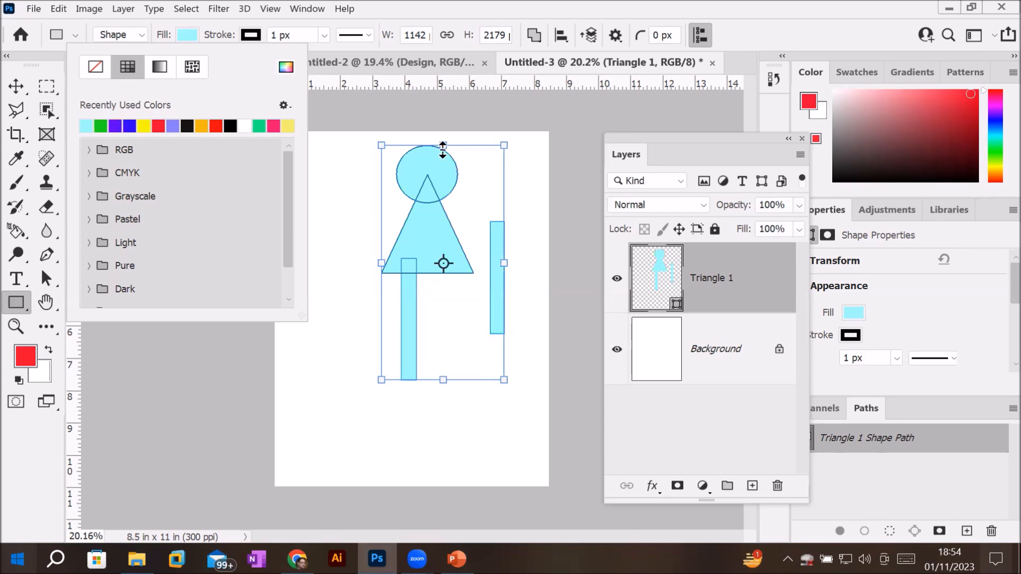
Step: Undo the fill colour changes and the two vertical rectangles in the Triangle 1 layer
key("alt+BackSpace")
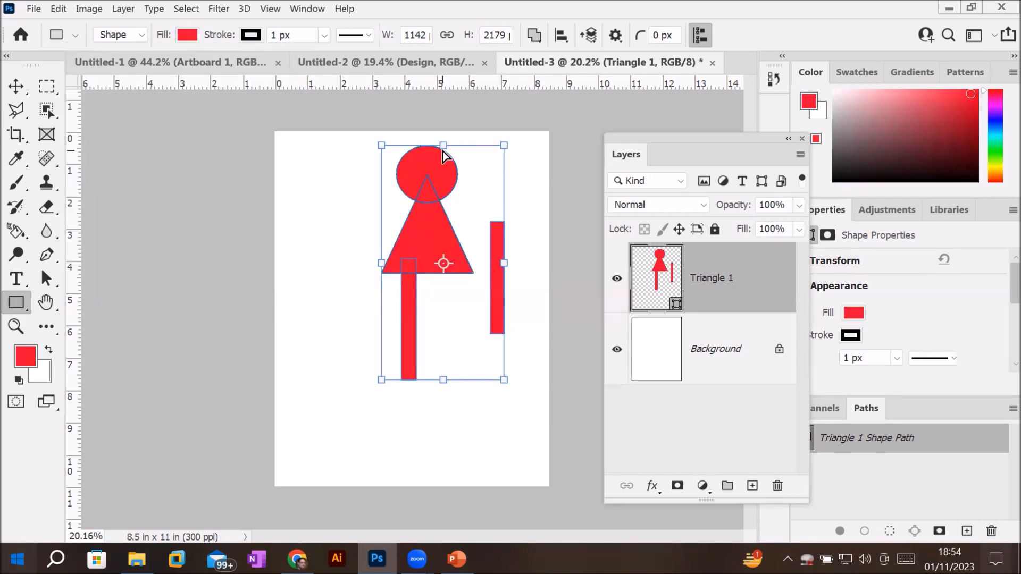
key("ctrl+z")
key("ctrl+z")
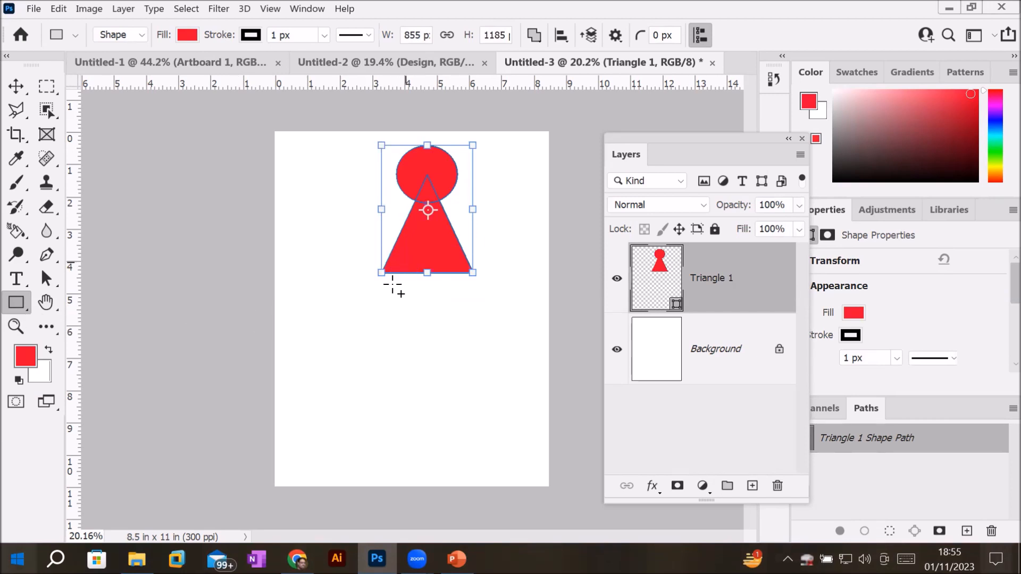
Step: Draw a leg rectangle about 139 px wide and 1165 px high, overlapping the lower-left part of the triangle
left_click_drag(409, 224, 420, 384)
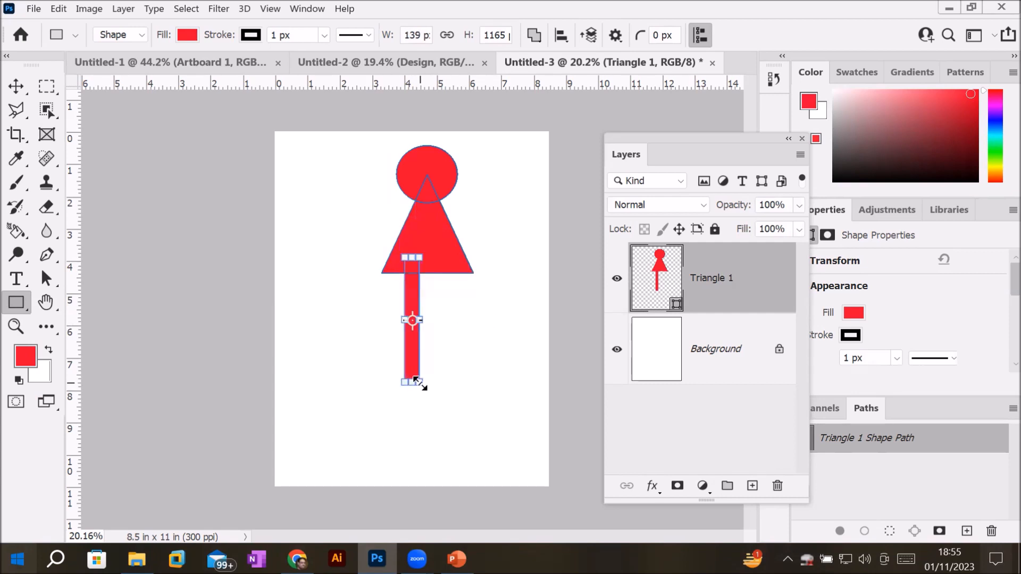
left_click(12, 303)
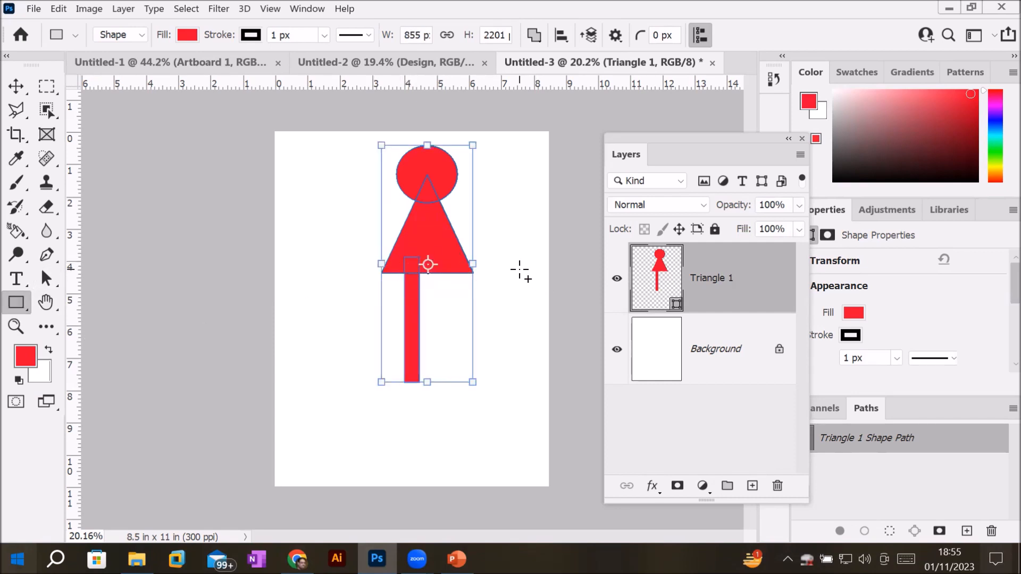
Step: Draw a second leg rectangle about 165 px wide and 1300 px high, overlapping the triangle's lower-right part, and deselect the figure
mouse_move(512, 201)
left_mouse_down()
mouse_move(532, 358)
mouse_move(524, 336)
mouse_move(452, 394)
mouse_move(459, 374)
mouse_move(461, 385)
left_mouse_up()
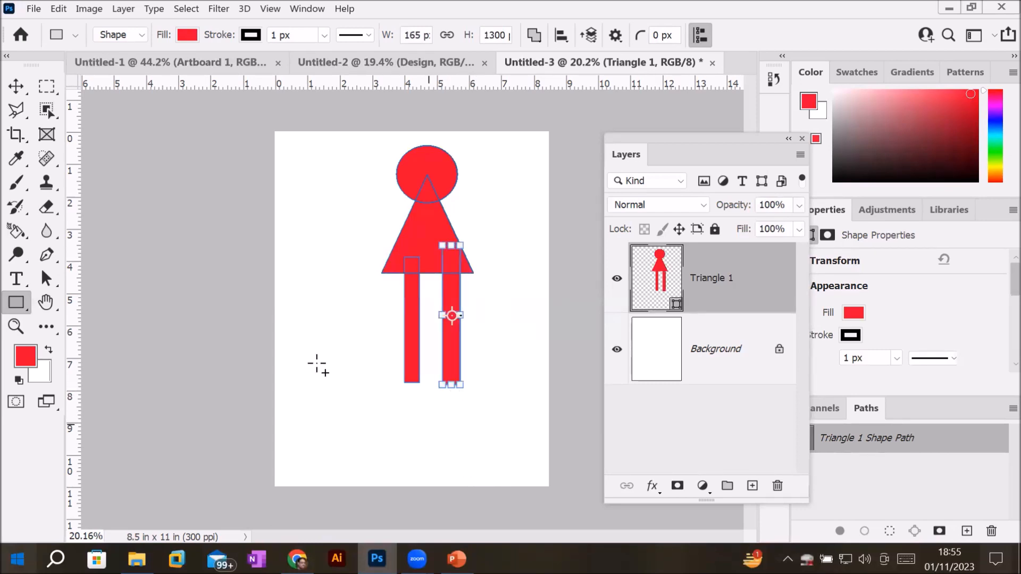
left_click(16, 87)
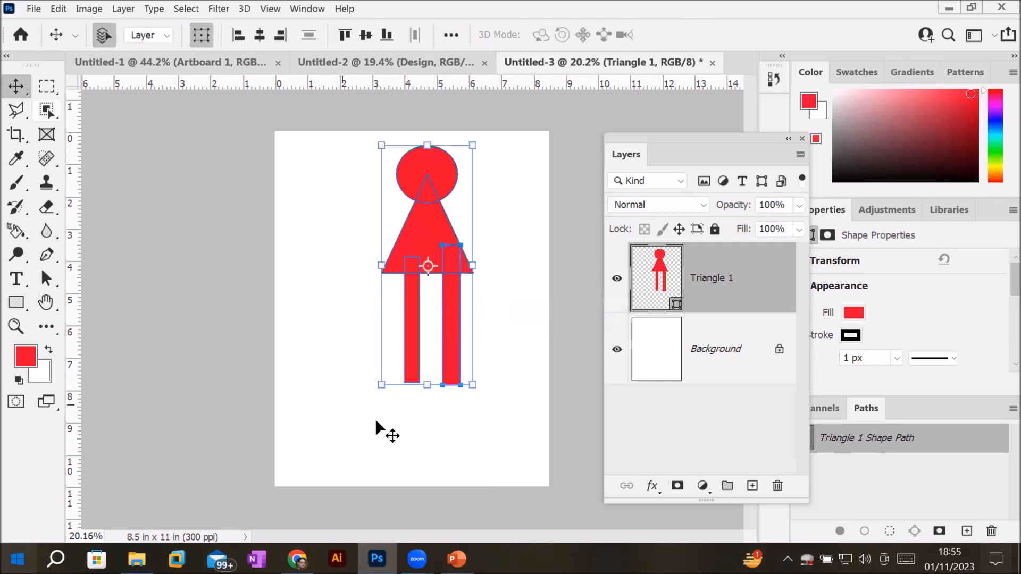
left_click(392, 446)
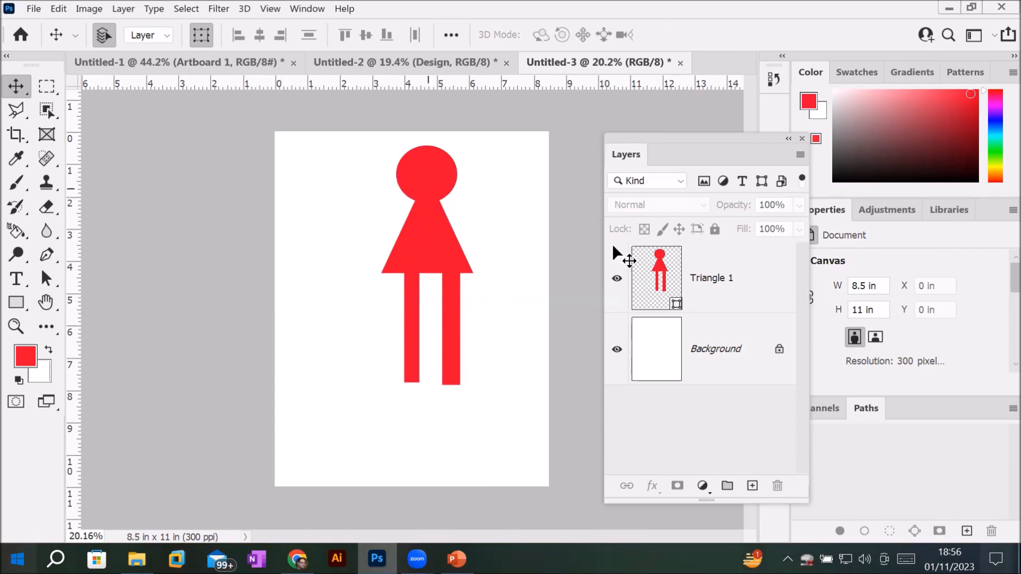
Step: Hide the Triangle 1 layer and add a new empty layer above it
left_click(616, 280)
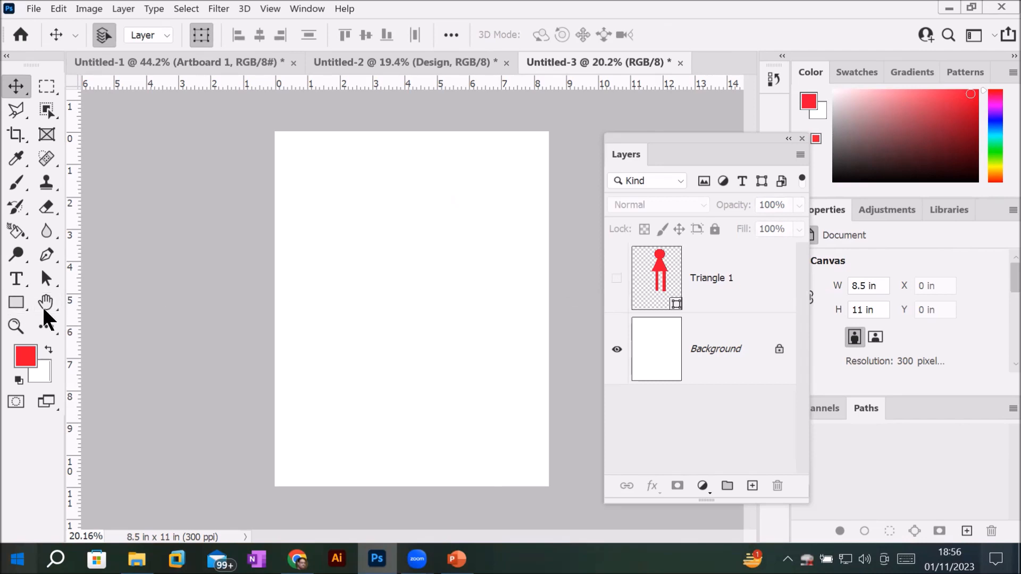
left_click(754, 486)
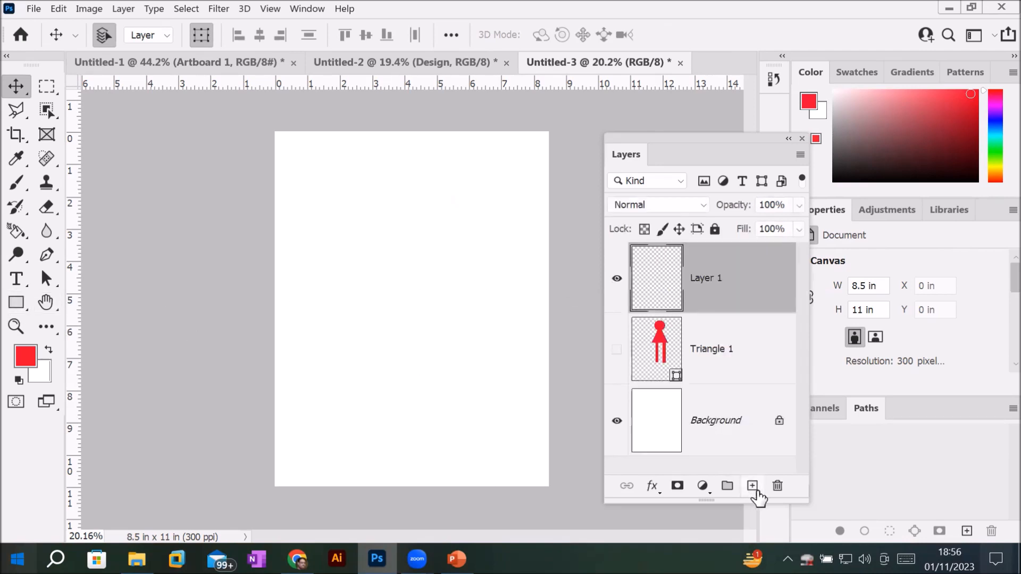
Step: Draw a red rectangle about 1817 px wide and 1581 px high and move it to the lower middle of the page
left_click(15, 300)
left_click_drag(320, 226, 419, 312)
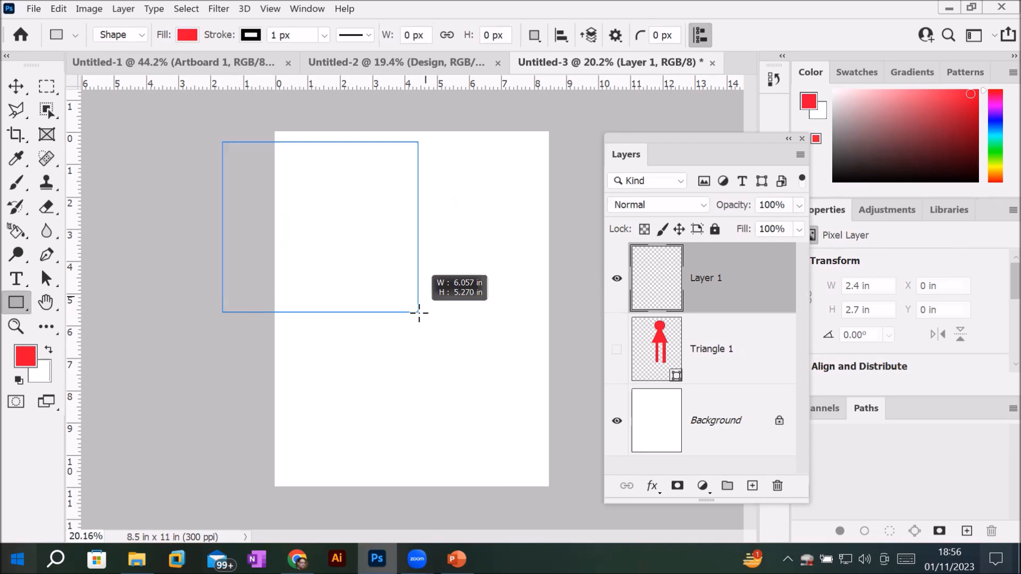
left_click_drag(419, 312, 418, 313)
left_click(16, 86)
left_click_drag(387, 286, 474, 384)
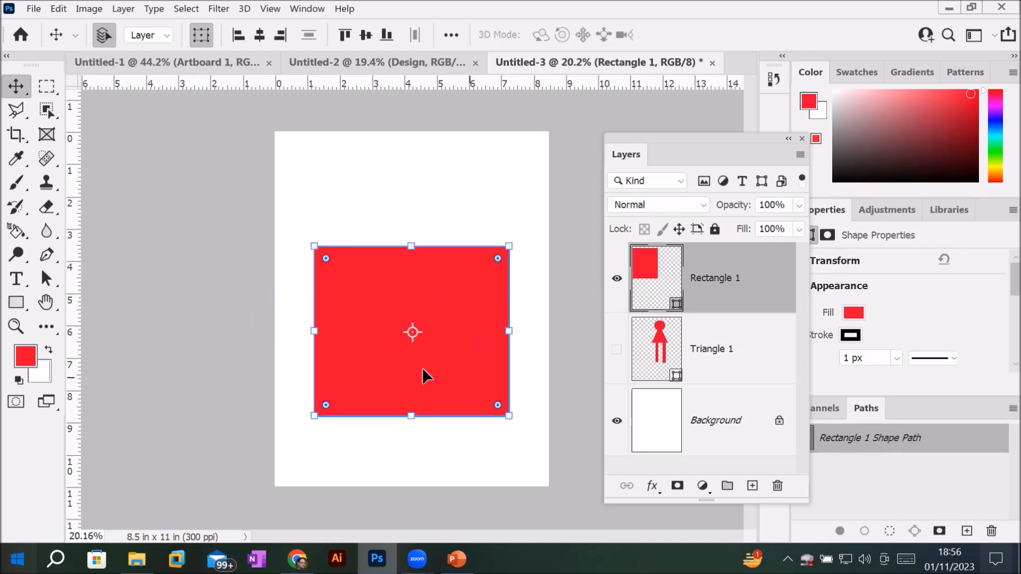
Step: Using Combine Shapes, add a roof triangle about 2271 px wide and 841 px high overlapping the rectangle's upper edge in the same layer
left_click(15, 306)
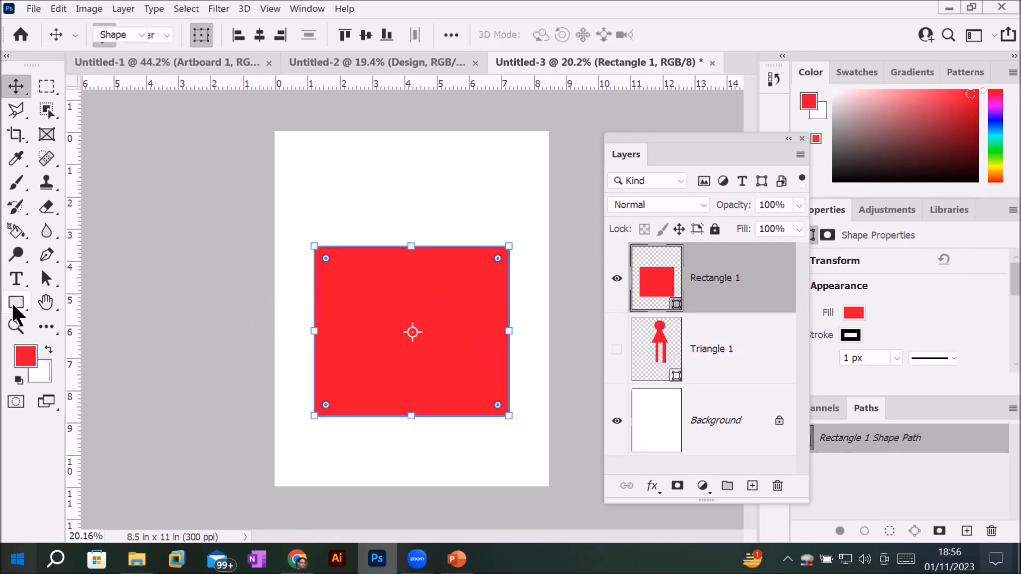
right_click(14, 312)
left_click(80, 336)
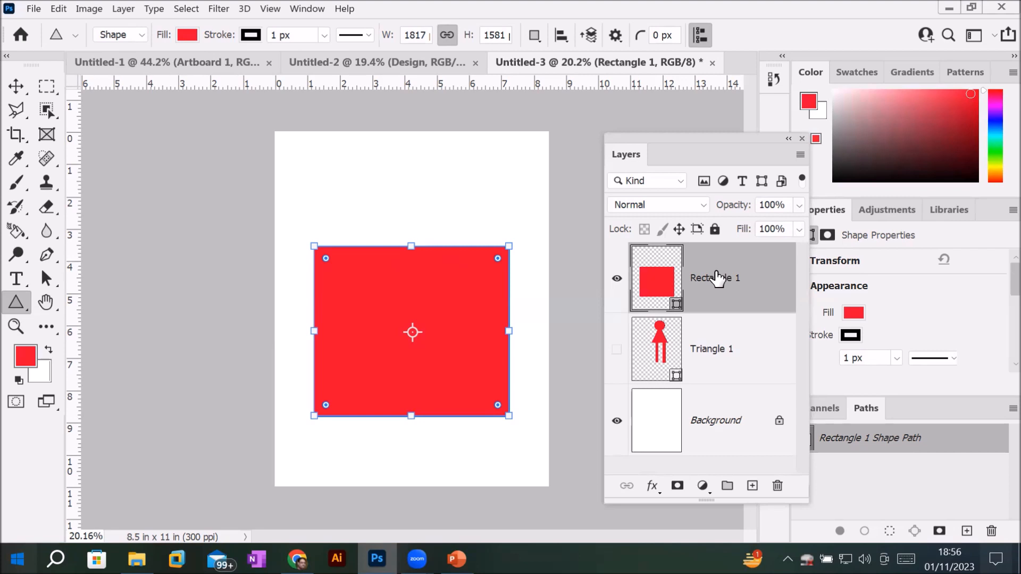
left_click(535, 36)
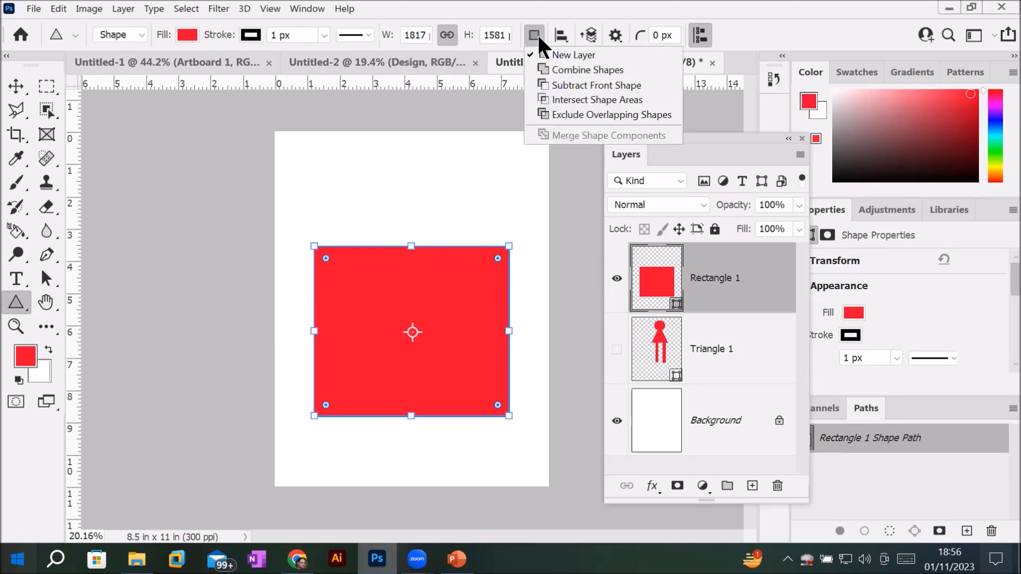
left_click(573, 65)
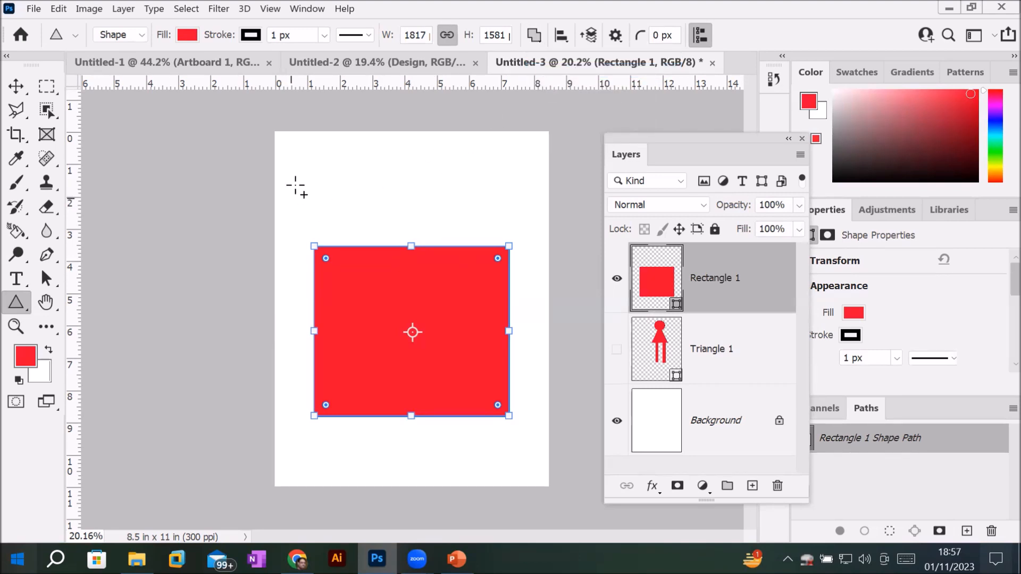
left_click_drag(290, 177, 535, 268)
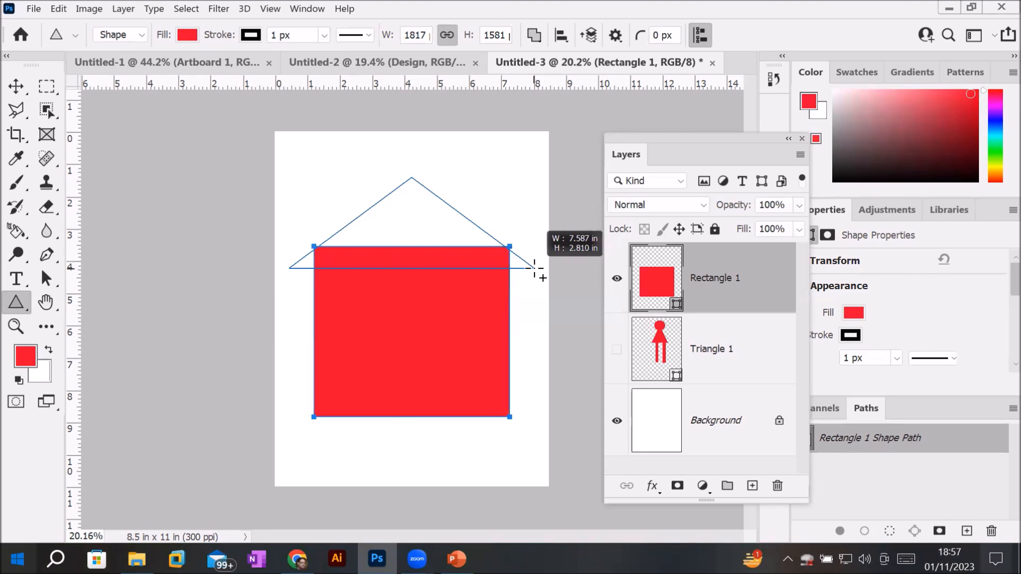
mouse_move(535, 269)
left_mouse_down()
mouse_move(544, 251)
mouse_move(534, 256)
left_mouse_up()
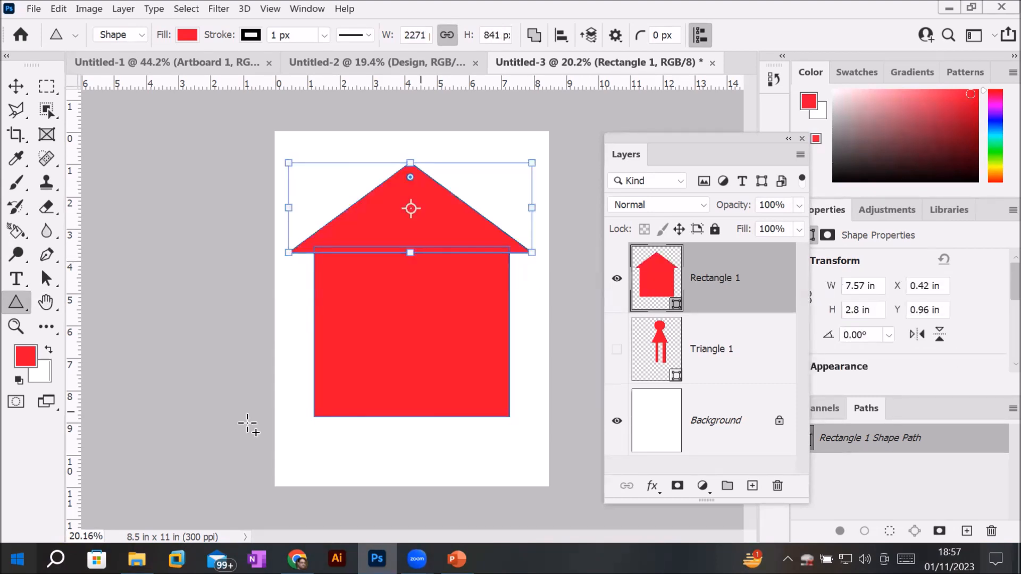
Step: Cut a doorway from the house using Subtract Front Shape with an ellipse about 2.07 in wide and 4.64 in high across its lower edge
left_click(15, 88)
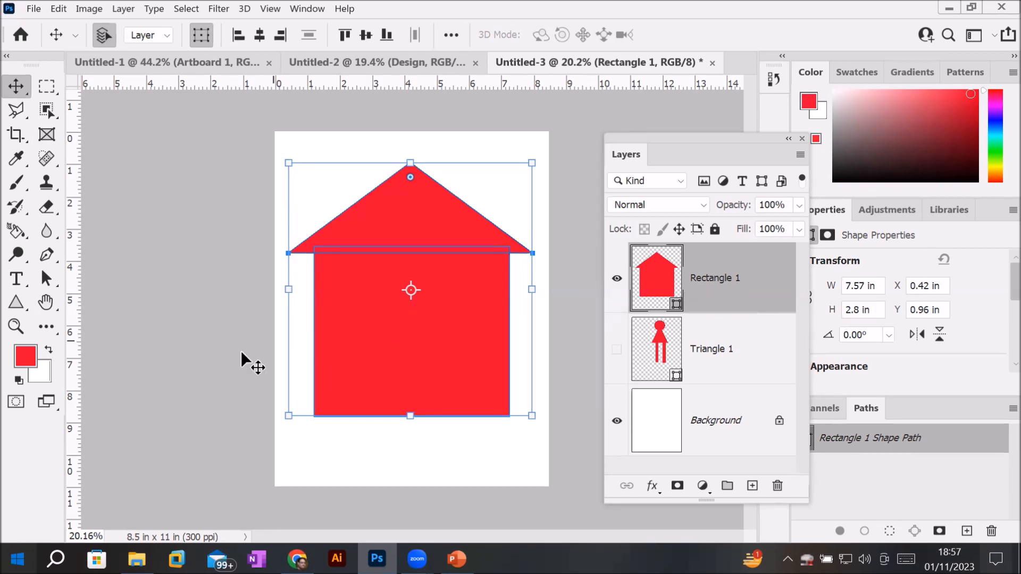
left_click(15, 303)
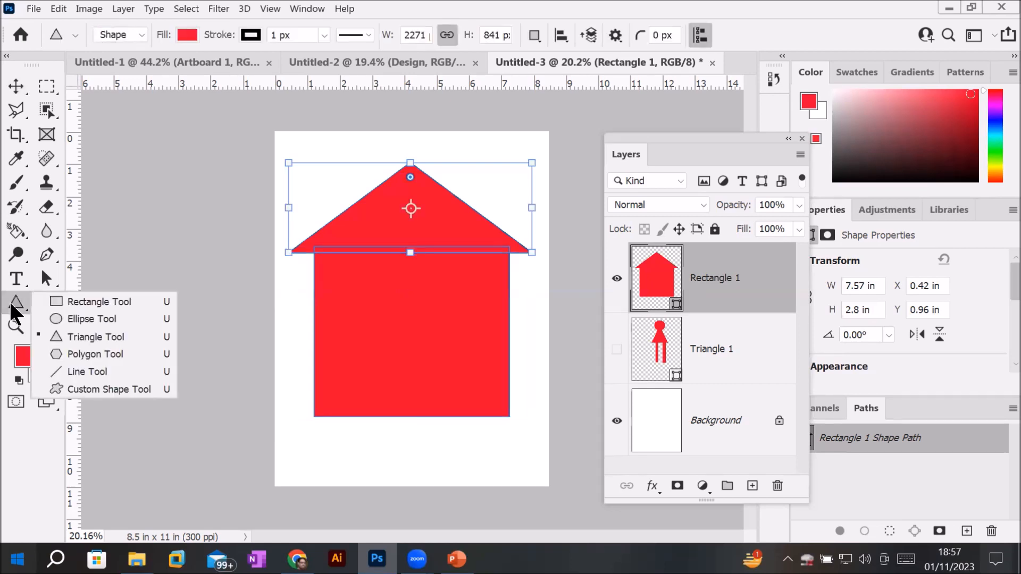
left_click(71, 318)
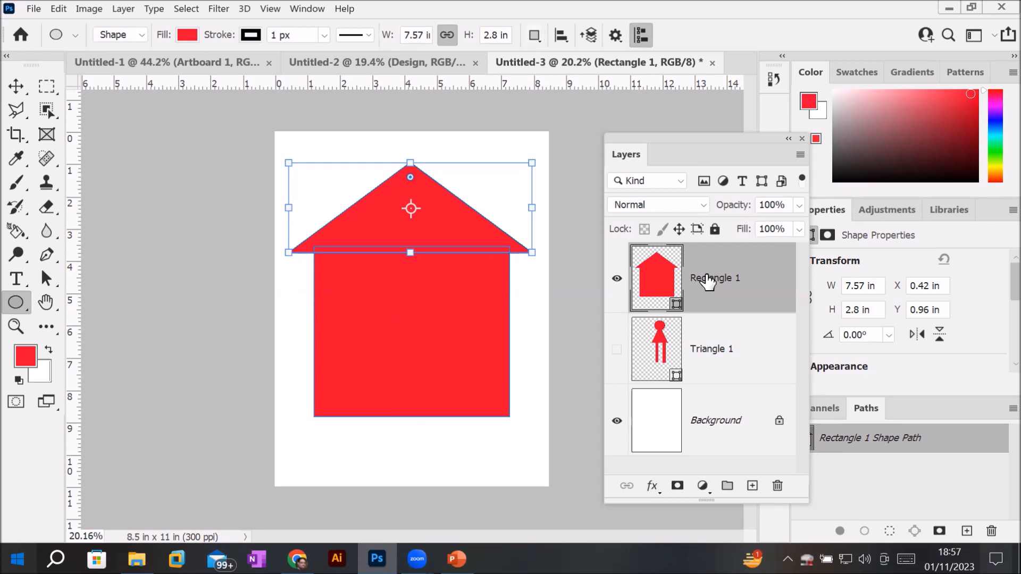
left_click(690, 353)
left_click(726, 284)
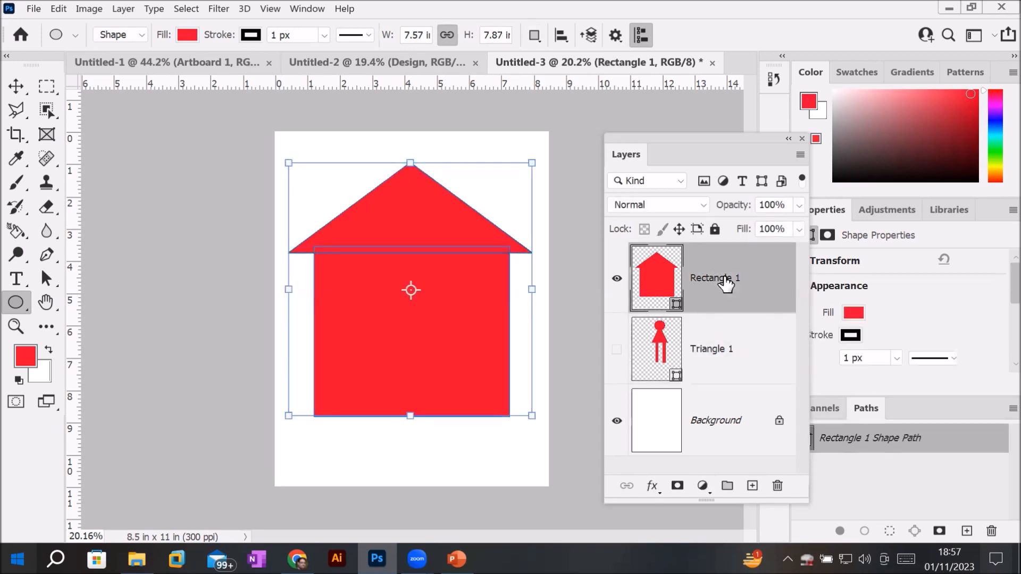
left_click(533, 37)
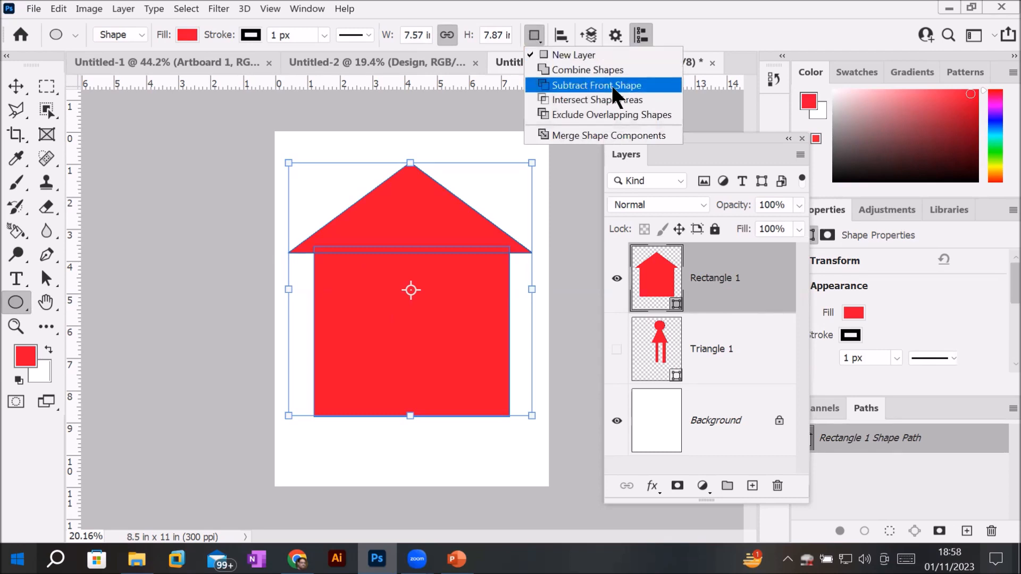
left_click(648, 87)
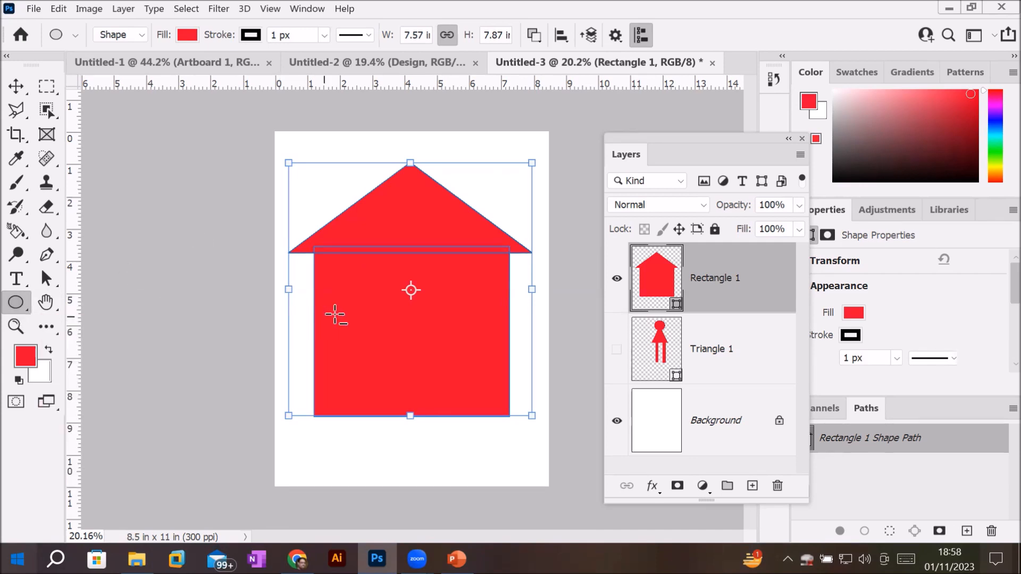
left_click_drag(387, 308, 444, 445)
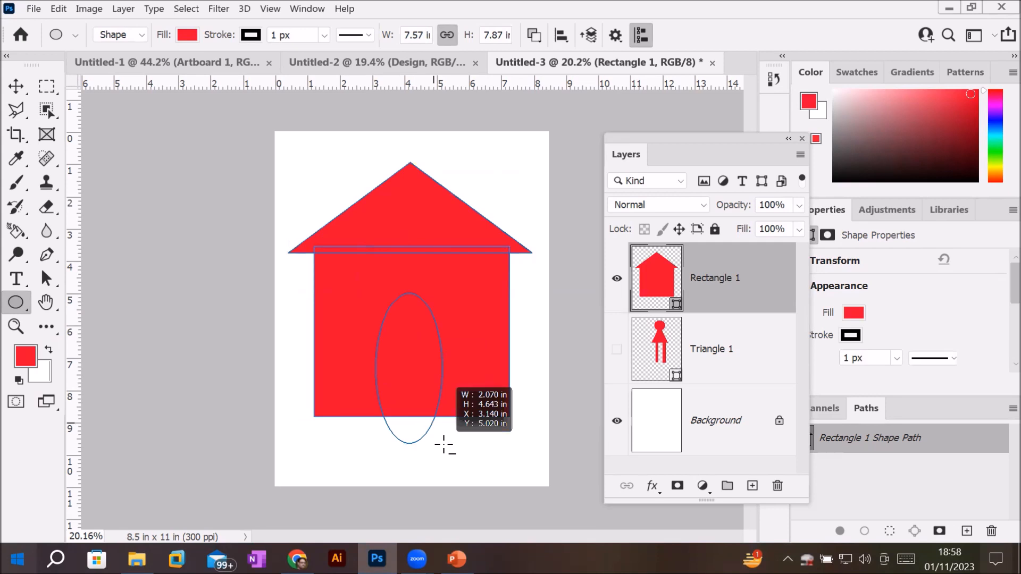
left_click_drag(444, 445, 445, 445)
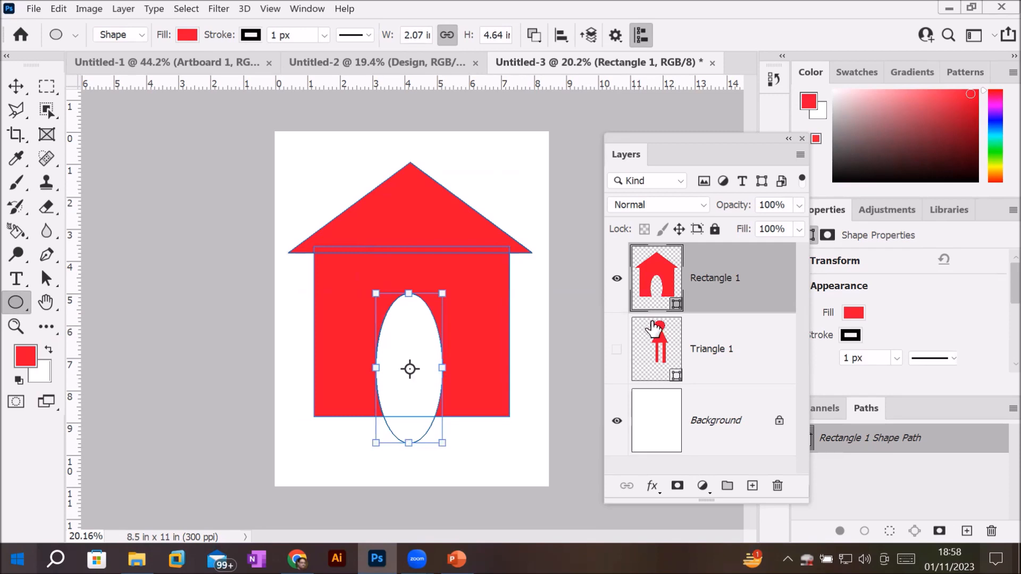
Step: Inspect the house without its path outlines and review the path operations available for the Rectangle 1 layer
left_click(659, 341)
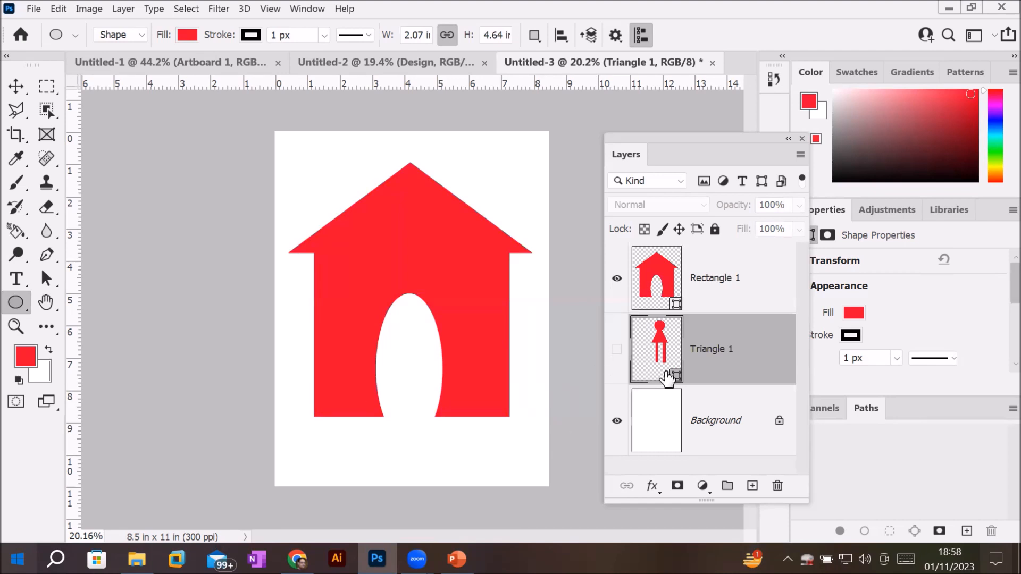
left_click(701, 280)
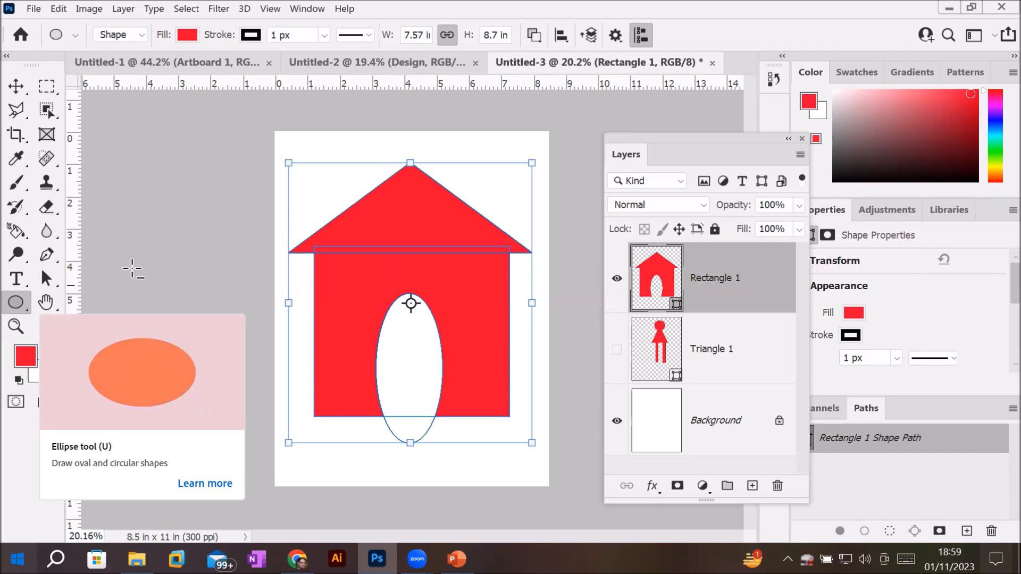
left_click(535, 36)
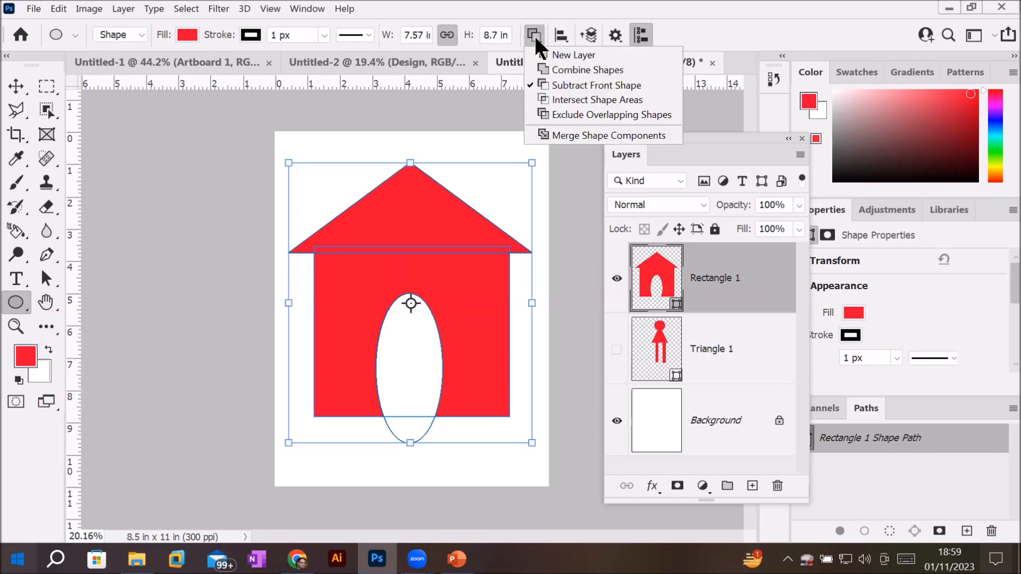
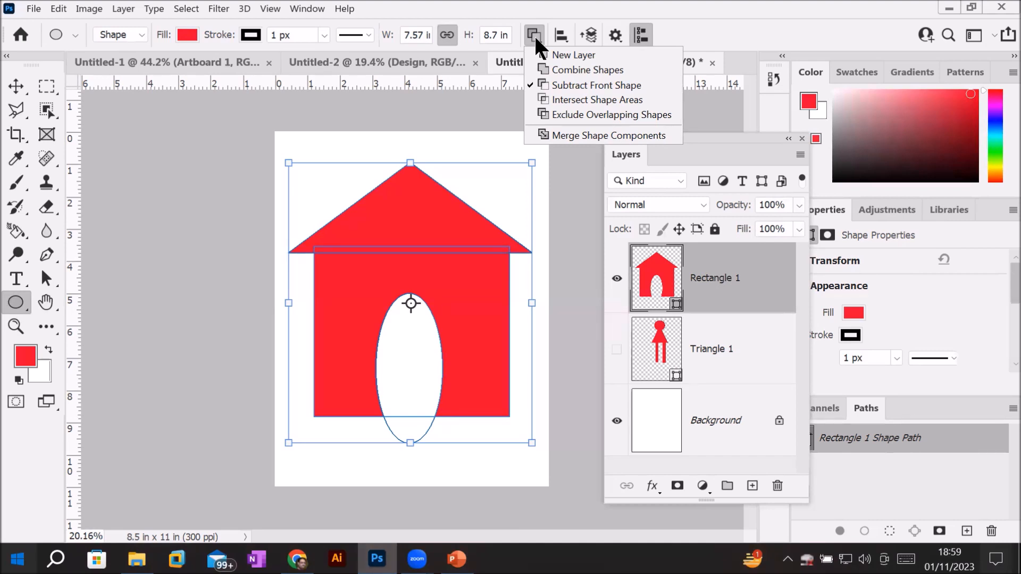
left_click(187, 198)
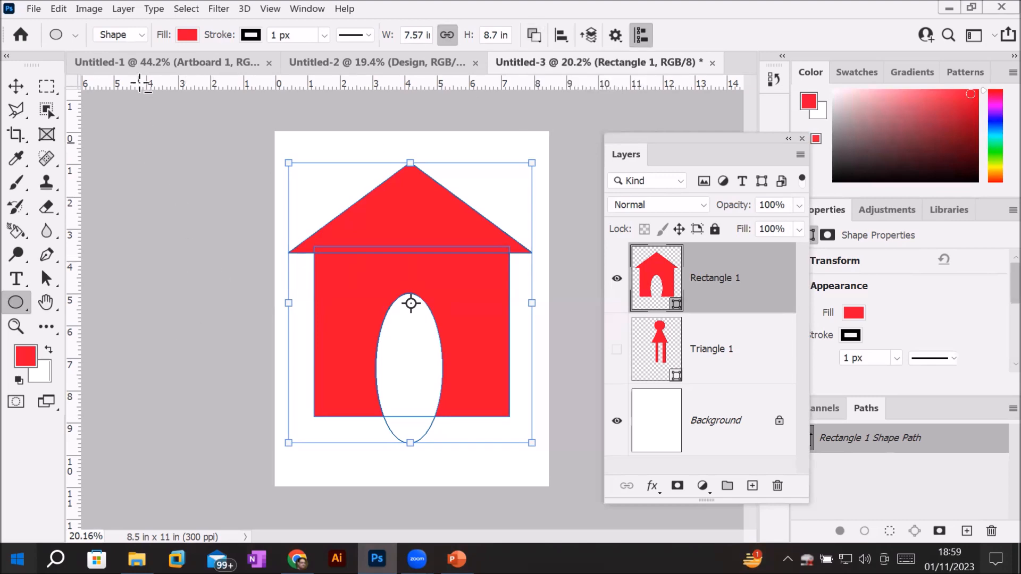
Step: Create a new Letter document of 8.5 x 11 in at 300 ppi
left_click(33, 8)
left_click(43, 24)
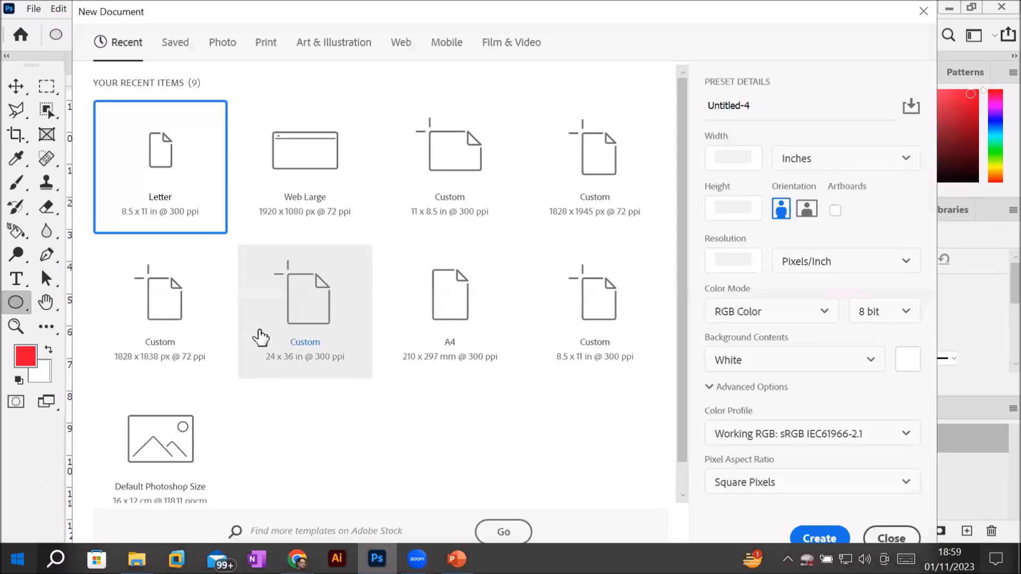
double_click(140, 184)
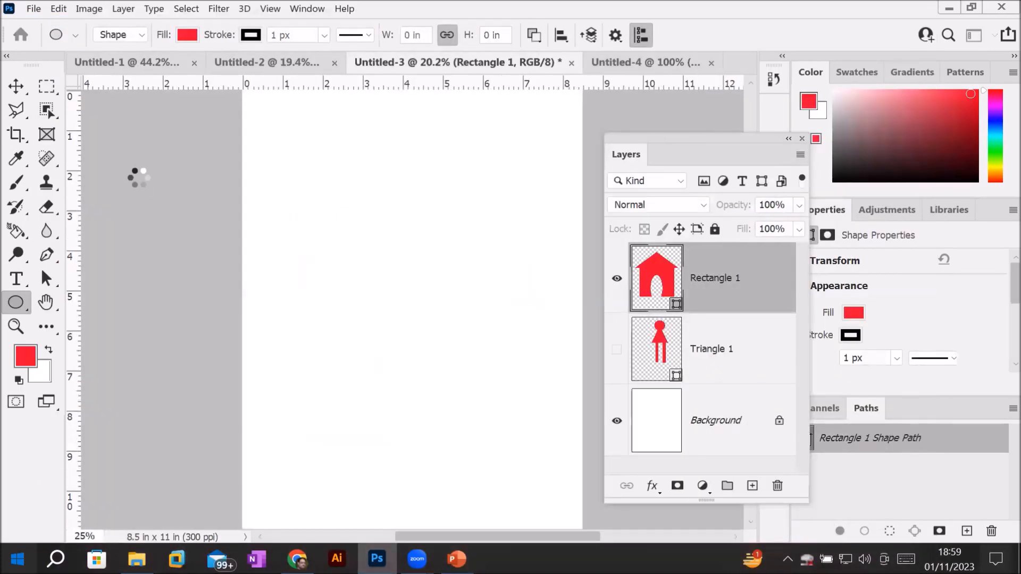
Step: Draw a red circle about 4.26 in across on the left half of the blank page
scroll(312, 304, "down", 3)
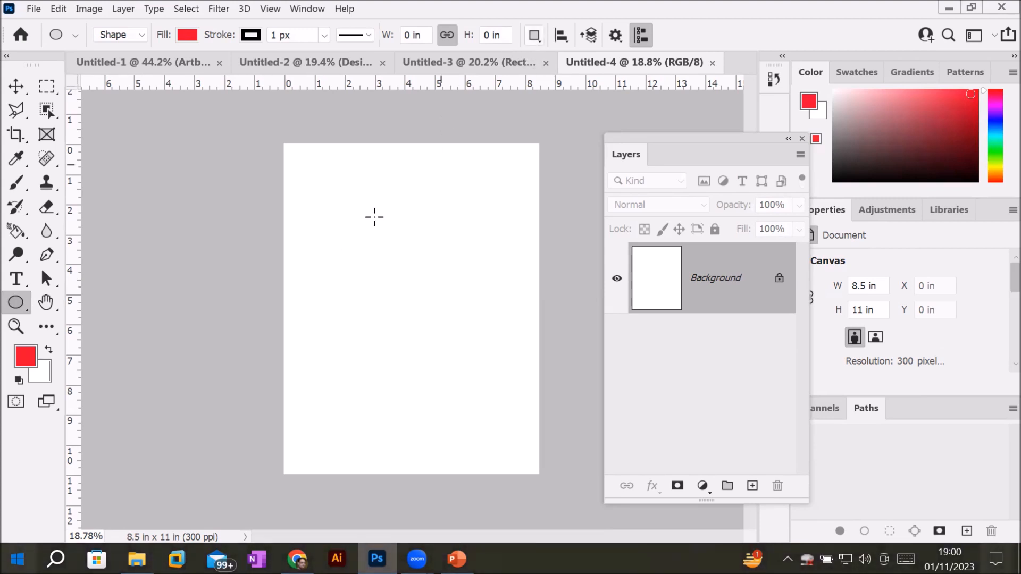
left_click_drag(323, 252, 375, 320)
left_click_drag(394, 351, 410, 316)
left_click_drag(460, 350, 450, 361)
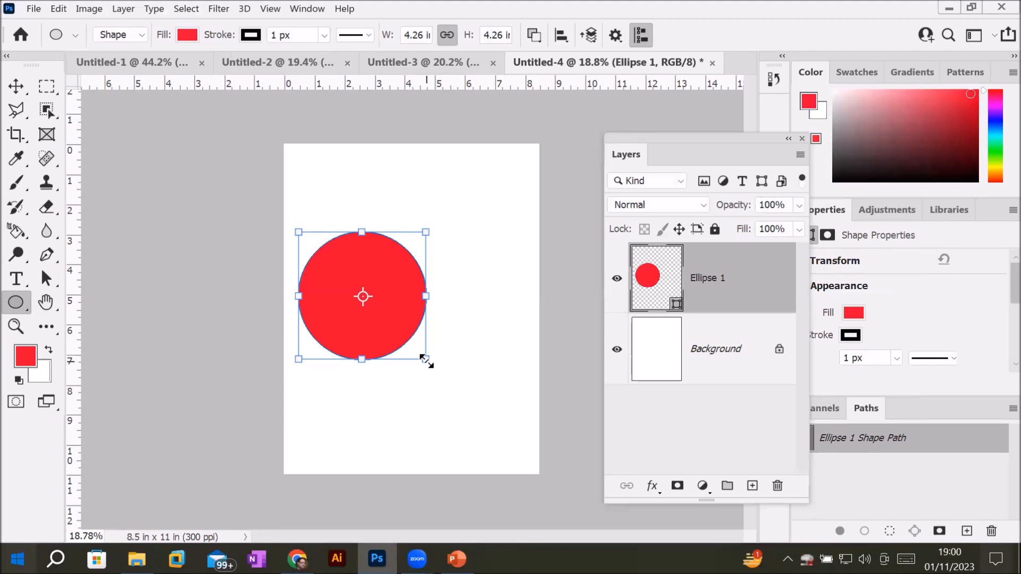
Step: Intersect the red circle with a second circle about 4.22 in across, overlapping its right side, using Intersect Shape Areas
left_click(532, 33)
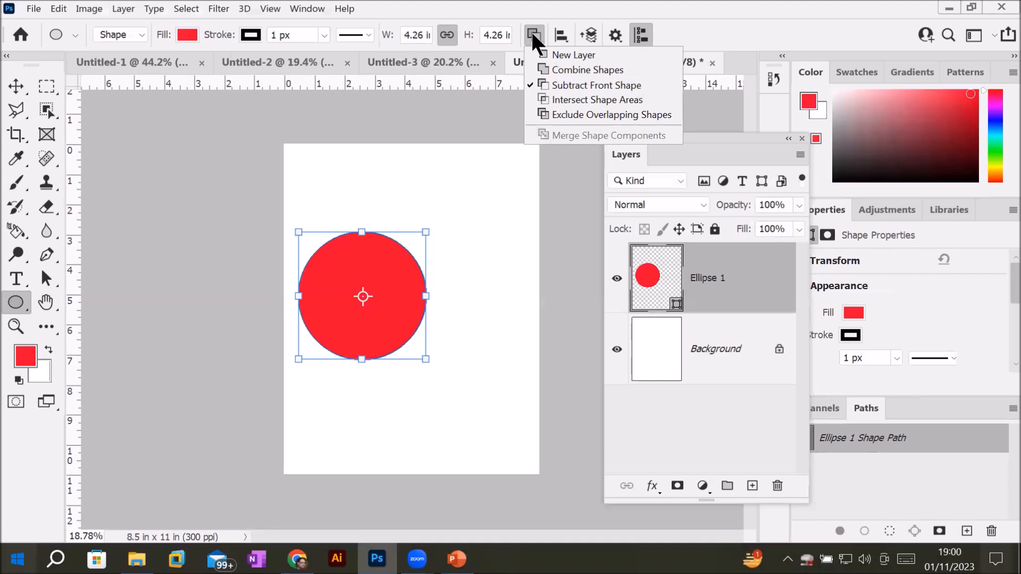
left_click(587, 100)
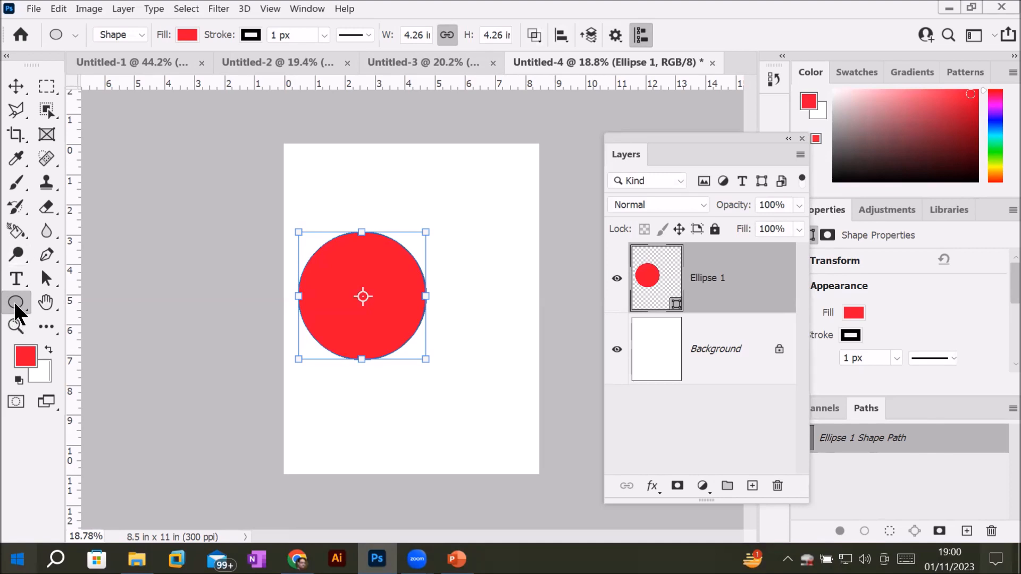
right_click(16, 308)
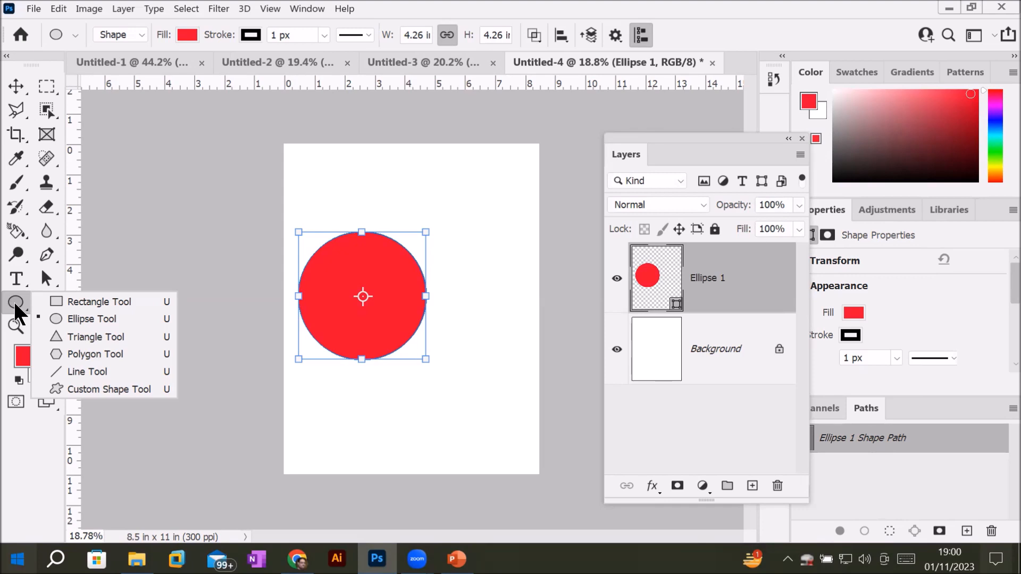
left_click(79, 319)
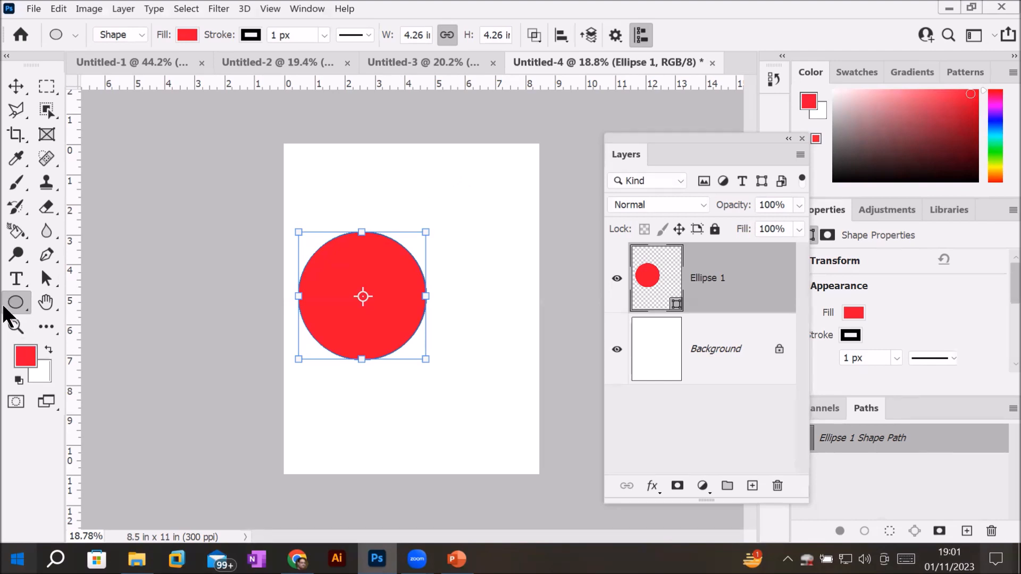
left_click_drag(392, 189, 465, 245)
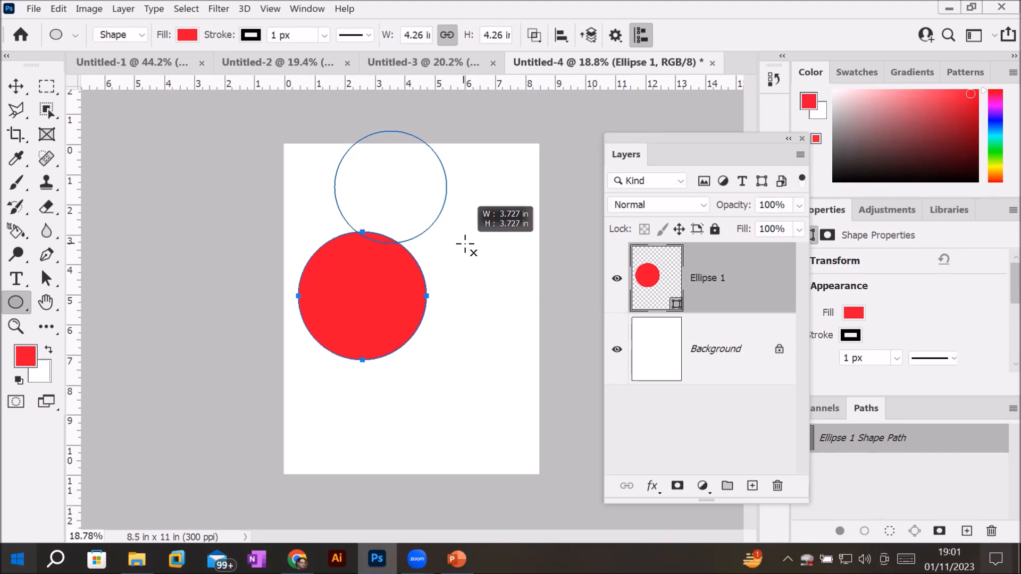
left_click_drag(466, 244, 517, 343)
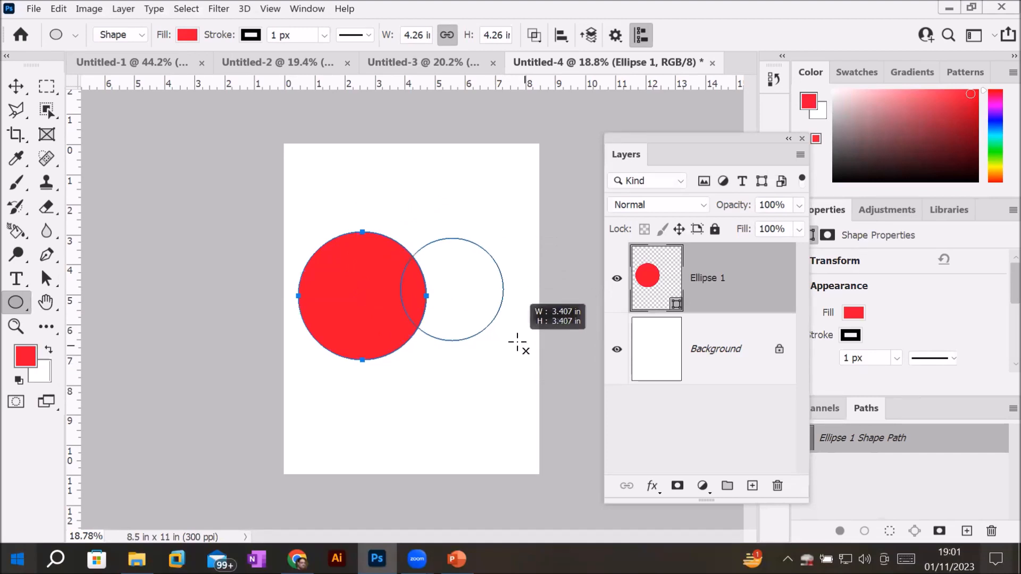
left_click_drag(517, 343, 533, 354)
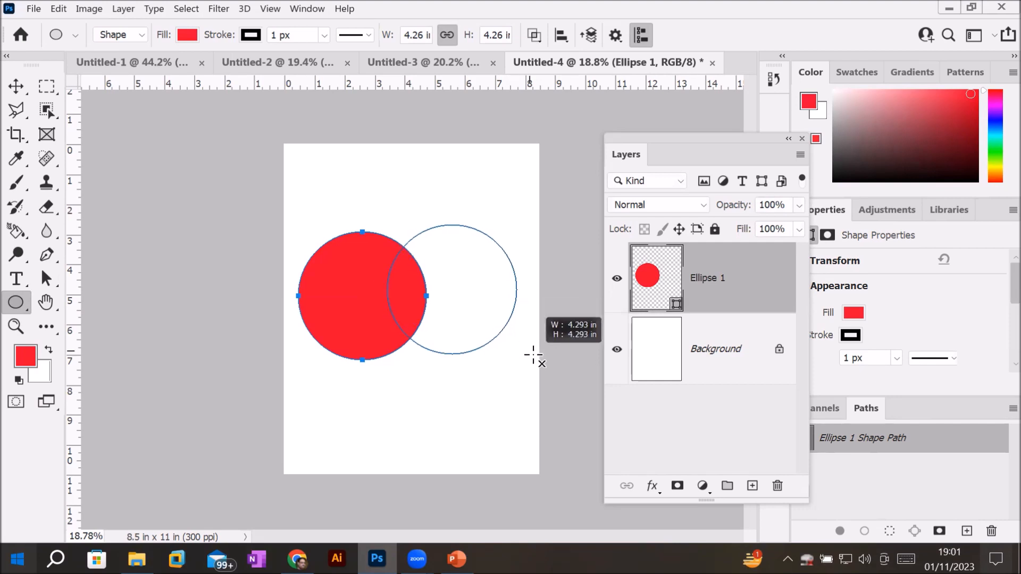
left_click_drag(533, 355, 533, 366)
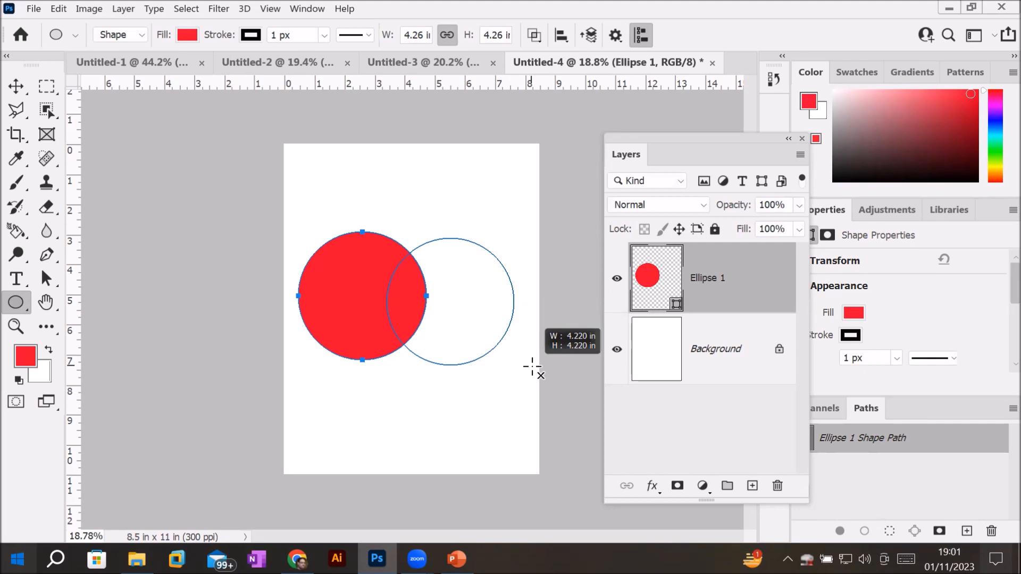
left_click_drag(532, 367, 532, 367)
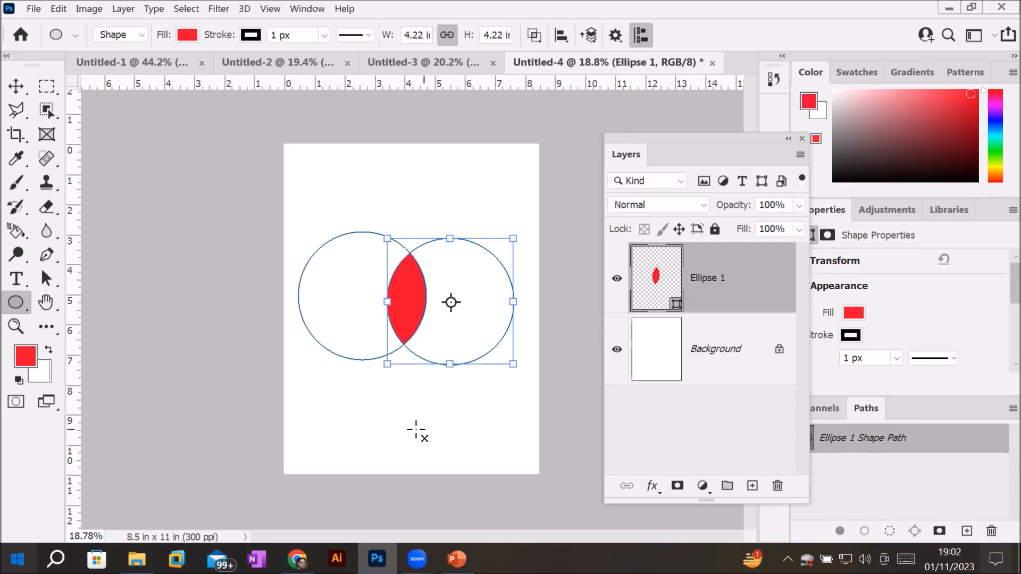
Step: Deselect the intersected shape and move the red lens-shaped overlap up to the upper part of the page
left_click(16, 86)
left_click(383, 426)
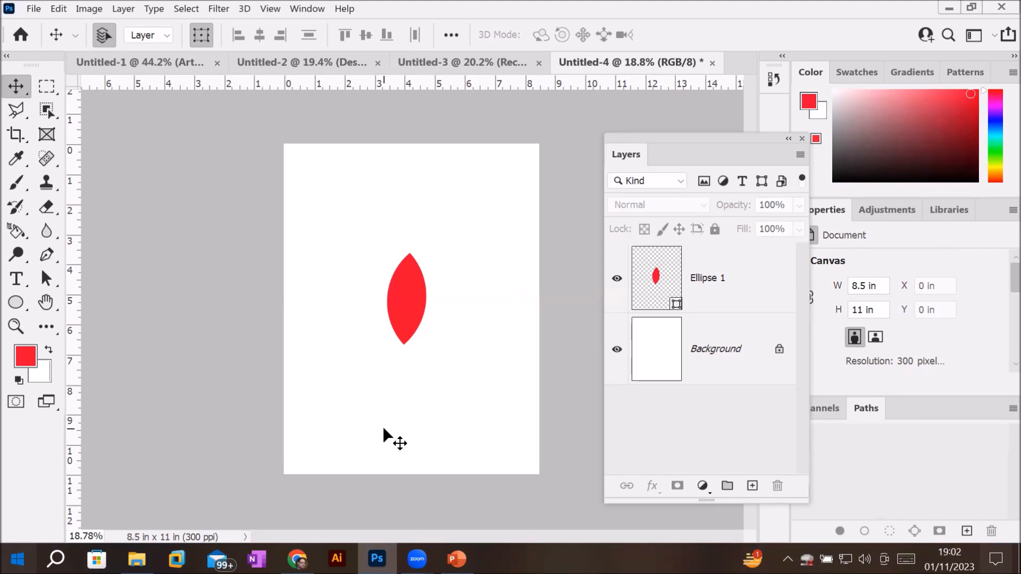
left_click(16, 302)
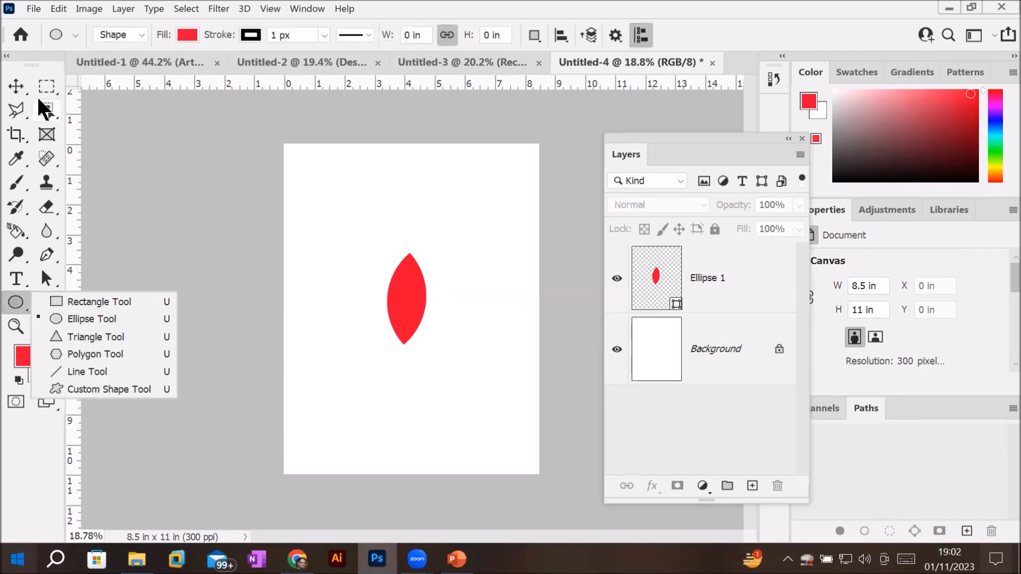
left_click(16, 86)
left_click_drag(404, 312, 398, 263)
left_click(408, 348)
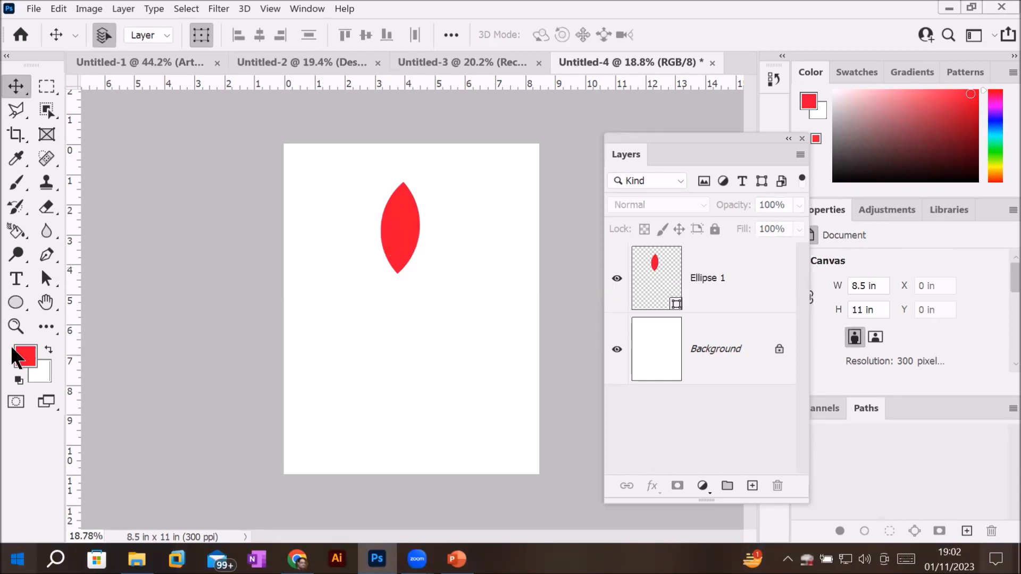
Step: Change the fill of the Ellipse 1 shape layer to green
left_click(13, 306)
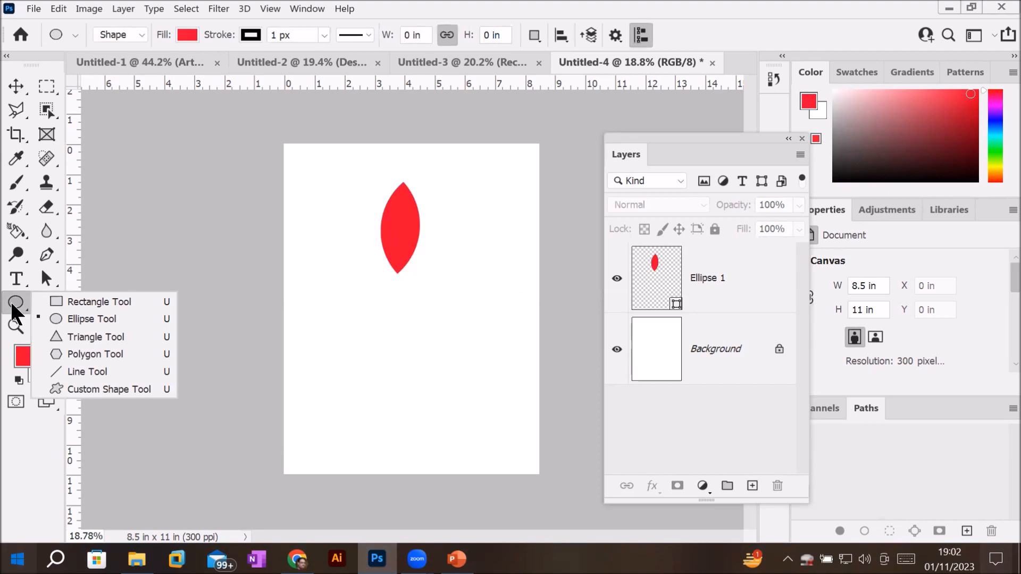
left_click(185, 32)
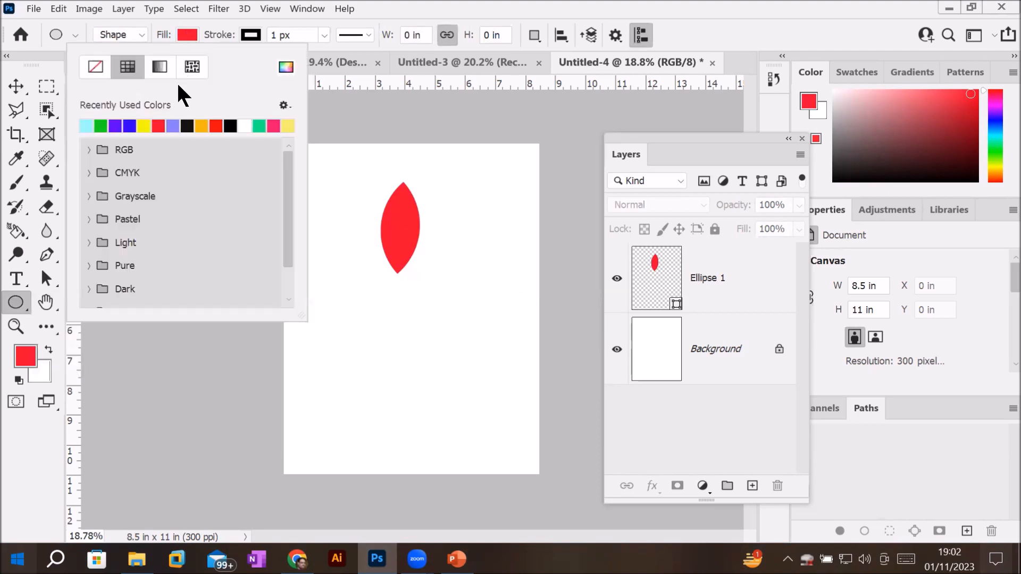
left_click(115, 126)
left_click(116, 126)
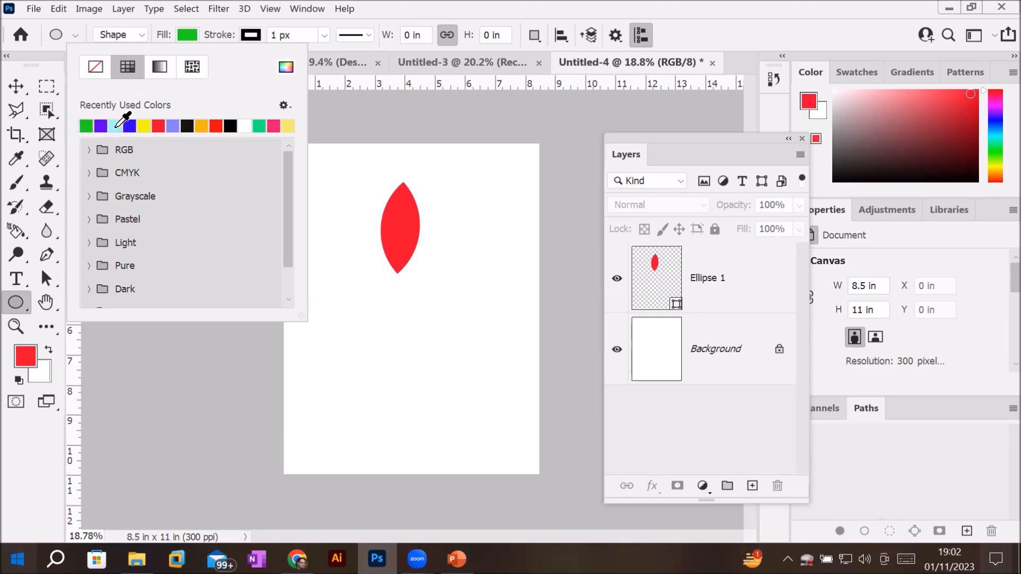
left_click(21, 302)
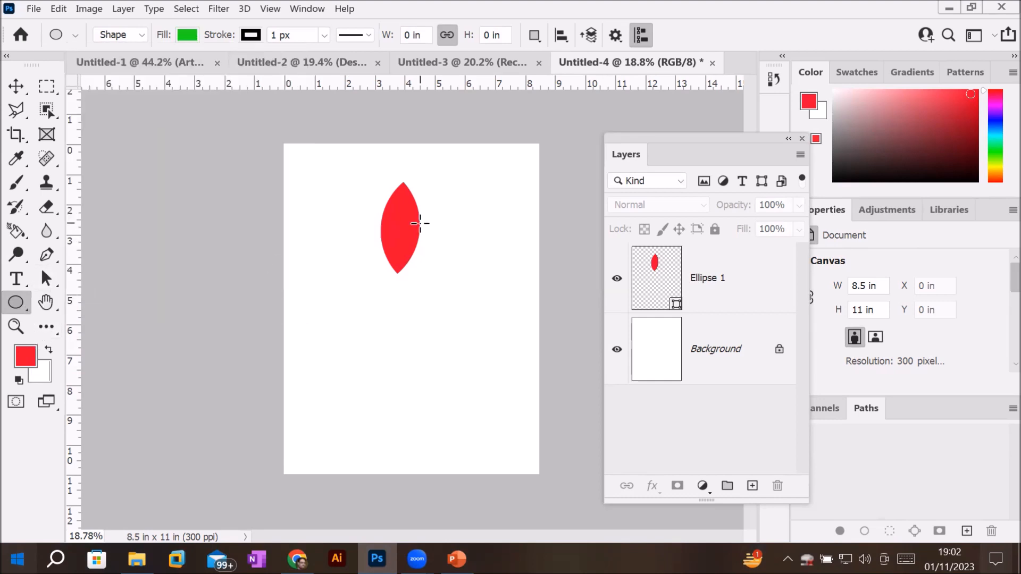
left_click(657, 273)
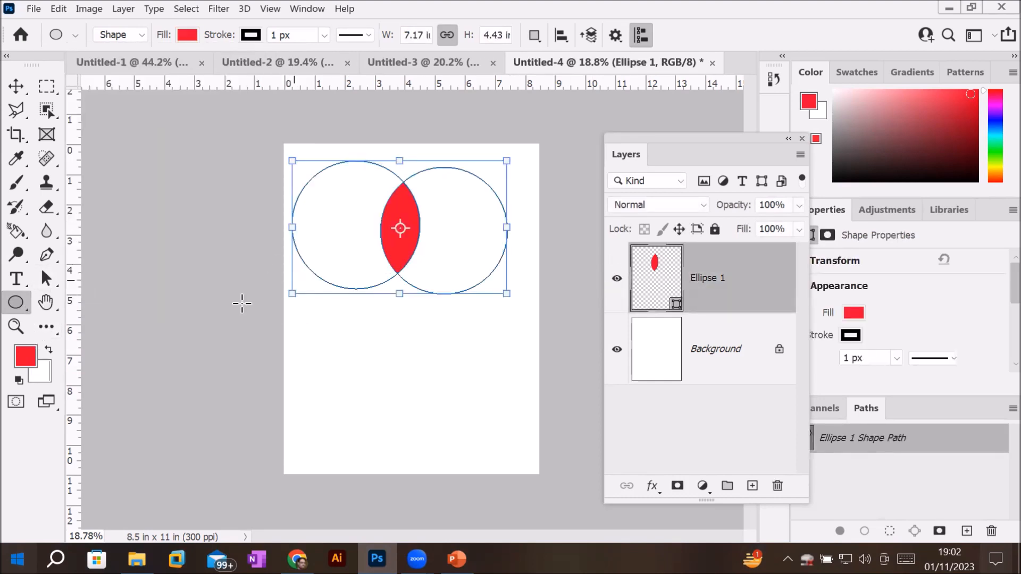
left_click(190, 35)
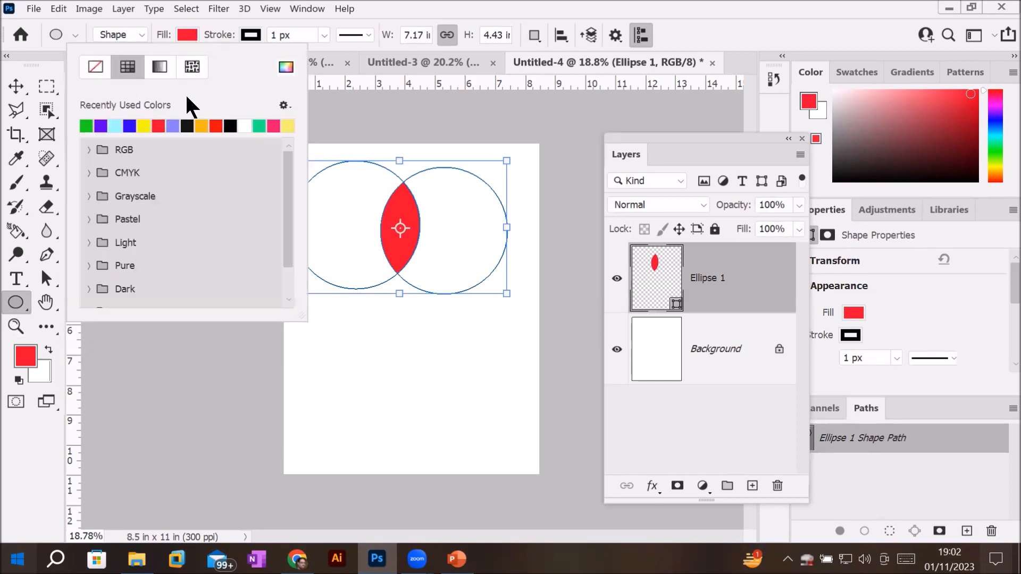
left_click(130, 126)
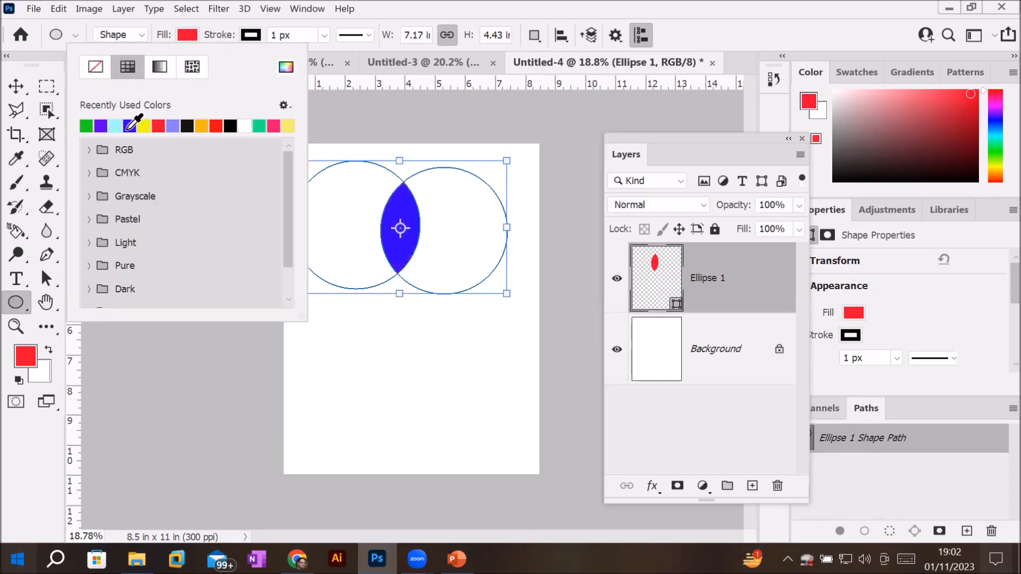
left_click(103, 127)
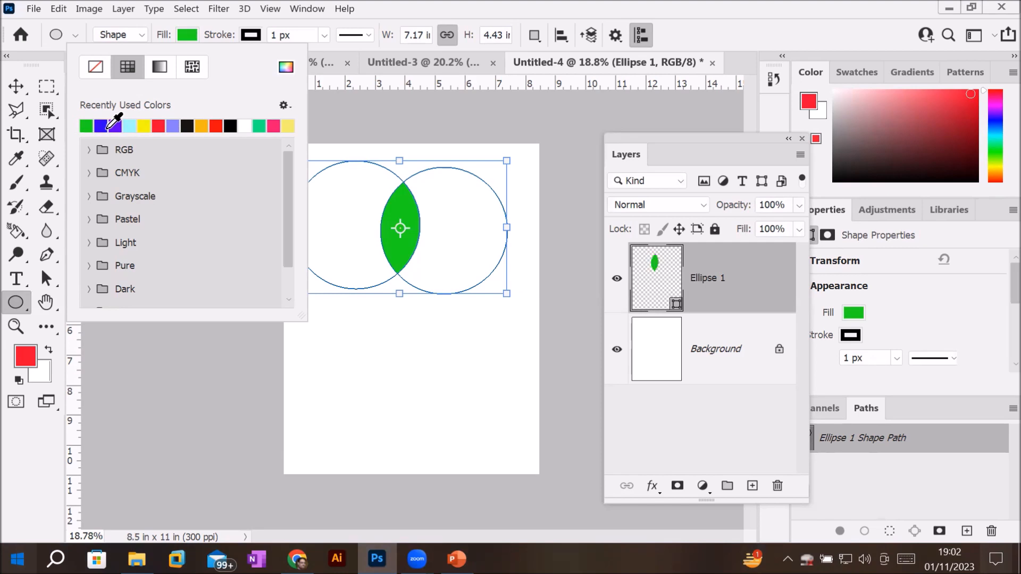
left_click(17, 303)
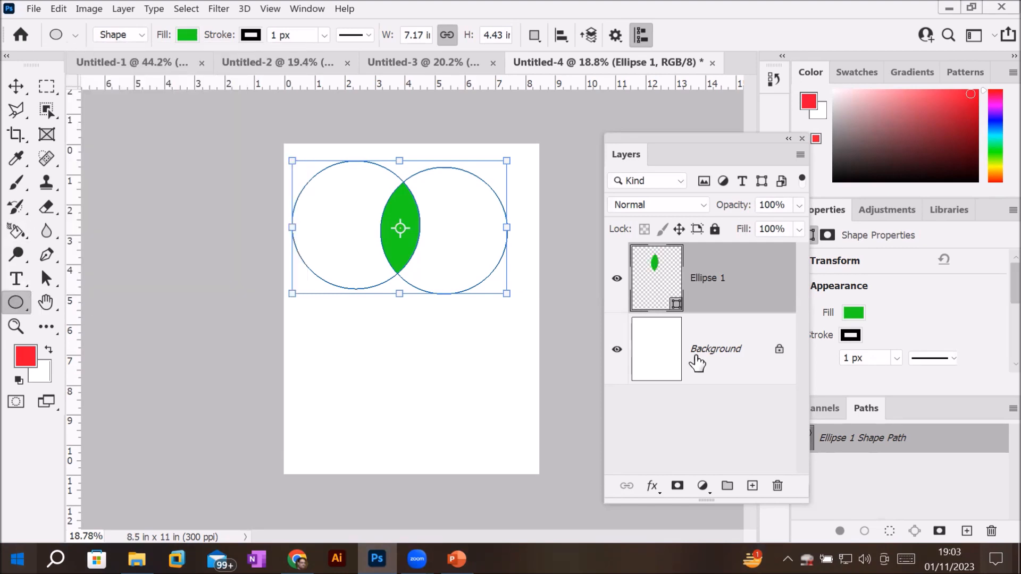
Step: Delete the Ellipse 1 layer, leaving only the Background layer
left_click(697, 362)
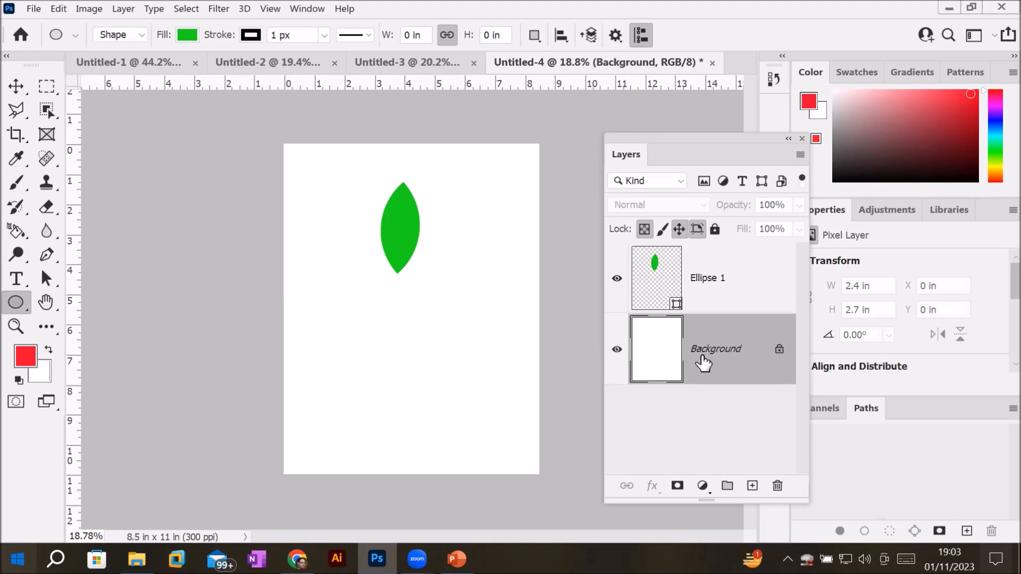
left_click(661, 283)
left_click(778, 486)
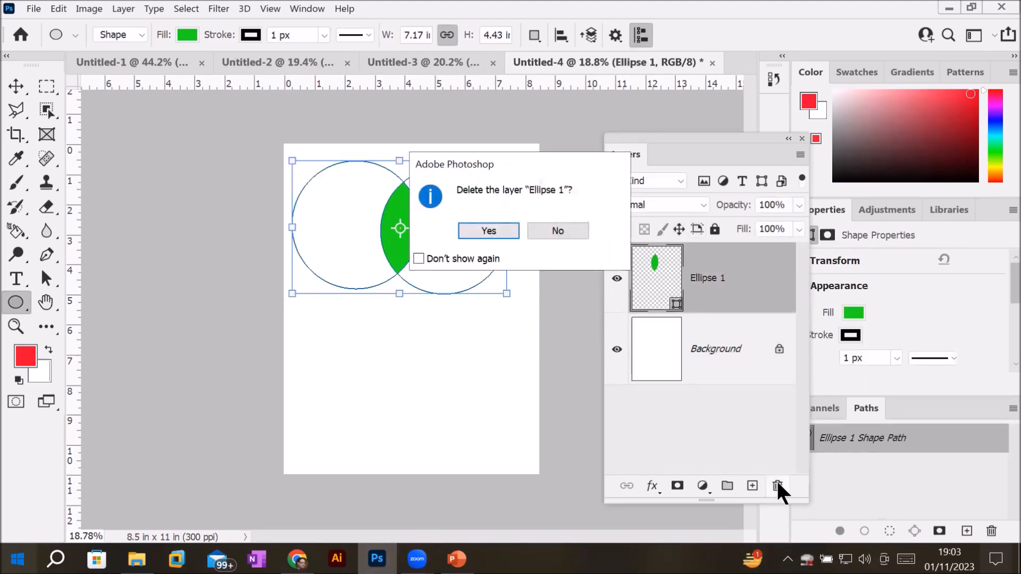
left_click(489, 228)
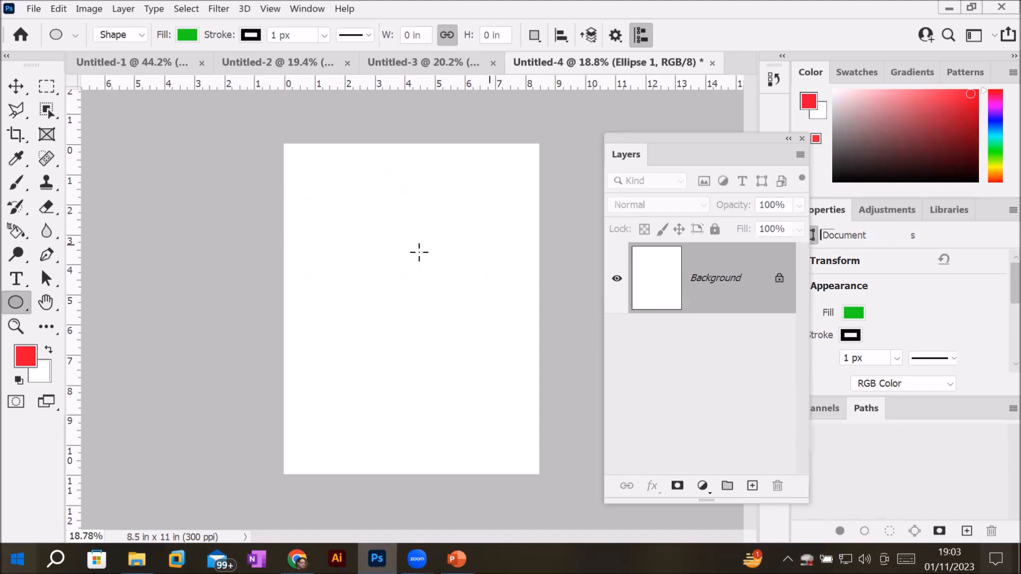
Step: Draw a green rectangle about 5.38 in wide and 6.02 in high and place it in the middle of the page
right_click(11, 305)
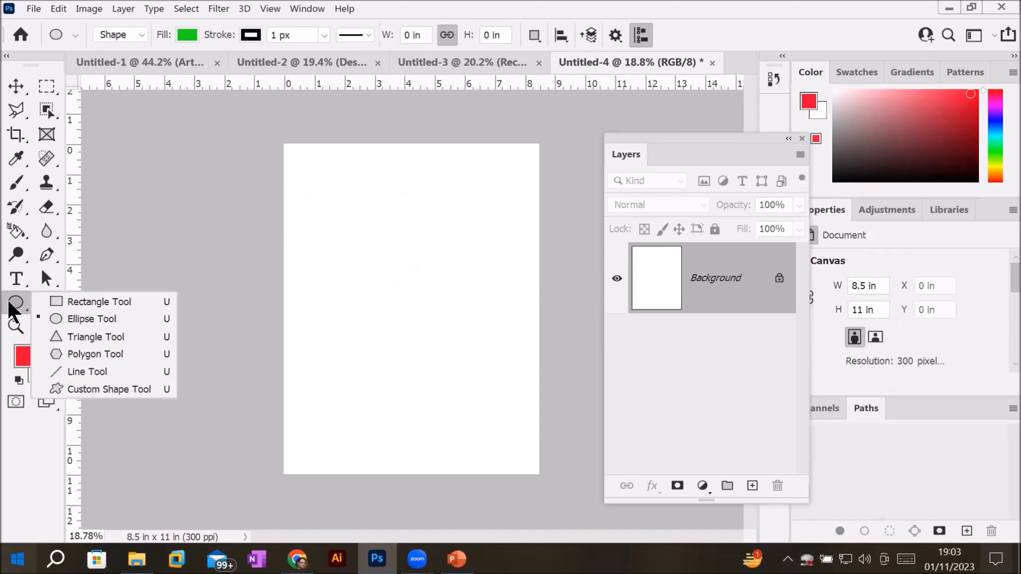
left_click(55, 302)
left_click_drag(274, 153, 380, 308)
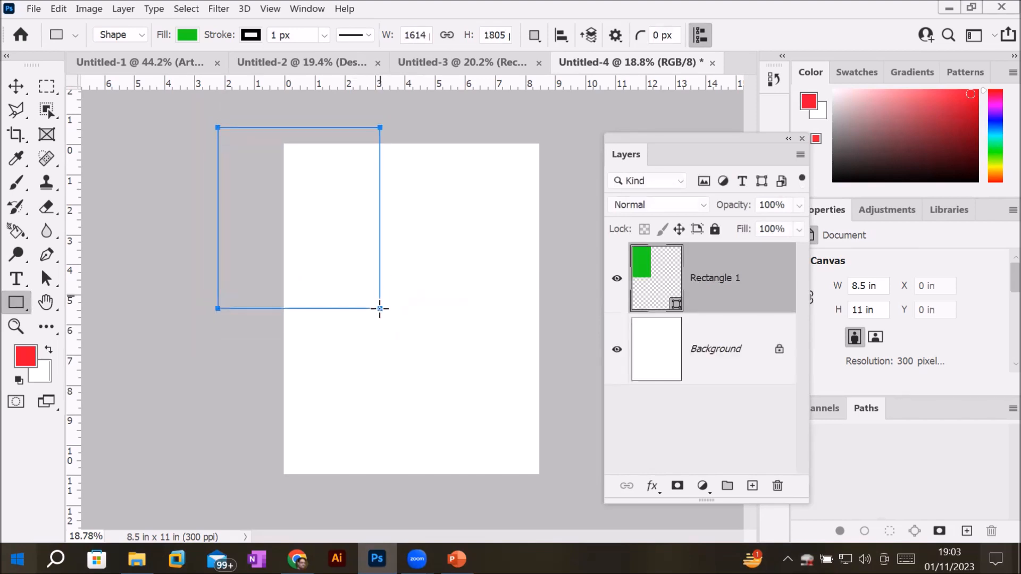
left_click(16, 86)
left_click_drag(351, 266, 429, 360)
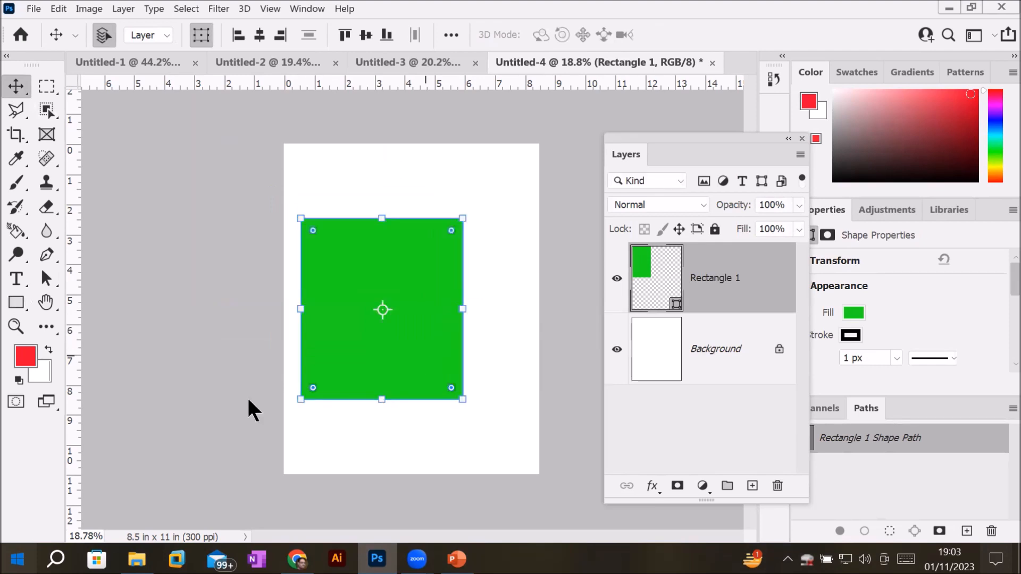
Step: Add an ellipse about 3.53 in wide and 3.21 in high across the rectangle's right edge using Exclude Overlapping Shapes
left_click(14, 301)
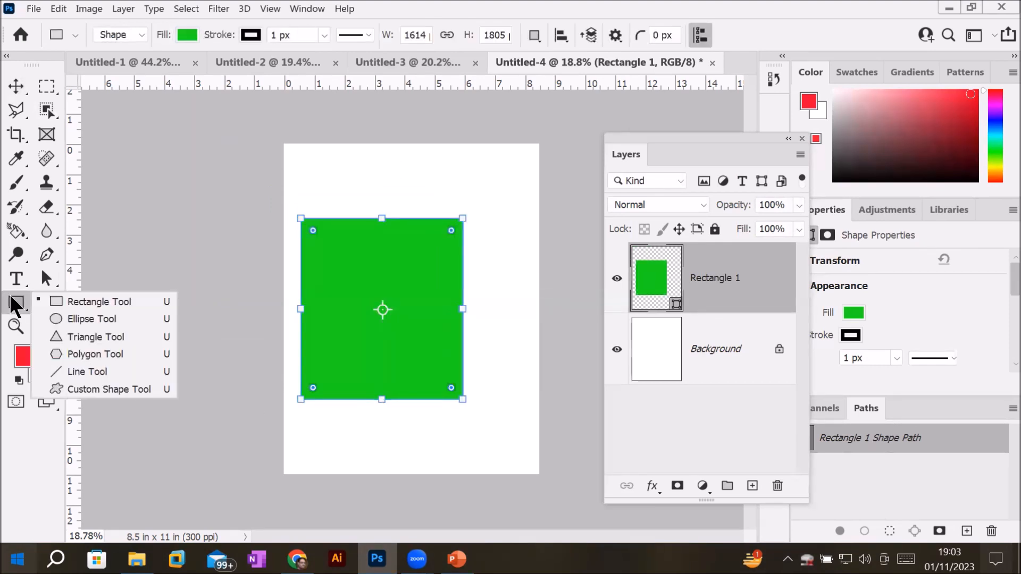
left_click(71, 323)
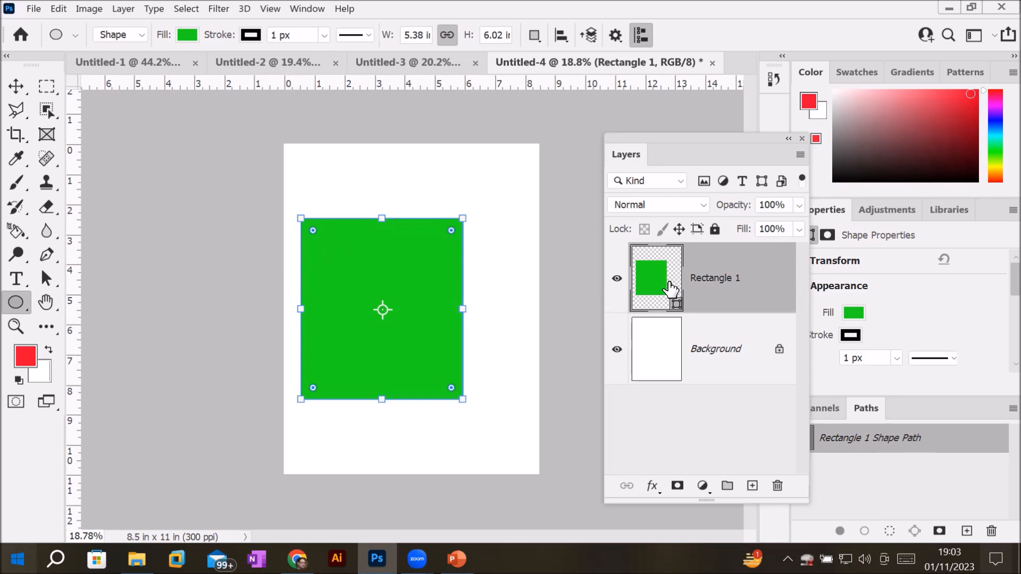
left_click(535, 35)
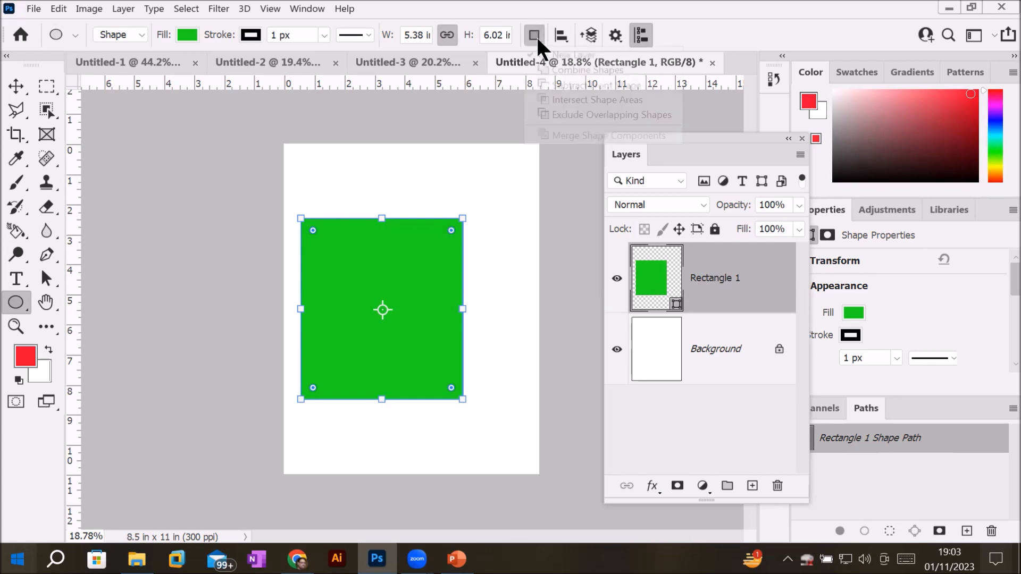
left_click(632, 113)
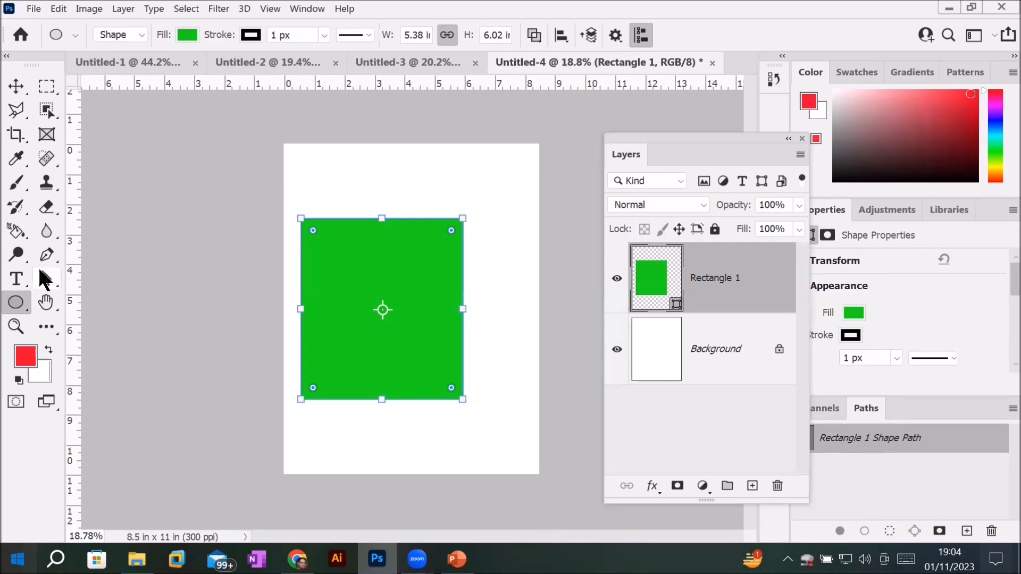
left_click_drag(390, 178, 504, 357)
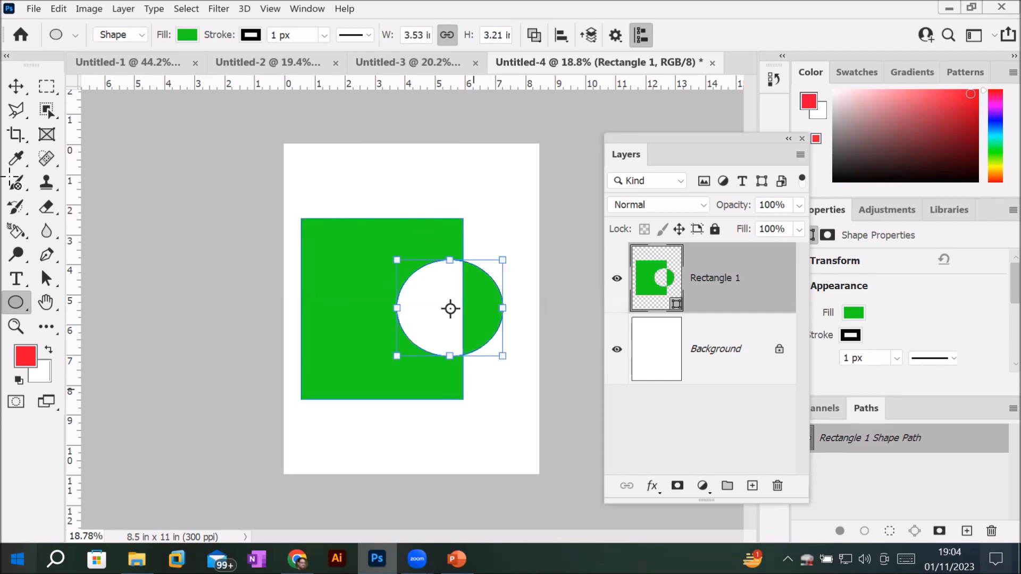
Step: Deselect the green shape and fill the Background layer with the red foreground color
left_click(16, 86)
left_click(430, 453)
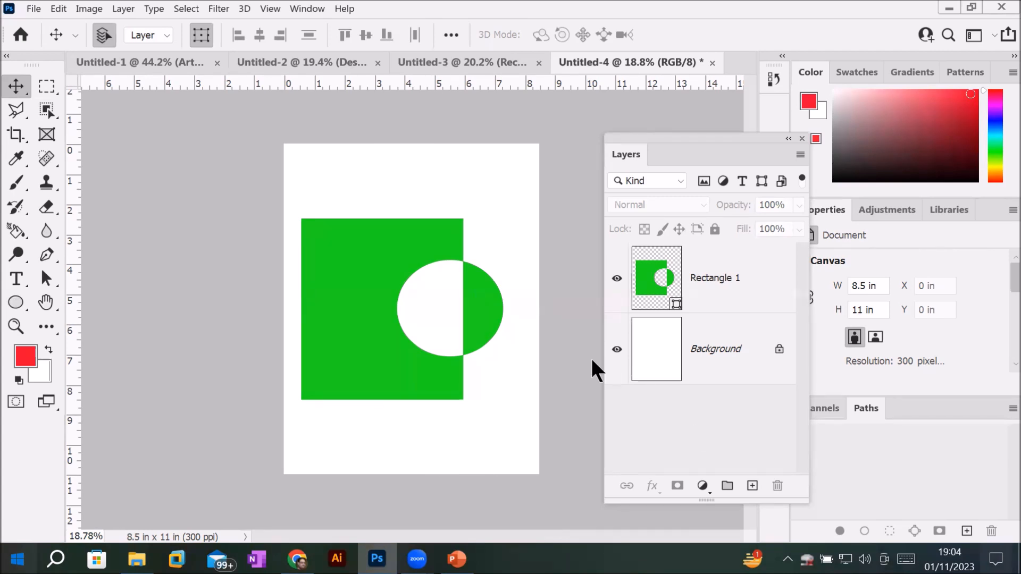
left_click(666, 353)
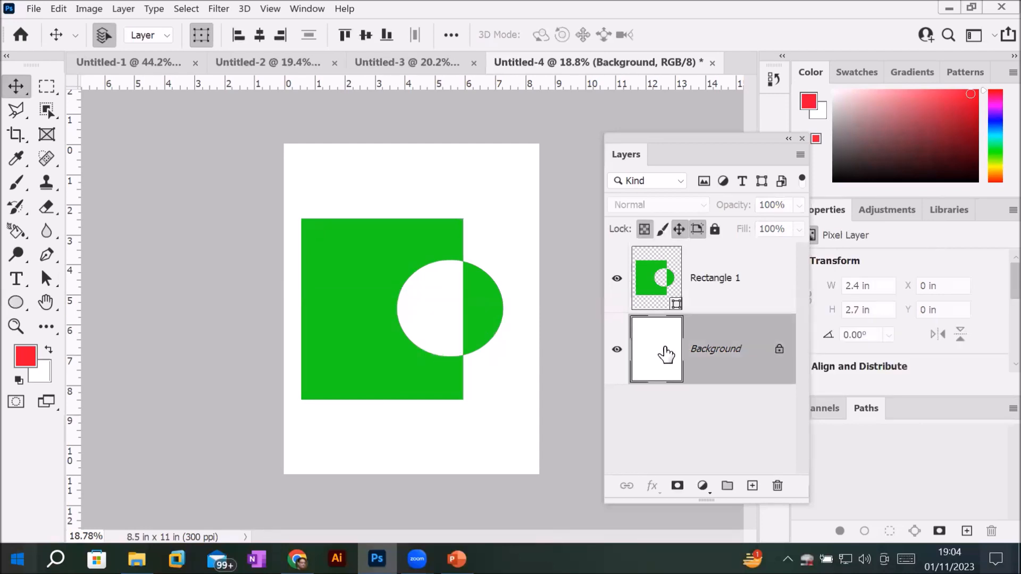
key("alt+BackSpace")
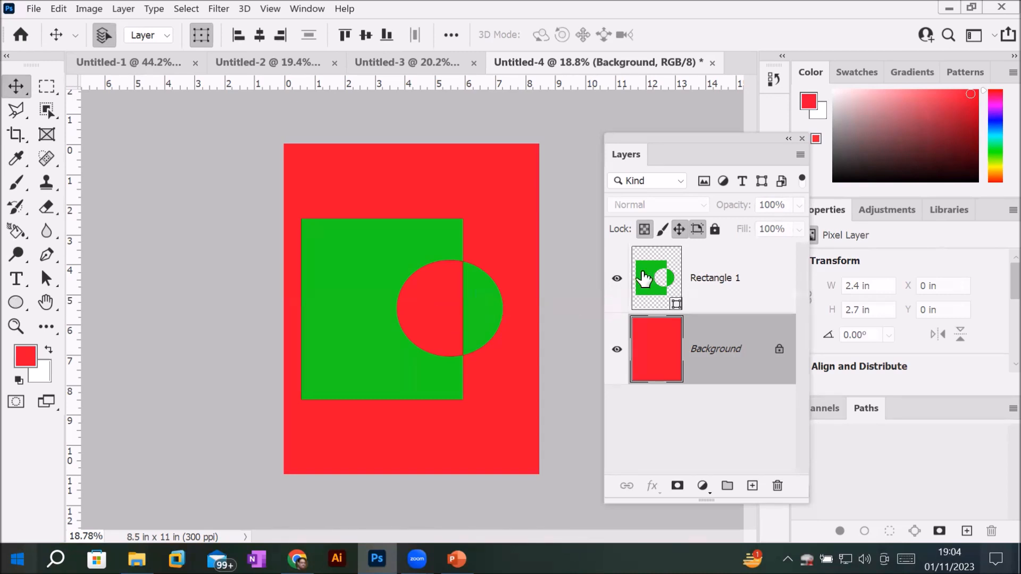
Step: Scale the green Rectangle 1 shape to 20.66% and place it in the upper-left corner of the page
left_click(664, 276)
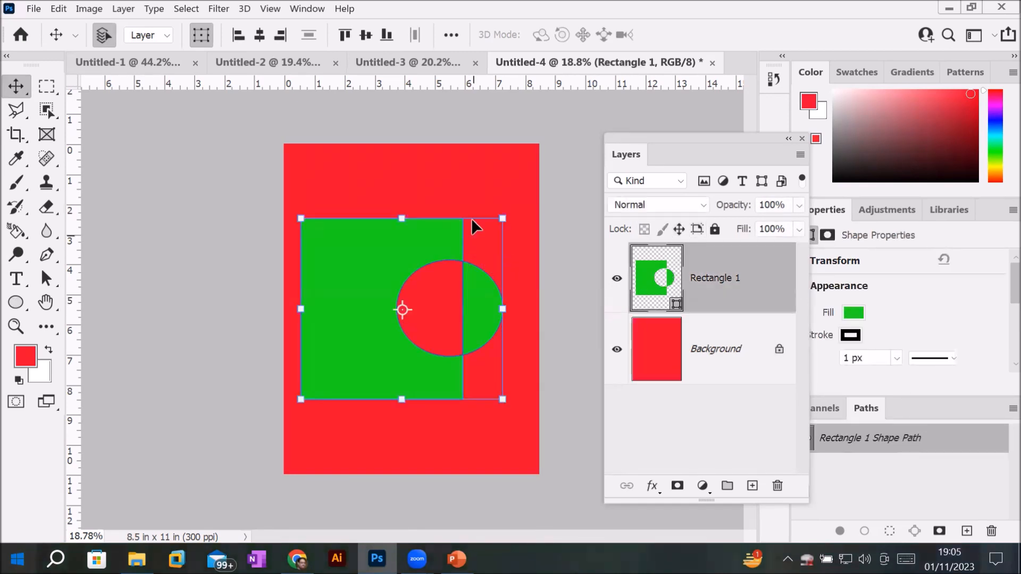
left_click_drag(506, 219, 272, 133)
key("ctrl+plus")
scroll(428, 193, "up", 1)
Step: Add the text "Exclude" at the top of the page, beside the small green shape
left_click(16, 278)
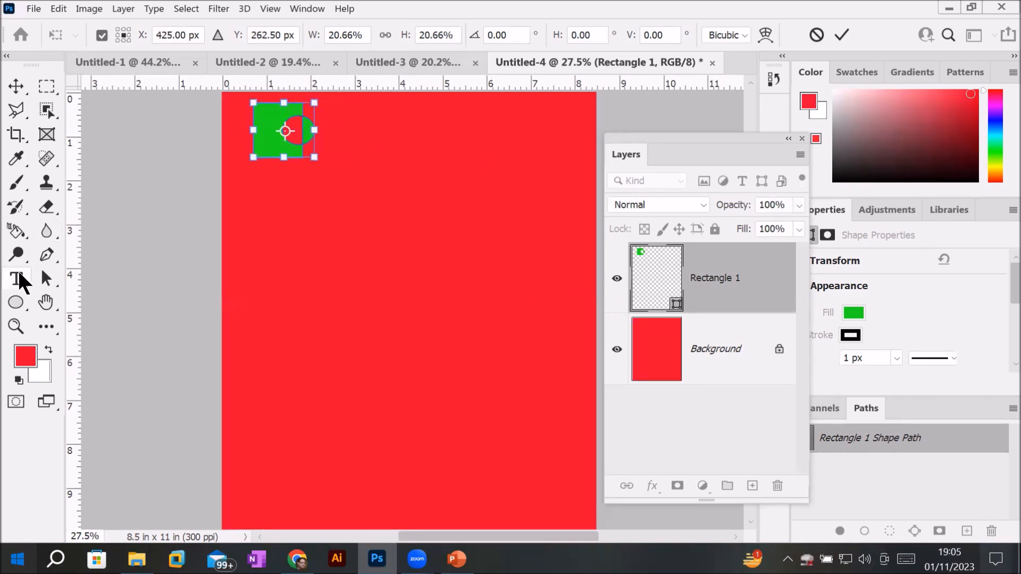
left_click(358, 129)
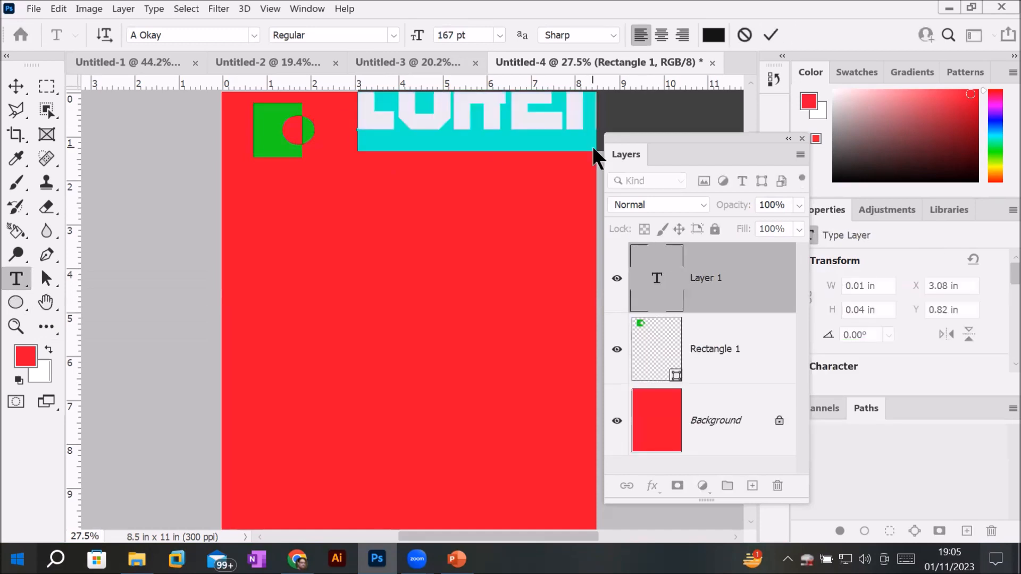
type("EAL")
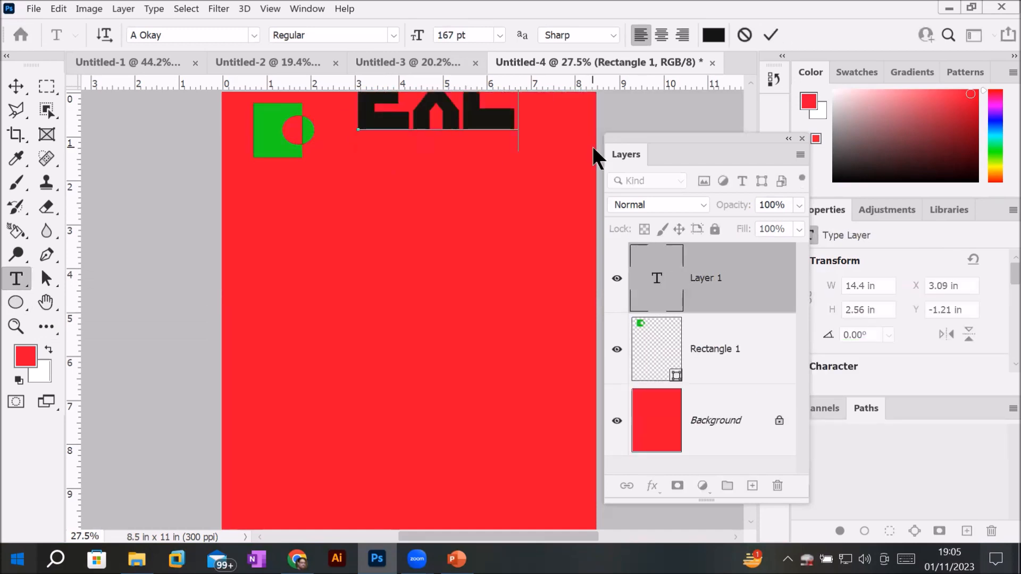
type("LUDE")
Step: Reduce the font size of the "Exclude" text and position it right beside the small green shape
key("ctrl+0")
key("ctrl+a")
left_click(469, 33)
key("Down")
key("Down")
key("Down")
key("Down")
key("Down")
key("Down")
key("Down")
key("Down")
key("Down")
key("Down")
key("Down")
key("Down")
key("Down")
key("Down")
key("Down")
key("Down")
key("Down")
key("Down")
key("Down")
key("Down")
left_click(16, 87)
left_click_drag(430, 177, 412, 191)
Step: Duplicate the small green shape to below the end of the heading and reveal the copy's full transform properties
left_click(322, 193)
left_click_drag(323, 194, 477, 247)
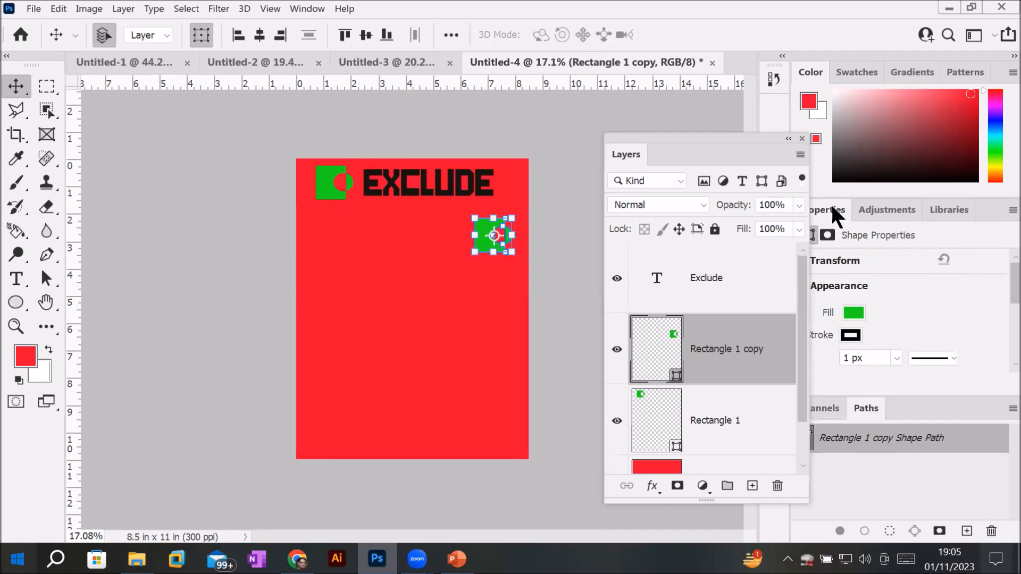
left_click_drag(729, 136, 662, 252)
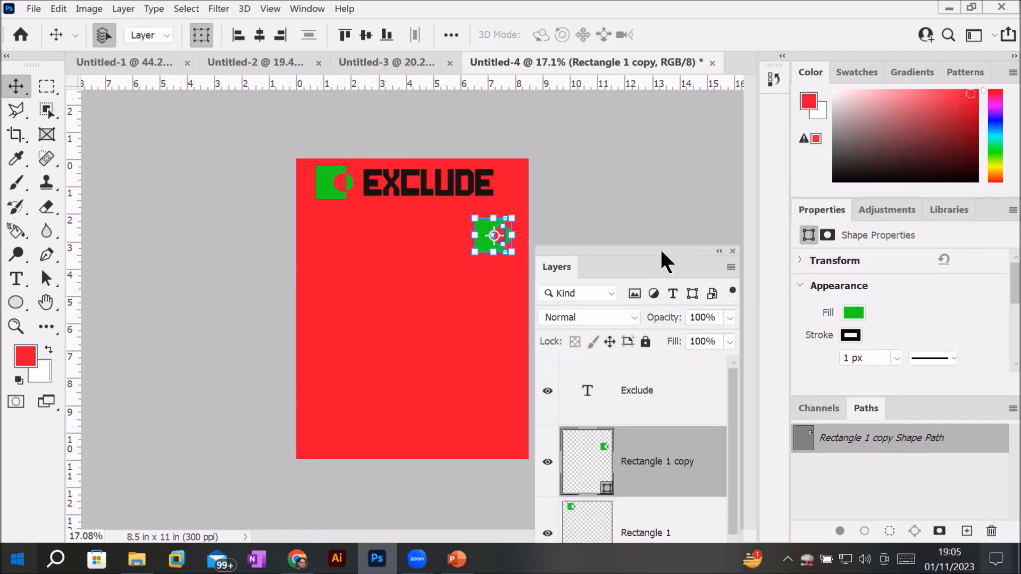
left_click(799, 261)
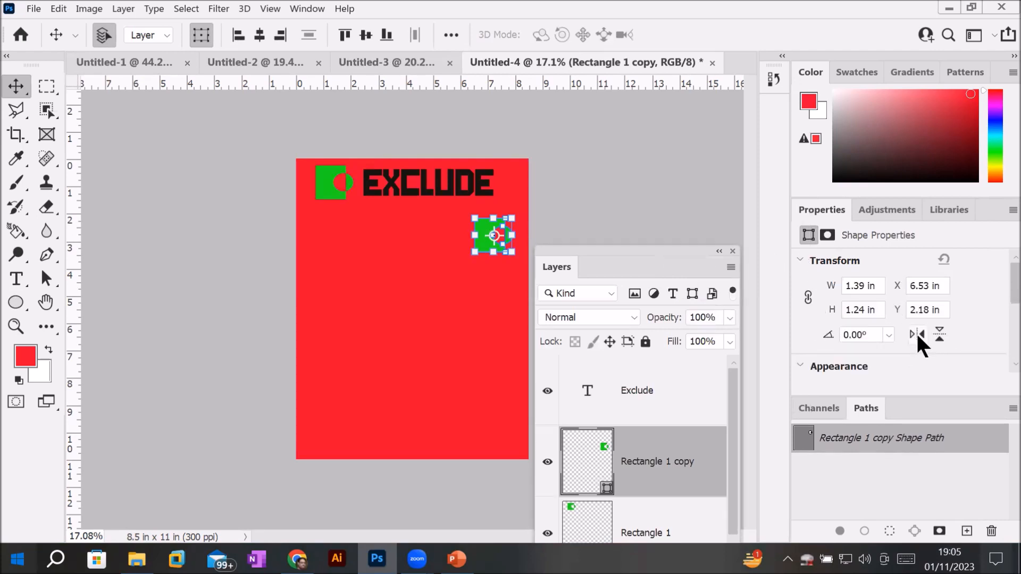
Step: Flip the copied shape horizontally several times, leaving its circle on the left side
scroll(472, 238, "up", 3)
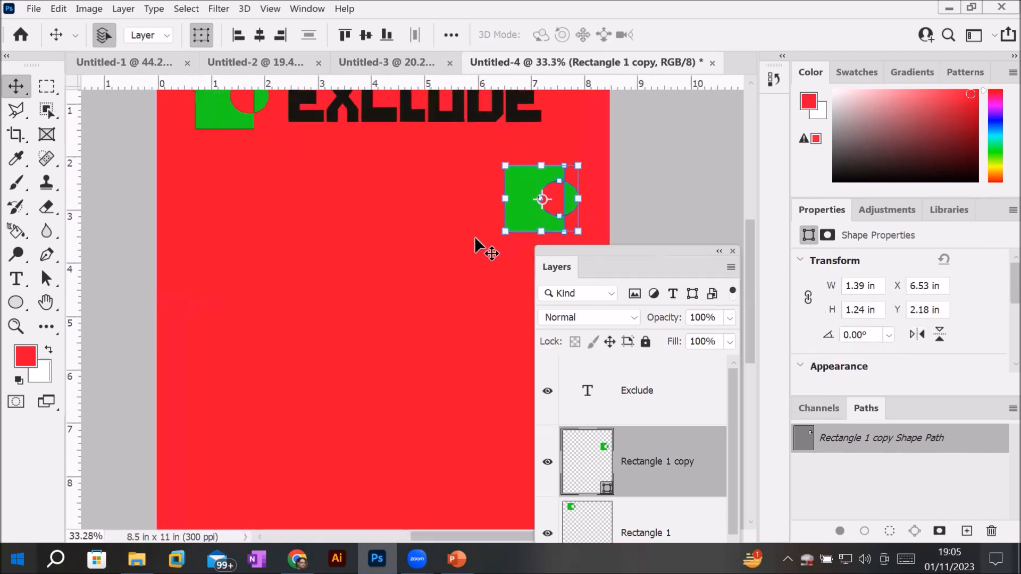
left_click(911, 329)
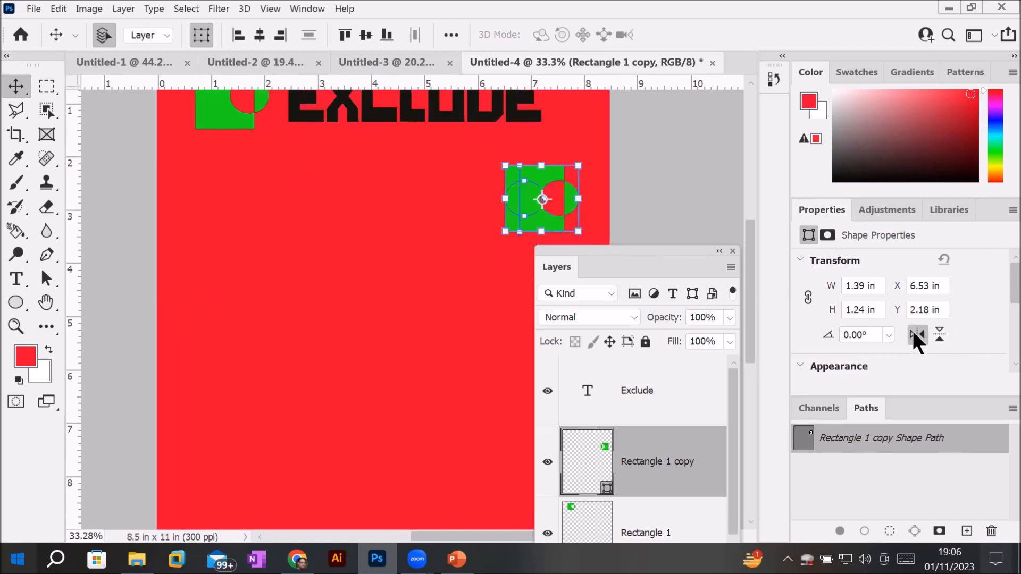
left_click(912, 328)
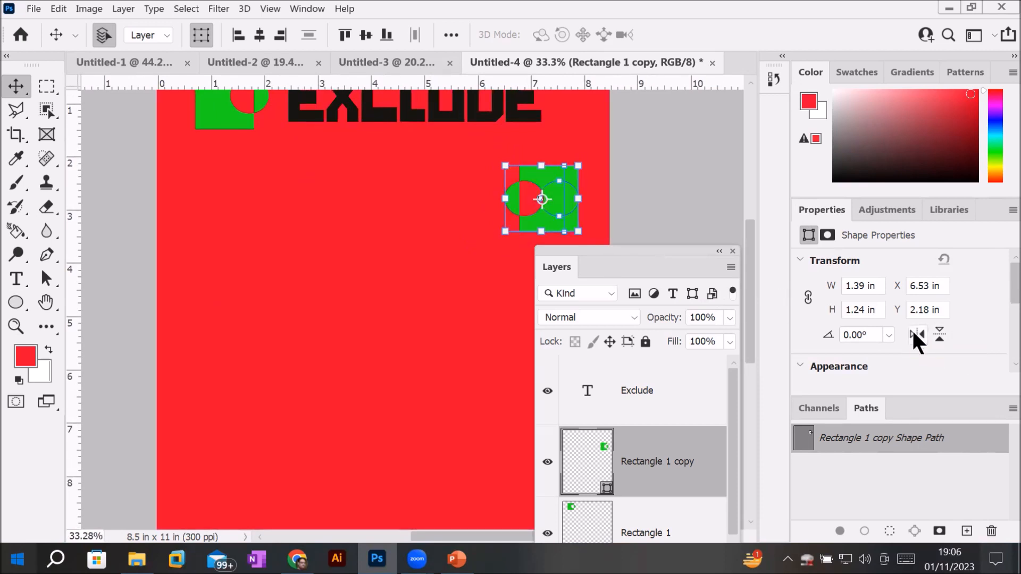
left_click(912, 329)
left_click(912, 329)
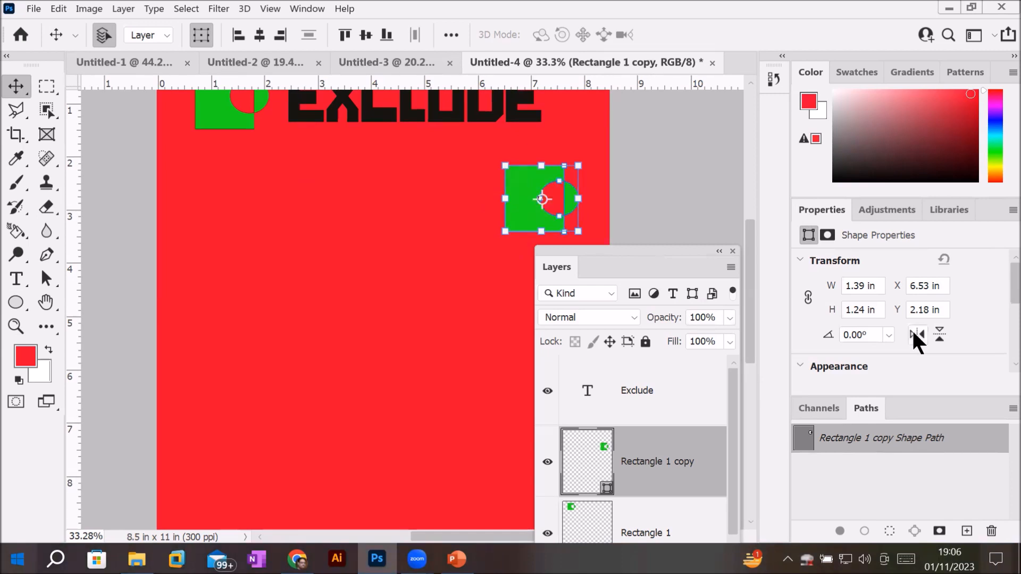
left_click(912, 329)
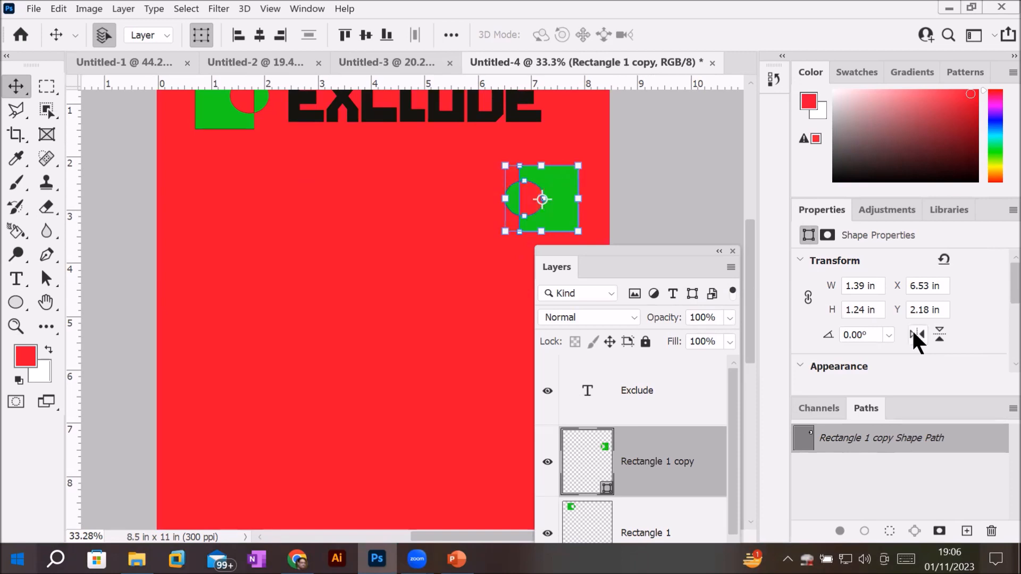
scroll(911, 329, "down", 1)
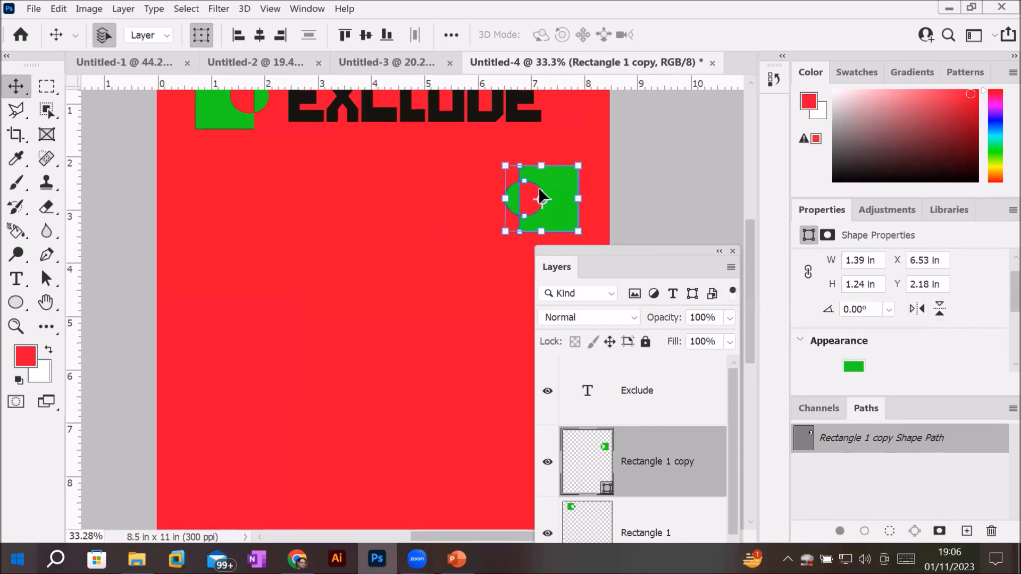
Step: Move the copy to the middle of the page, rotate it about -90.56° and flip it vertically so its circle faces up
left_click_drag(589, 151, 410, 344)
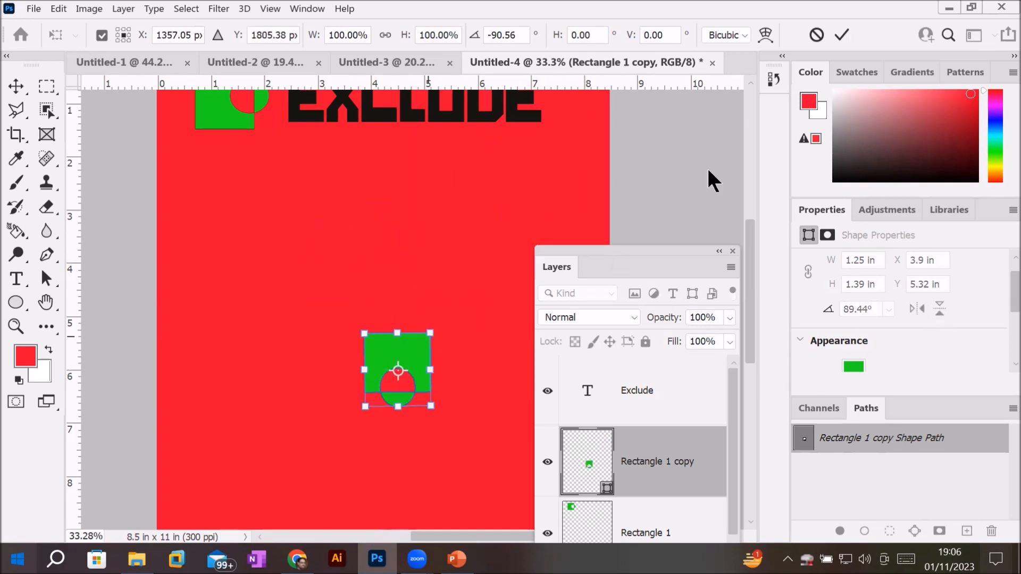
left_click(841, 33)
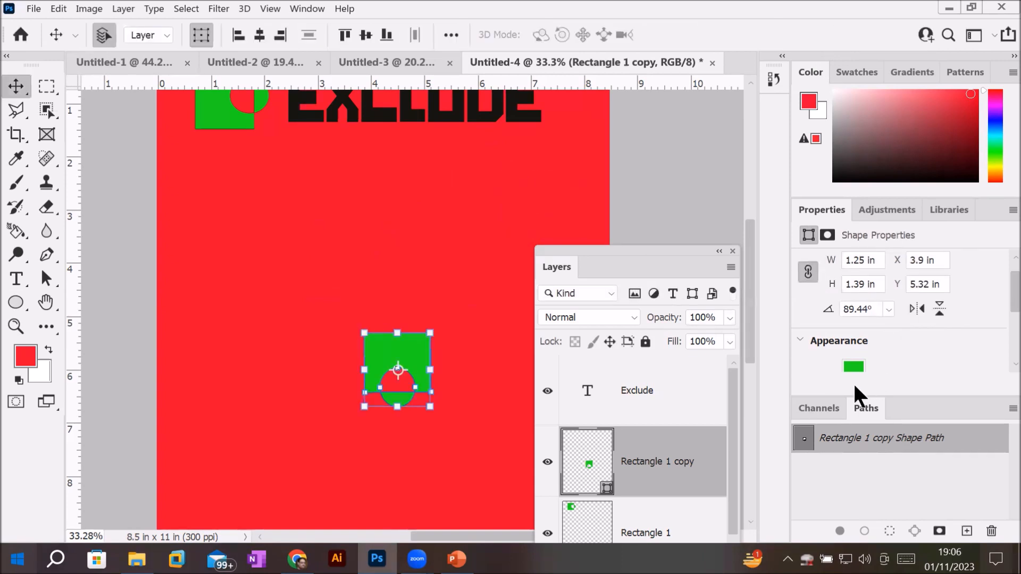
left_click(939, 307)
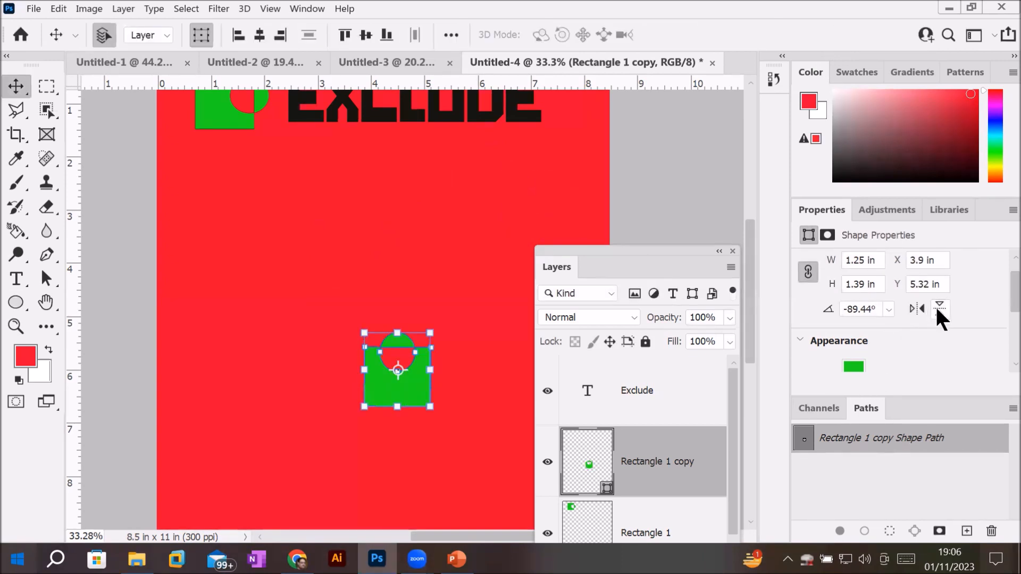
left_click(938, 309)
left_click(939, 309)
Step: Move the copied shape up the page to about X 3.91 in and Y 3.23 in
left_click_drag(424, 401, 424, 293)
scroll(424, 292, "down", 2)
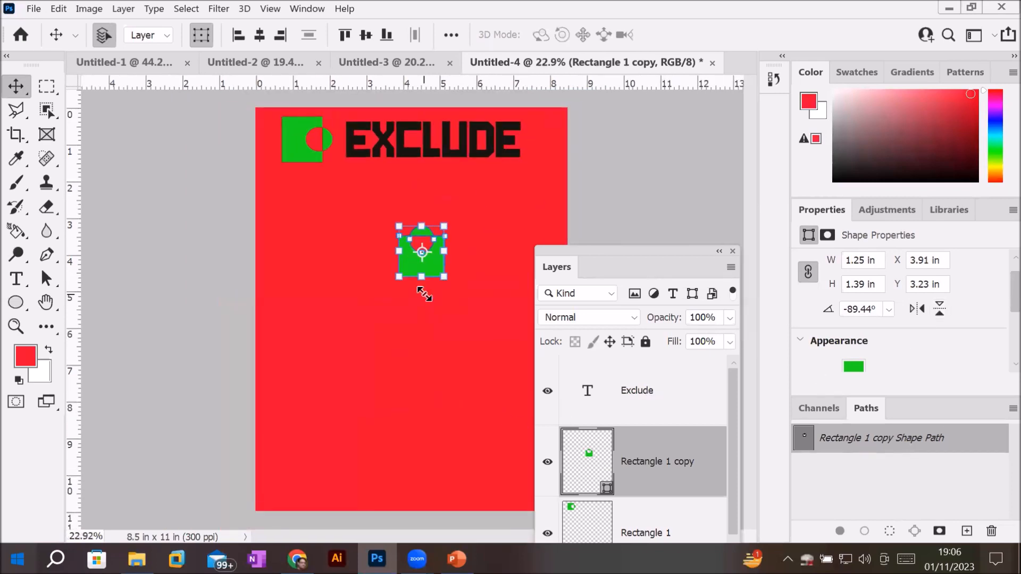
scroll(424, 294, "down", 1)
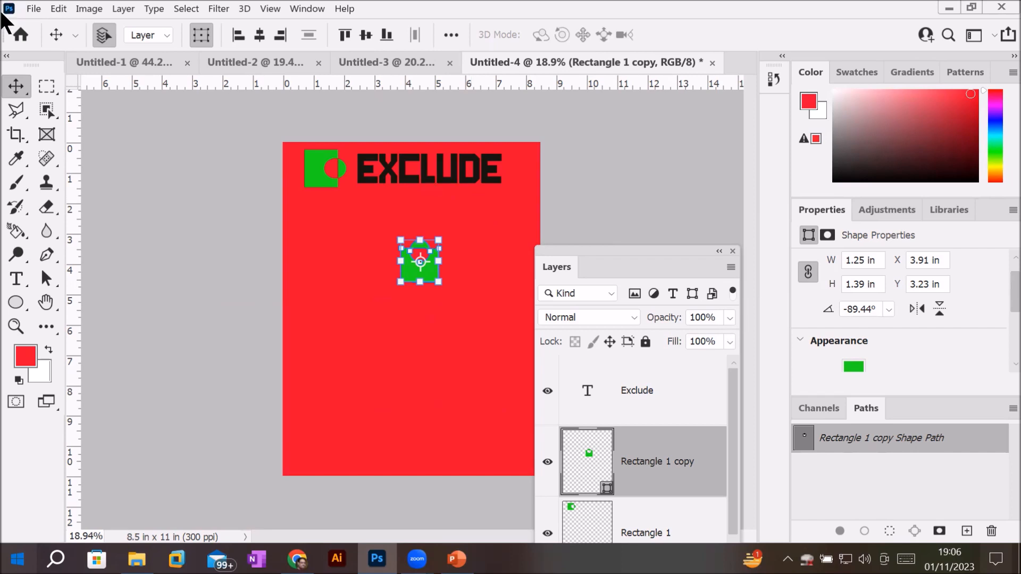
left_click(35, 8)
left_click(55, 12)
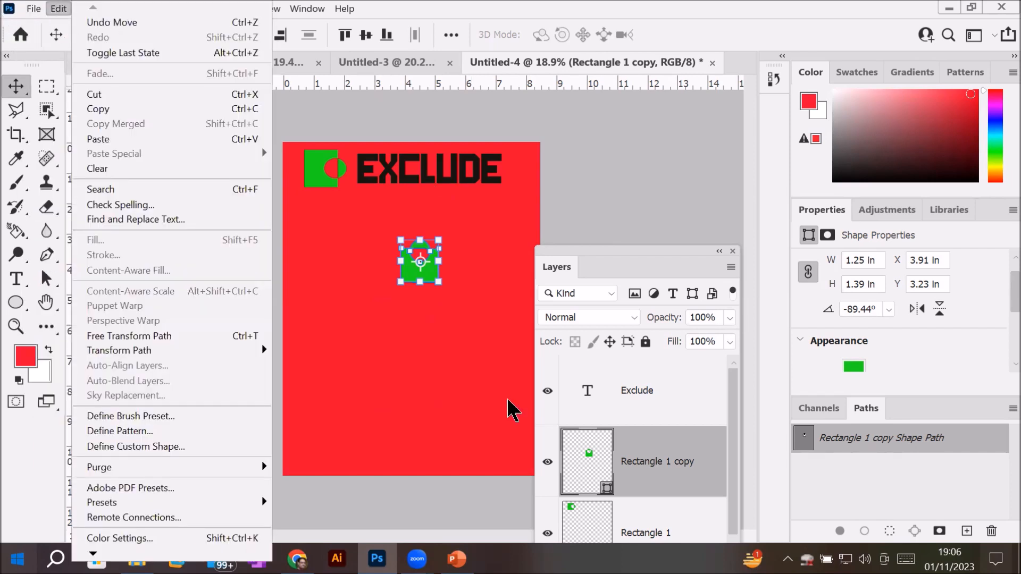
Step: Switch to PowerPoint and review the slides from the shape tool options to the "Tasks to do" slide
key("alt+Tab")
scroll(1000, 379, "down", 1)
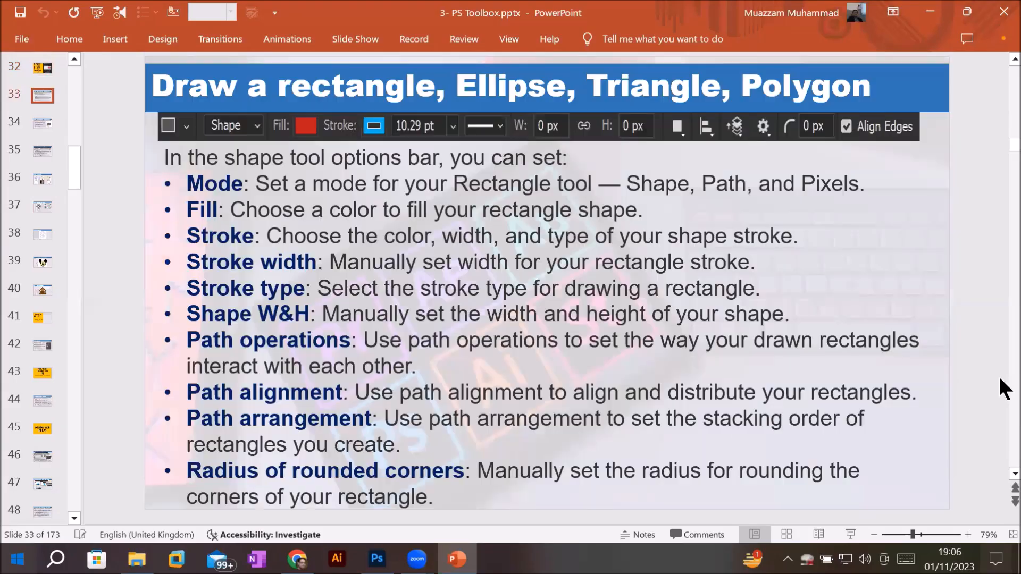
scroll(1000, 379, "down", 1)
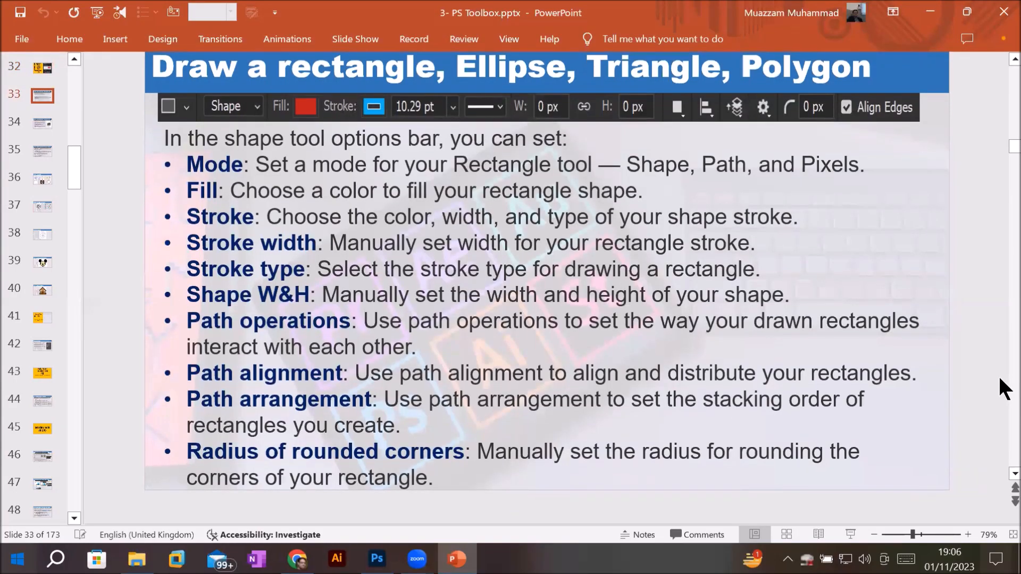
scroll(1000, 387, "down", 1)
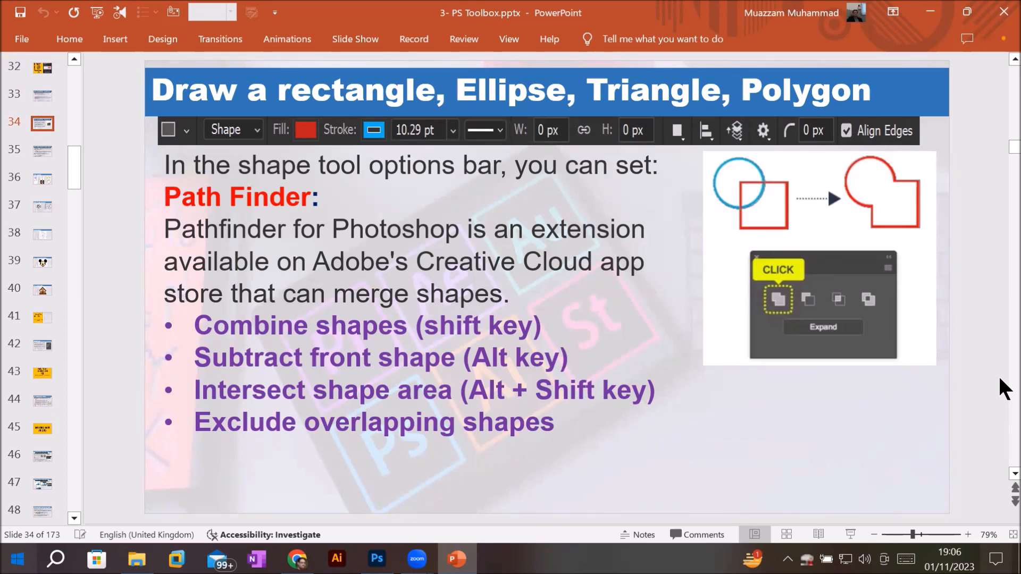
scroll(999, 387, "down", 1)
scroll(1000, 379, "down", 1)
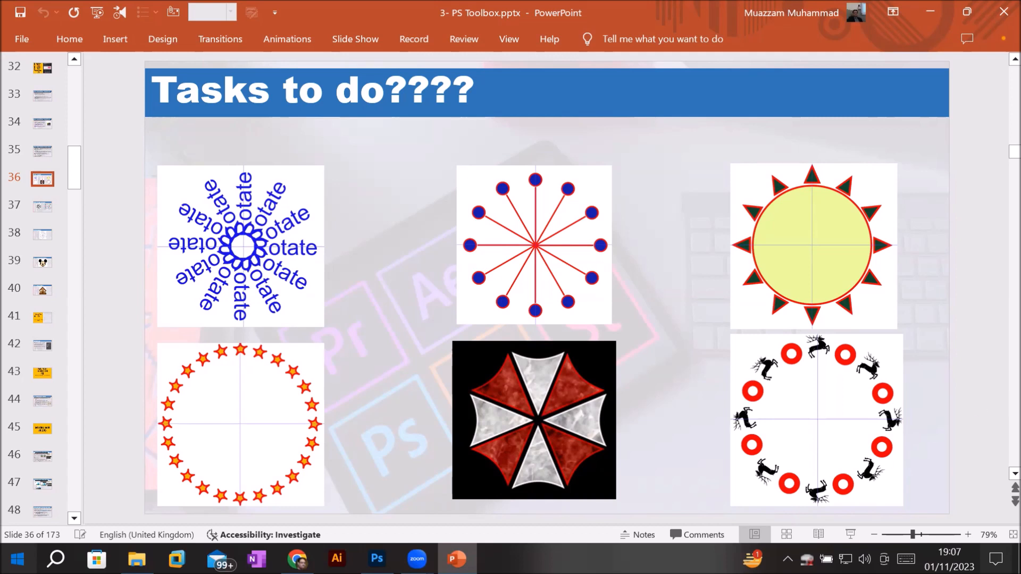
Step: Switch back to Photoshop and move the copied shape up to about X 3.62 in and Y 2.38 in
mouse_move(378, 559)
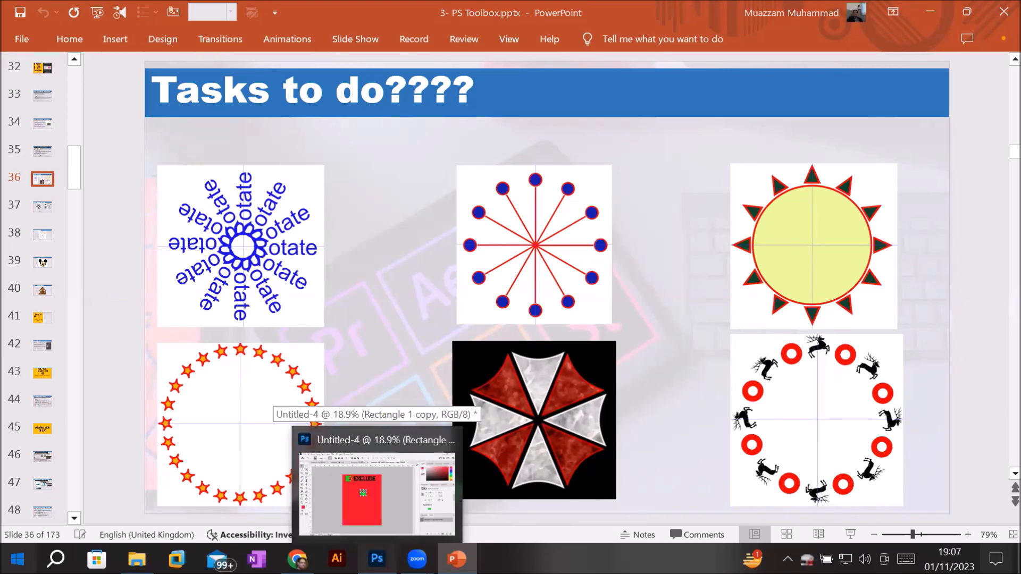
left_click(378, 492)
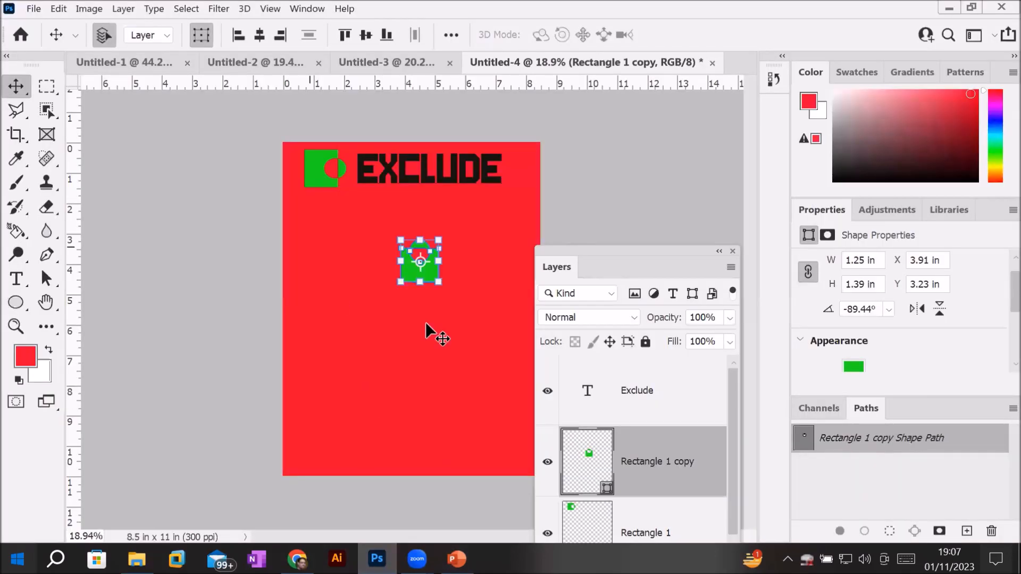
scroll(426, 330, "down", 1)
mouse_move(424, 277)
left_mouse_down()
mouse_move(419, 257)
mouse_move(428, 267)
left_mouse_up()
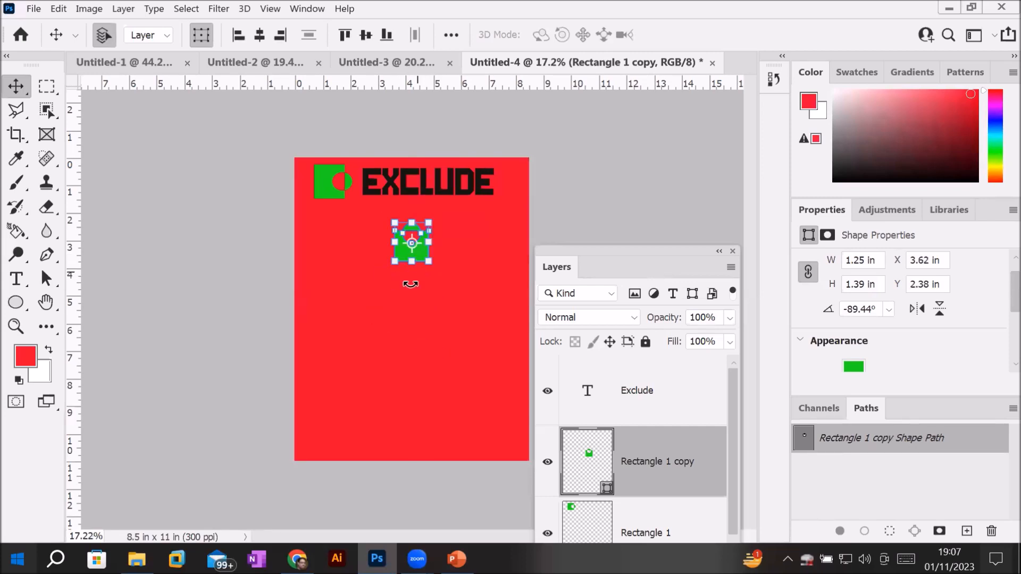
Step: Draw a green circle about 4.37 in in diameter and place it directly below the copied shape
left_click(16, 302)
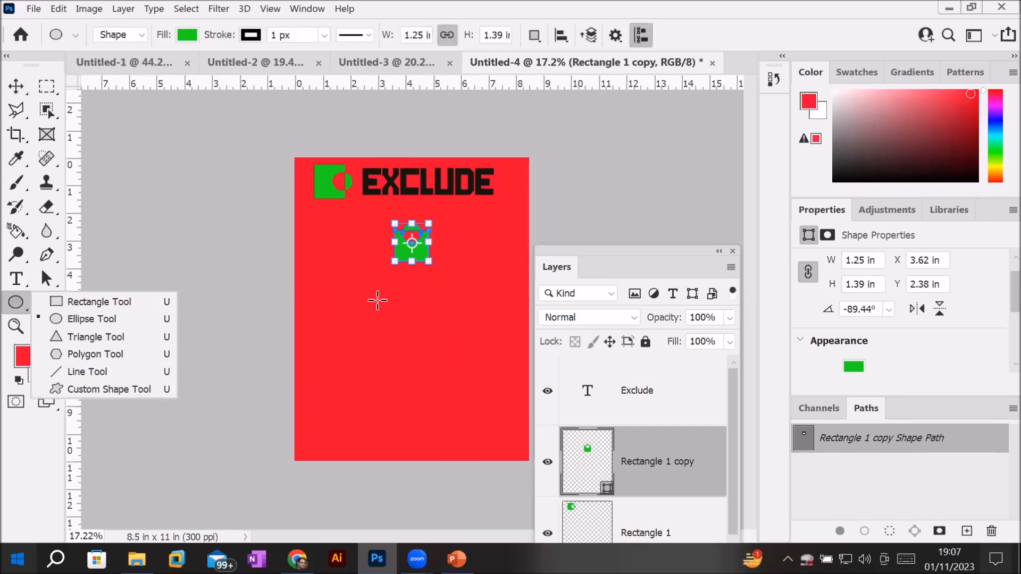
left_click_drag(353, 289, 440, 376)
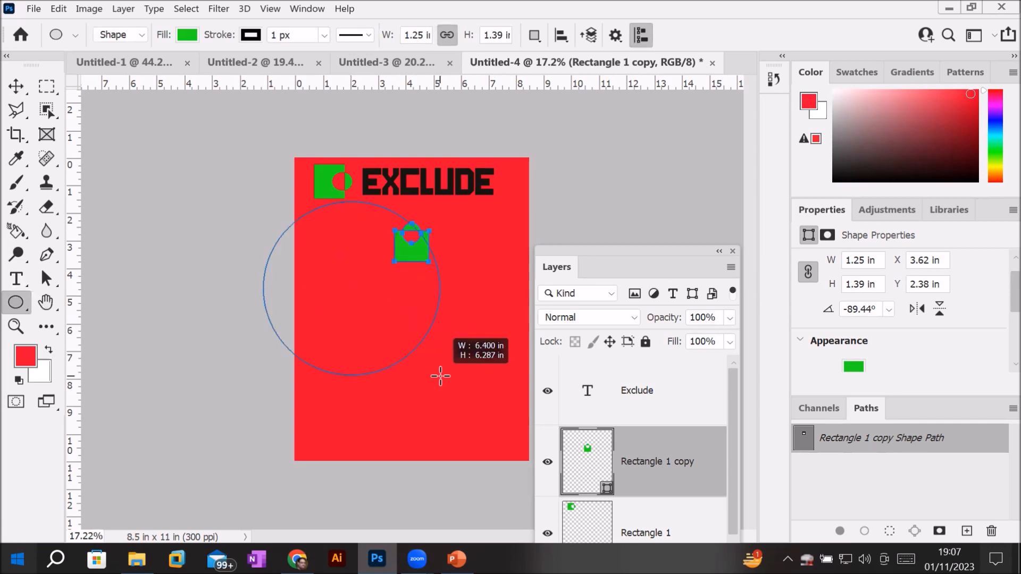
left_click_drag(440, 377, 422, 349)
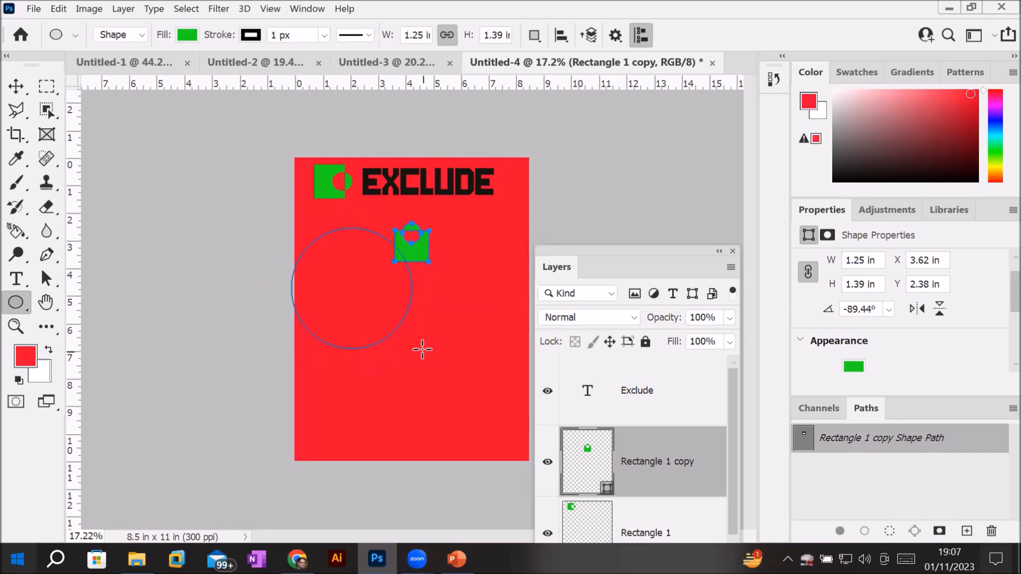
left_click(17, 88)
left_click_drag(390, 317, 453, 365)
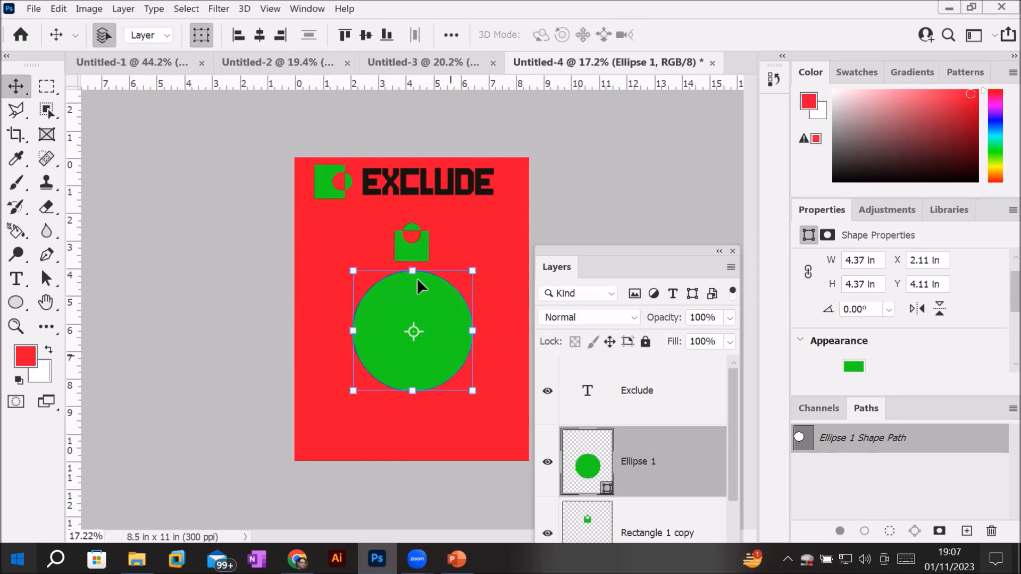
Step: Shift the copied shape above the circle to about X 3.67 in and change its fill to blue
left_click(421, 247)
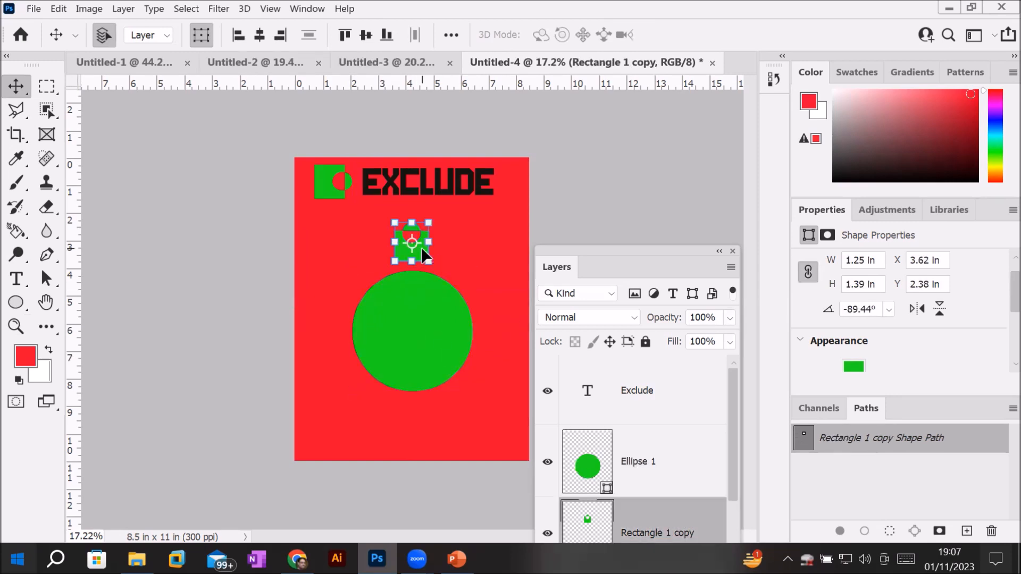
mouse_move(422, 248)
left_mouse_down()
mouse_move(420, 283)
mouse_move(429, 258)
left_mouse_up()
left_click(16, 303)
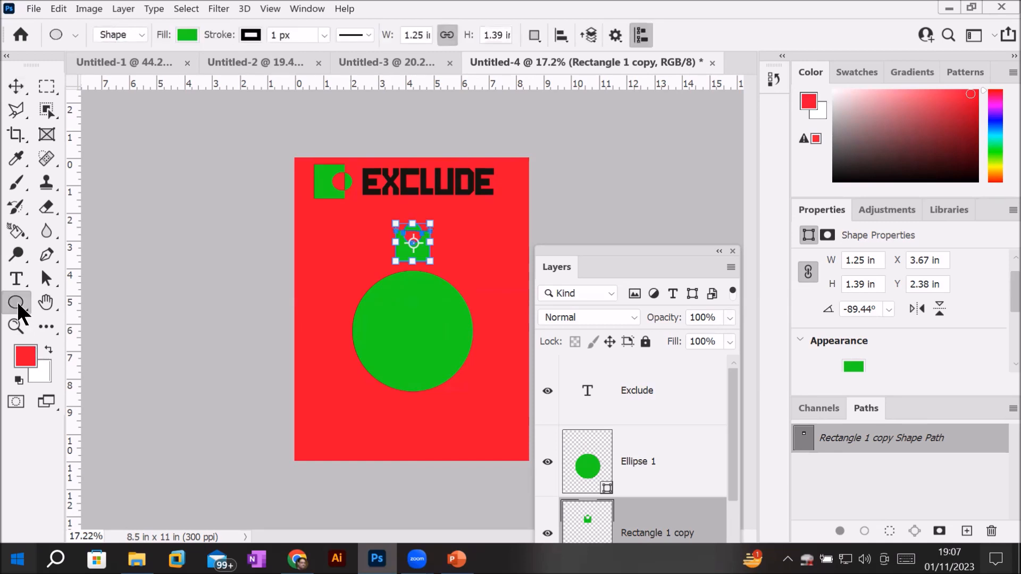
left_click(186, 34)
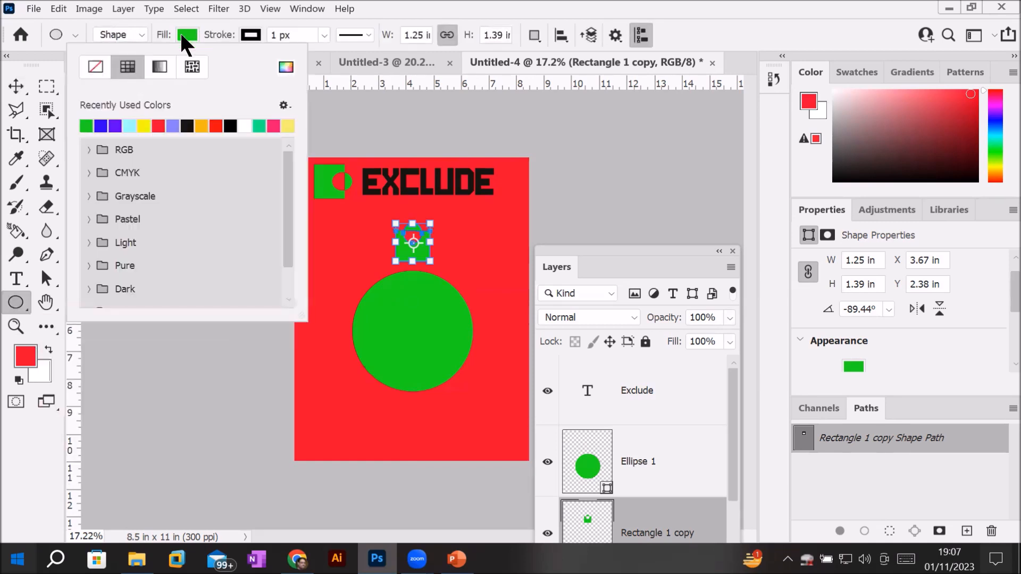
left_click(144, 125)
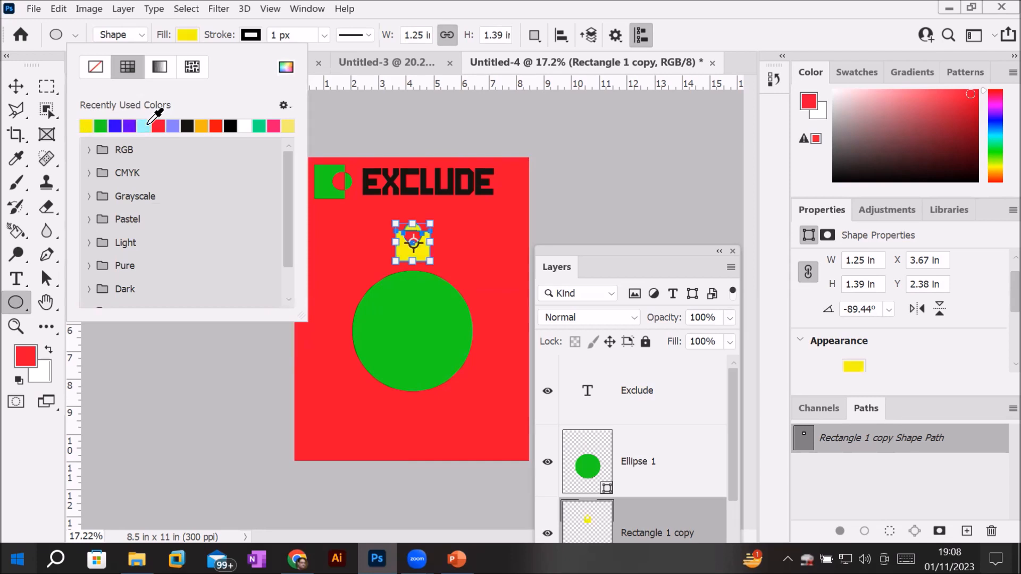
left_click(116, 126)
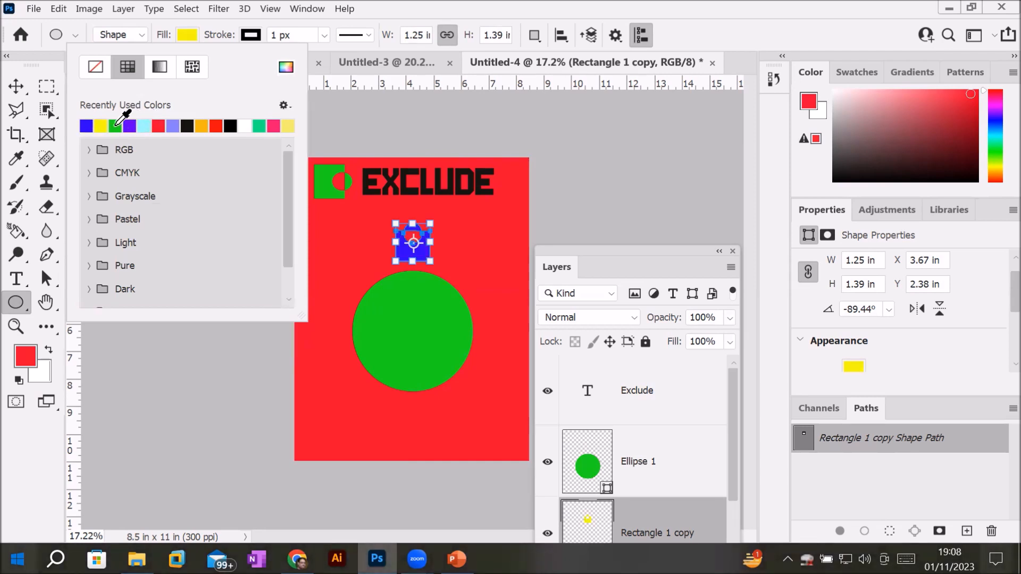
Step: Activate the Move tool and move the floating Layers panel away from the red page
left_click(19, 87)
scroll(502, 282, "down", 1)
scroll(540, 255, "down", 1)
scroll(543, 250, "up", 3)
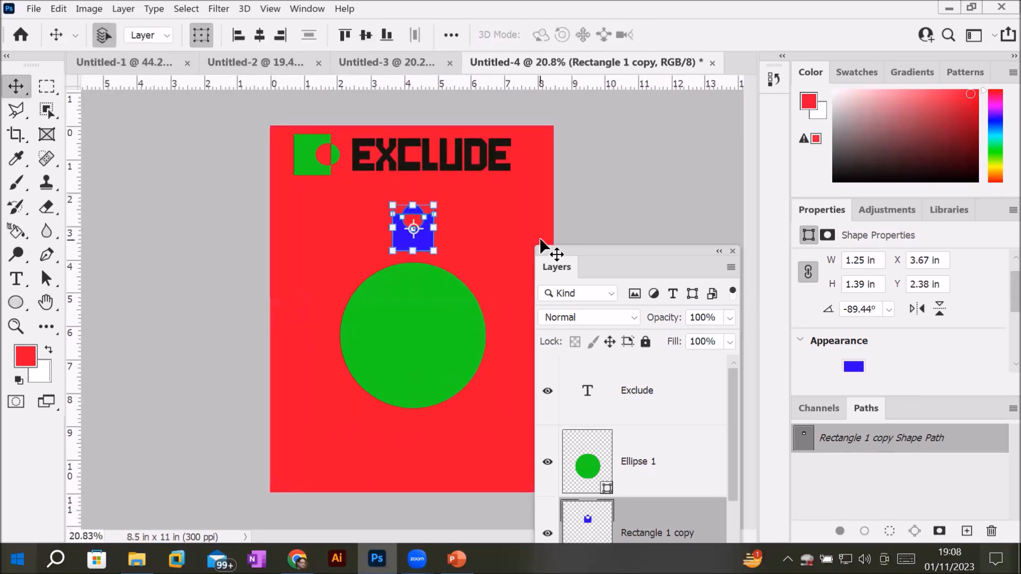
left_click_drag(621, 252, 671, 121)
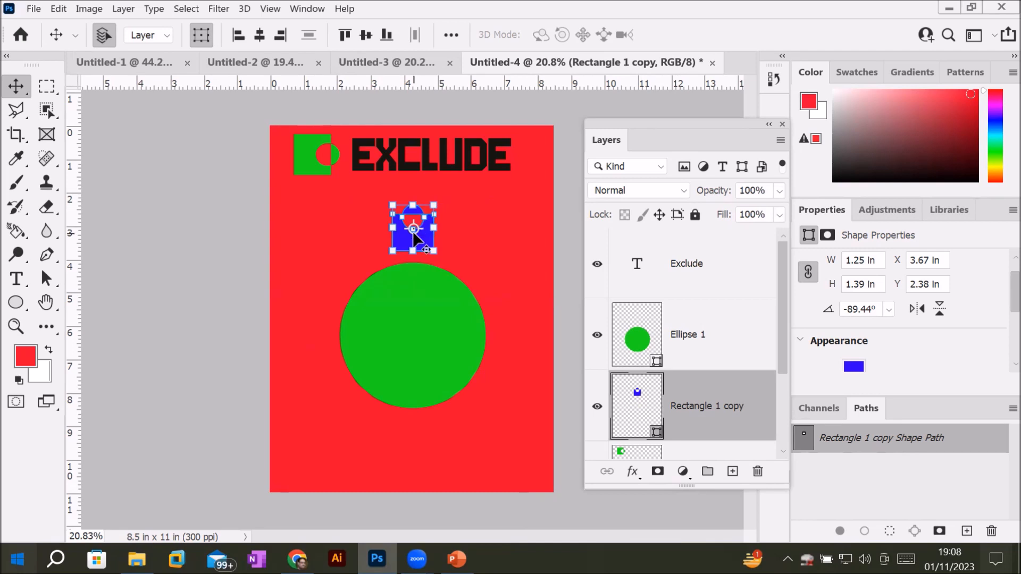
Step: Start a free transform on the blue shape and move its rotation pivot to the centre of the green circle
scroll(415, 226, "up", 3)
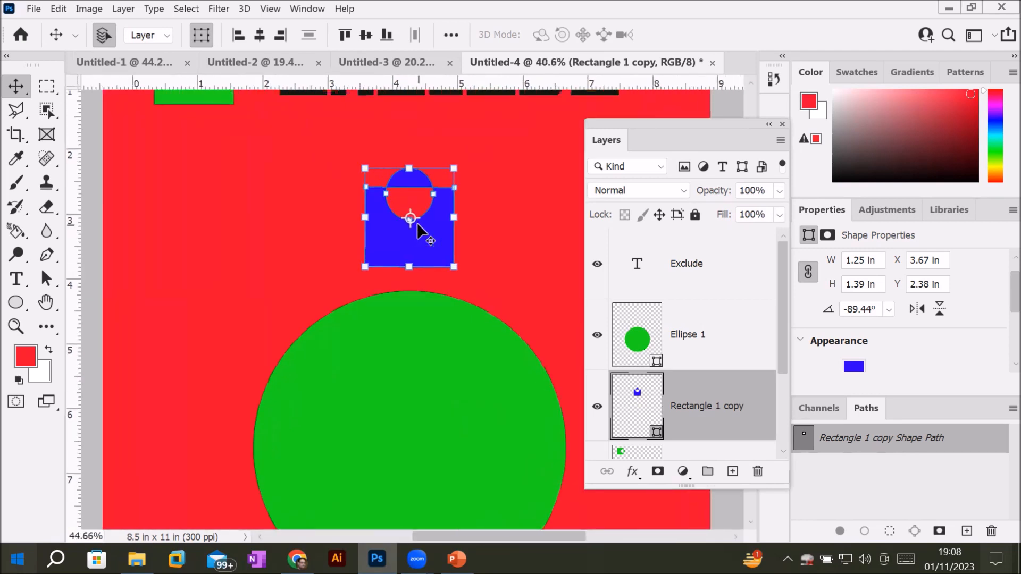
scroll(417, 222, "up", 1)
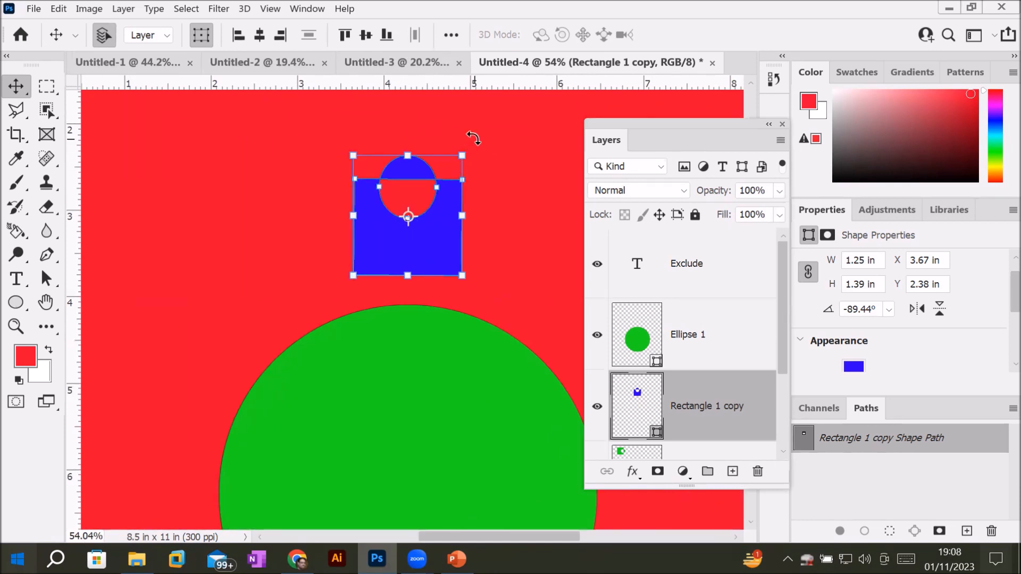
left_click_drag(493, 248, 458, 159)
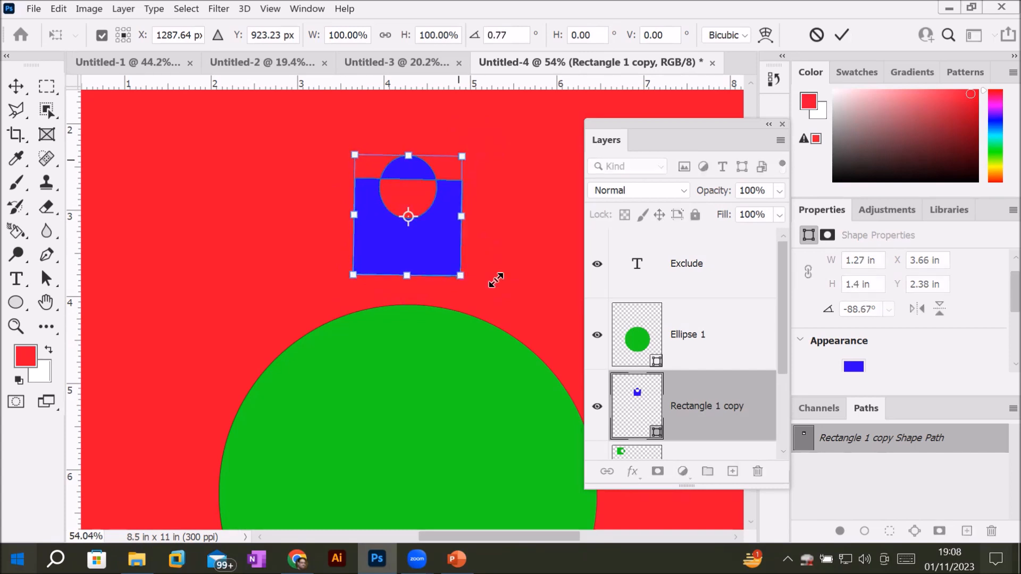
scroll(496, 280, "down", 2)
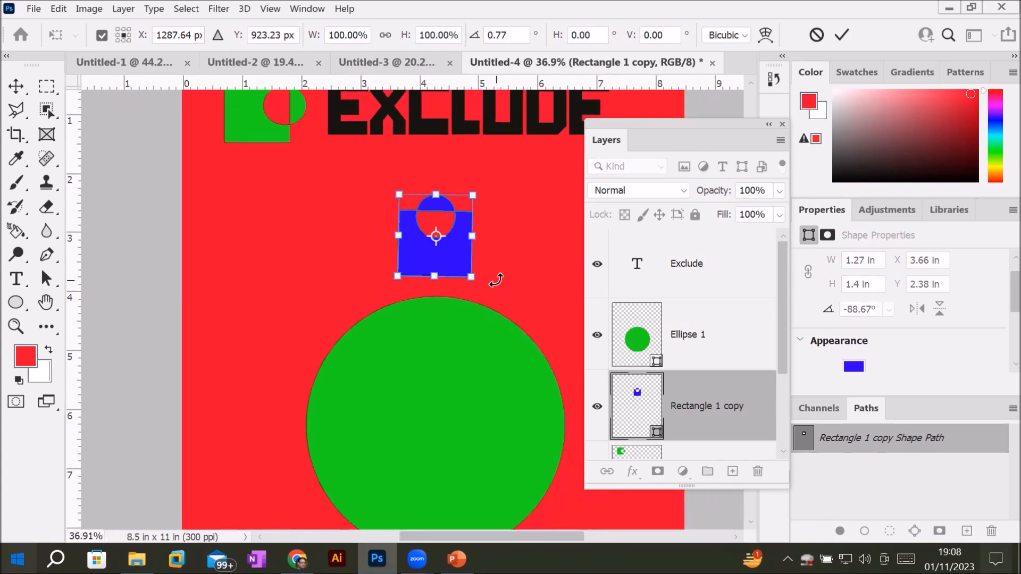
scroll(497, 280, "down", 1)
scroll(497, 280, "down", 1)
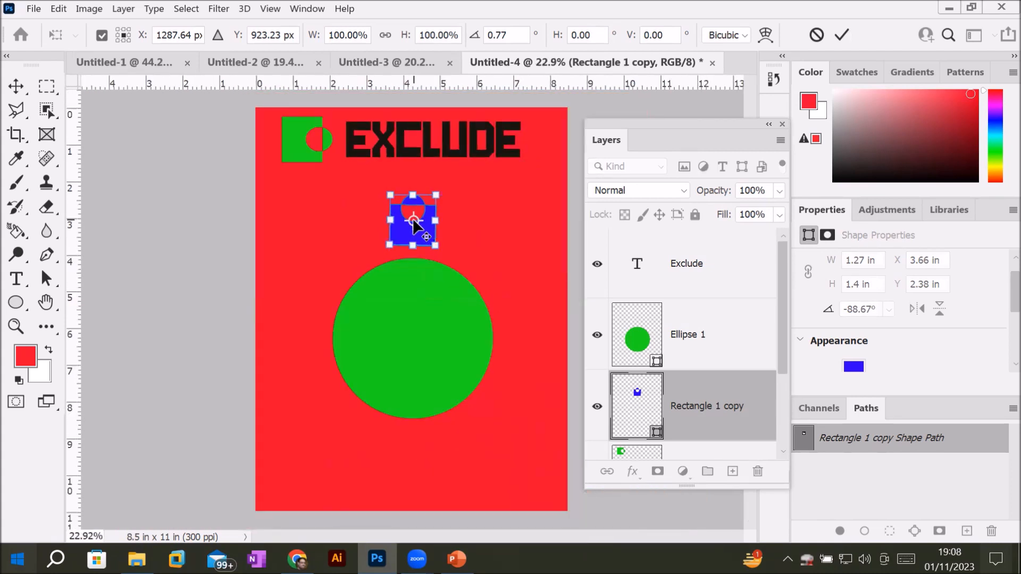
left_click_drag(412, 218, 411, 333)
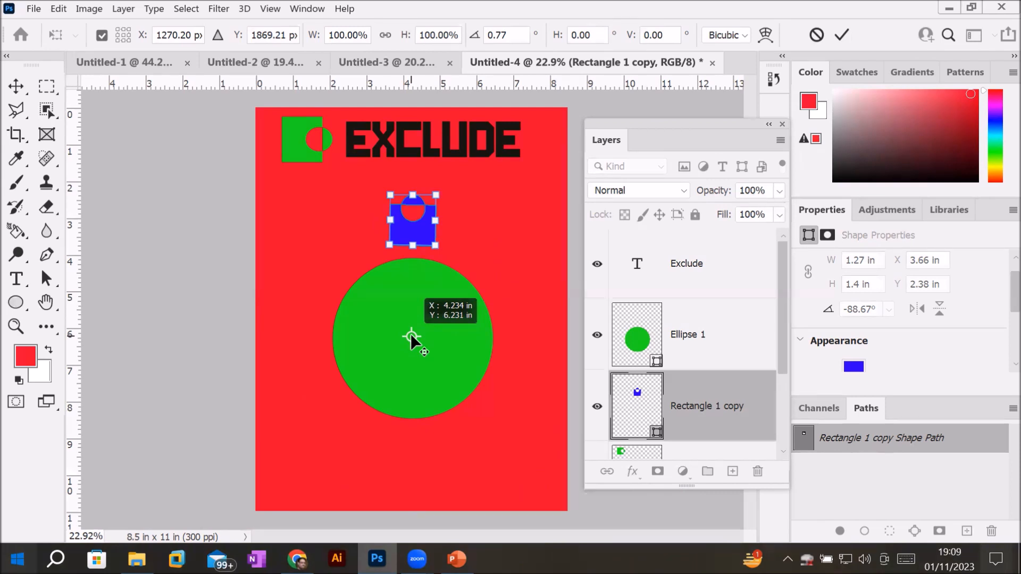
mouse_move(410, 337)
left_mouse_down()
mouse_move(413, 328)
mouse_move(412, 338)
left_mouse_up()
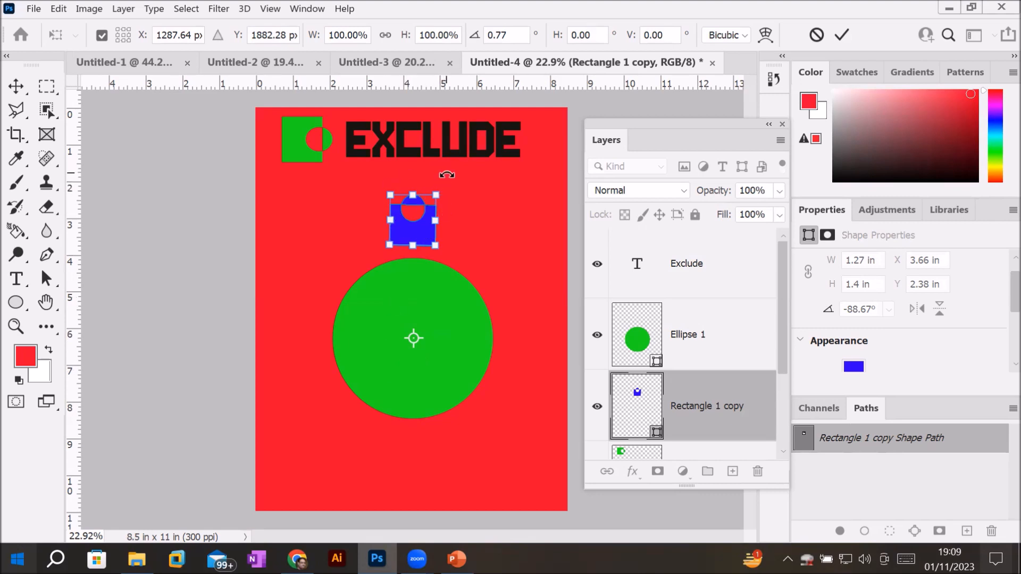
Step: Try rotating the blue shape freehand by about 3° around the green circle's centre, and reset its rotation to 0°
left_click_drag(446, 175, 443, 222)
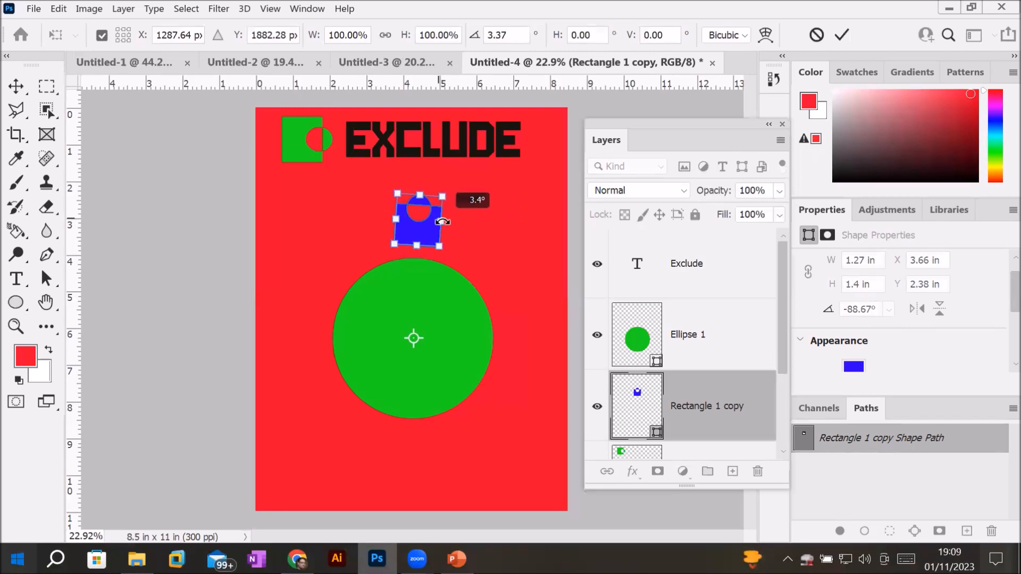
mouse_move(443, 222)
left_mouse_down()
mouse_move(472, 242)
mouse_move(442, 224)
left_mouse_up()
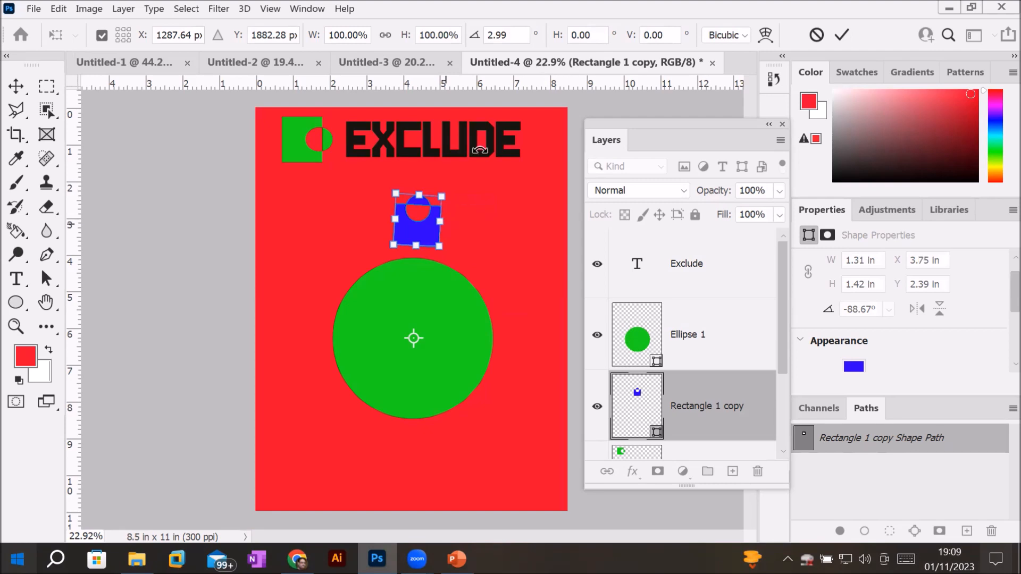
left_click(505, 35)
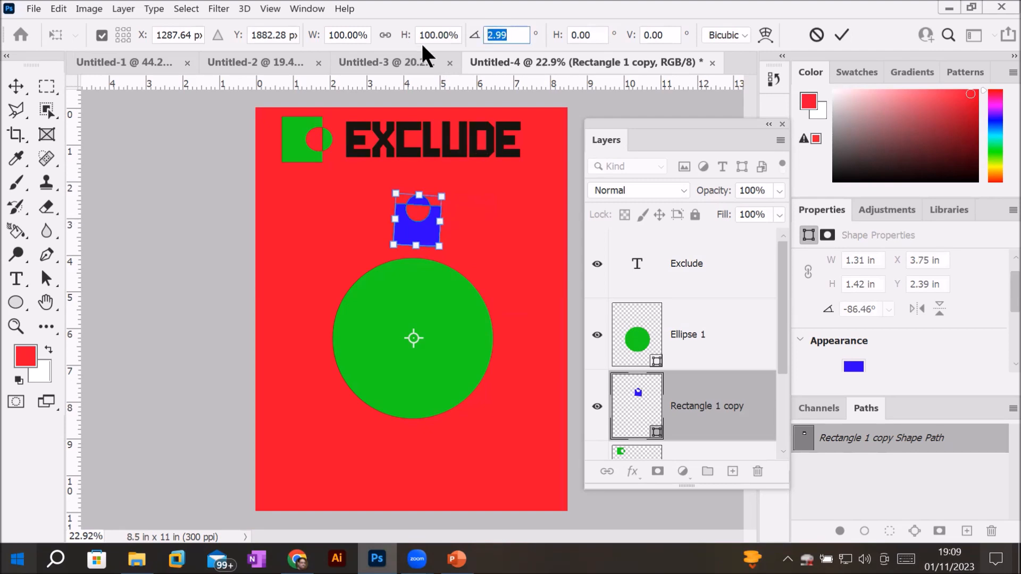
type("0")
key("Return")
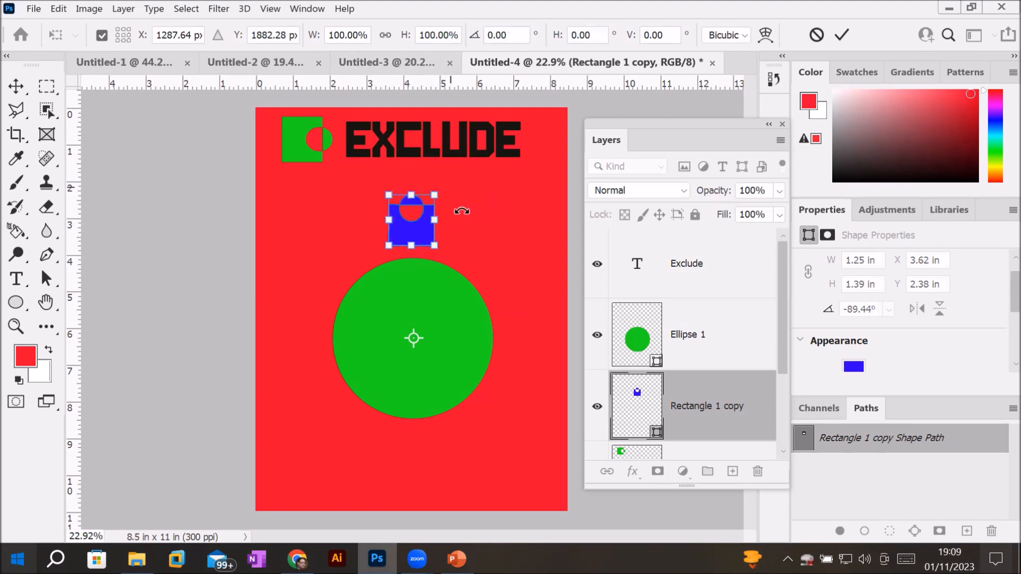
Step: Set the blue shape's rotation about the green circle's centre to 36° and commit the transform
double_click(515, 30)
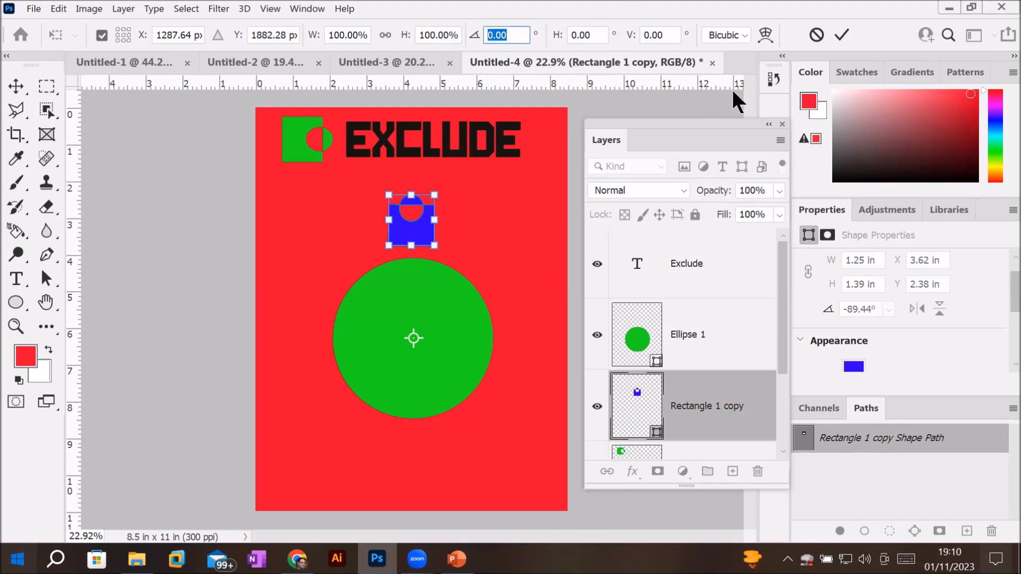
type("36")
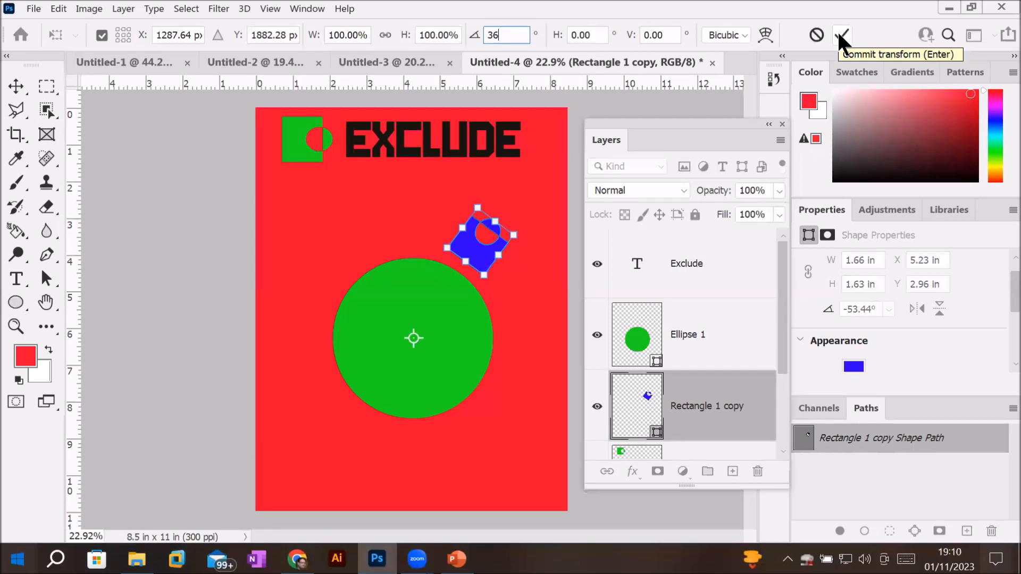
key("Return")
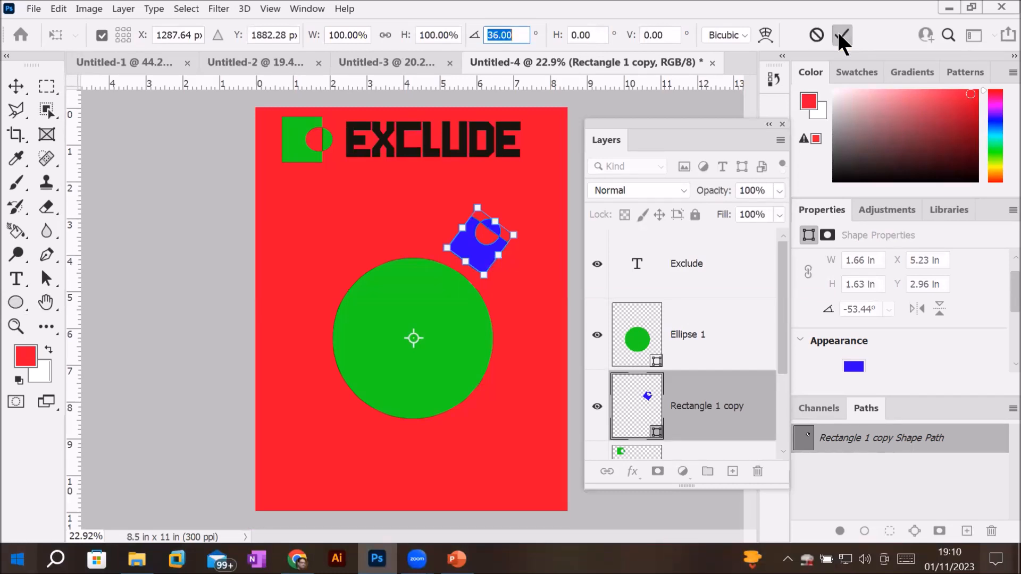
left_click(838, 32)
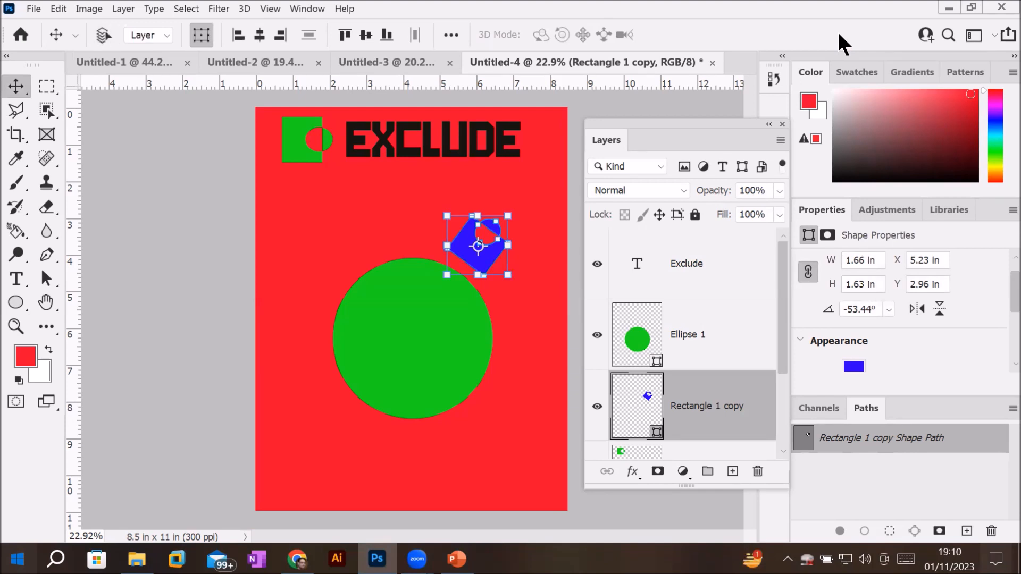
Step: Repeat the 36° rotation as duplicates nine times to complete a ring of ten blue shapes around the green circle
key("ctrl+alt+shift+t")
key("ctrl+alt+shift+t")
key("ctrl+alt+shift+t")
key("ctrl+alt+shift+t")
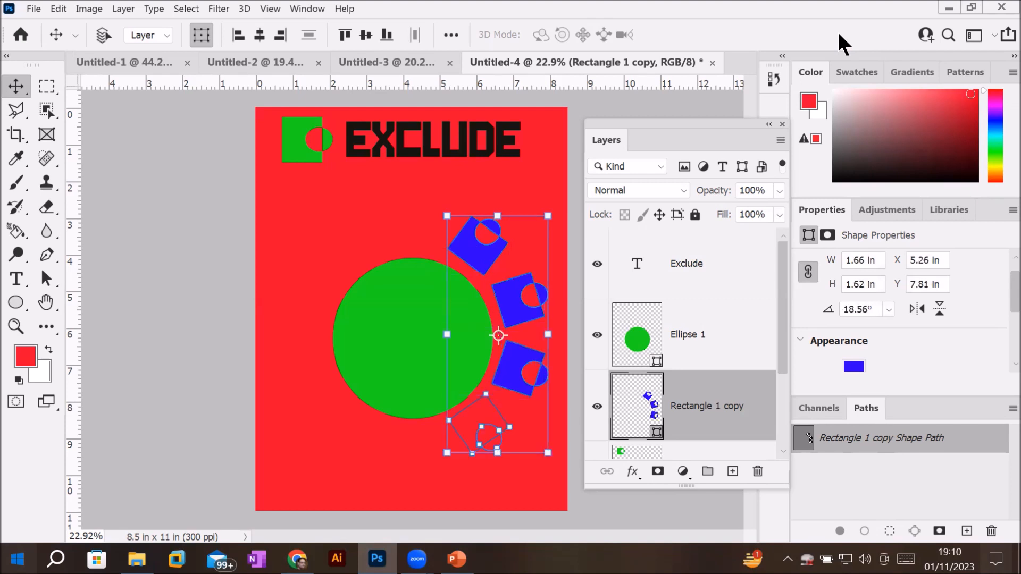
key("ctrl+alt+shift+t")
key("ctrl+alt+shift+t")
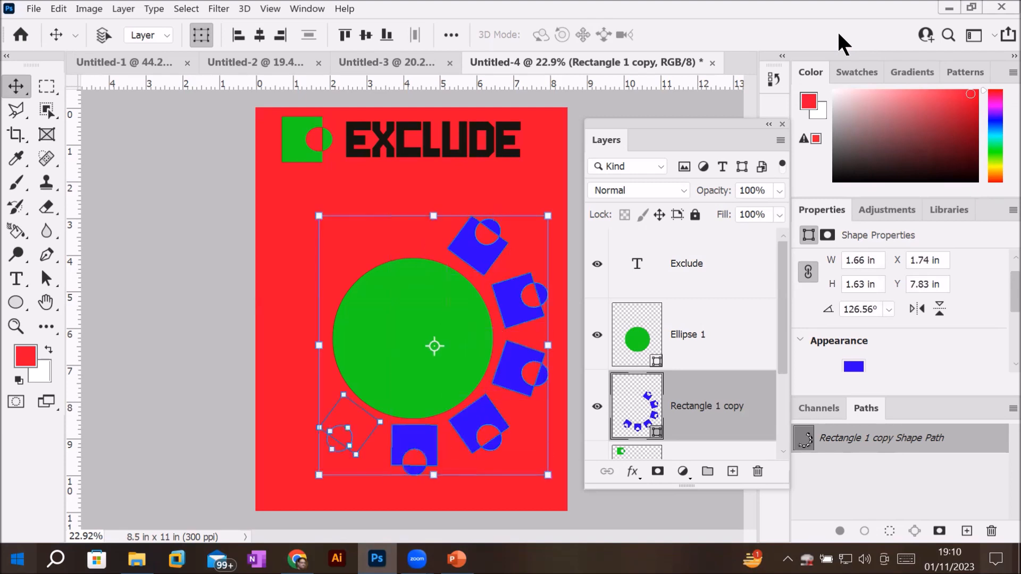
key("ctrl+alt+shift+t")
key("ctrl+alt+shift+t")
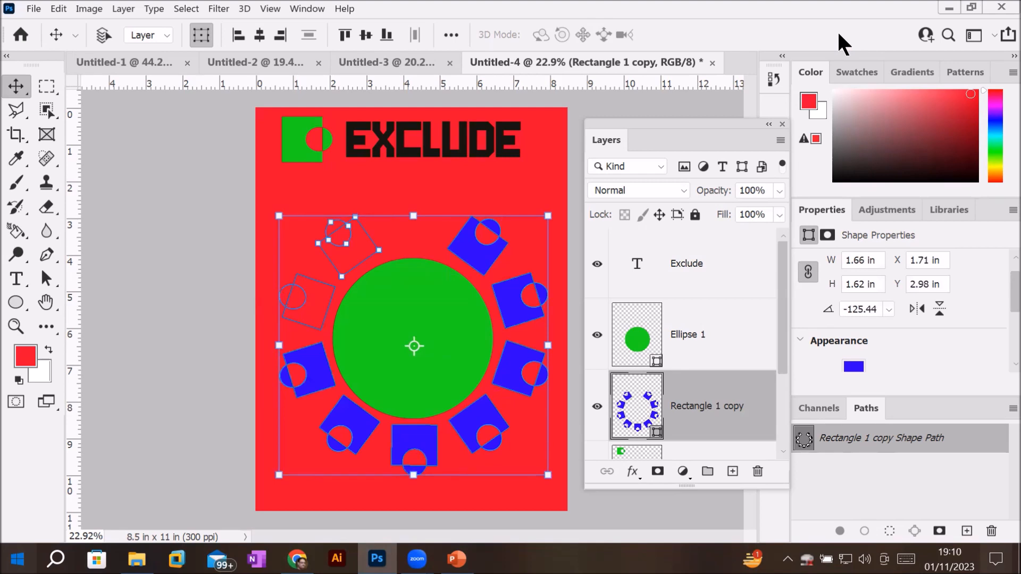
key("ctrl+alt+shift+t")
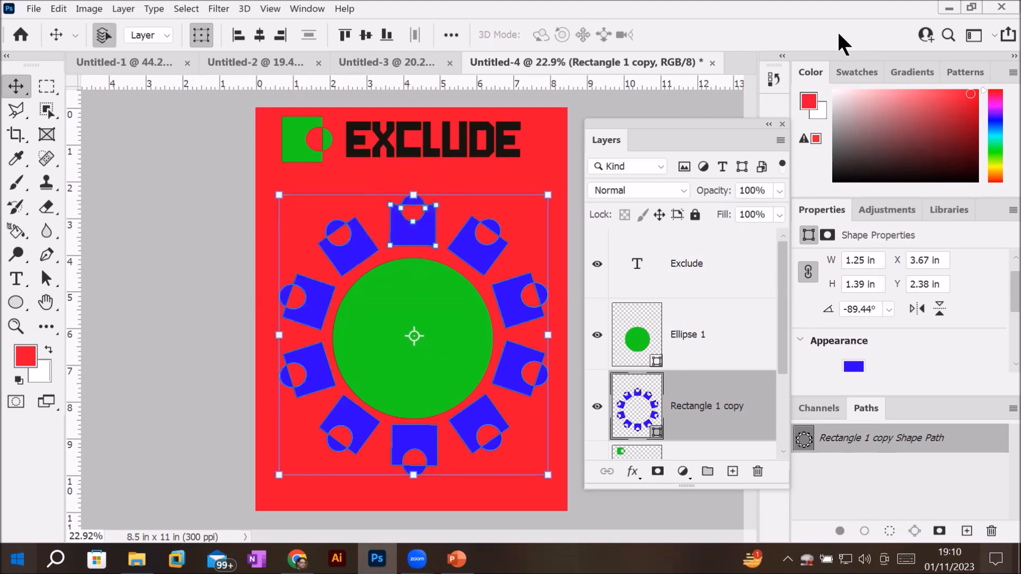
left_click(59, 11)
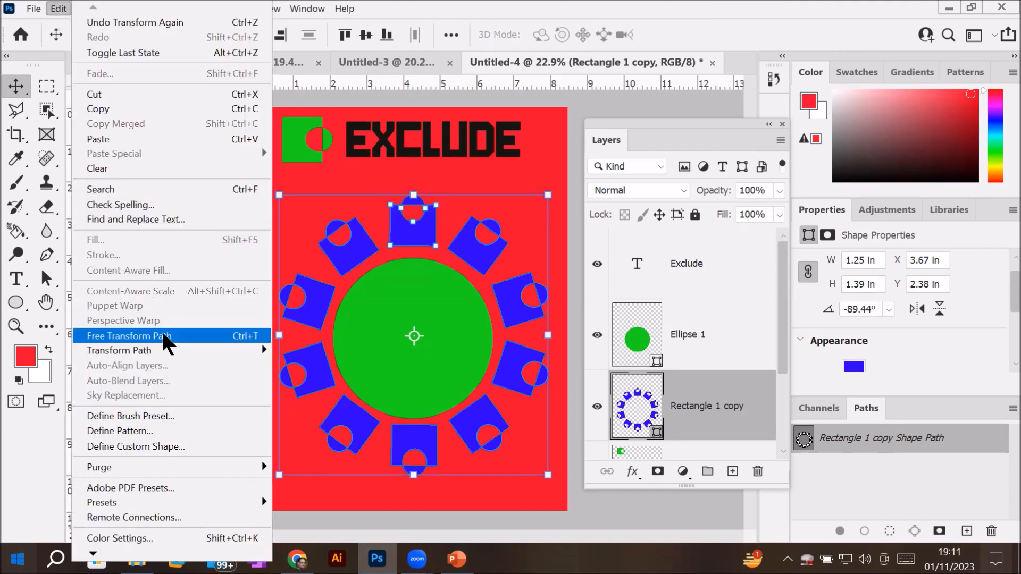
mouse_move(161, 353)
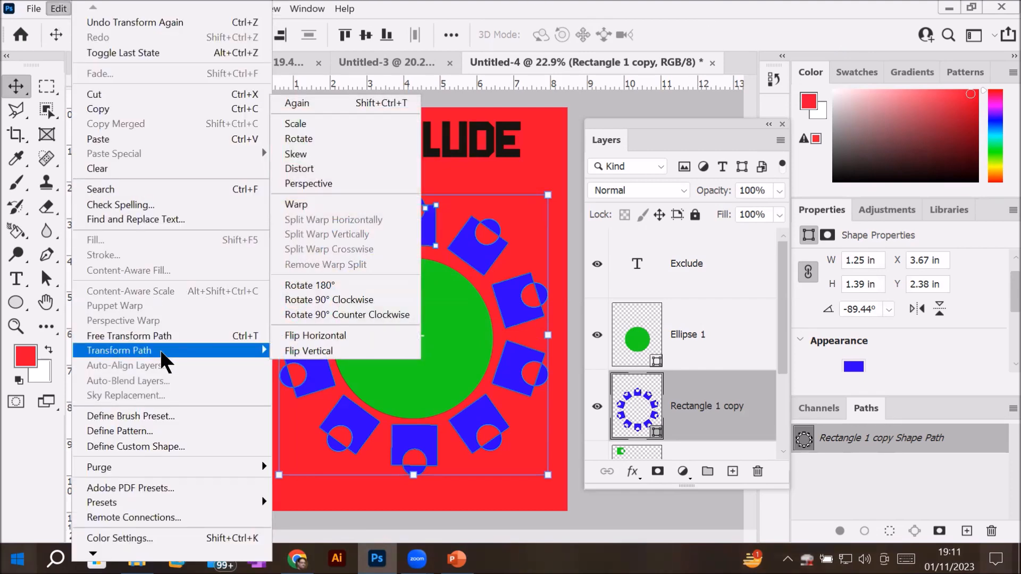
left_click(336, 105)
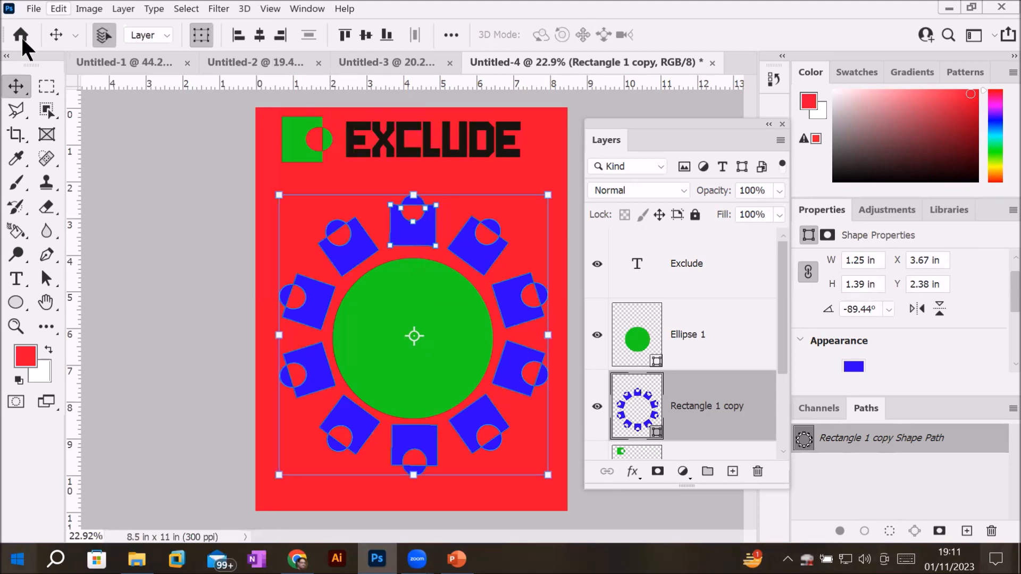
Step: Draw a narrow vertical rectangle about 47 px wide and 242 px high just inside the green circle's upper edge
left_click(15, 302)
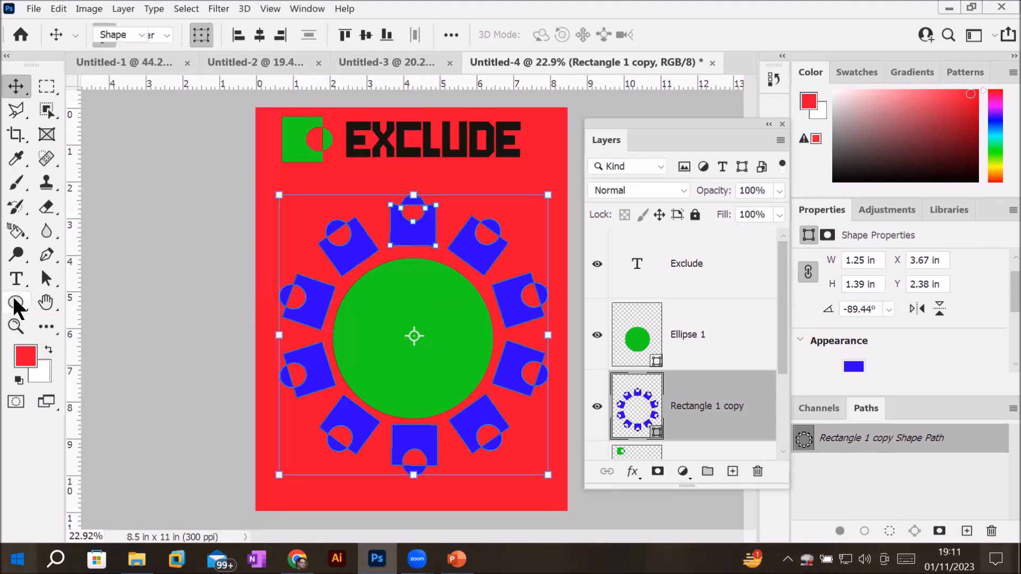
right_click(15, 302)
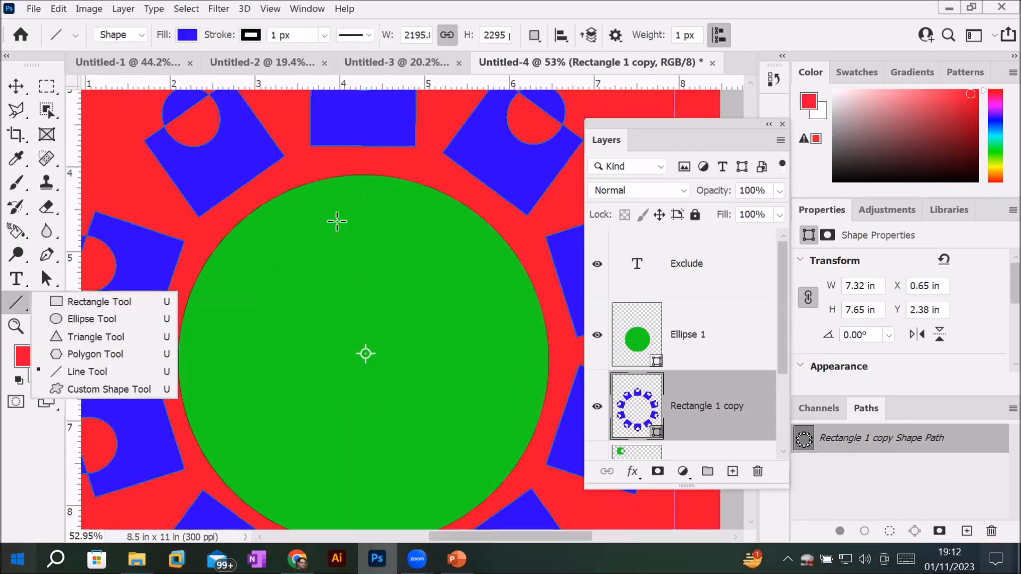
left_click(98, 301)
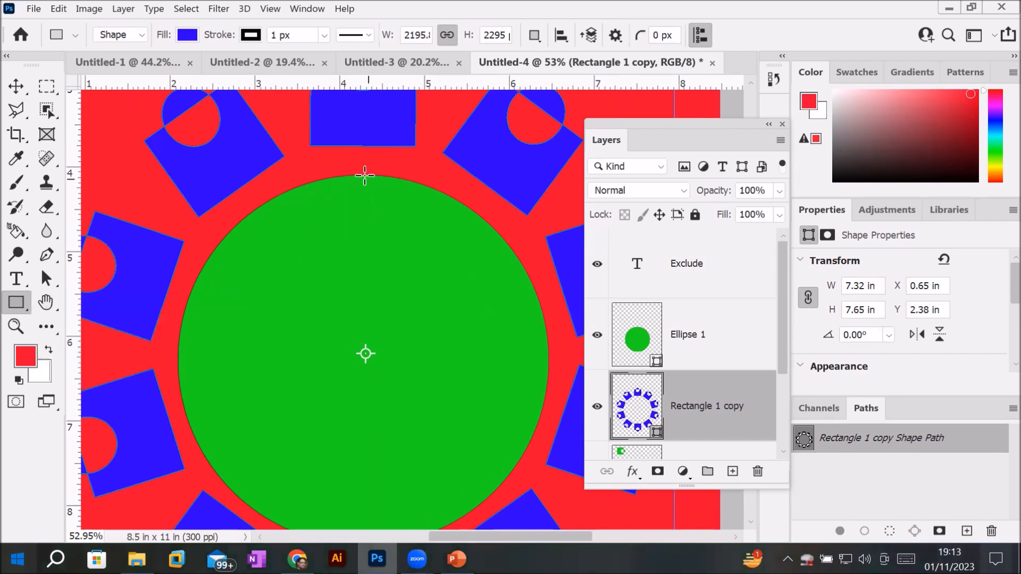
mouse_move(350, 176)
left_mouse_down()
mouse_move(365, 252)
mouse_move(372, 243)
left_mouse_up()
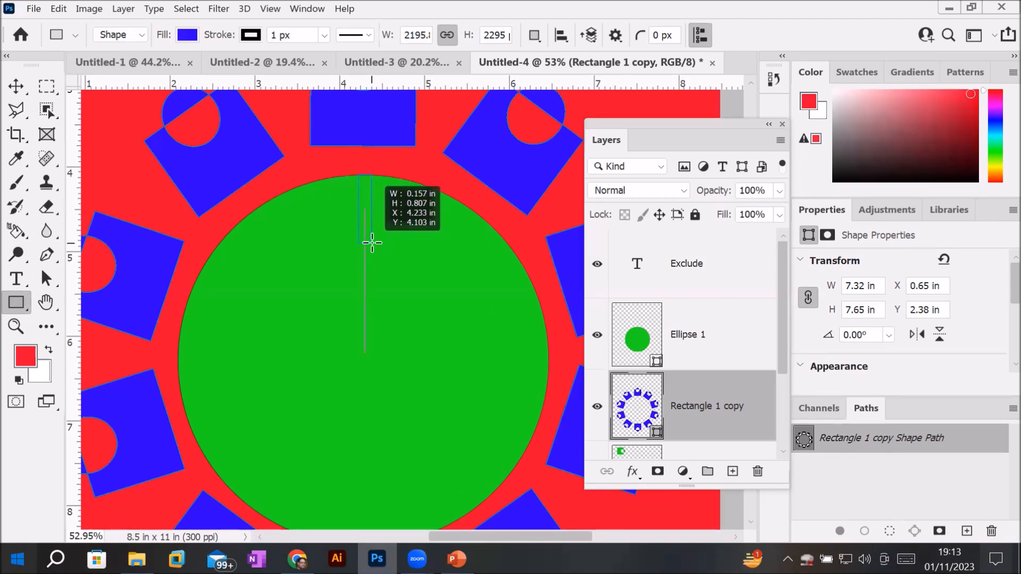
left_click_drag(372, 244, 372, 242)
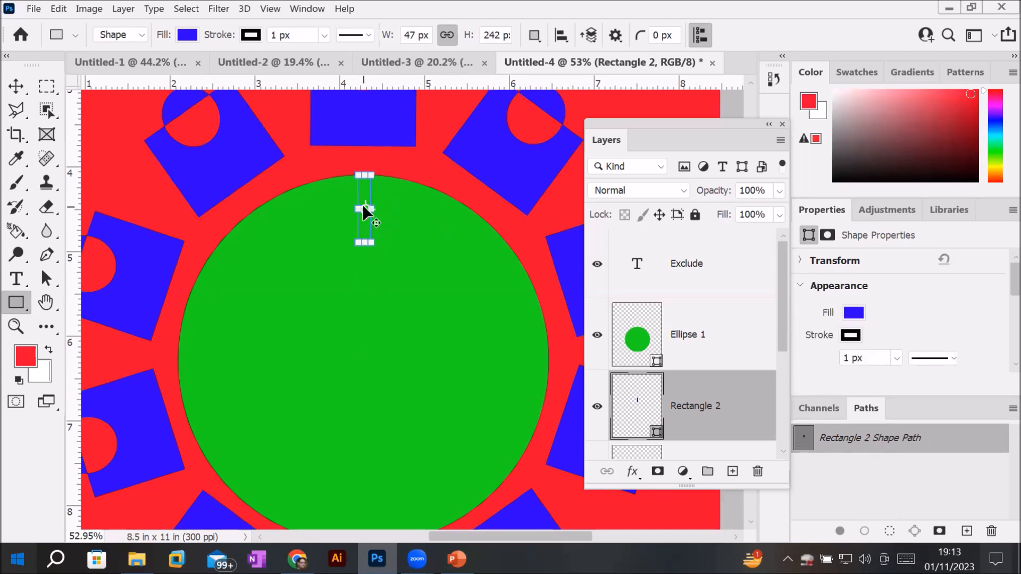
Step: Try to rotate the narrow rectangle clockwise around the green circle's centre, and undo that rotation
left_click_drag(363, 205, 365, 357)
key("shift")
left_click_drag(387, 166, 406, 186)
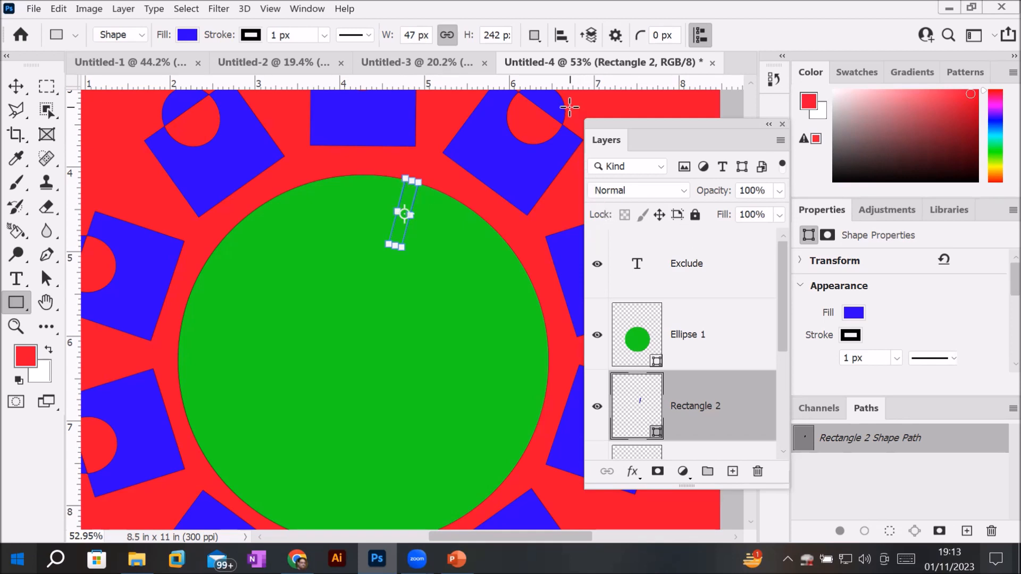
left_click(23, 86)
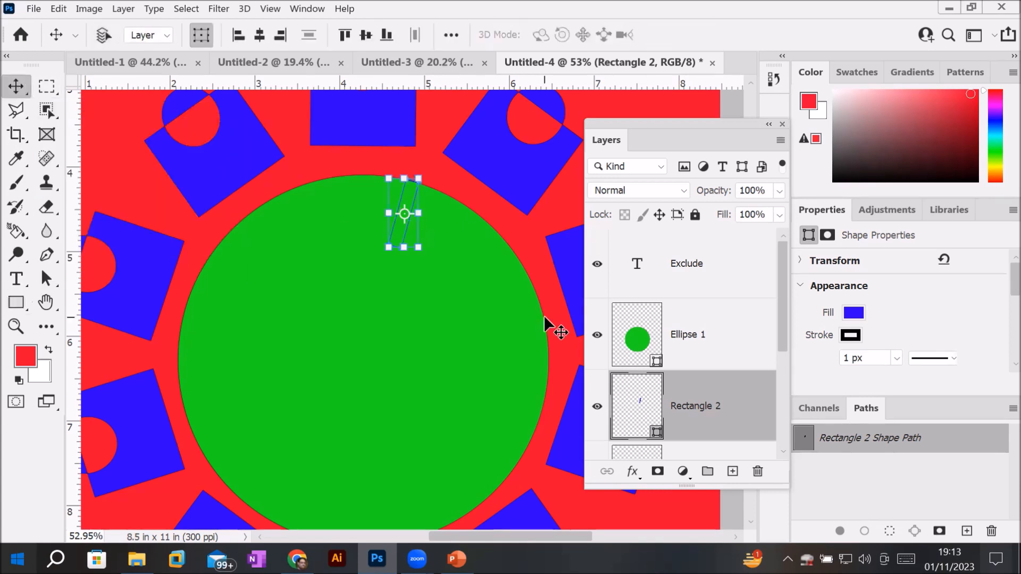
key("ctrl+z")
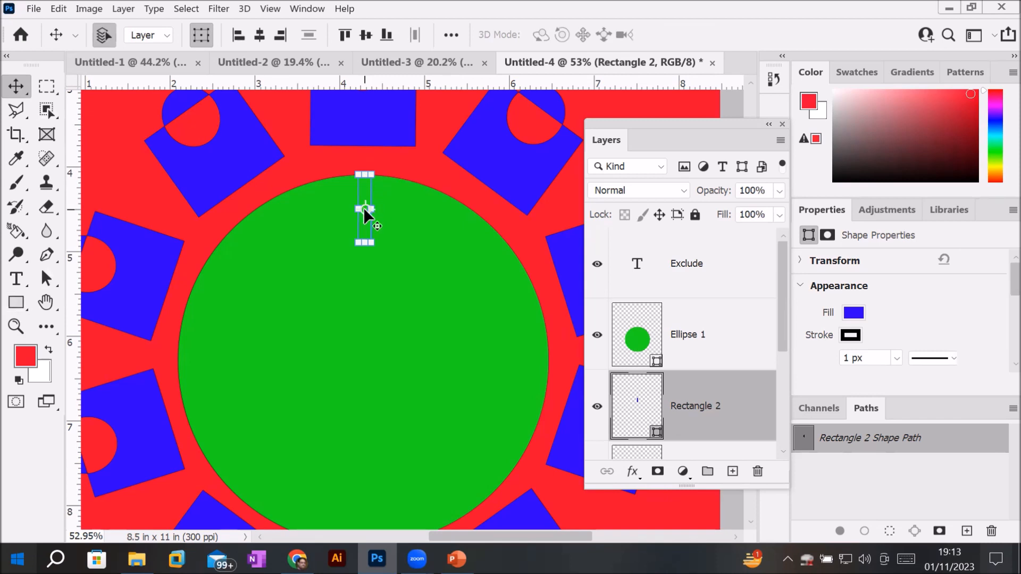
Step: Move the narrow rectangle's transform pivot to the green circle's centre, rotate it 15° clockwise and commit the transform
key("ctrl+t")
left_click_drag(362, 311, 360, 351)
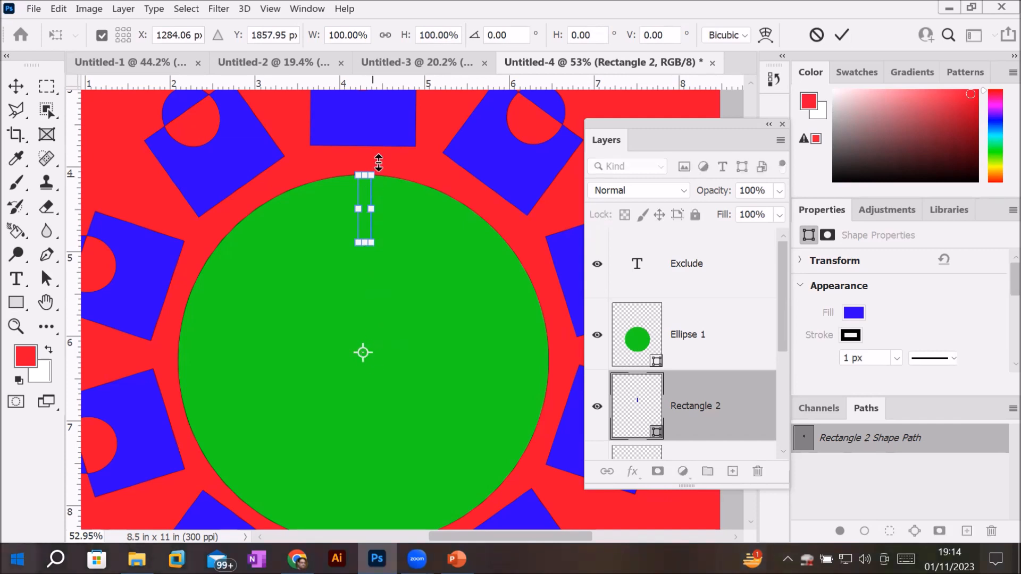
left_click_drag(379, 158, 427, 182)
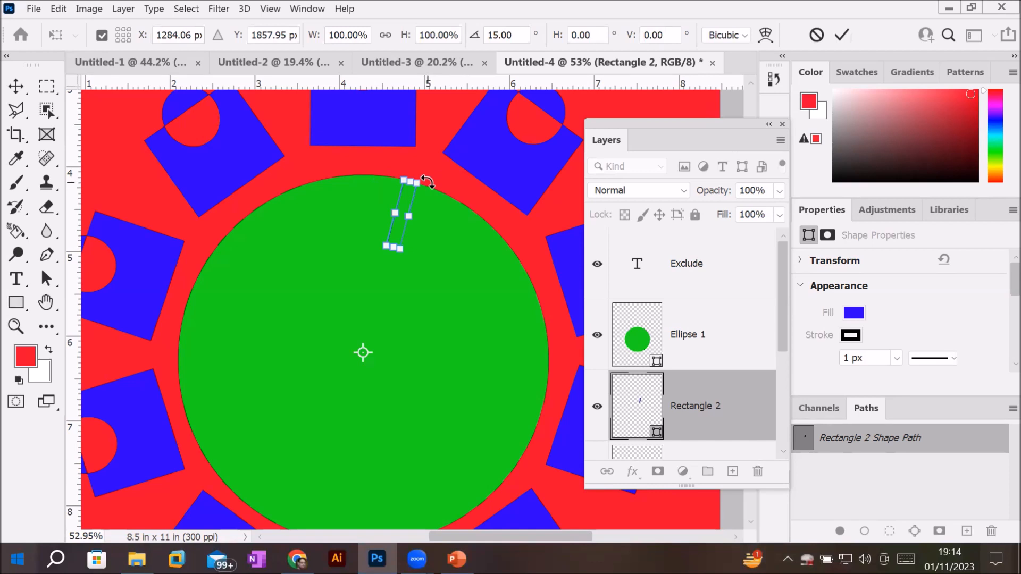
left_click(841, 35)
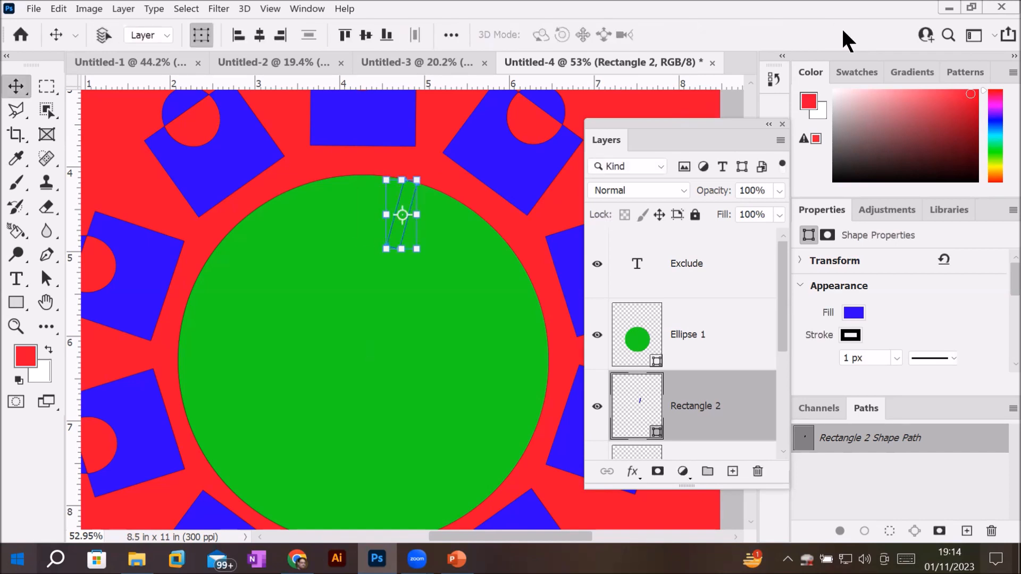
Step: Repeat the 15° rotation as duplicates of the narrow rectangle until 24 rectangles complete a ring inside the green circle
key("ctrl+alt+shift+t")
key("ctrl+alt+shift+t")
key("ctrl+alt+shift+t")
key("ctrl+alt+shift+t")
key("ctrl+alt+shift+t")
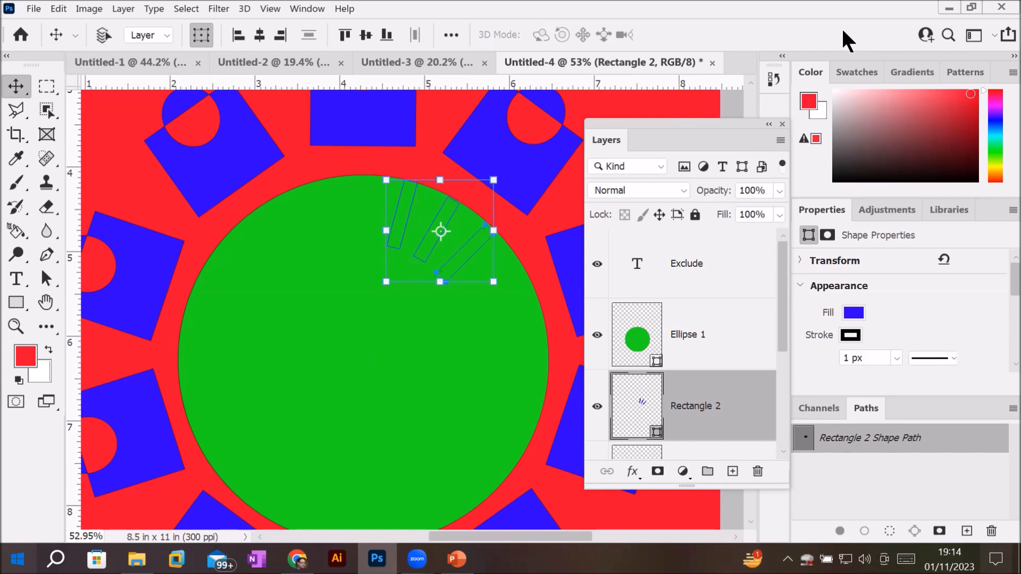
key("ctrl+alt+shift+t")
key("ctrl+alt+shift+t")
key("ctrl+alt+shift+t")
key("ctrl+alt+shift+t")
key("ctrl+alt+shift+t")
key("ctrl+alt+shift+t")
key("ctrl+alt+shift+t")
key("ctrl+alt+shift+t")
key("ctrl+alt+shift+t")
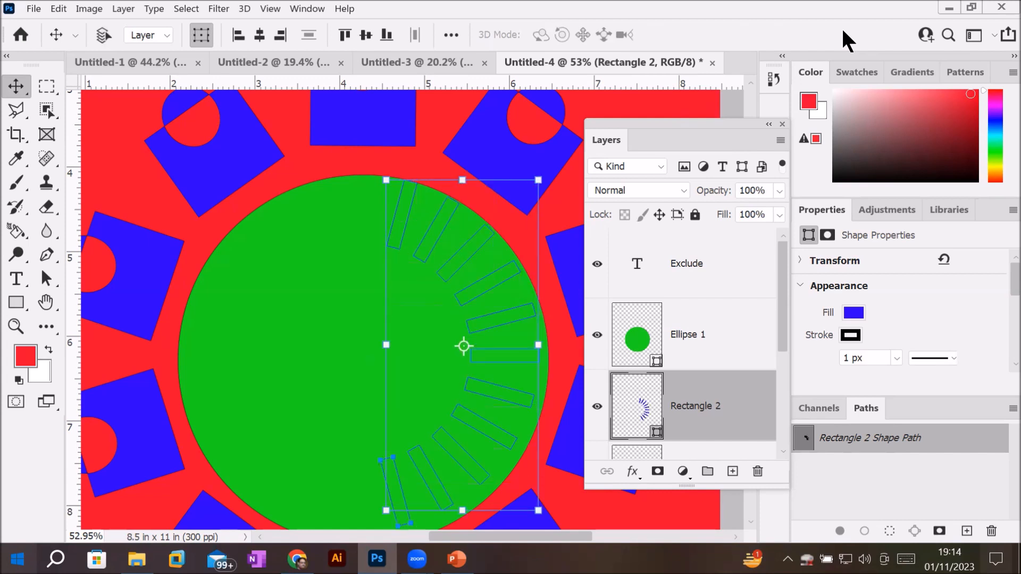
key("ctrl+alt+shift+t")
key("ctrl+alt+shift+t")
key("ctrl+alt+shift+t")
key("ctrl+alt+shift+t")
key("ctrl+alt+shift+t")
key("ctrl+alt+shift+t")
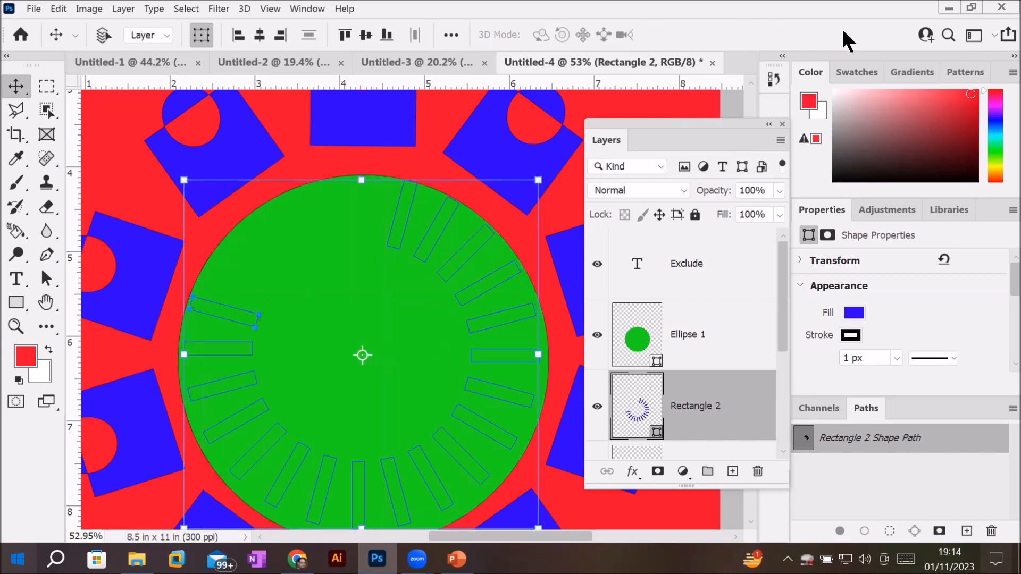
key("ctrl+alt+shift+t")
key("ctrl+alt+shift+t")
key("ctrl+alt+shift+t")
key("ctrl+alt+shift+t")
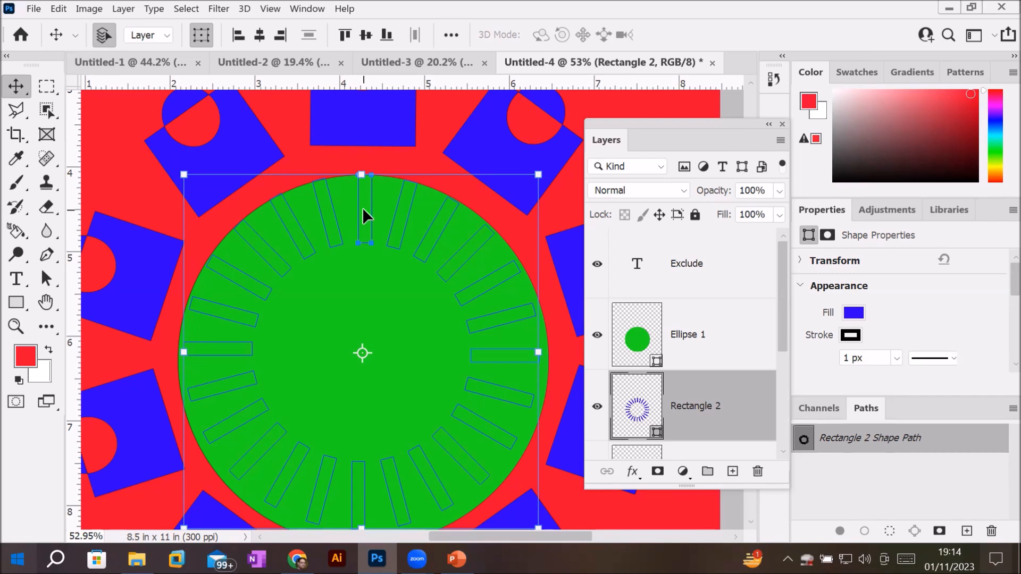
Step: Undo the last ten rotated rectangle duplicates inside the green circle
key("ctrl+z")
key("ctrl+z")
key("ctrl+z")
key("ctrl+z")
key("ctrl+z")
key("ctrl+z")
key("ctrl+z")
key("ctrl+z")
key("ctrl+z")
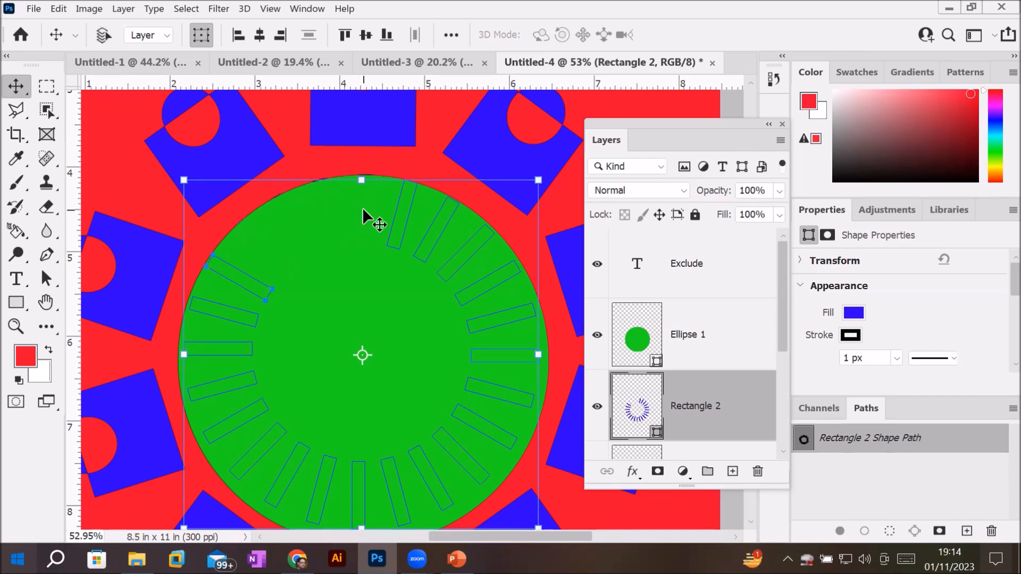
key("ctrl+z")
key("ctrl+z")
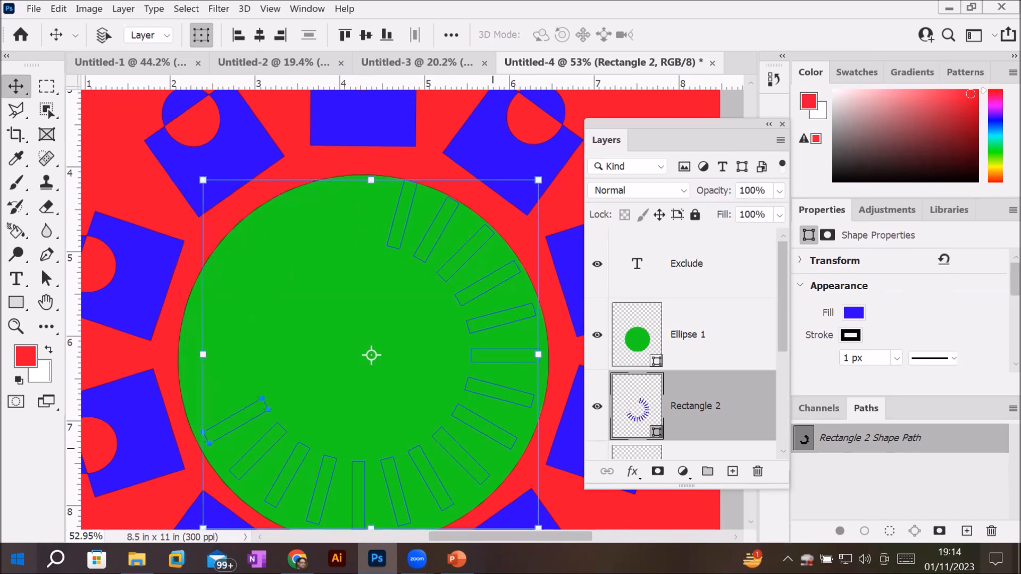
Step: Switch to PowerPoint and examine the circular rotation examples on the "Tasks to do????" slide
key("alt+Tab")
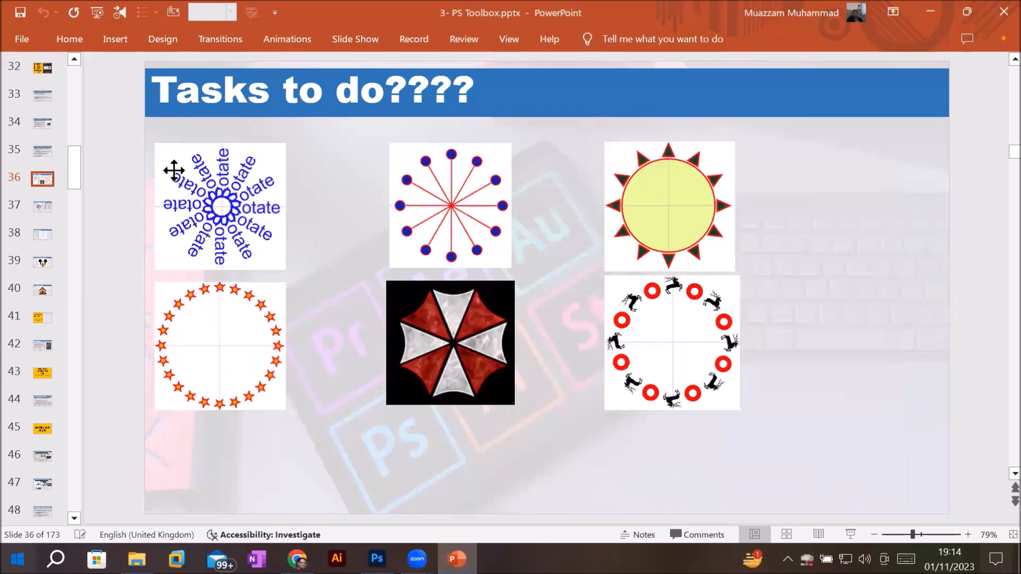
scroll(174, 171, "up", 2)
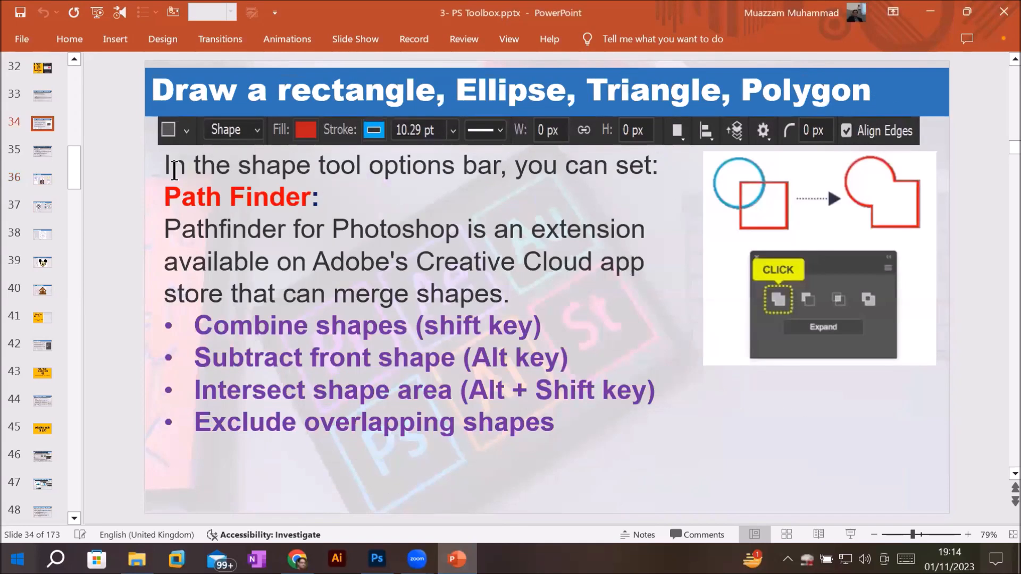
scroll(175, 171, "down", 3)
scroll(175, 170, "up", 1)
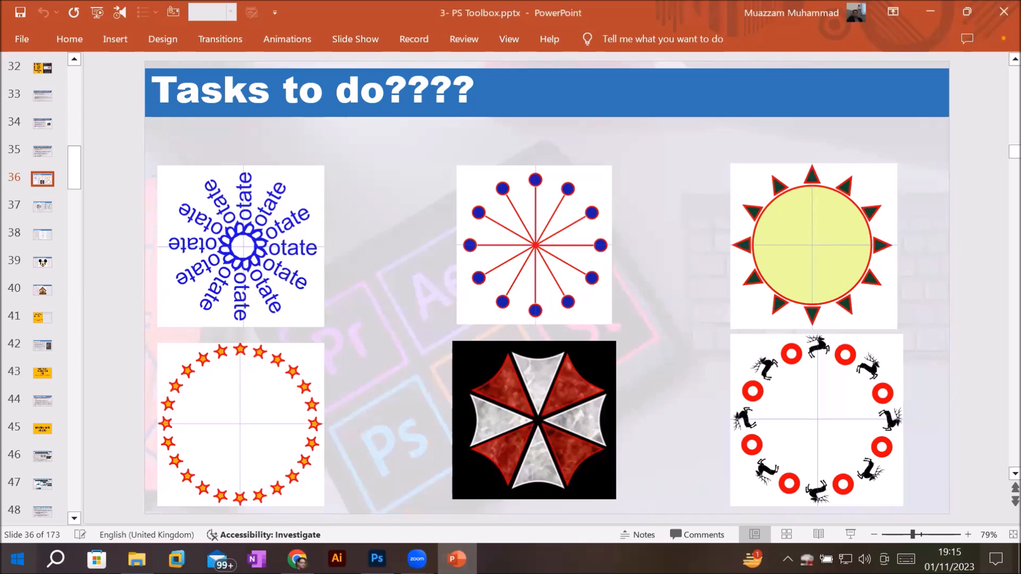
Step: Switch back to Photoshop and create a new portrait Letter document, 8.5 x 11 in at 300 ppi, with a white background
key("alt+Tab")
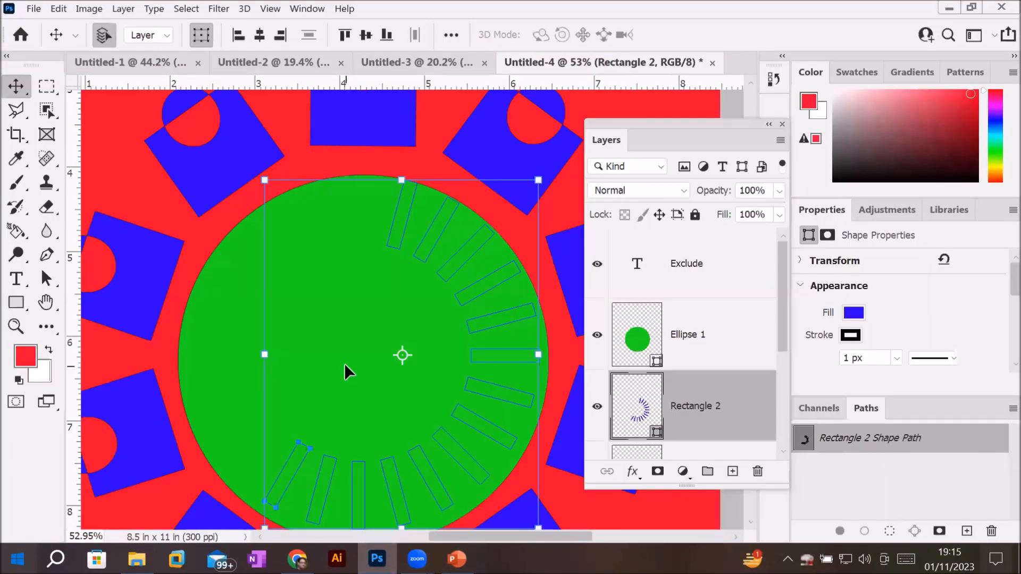
scroll(345, 365, "down", 1)
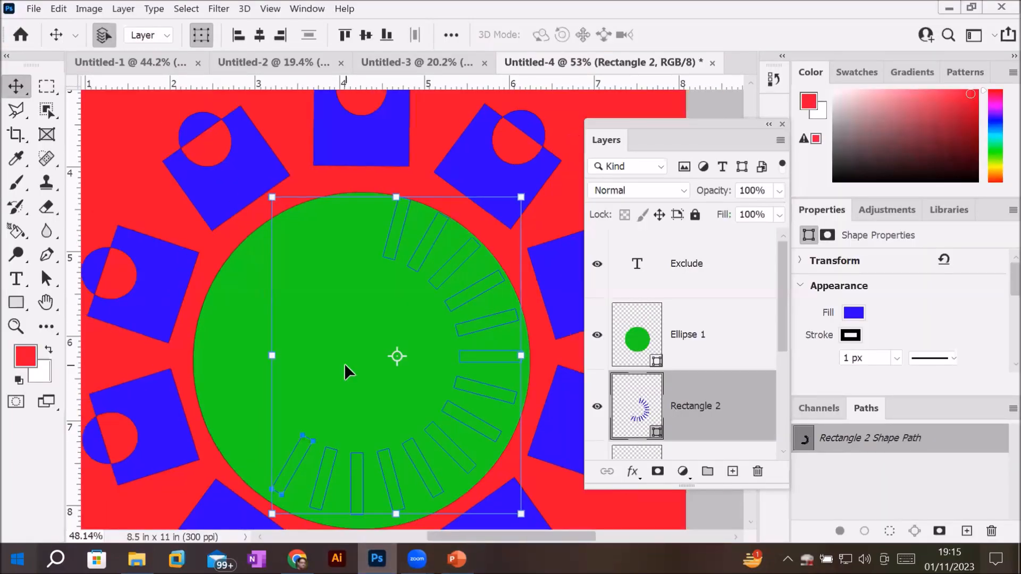
scroll(344, 362, "down", 5)
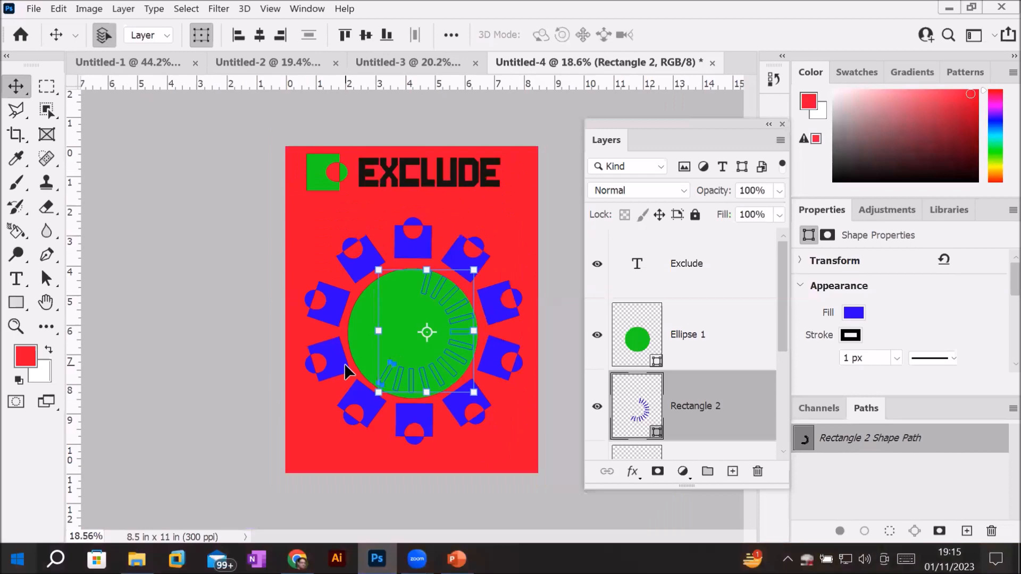
left_click(29, 5)
mouse_move(57, 9)
left_click(36, 20)
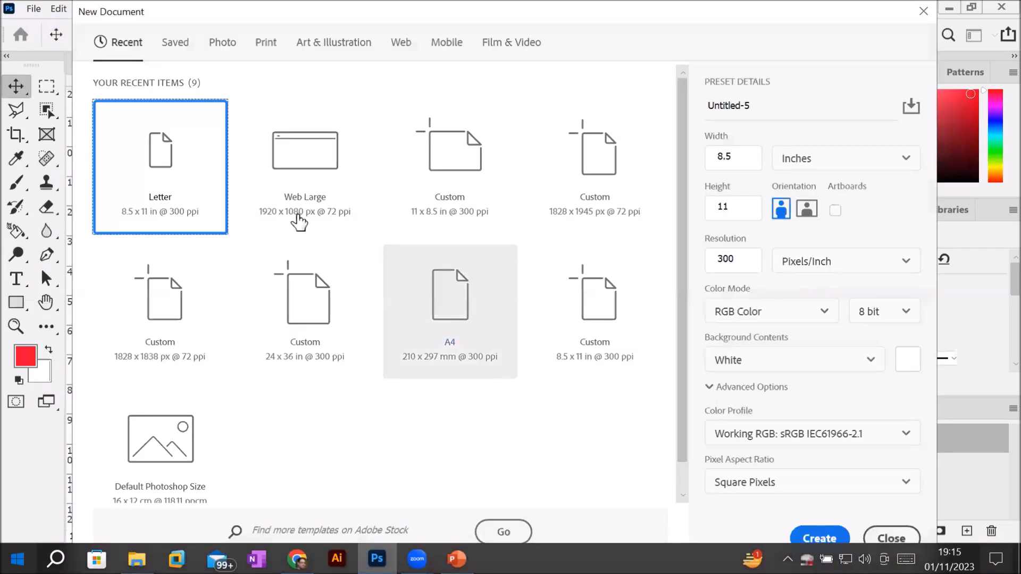
left_click(193, 173)
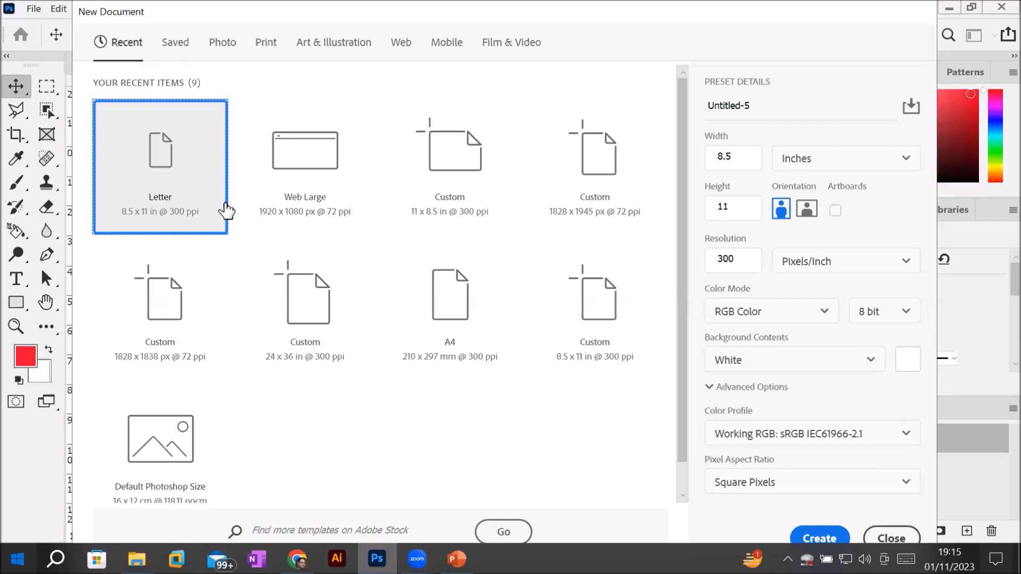
double_click(226, 210)
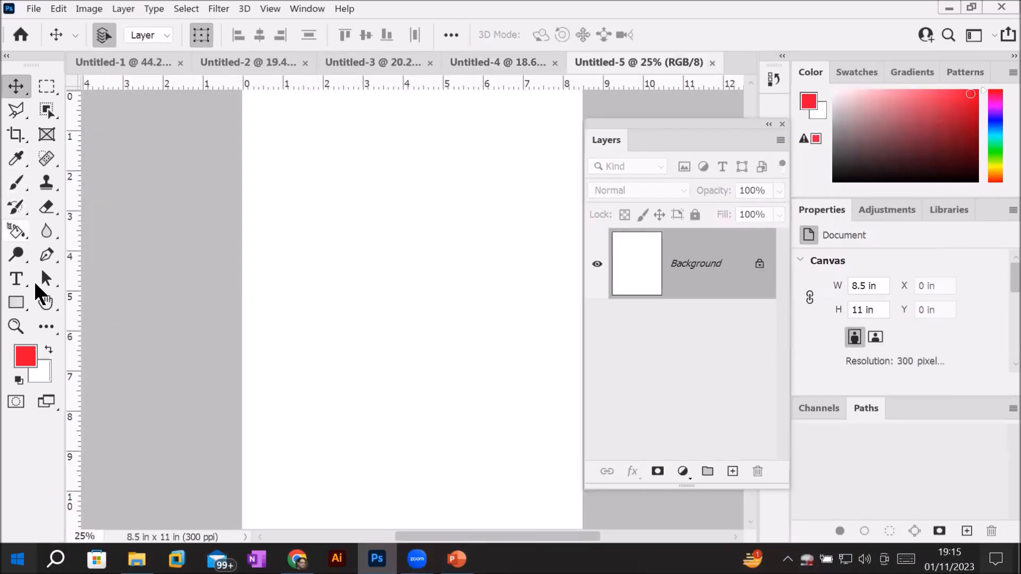
Step: Add the text "Rotate" in Arial Nova Regular at 96 pt near the middle of the page and commit it
left_click(15, 279)
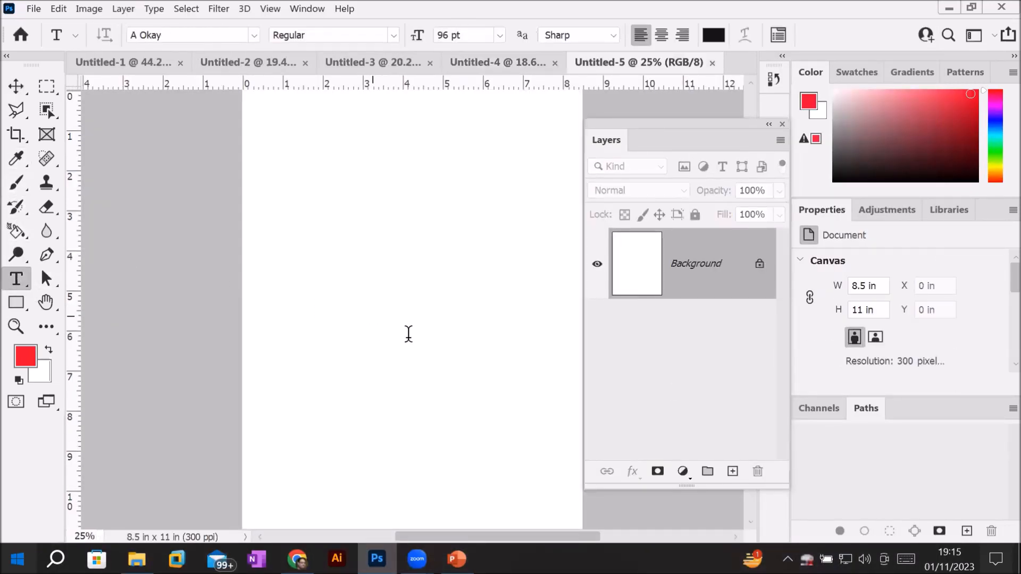
left_click(374, 318)
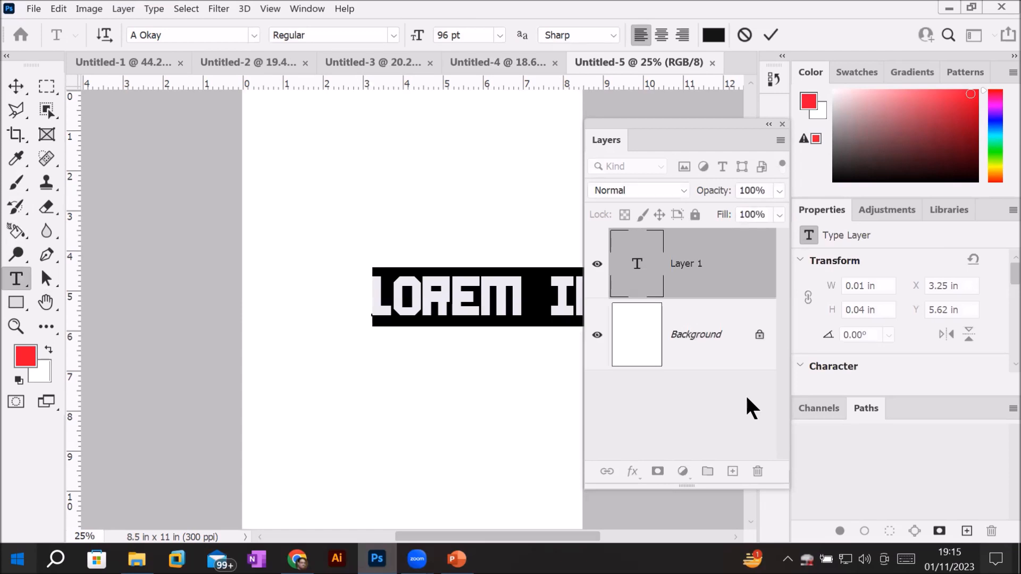
left_click(255, 35)
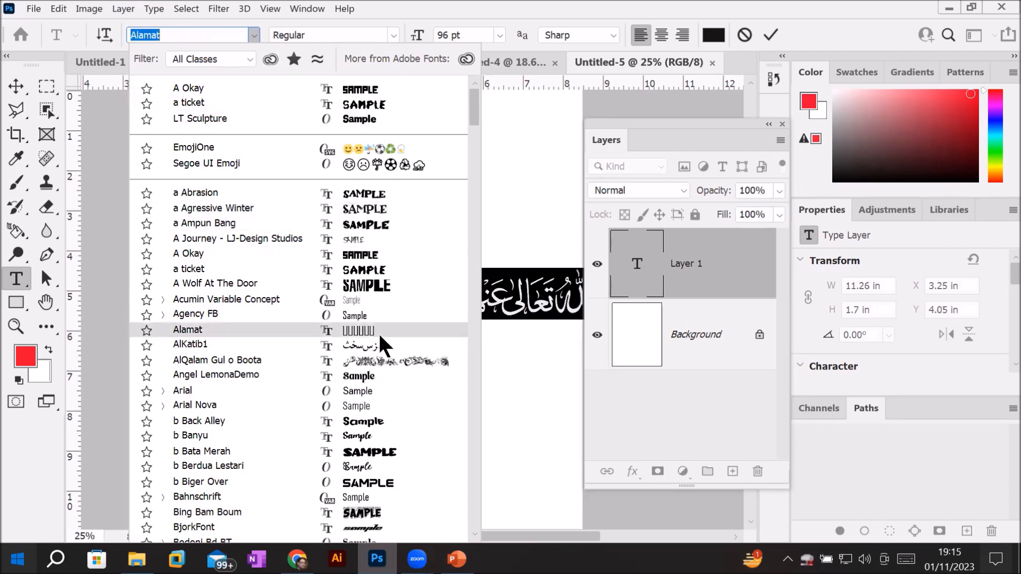
left_click(365, 406)
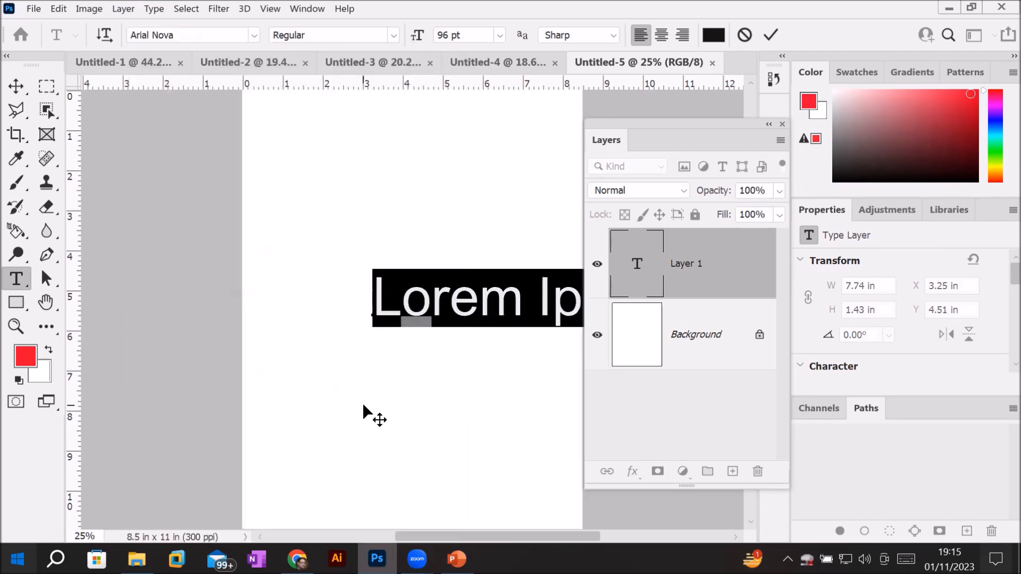
type("Rotate")
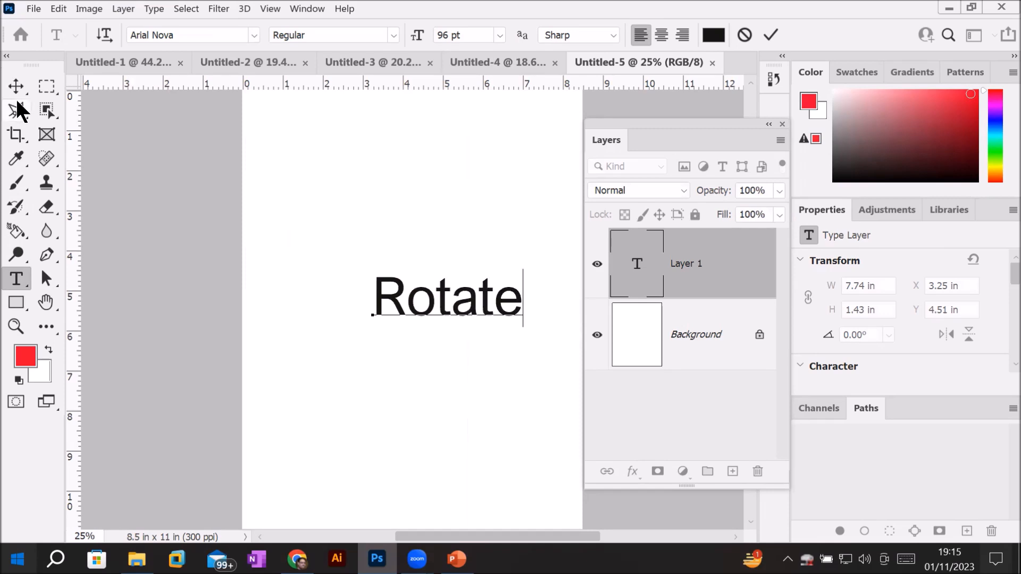
key("ctrl+t")
key("ctrl+Return")
key("v")
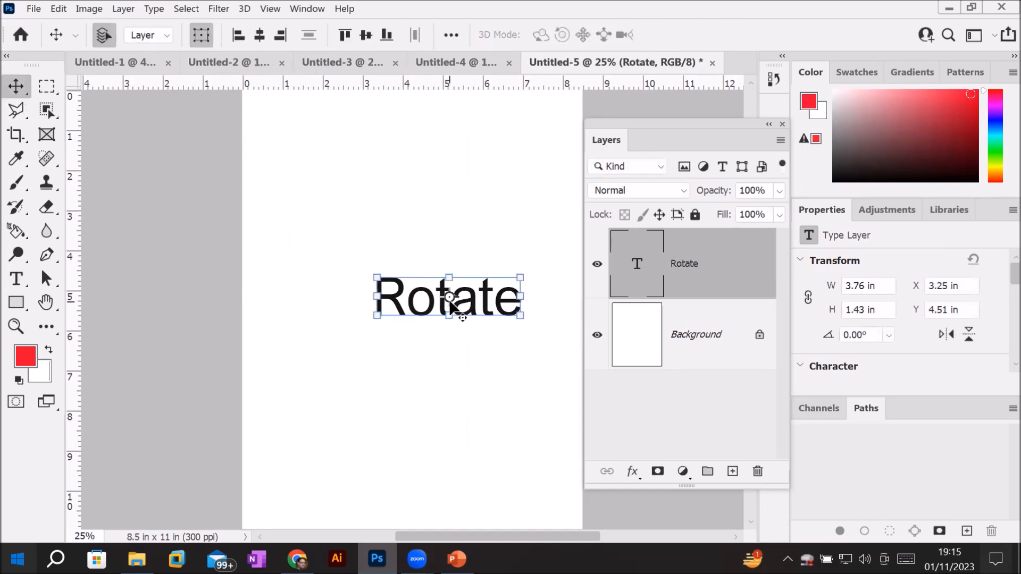
Step: Move the text's transform pivot to its lower-left corner, rotate the text 15° clockwise and commit the transform
left_click_drag(449, 301, 373, 327)
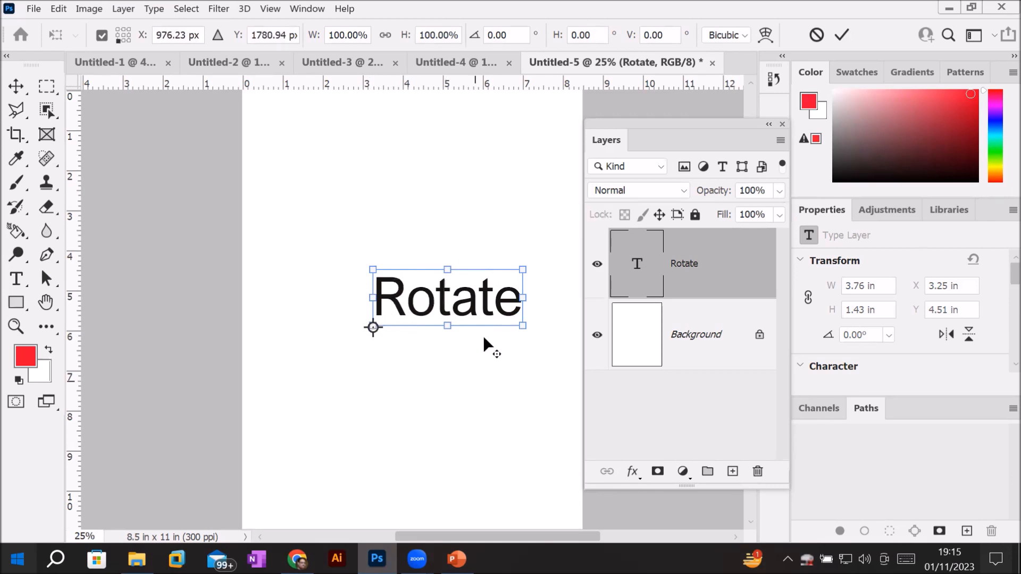
left_click_drag(527, 256, 546, 289)
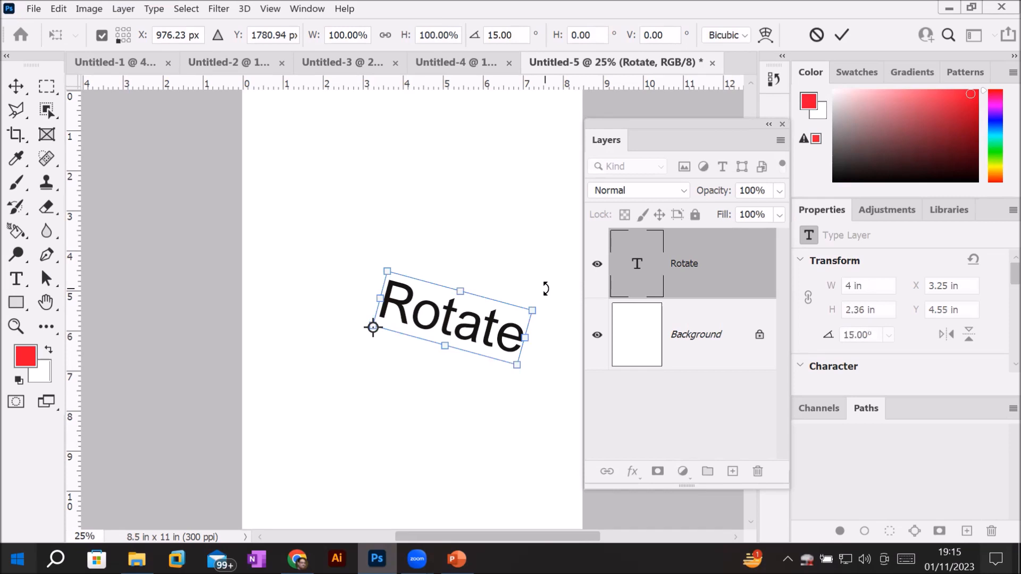
left_click(842, 35)
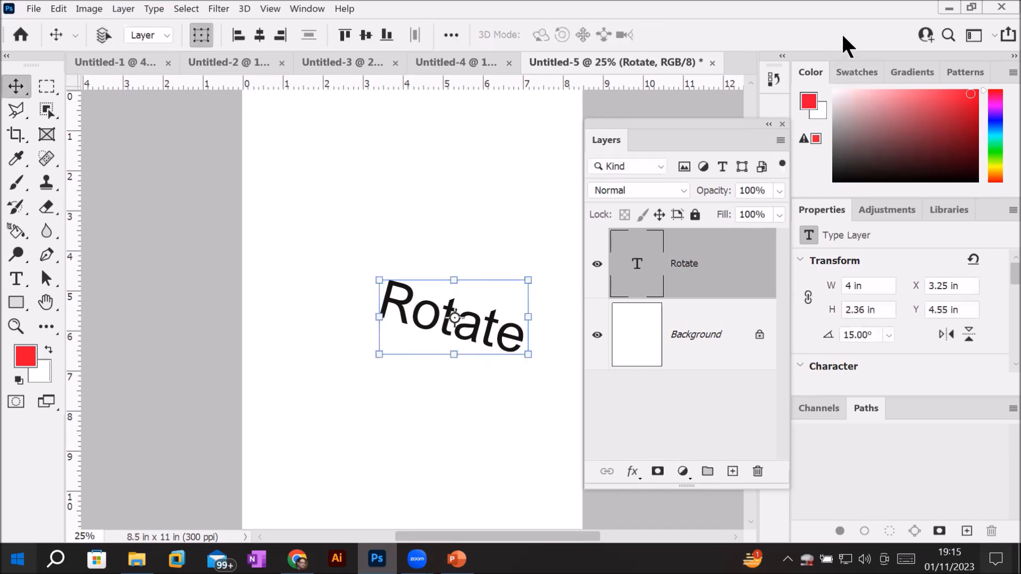
Step: Repeat the 15° rotation as duplicates of the "Rotate" text 23 times to complete a full circular pattern
key("ctrl+alt+shift+t")
key("ctrl+alt+shift+t")
key("ctrl+alt+shift+t")
key("ctrl+alt+shift+t")
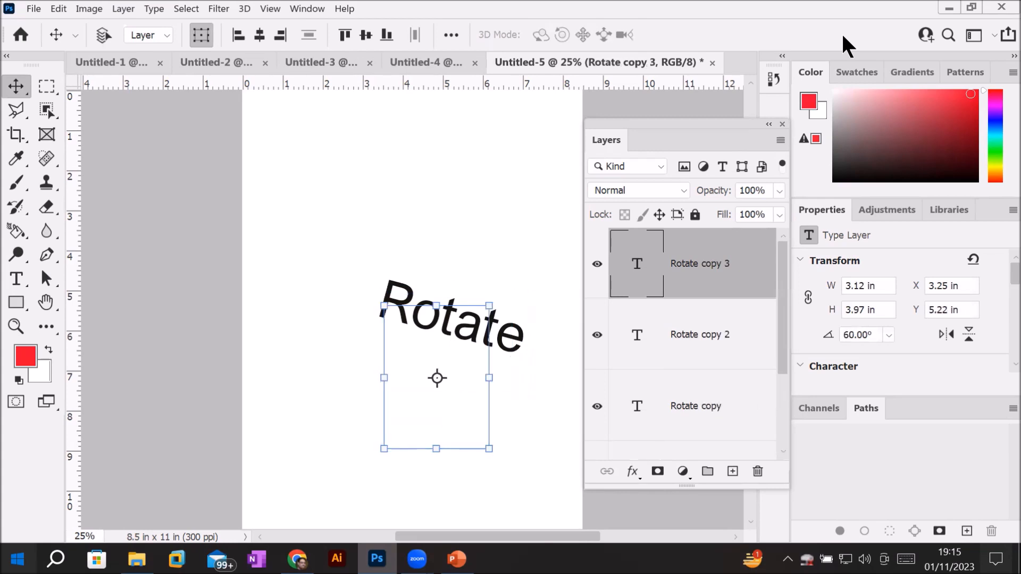
key("ctrl+alt+shift+t")
key("ctrl+alt+shift+t")
key("ctrl+alt+shift+t")
key("ctrl+alt+shift+t")
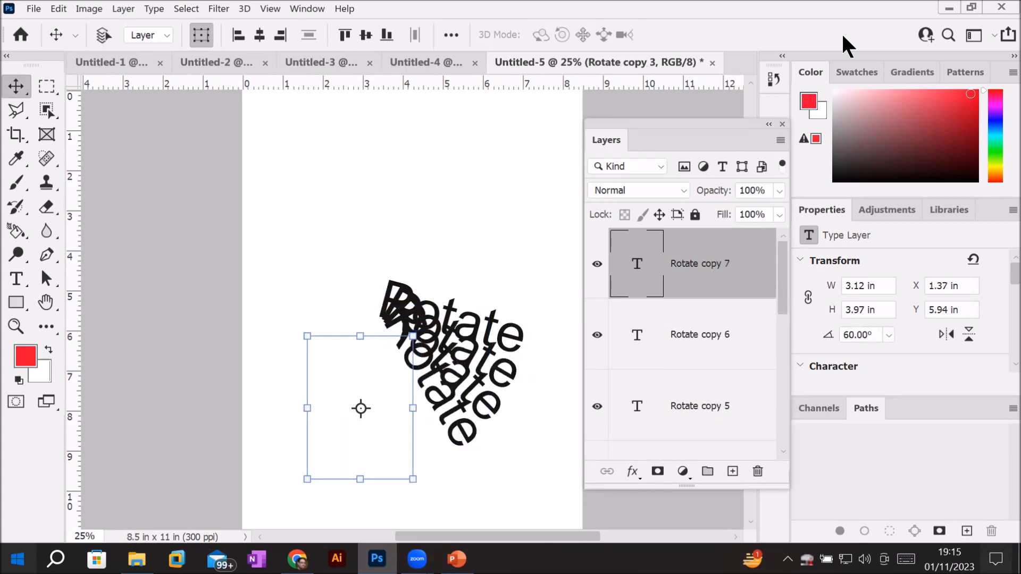
key("ctrl+alt+shift+t")
key("ctrl+alt+shift+t")
key("ctrl+alt+shift+t")
key("ctrl+alt+shift+t")
key("ctrl+alt+shift+t")
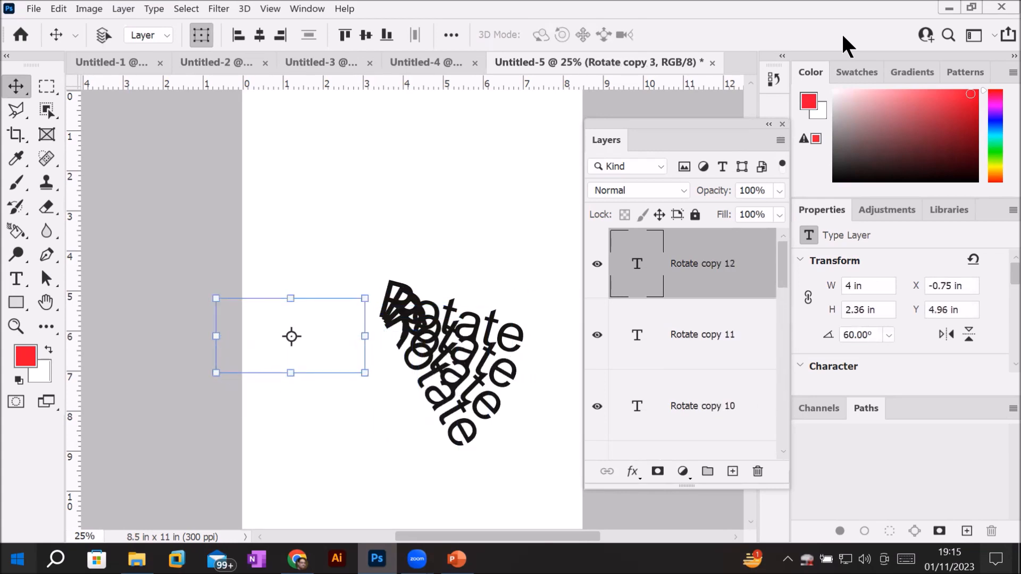
key("ctrl+alt+shift+t")
key("ctrl+alt+shift+t")
key("ctrl+alt+shift+t")
key("ctrl+alt+shift+t")
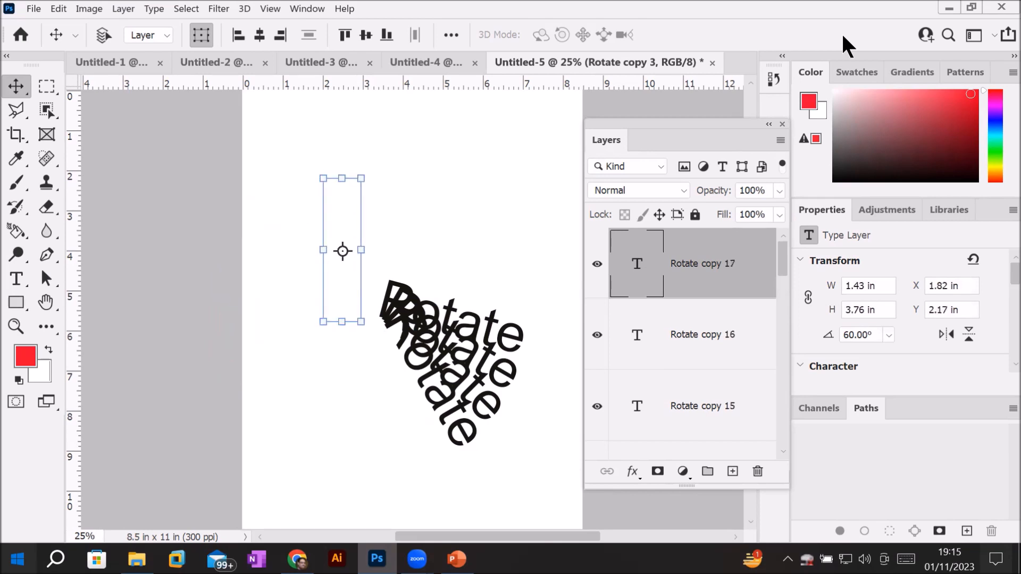
key("ctrl+alt+shift+t")
key("ctrl+alt+shift+t")
key("ctrl+alt+shift+t")
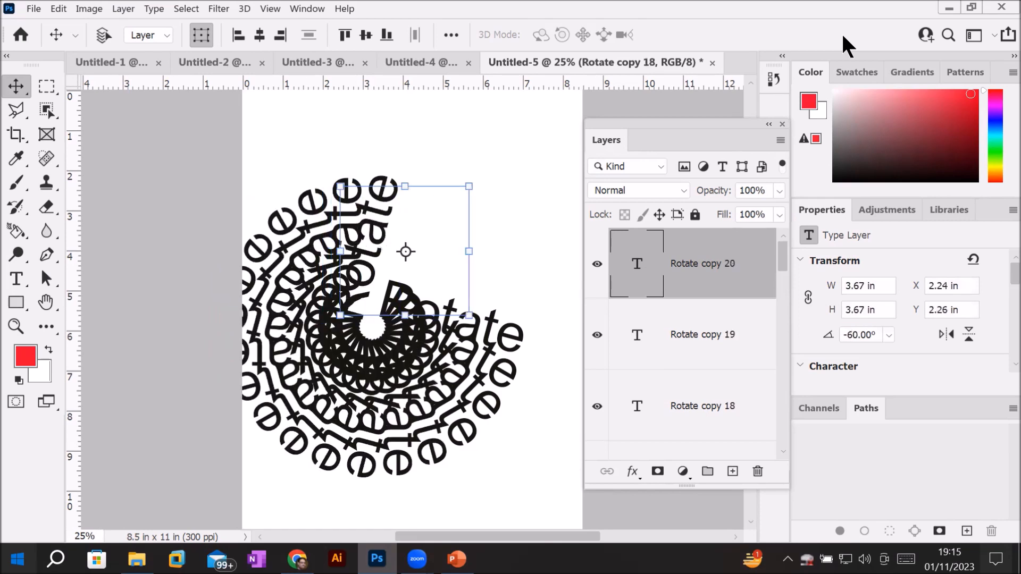
key("ctrl+alt+shift+t")
key("ctrl+alt+shift+t")
key("ctrl+alt+shift+t")
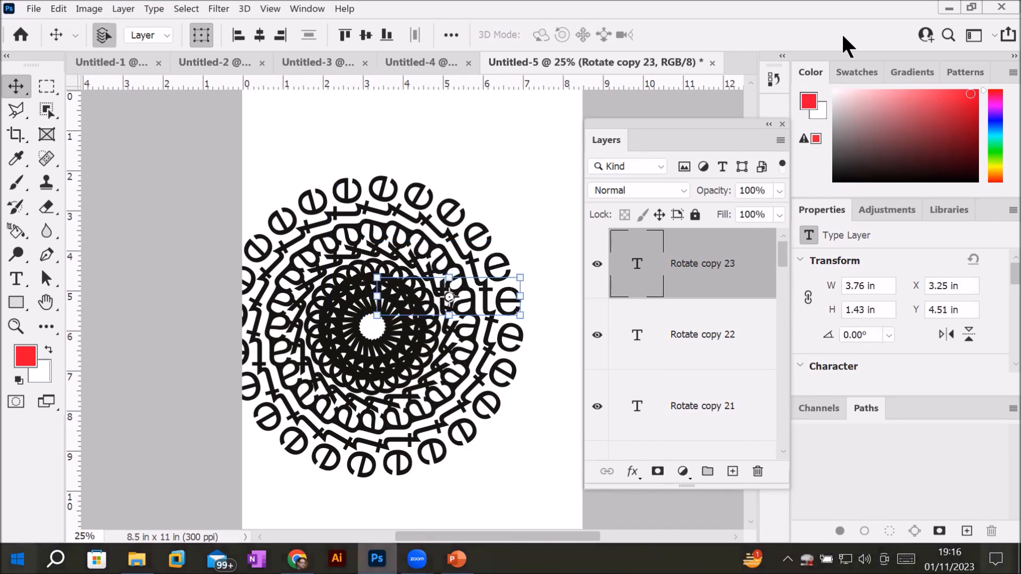
scroll(356, 300, "up", 3)
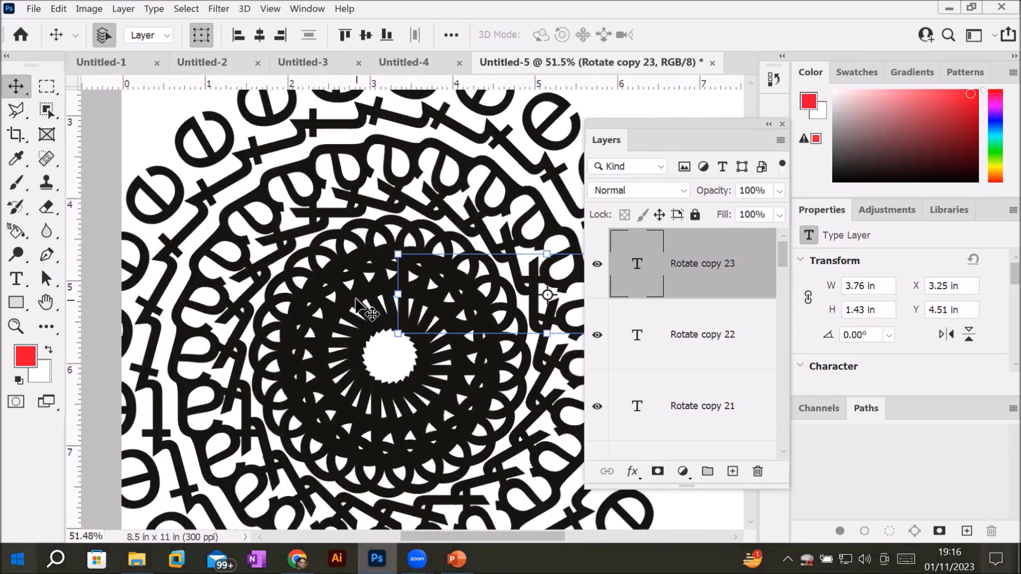
scroll(356, 299, "down", 3)
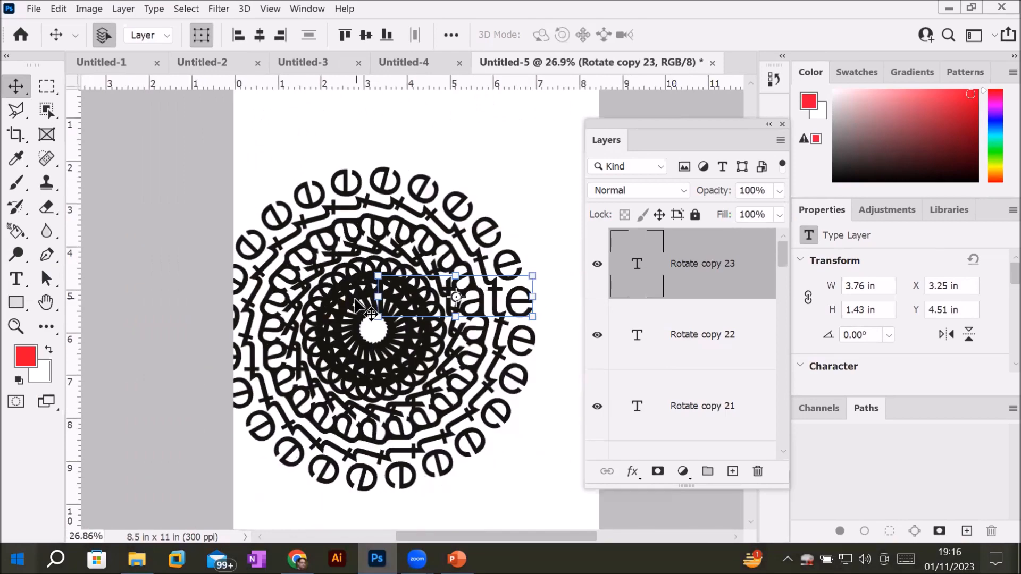
scroll(356, 300, "down", 2)
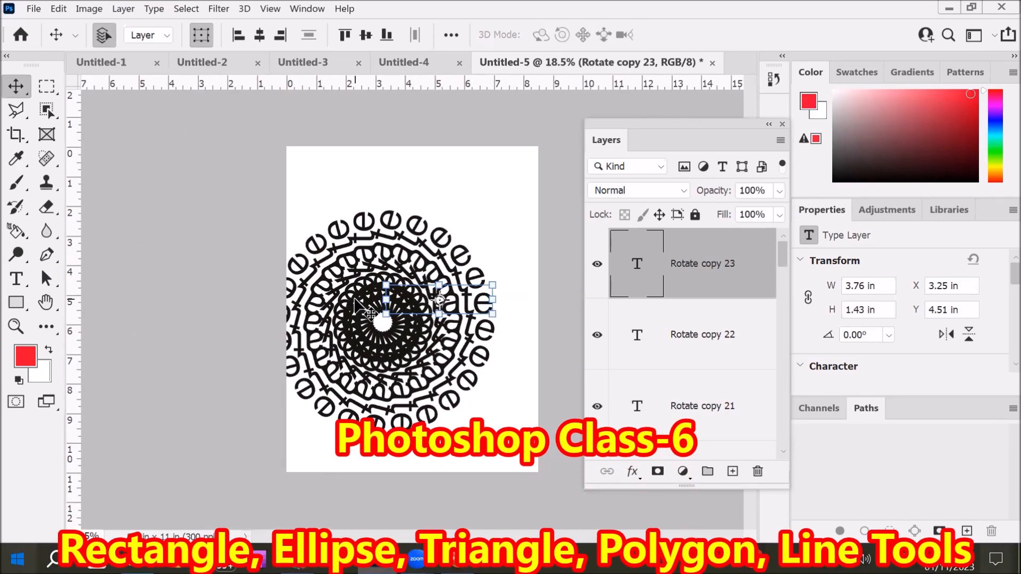